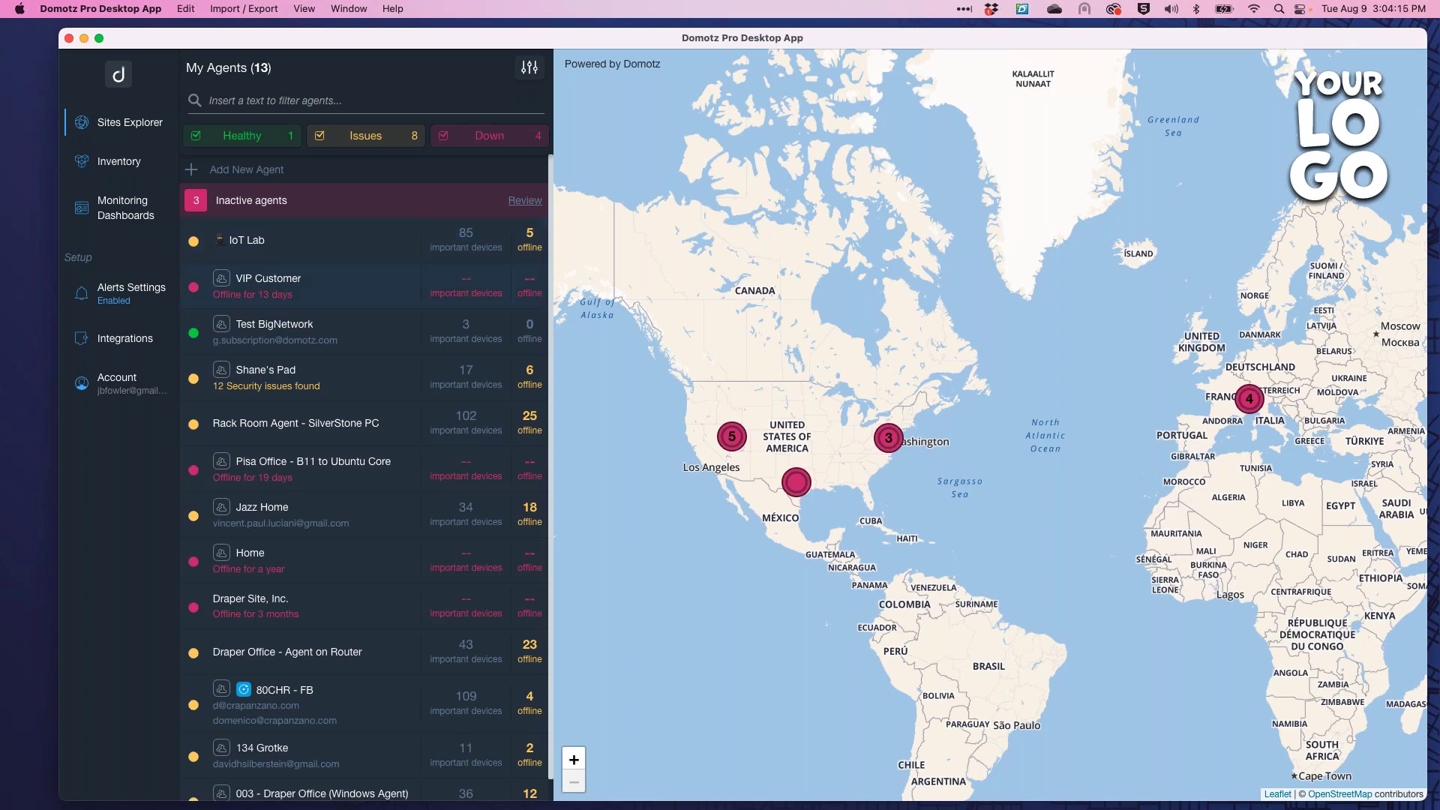
Open the IoT Lab site's Logging & Reports page and review the dated activity log entries down to late July.
left_click(363, 244)
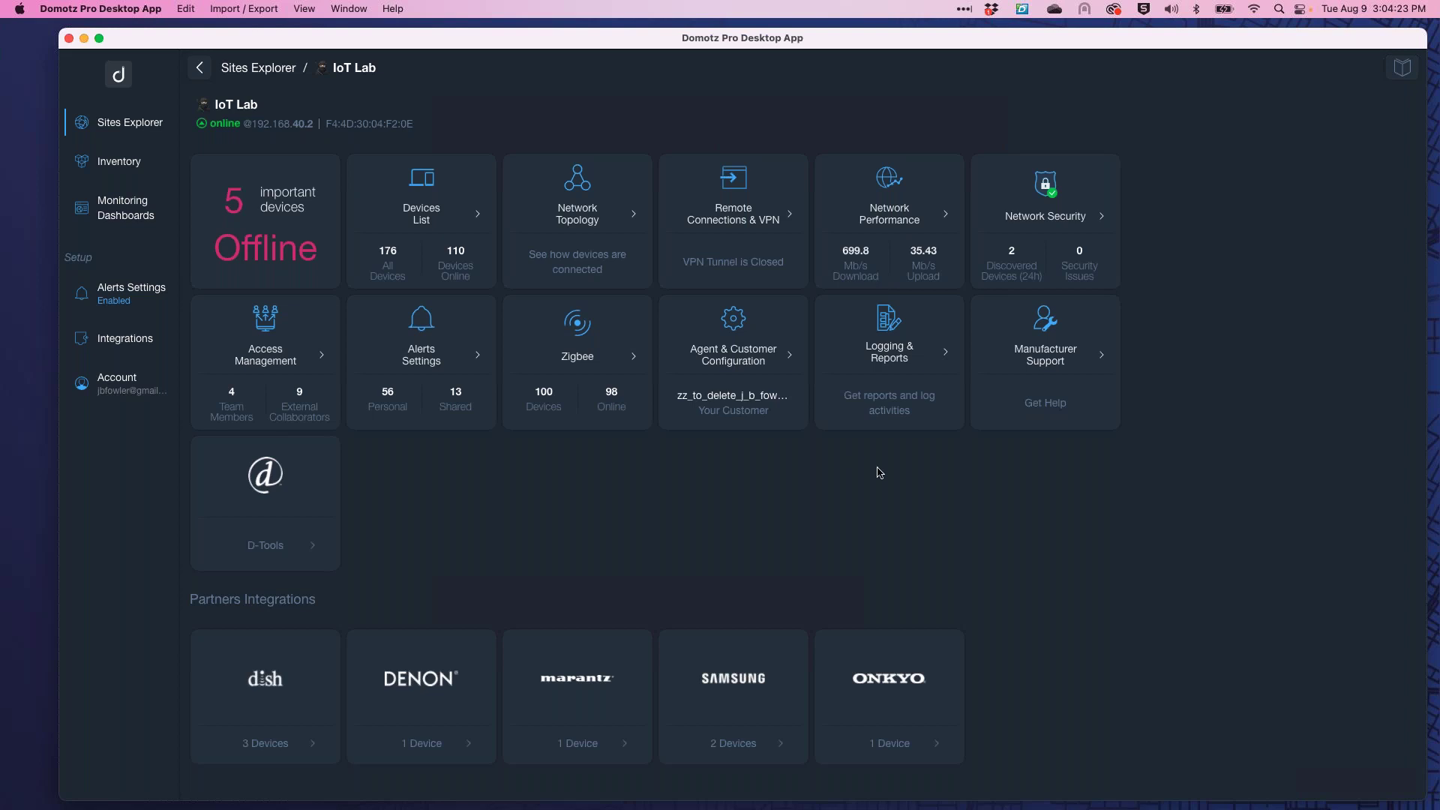
left_click(909, 350)
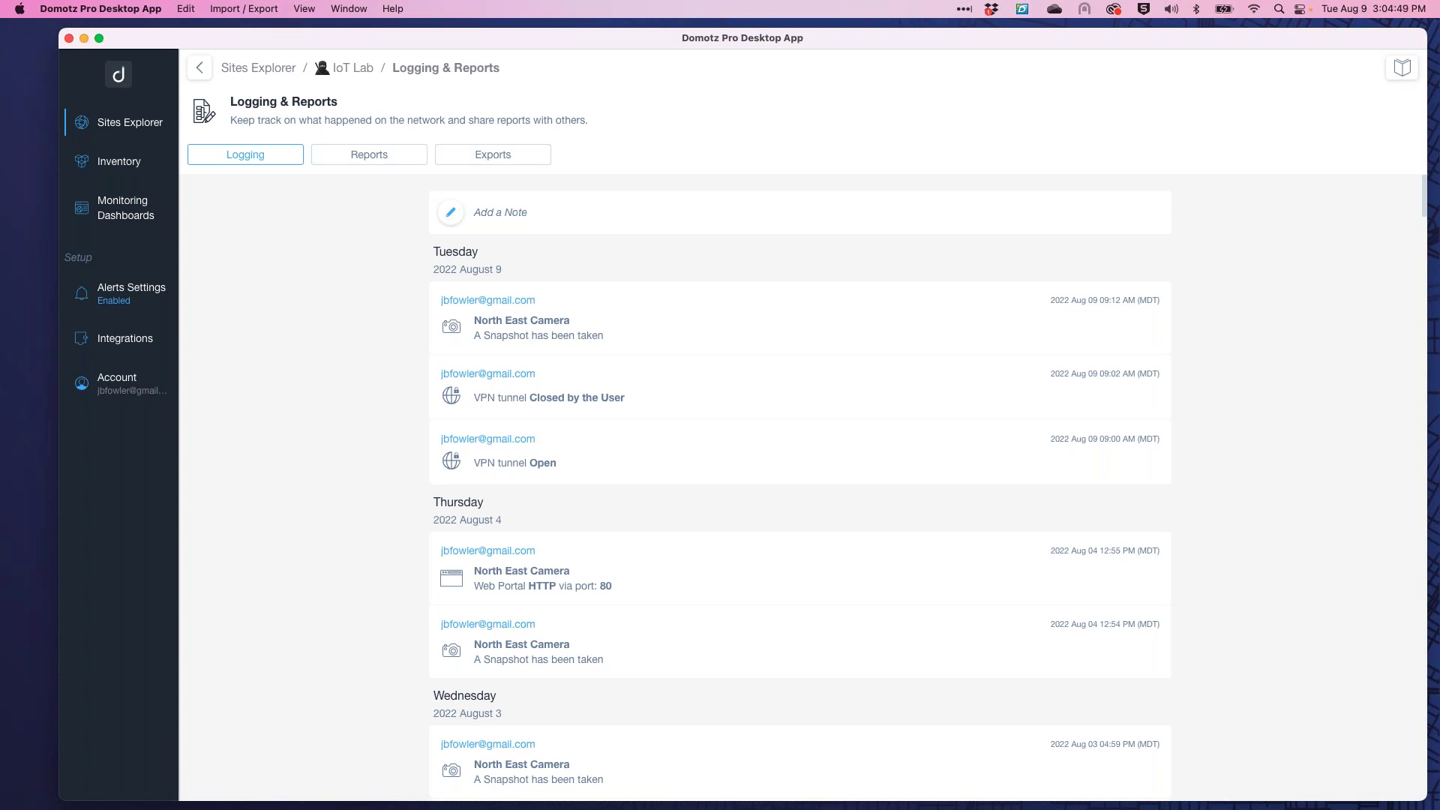
scroll(813, 497, "down", 5)
scroll(813, 497, "down", 3)
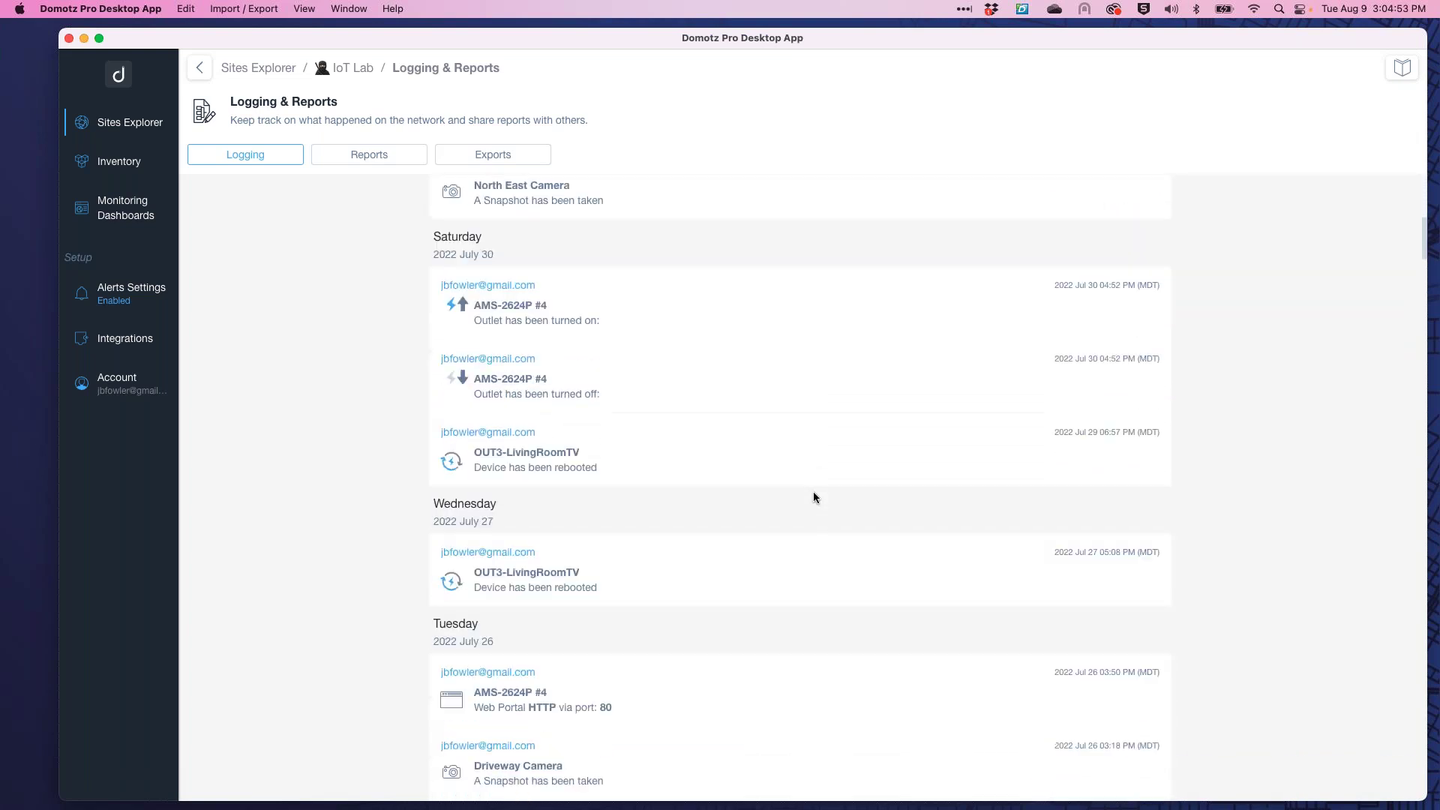
scroll(814, 497, "up", 1)
left_click_drag(474, 412, 520, 412)
left_click_drag(1078, 411, 1142, 414)
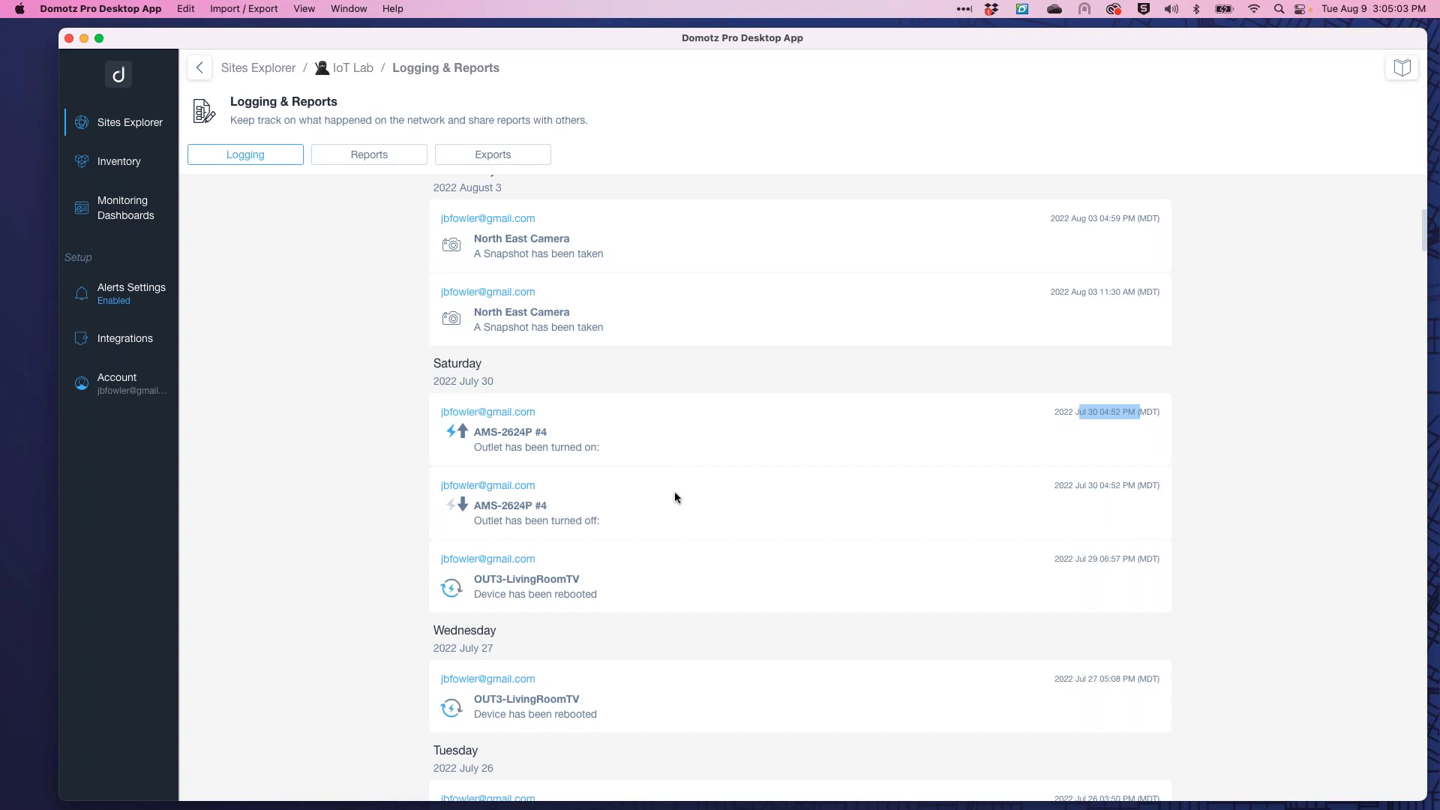
scroll(674, 497, "up", 3)
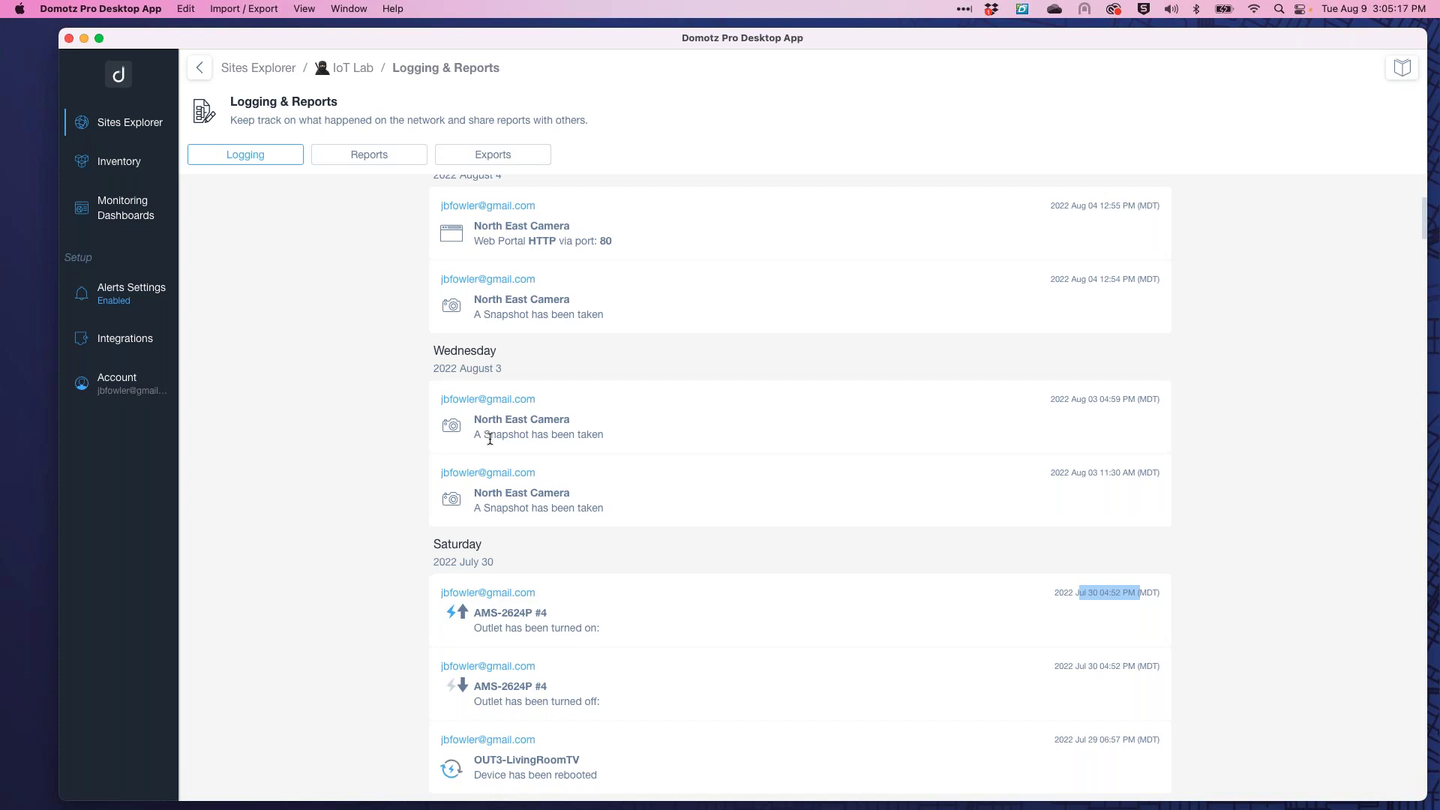
scroll(489, 439, "up", 1)
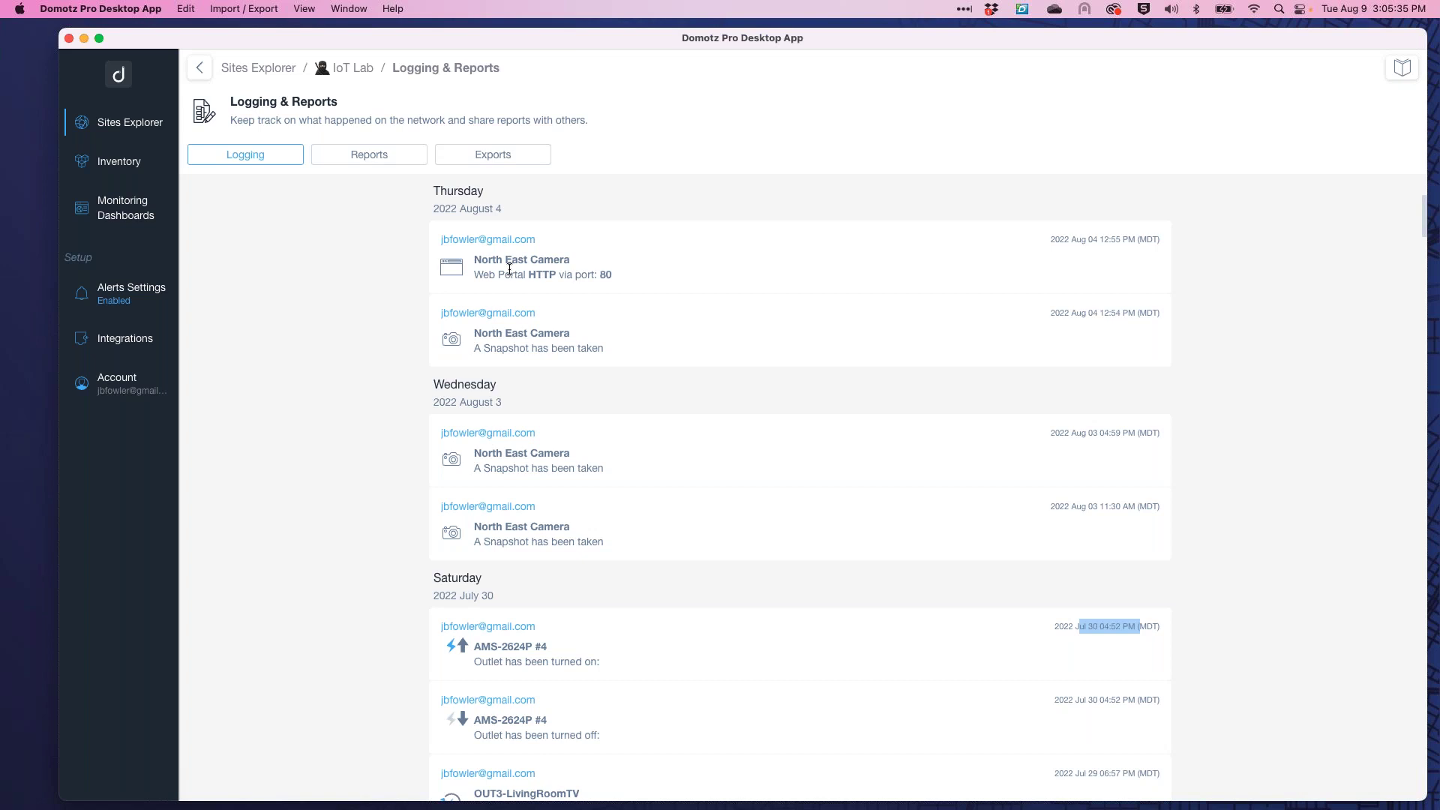
Open the site's network report settings and review the manual report's recipients and its contents and structure.
left_click(348, 156)
scroll(486, 469, "up", 5)
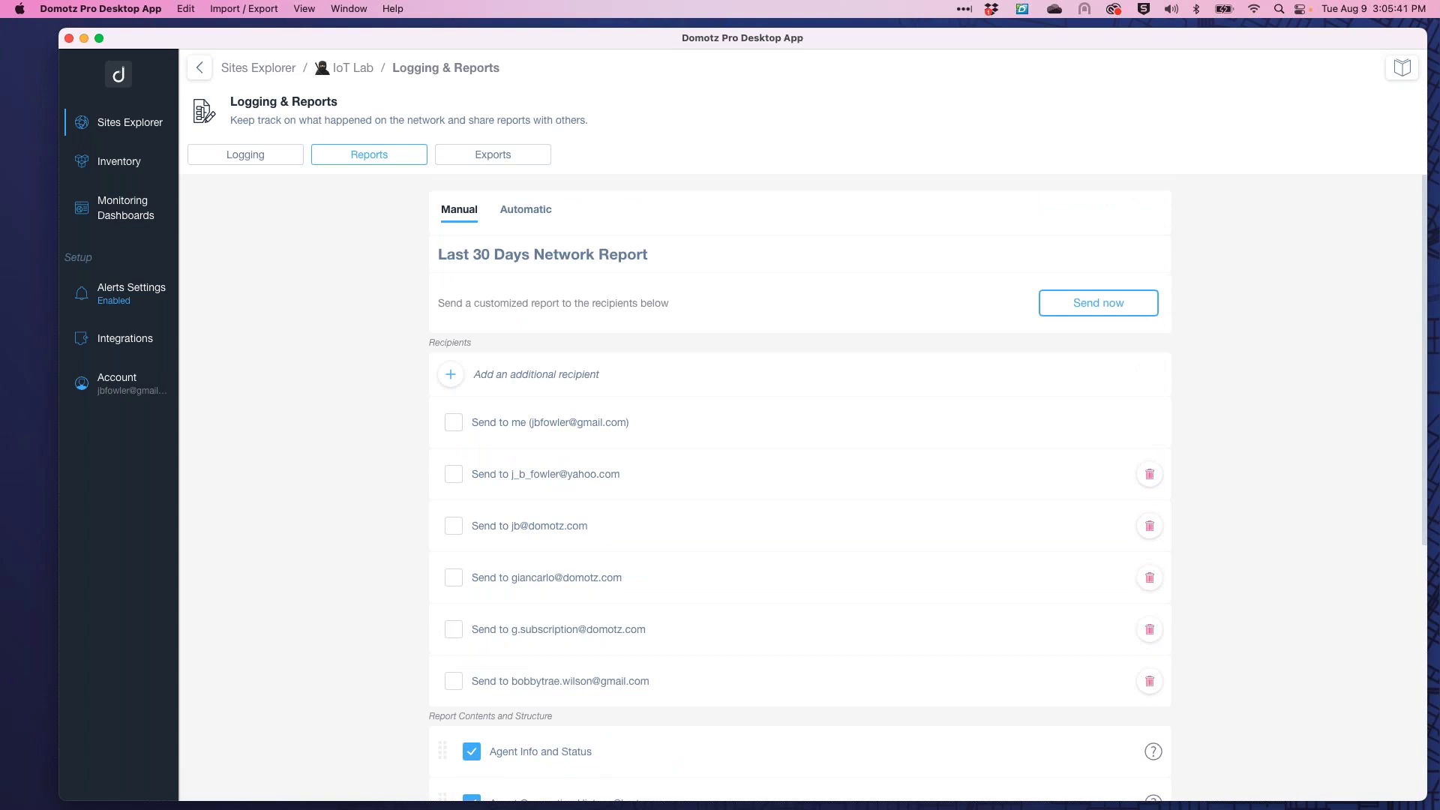
scroll(800, 488, "down", 6)
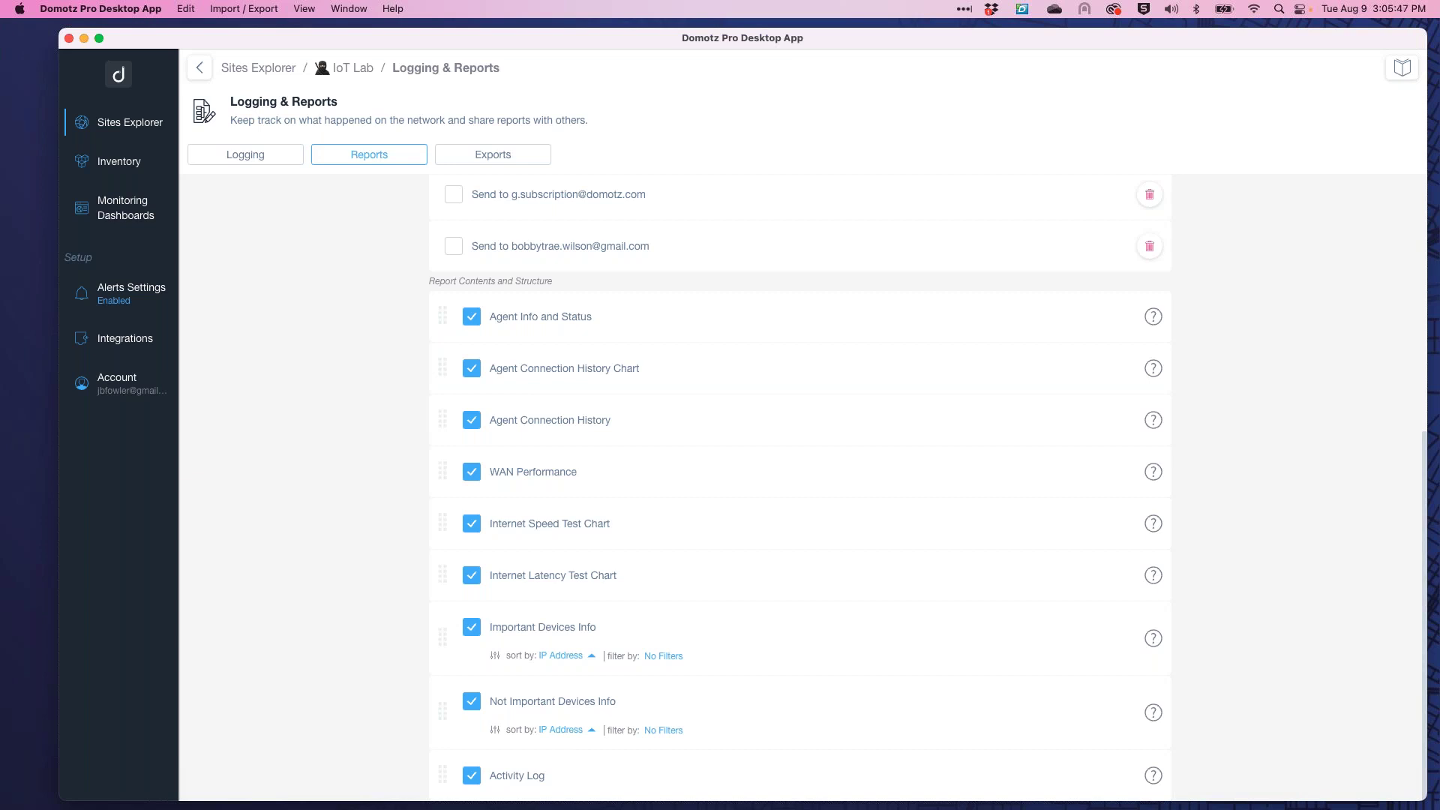
scroll(607, 447, "up", 6)
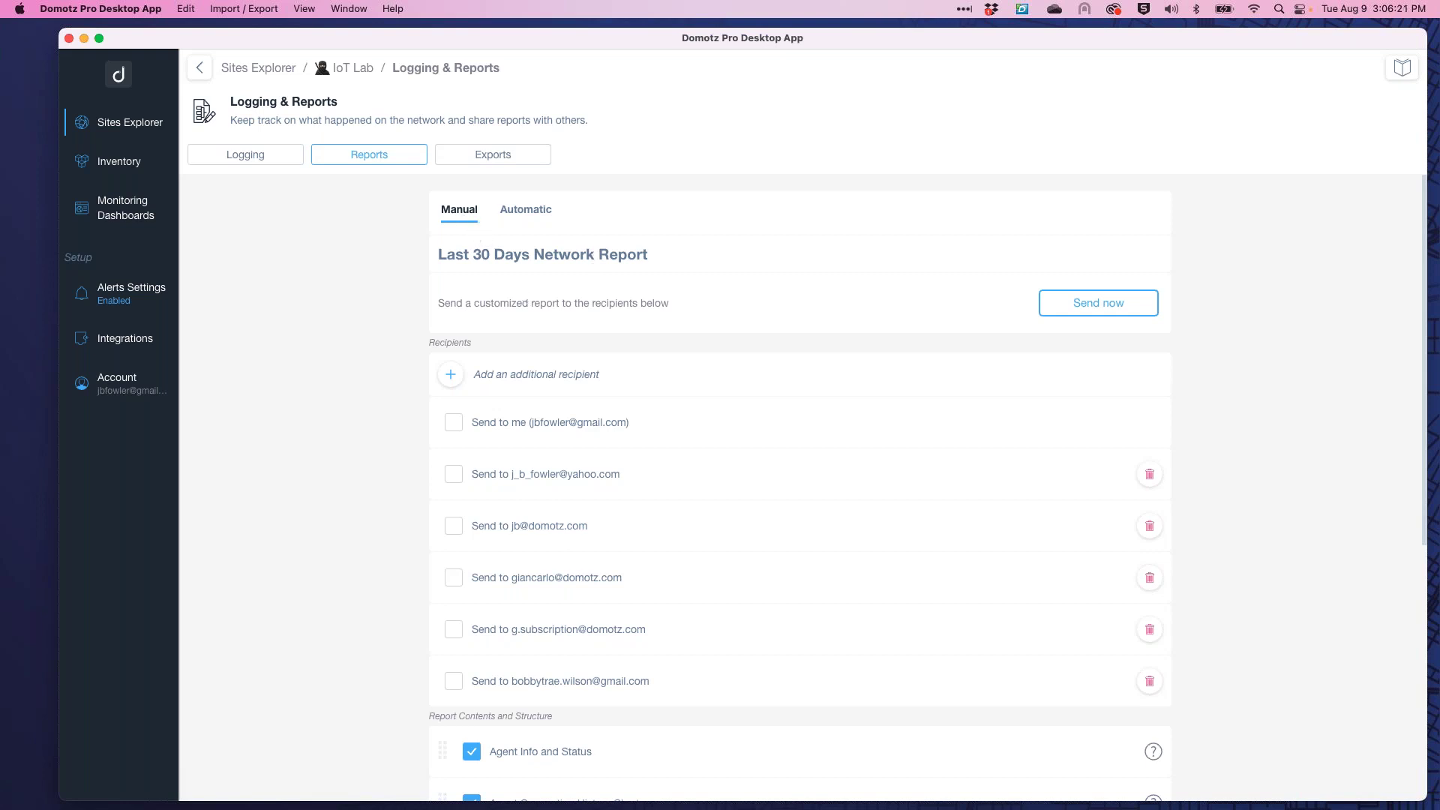
Select the account owner's own address and the second additional address as recipients of the manual Last 30 Days Network Report.
left_click(454, 423)
left_click(454, 525)
scroll(972, 374, "down", 1)
scroll(973, 374, "down", 10)
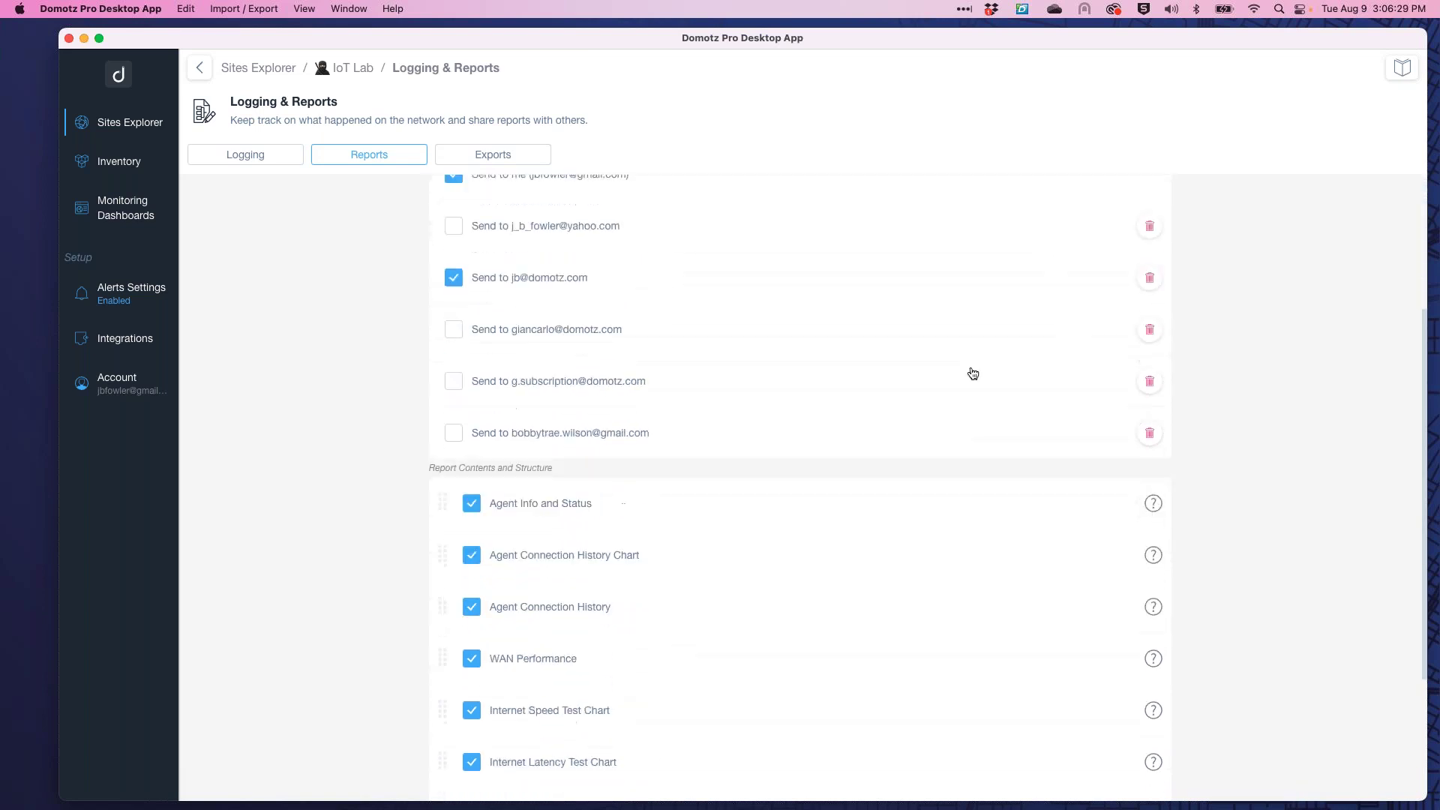
scroll(973, 373, "up", 8)
scroll(624, 480, "up", 3)
scroll(624, 479, "down", 8)
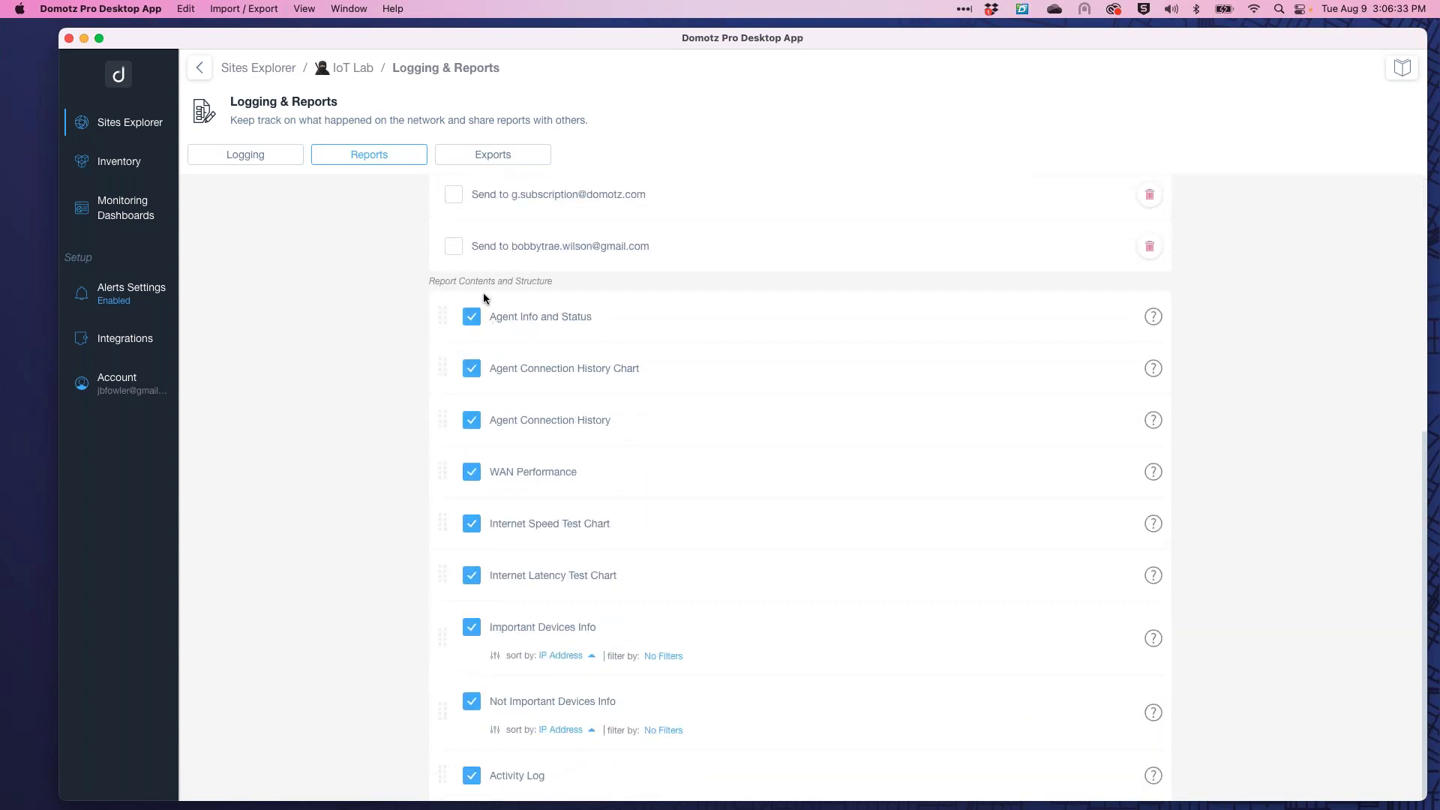
Reorder the report contents: WAN Performance above Agent Connection History, and Agent Connection History Chart directly below Internet Latency Test Chart.
left_click_drag(465, 281, 502, 282)
left_click_drag(442, 472, 446, 409)
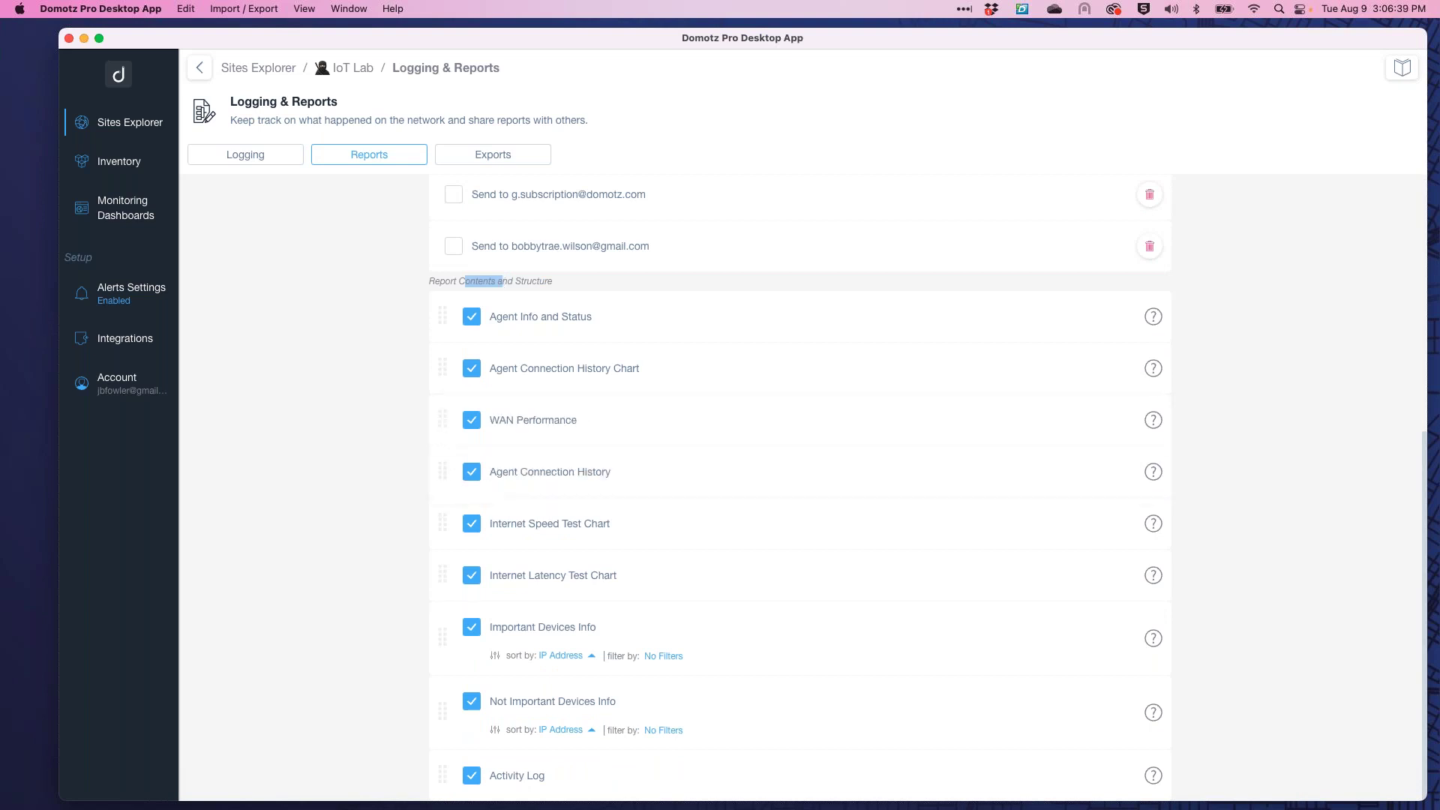
left_click_drag(443, 360, 435, 605)
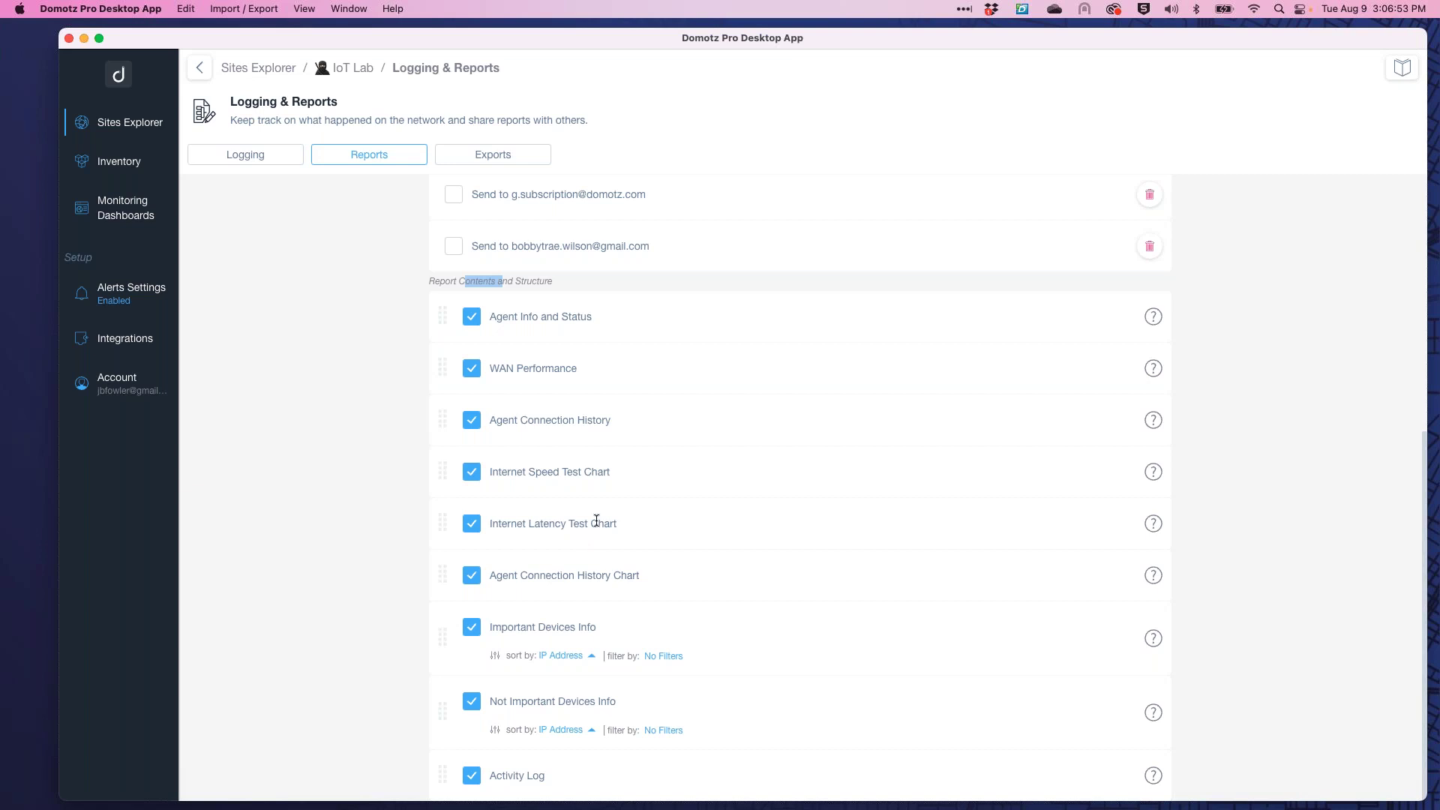
left_click(1224, 345)
scroll(735, 471, "up", 10)
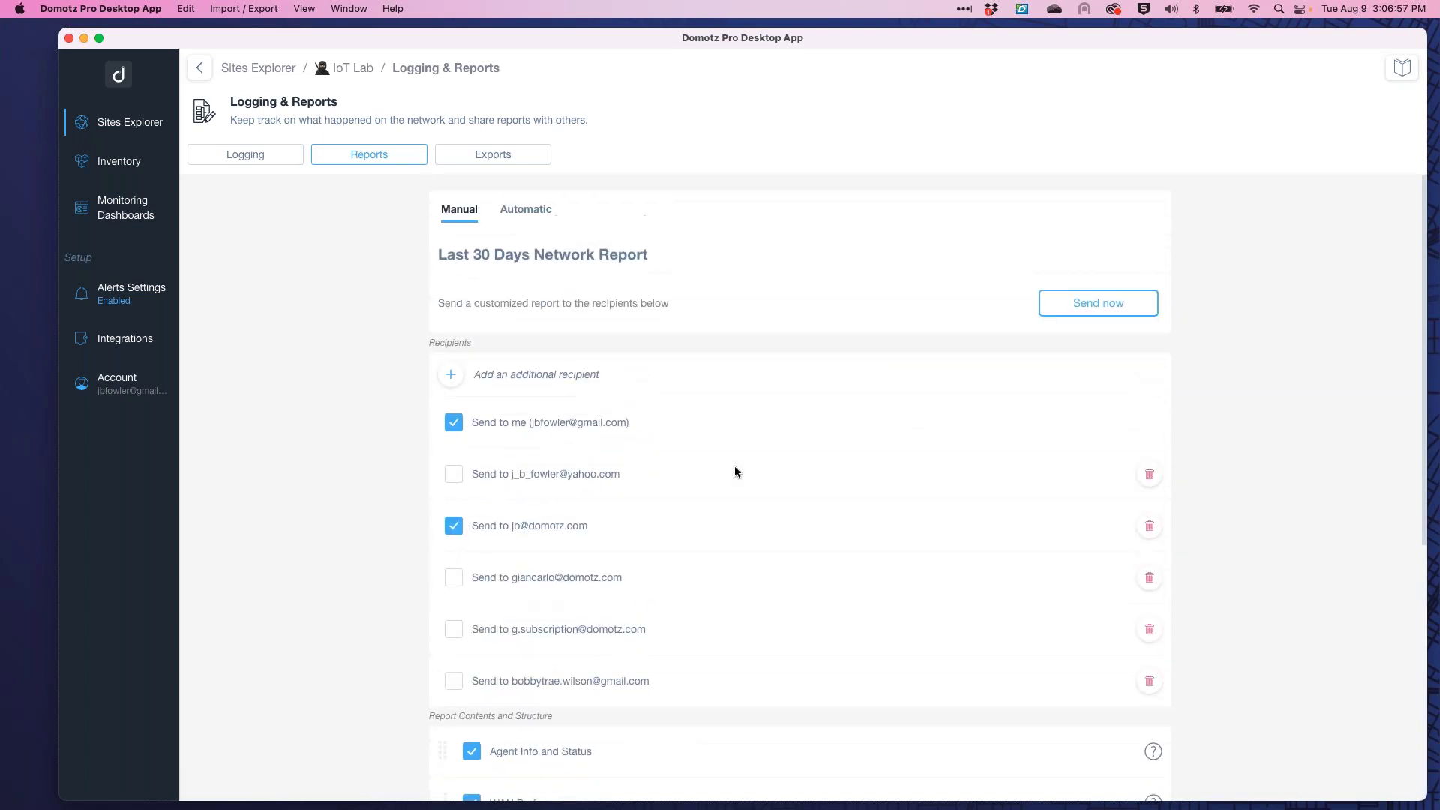
scroll(735, 471, "down", 10)
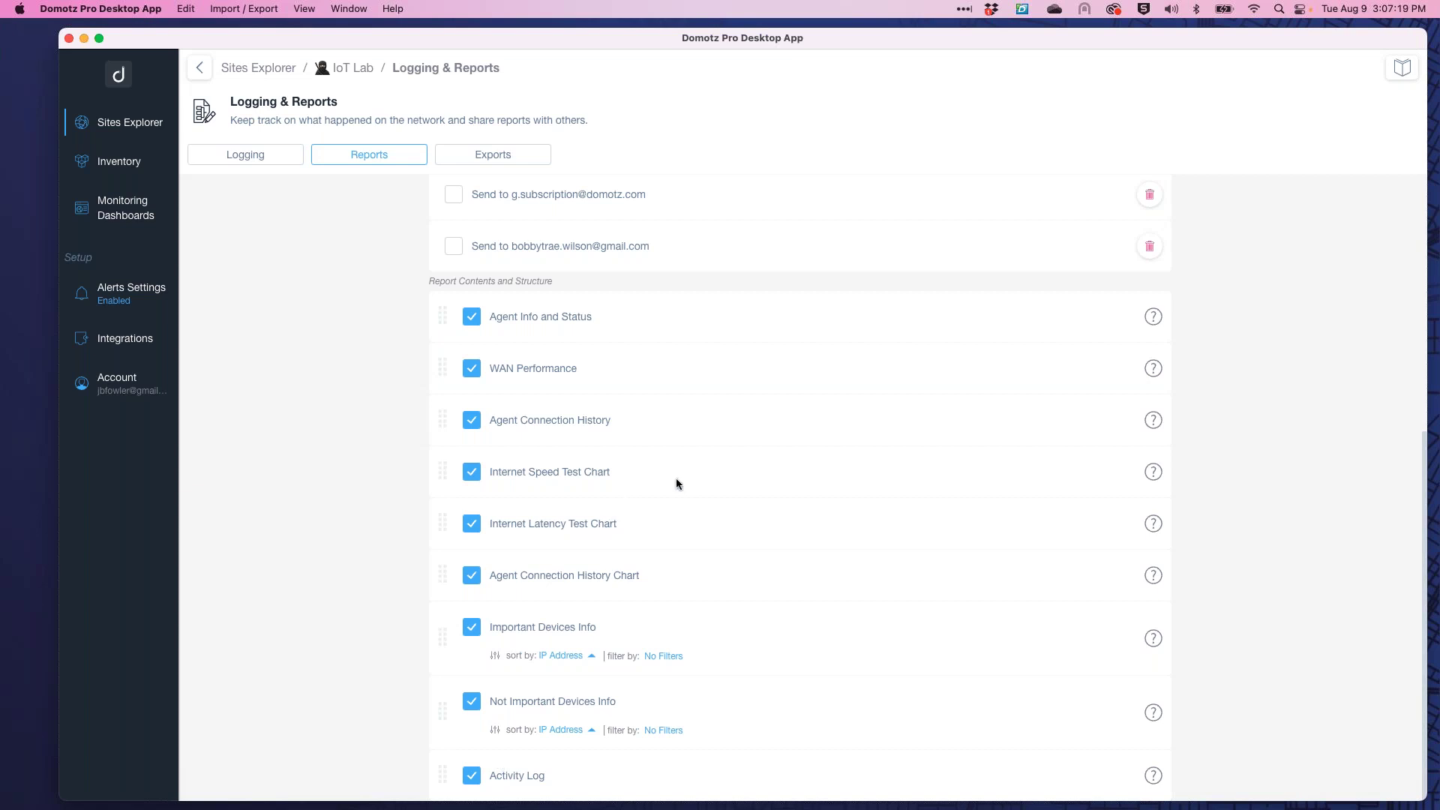
scroll(676, 484, "up", 10)
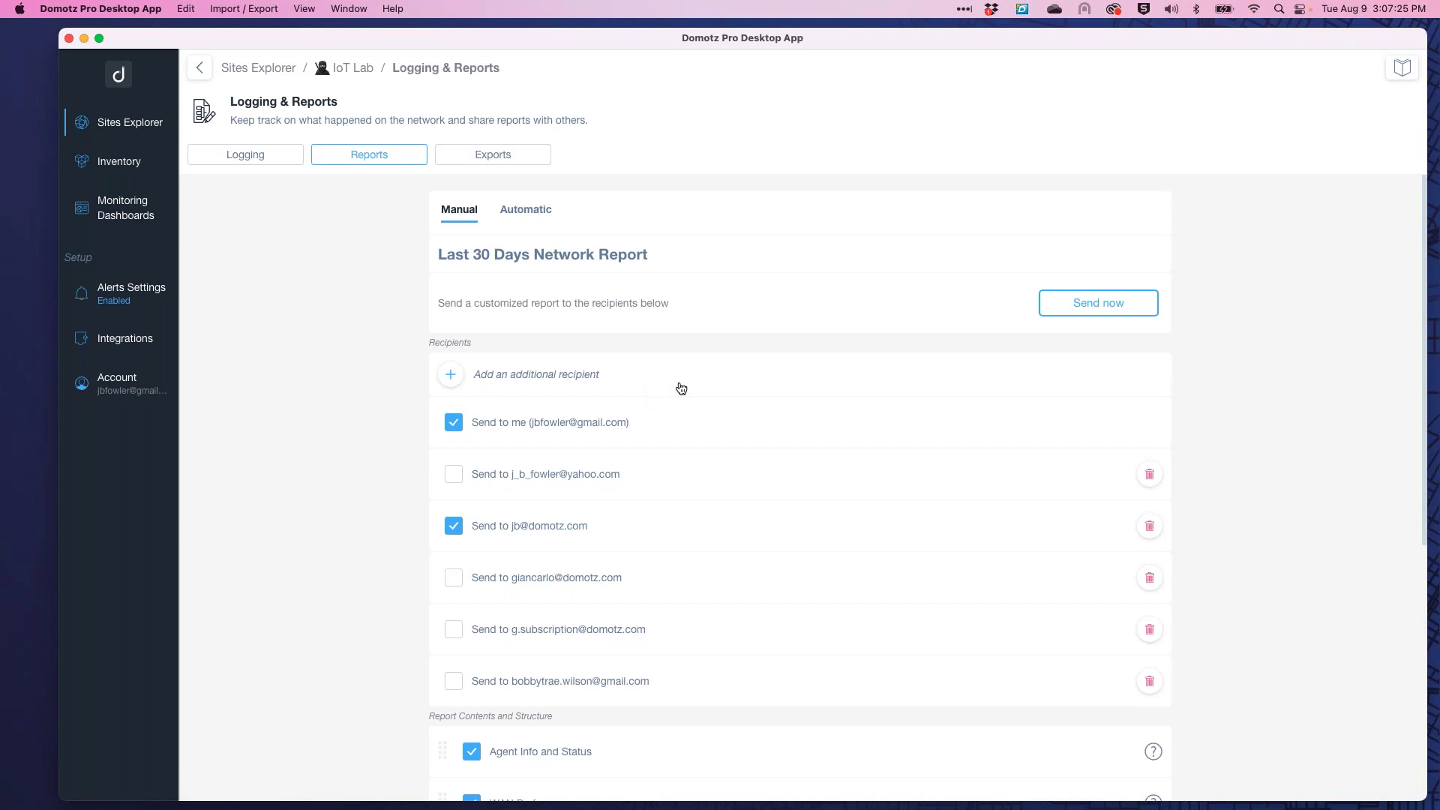
Review the automatic report's recipients and contents, and view the site's device list export option.
left_click(528, 217)
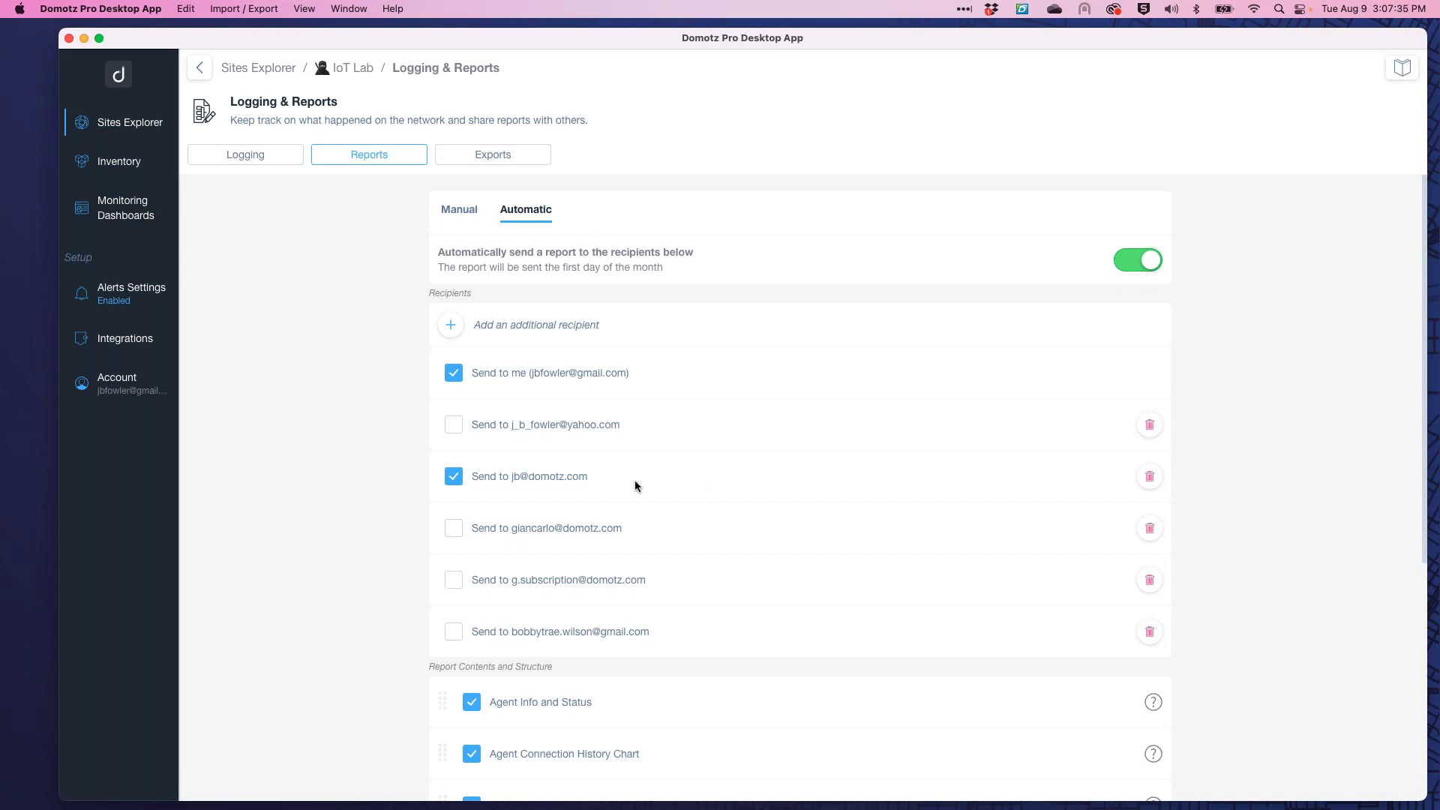
scroll(600, 510, "down", 5)
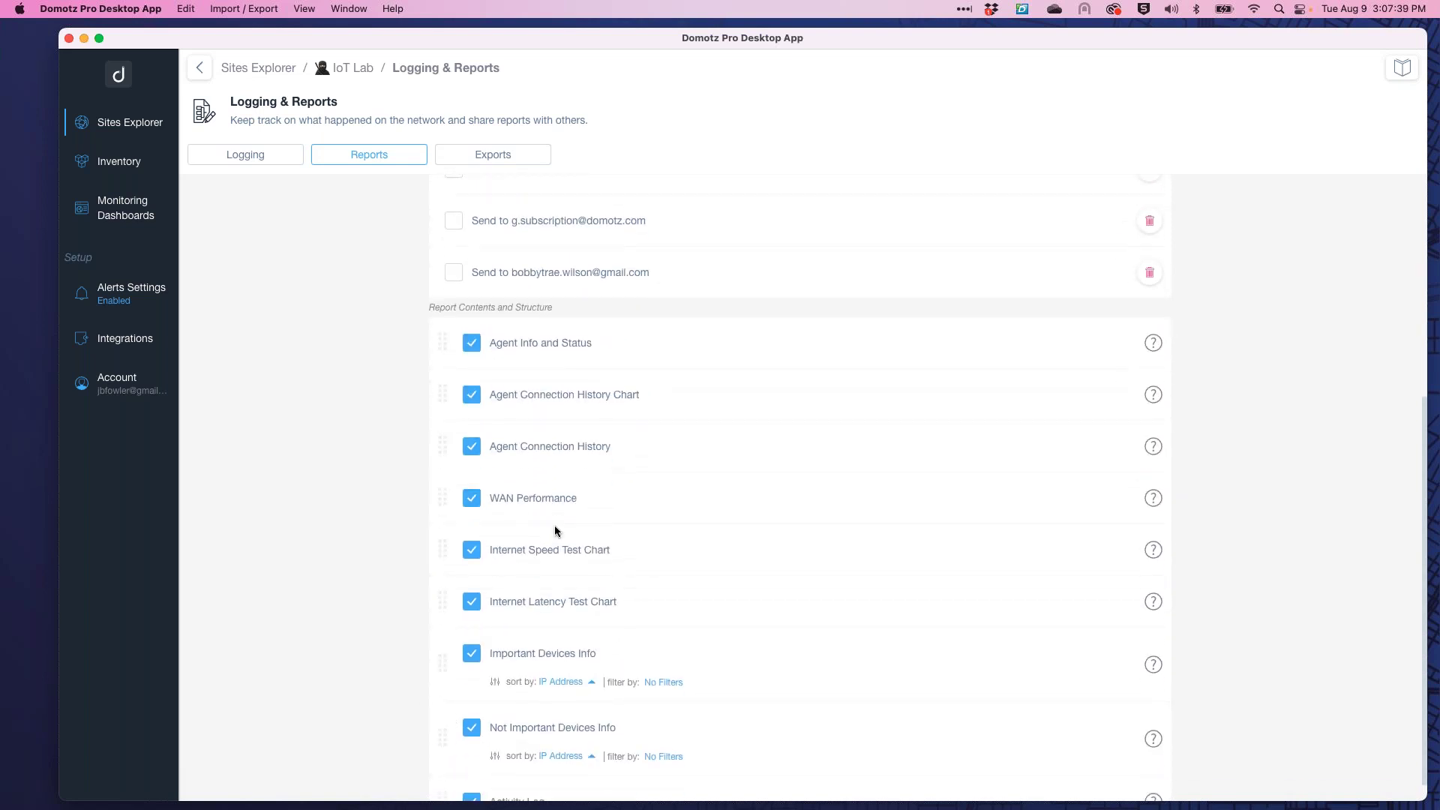
scroll(555, 526, "up", 4)
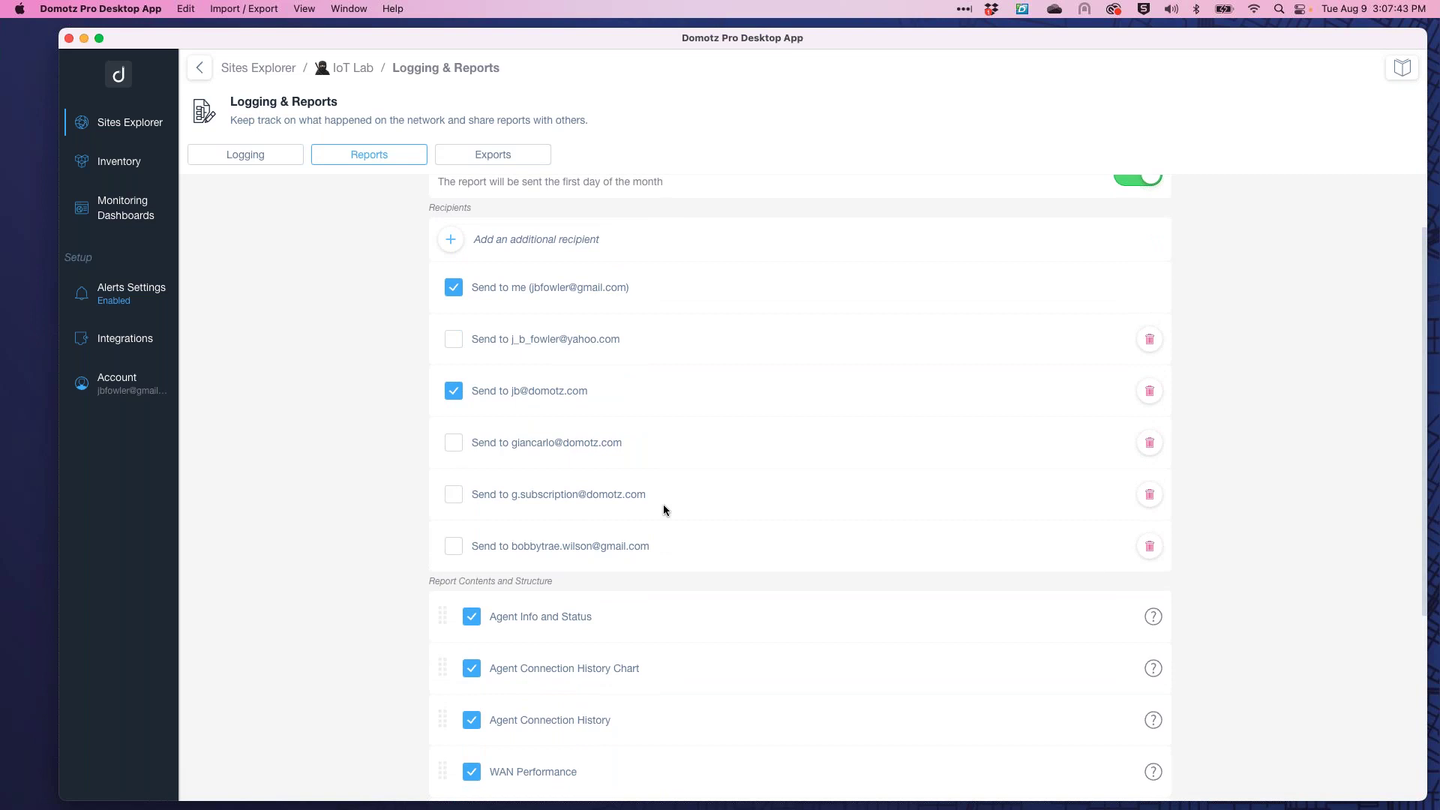
scroll(663, 510, "up", 2)
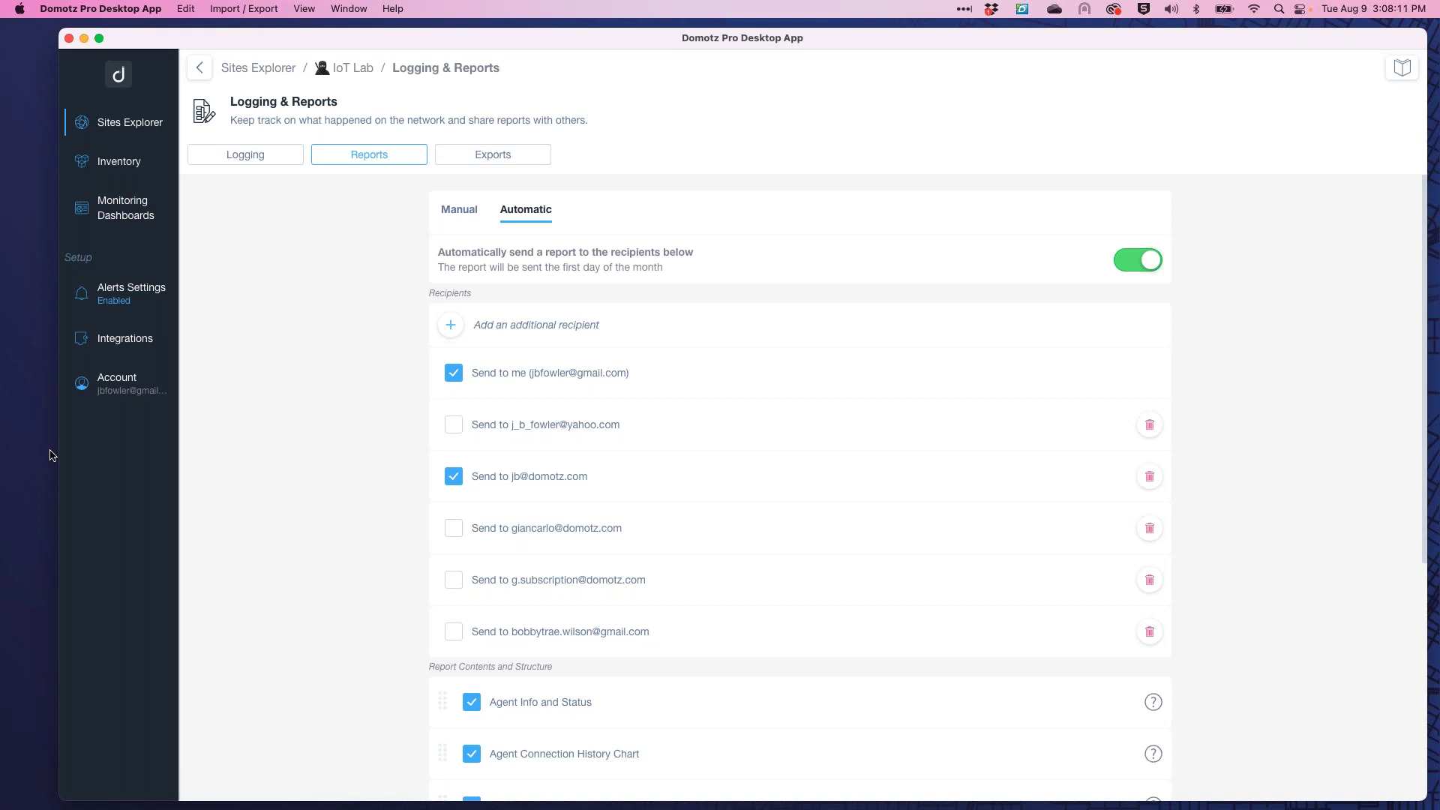
left_click(498, 154)
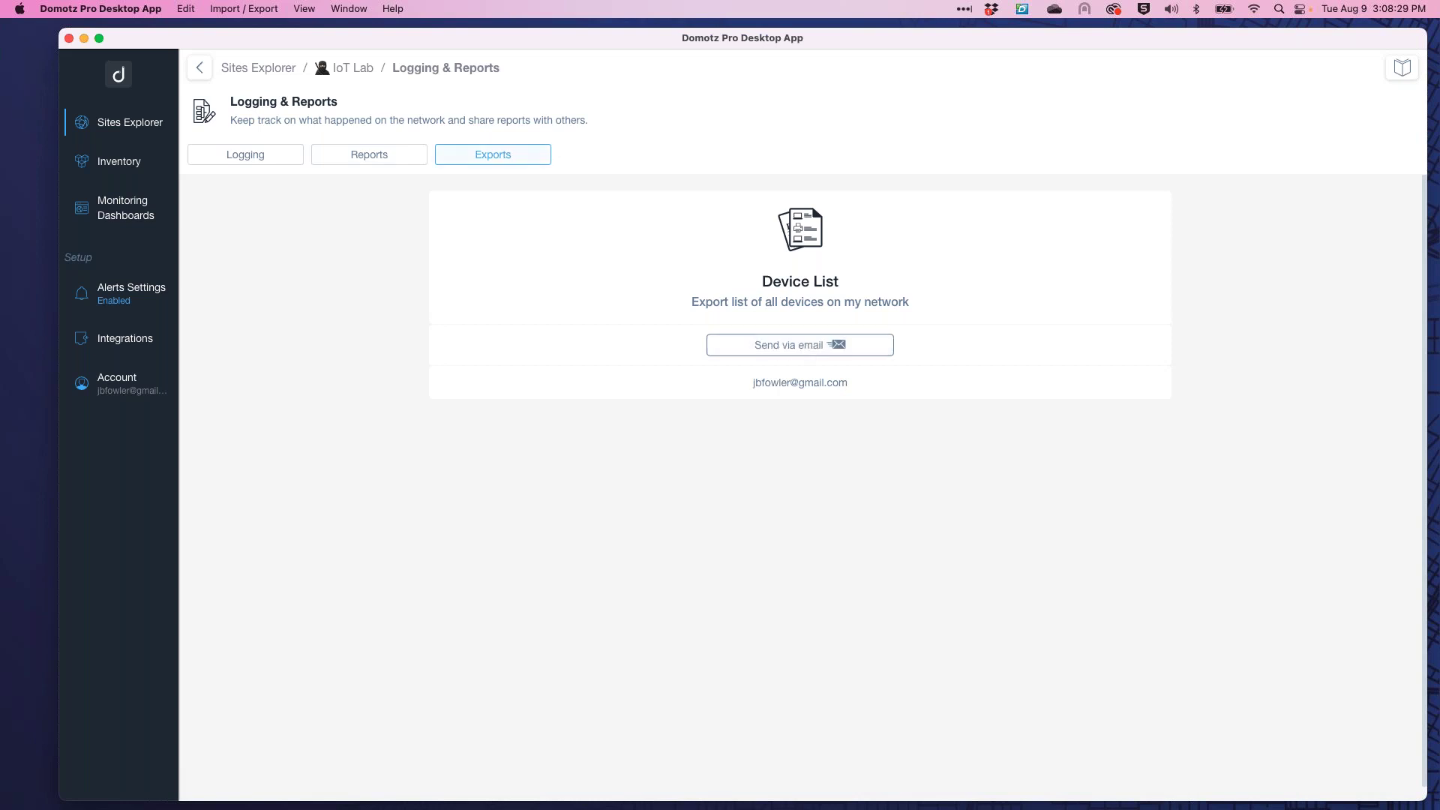
Open the IoT Lab site's devices list and export it to a file in the Pictures folder.
left_click(362, 69)
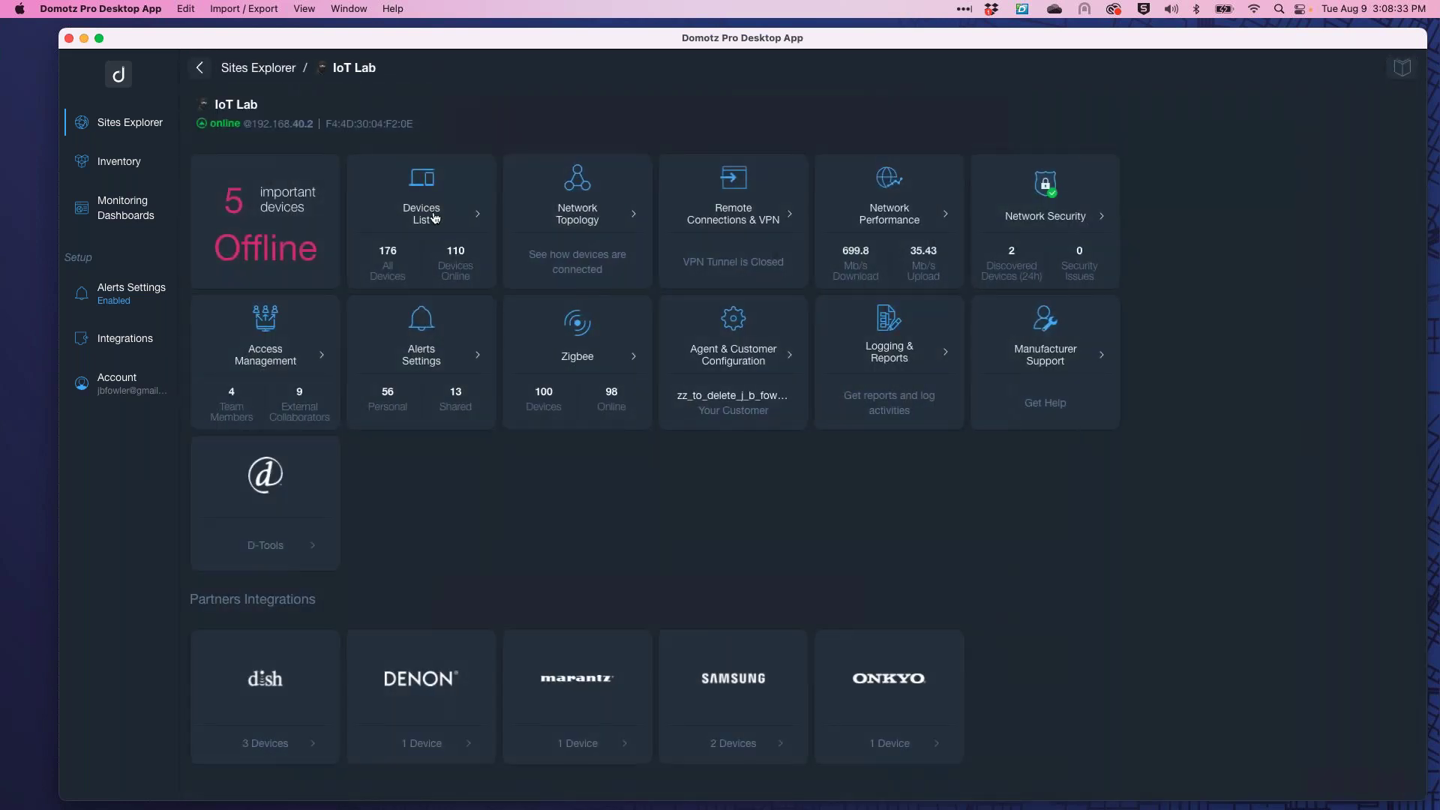
left_click(434, 217)
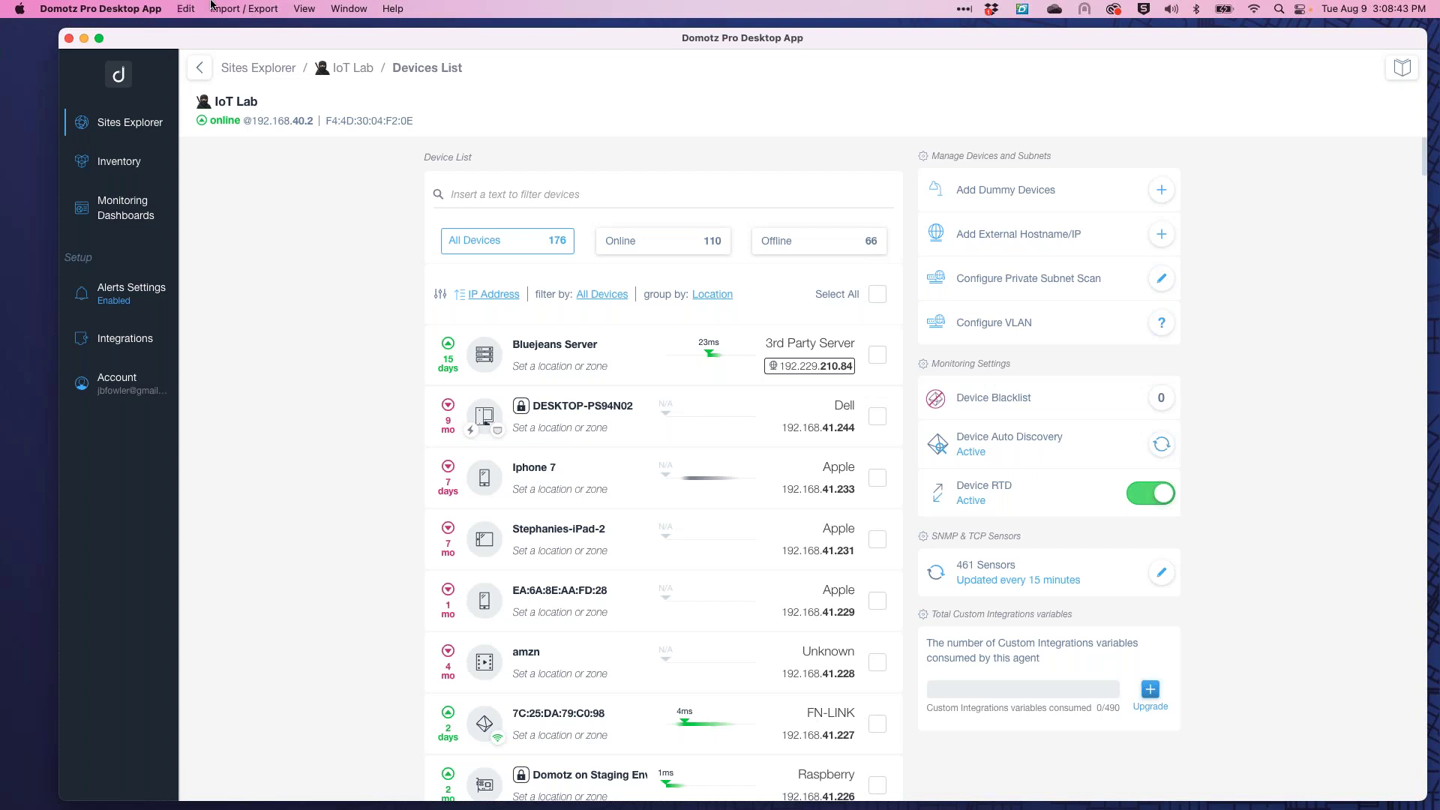
left_click(256, 9)
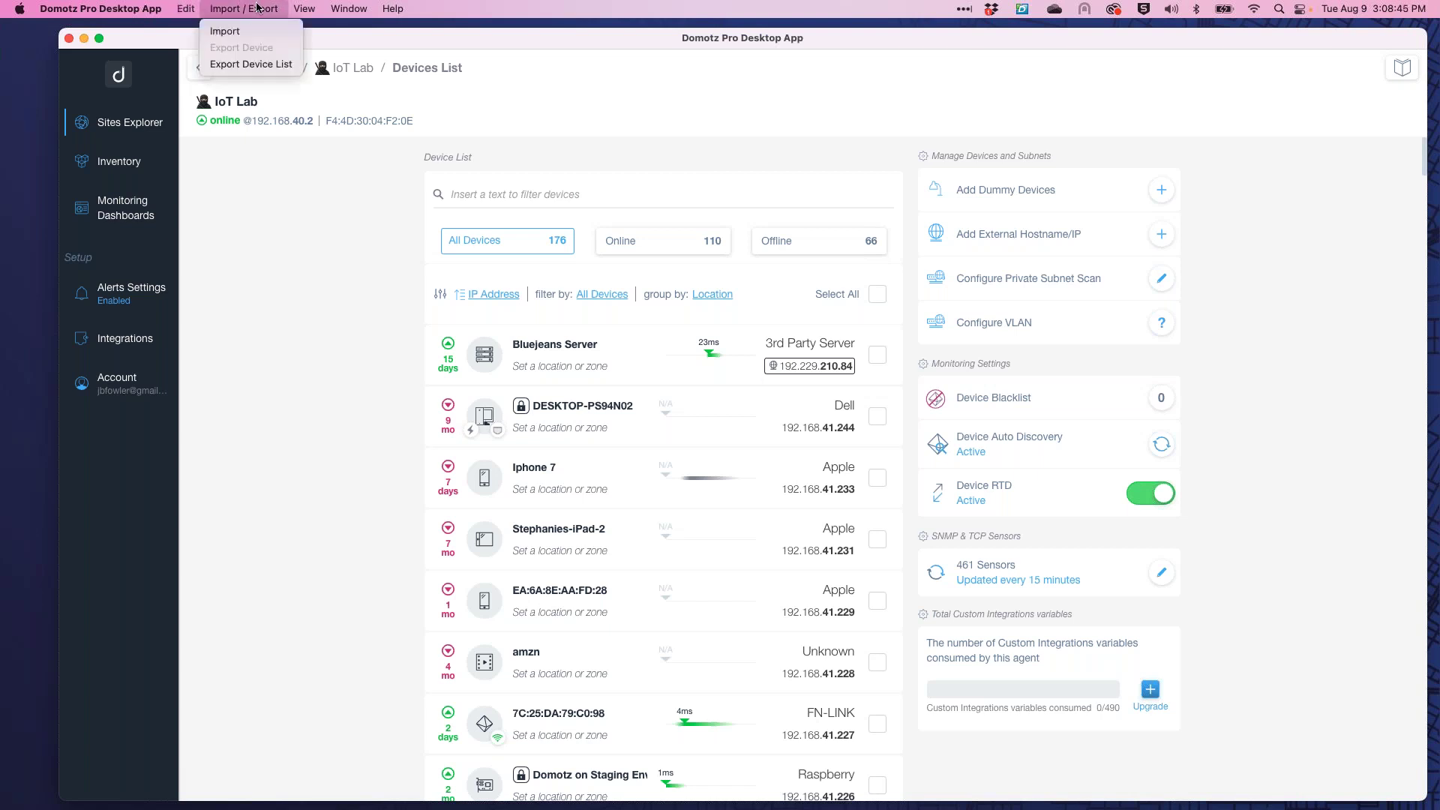
left_click(254, 64)
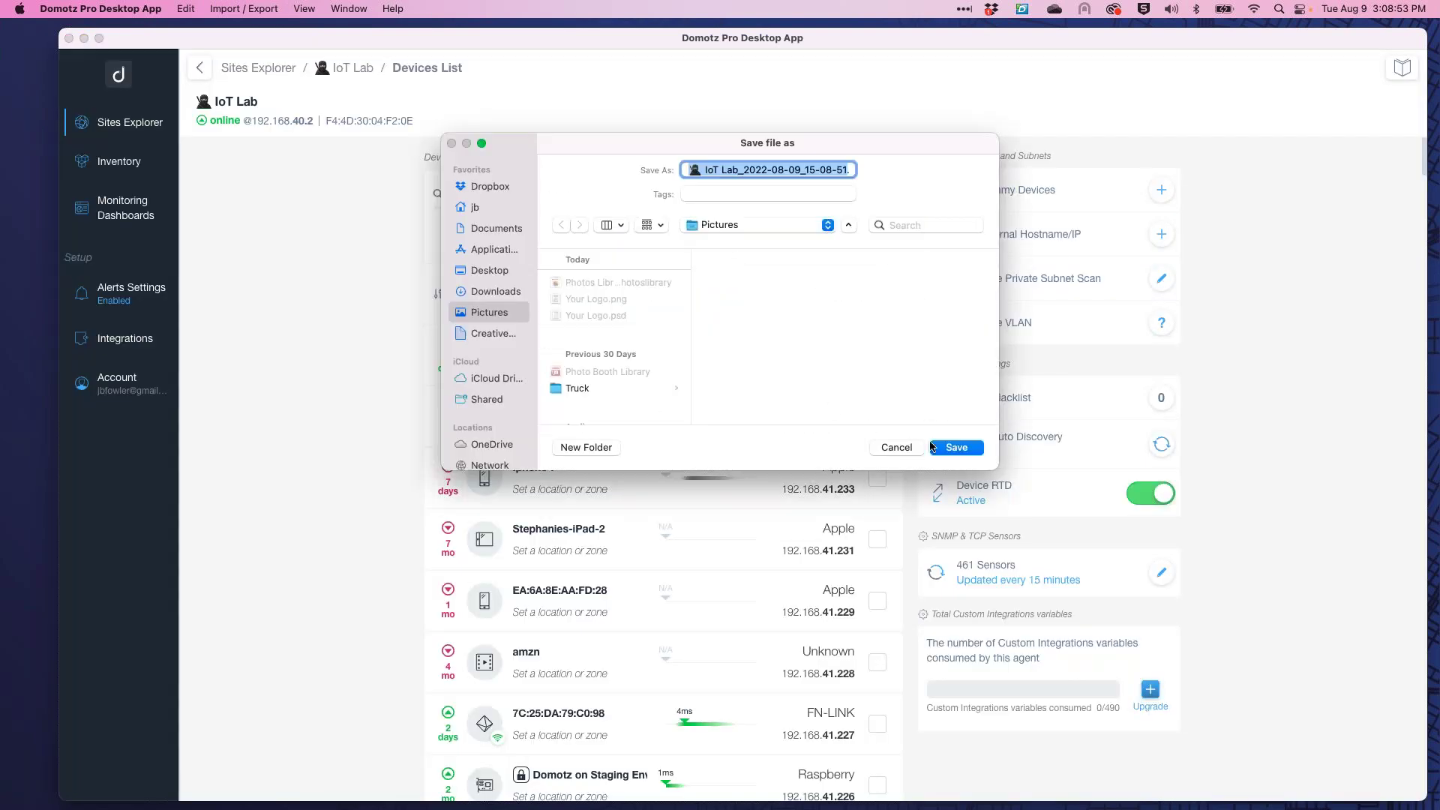
left_click(932, 448)
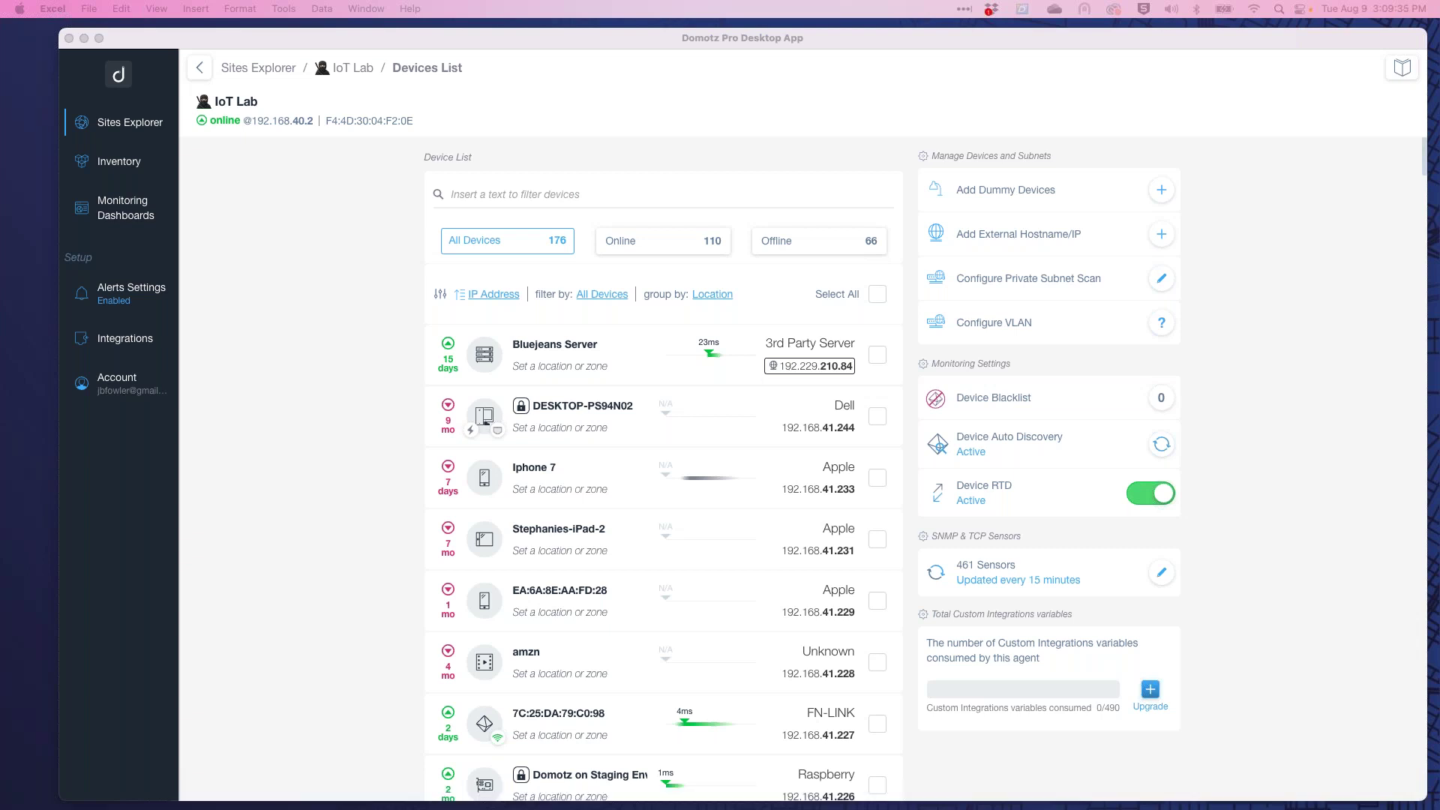
Export the IoT Lab device list again, saving the file to the Desktop under the suggested name.
left_click(300, 349)
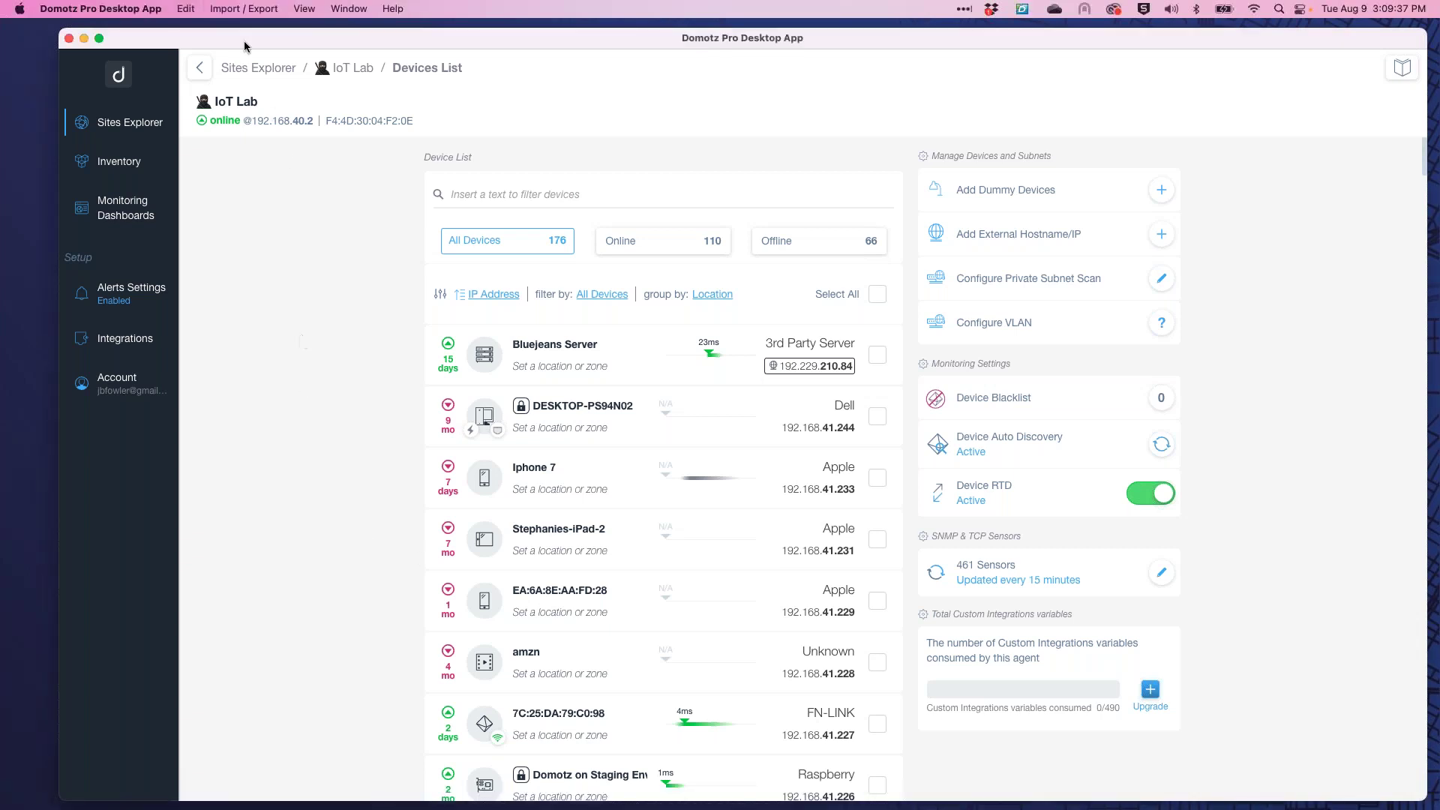
left_click(244, 9)
left_click(233, 68)
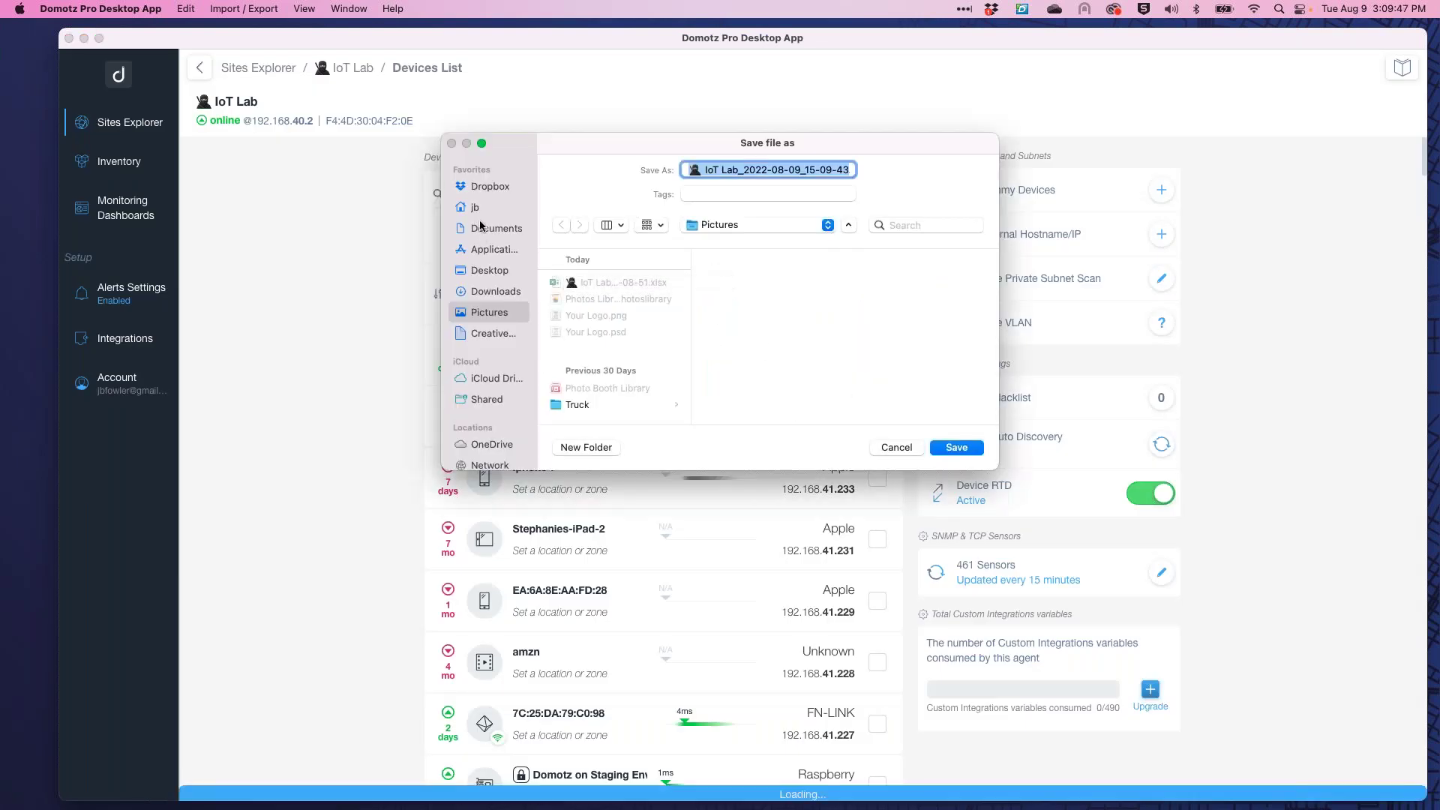
left_click(497, 277)
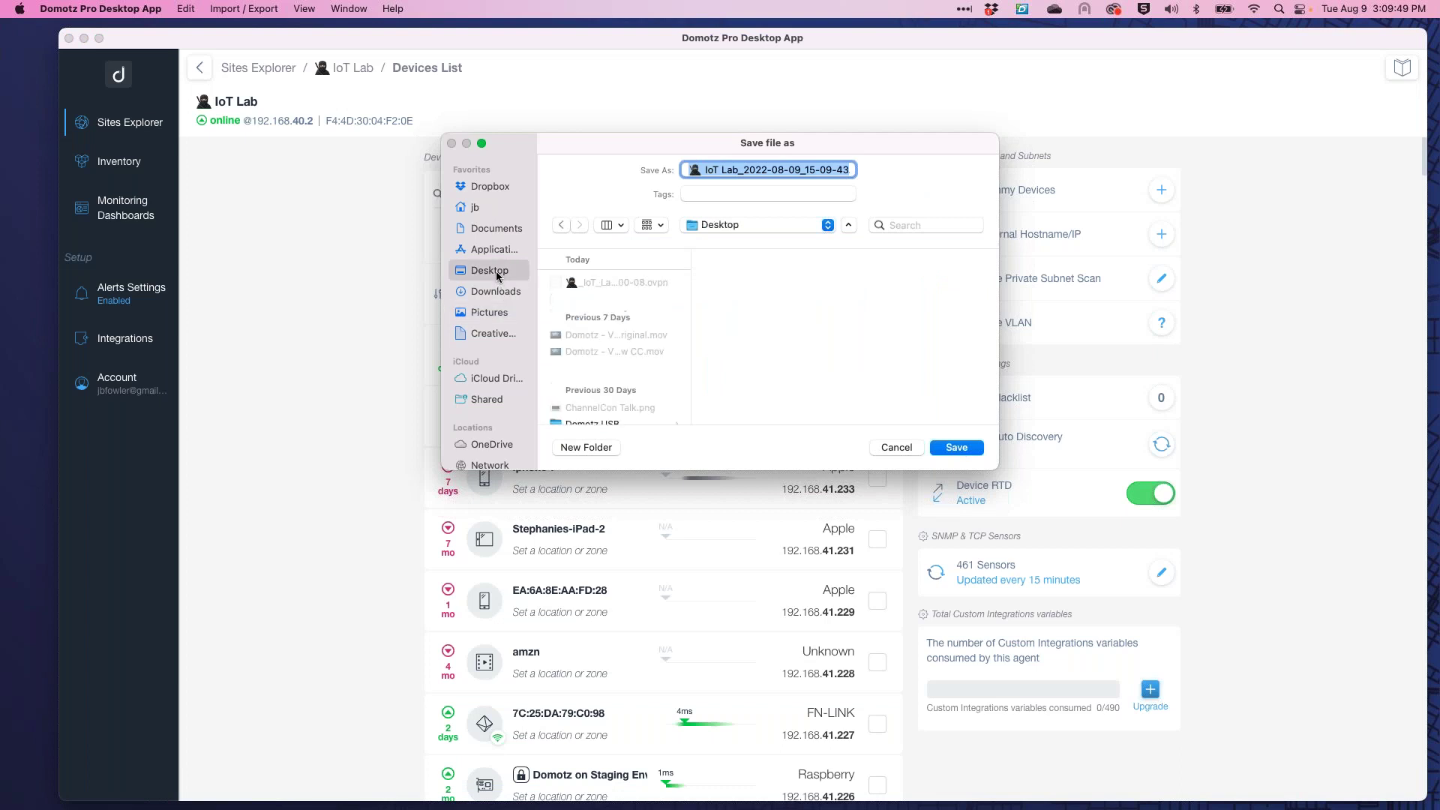
left_click(956, 448)
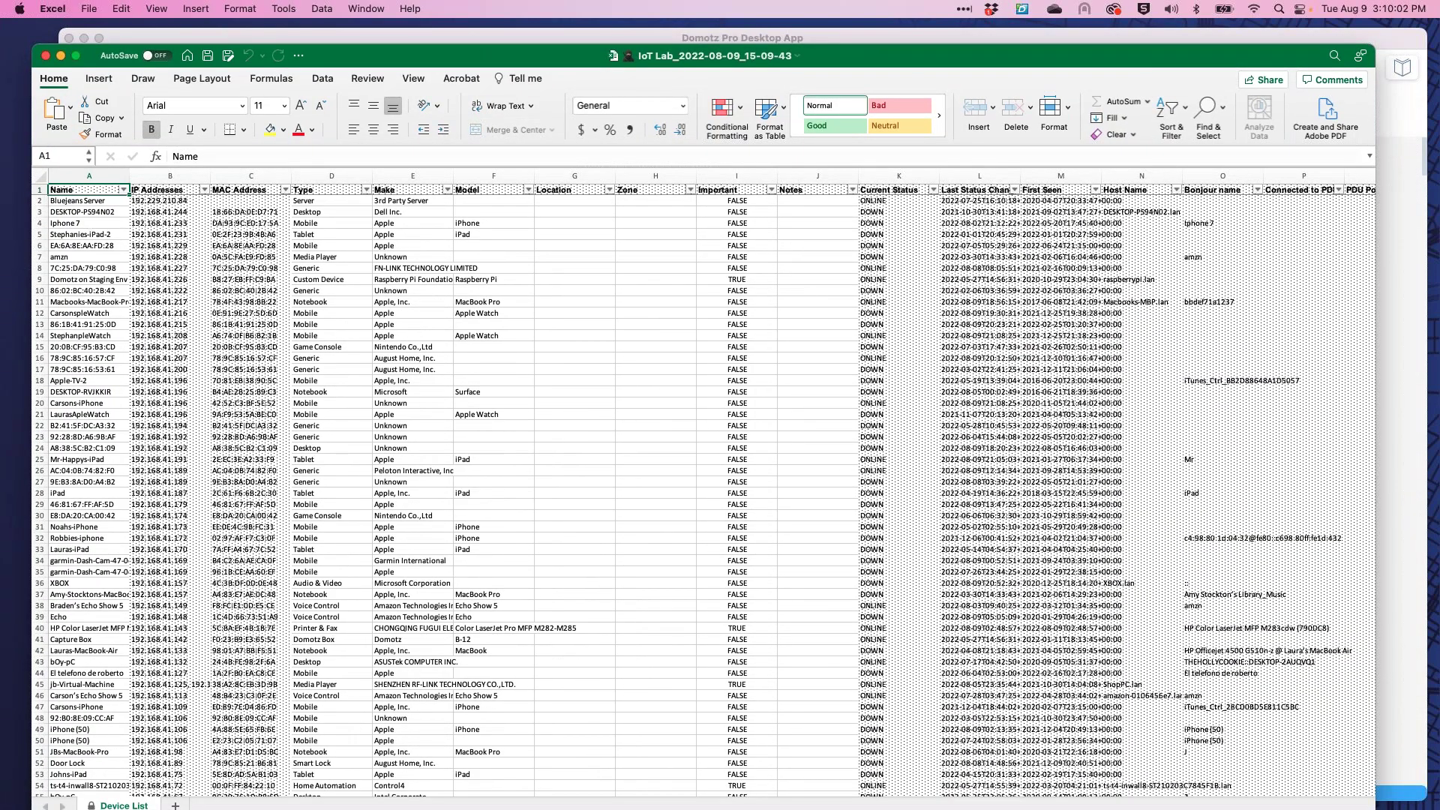
In the exported Excel workbook, examine the Name, IP Addresses, MAC Address, Last Status Change and First Seen columns and the remaining columns.
left_click(89, 176)
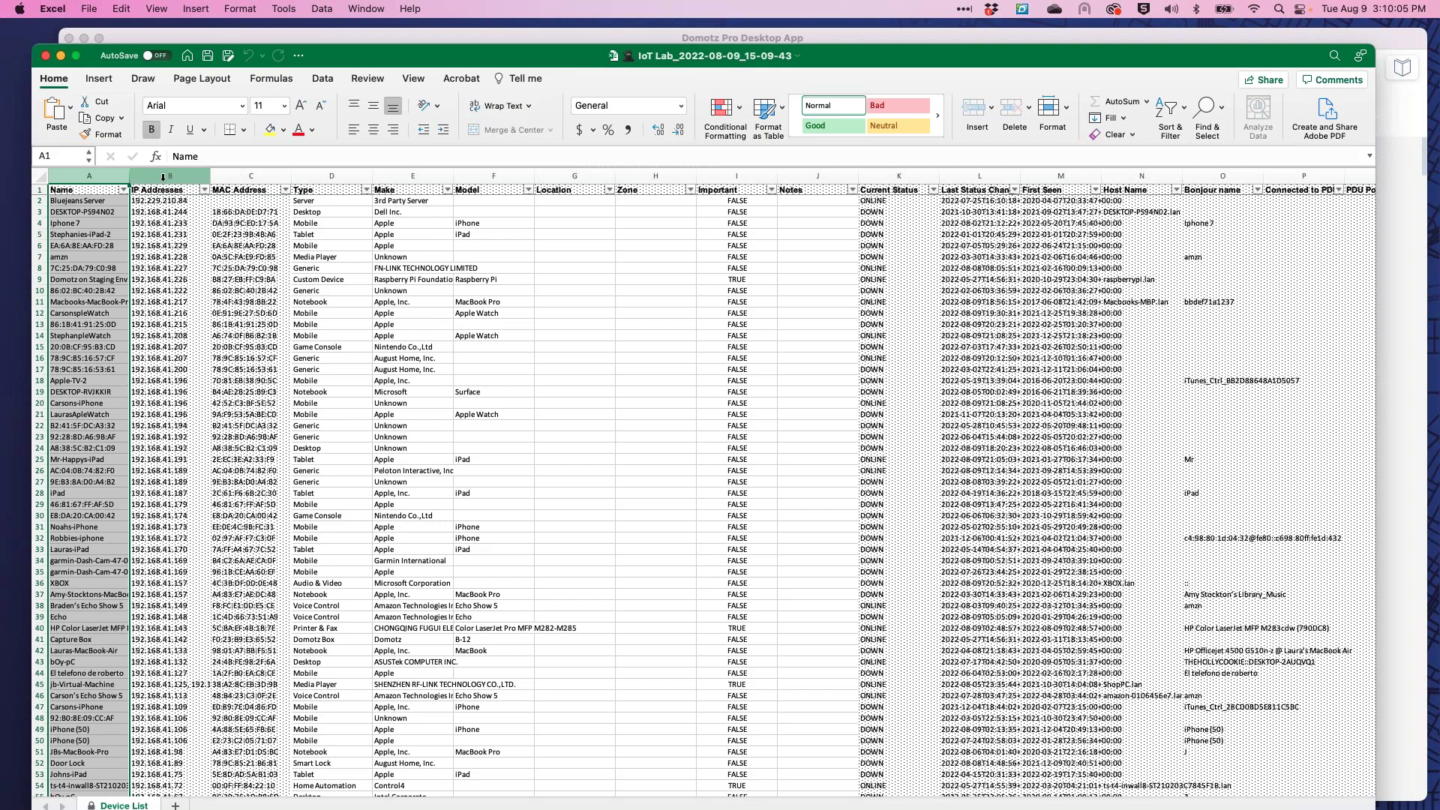
left_click_drag(173, 175, 273, 177)
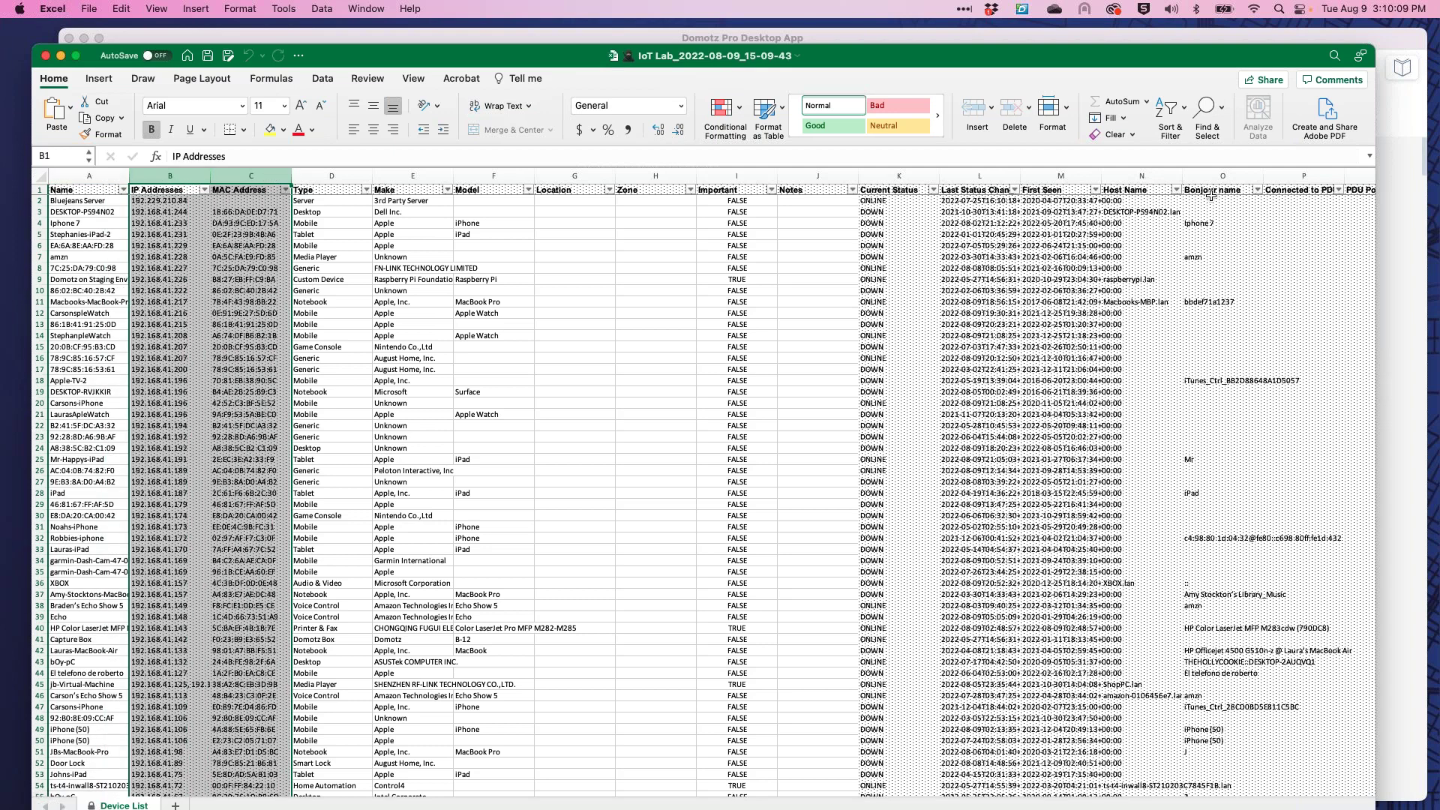
left_click_drag(987, 176, 1083, 178)
scroll(1350, 240, "right", 1)
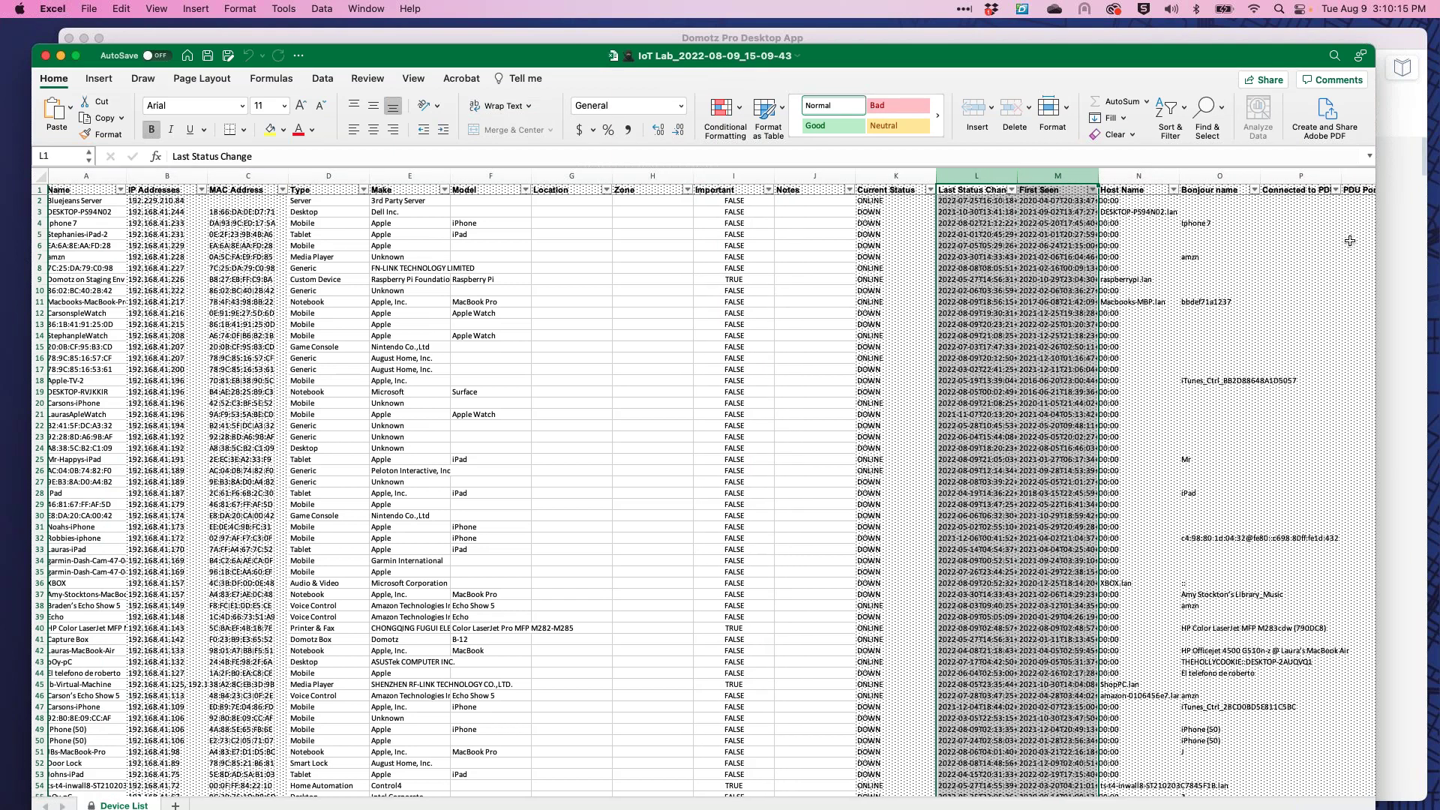
scroll(1350, 240, "right", 10)
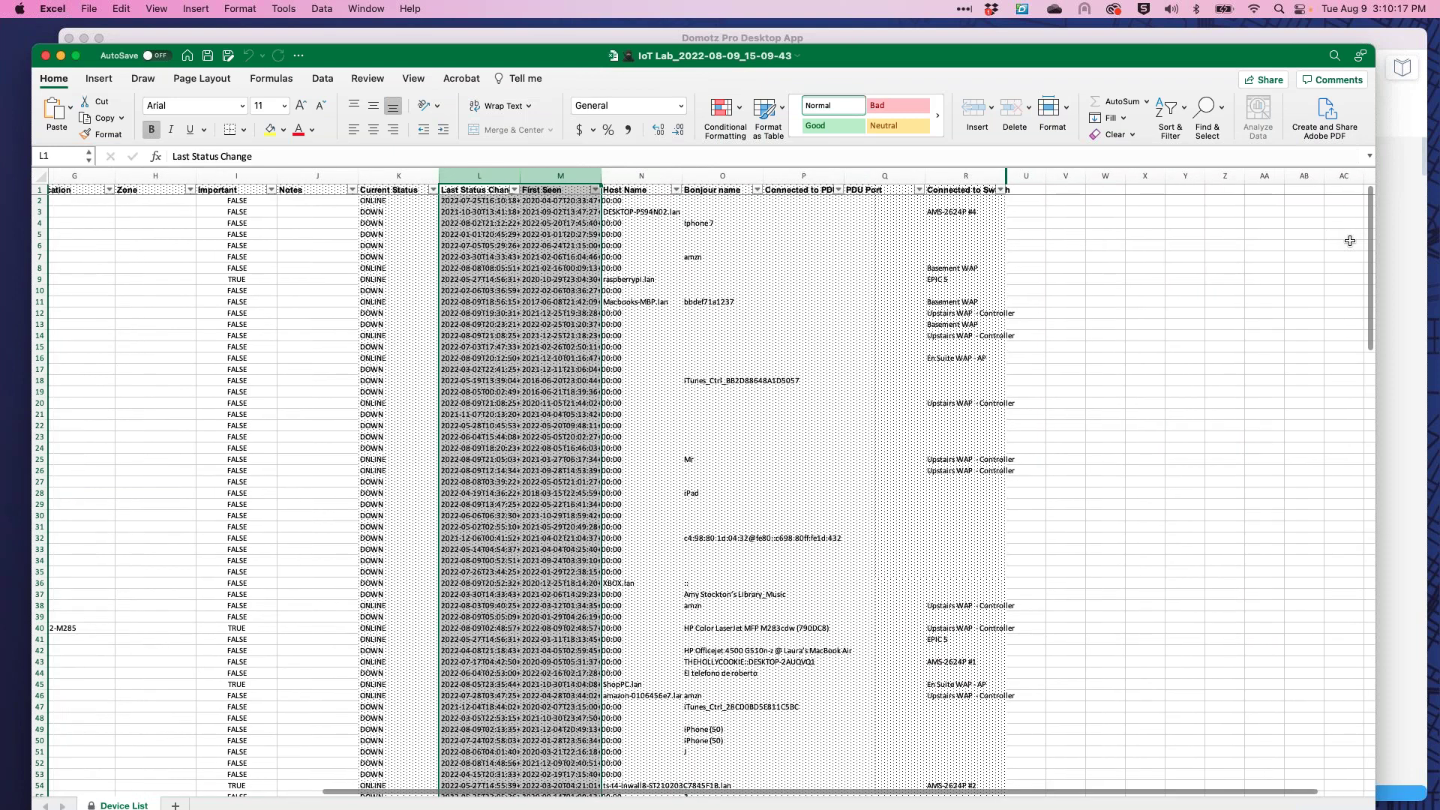
scroll(834, 377, "left", 5)
scroll(834, 377, "left", 1)
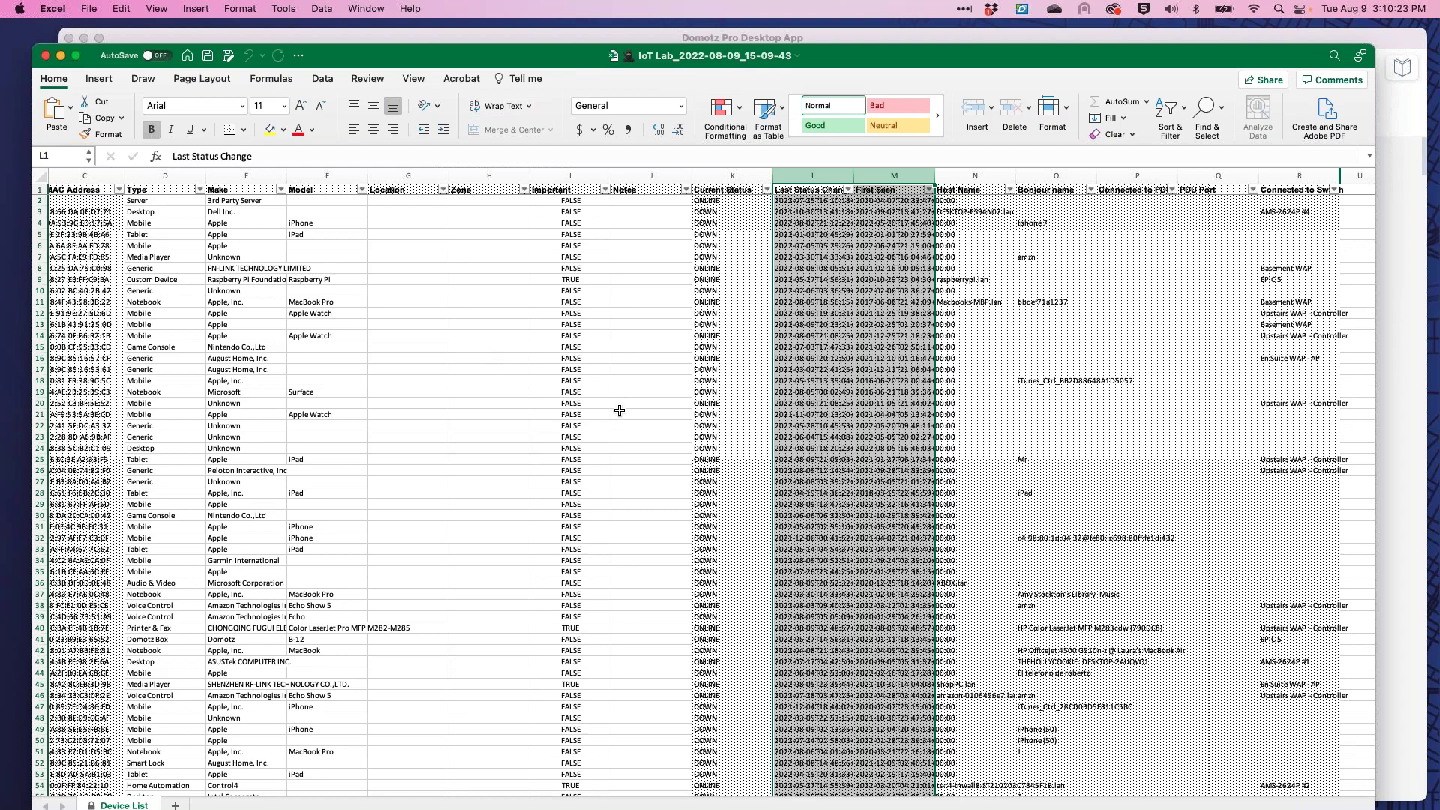
Filter the exported device list by the Type column so that only Camera devices are shown.
scroll(380, 368, "down", 20)
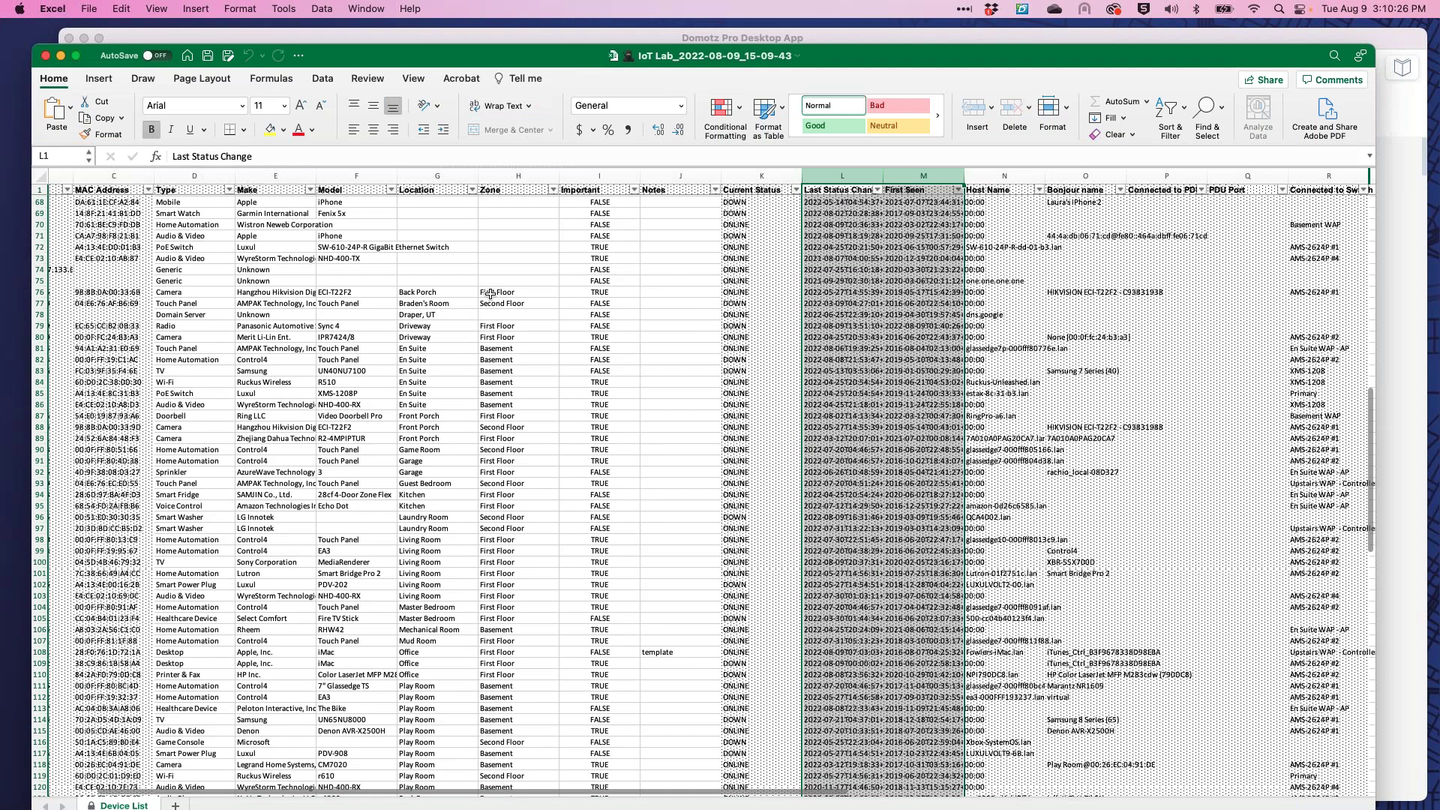
scroll(345, 312, "up", 5)
scroll(345, 312, "up", 17)
scroll(353, 248, "left", 3)
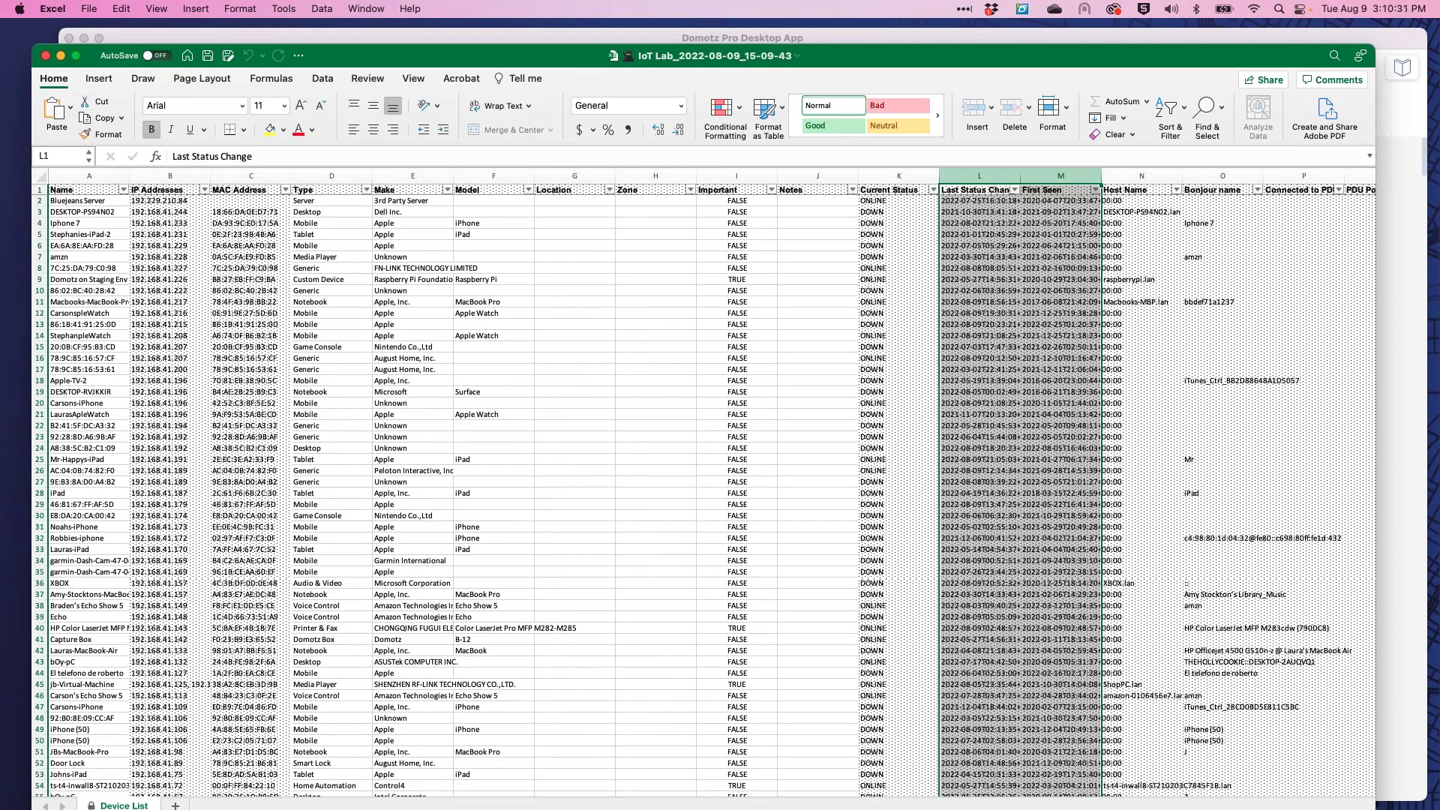
left_click(366, 189)
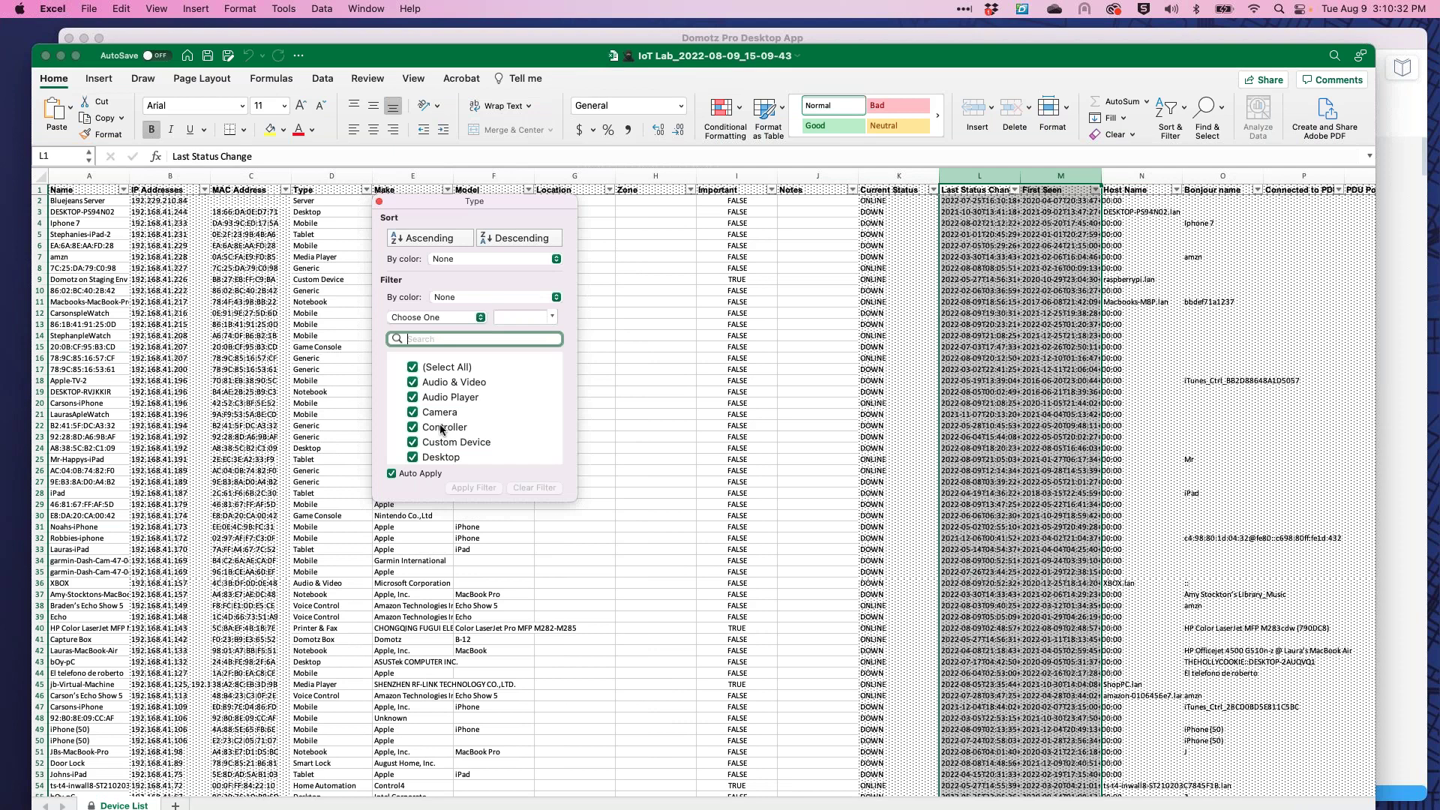
left_click(414, 368)
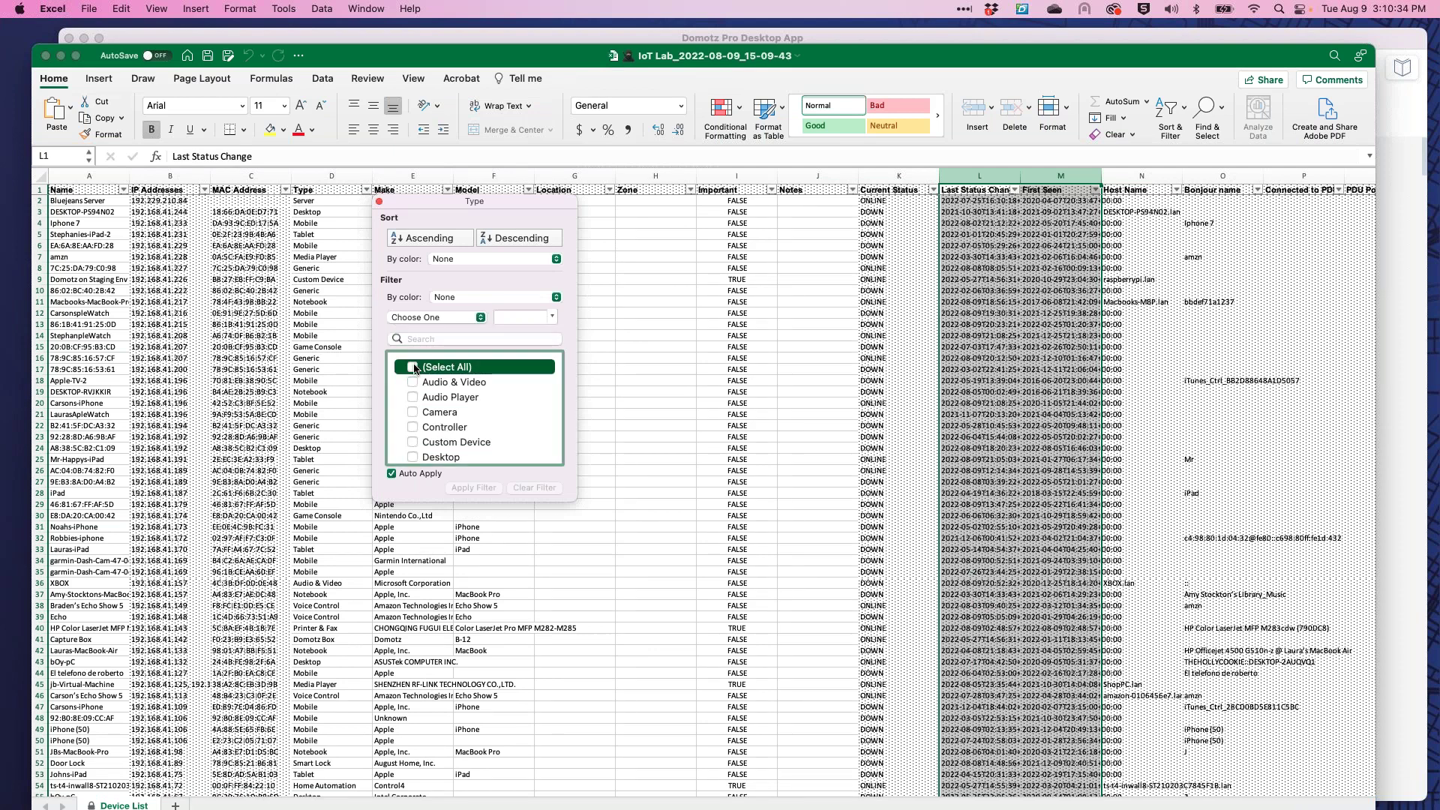
left_click(413, 411)
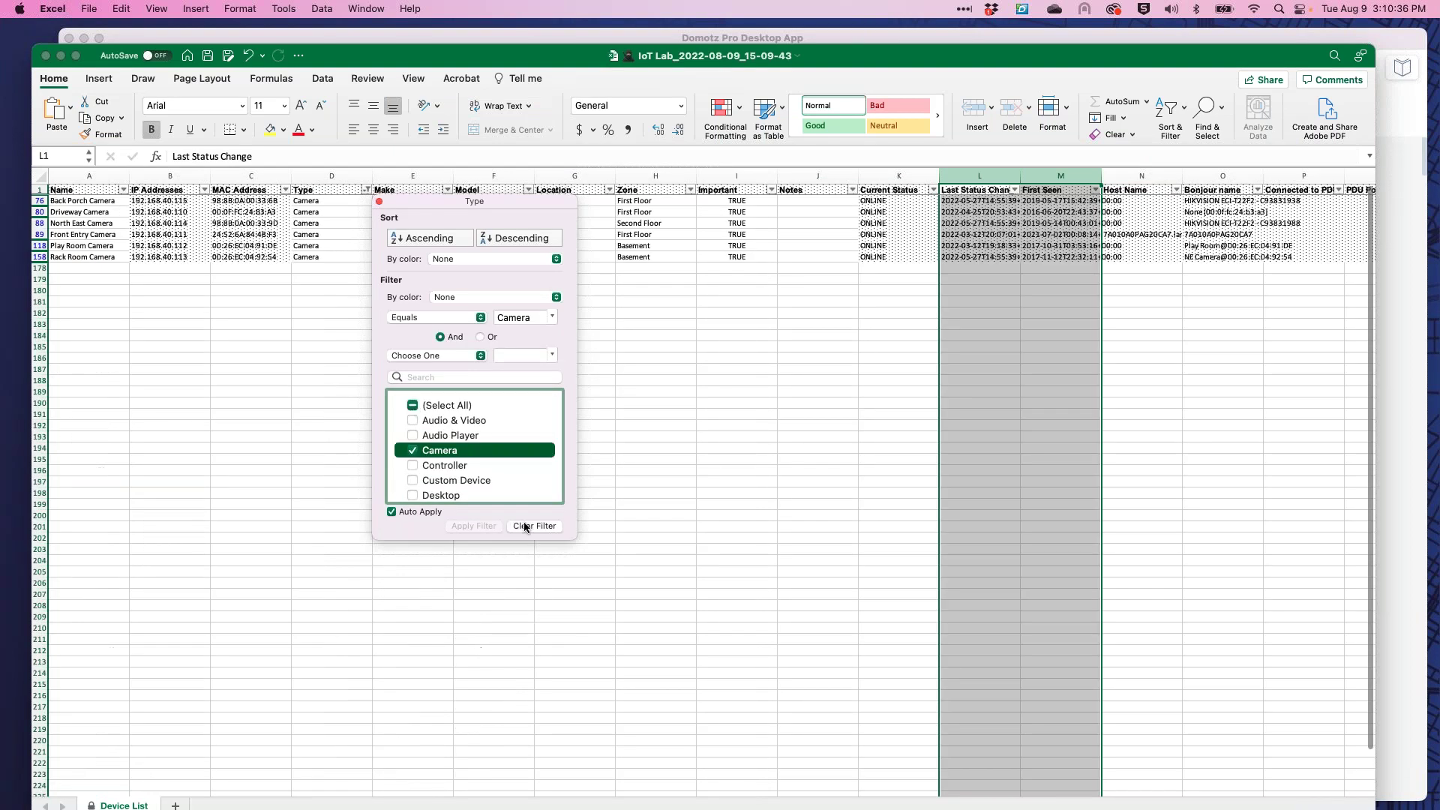
left_click(379, 201)
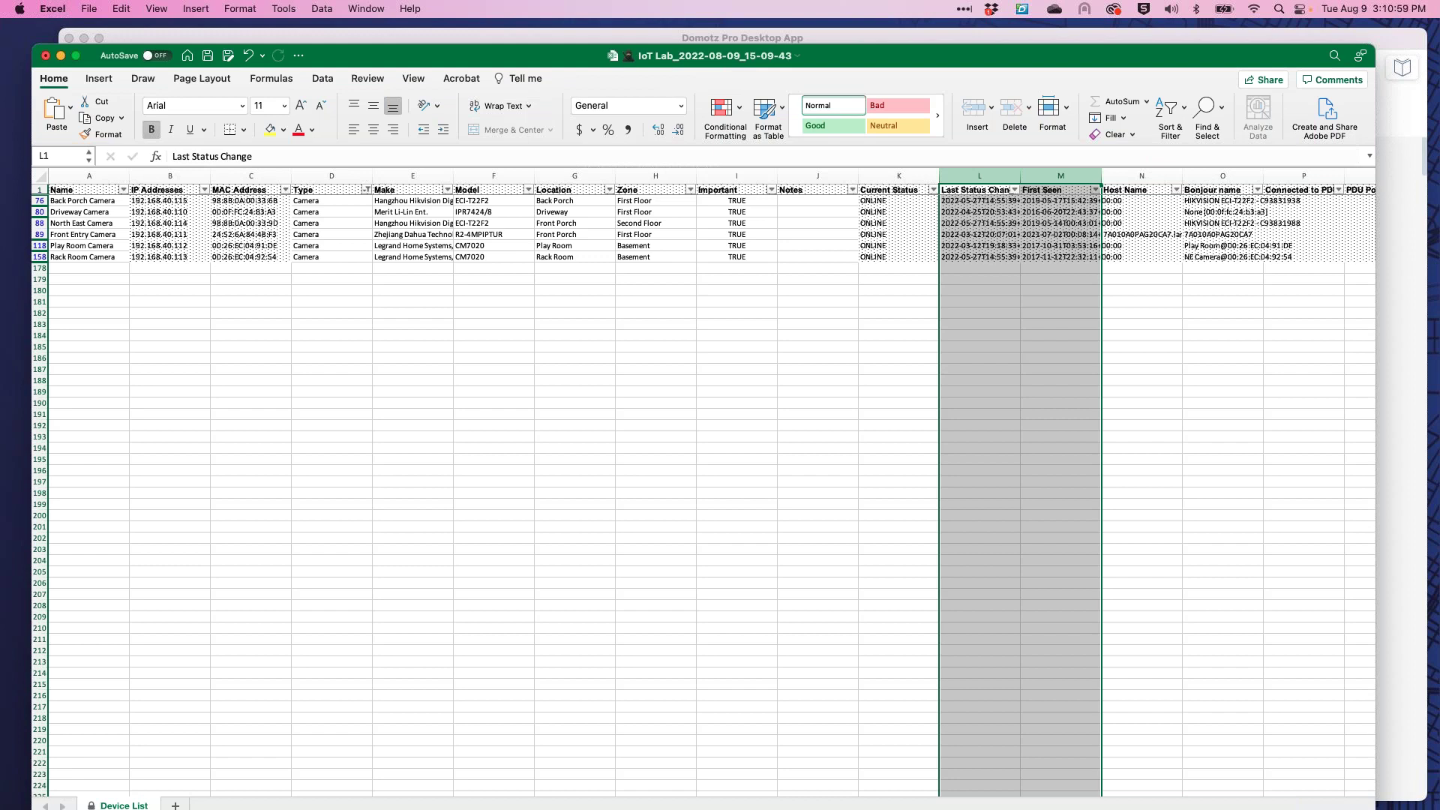
Close the exported workbook and return from the Domotz devices list to the IoT Lab site overview.
left_click(45, 59)
left_click(723, 508)
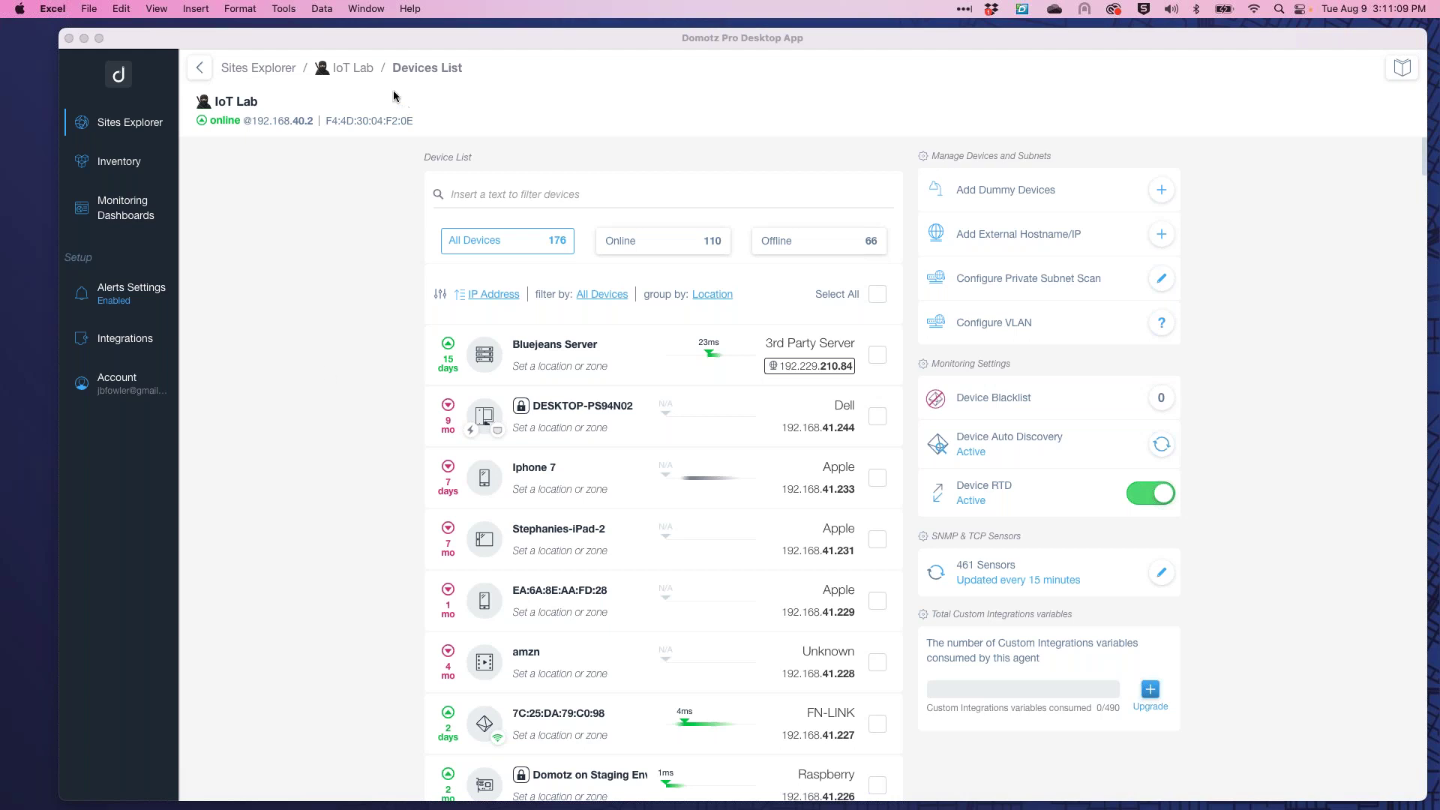
left_click(358, 69)
mouse_move(697, 334)
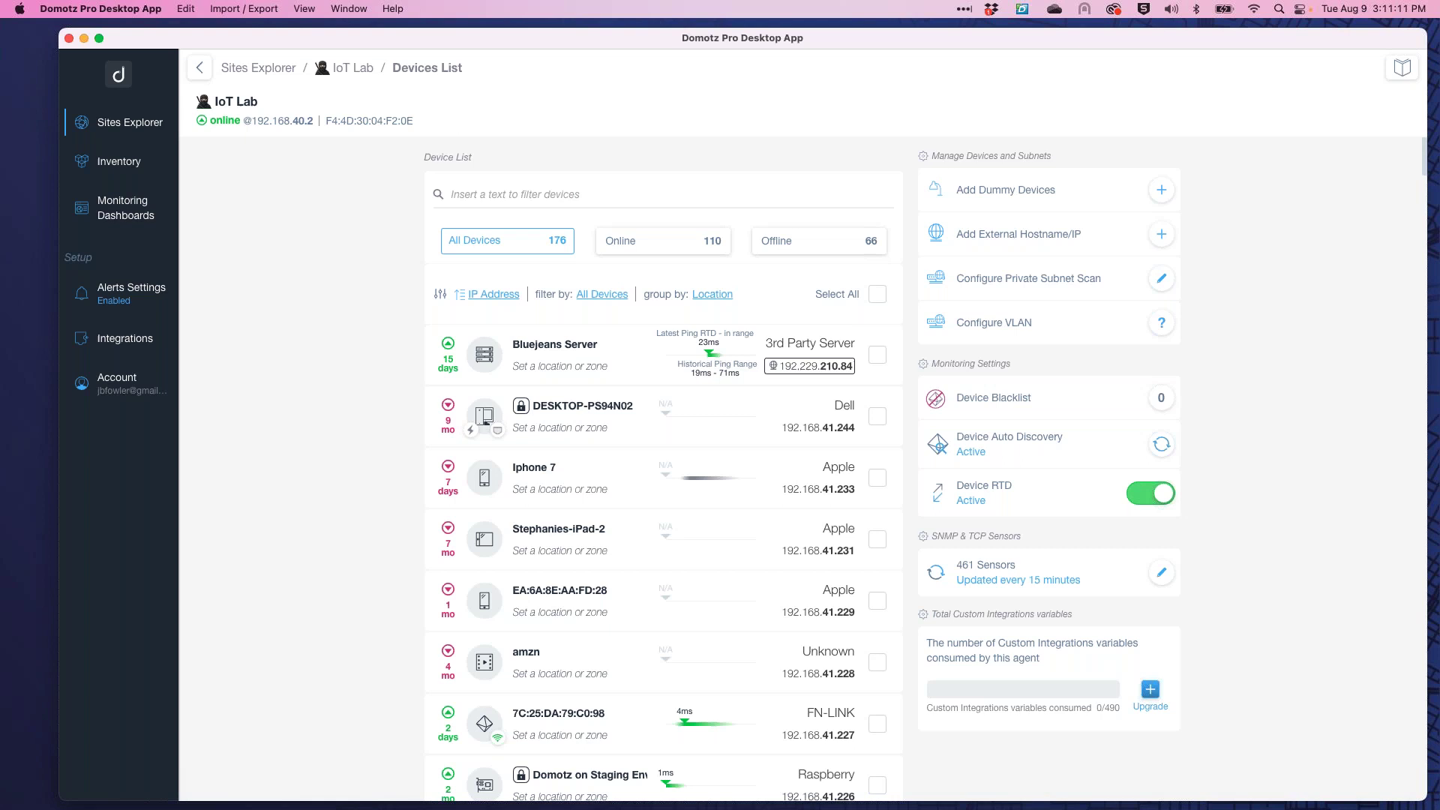
scroll(697, 334, "down", 2)
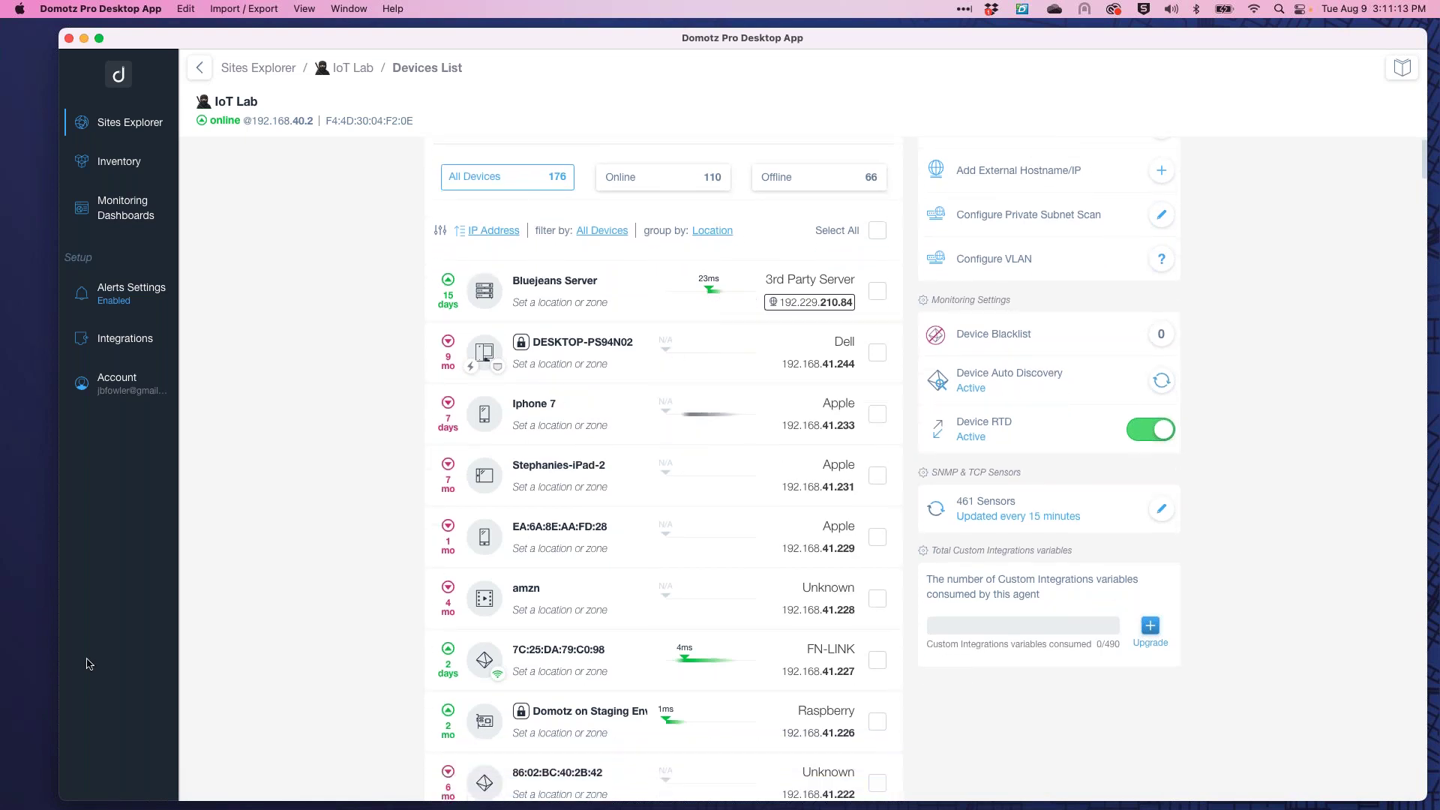
left_click(350, 69)
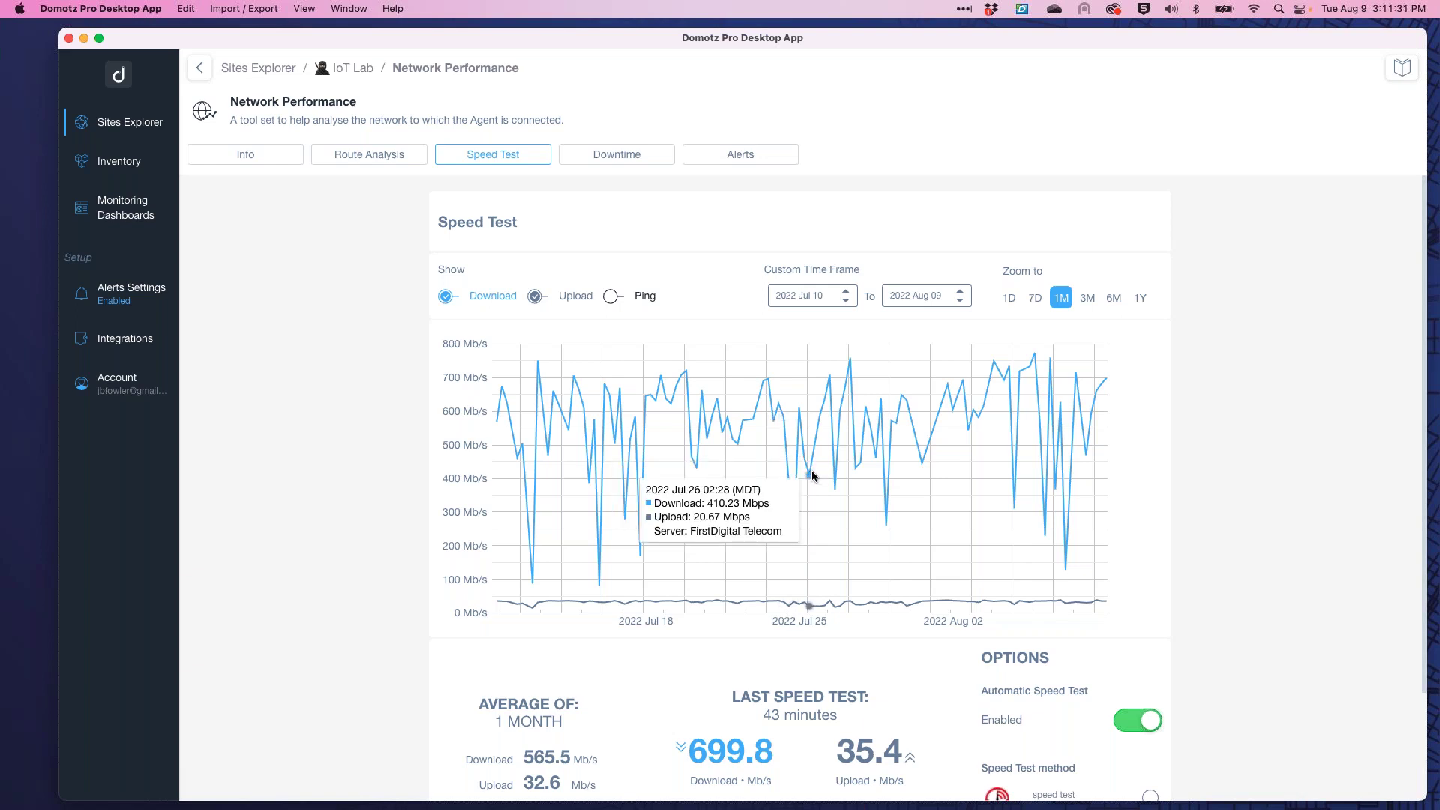
Review the site's speed test graph, averages and test method options, and read the explanation of the Internet Speed Test.
scroll(911, 521, "down", 2)
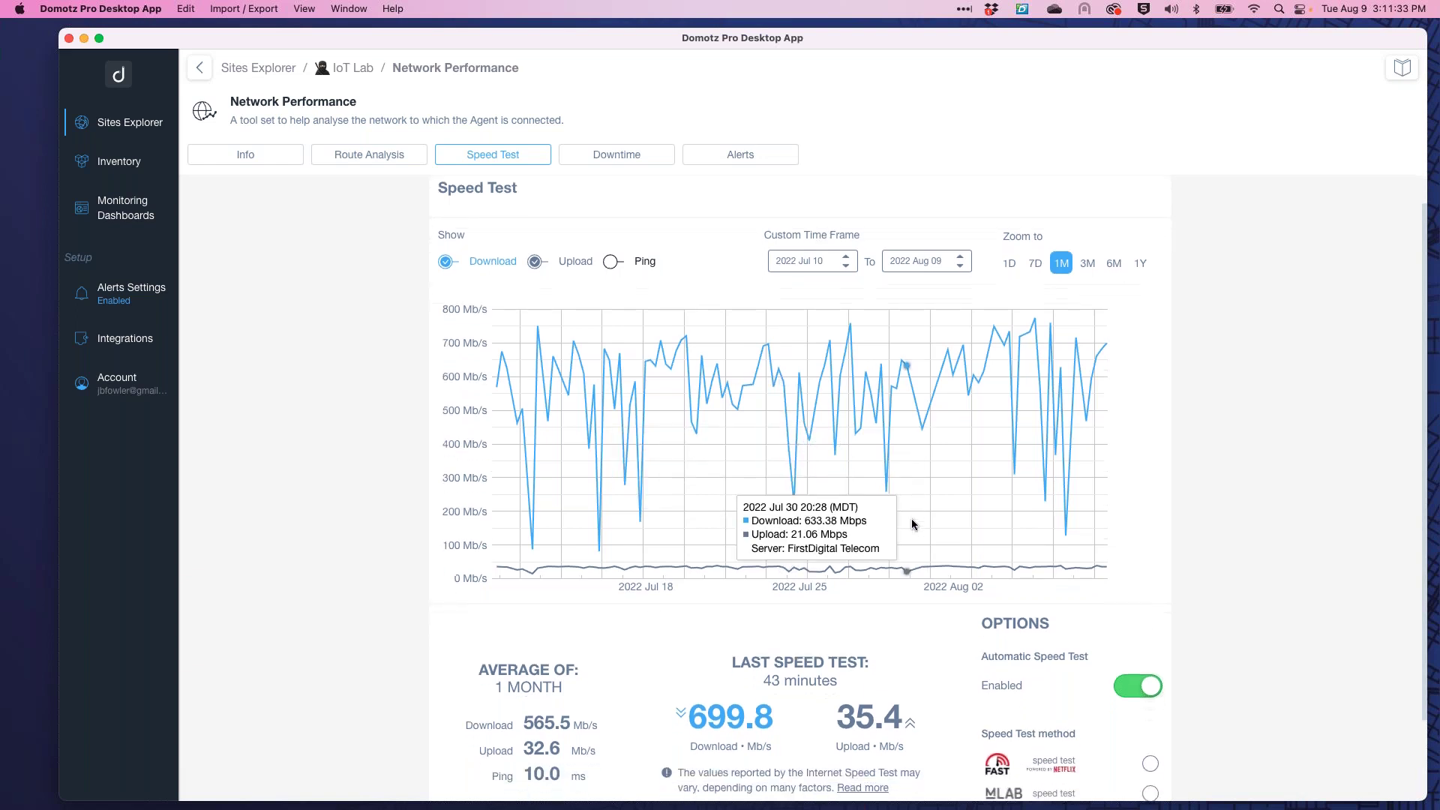
scroll(912, 521, "down", 3)
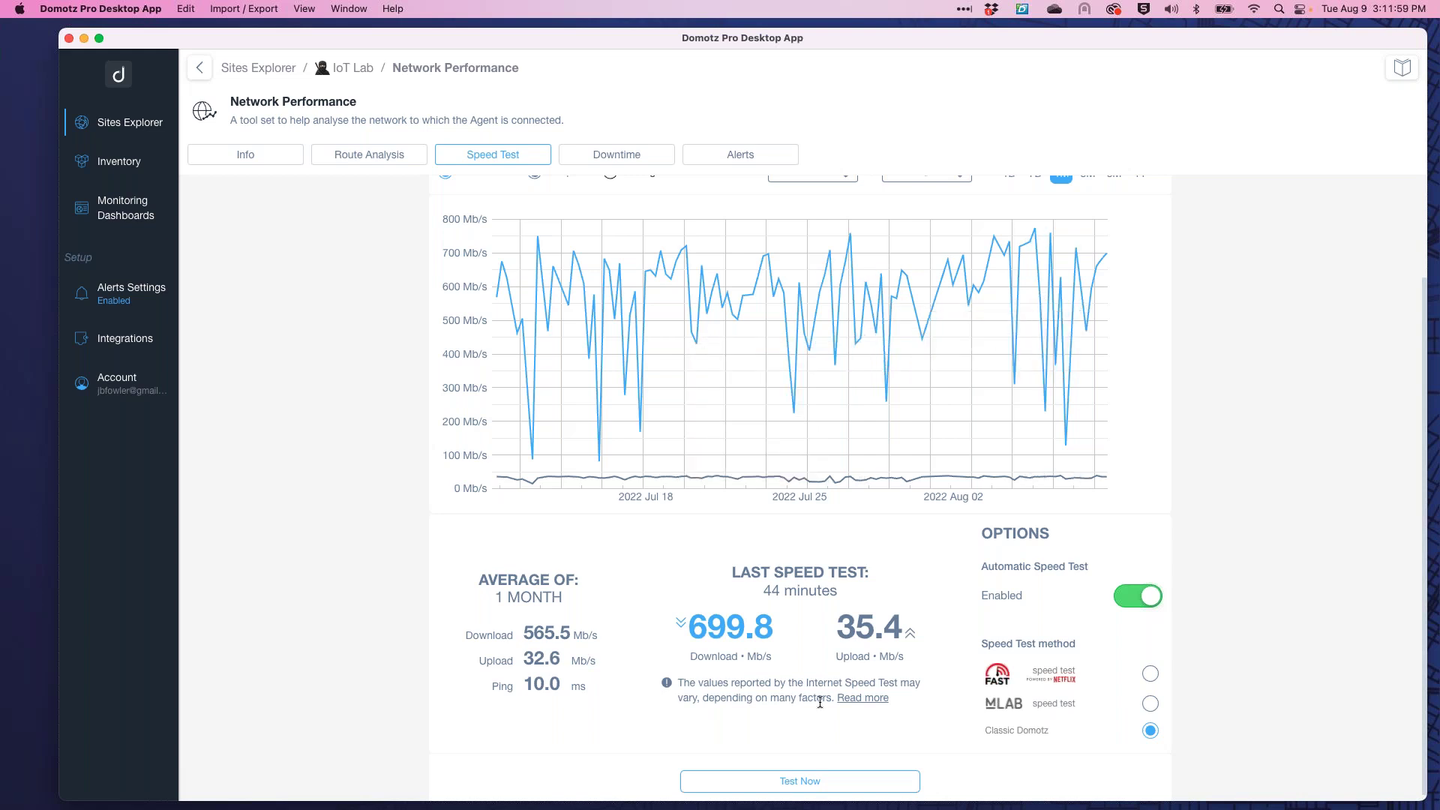
left_click(864, 699)
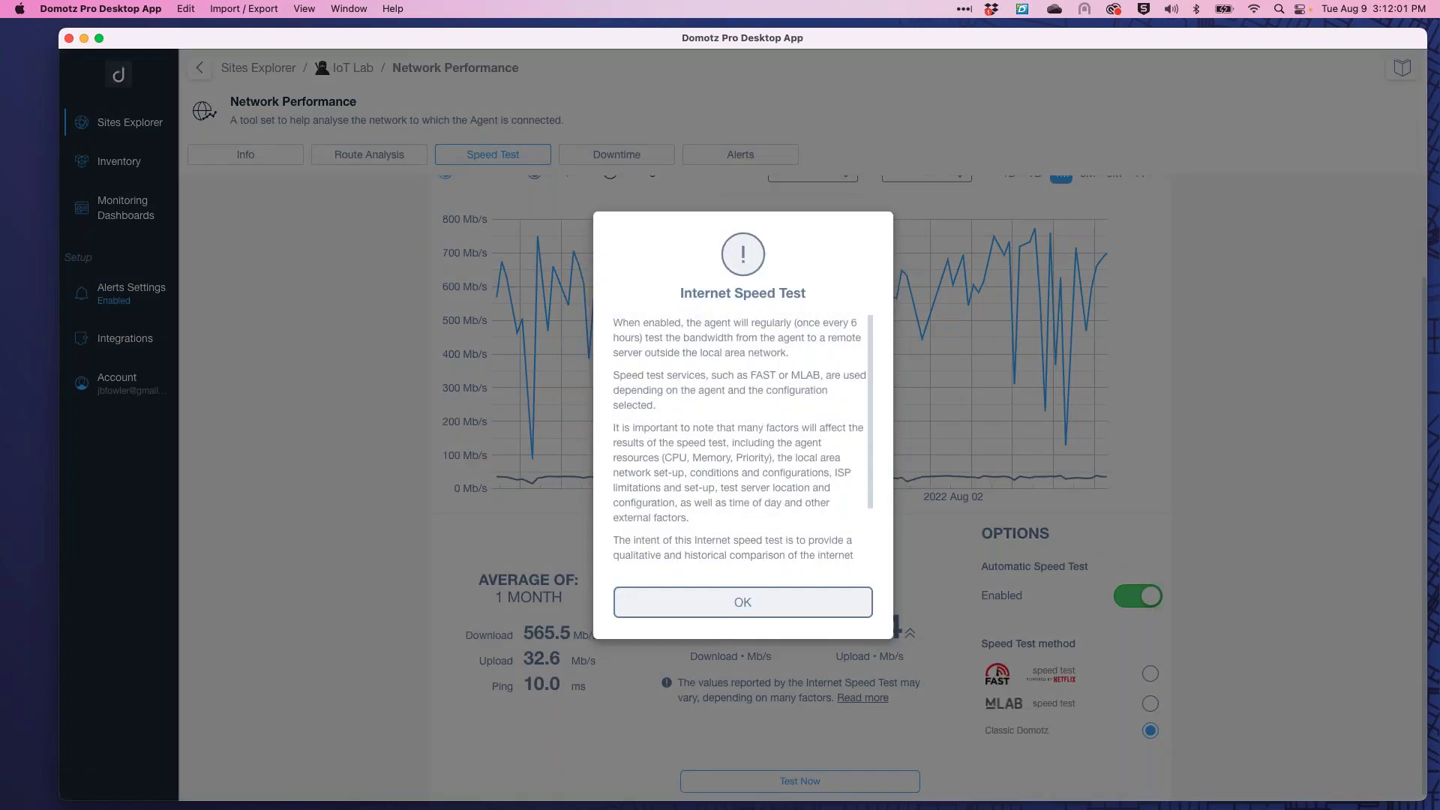
scroll(738, 411, "down", 3)
scroll(739, 411, "up", 3)
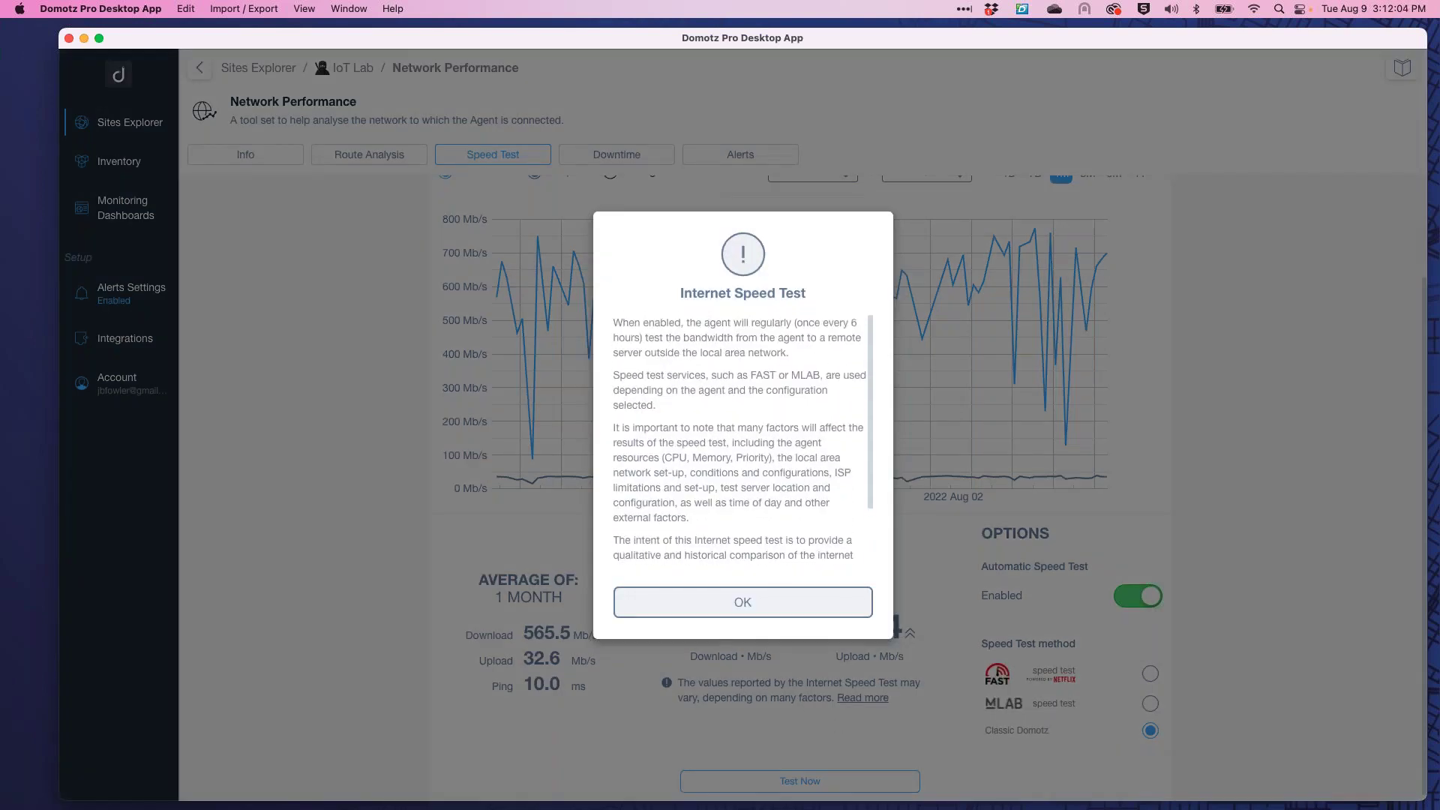
left_click(734, 605)
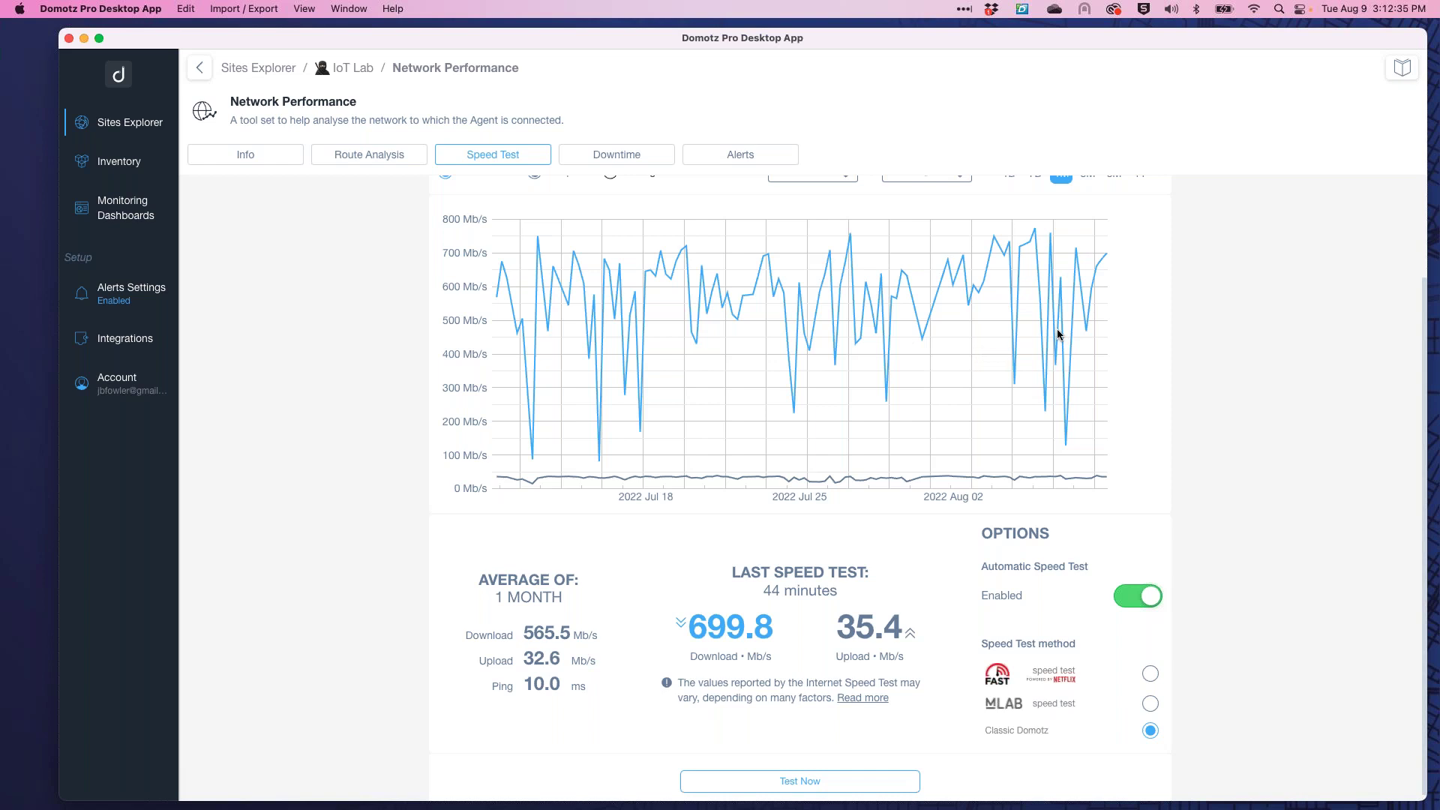
Show the speed test history for one year (1Y) and review the graph and averages.
scroll(1058, 334, "up", 2)
left_click(1140, 259)
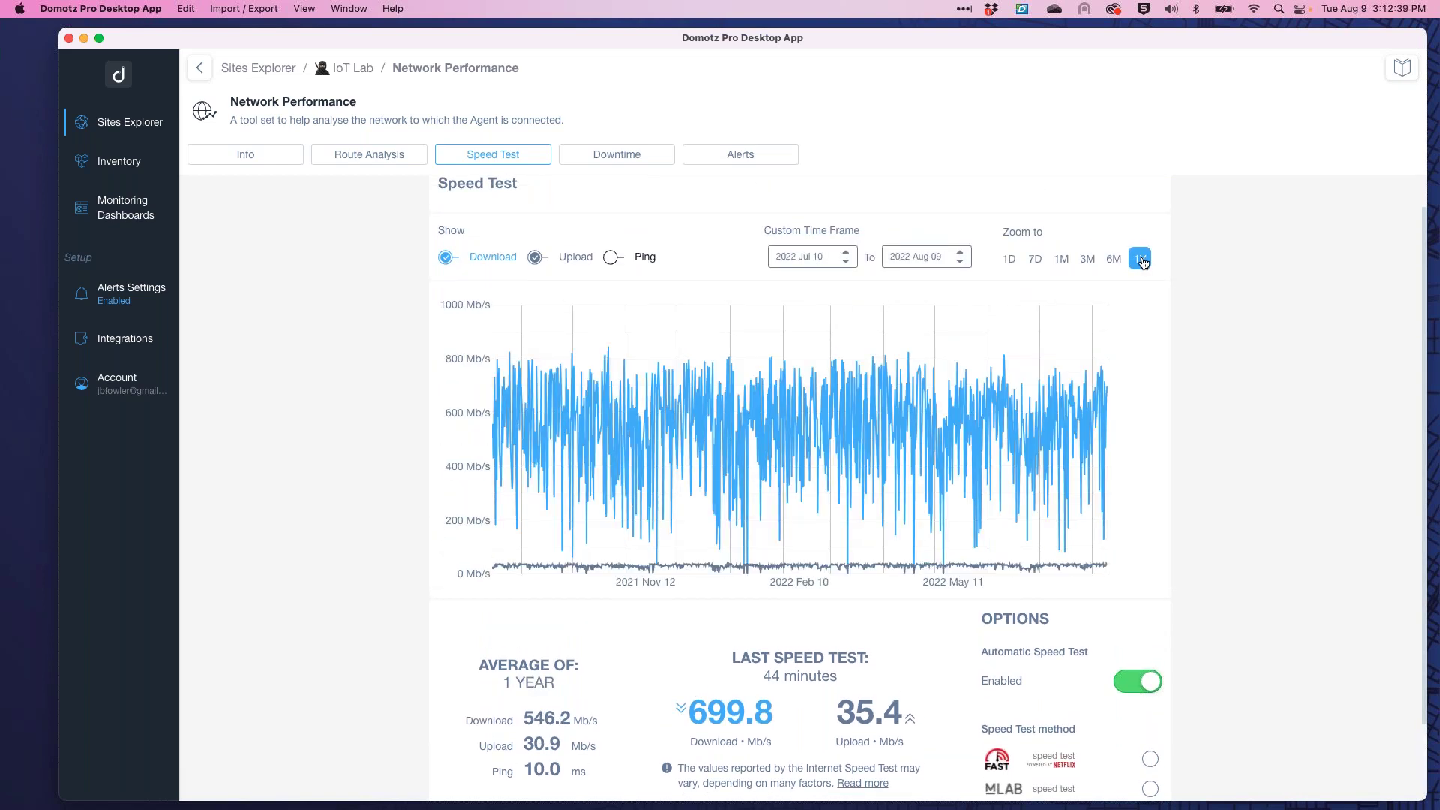
scroll(1023, 447, "down", 2)
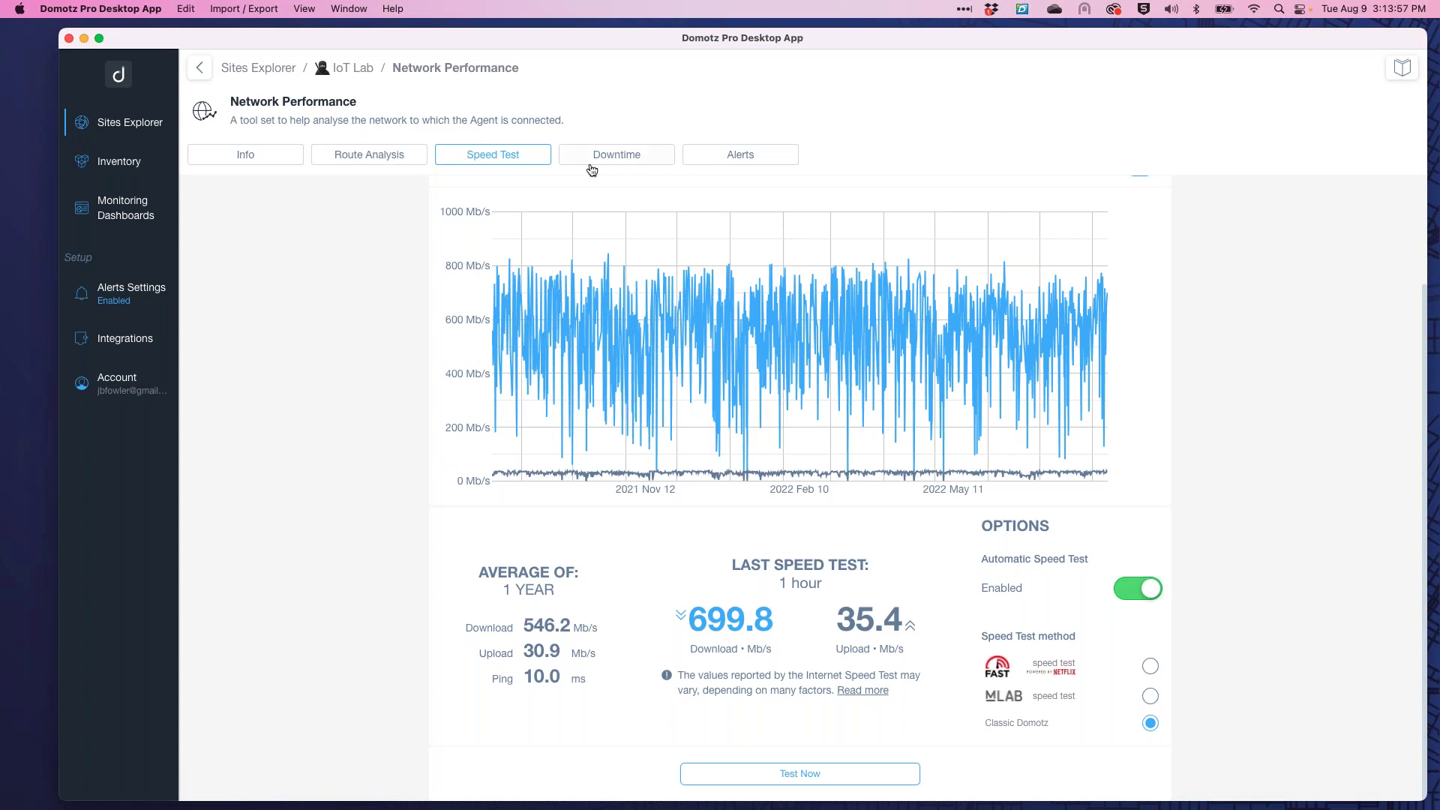
View the Route Analysis service choices, try the Custom option, and set the service back to Spotify.
left_click(393, 155)
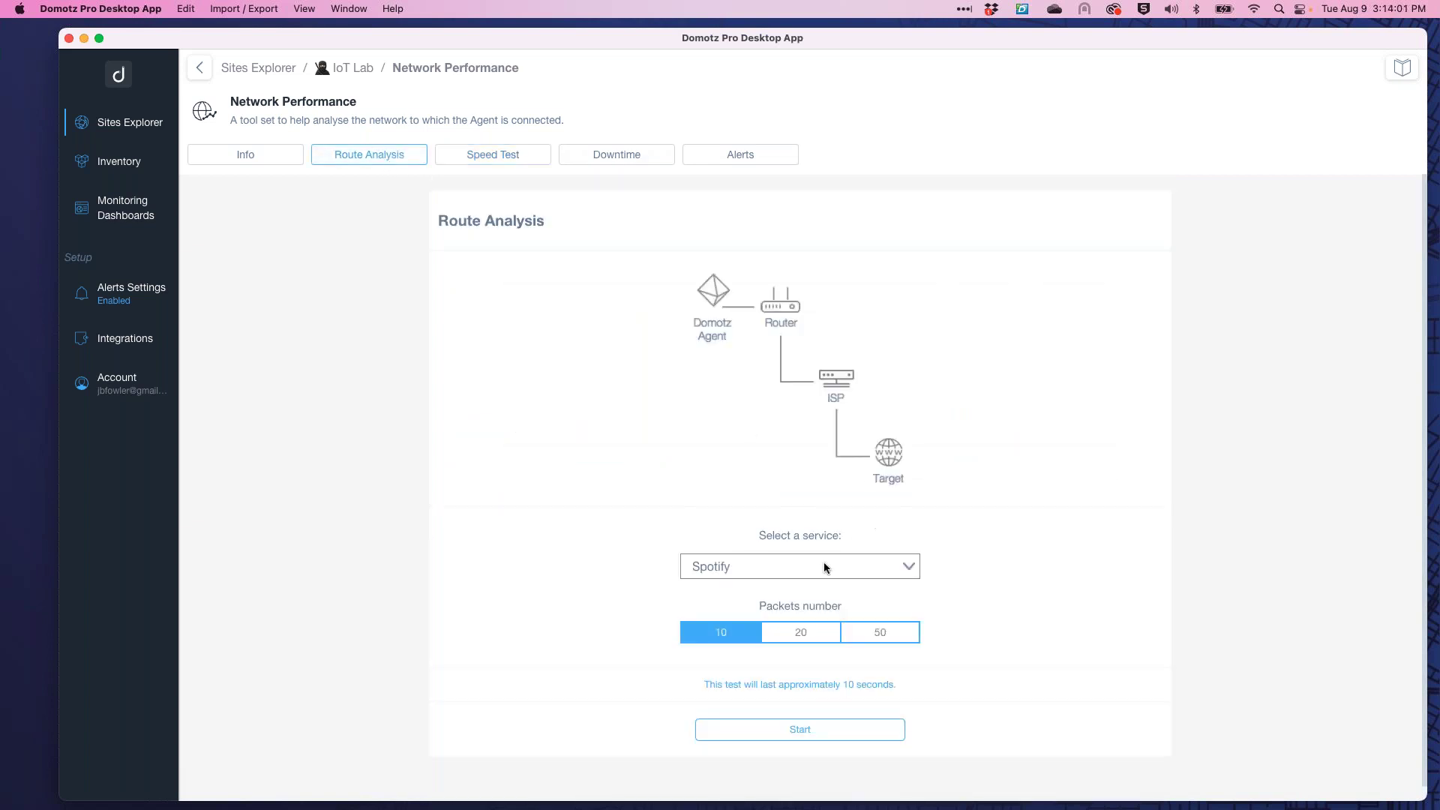
left_click(813, 564)
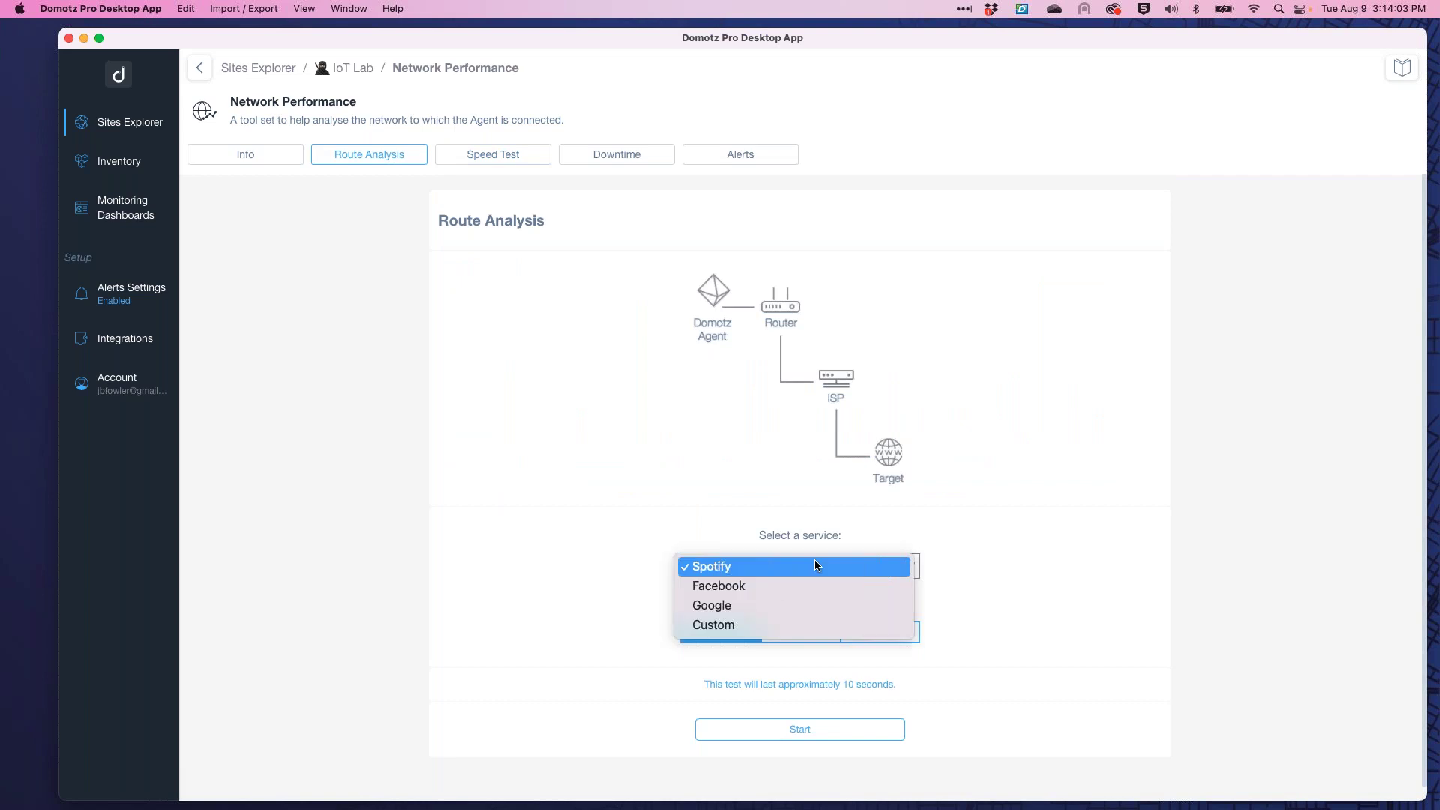
left_click(720, 627)
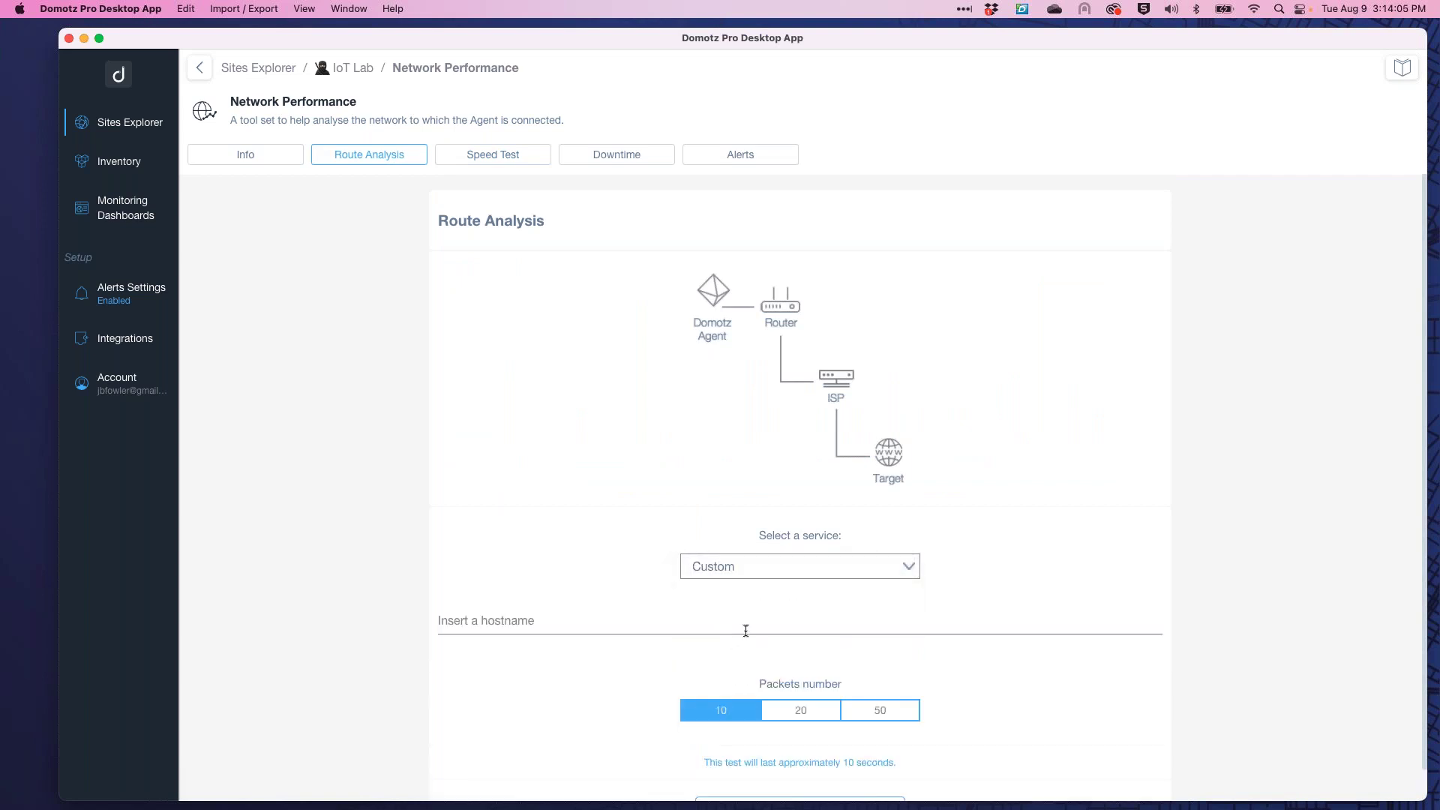
left_click(795, 565)
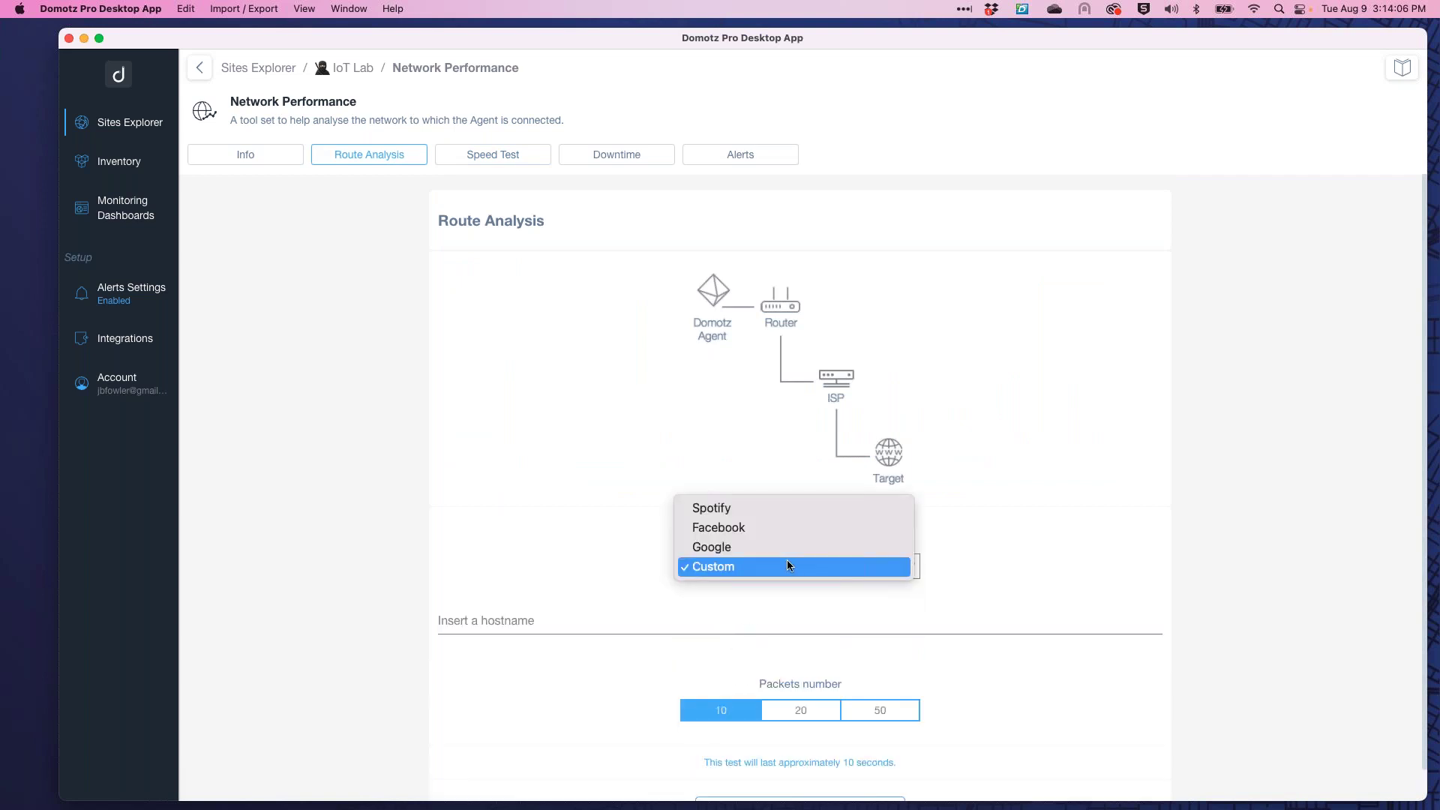
left_click(716, 506)
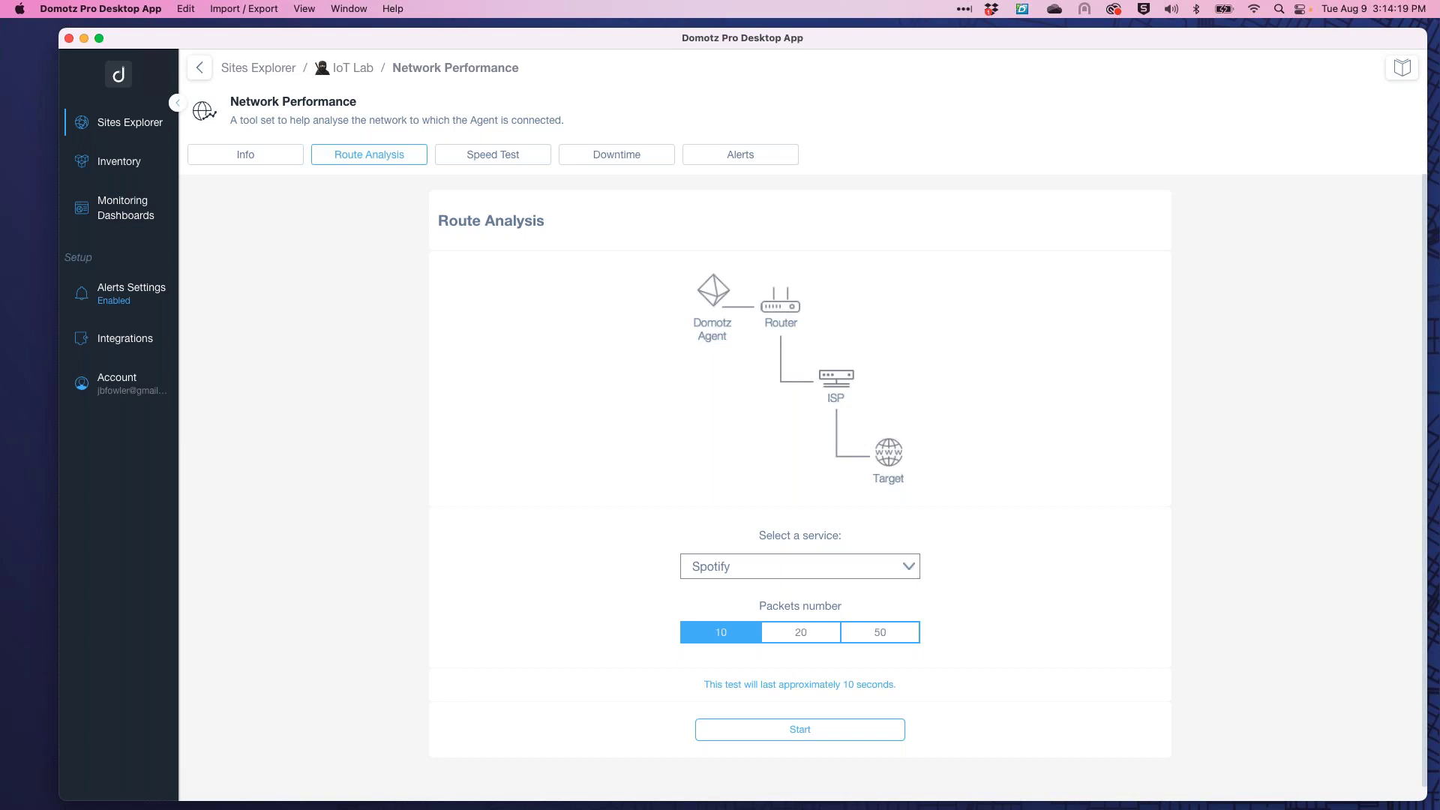
Review the site's connection downtime history and its general network information.
left_click(612, 157)
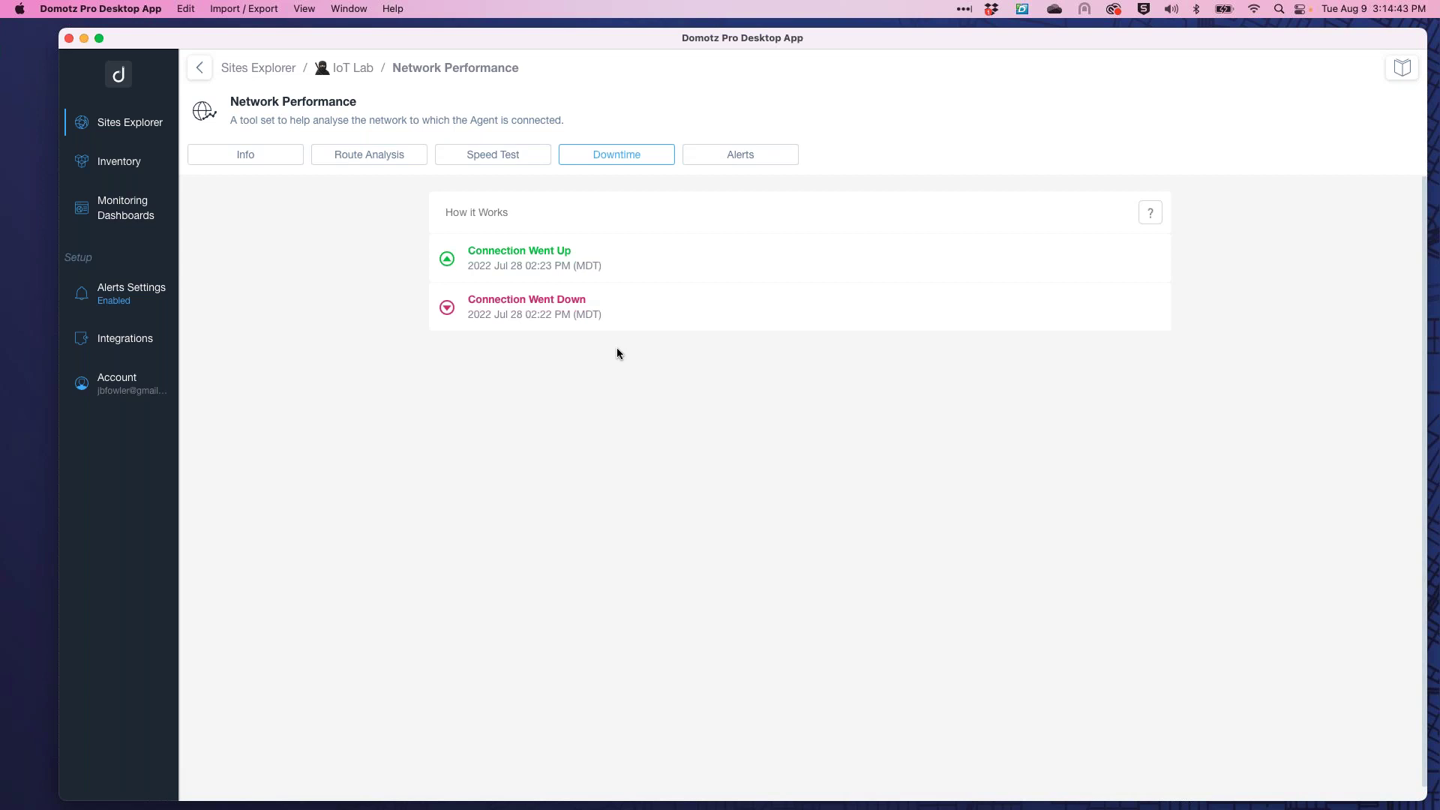
left_click(235, 153)
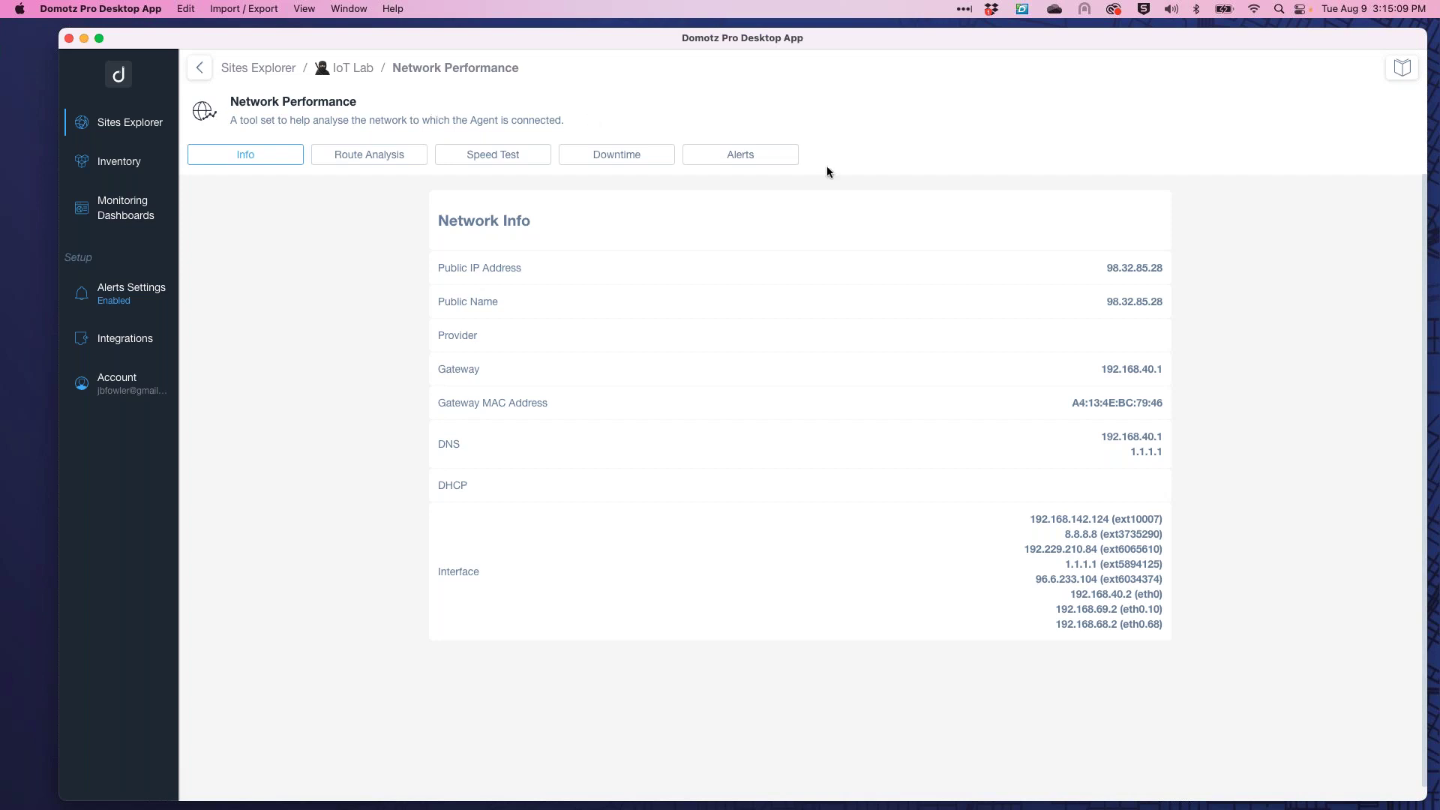
Review the shared and personal network alerts, including the Download Threshold that triggers Network Performance alerts.
left_click(776, 159)
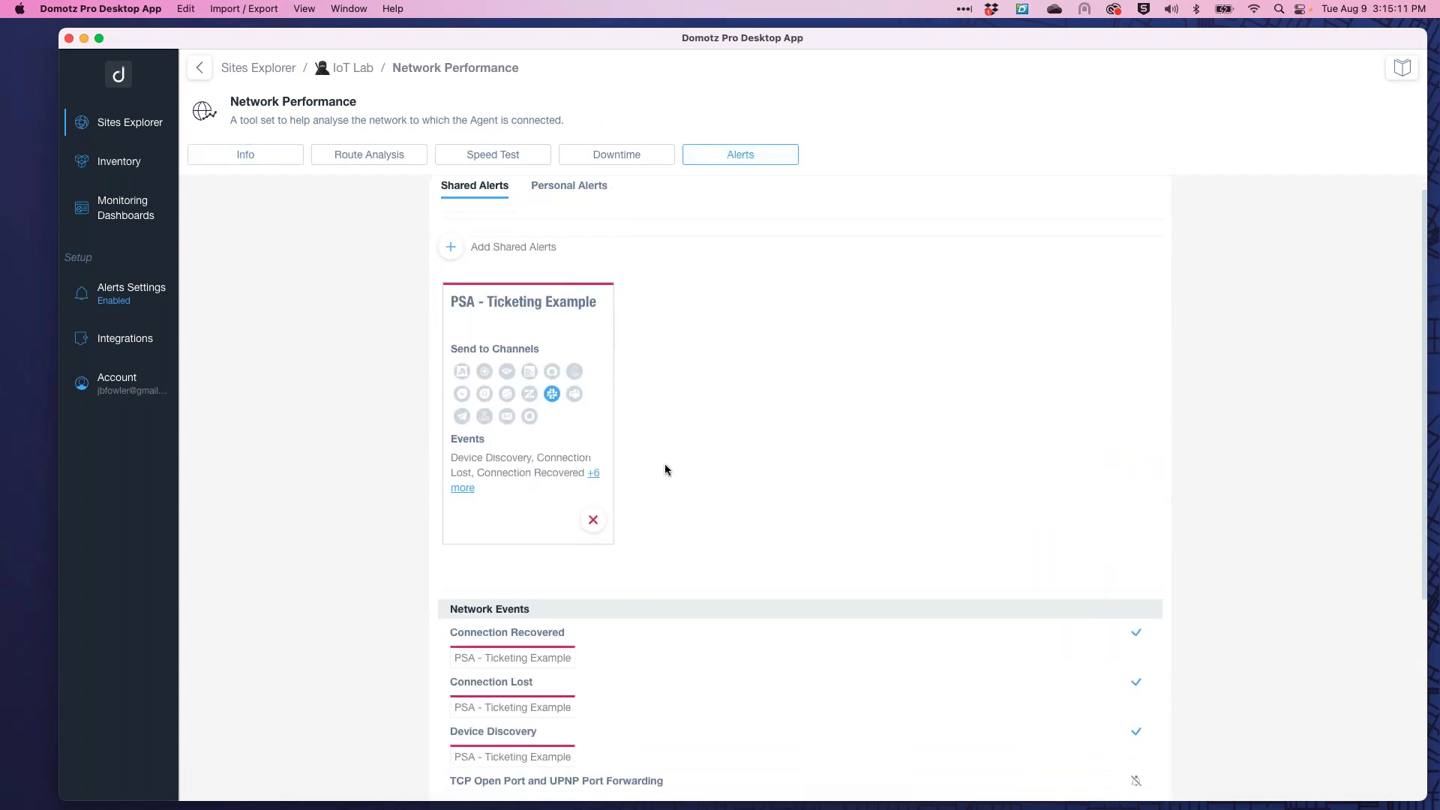
scroll(665, 467, "down", 2)
scroll(665, 469, "up", 3)
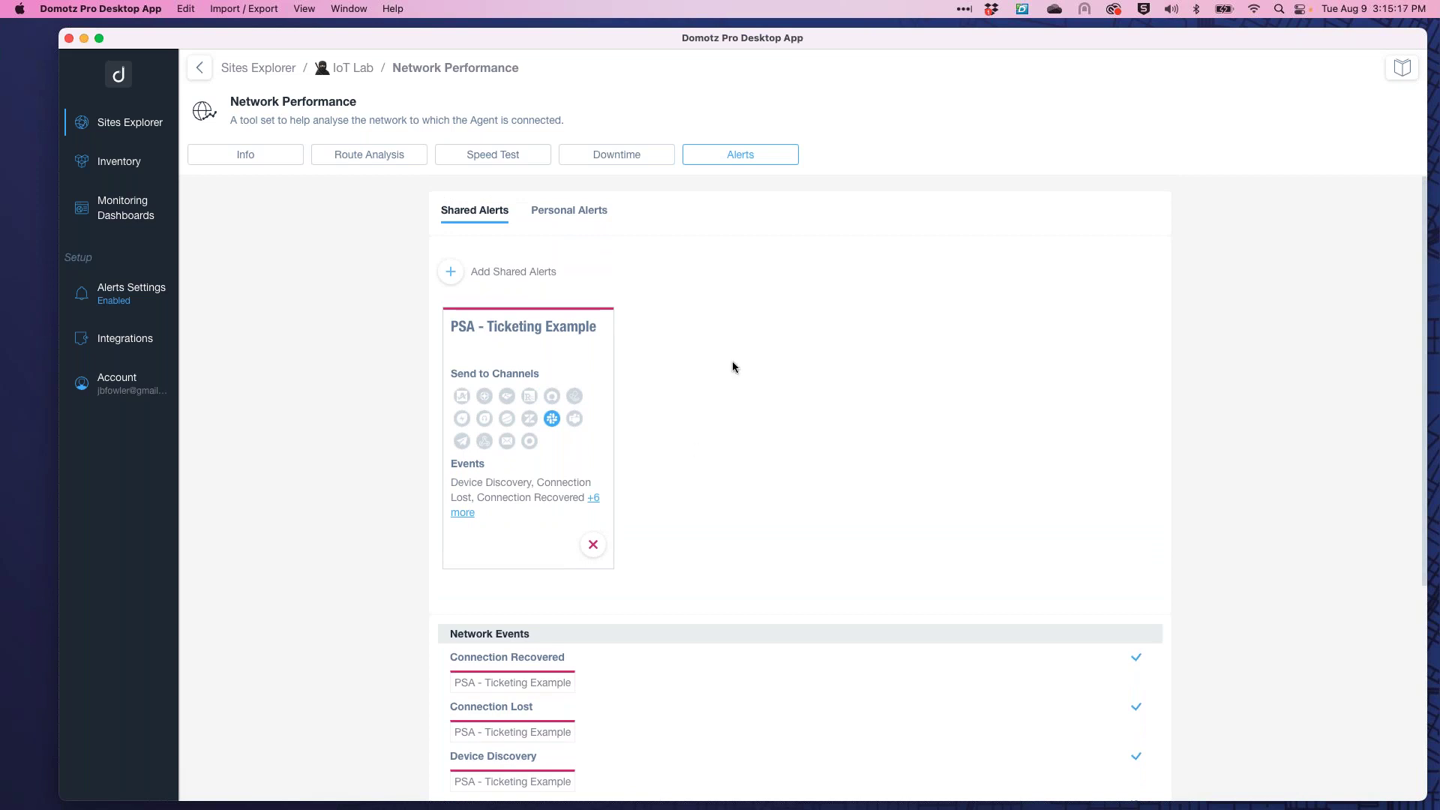
left_click(565, 216)
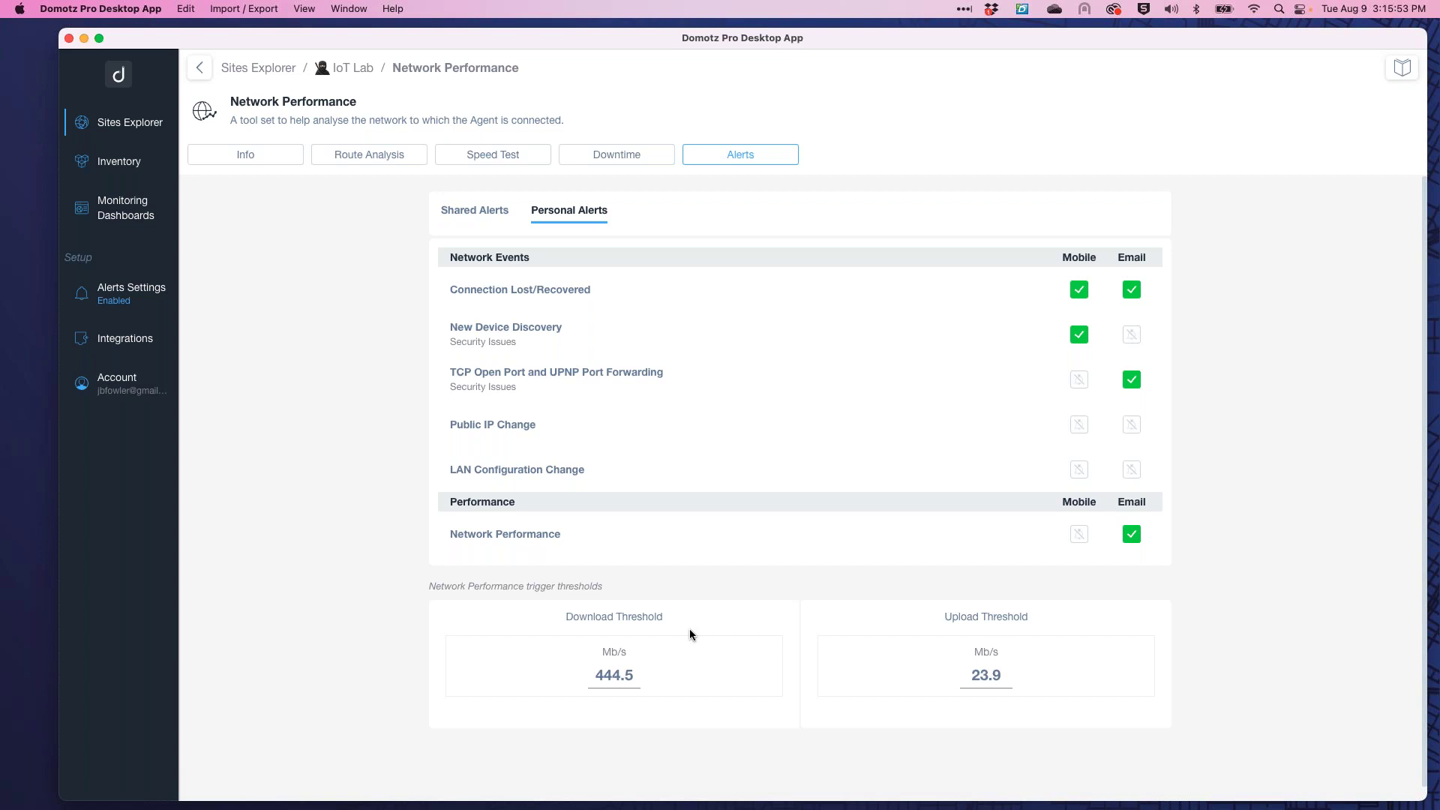
left_click_drag(637, 675, 564, 681)
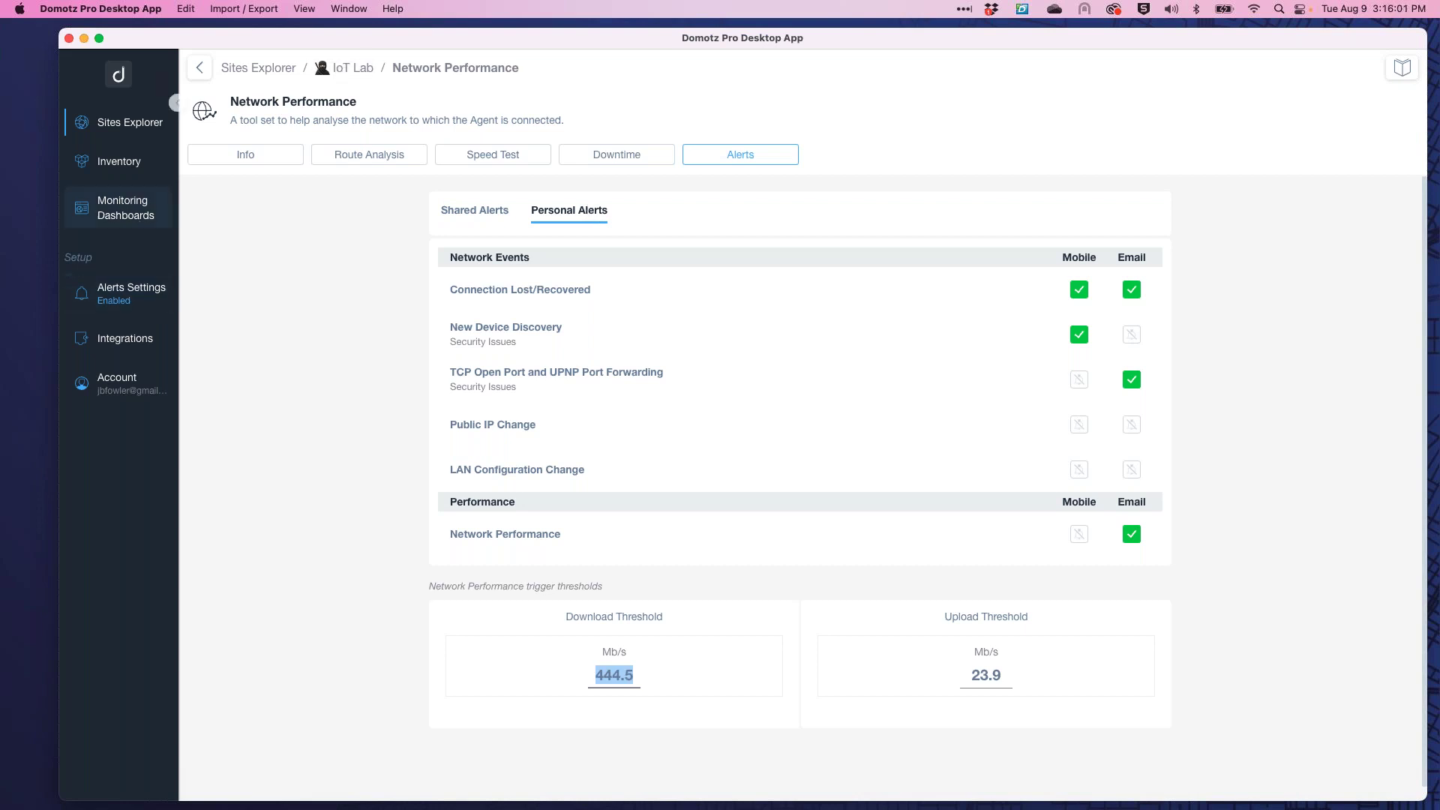
Open the IoT Lab devices list and examine the latest ping response and historical ping range of individual devices.
left_click(350, 69)
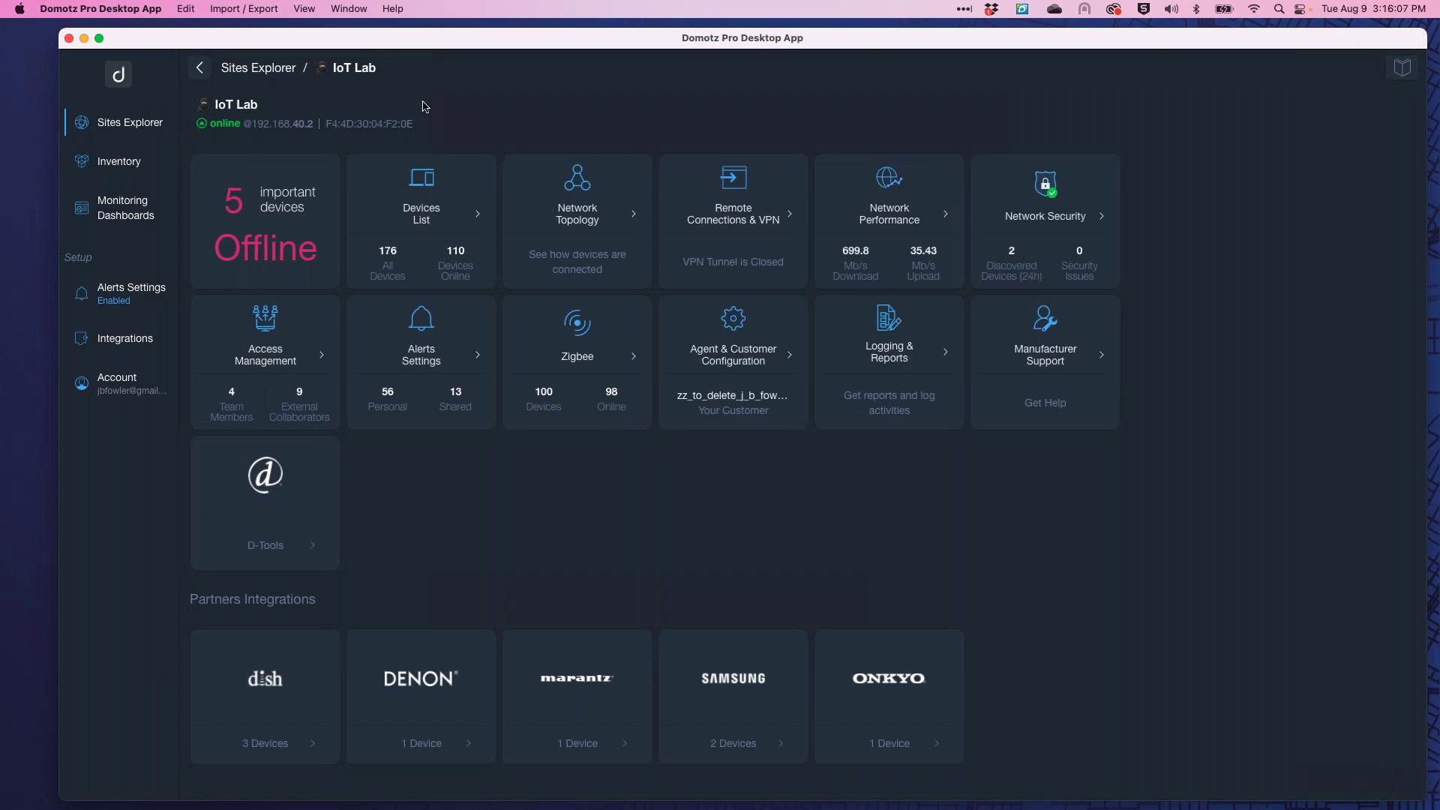
left_click(424, 197)
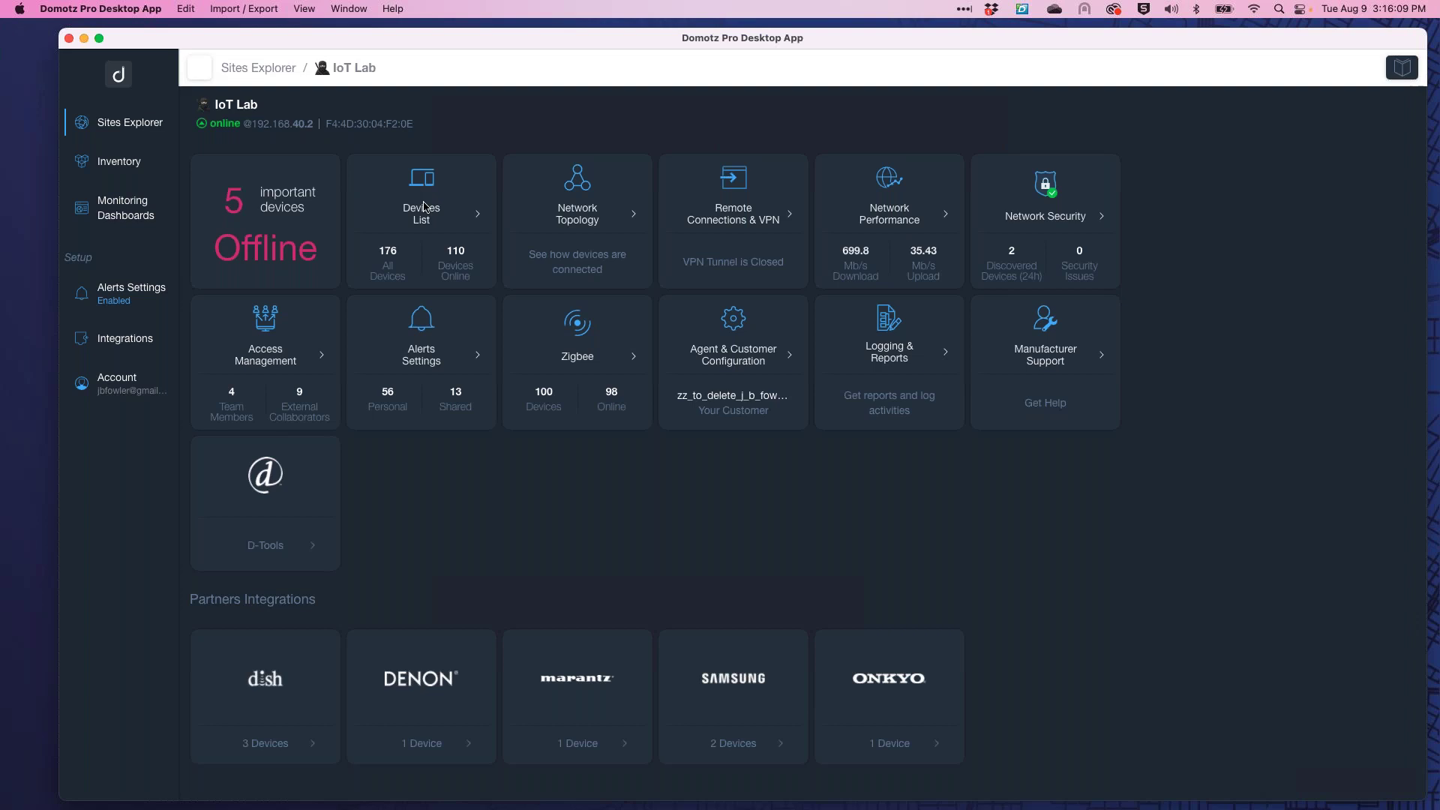
scroll(679, 197, "down", 10)
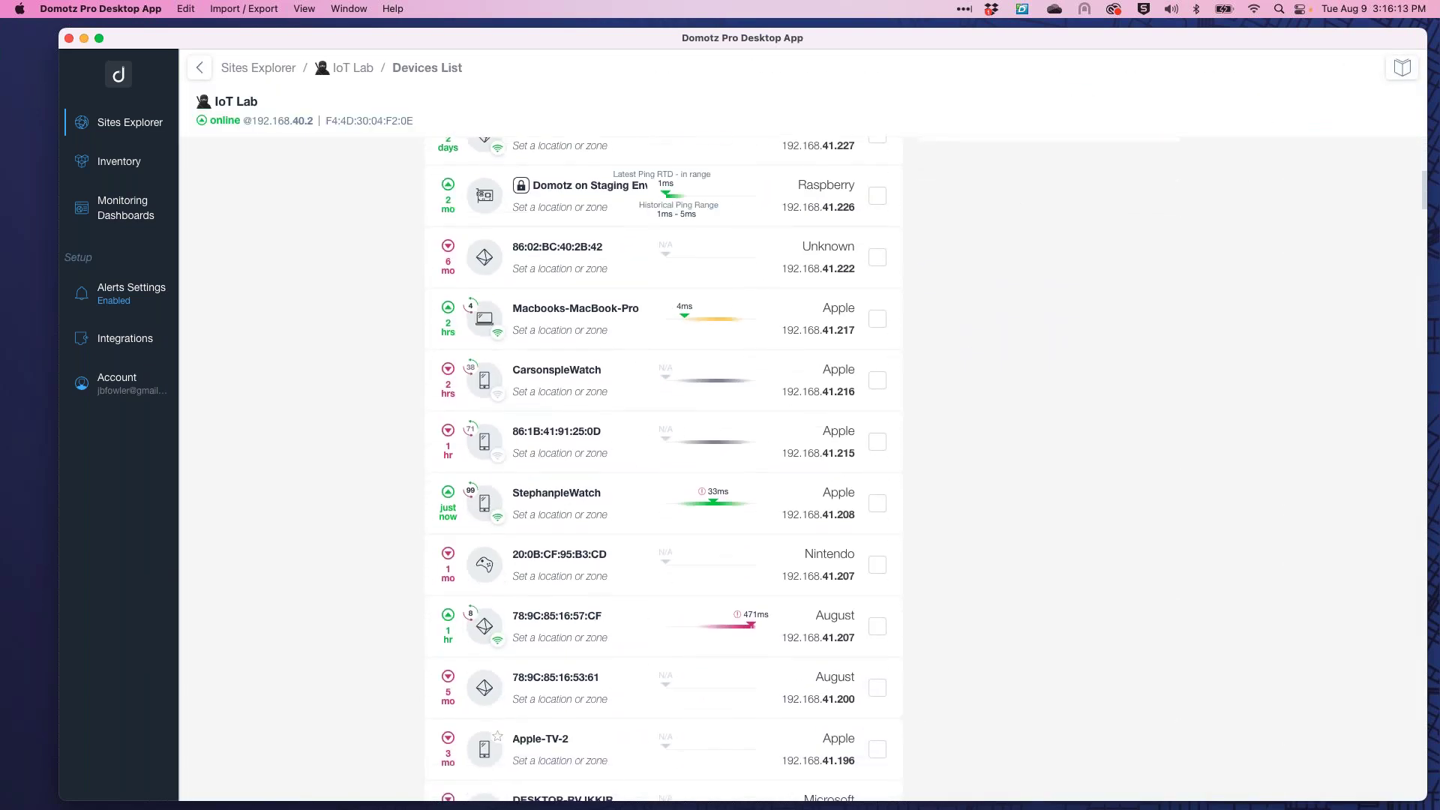
scroll(679, 197, "up", 5)
scroll(678, 196, "down", 4)
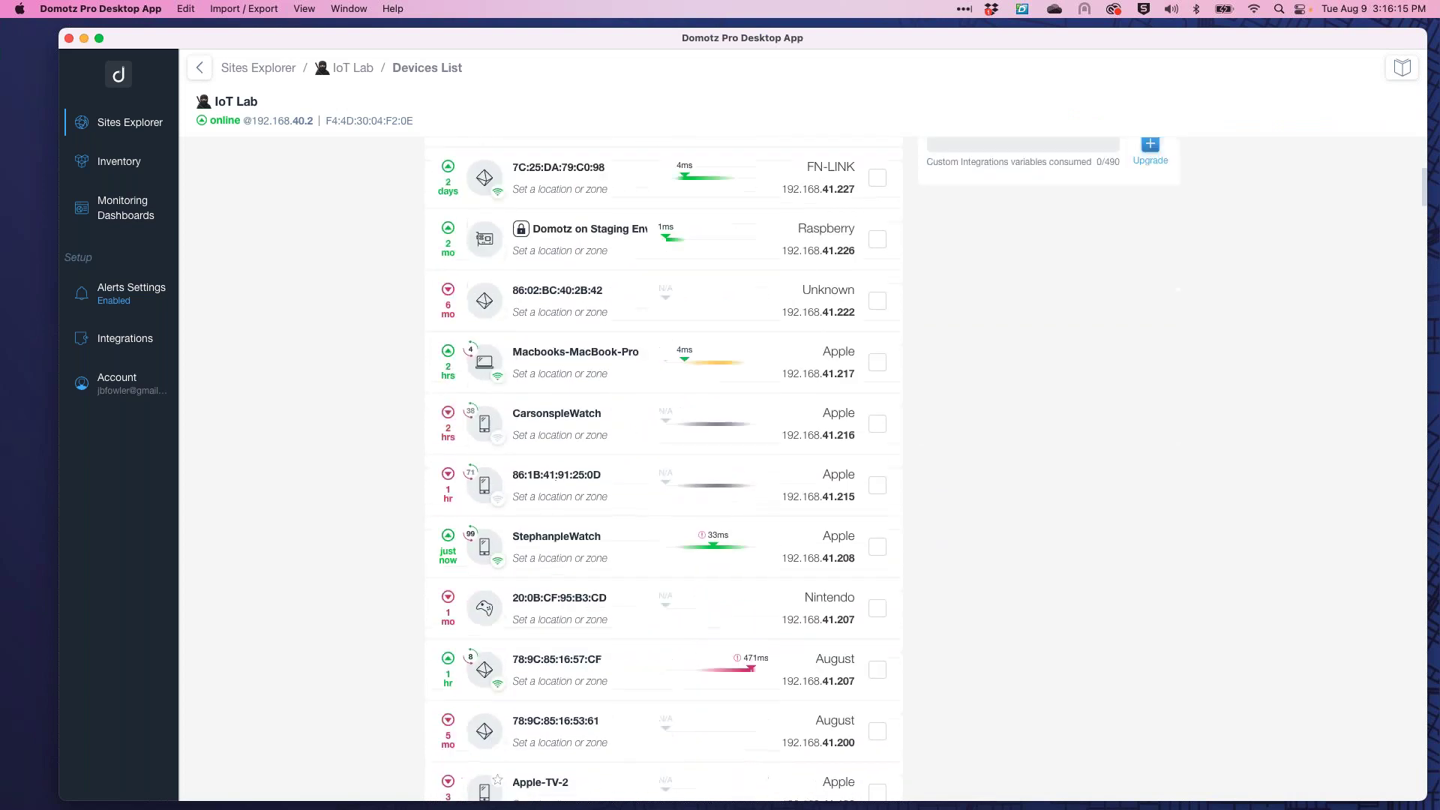
scroll(713, 495, "down", 3)
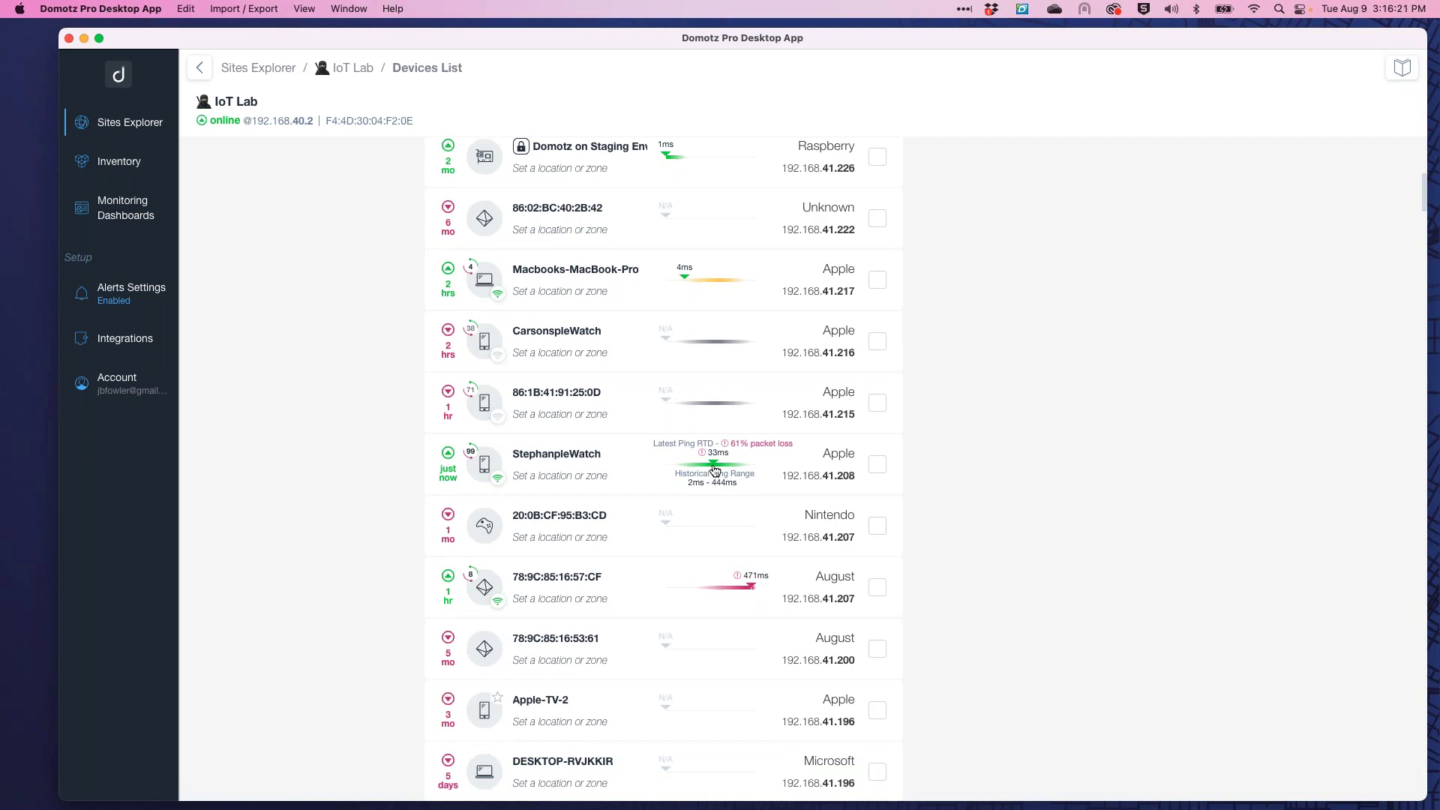
scroll(714, 470, "down", 20)
scroll(714, 470, "down", 15)
scroll(714, 470, "down", 2)
scroll(686, 491, "down", 3)
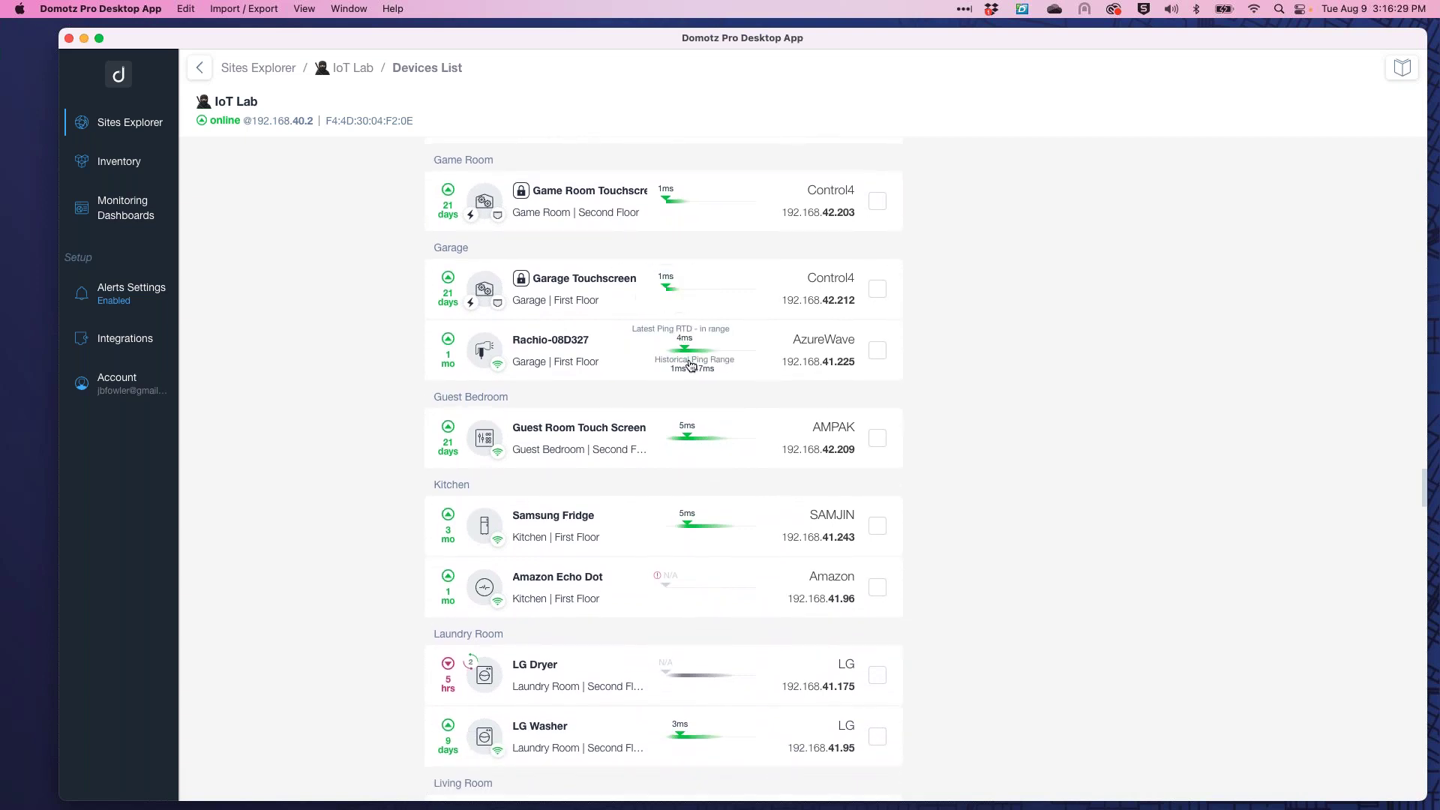
mouse_move(696, 426)
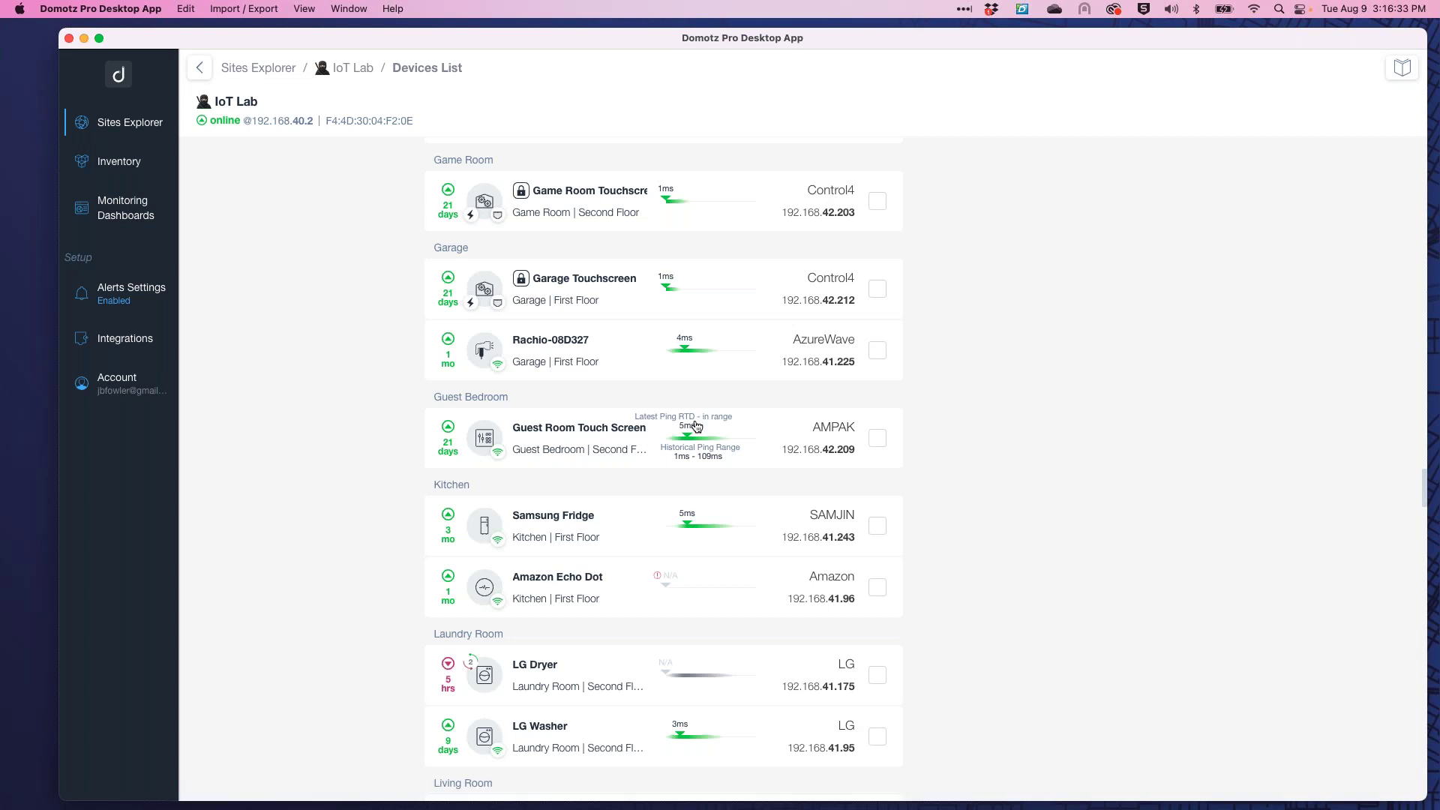
Show the Guest Room Touch Screen's ping delay and packet loss history for one month and zoom in around July 25.
left_click(615, 431)
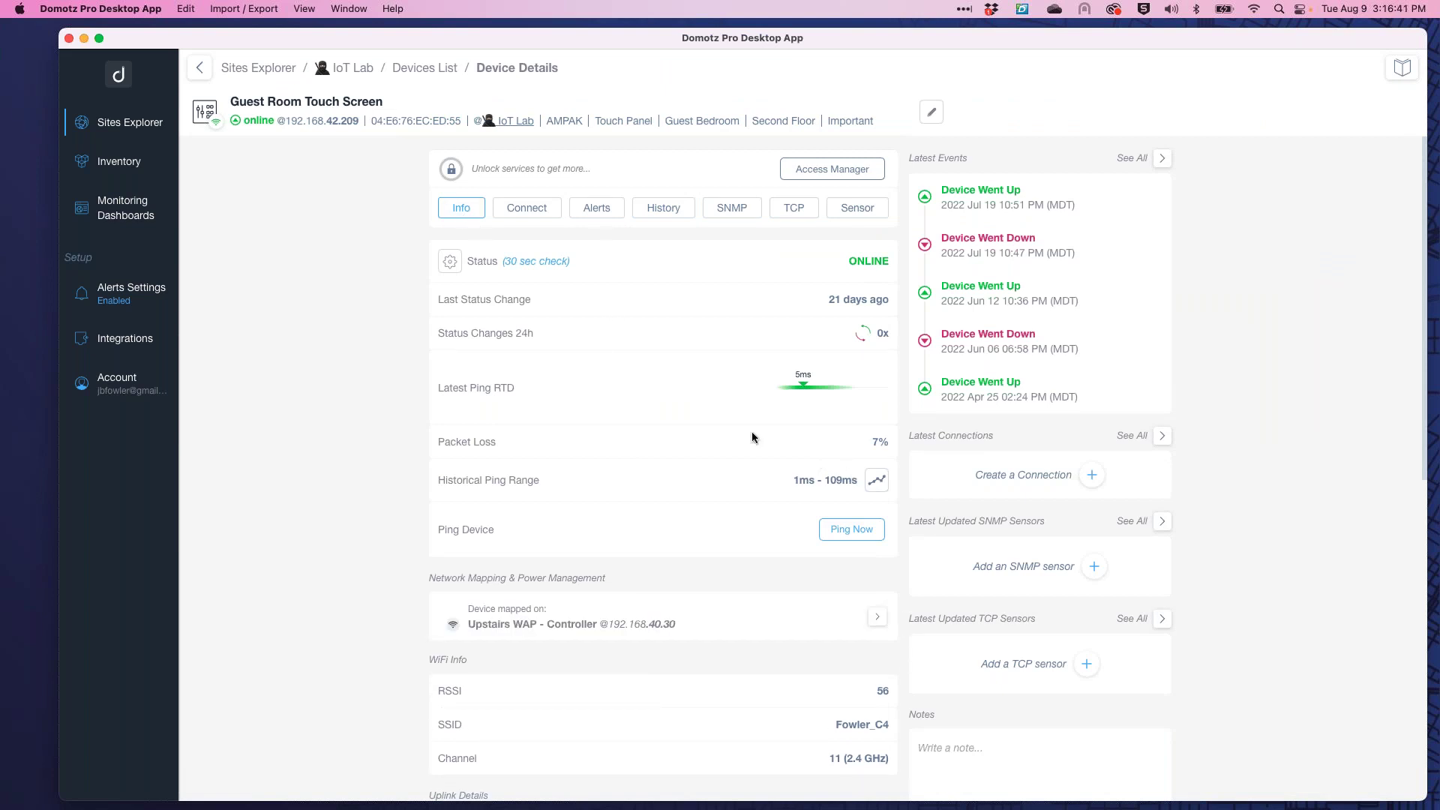
left_click(876, 480)
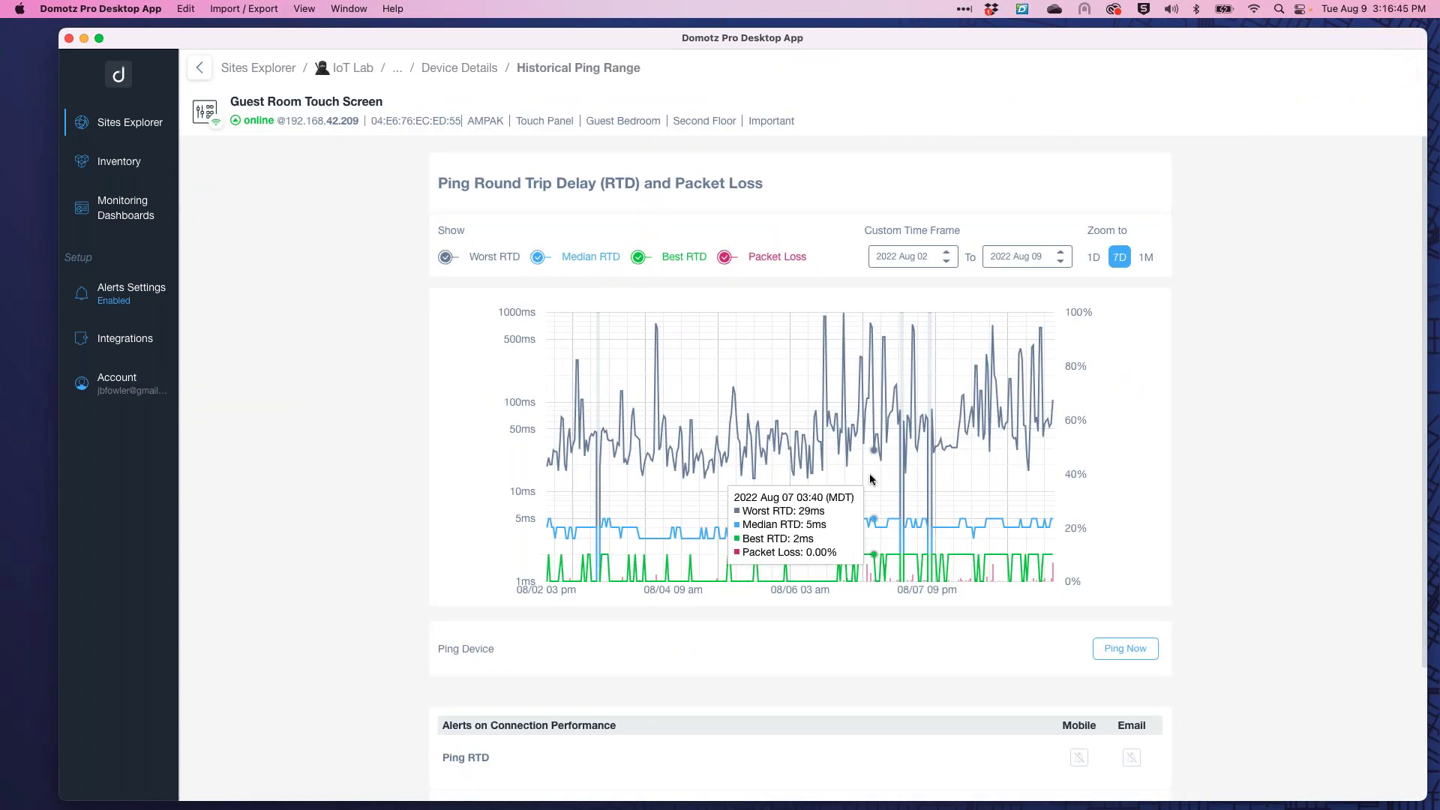
left_click(1144, 257)
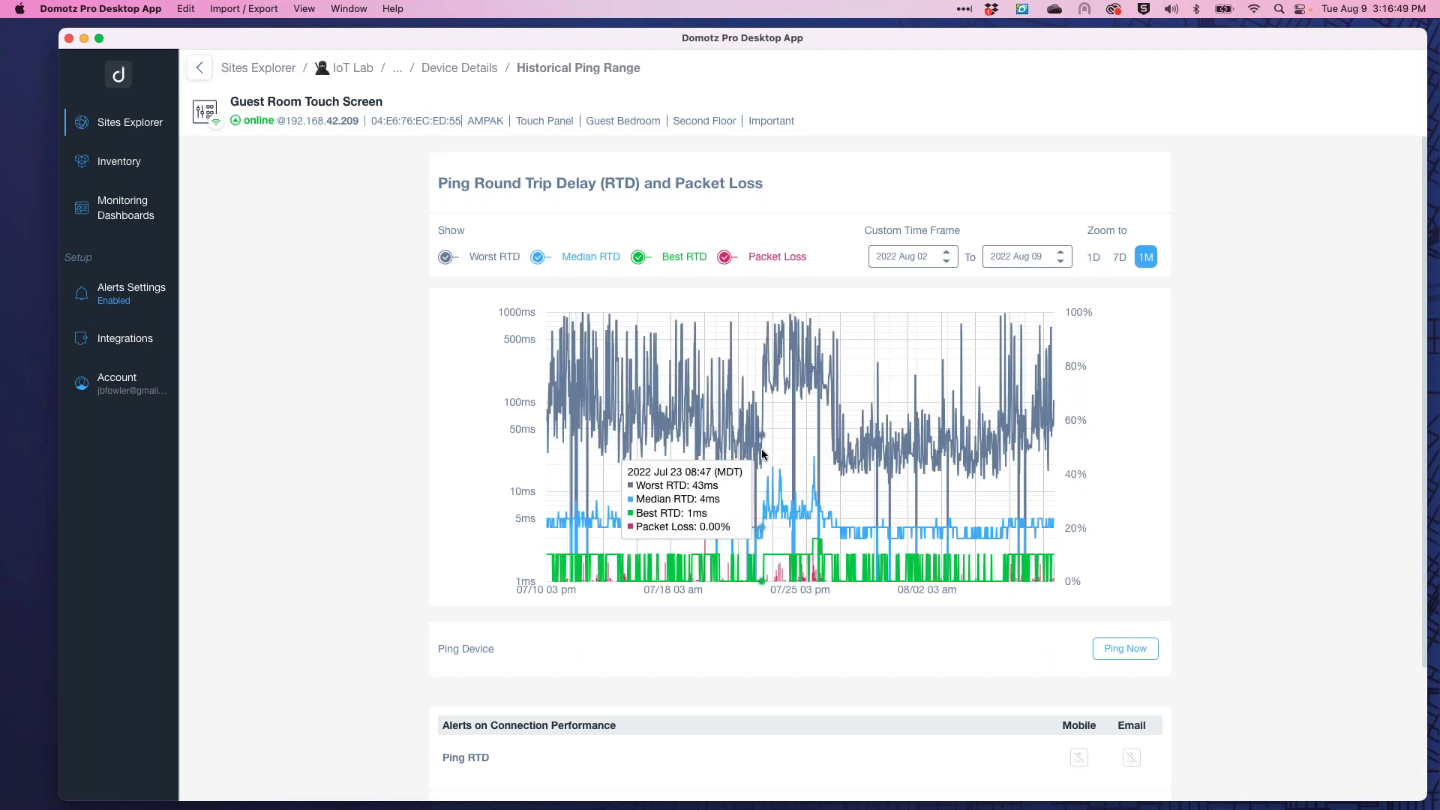
left_click_drag(711, 468, 861, 466)
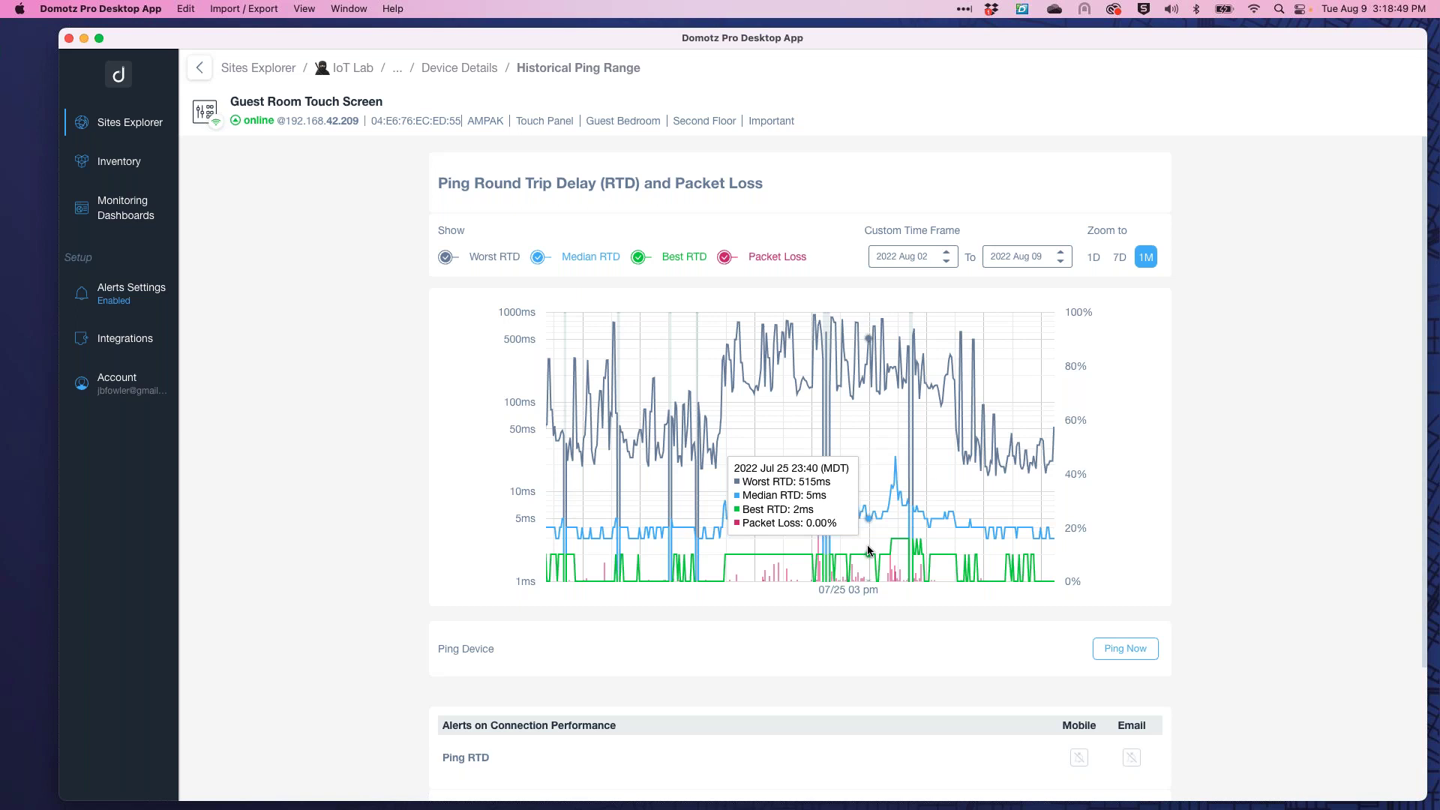
Review the touch screen's Ping RTD alert options and its Median Latency and Packet Loss thresholds, then return to the devices list.
scroll(868, 548, "down", 5)
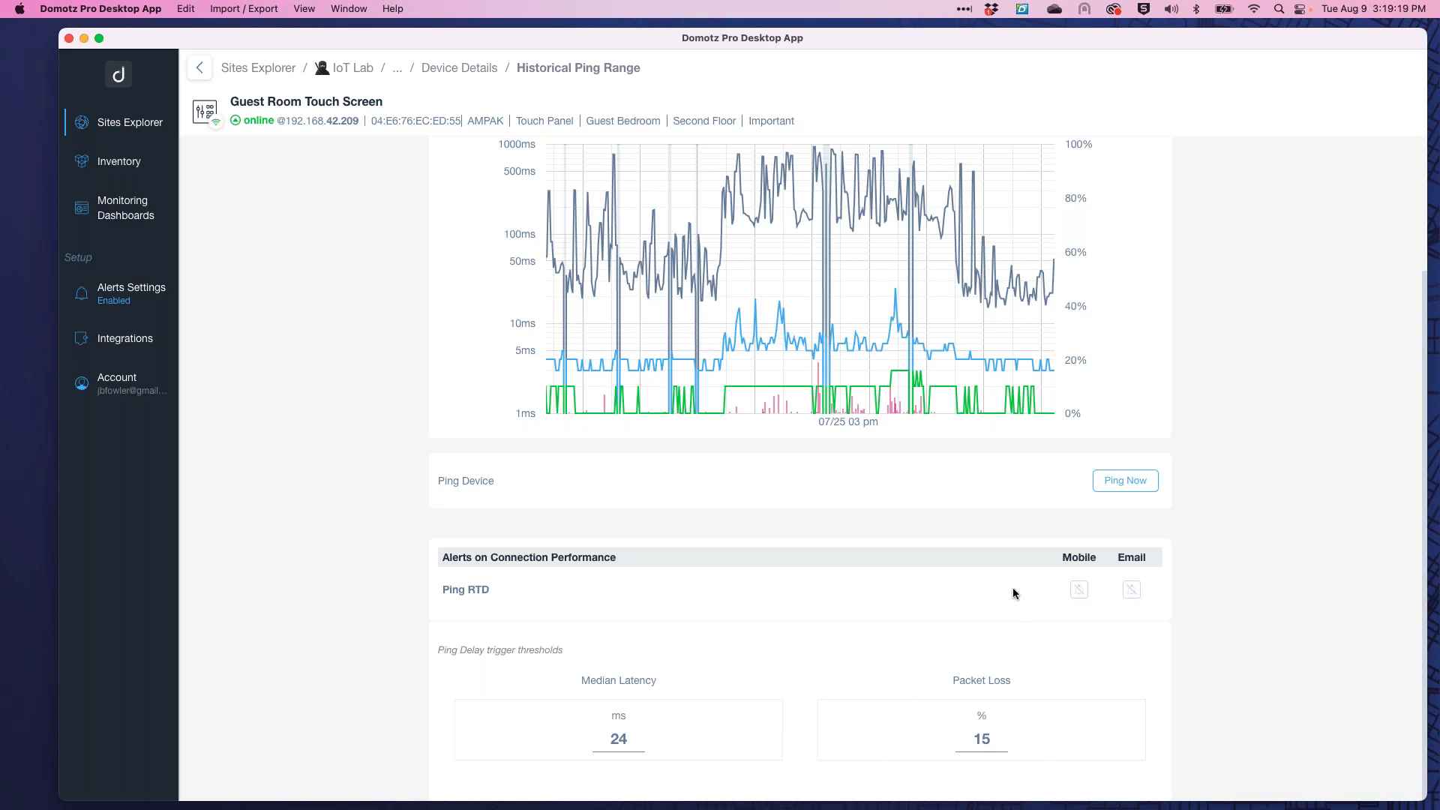
scroll(1013, 587, "up", 2)
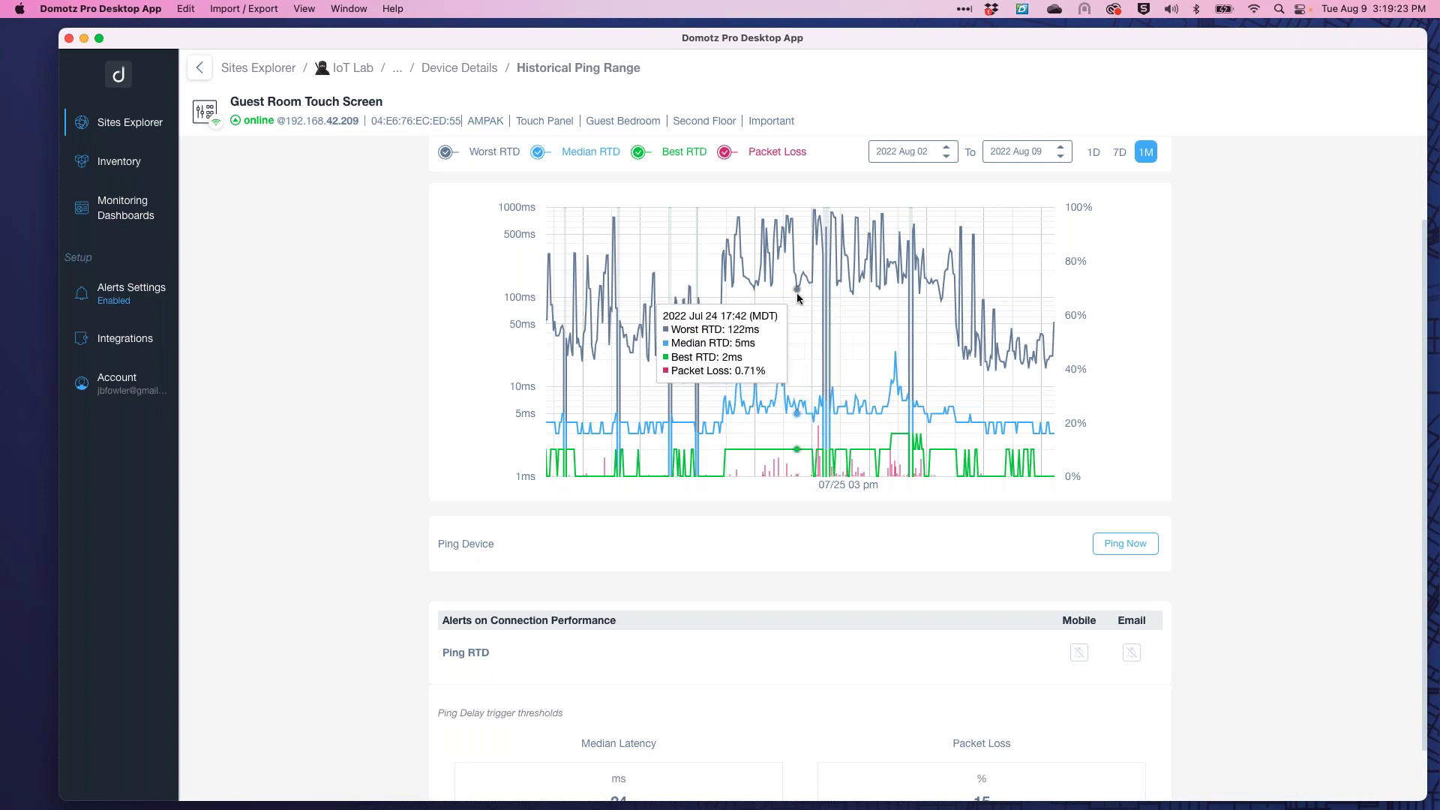
scroll(948, 530, "down", 2)
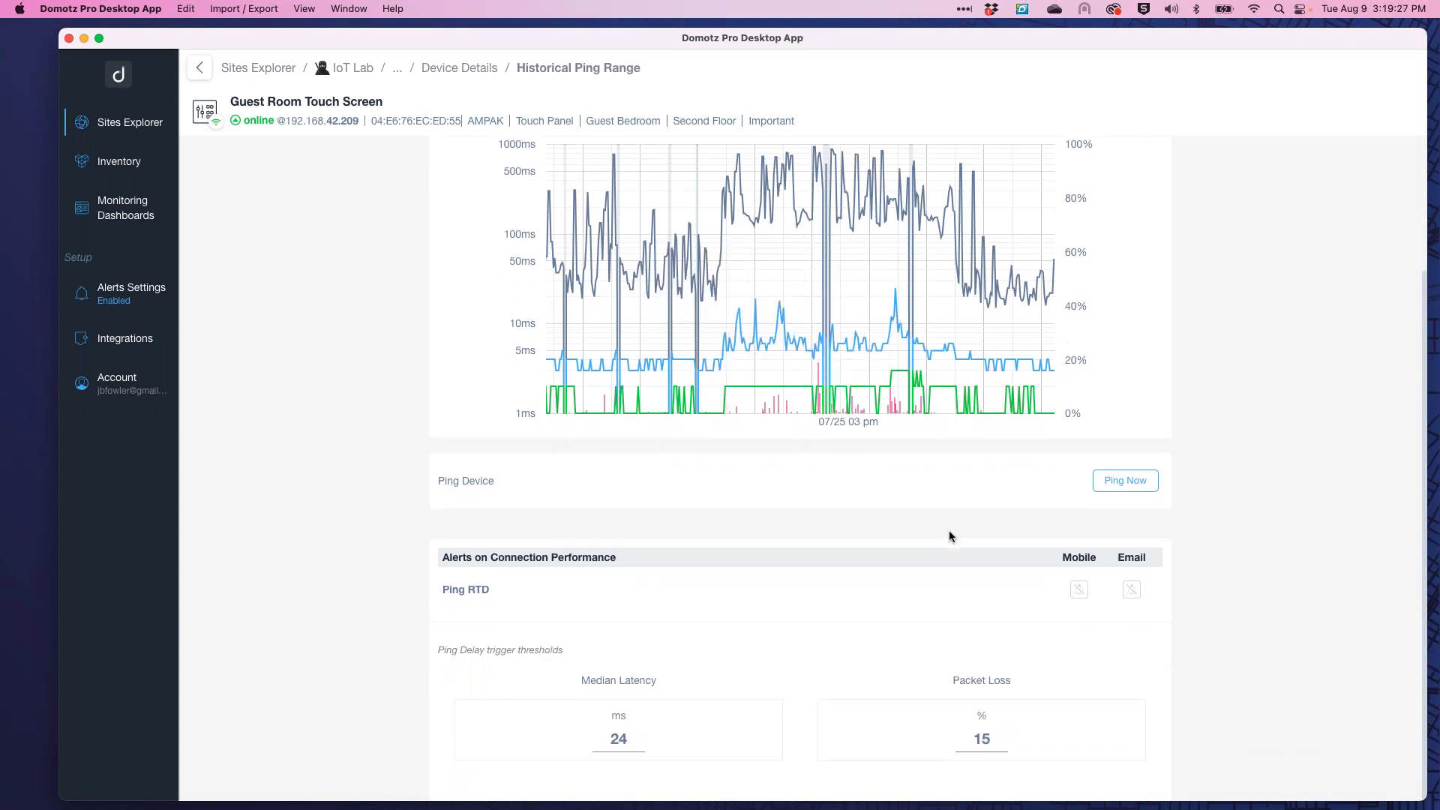
left_click(460, 68)
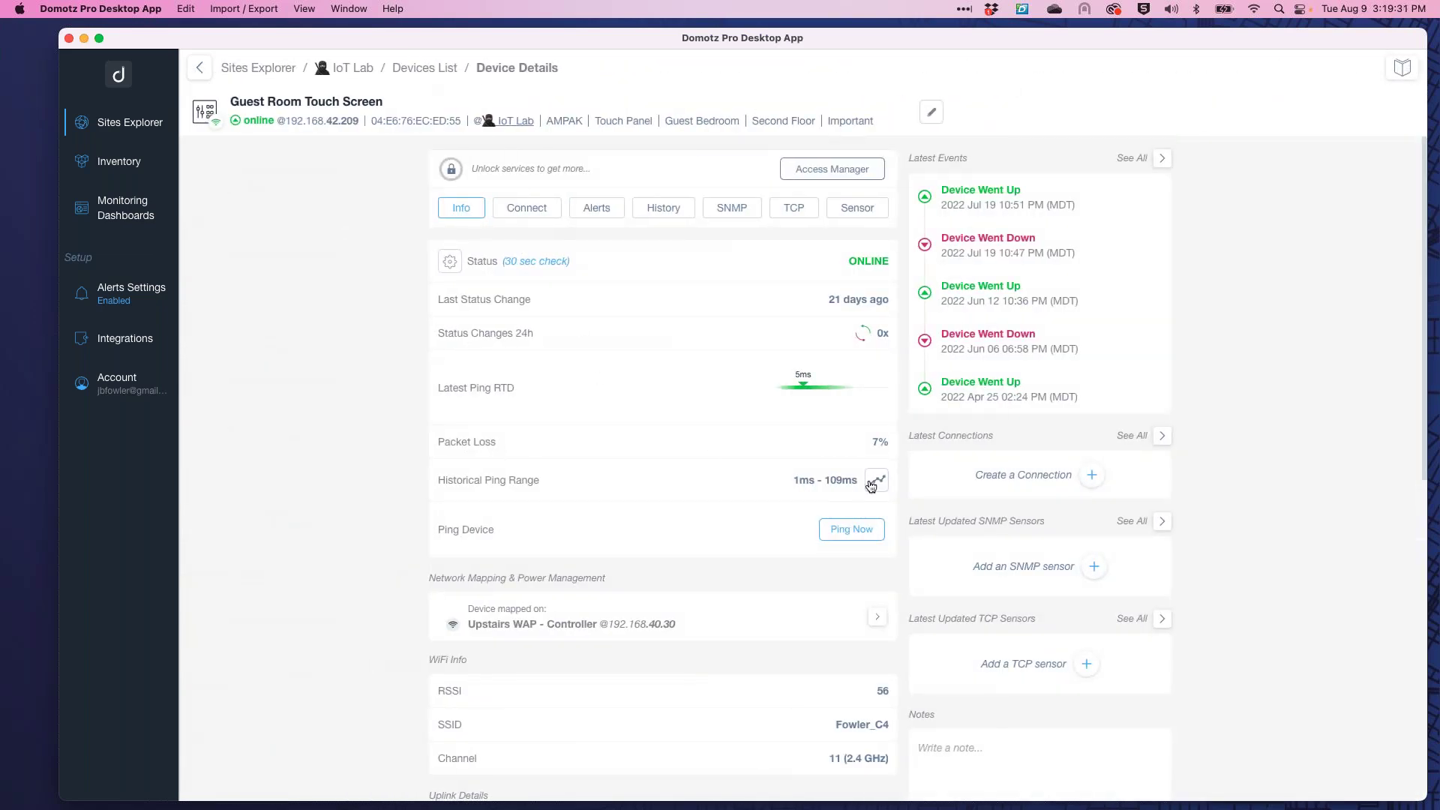
left_click(429, 69)
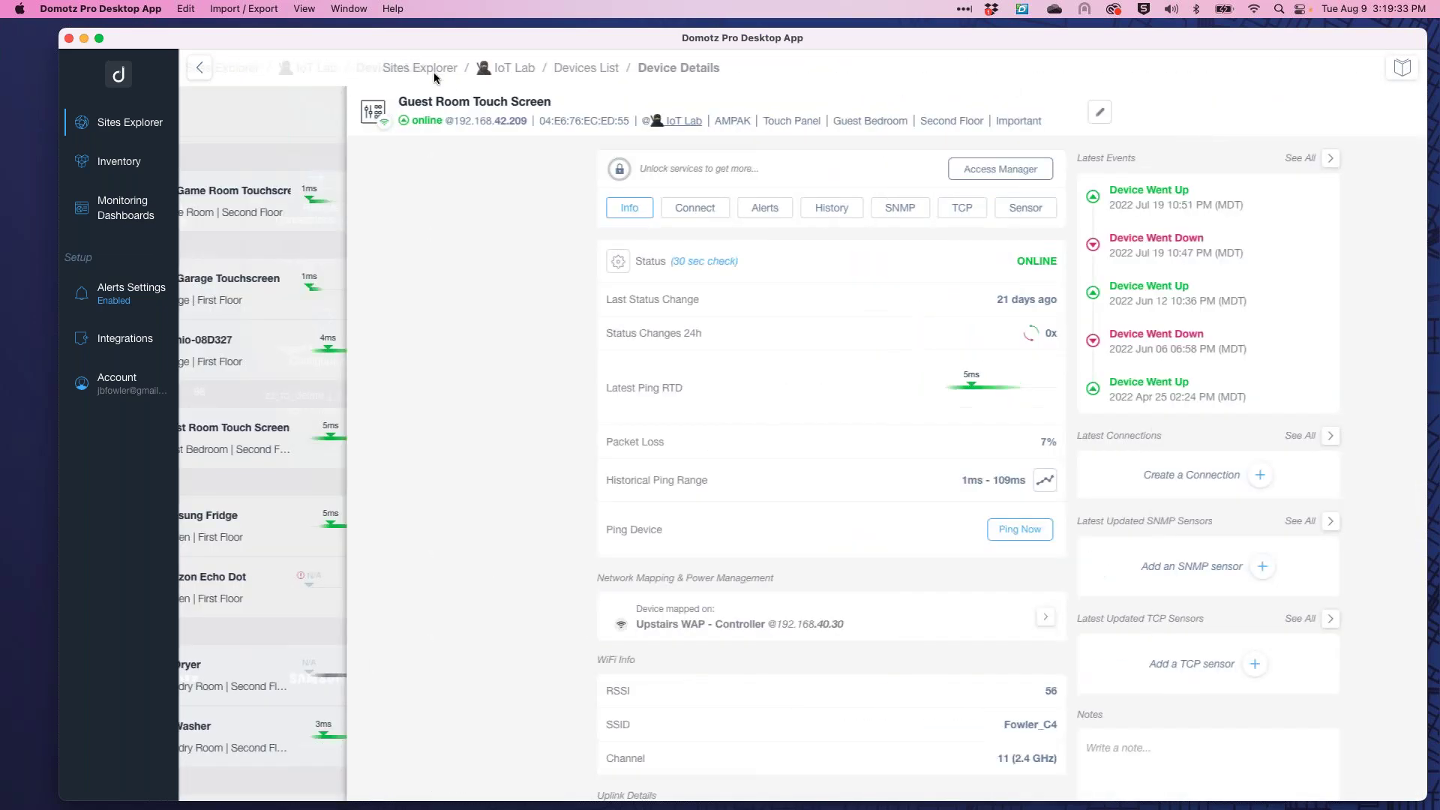
Examine the Rachio-08D327 ping delay and packet loss history, zooming in on the period around August 7.
scroll(680, 525, "up", 1)
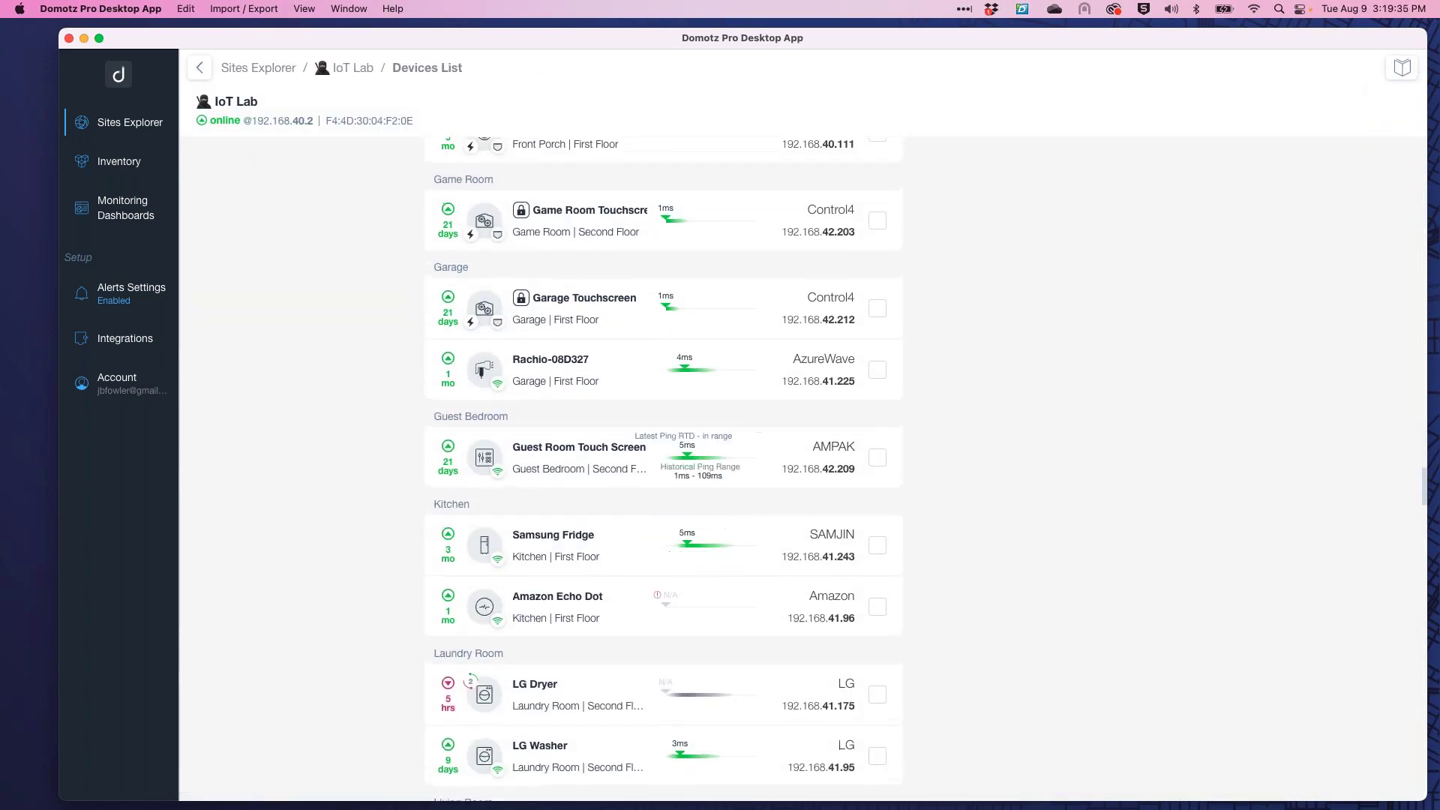
left_click(691, 361)
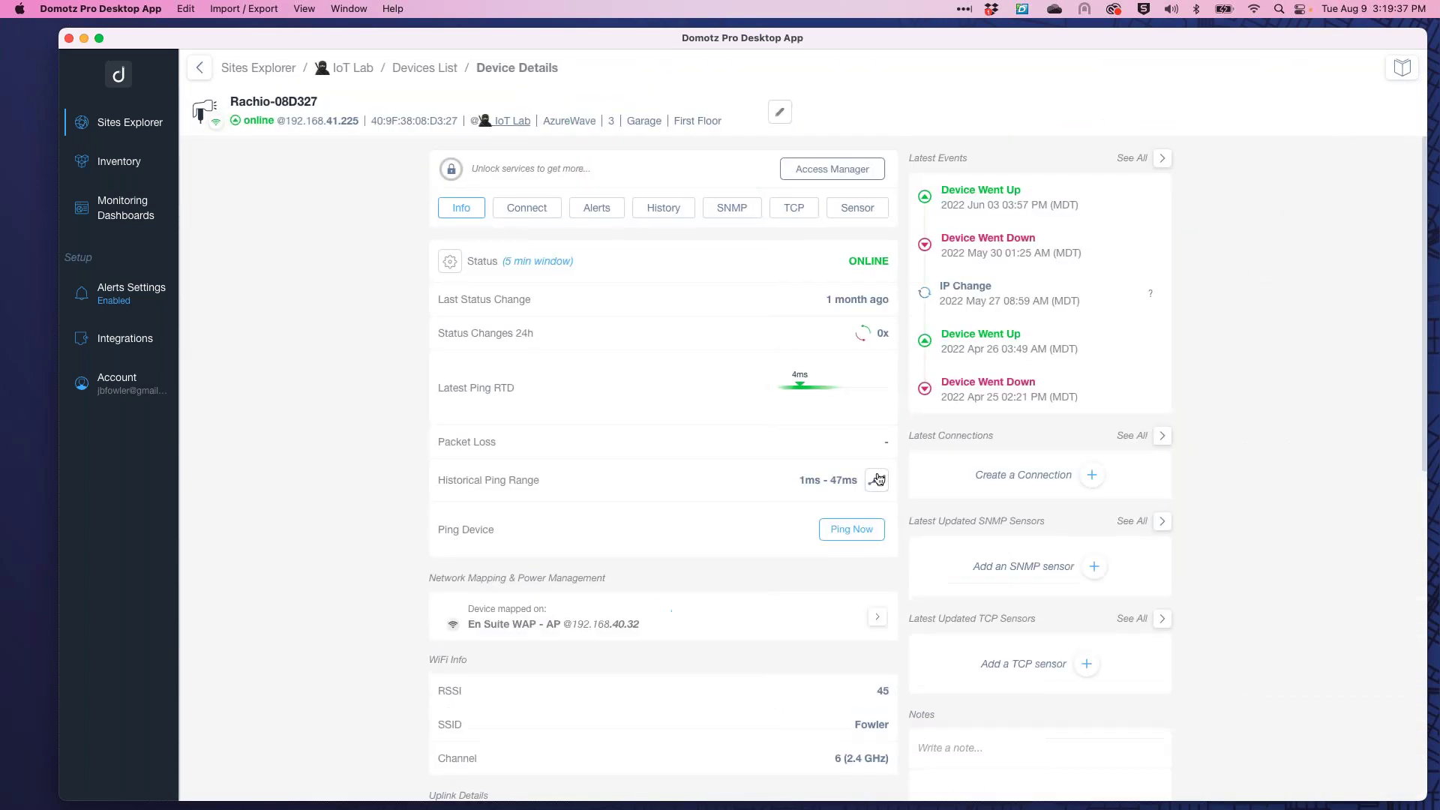
left_click(877, 480)
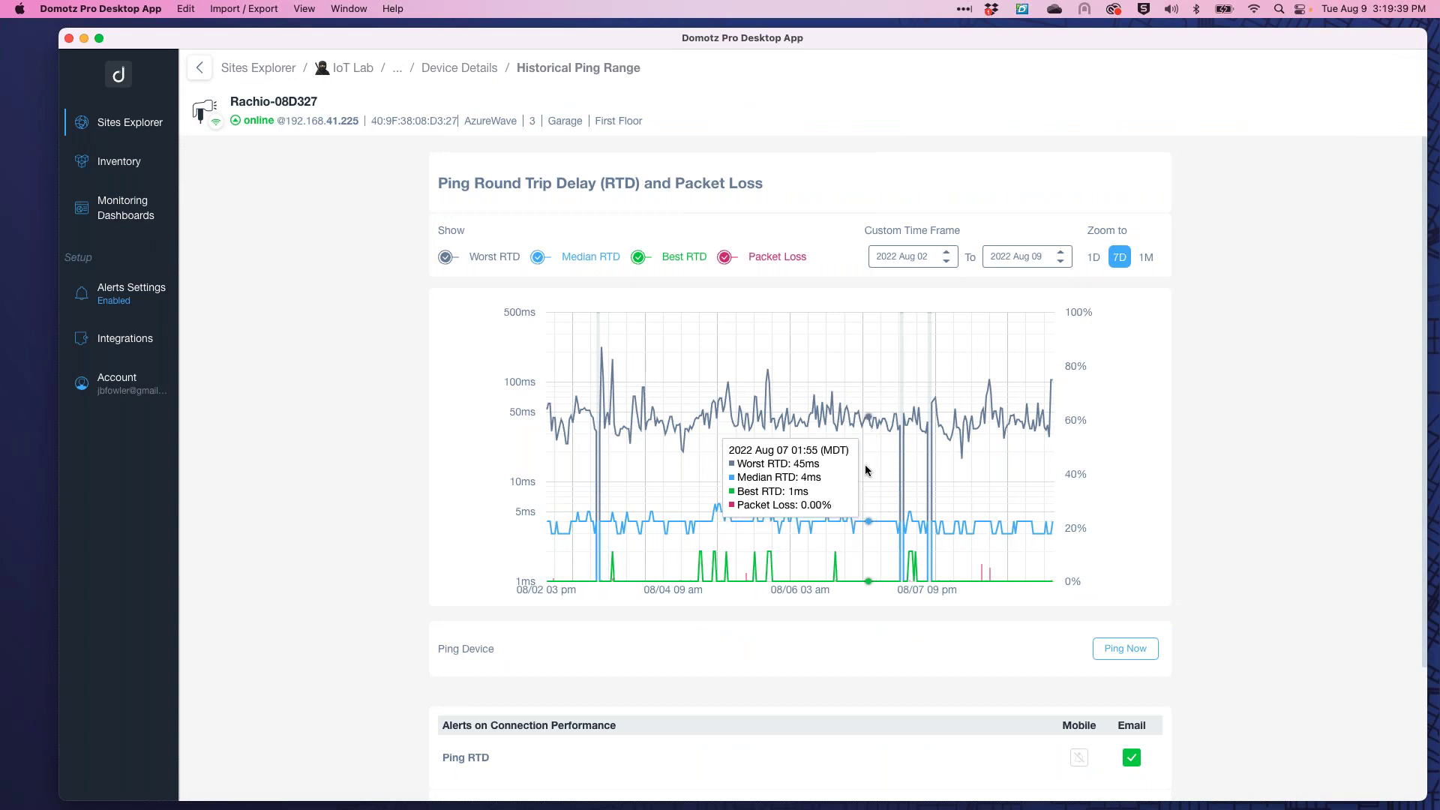
left_click_drag(873, 465, 981, 467)
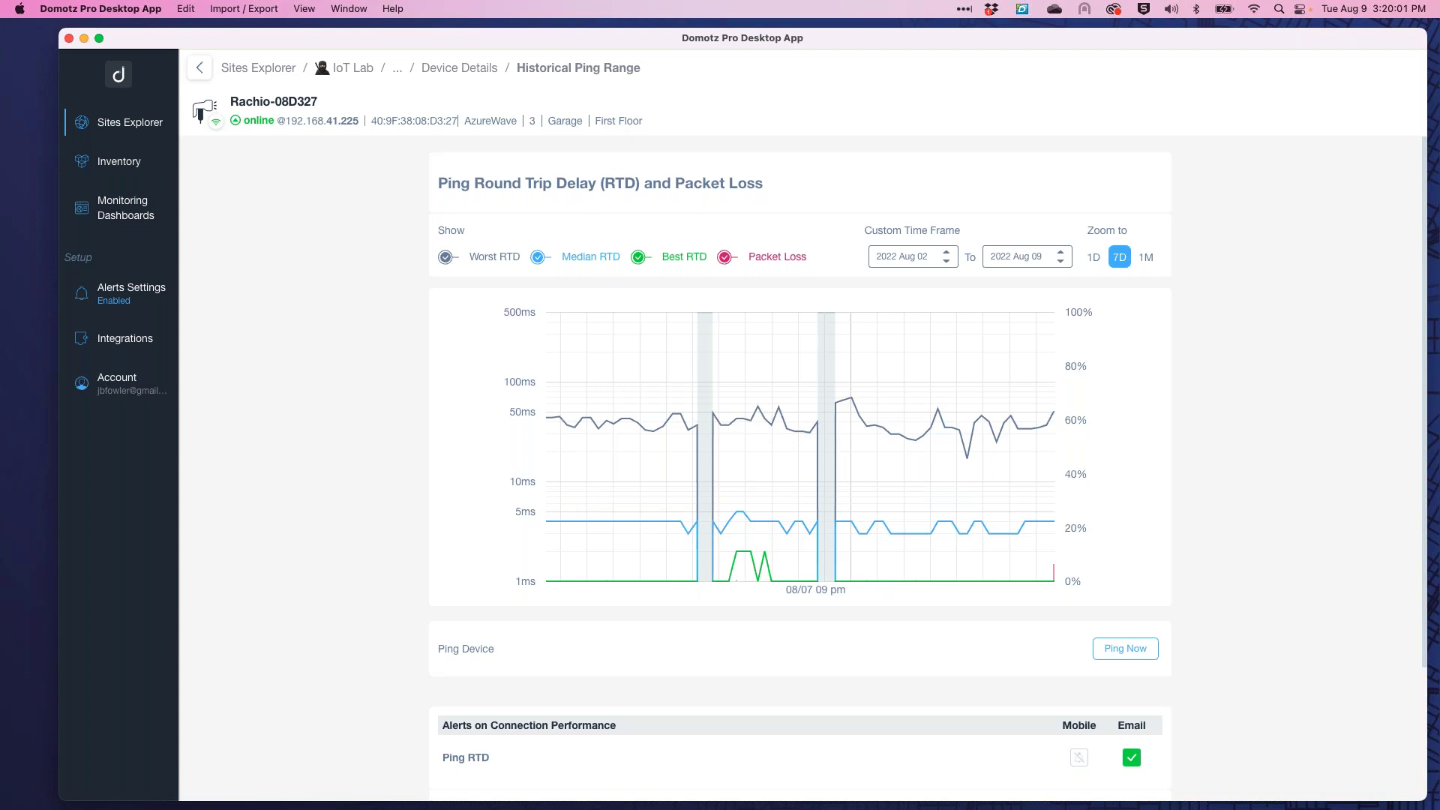
left_click(459, 67)
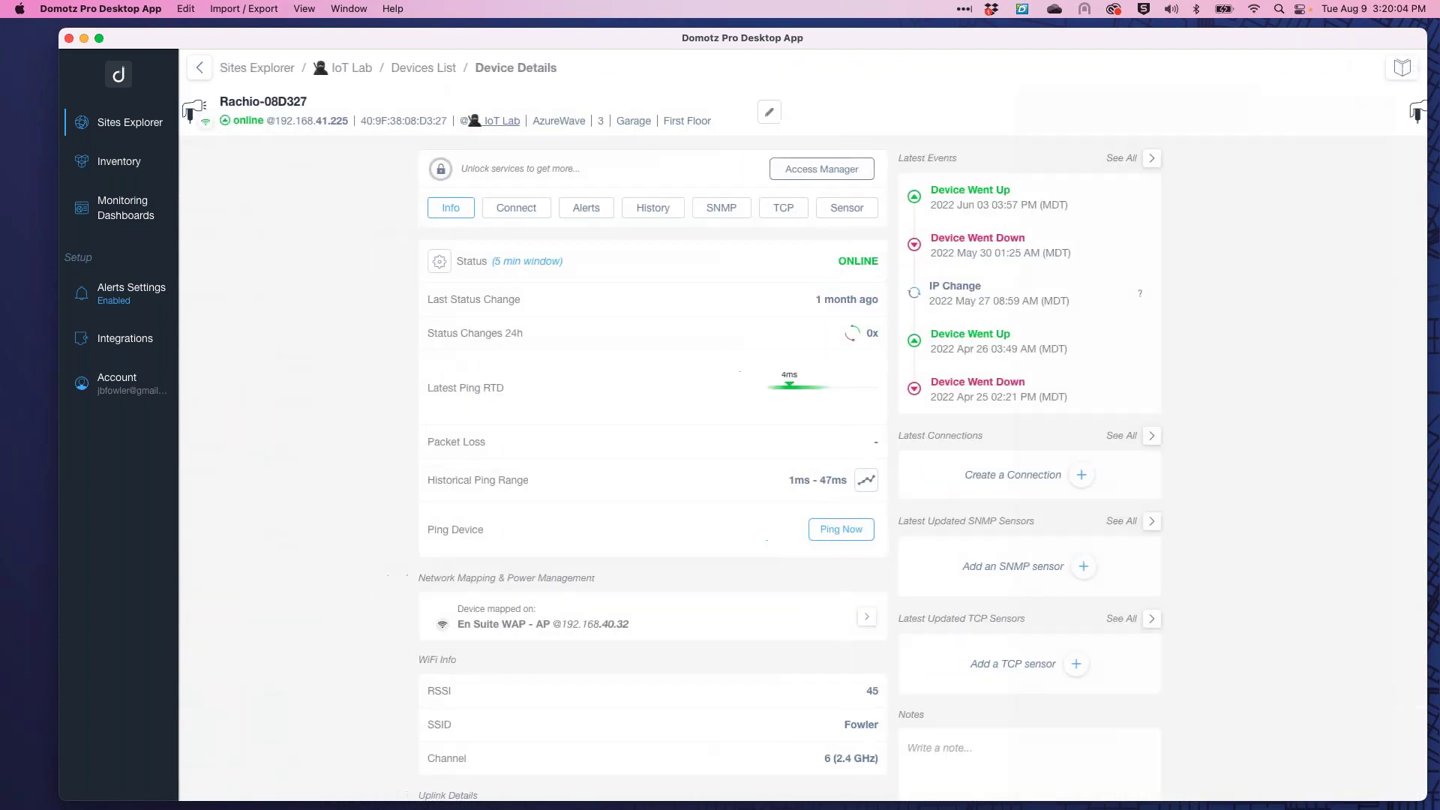
left_click(425, 68)
View the site's configured External Hostname/IP devices and return to the devices list.
scroll(588, 312, "down", 15)
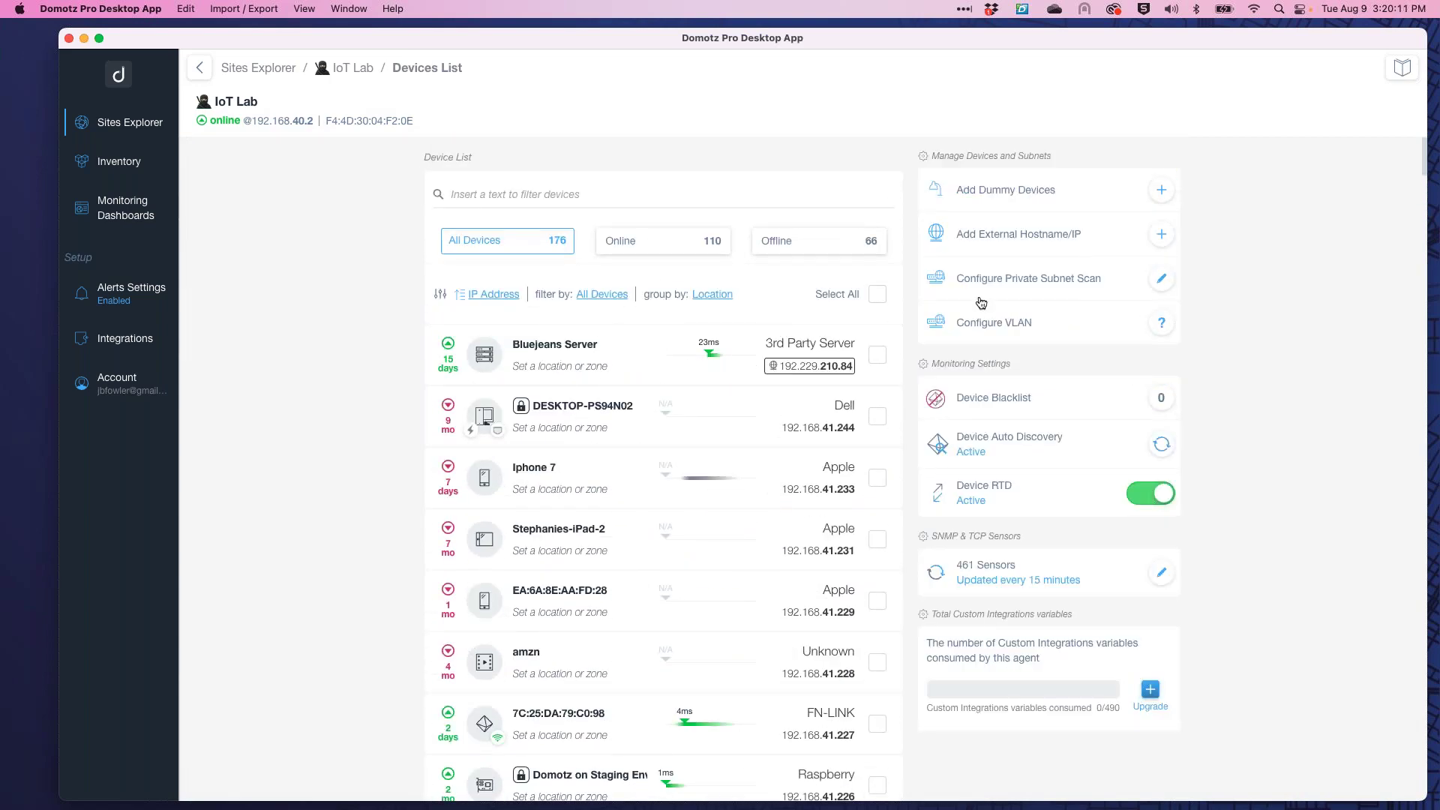
left_click(1033, 237)
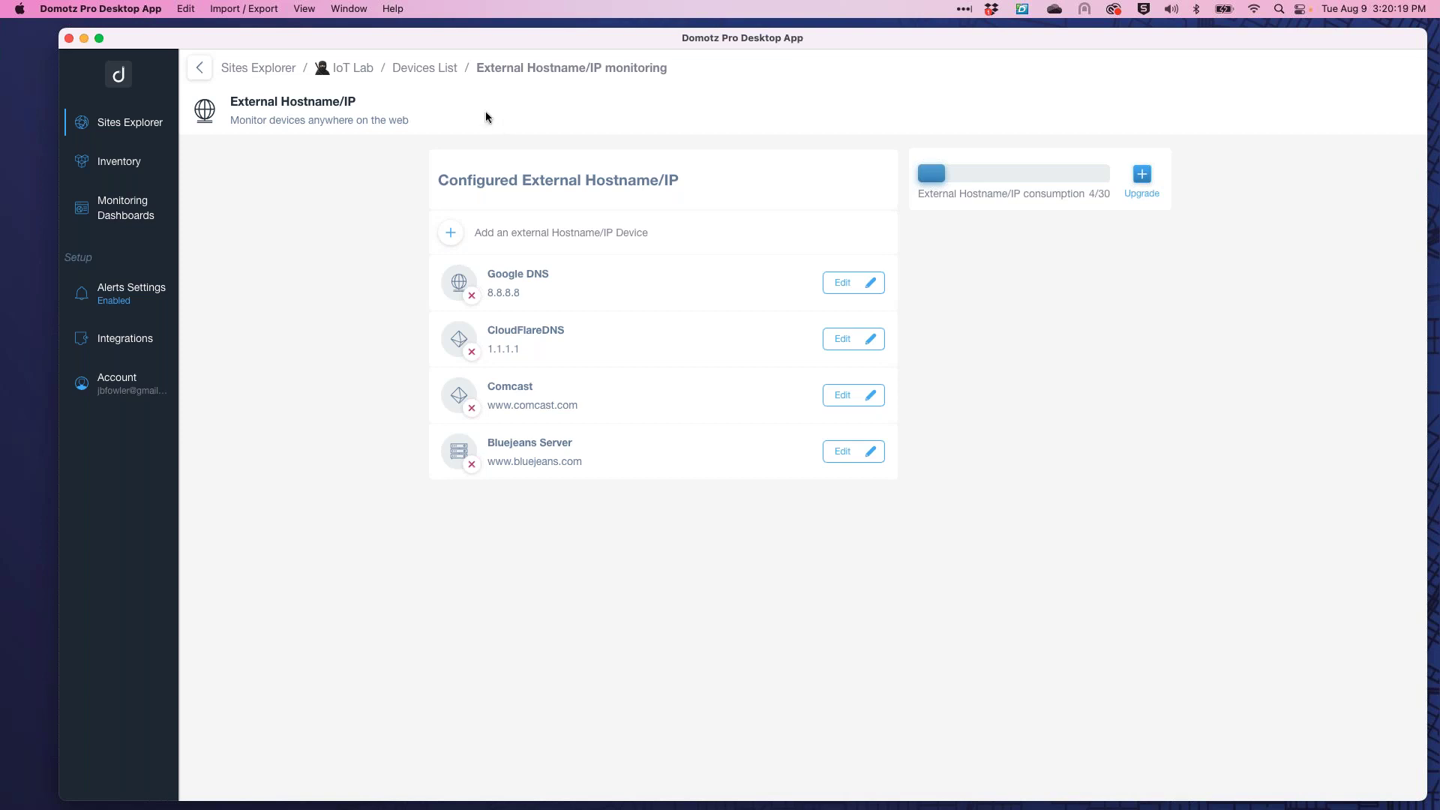
left_click(424, 68)
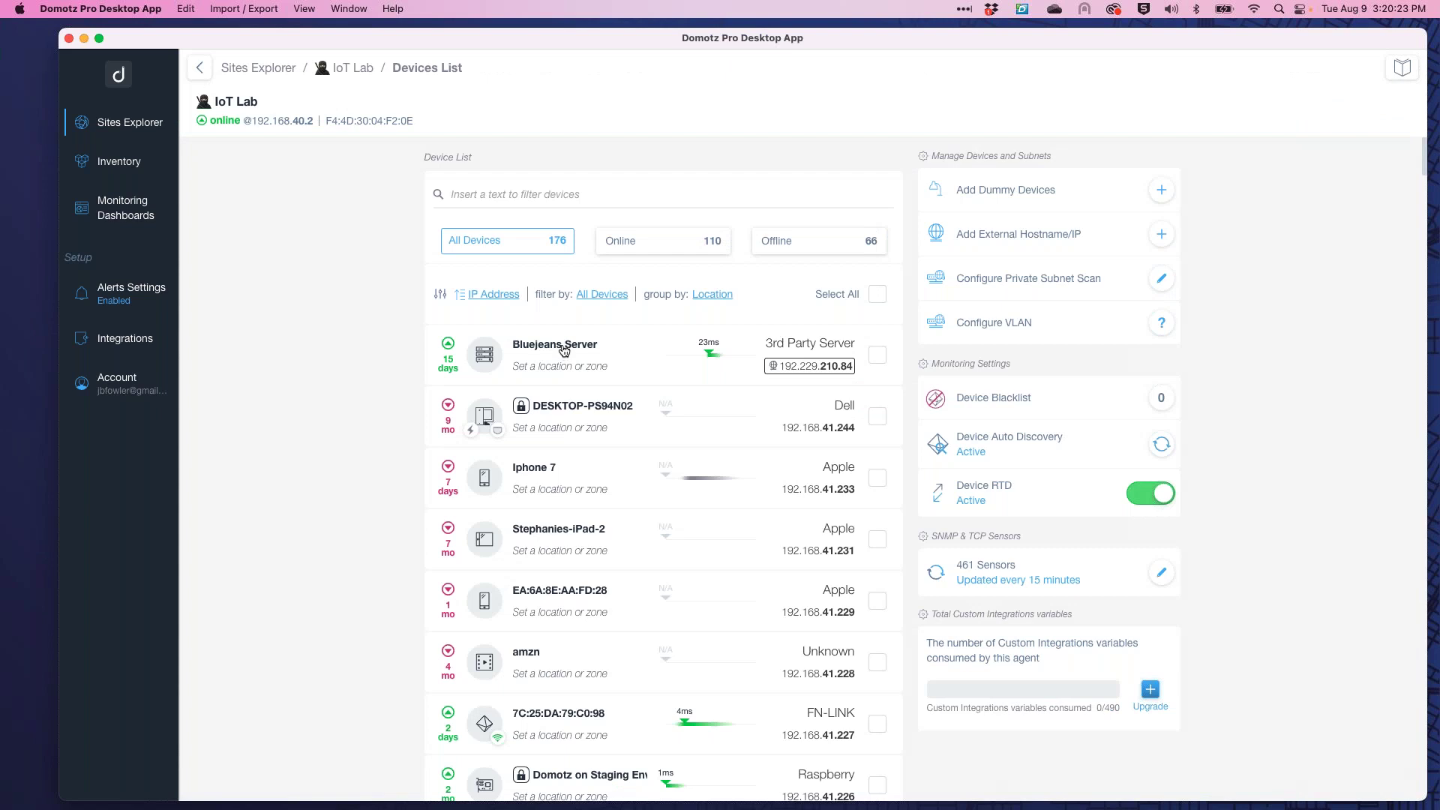
Review the Bluejeans Server's historical ping range and its connection performance alert settings.
left_click(565, 347)
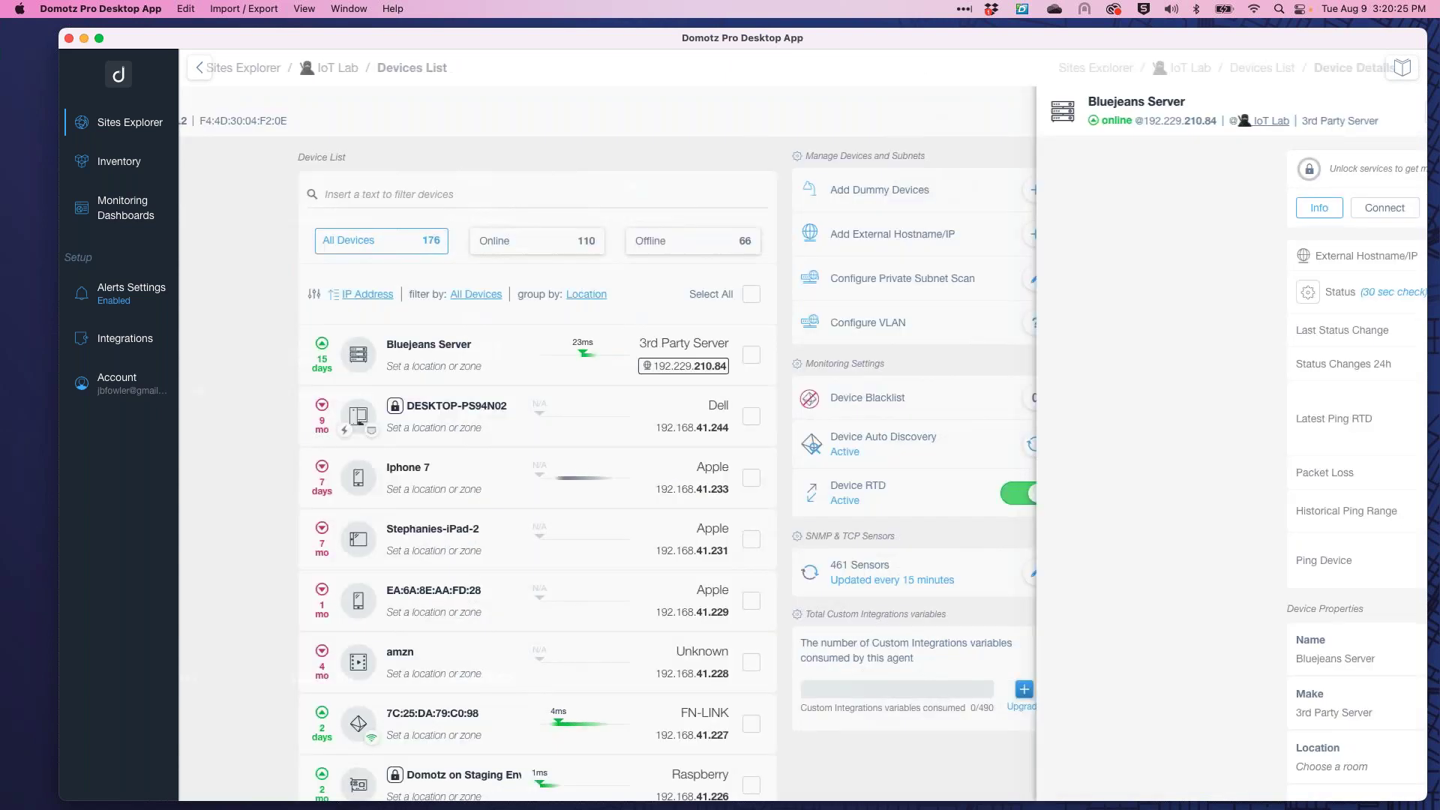
left_click(789, 511)
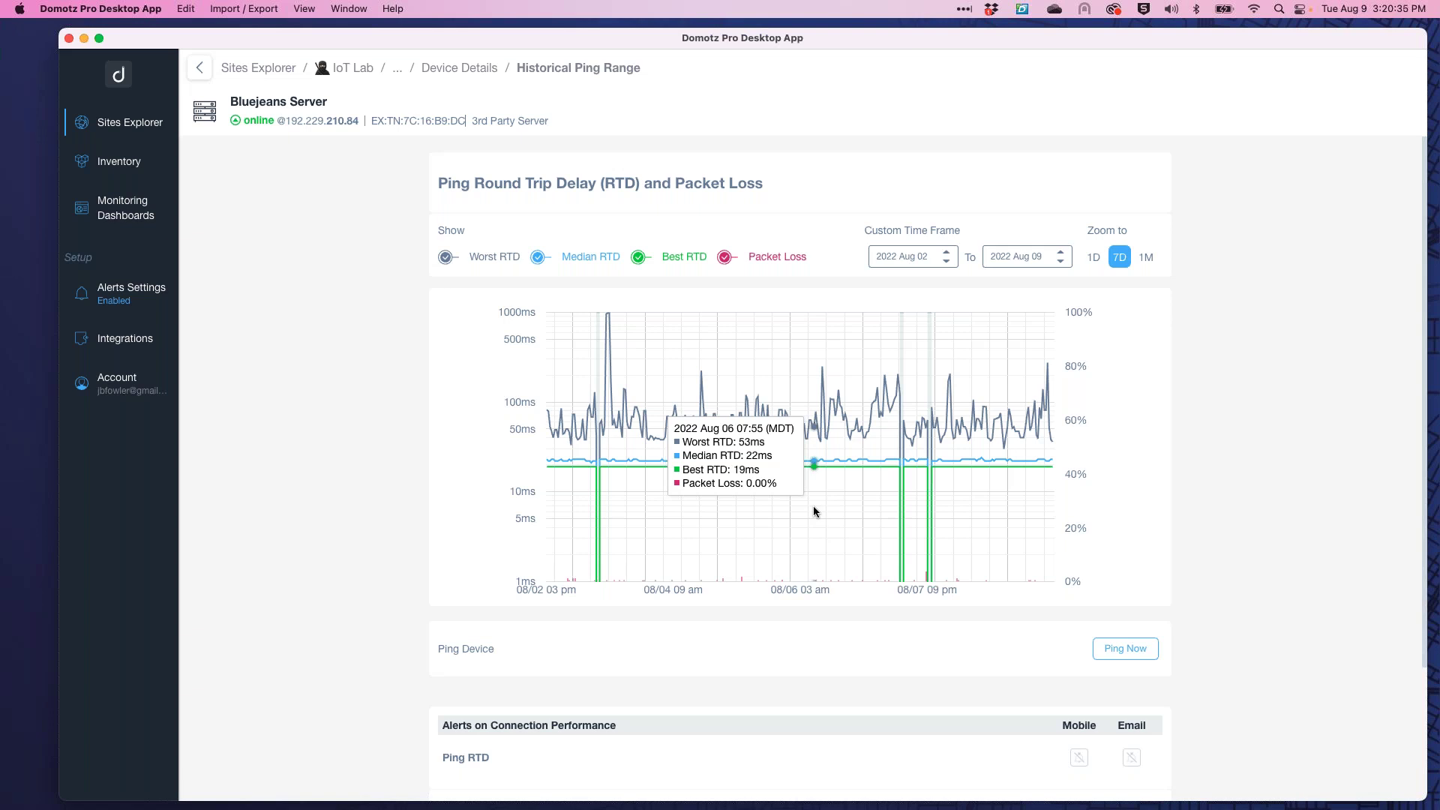
scroll(734, 495, "down", 1)
scroll(735, 496, "down", 3)
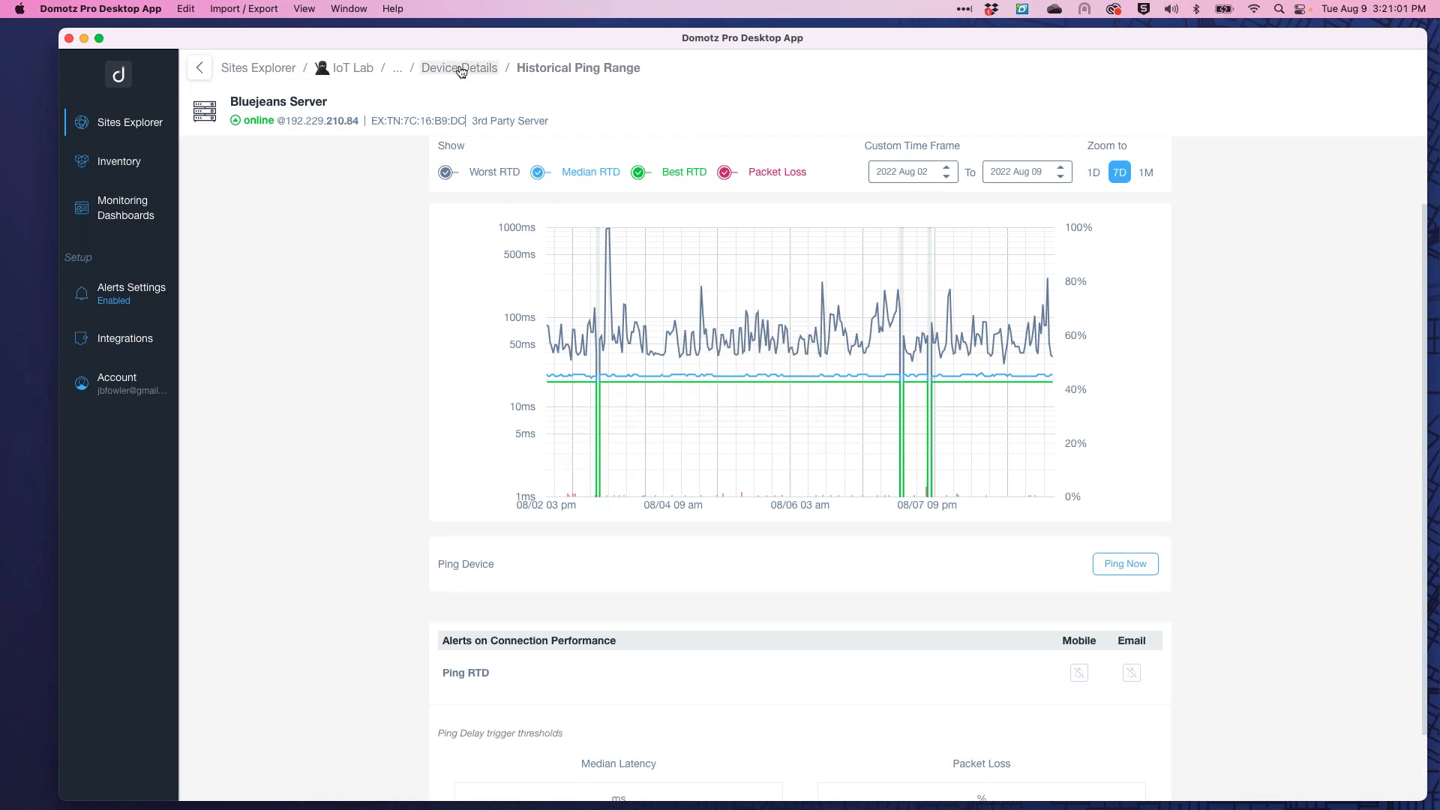
left_click(428, 67)
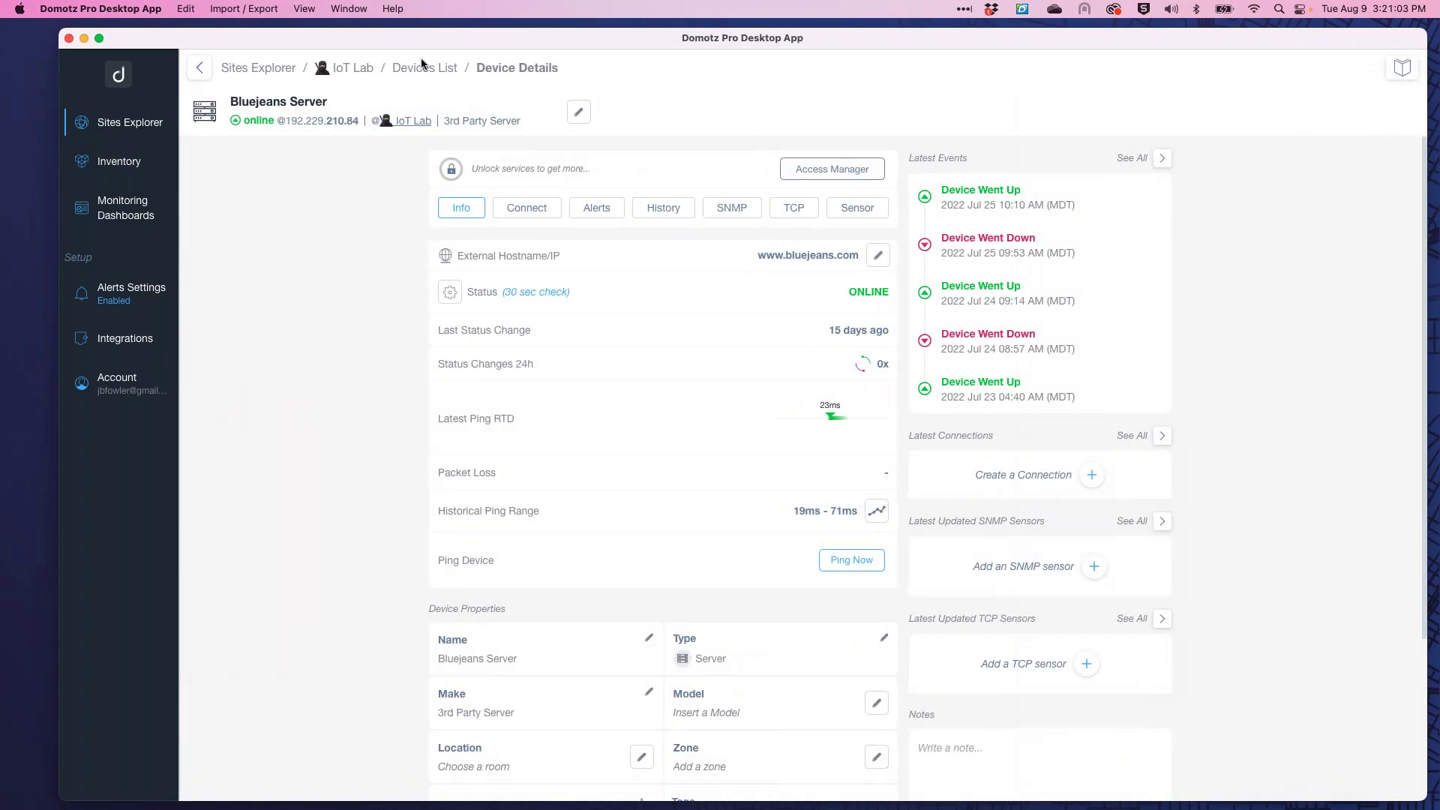
left_click(423, 69)
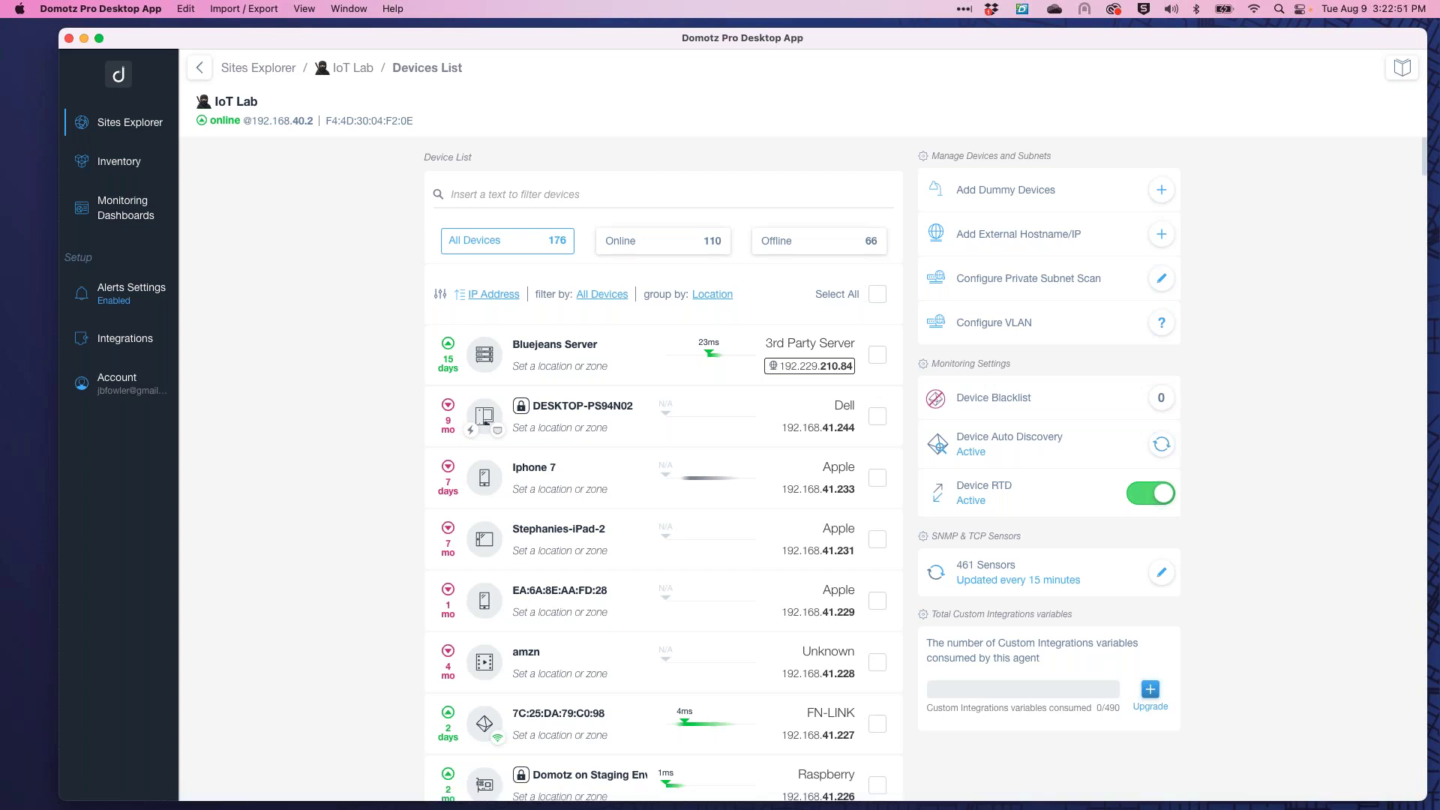
Open the Network Security status of the IoT Lab site.
left_click(353, 68)
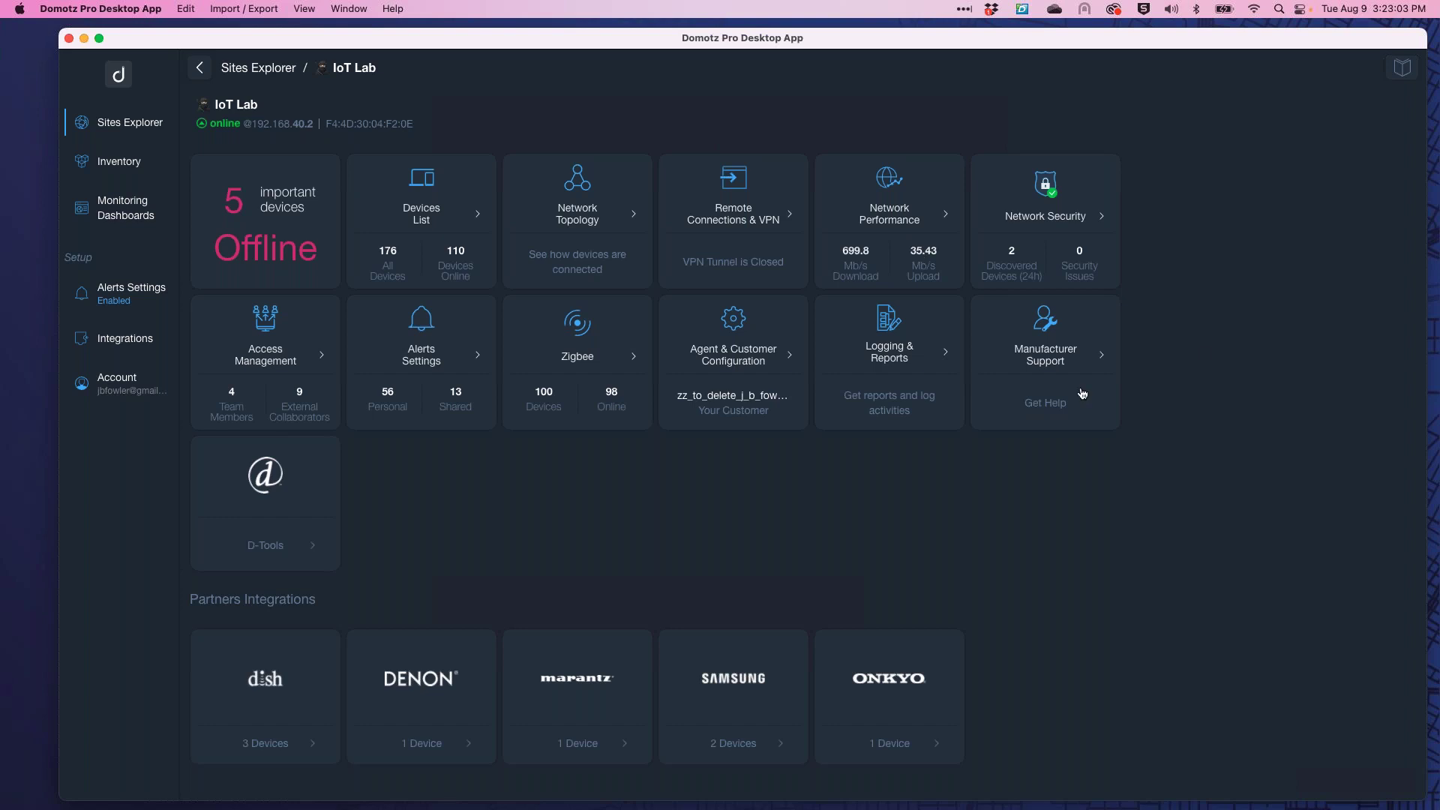
left_click(1065, 218)
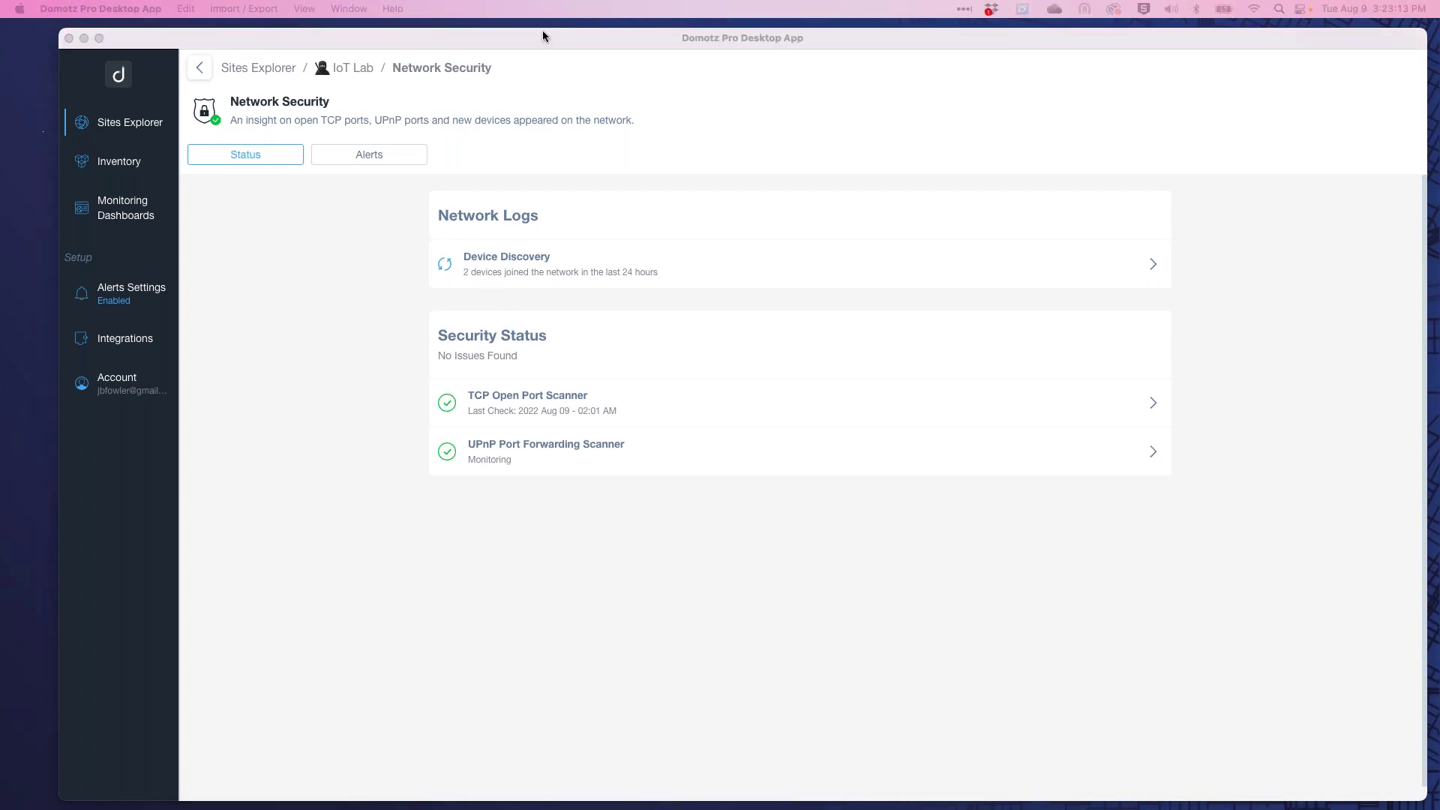
left_click(928, 47)
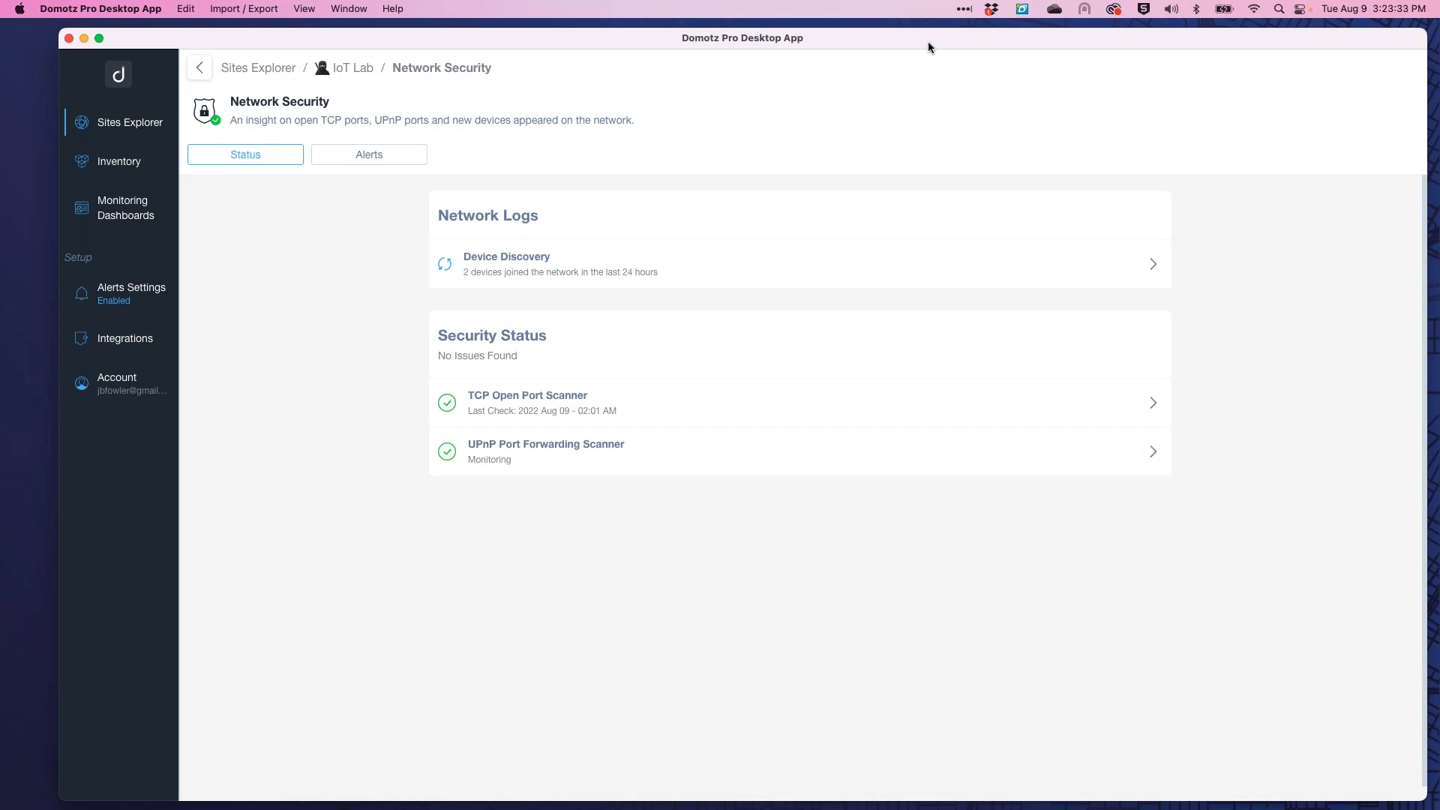
Examine the Device Discovery log for new and reappeared devices, going back through its dated entries to March 2022.
left_click(782, 278)
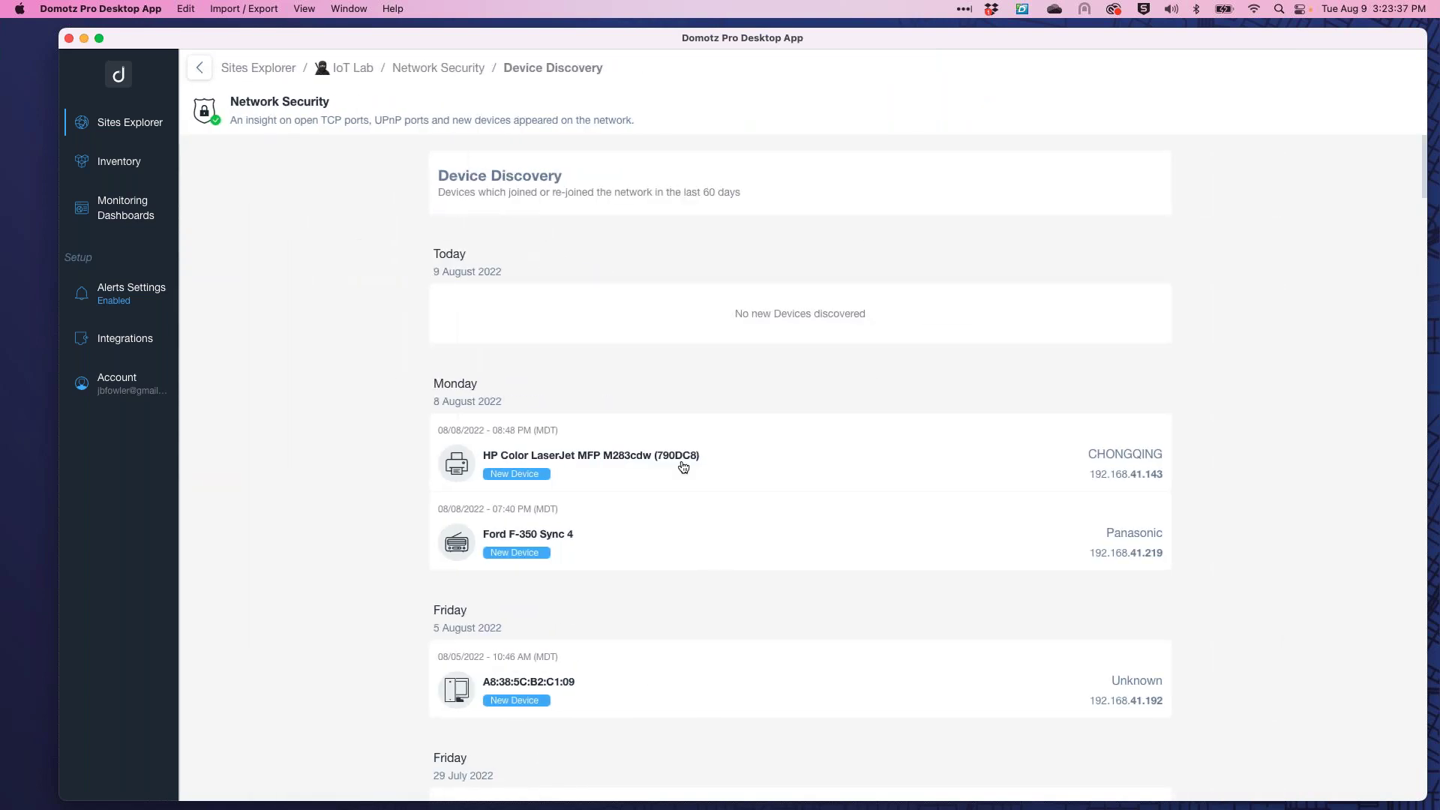
scroll(684, 467, "down", 5)
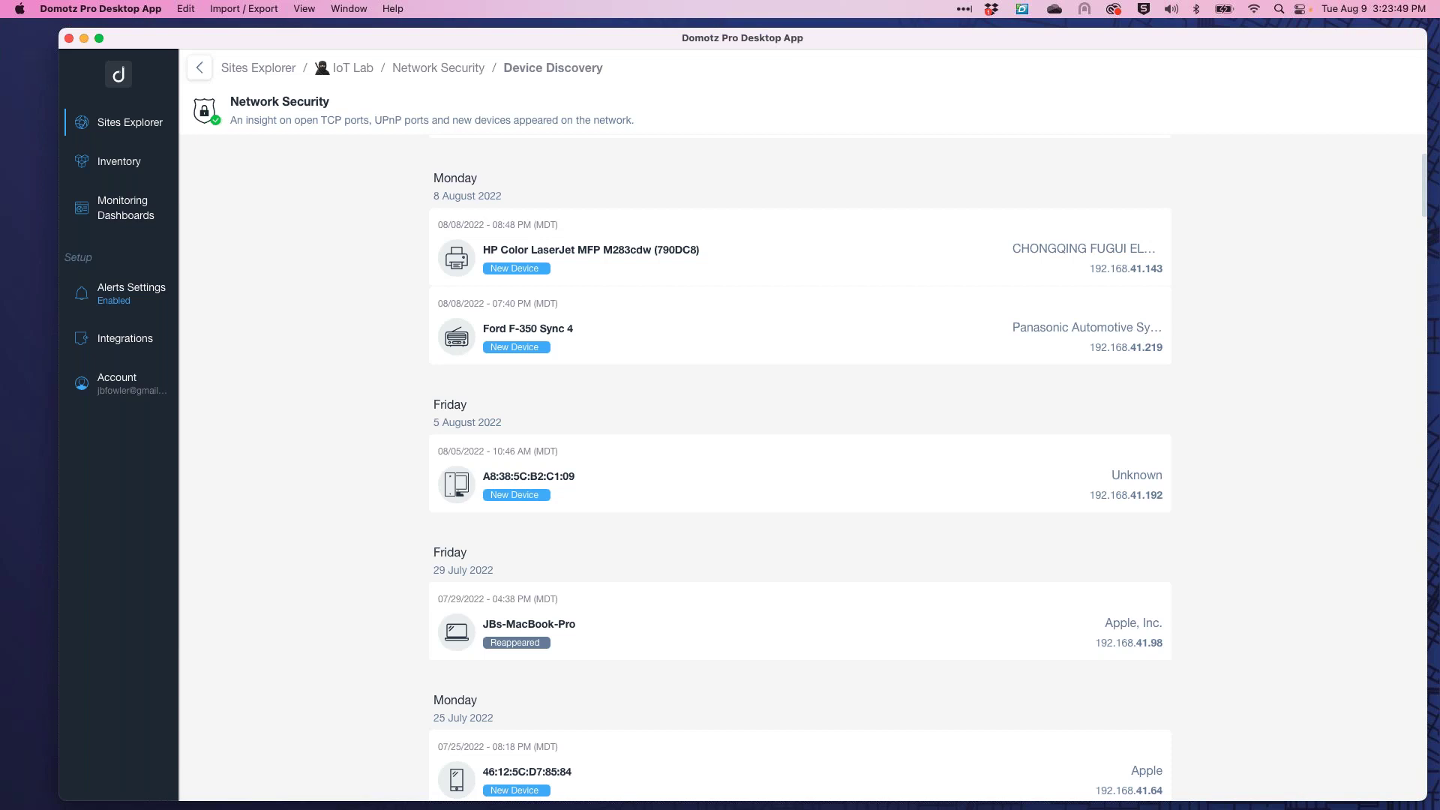
scroll(810, 475, "down", 4)
scroll(810, 475, "down", 20)
scroll(800, 469, "down", 10)
scroll(800, 468, "down", 13)
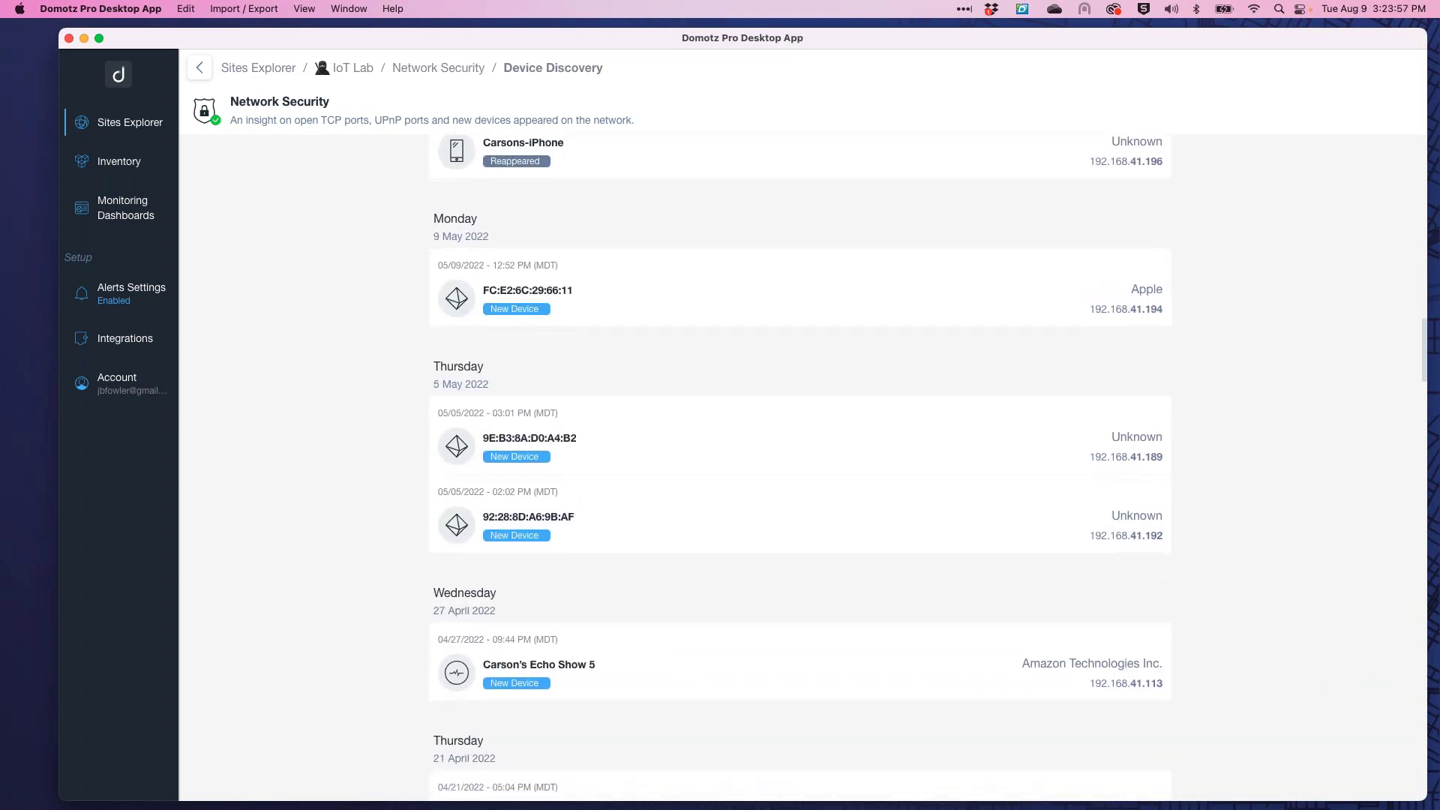
scroll(799, 467, "down", 20)
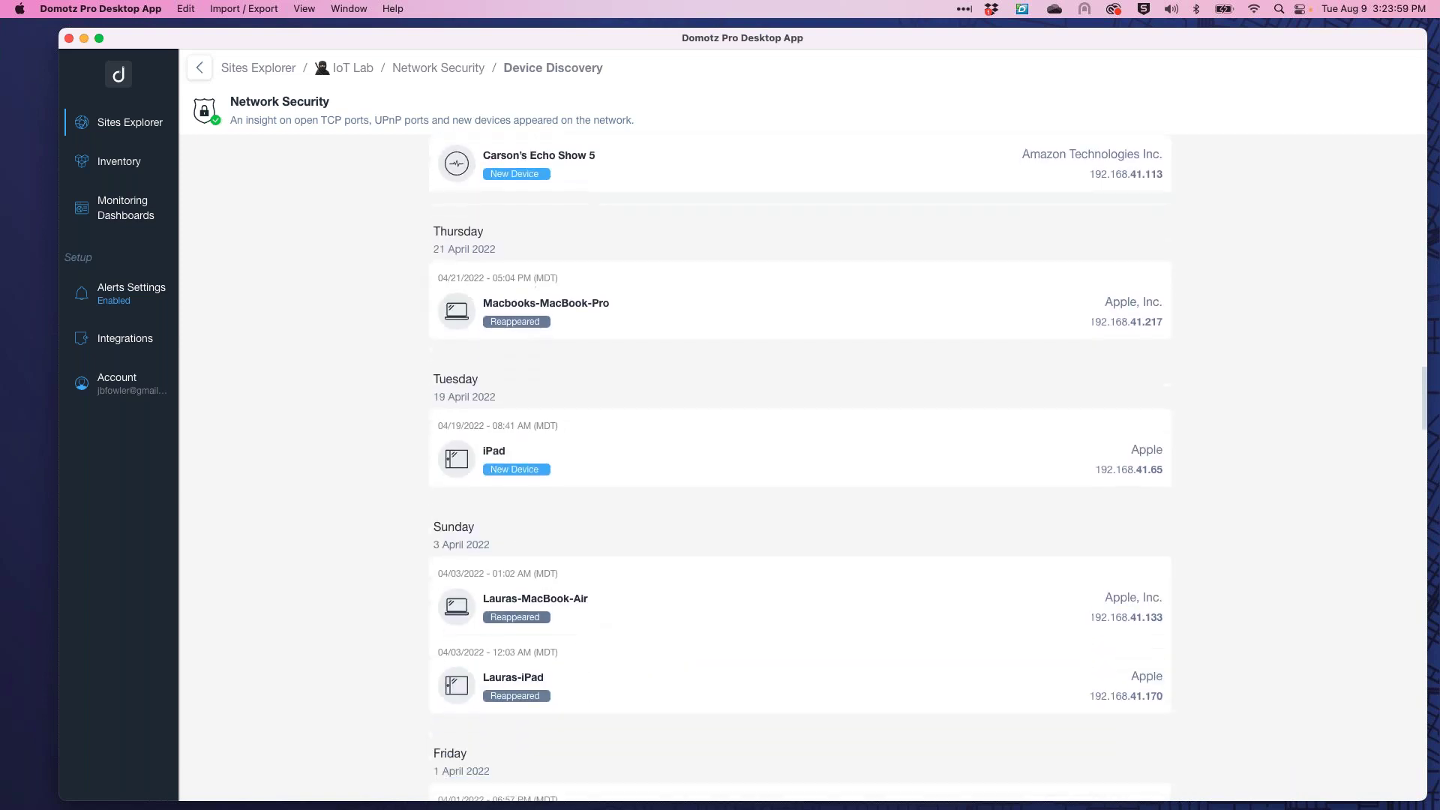
scroll(800, 468, "down", 4)
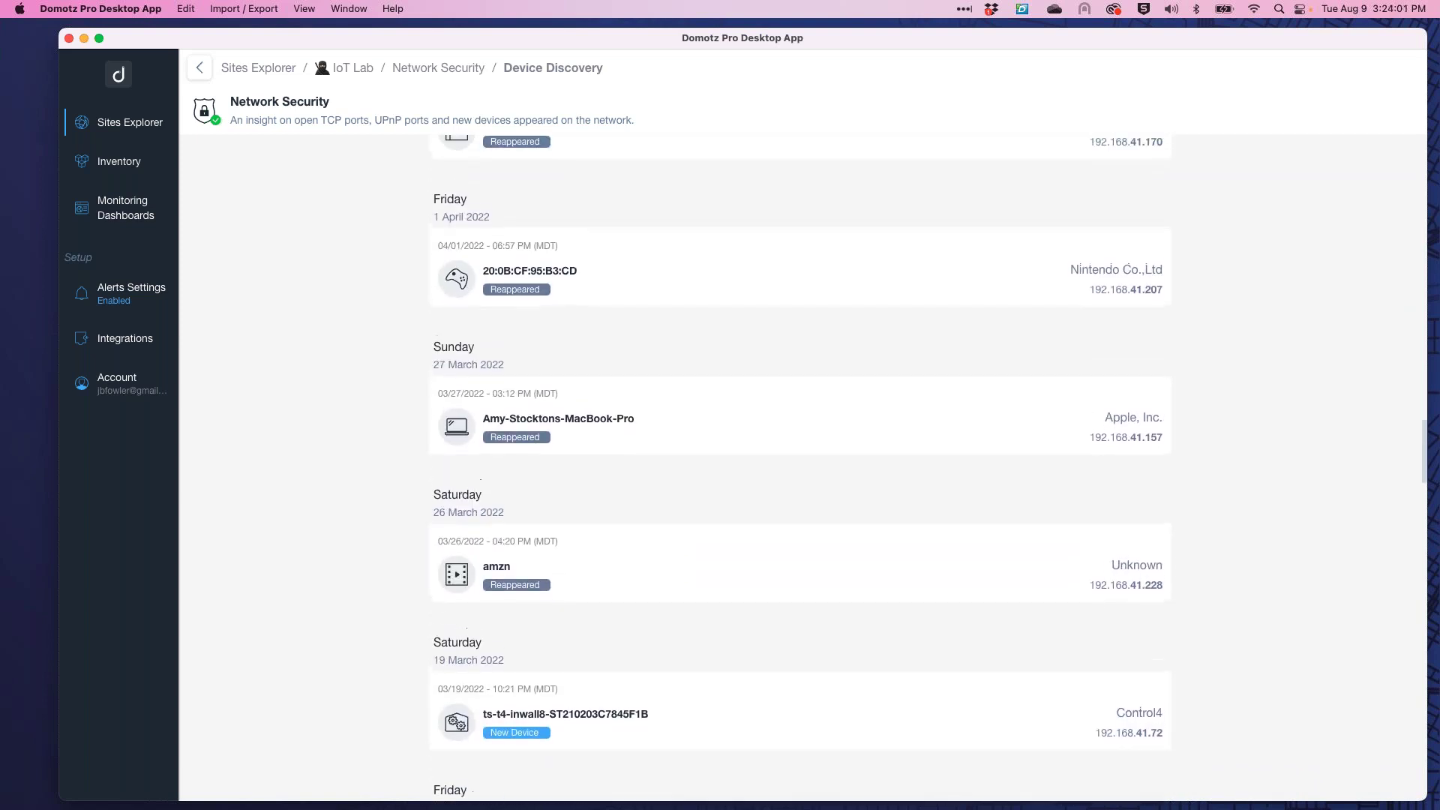
scroll(826, 345, "down", 2)
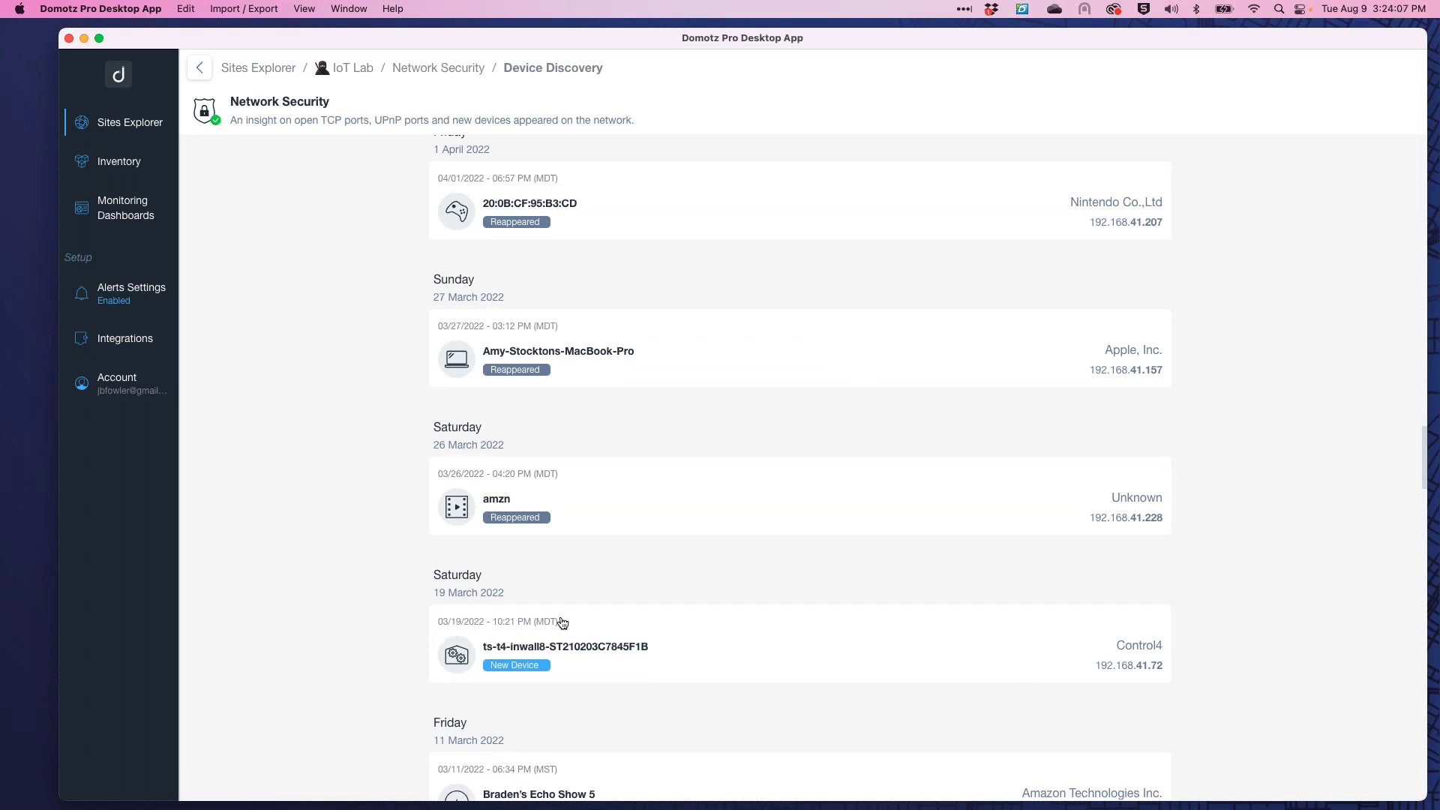
scroll(610, 439, "up", 20)
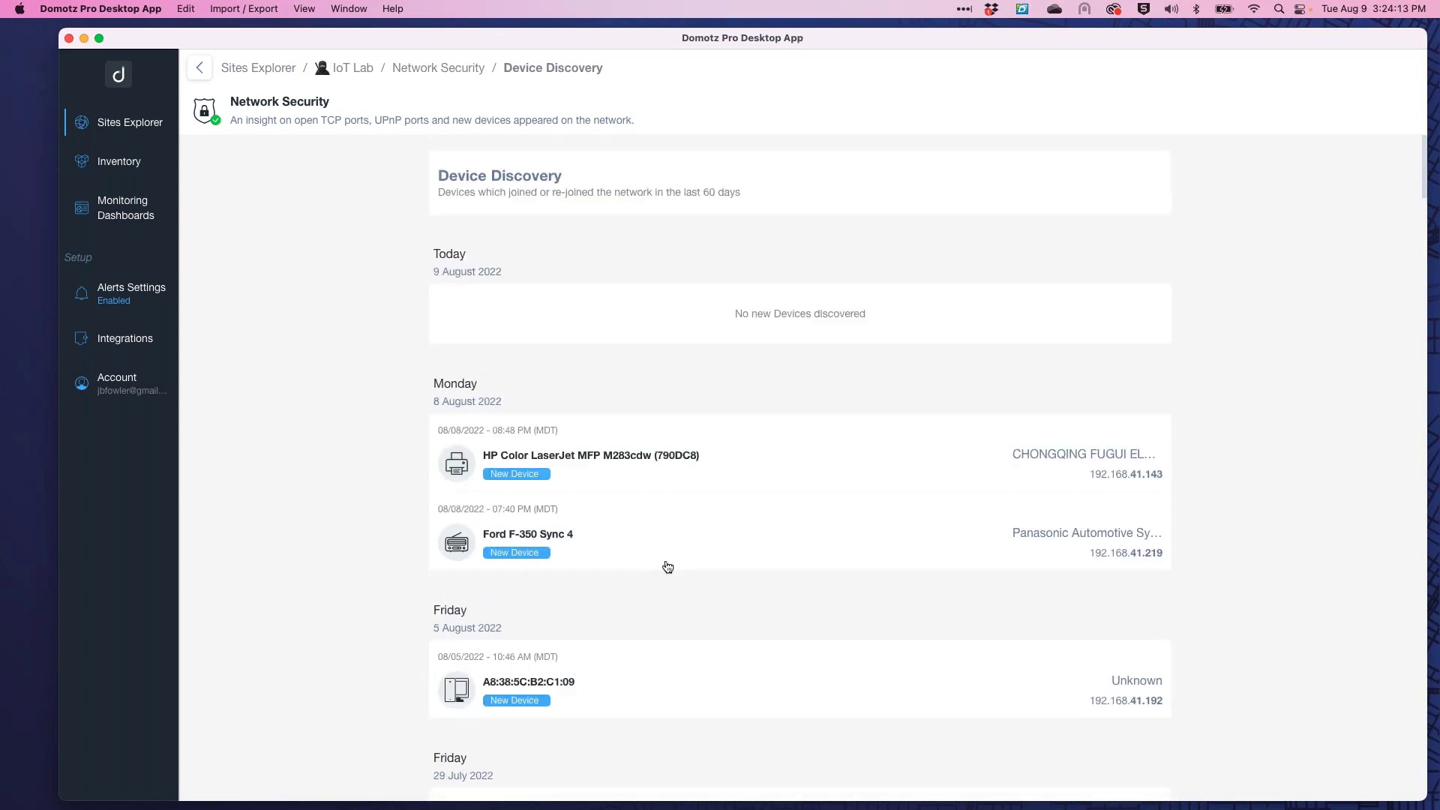
left_click(436, 71)
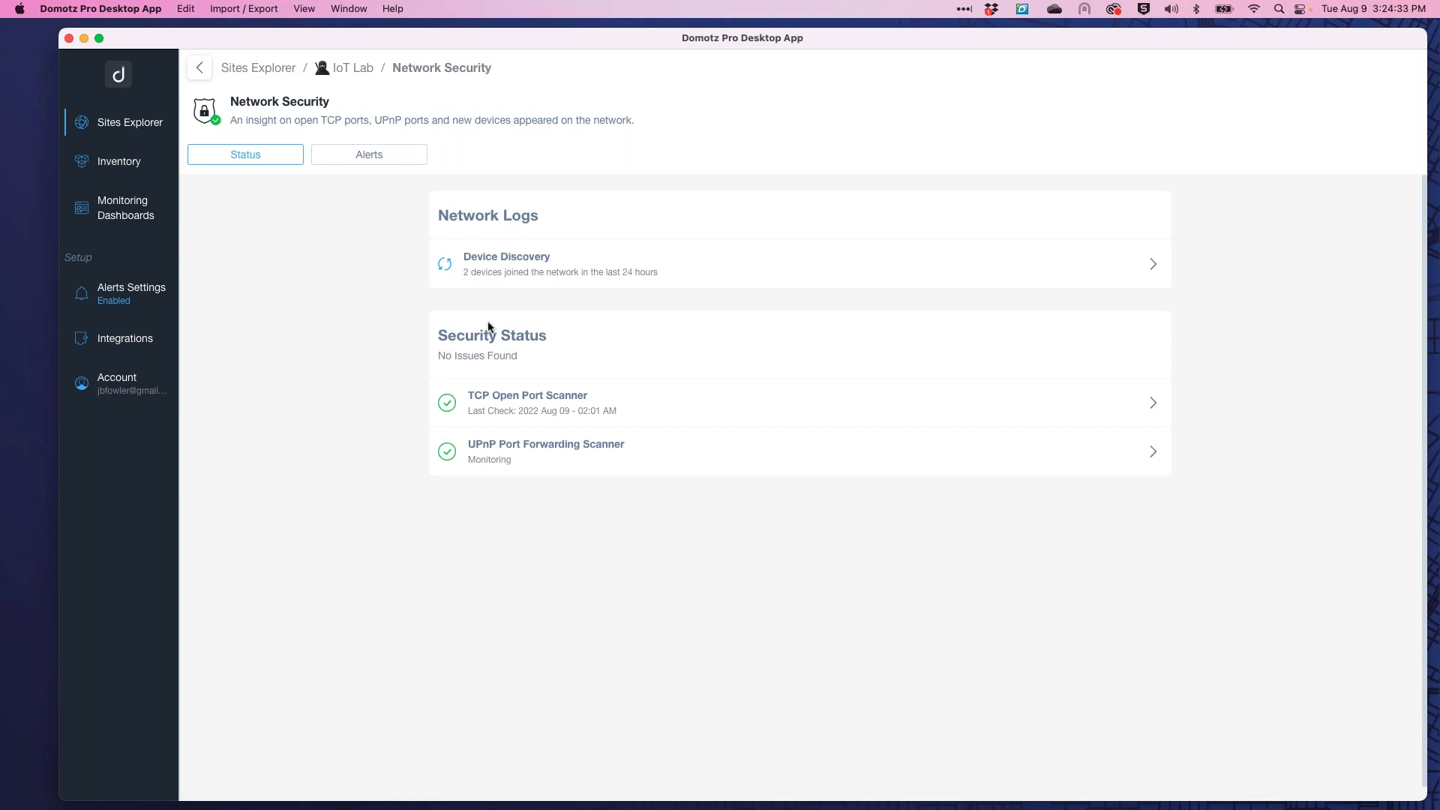
Review the Security Status section and the TCP Open Port Scanner's results, including the ports marked as safe.
left_click_drag(448, 336, 556, 343)
left_click(547, 396)
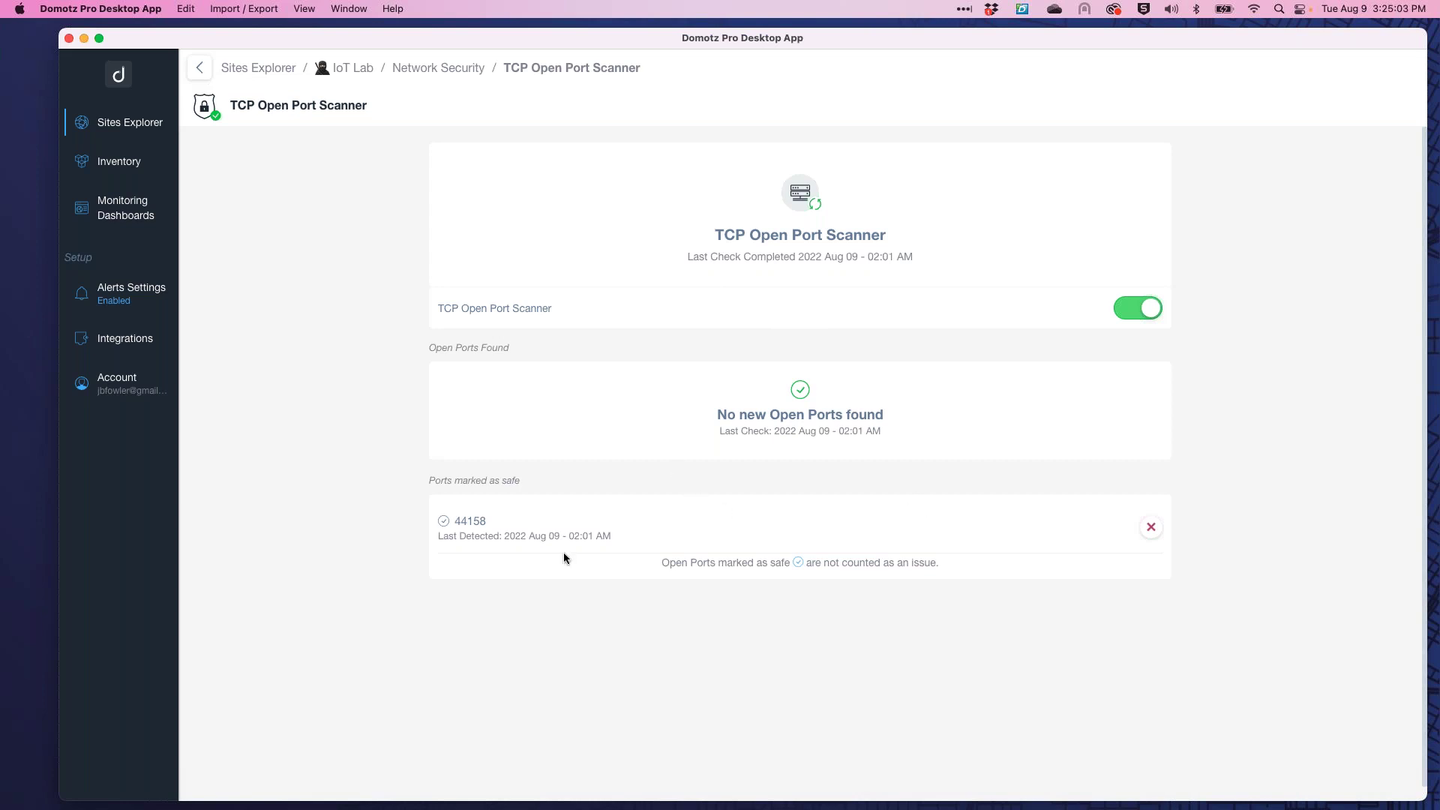
left_click_drag(460, 521, 502, 529)
left_click(492, 520)
left_click_drag(454, 480, 518, 478)
left_click(461, 73)
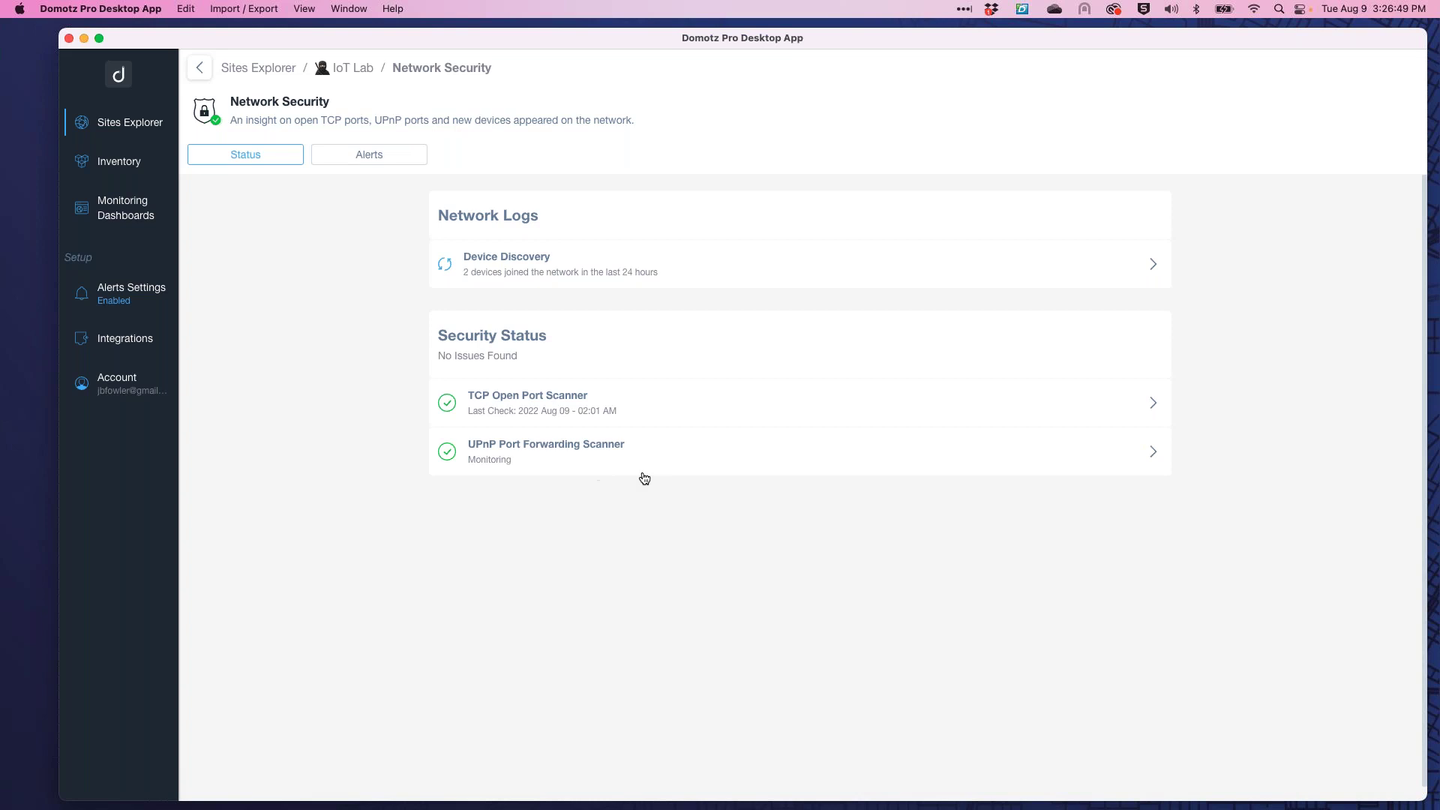
Check the IoT Lab's UPnP Port Forwarding Scanner page, and return to the overview of all sites.
left_click(744, 453)
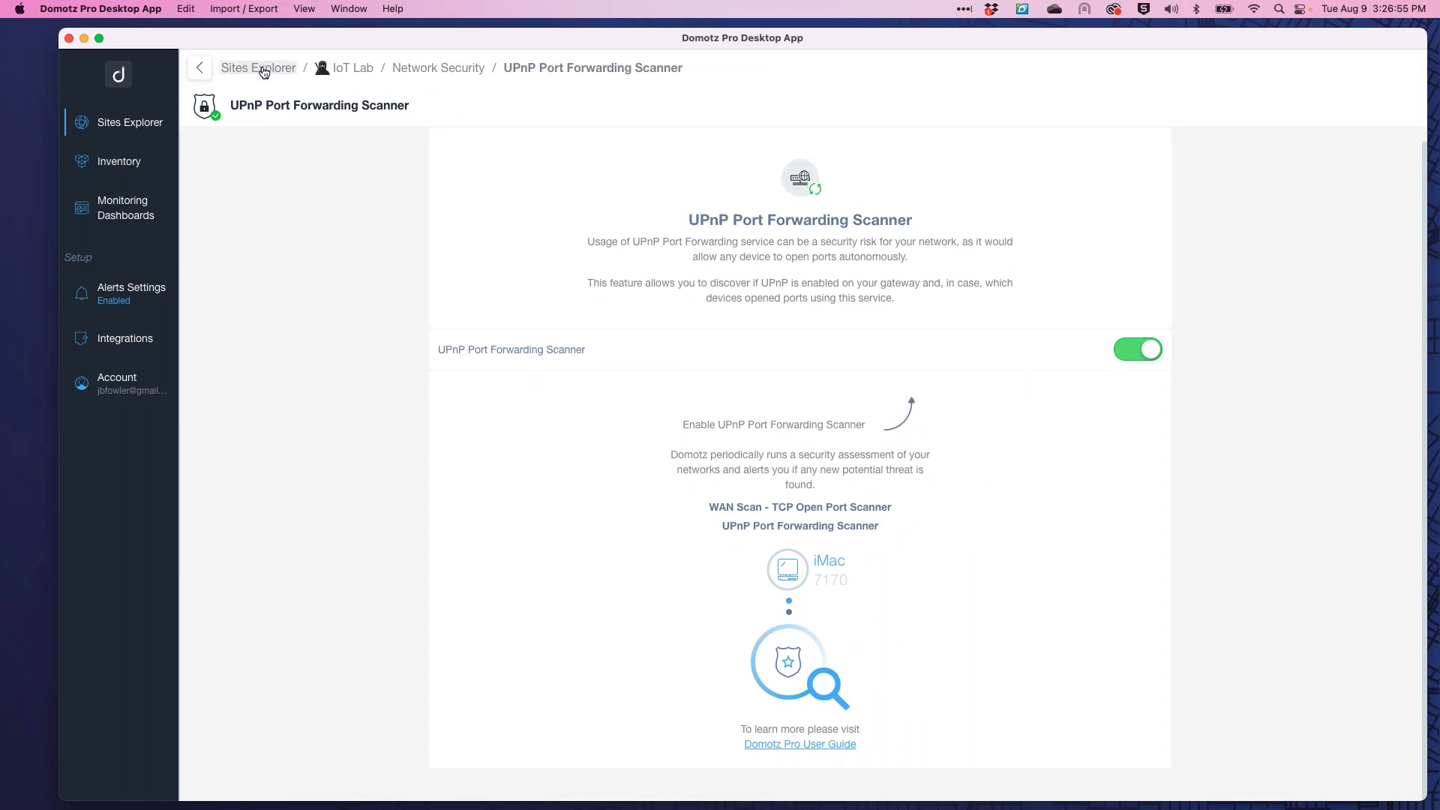
left_click(225, 67)
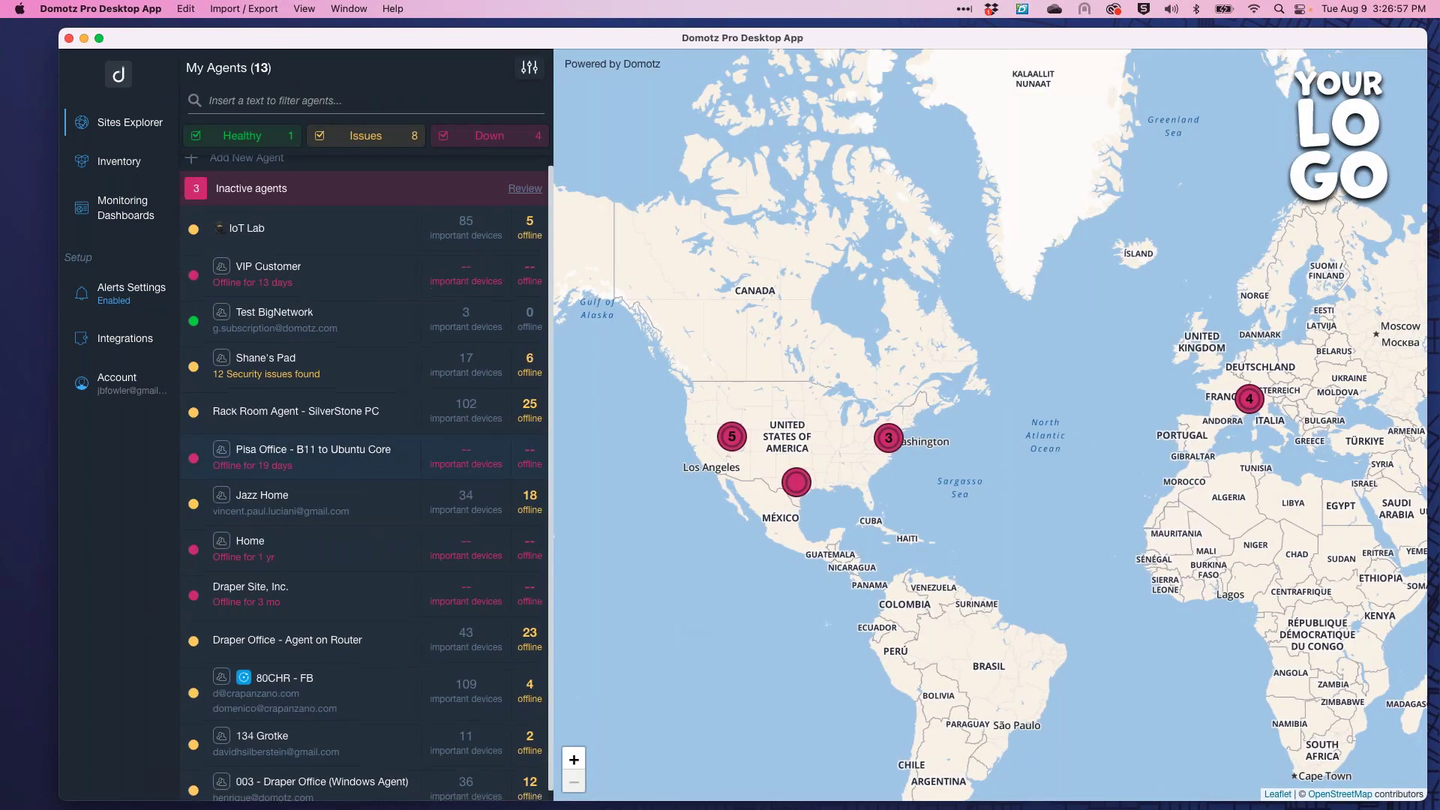
Open the UPnP Port Forwarding Scanner results of the site flagged with 12 security issues.
left_click(284, 361)
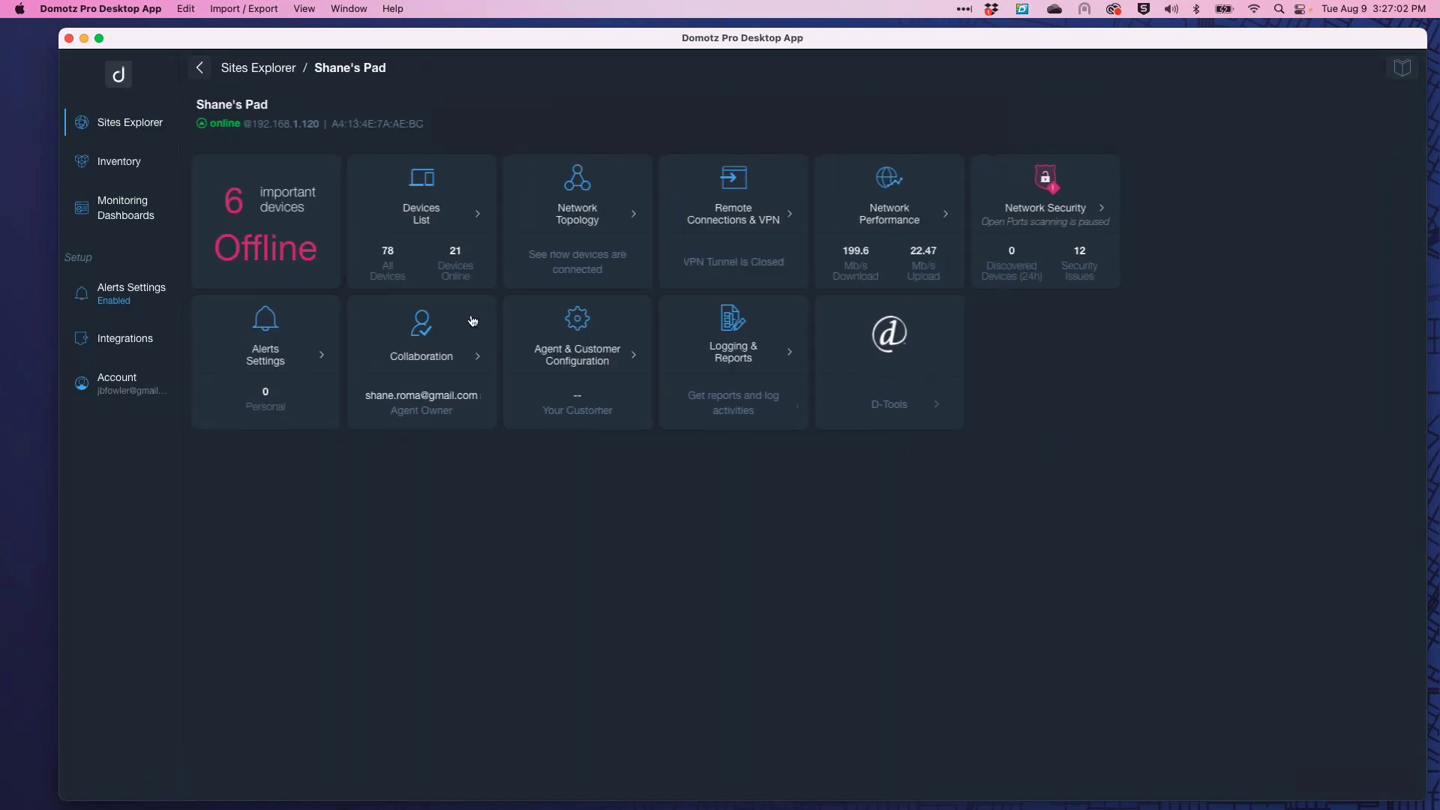
left_click(1056, 207)
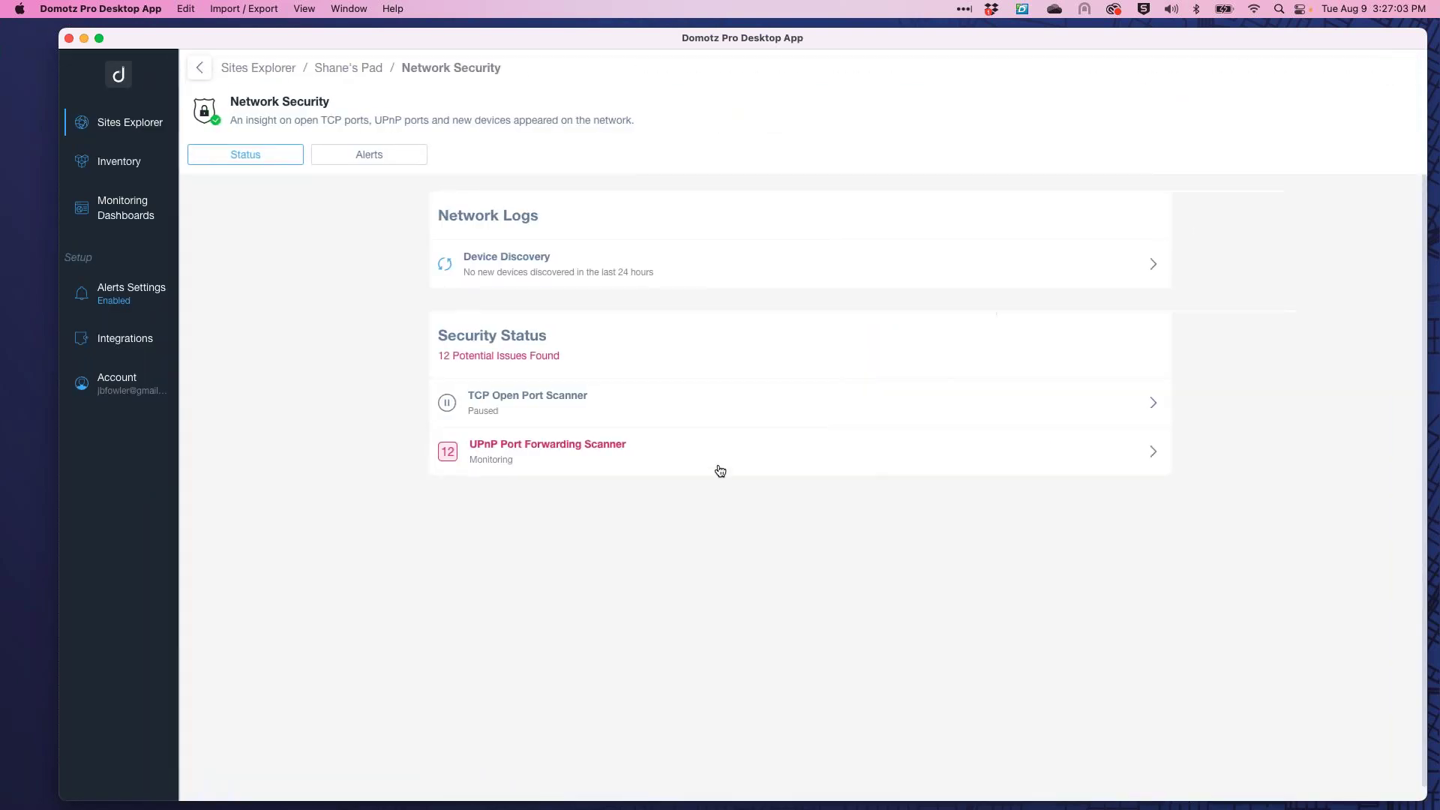
left_click(691, 447)
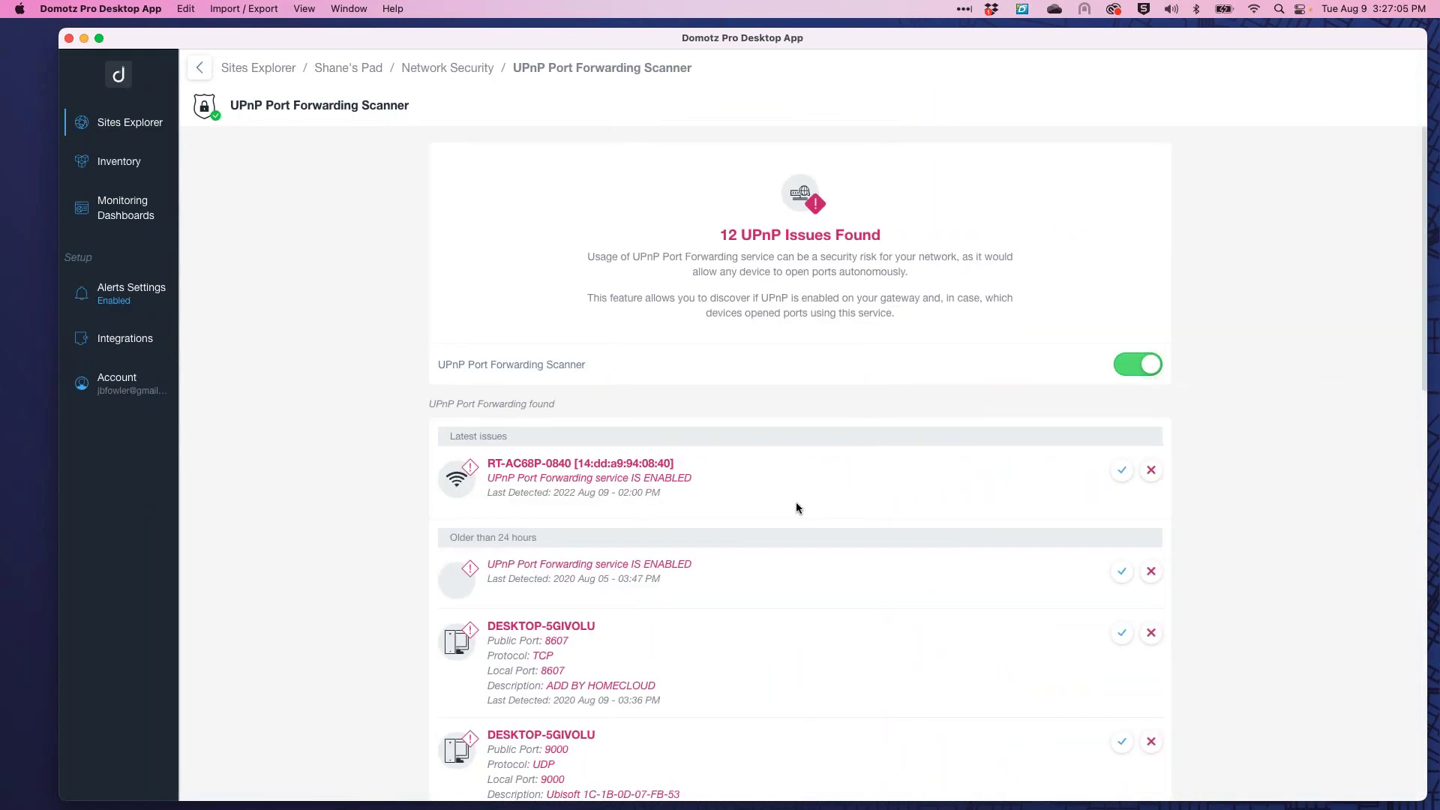
Examine the list of UPnP port forwarding issues, including each device's public port, protocol, local port, description and last detection date.
scroll(796, 503, "down", 5)
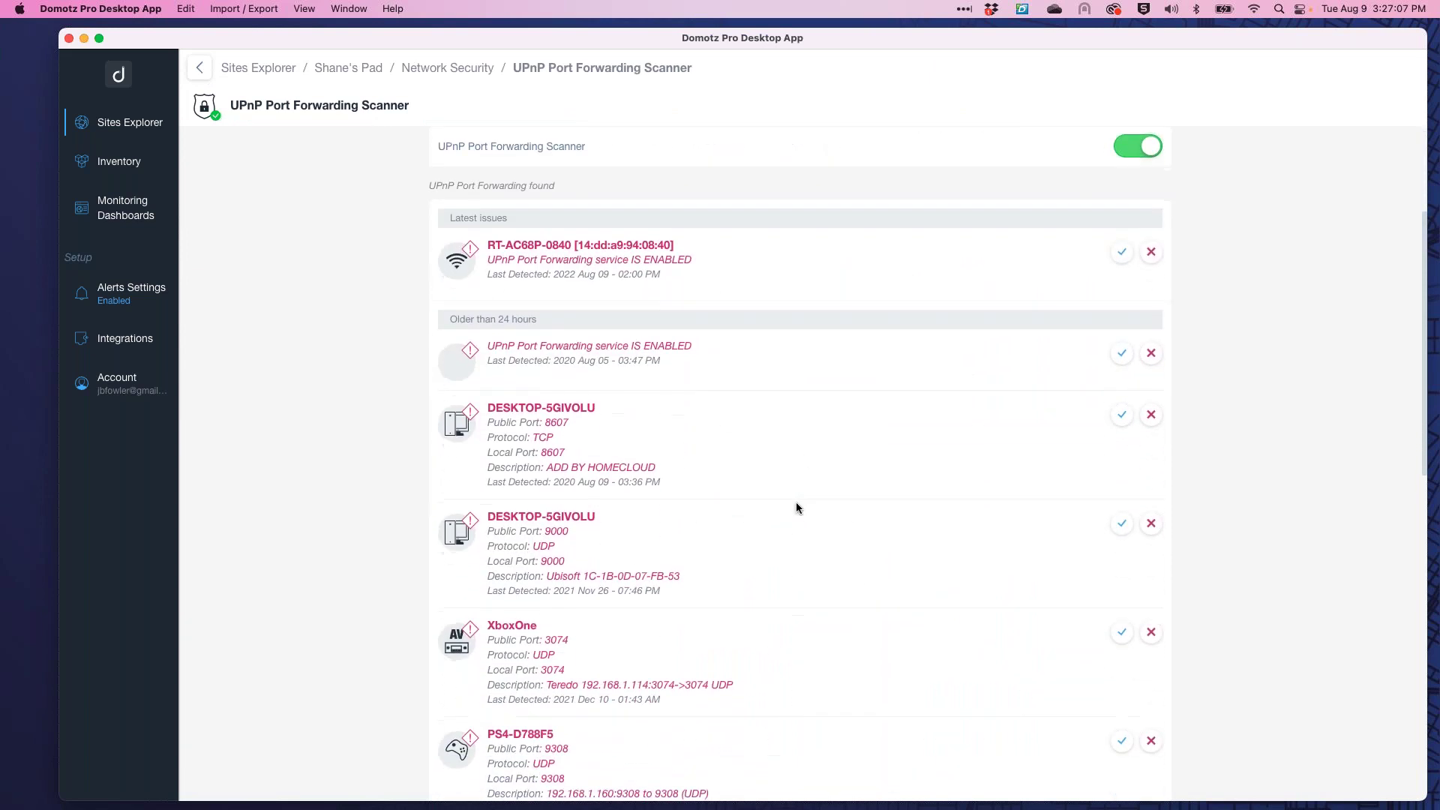
scroll(795, 502, "down", 1)
left_click_drag(509, 300, 562, 319)
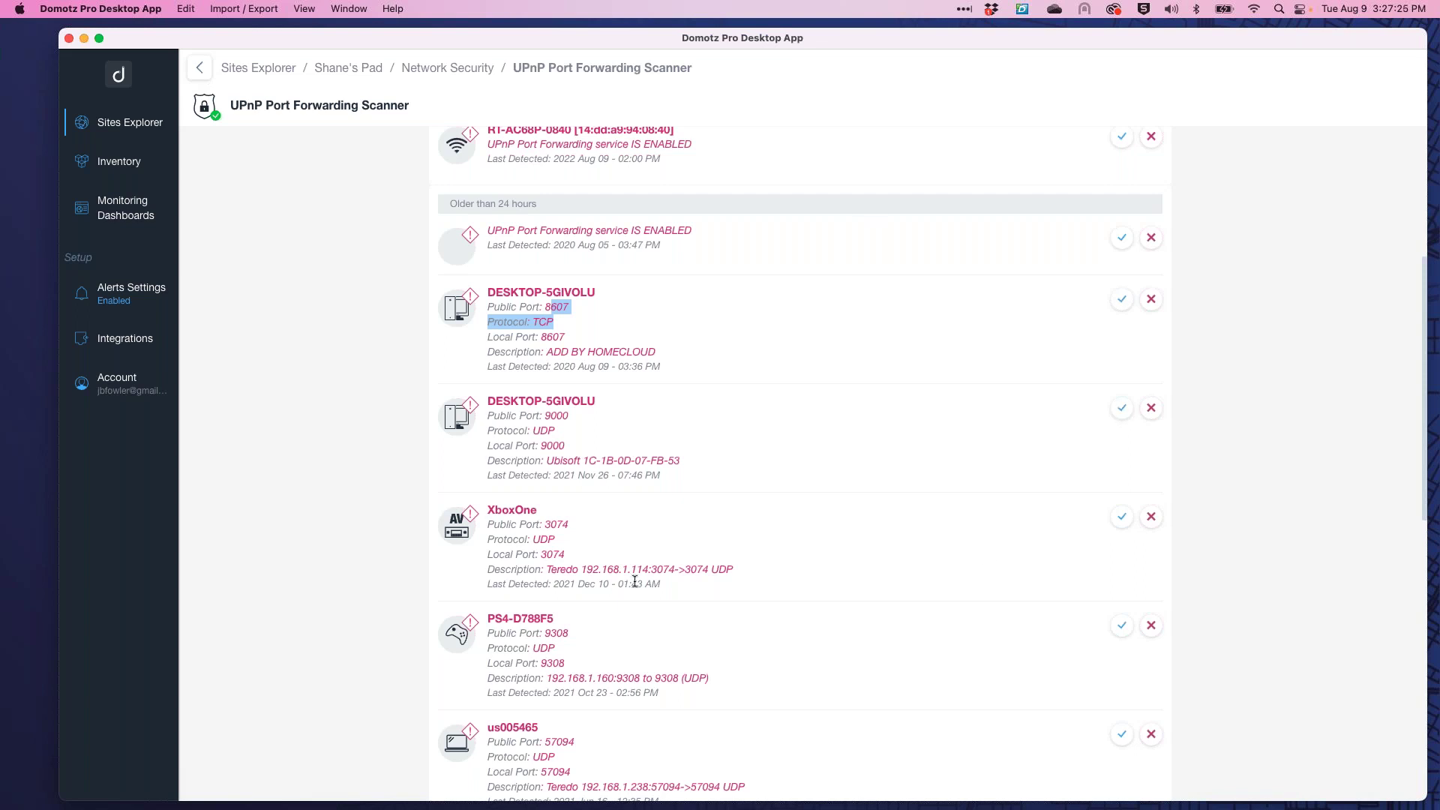
scroll(634, 581, "down", 1)
left_click_drag(501, 468, 565, 484)
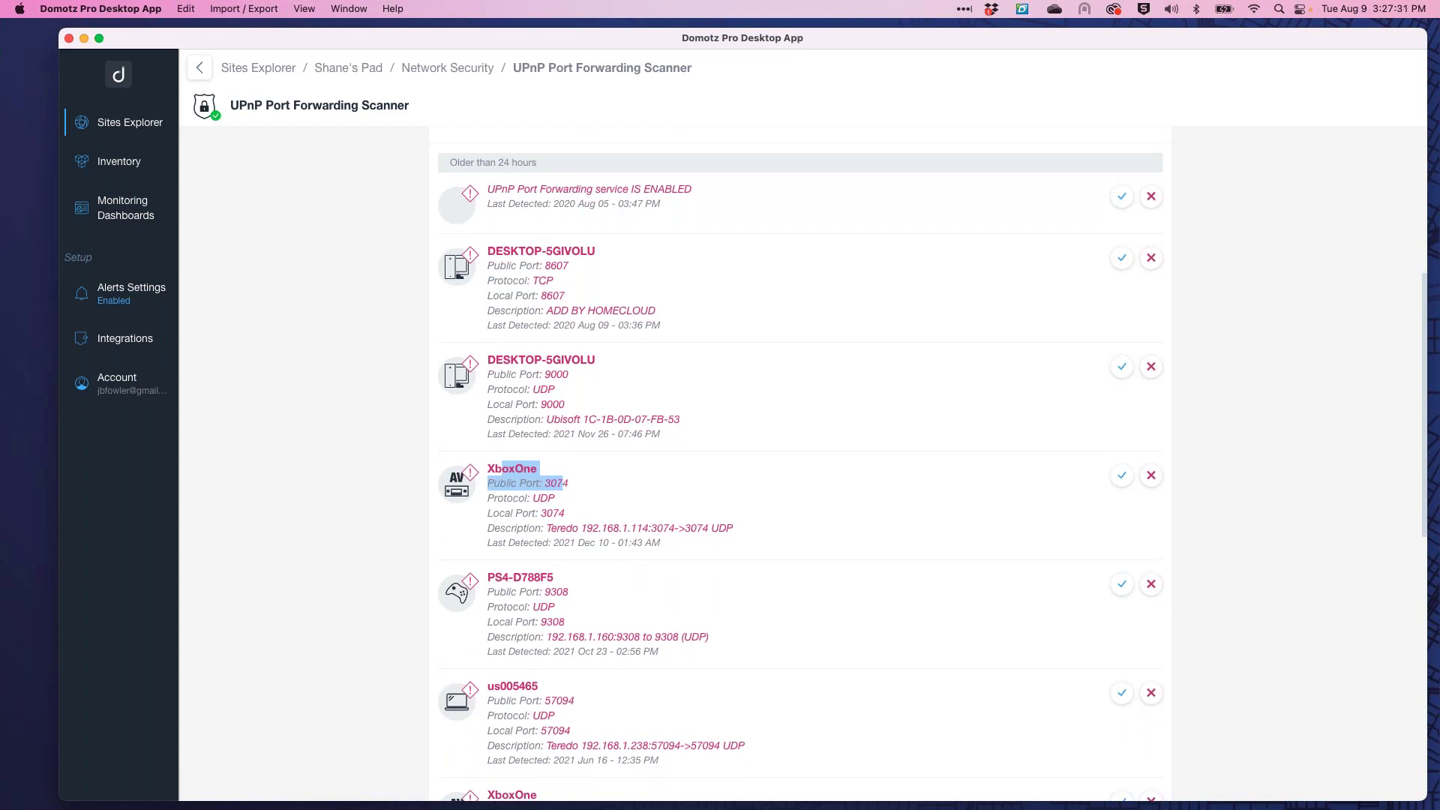
scroll(800, 465, "down", 10)
scroll(800, 465, "down", 3)
scroll(799, 465, "up", 6)
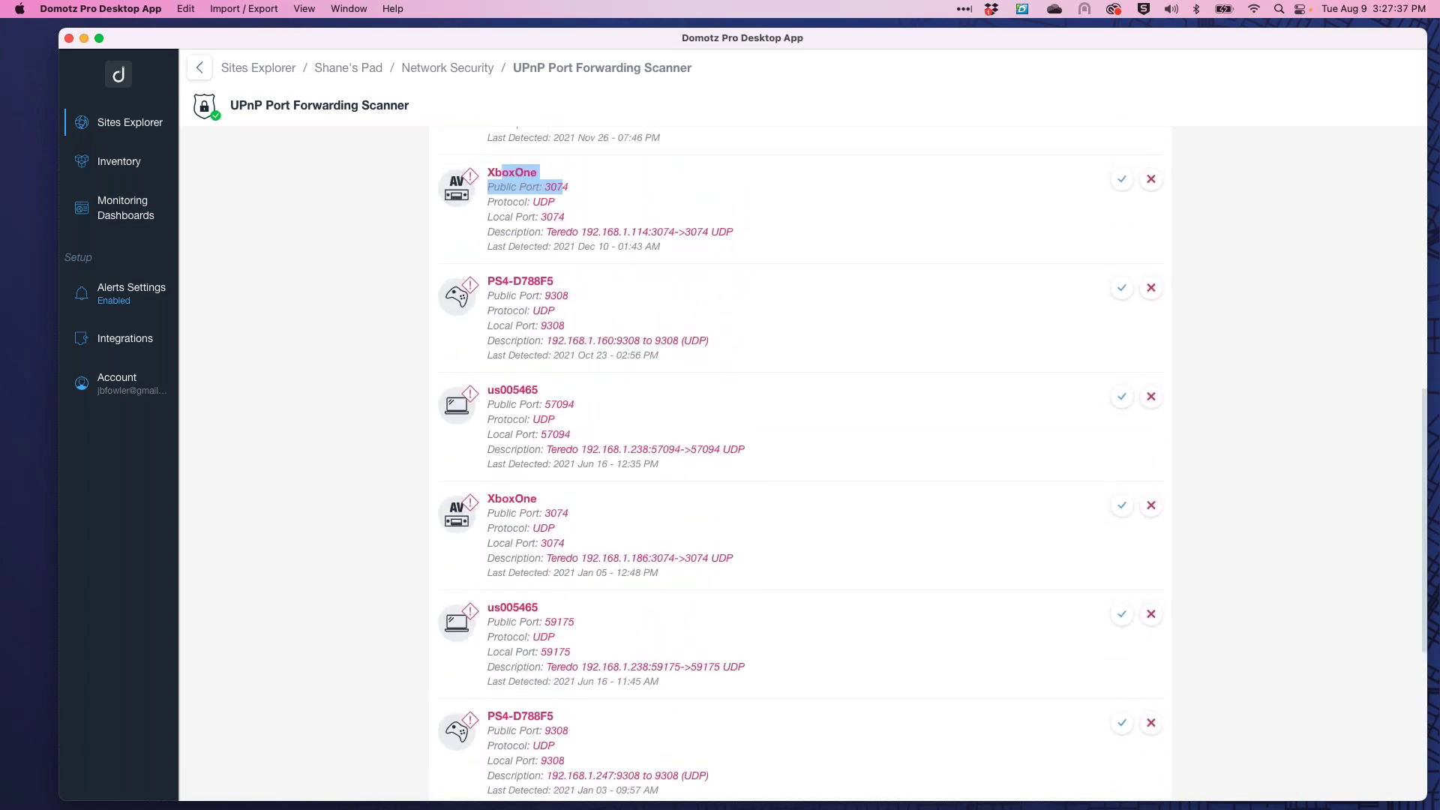
scroll(800, 465, "down", 5)
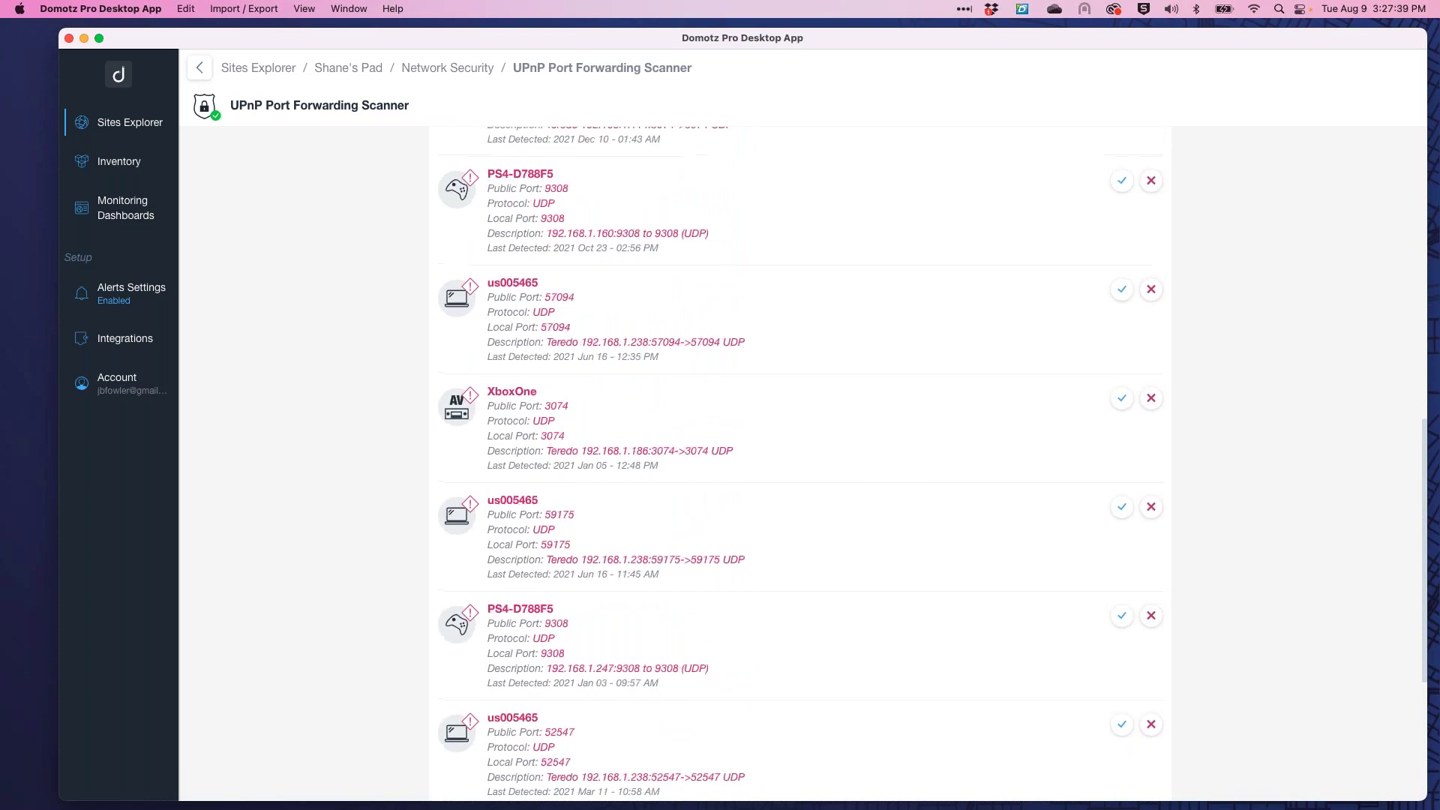
scroll(800, 465, "up", 15)
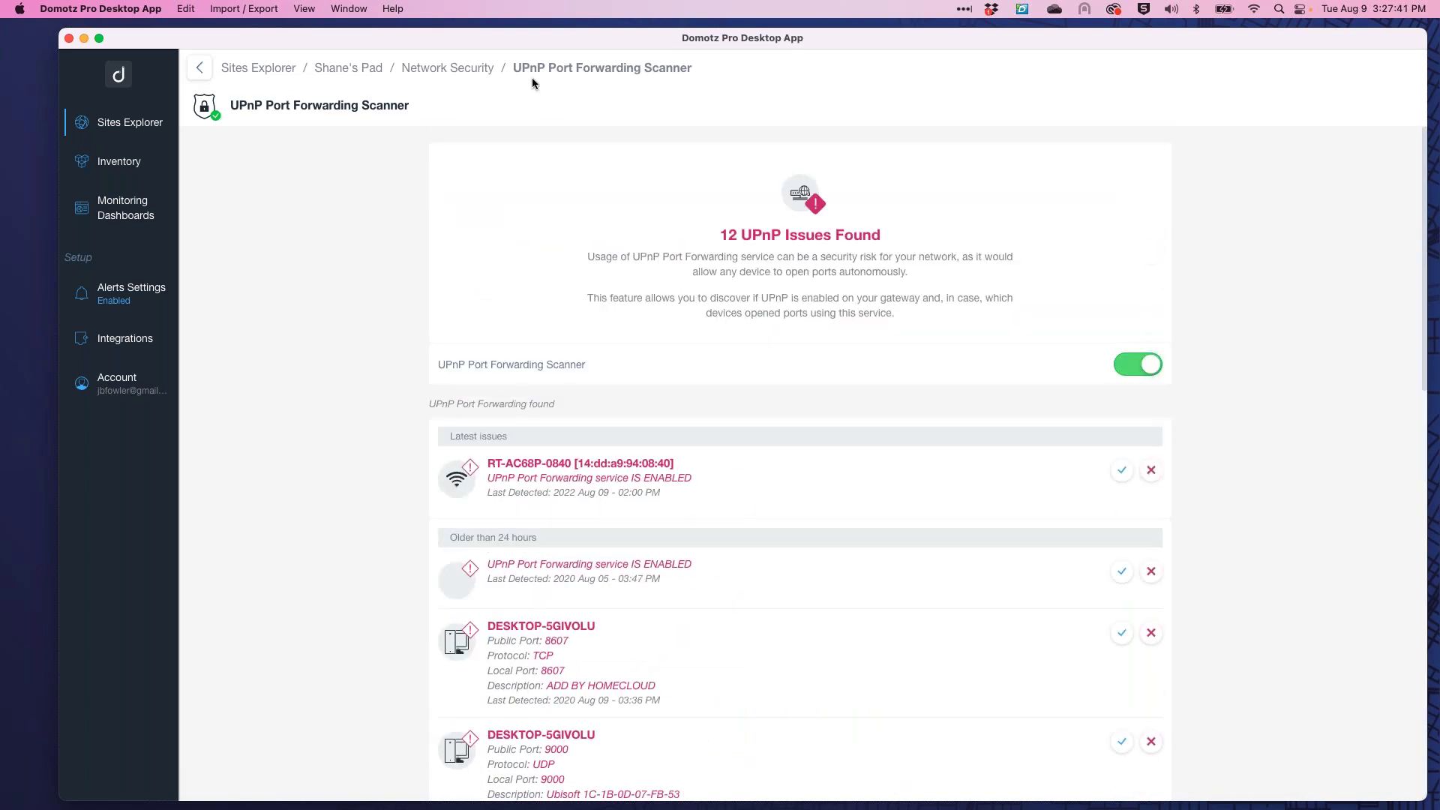
Leave this site's network security pages and open the IoT Lab site's device list.
left_click(453, 68)
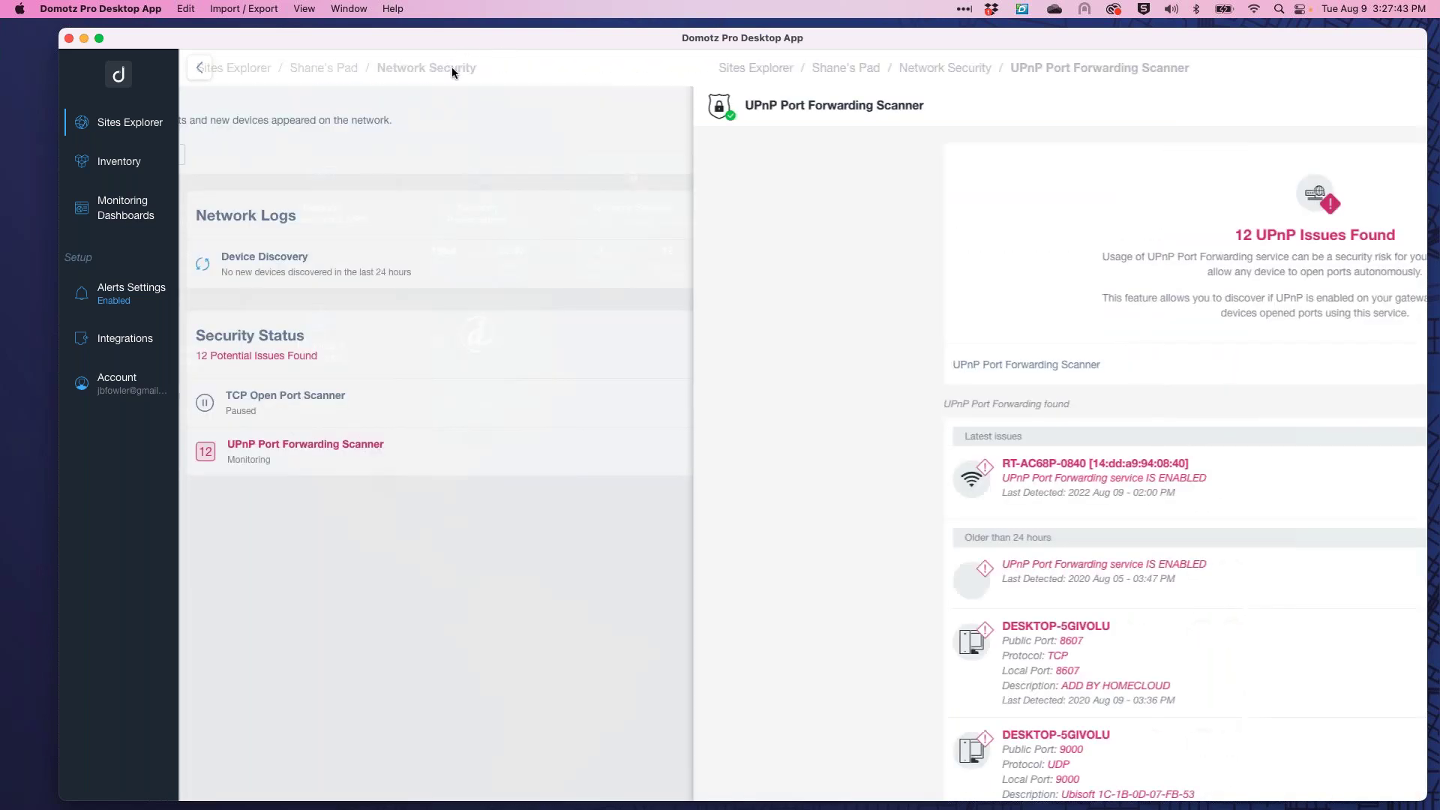
left_click(259, 68)
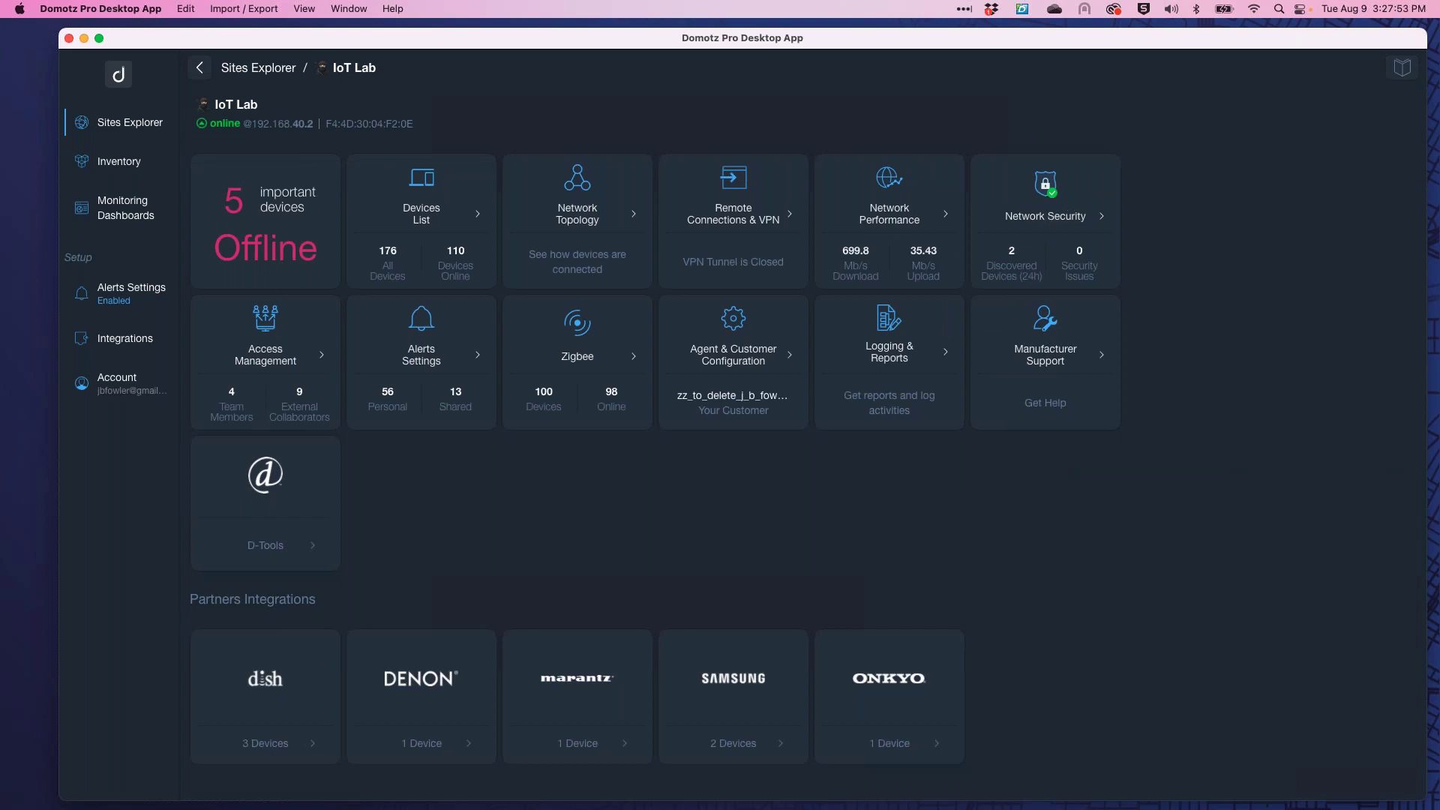
left_click(449, 218)
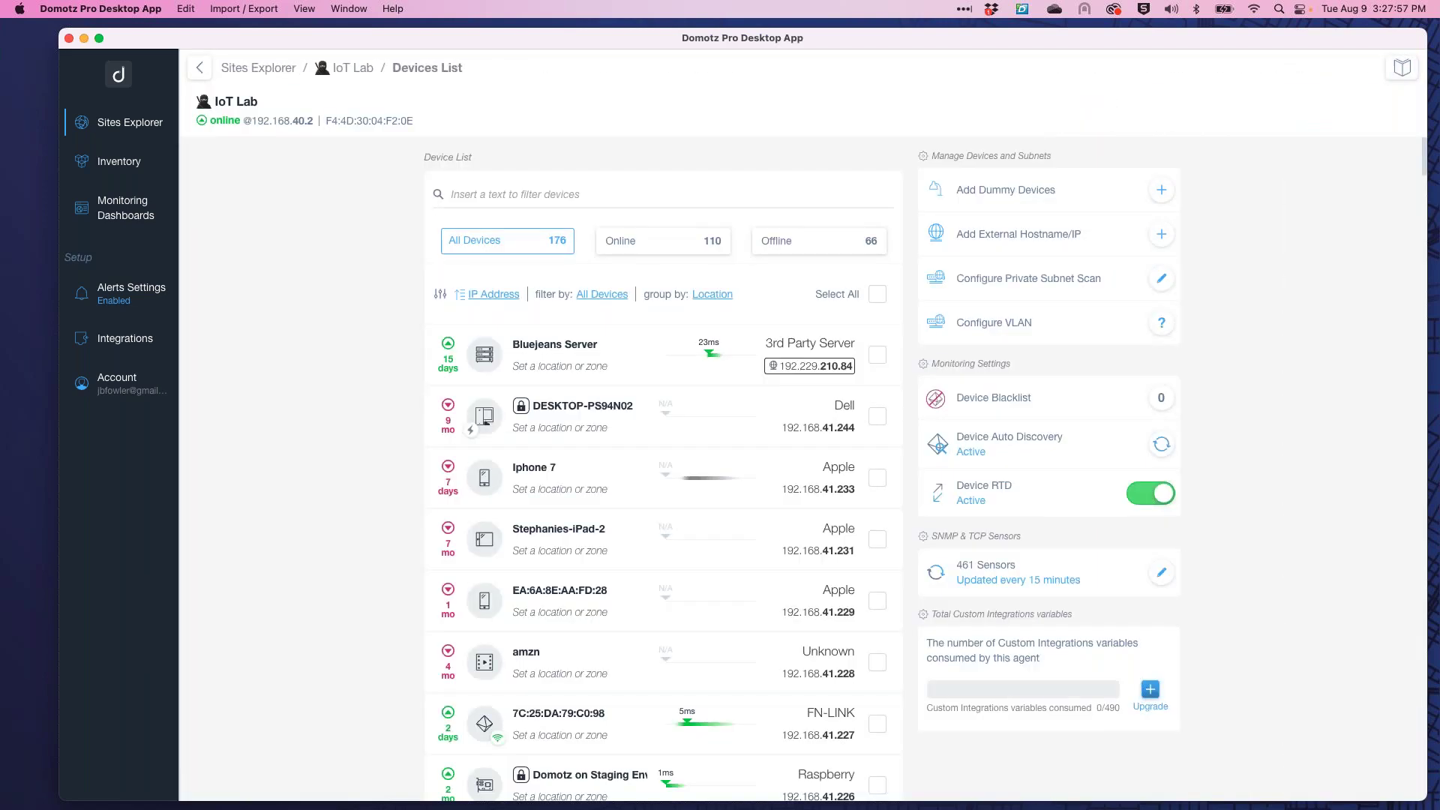
Open the North East Camera in the Front Porch group and show its available remote connections.
scroll(525, 375, "down", 10)
scroll(663, 465, "down", 15)
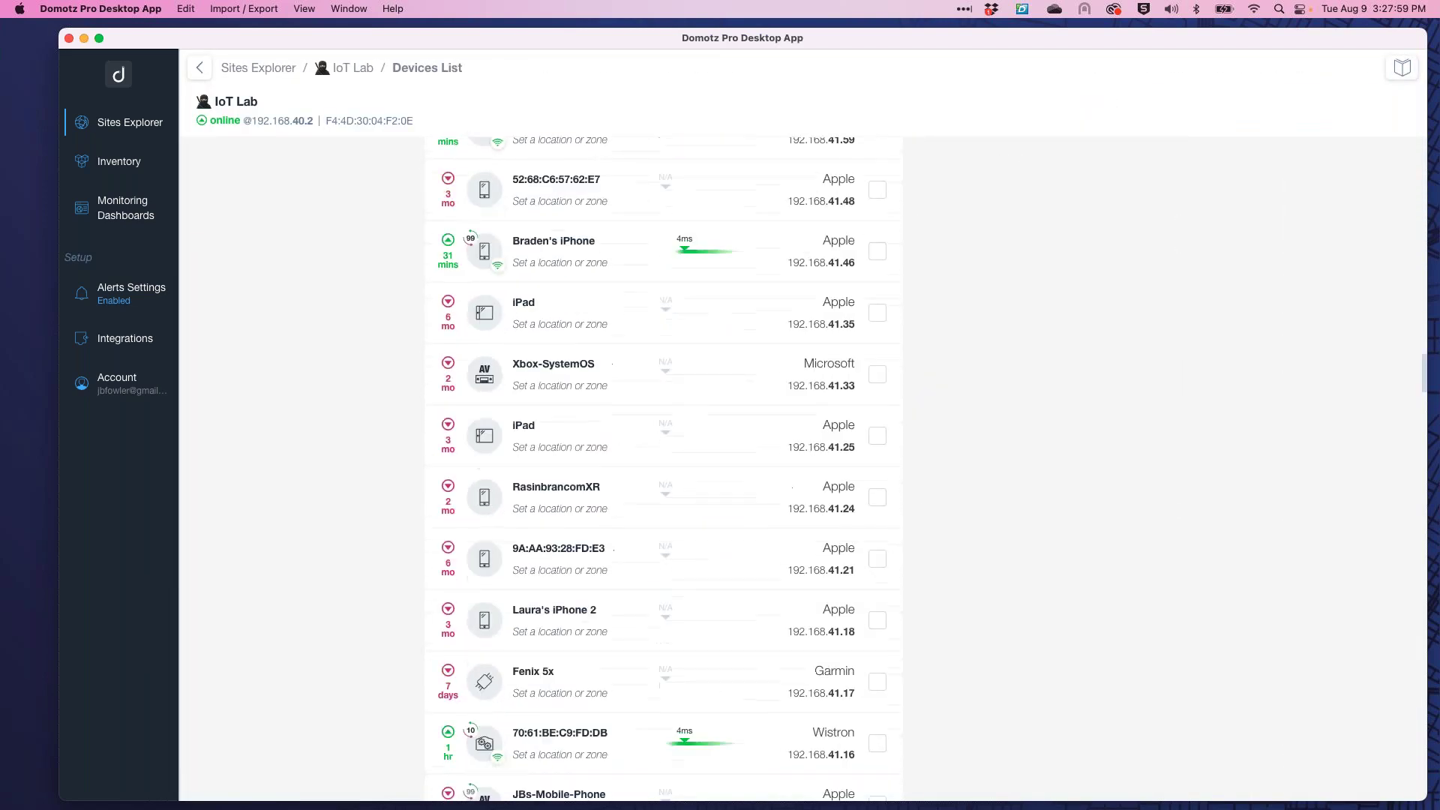
scroll(587, 330, "down", 6)
scroll(587, 330, "up", 4)
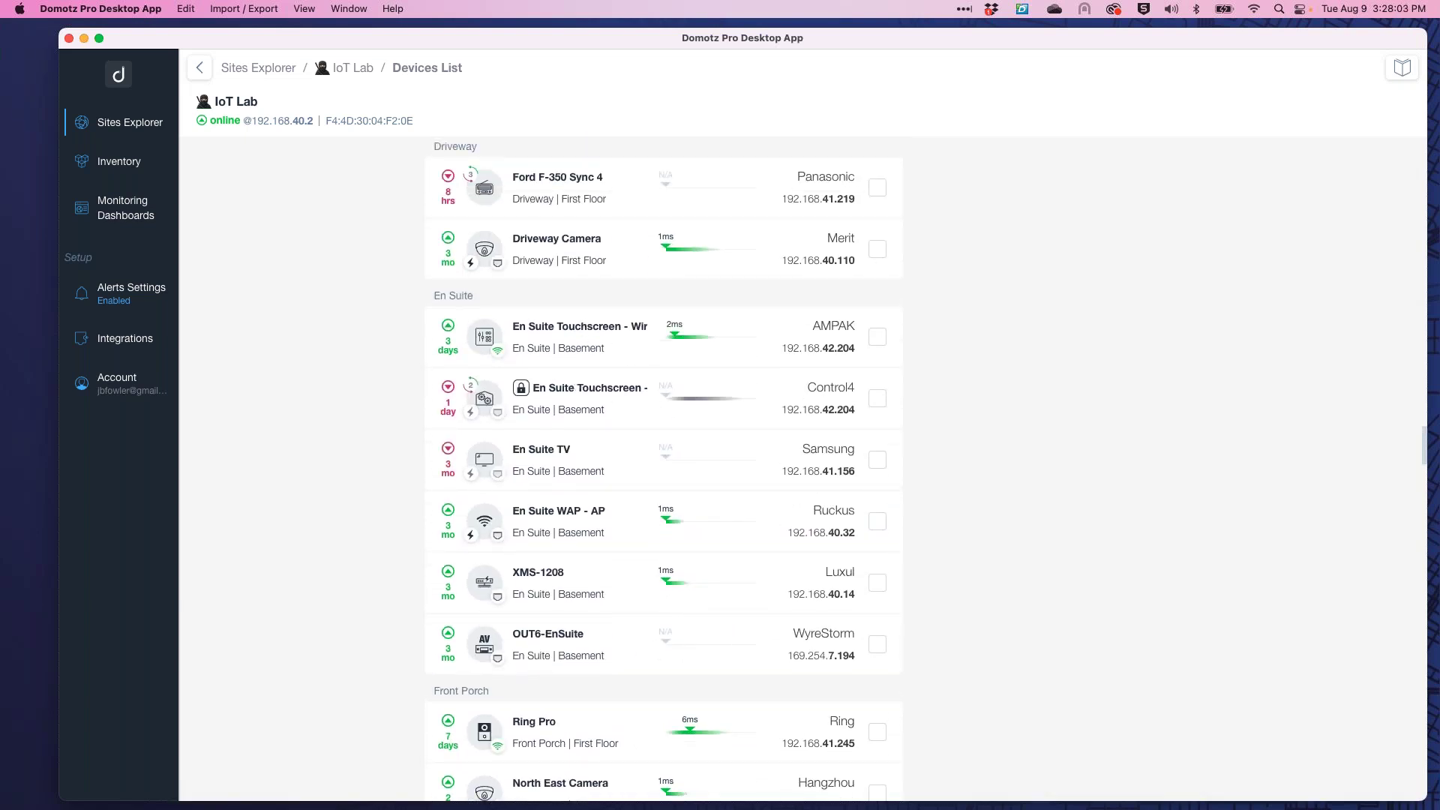
scroll(587, 330, "down", 3)
left_click(568, 616)
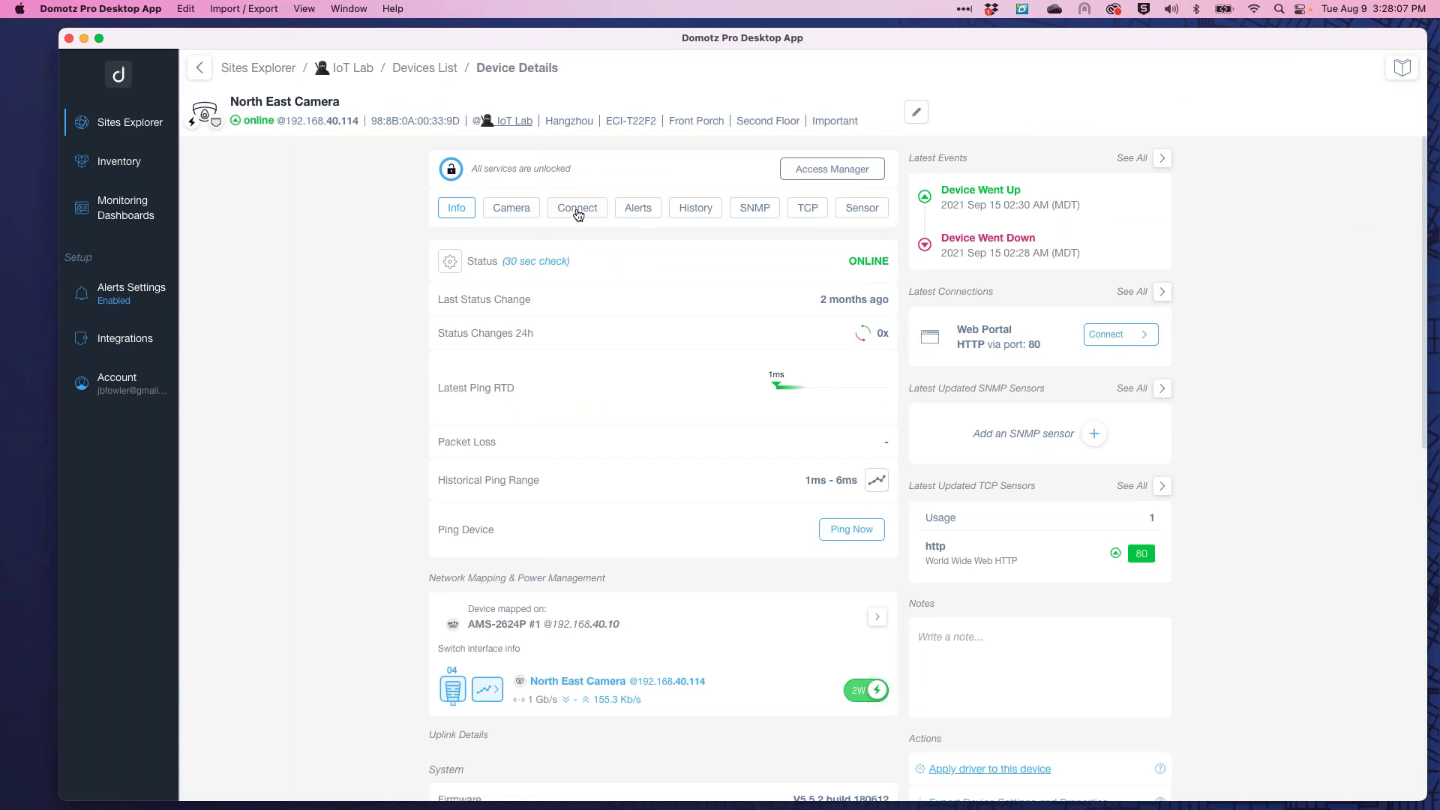
left_click(579, 214)
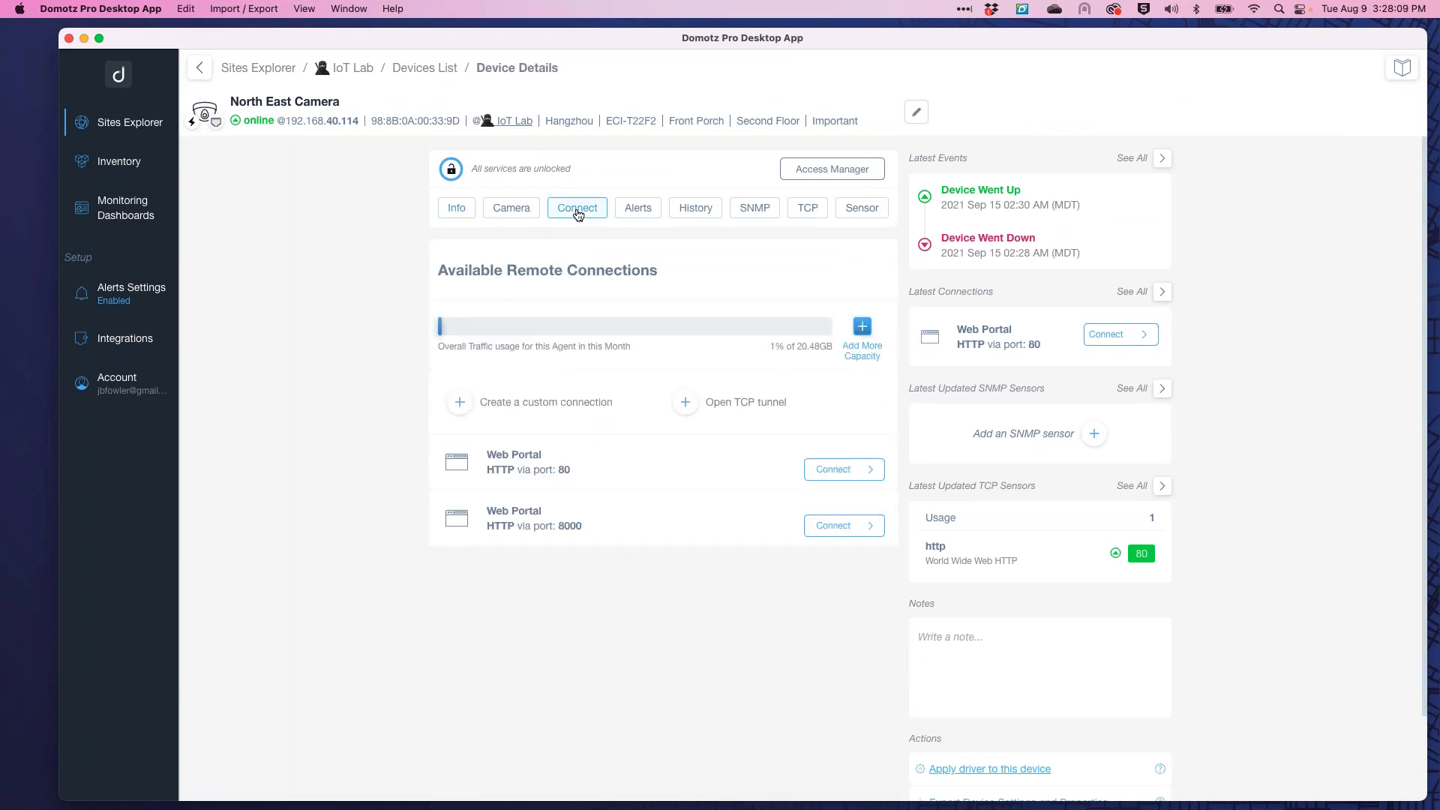
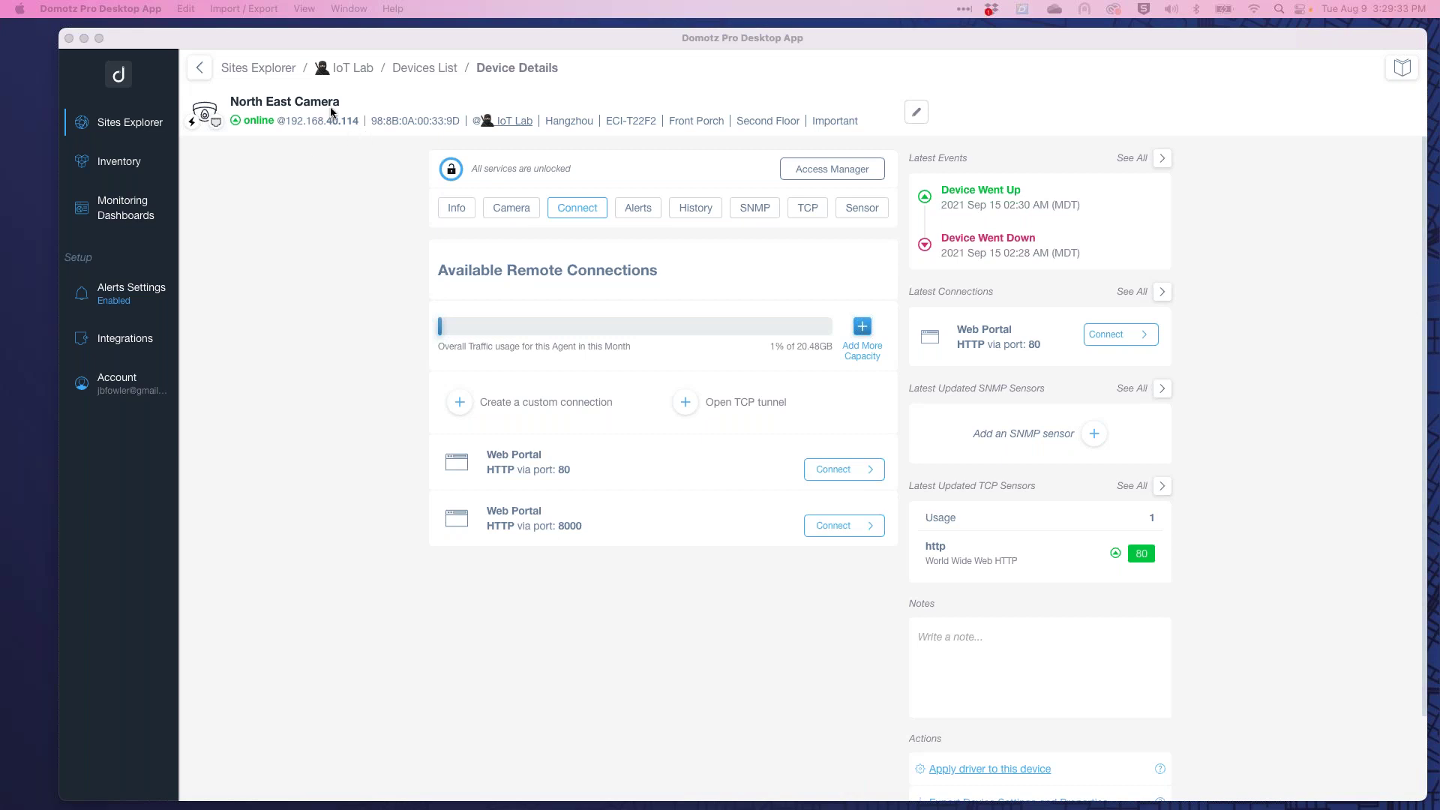
Return to the overview of all sites and explore the map's western US cluster down to the sites around Draper.
left_click(359, 68)
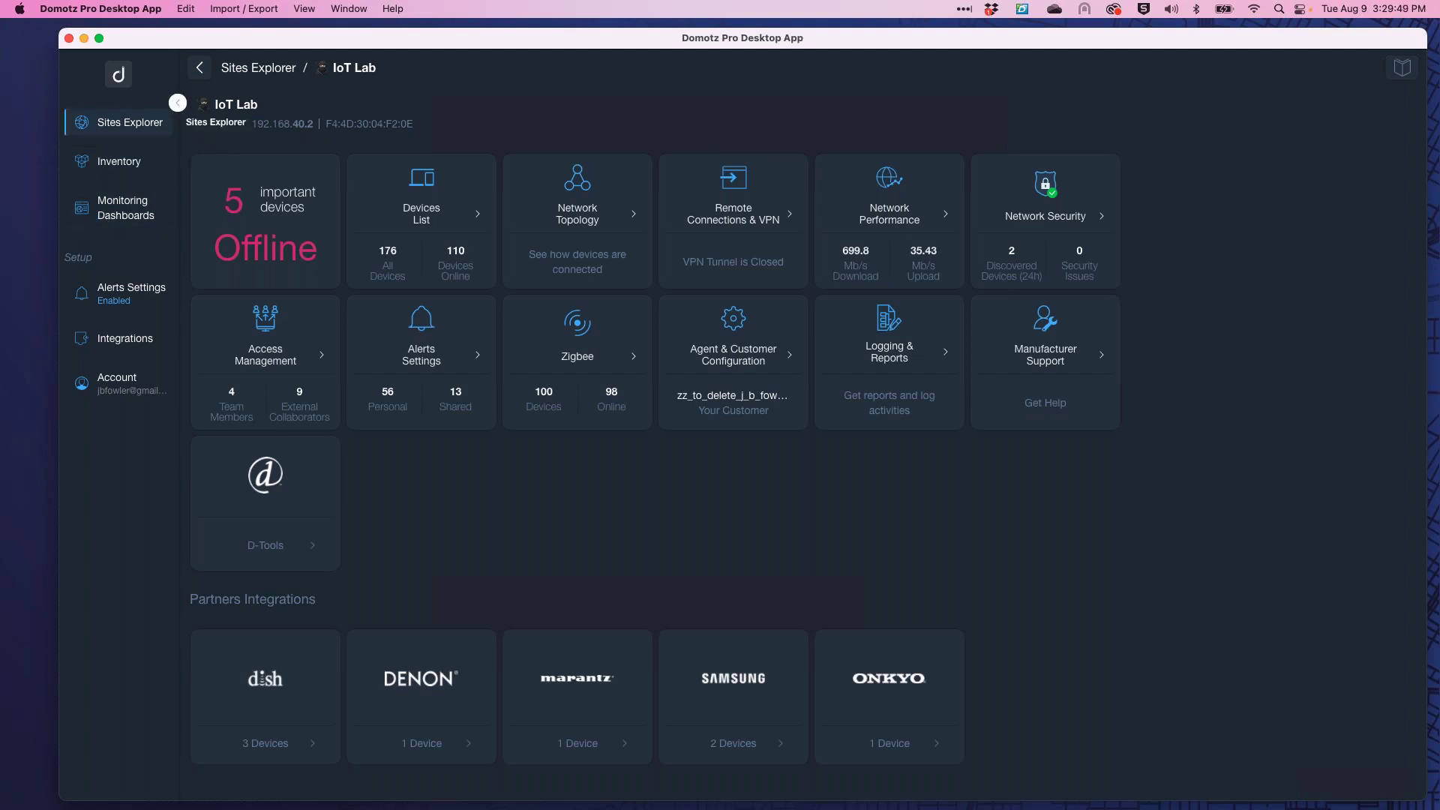
left_click(135, 126)
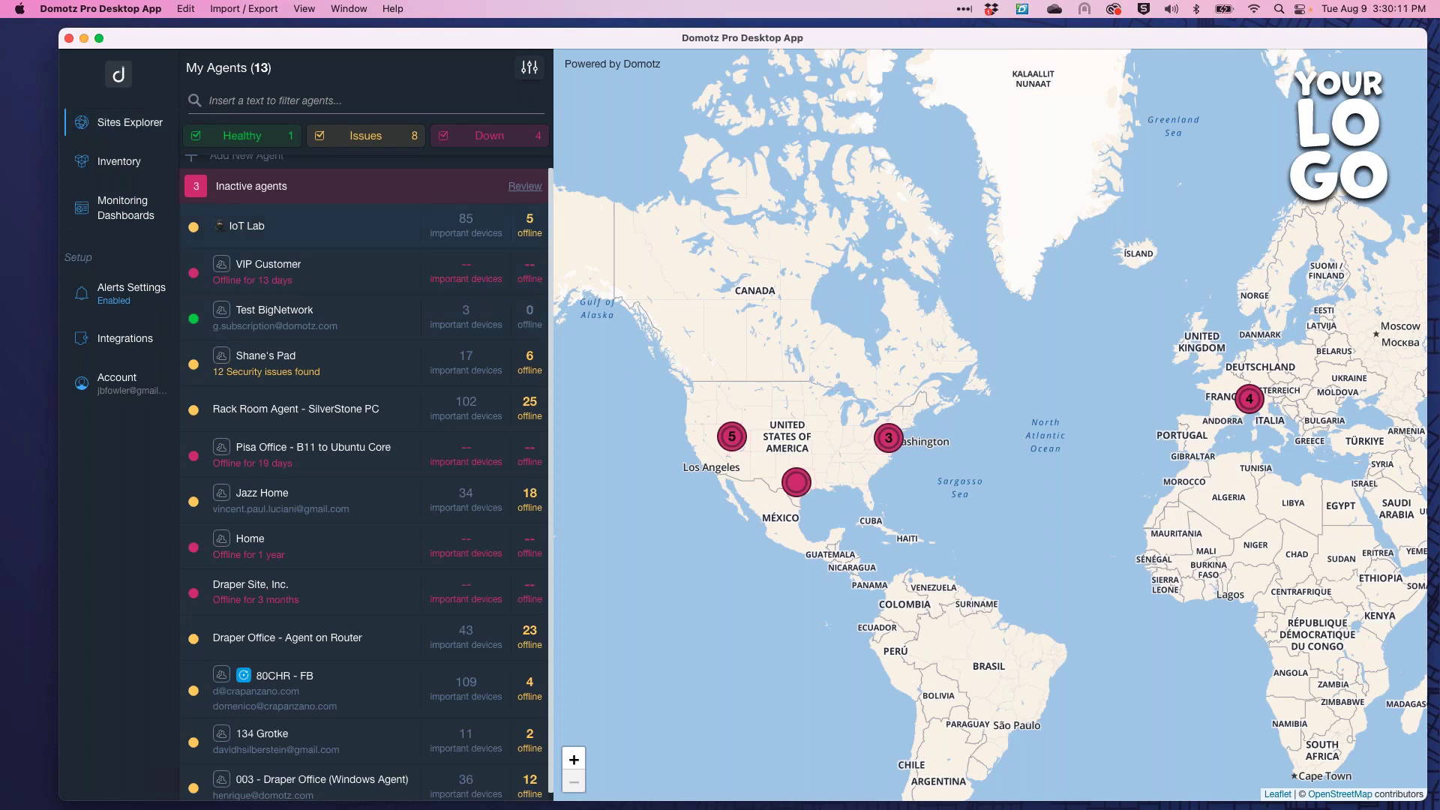
left_click(741, 437)
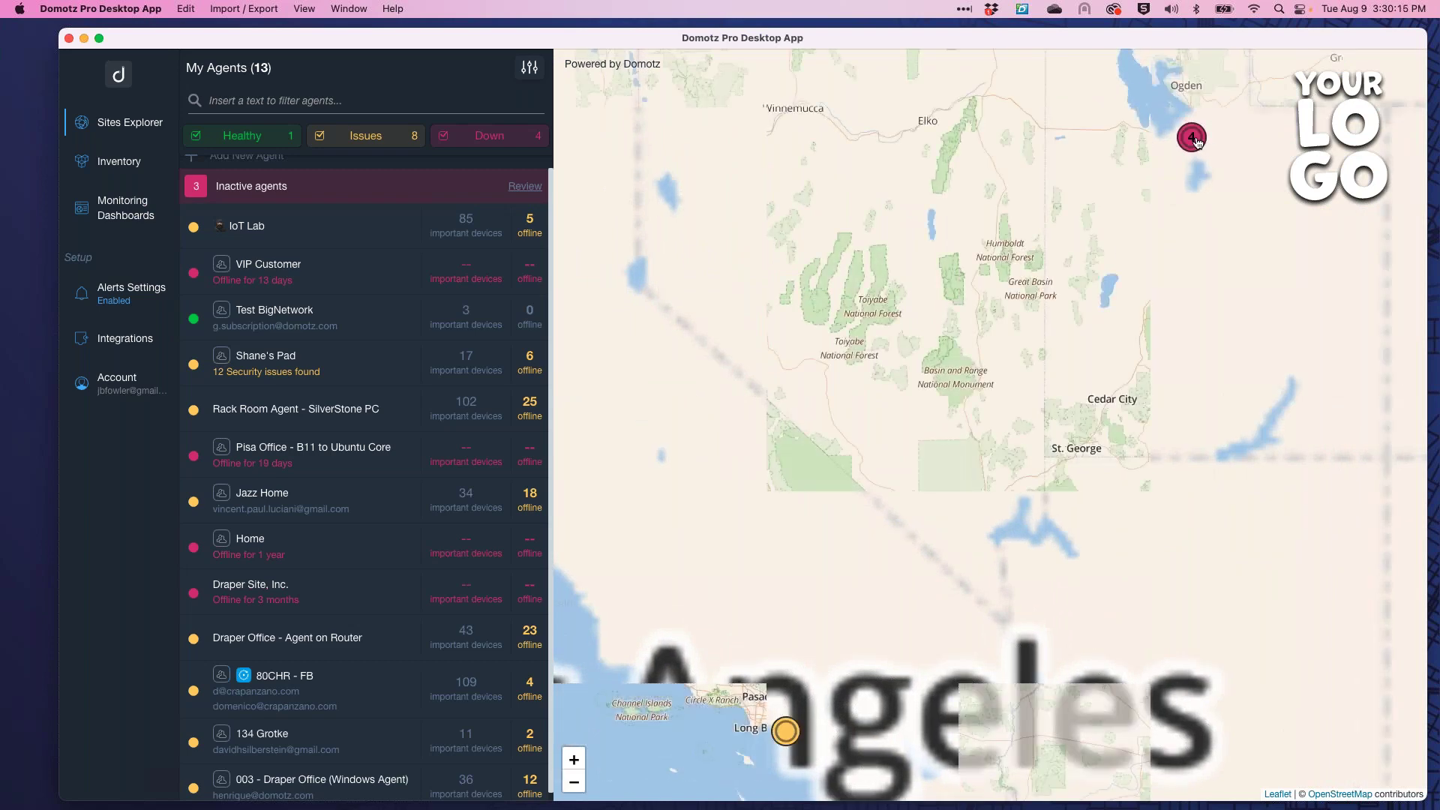
left_click(1194, 140)
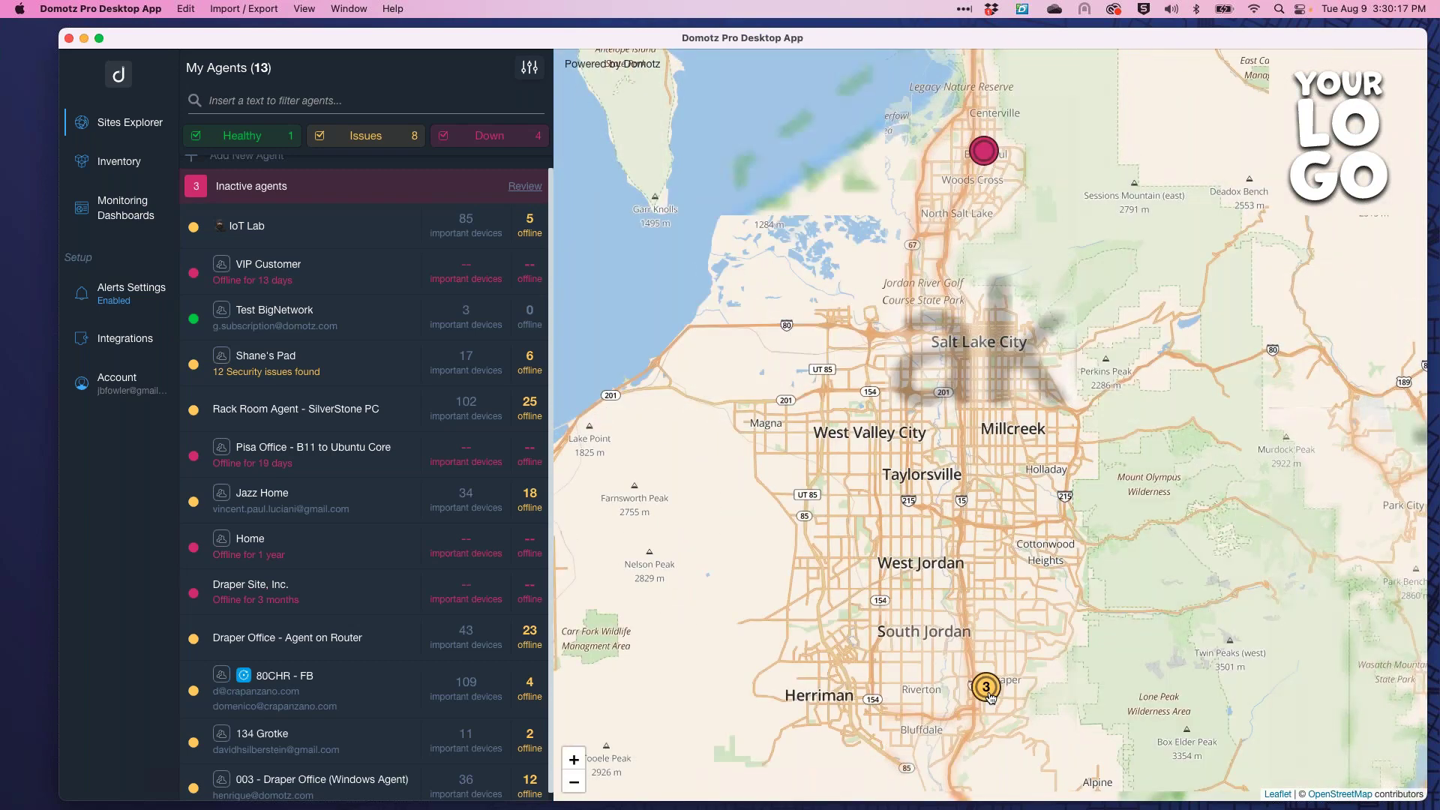
left_click(986, 688)
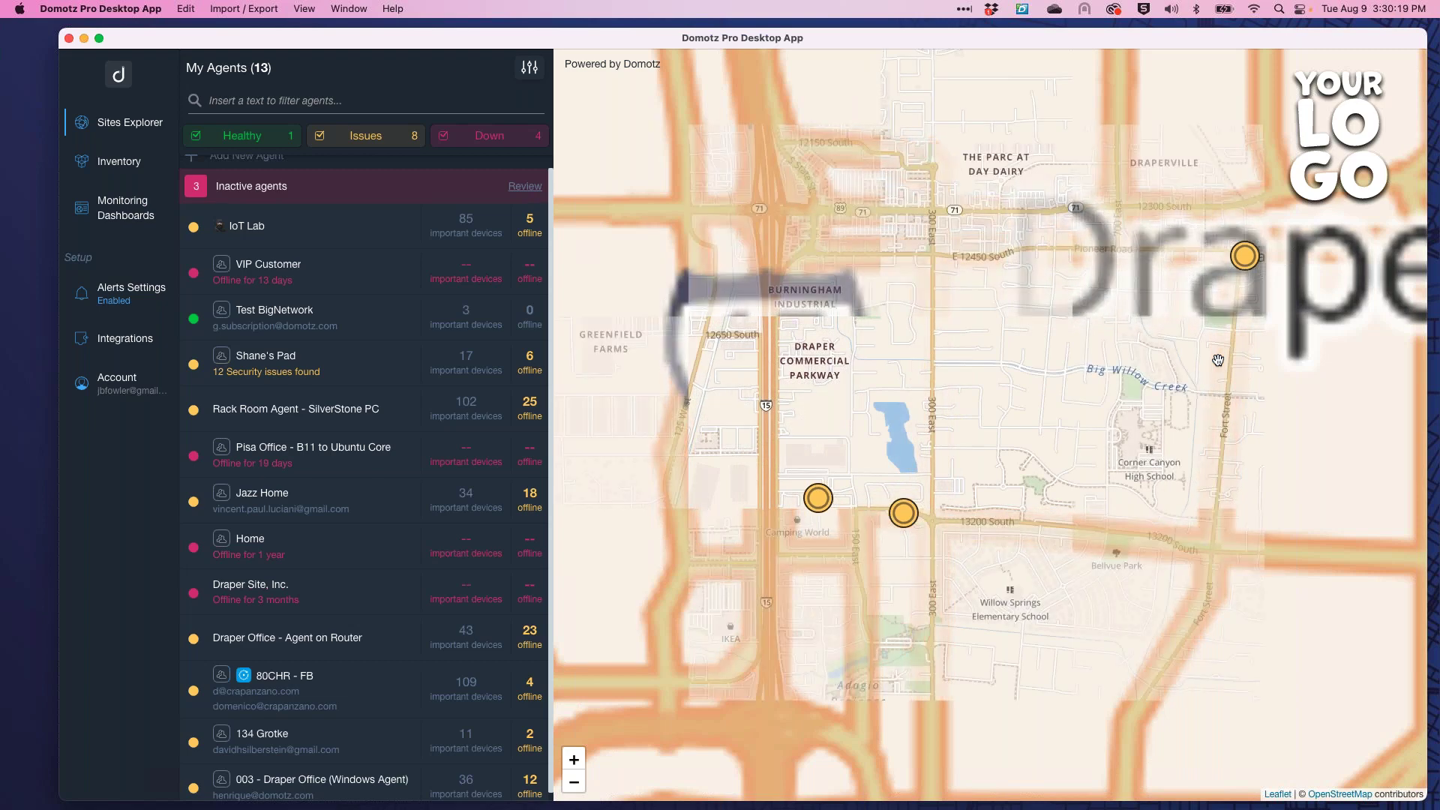
scroll(1218, 360, "down", 4)
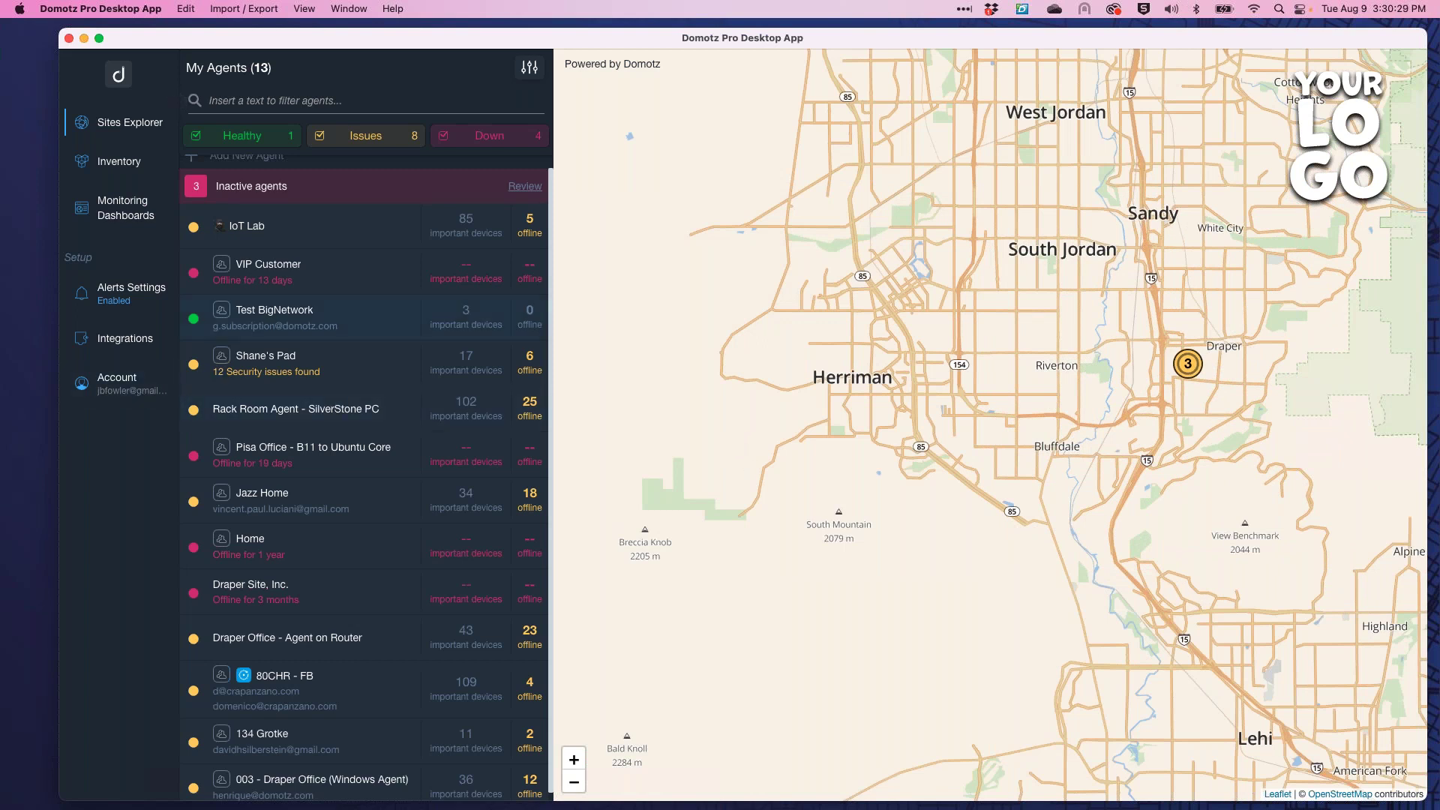
scroll(285, 261, "up", 1)
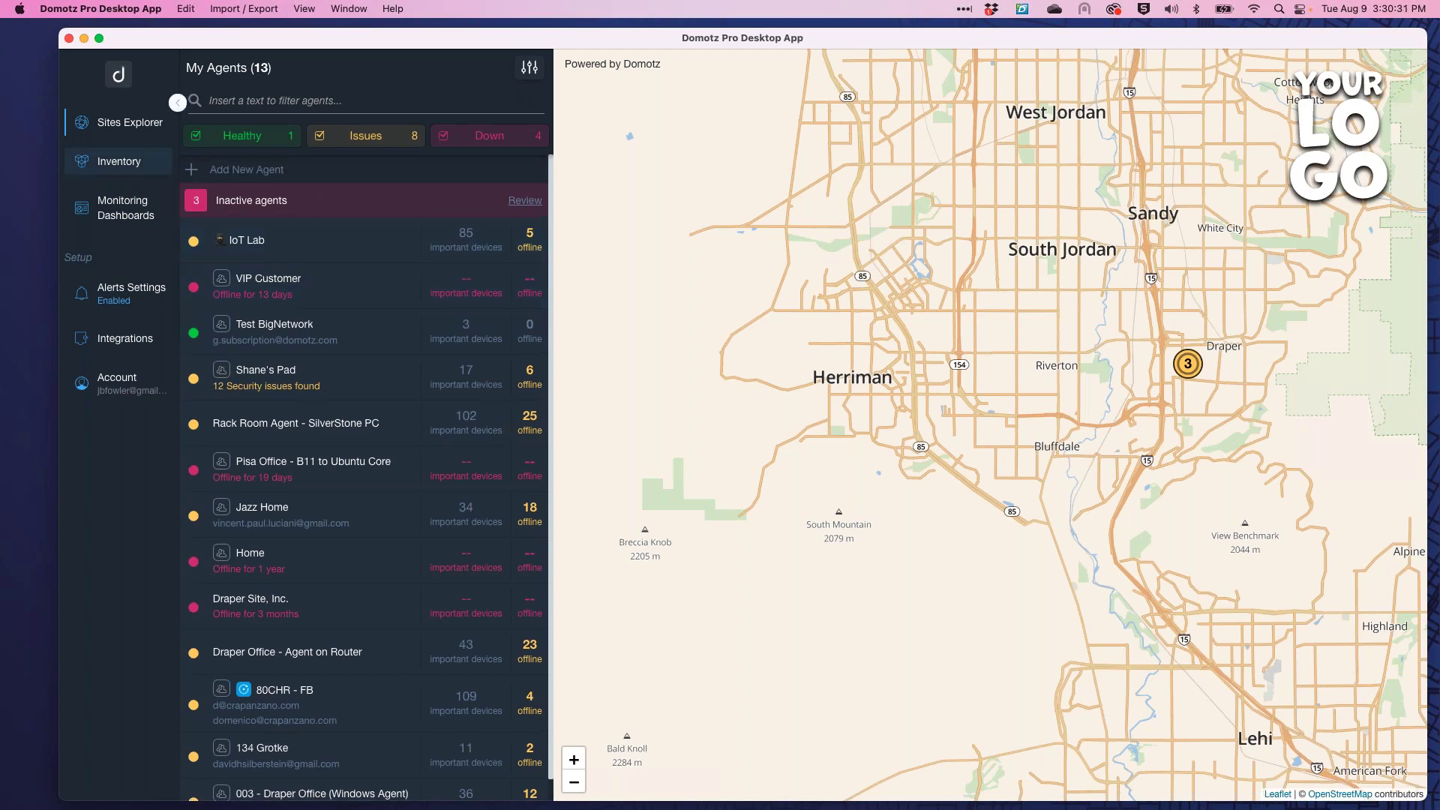
Open the Inventory of sites and review the table's columns through to License Owner and Actions.
left_click(153, 177)
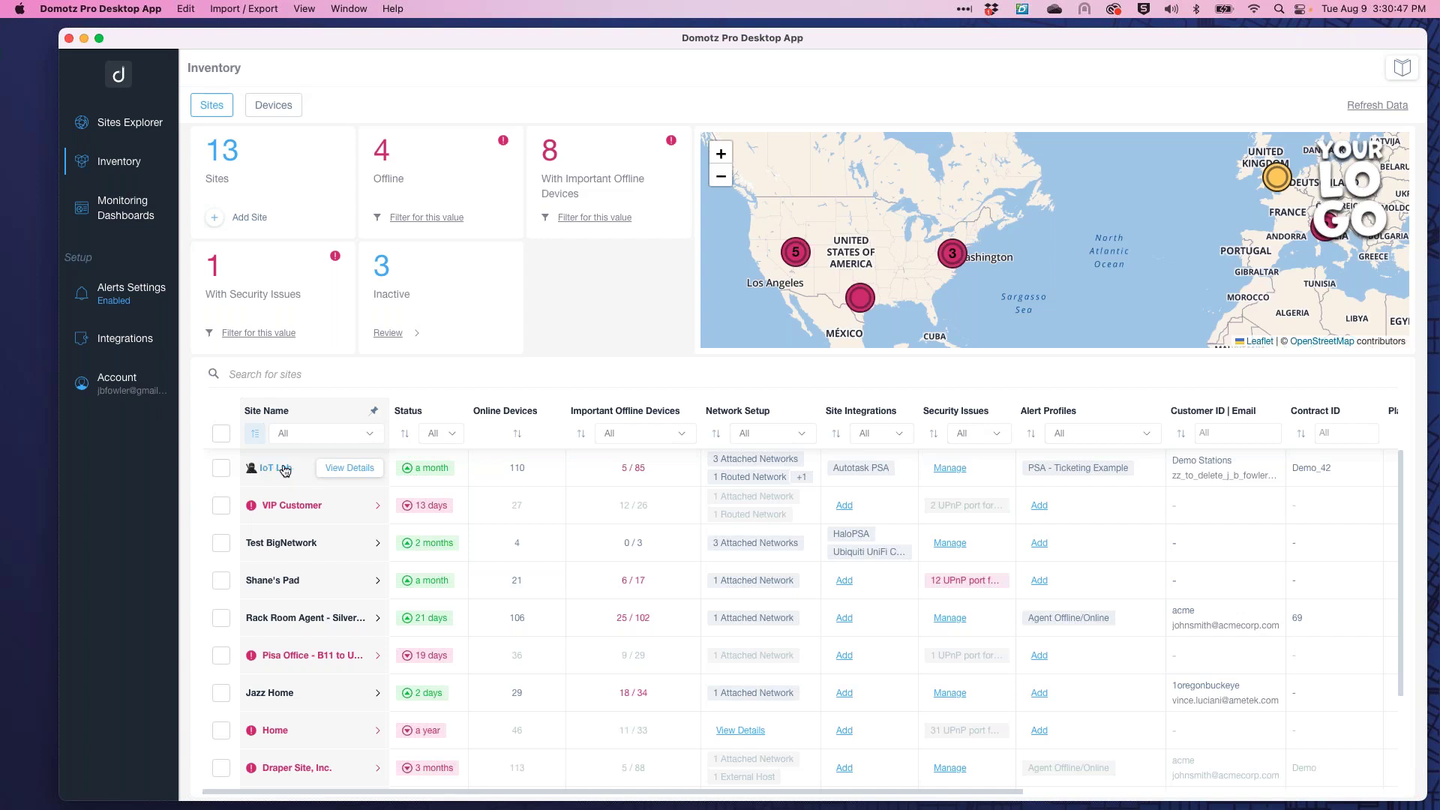
scroll(675, 470, "right", 3)
scroll(675, 471, "right", 5)
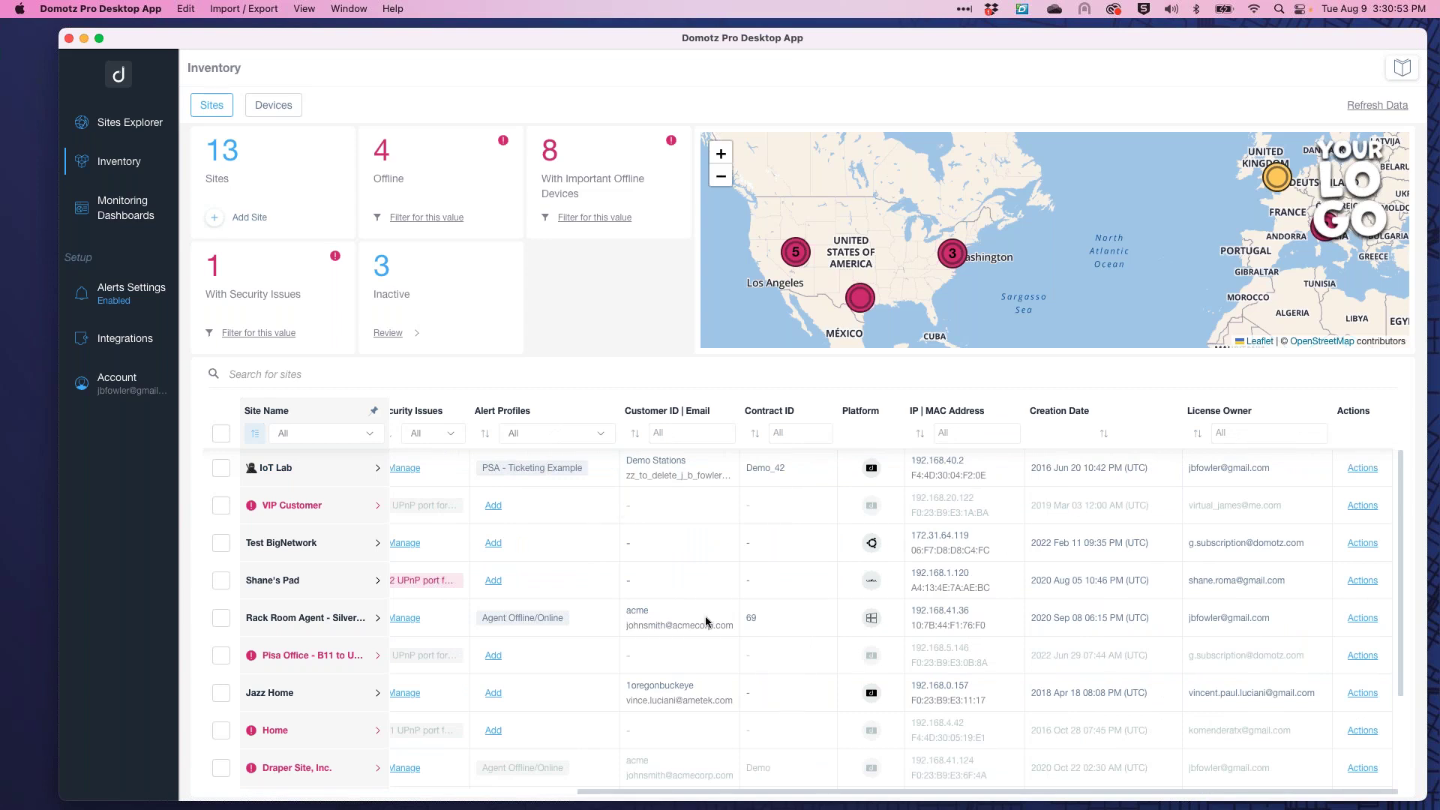
Review the actions available for the IoT Lab site in the Inventory, and close them with the table back at its first columns.
left_click(1362, 468)
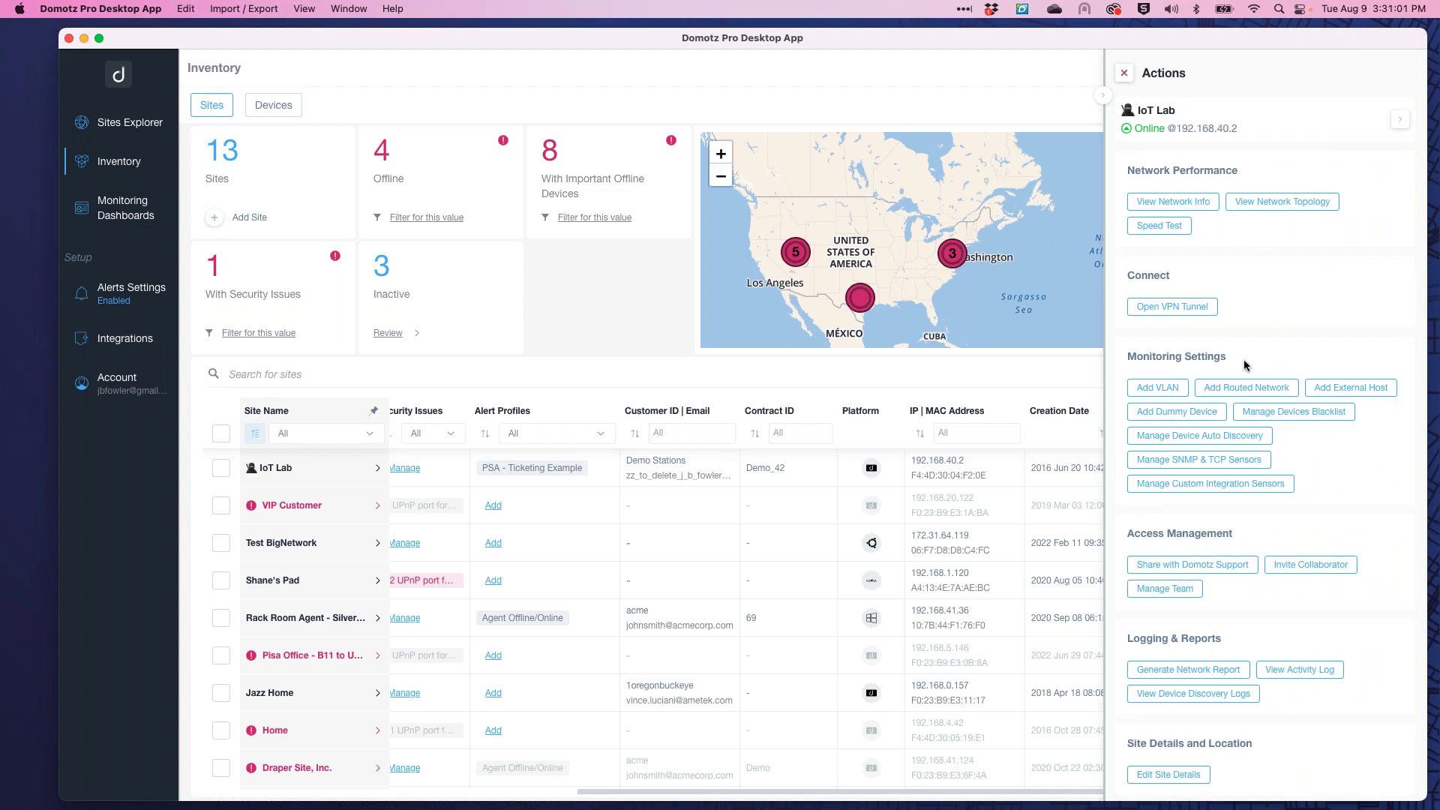
left_click(1211, 387)
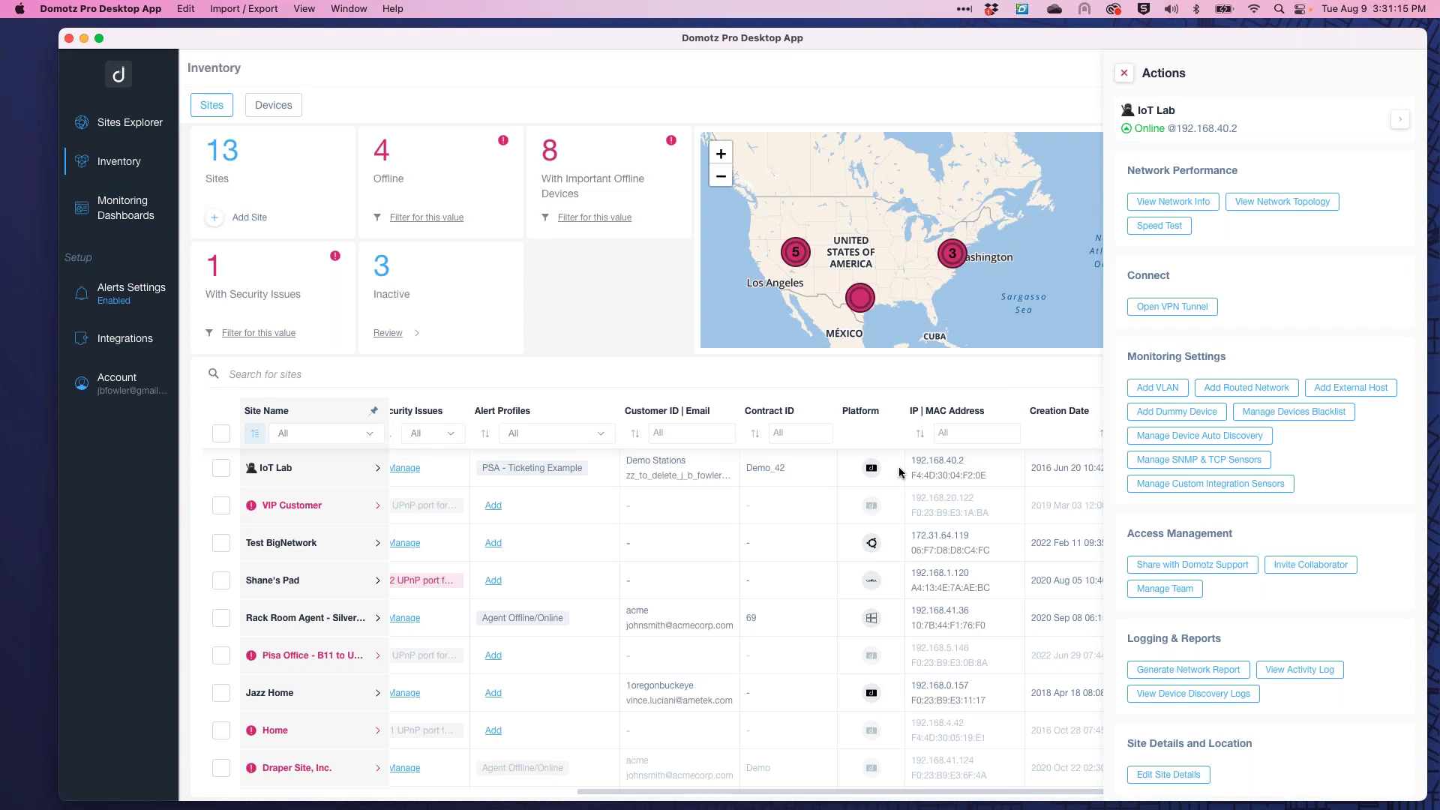
mouse_move(576, 471)
scroll(577, 471, "left", 8)
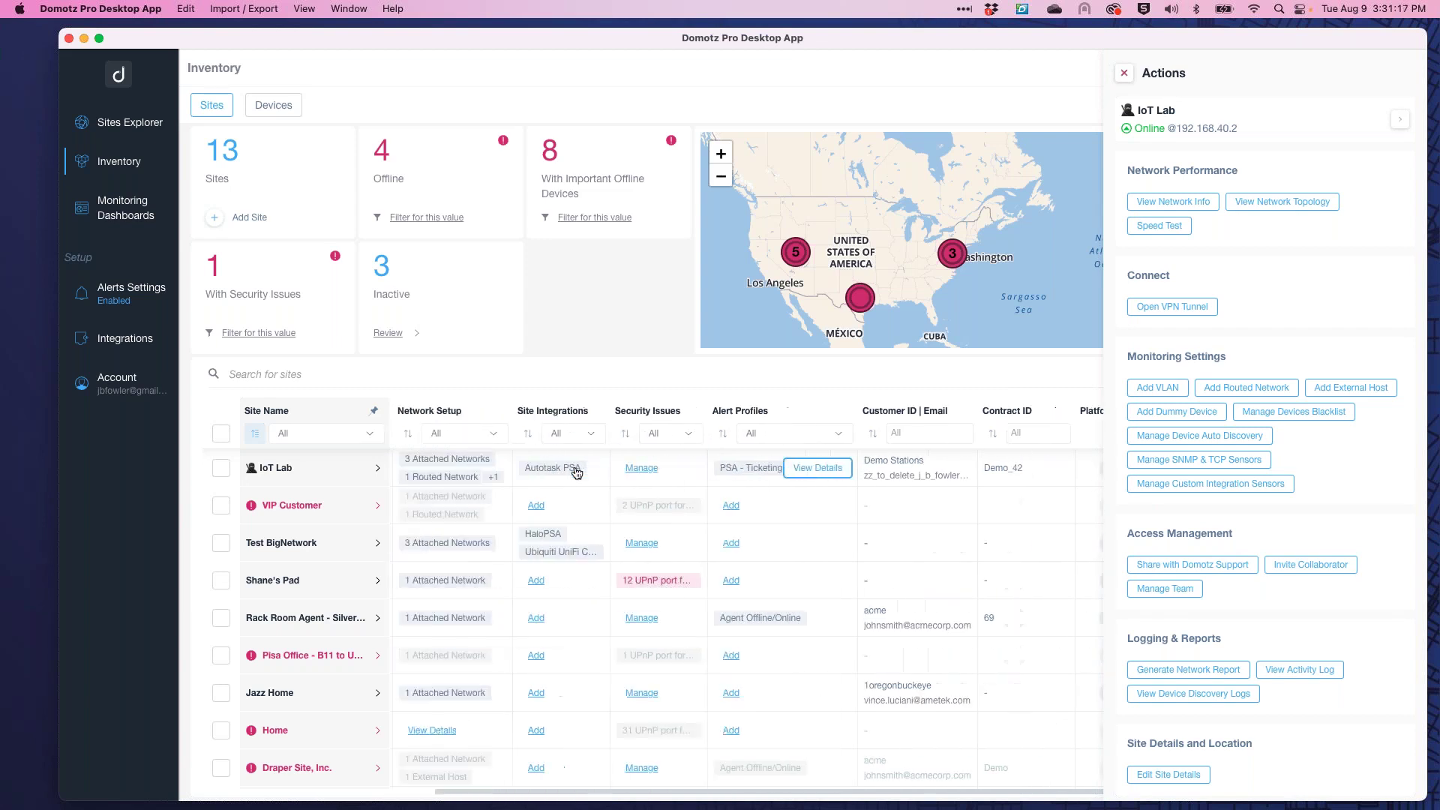
key("Escape")
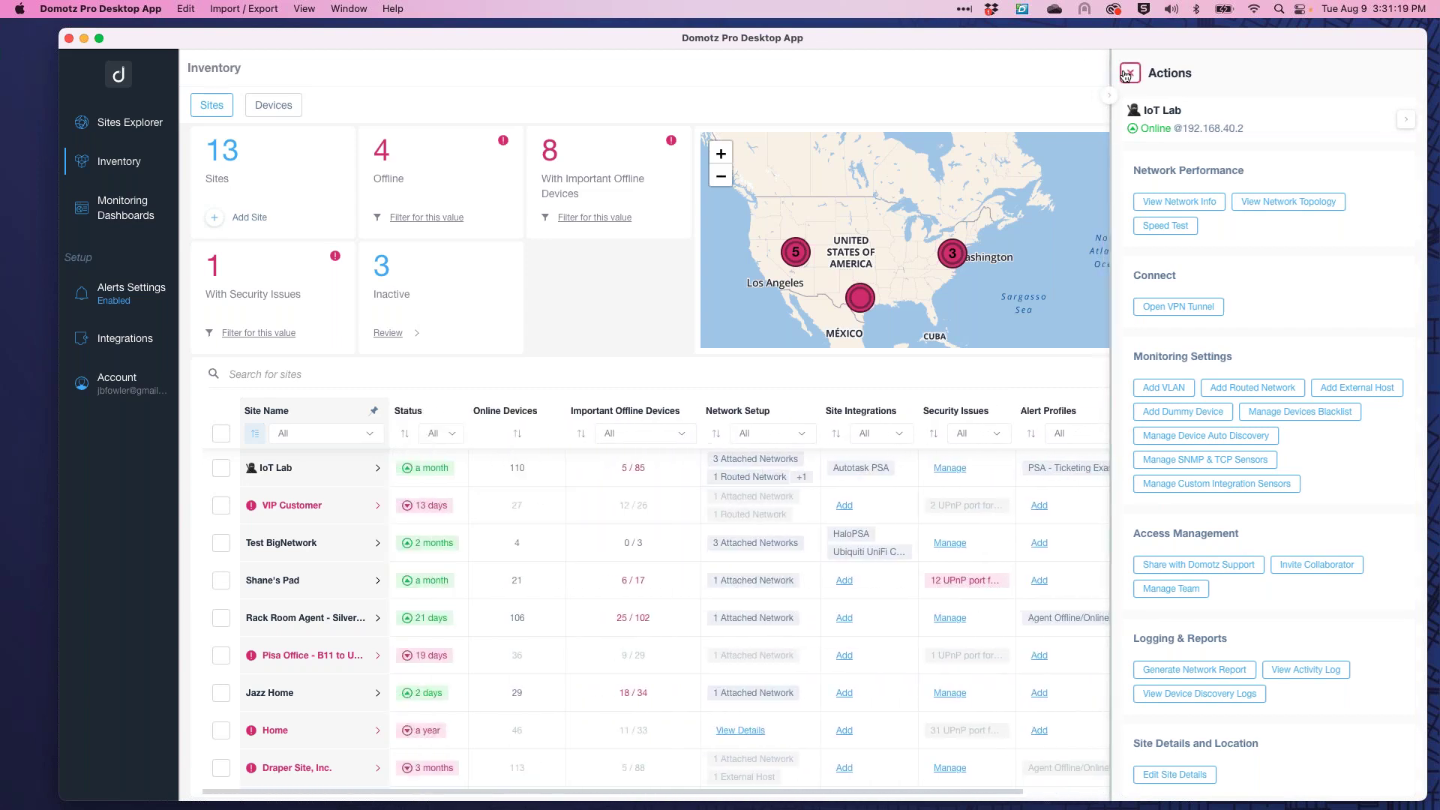
Sort the site inventory by Important Offline Devices in ascending order, review the list, and switch it to descending order.
left_click(581, 434)
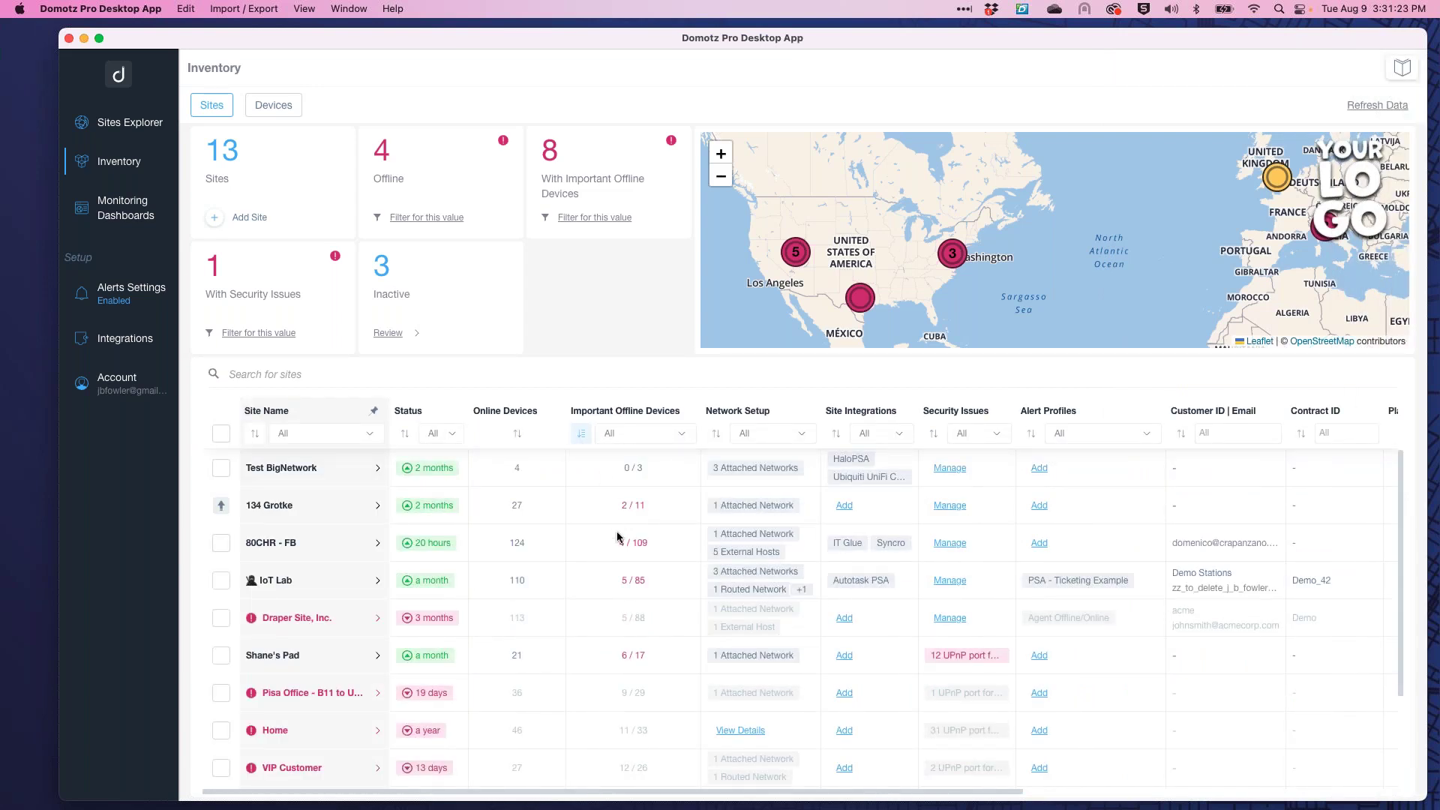
scroll(617, 537, "down", 3)
scroll(618, 537, "up", 3)
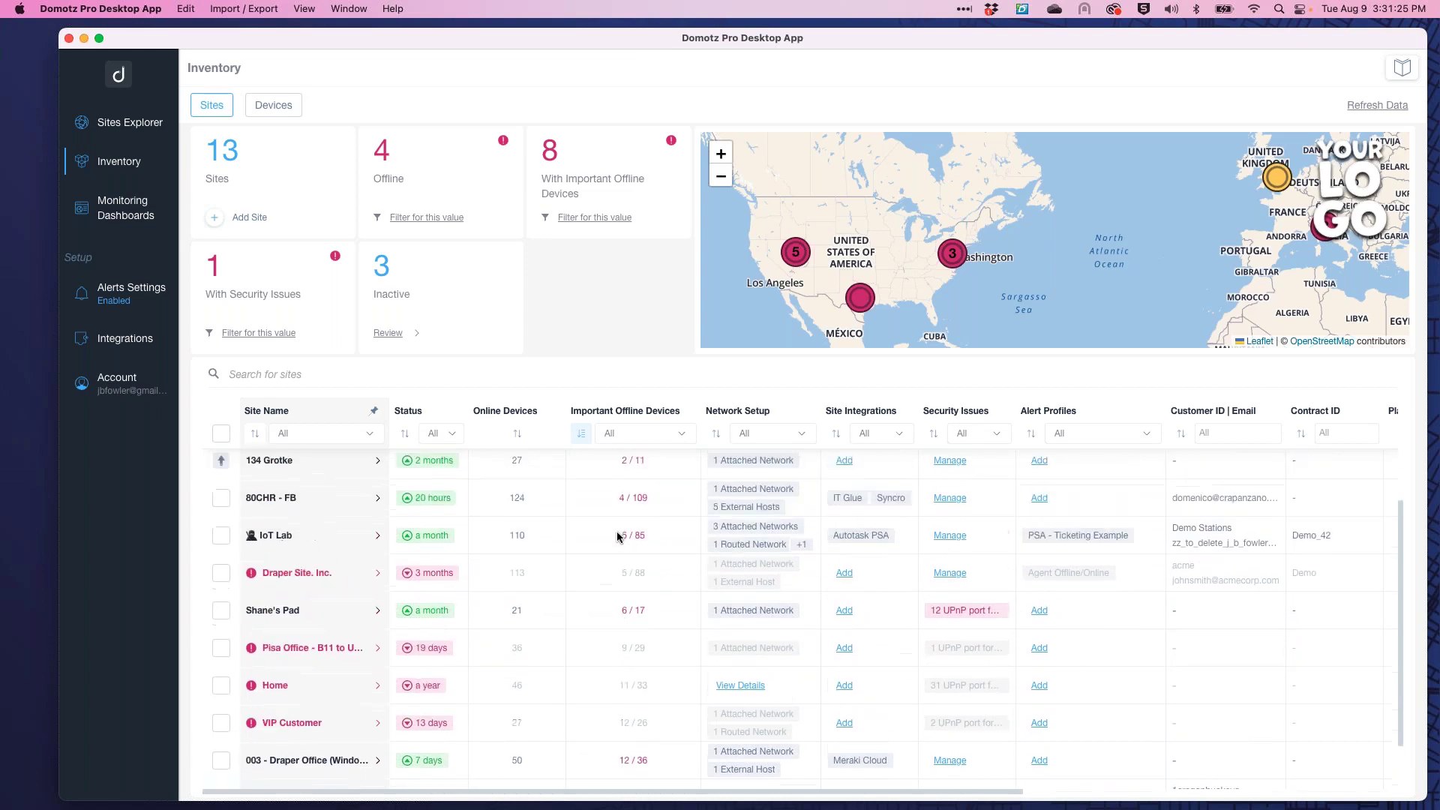
left_click(580, 435)
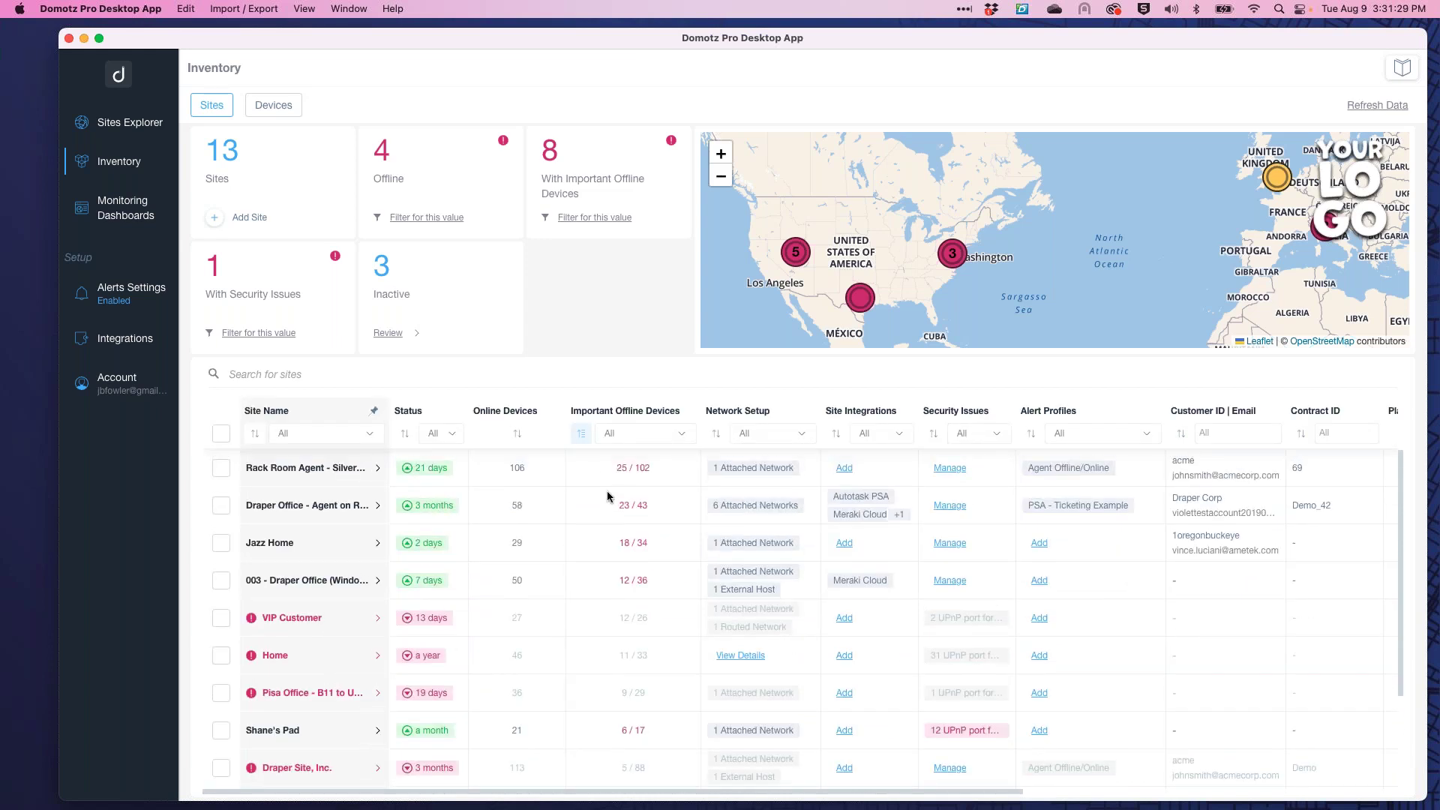
Sort the site inventory by Status.
left_click(405, 433)
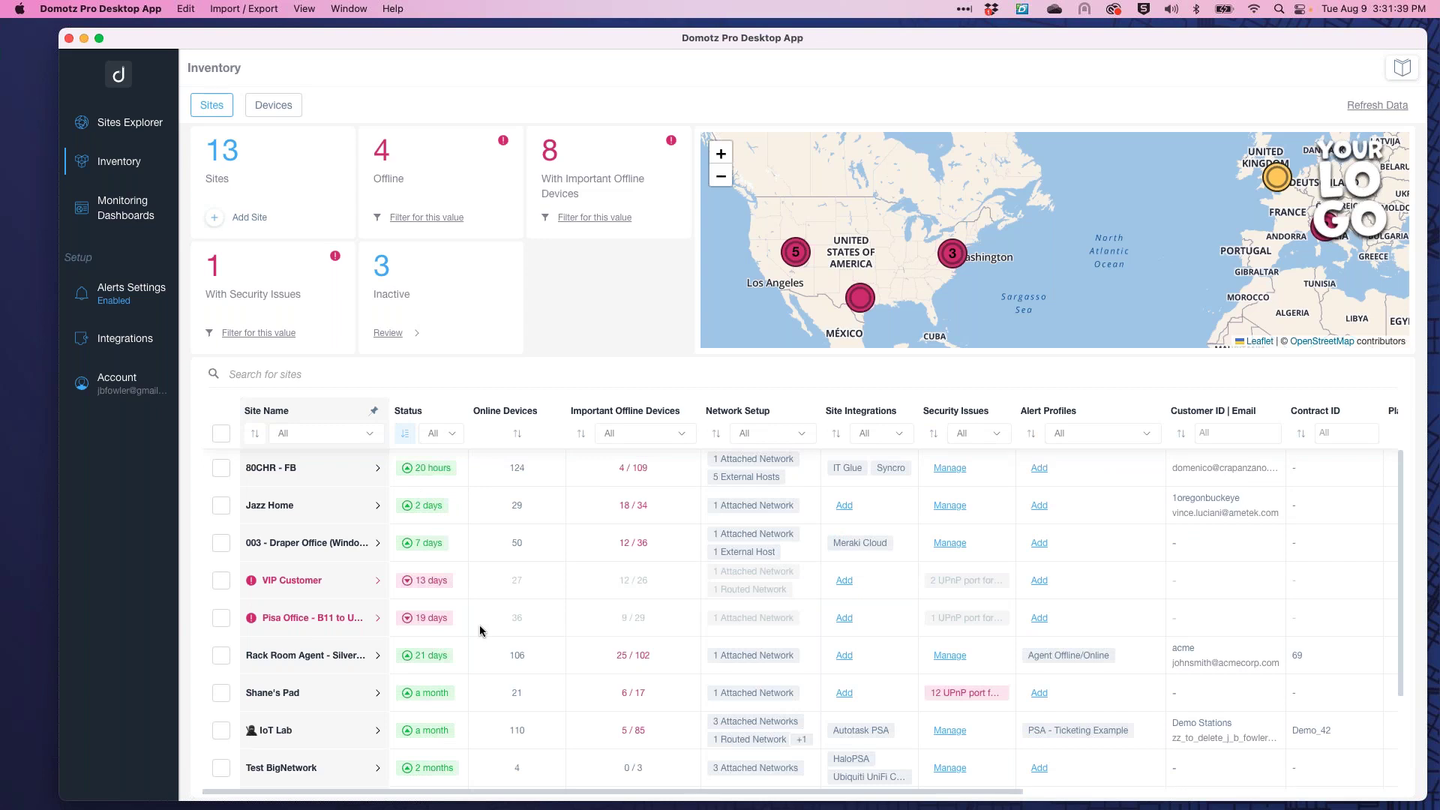
left_click(397, 364)
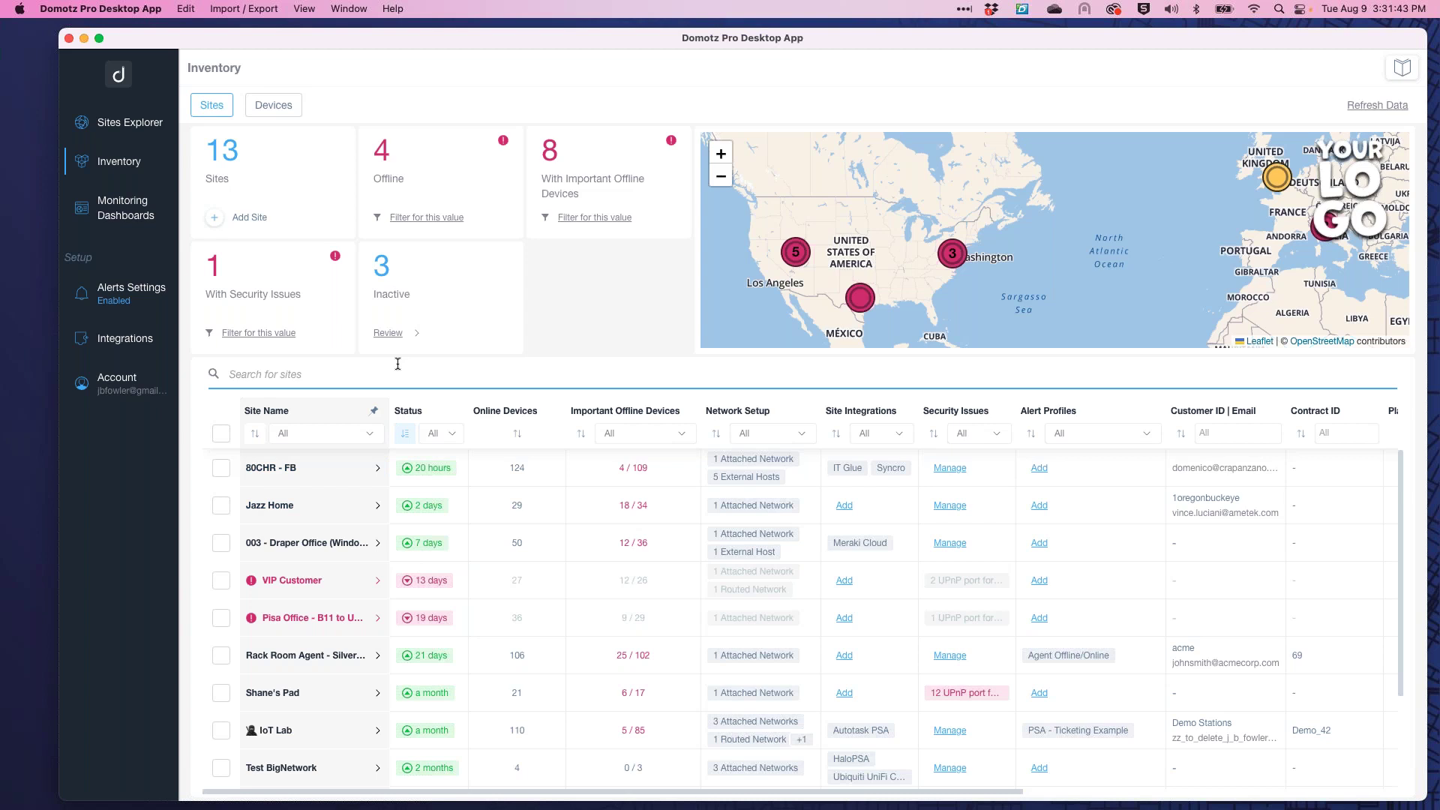
Switch the inventory to devices, filter them by Make | Model "SG350", and clear that filter after viewing the matches.
left_click(285, 105)
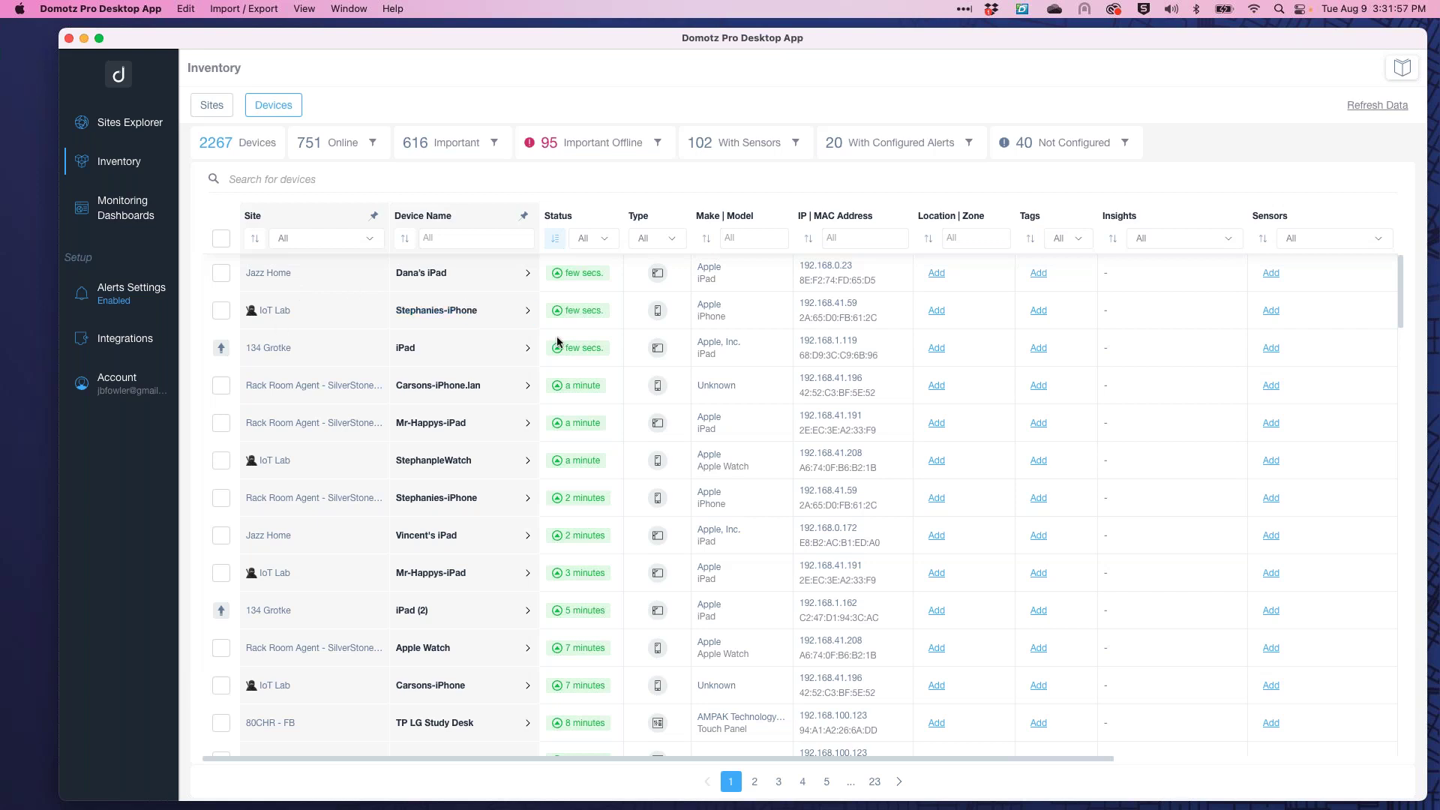
left_click(751, 240)
type("SG3")
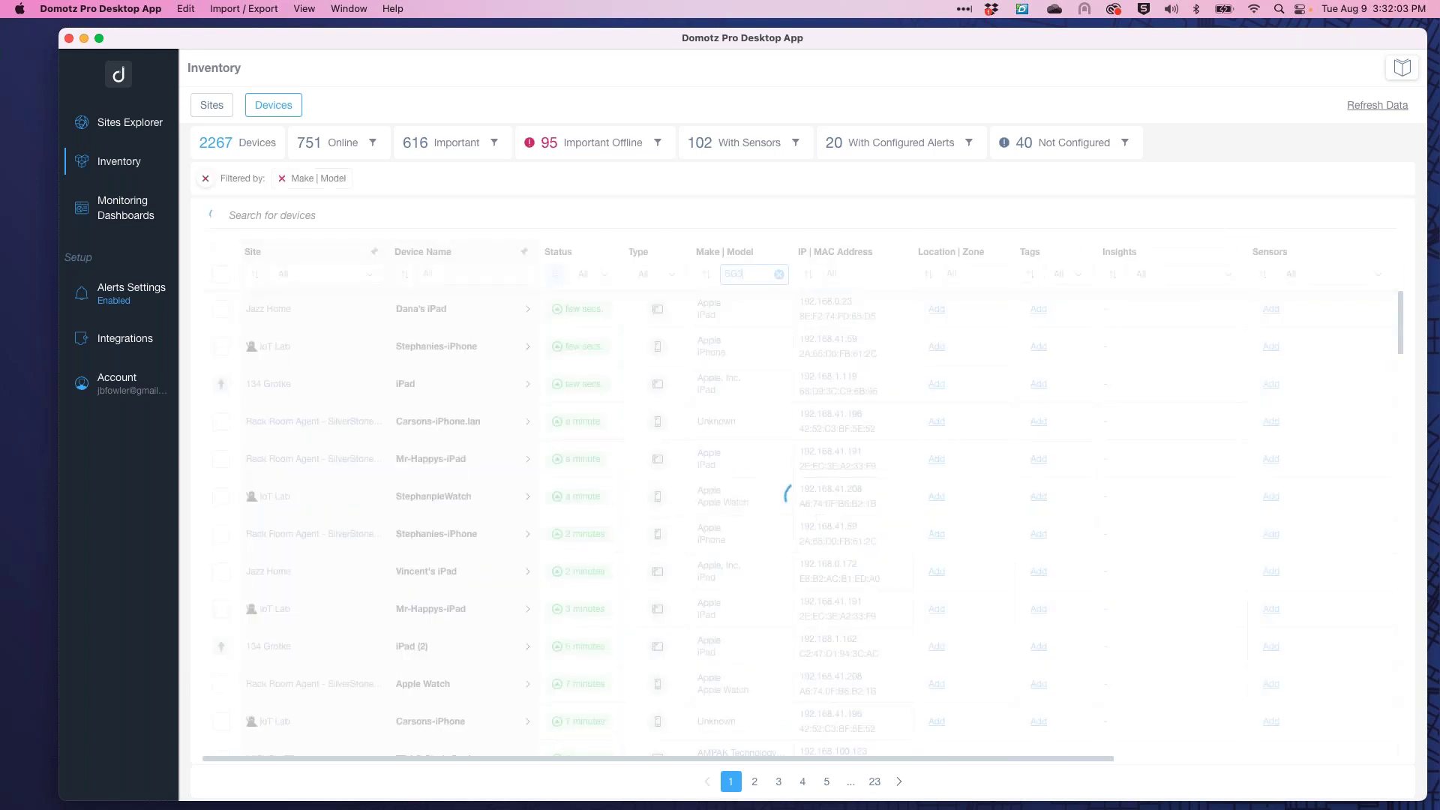
type("50")
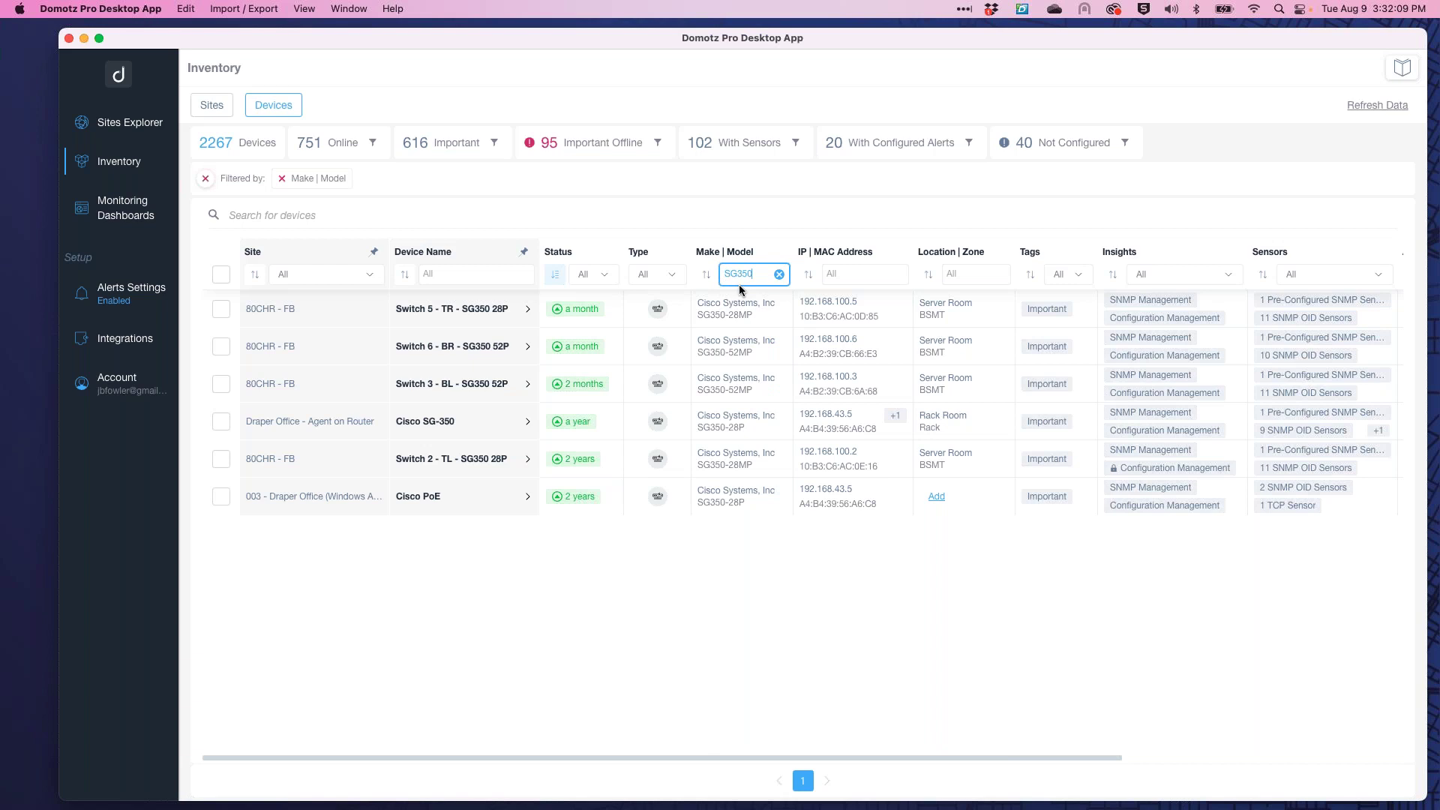
left_click(779, 274)
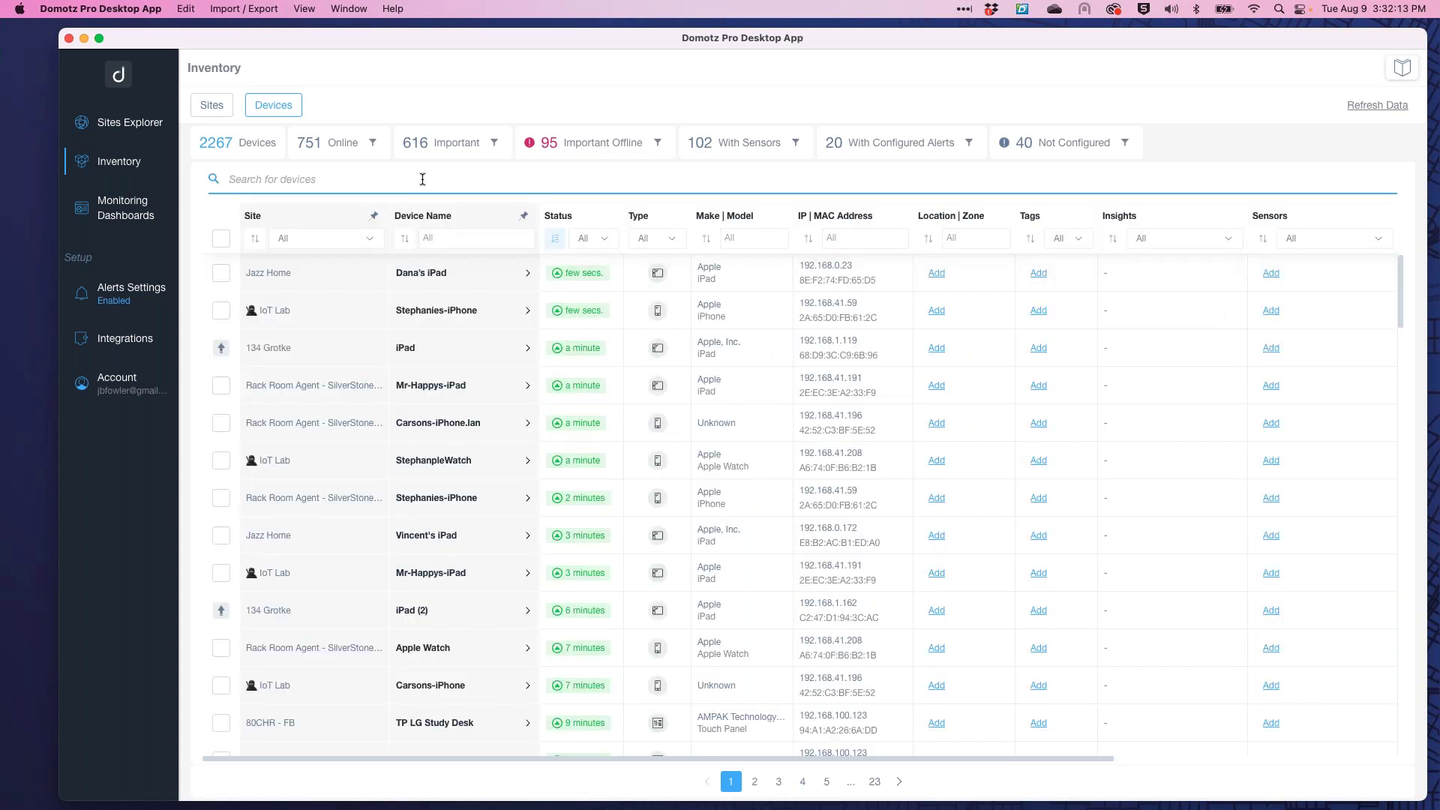
Search the device inventory for "apple", narrow it to Make | Model "ipad", and review the matching devices.
type("apple")
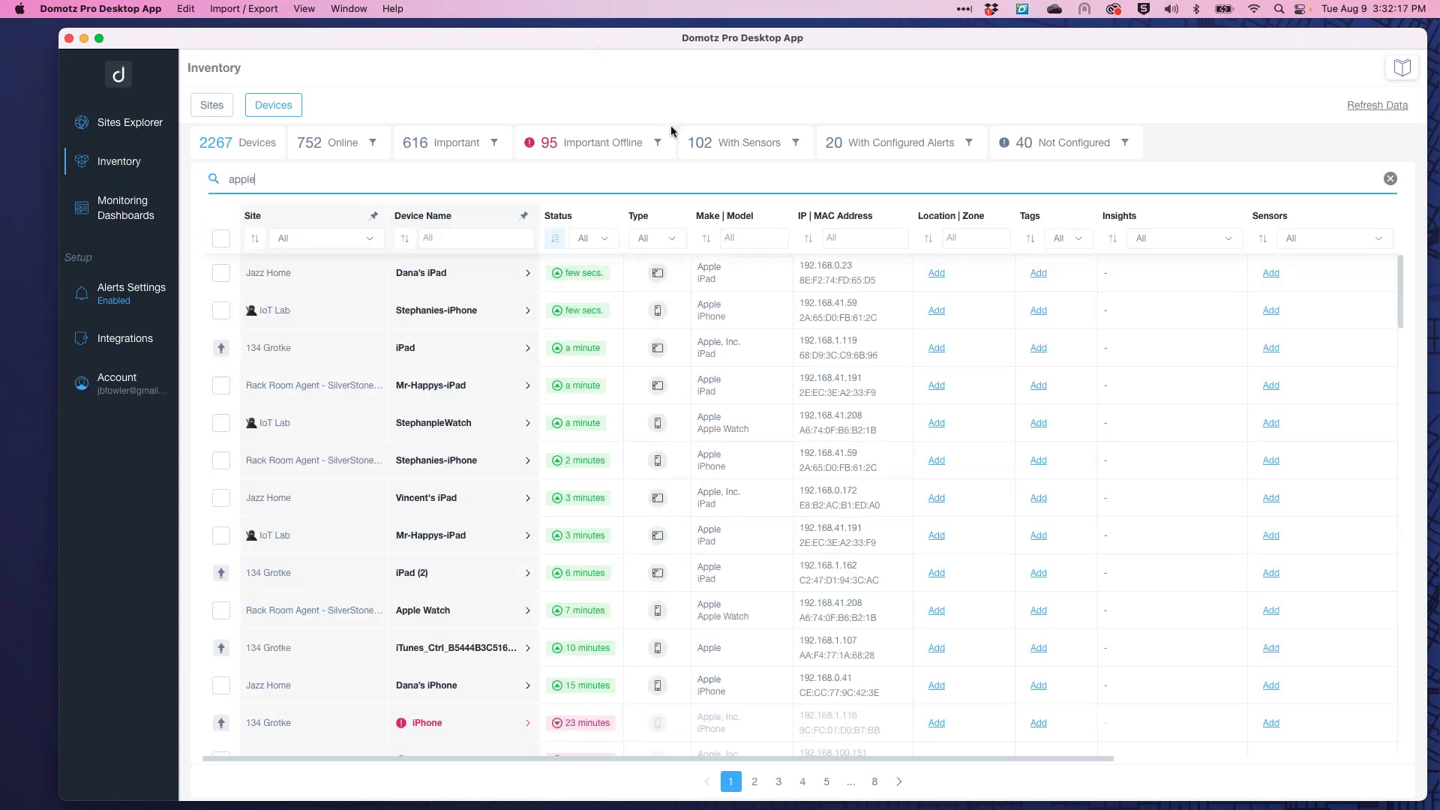
left_click(752, 238)
type("ipad")
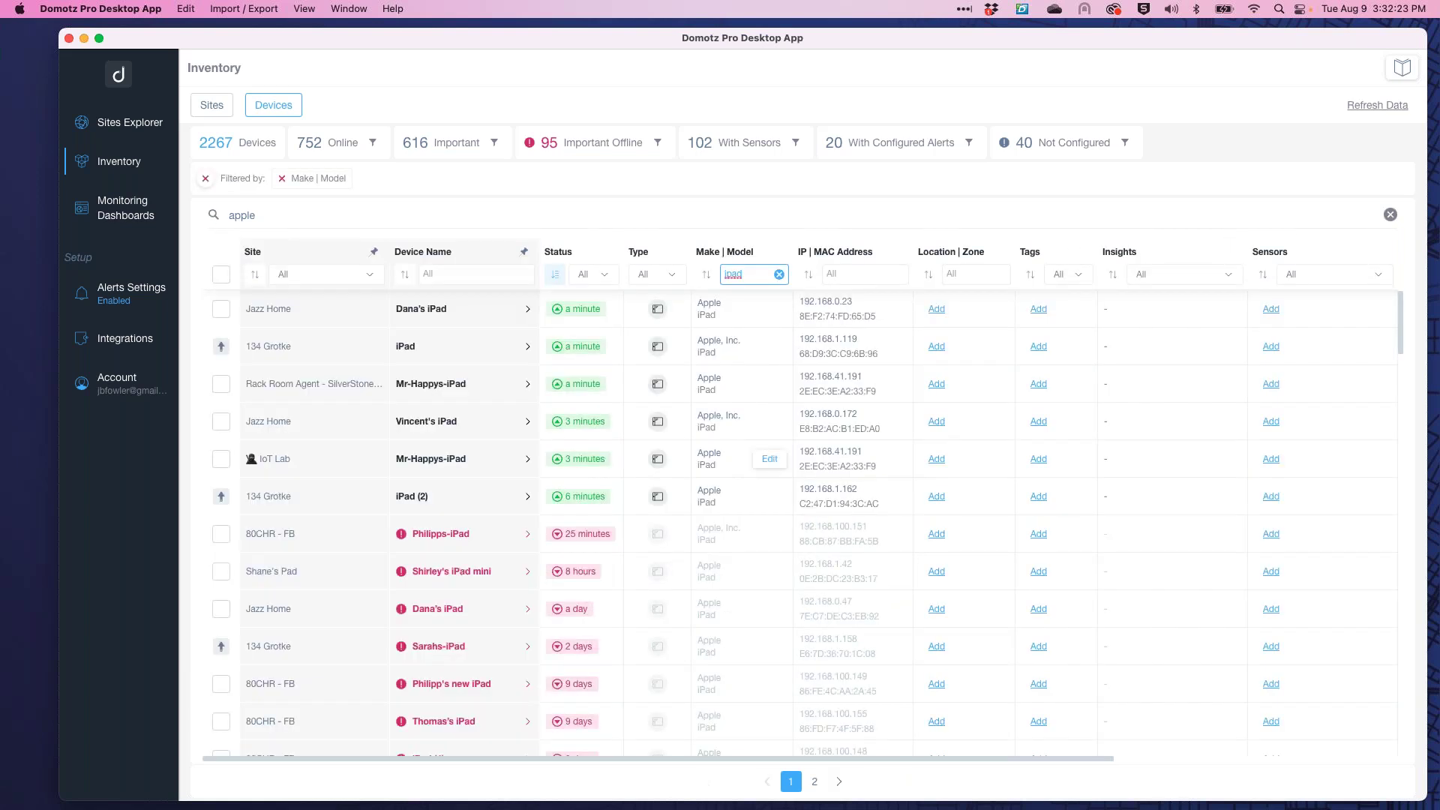
left_click(749, 276)
scroll(498, 369, "down", 15)
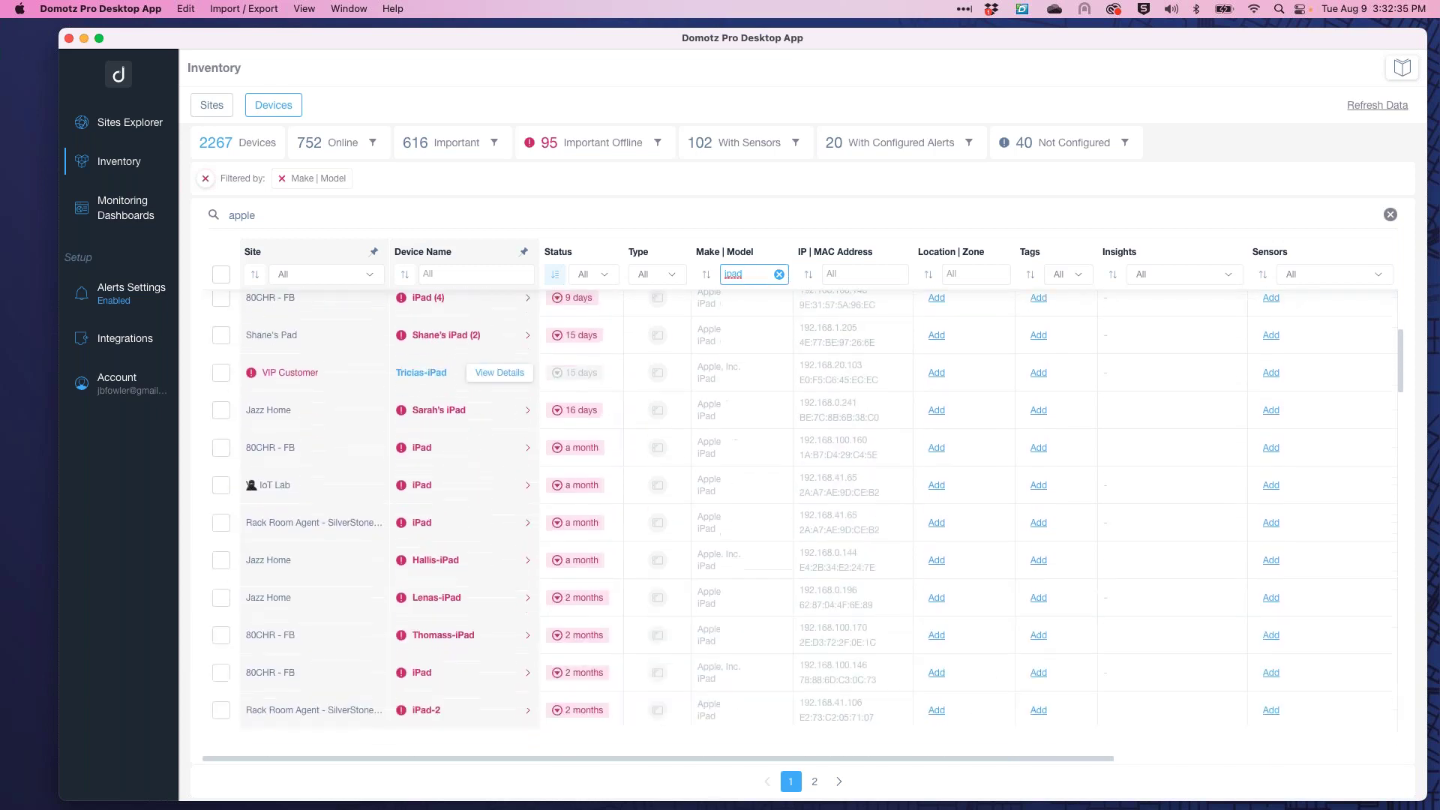
scroll(498, 501, "down", 2)
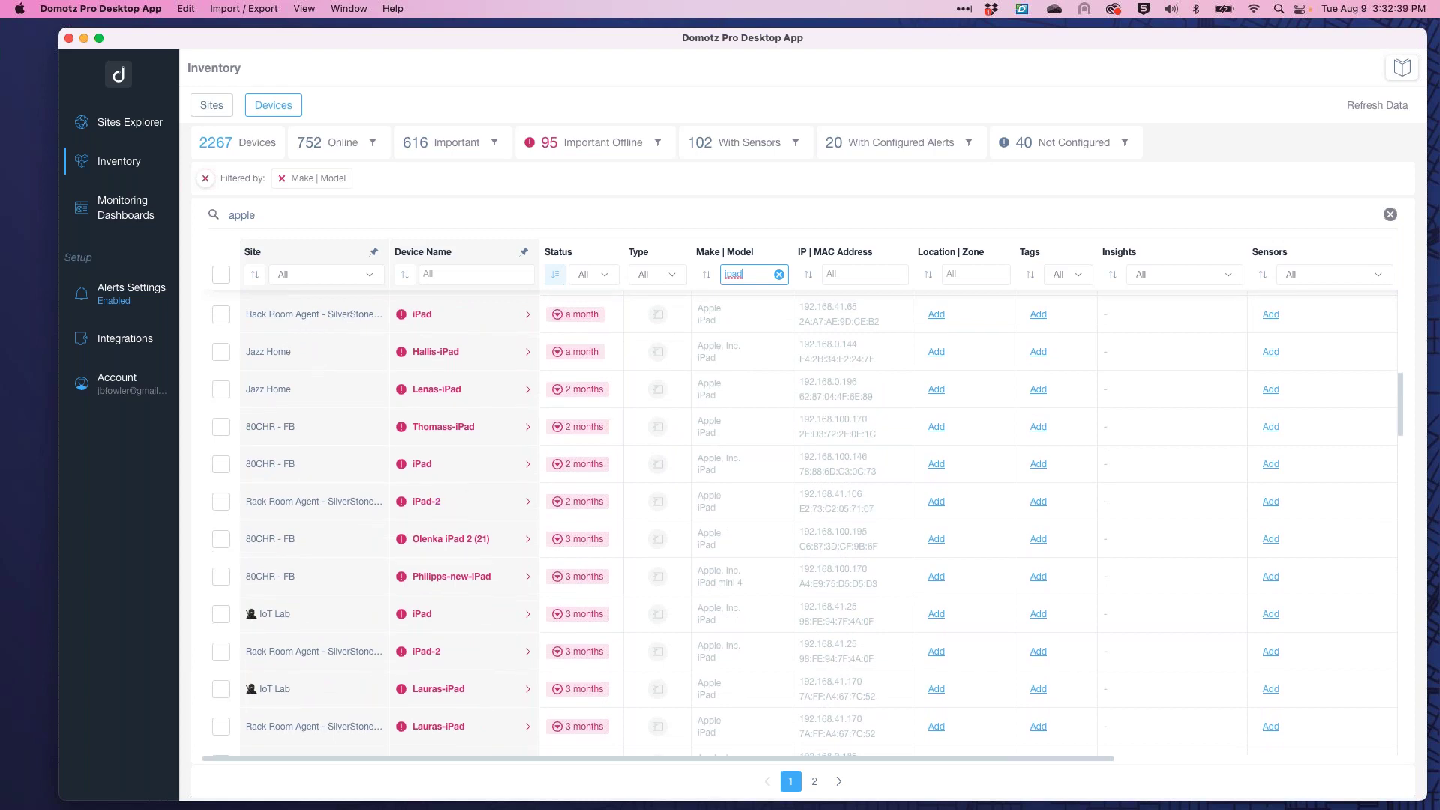
Clear the "ipad" model filter and the "apple" search from the device inventory.
left_click(780, 275)
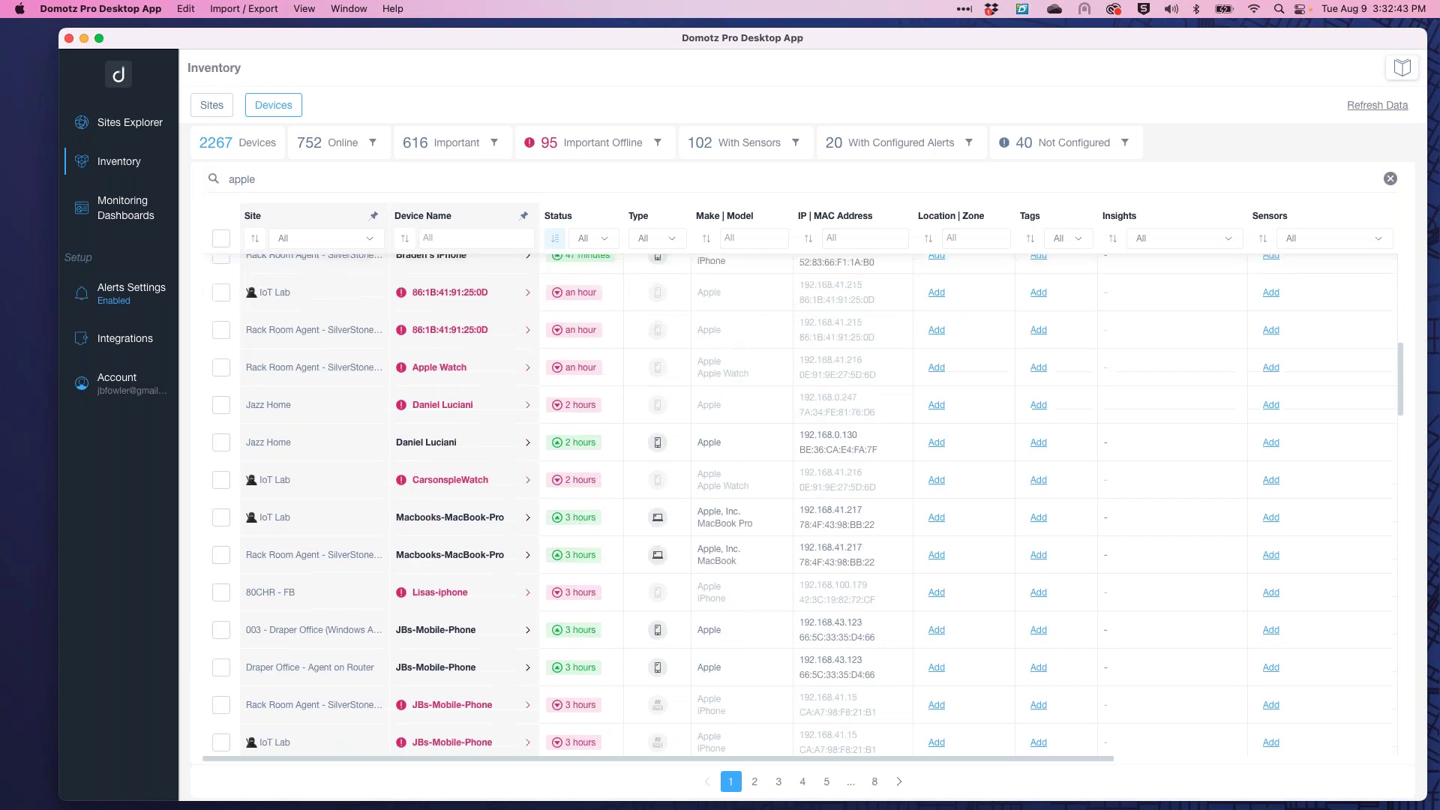
left_click(280, 179)
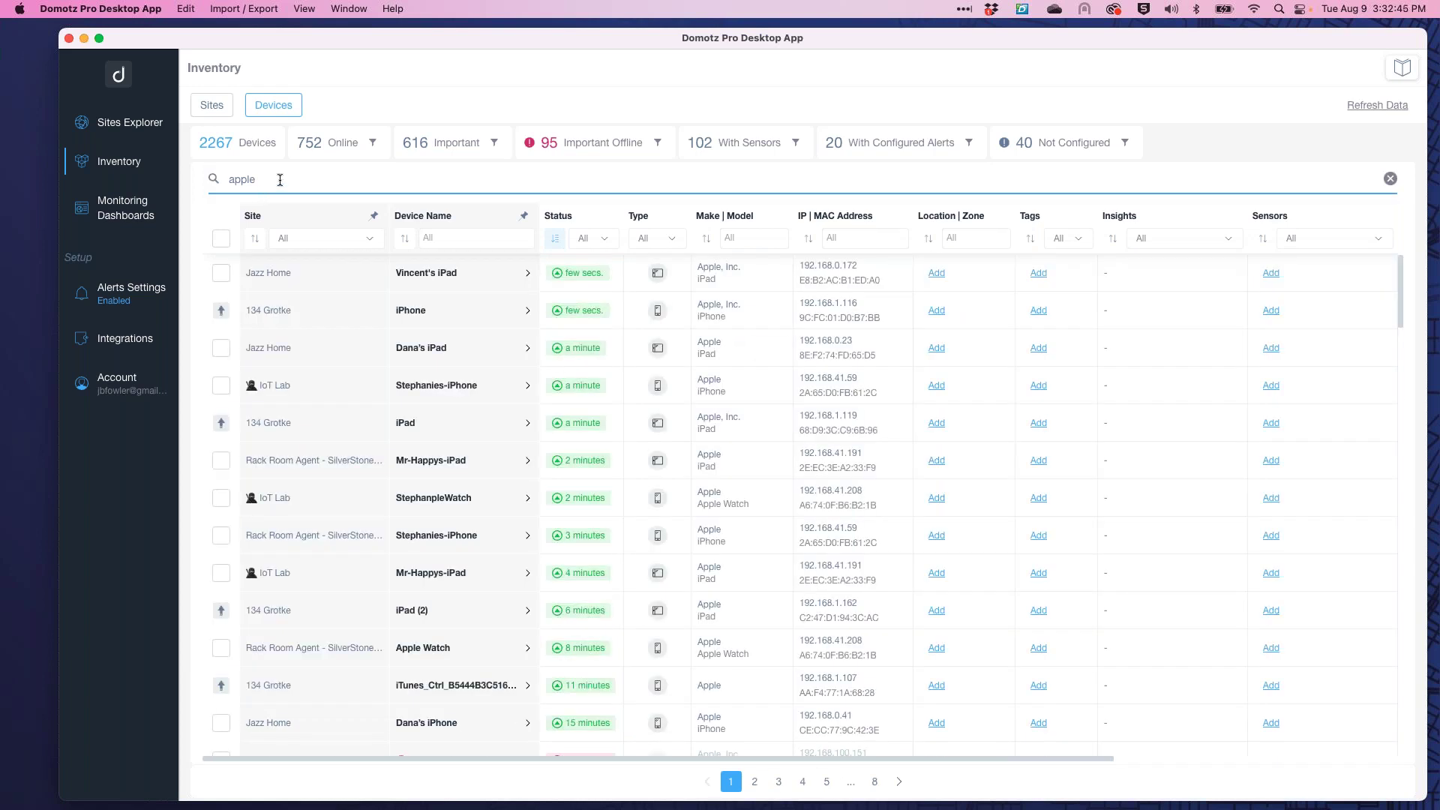
left_click(150, 162)
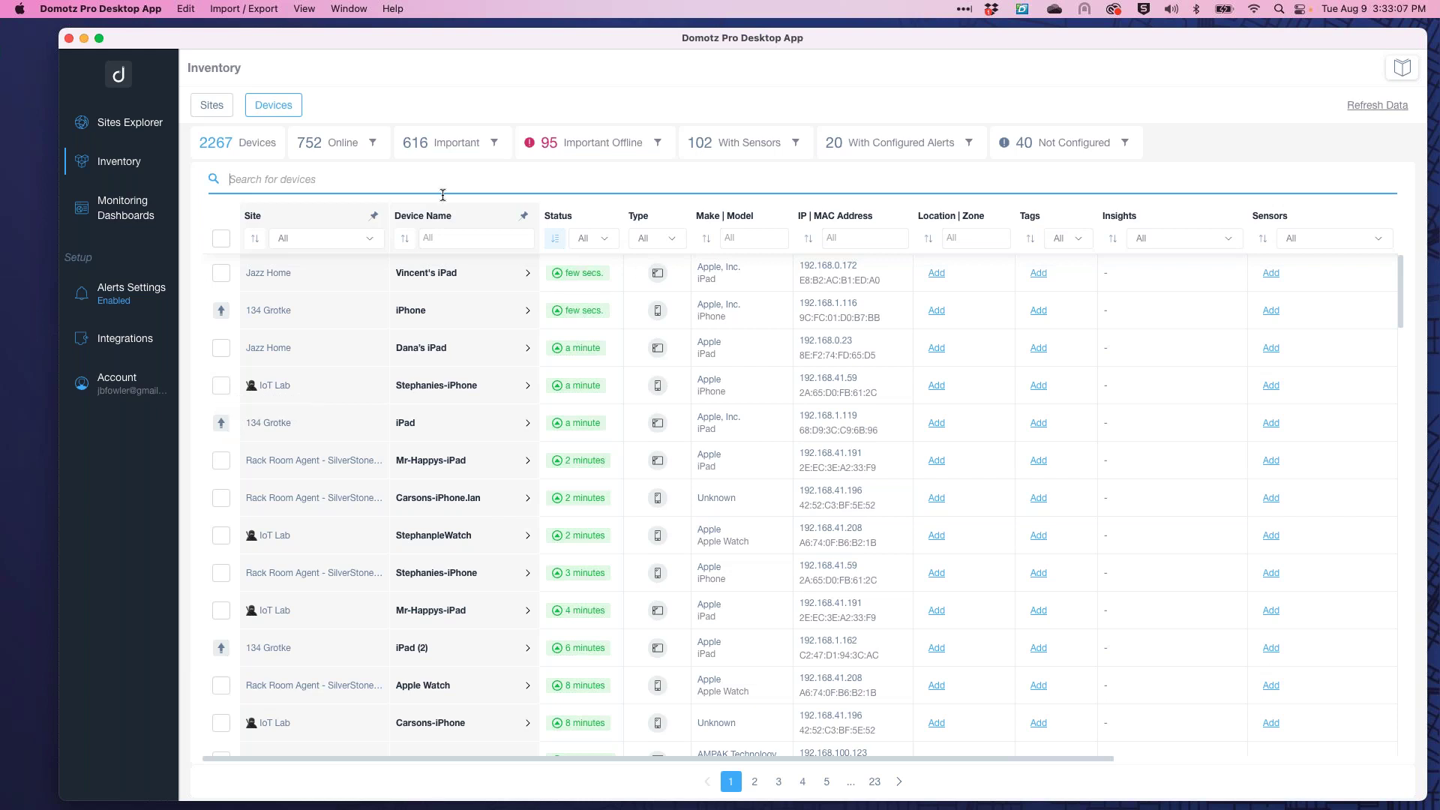
Filter the device inventory by Make | Model "SG350".
left_click(751, 247)
left_click(752, 243)
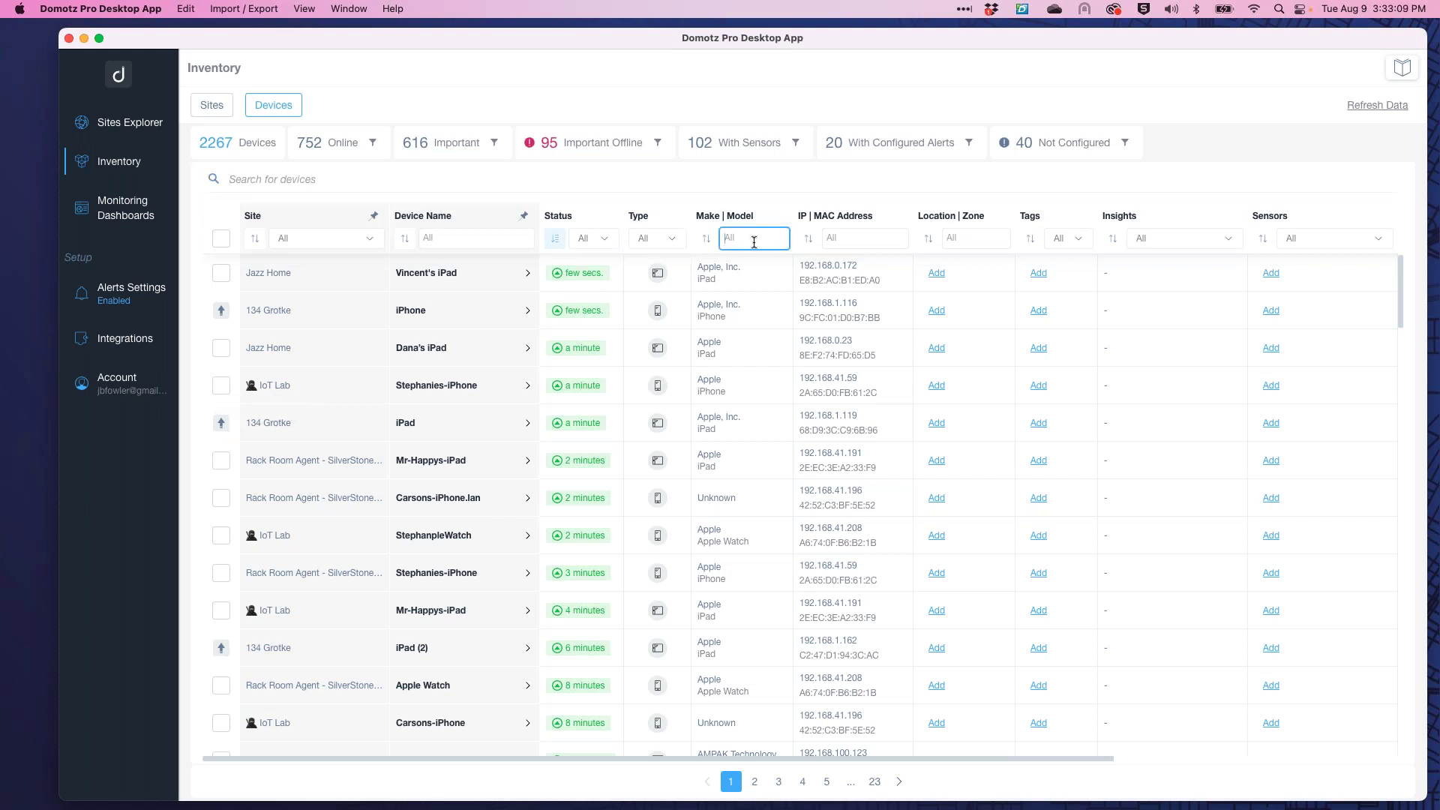
type("SG350")
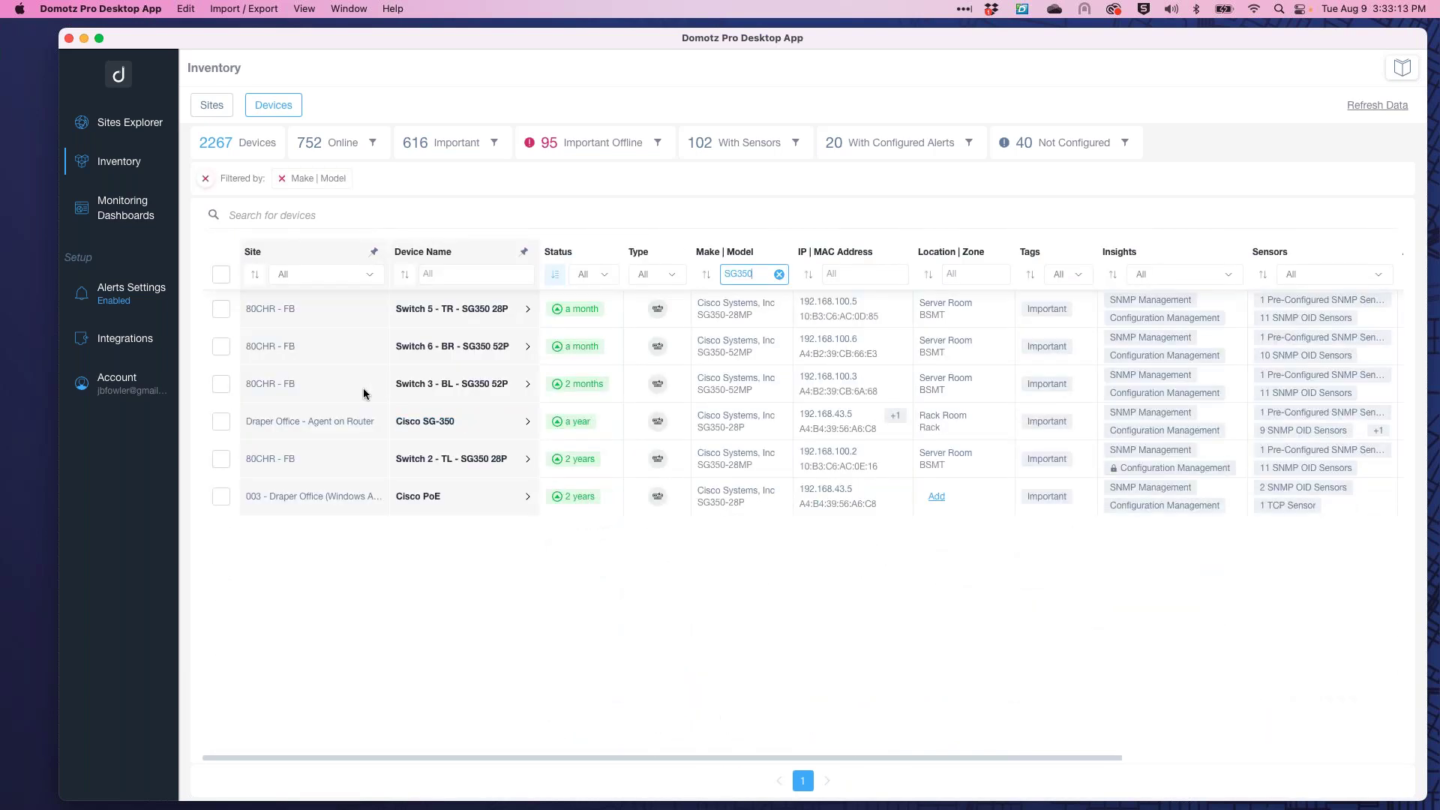
Select the Cisco SG-350 switch at the Draper Office, review its device settings, and view its SNMP configuration without applying changes.
left_click(221, 422)
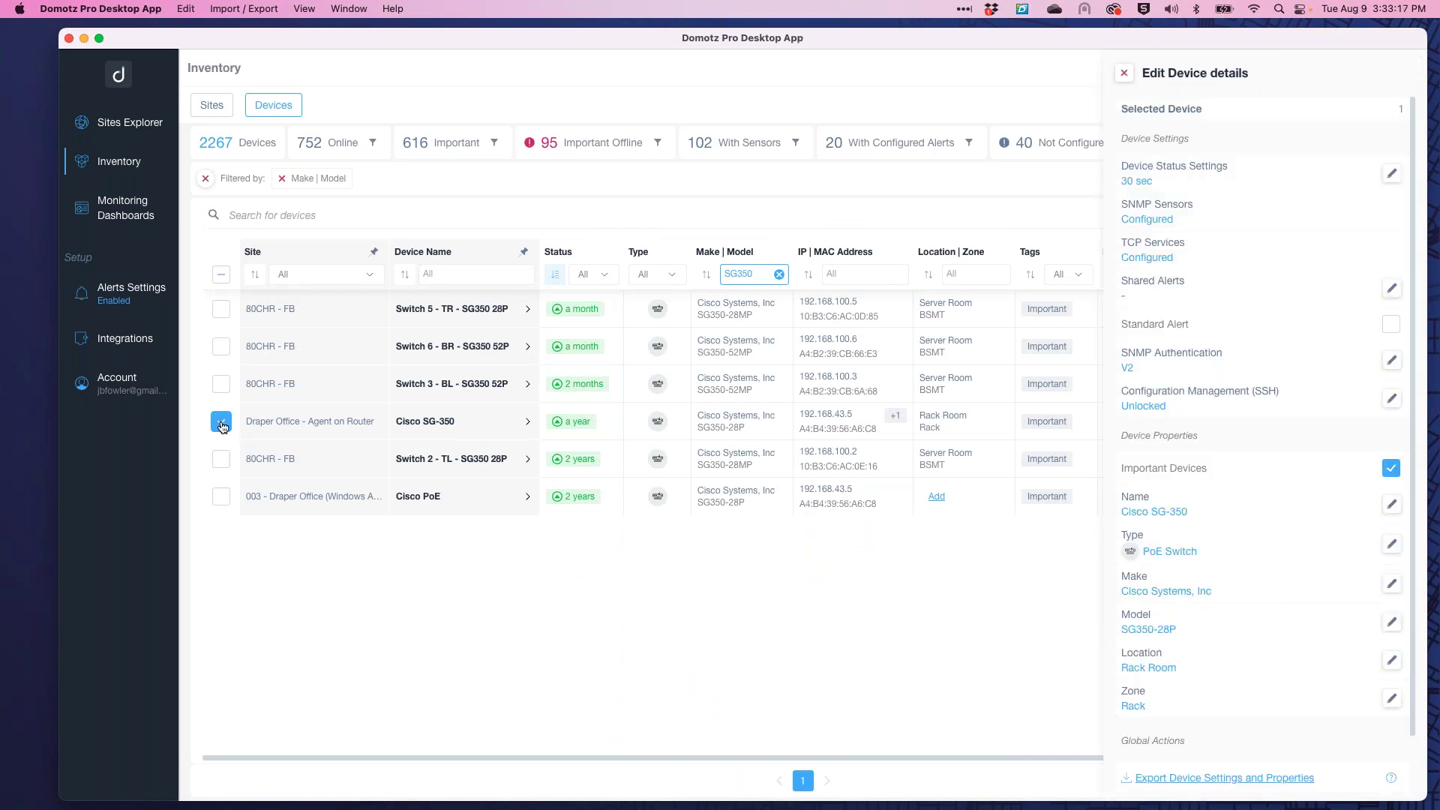
mouse_move(433, 423)
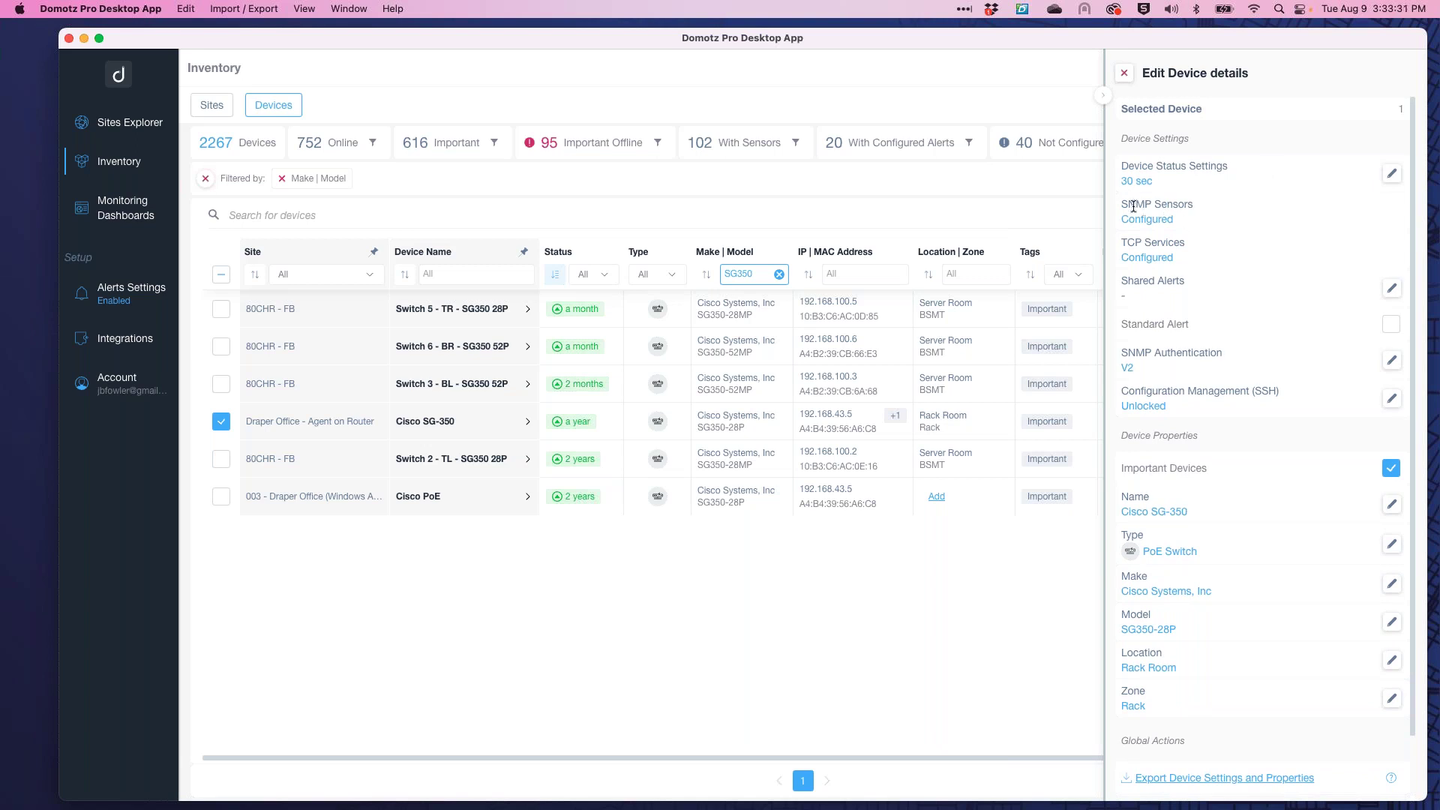
left_click_drag(1135, 204, 1195, 204)
left_click_drag(1143, 257, 1198, 260)
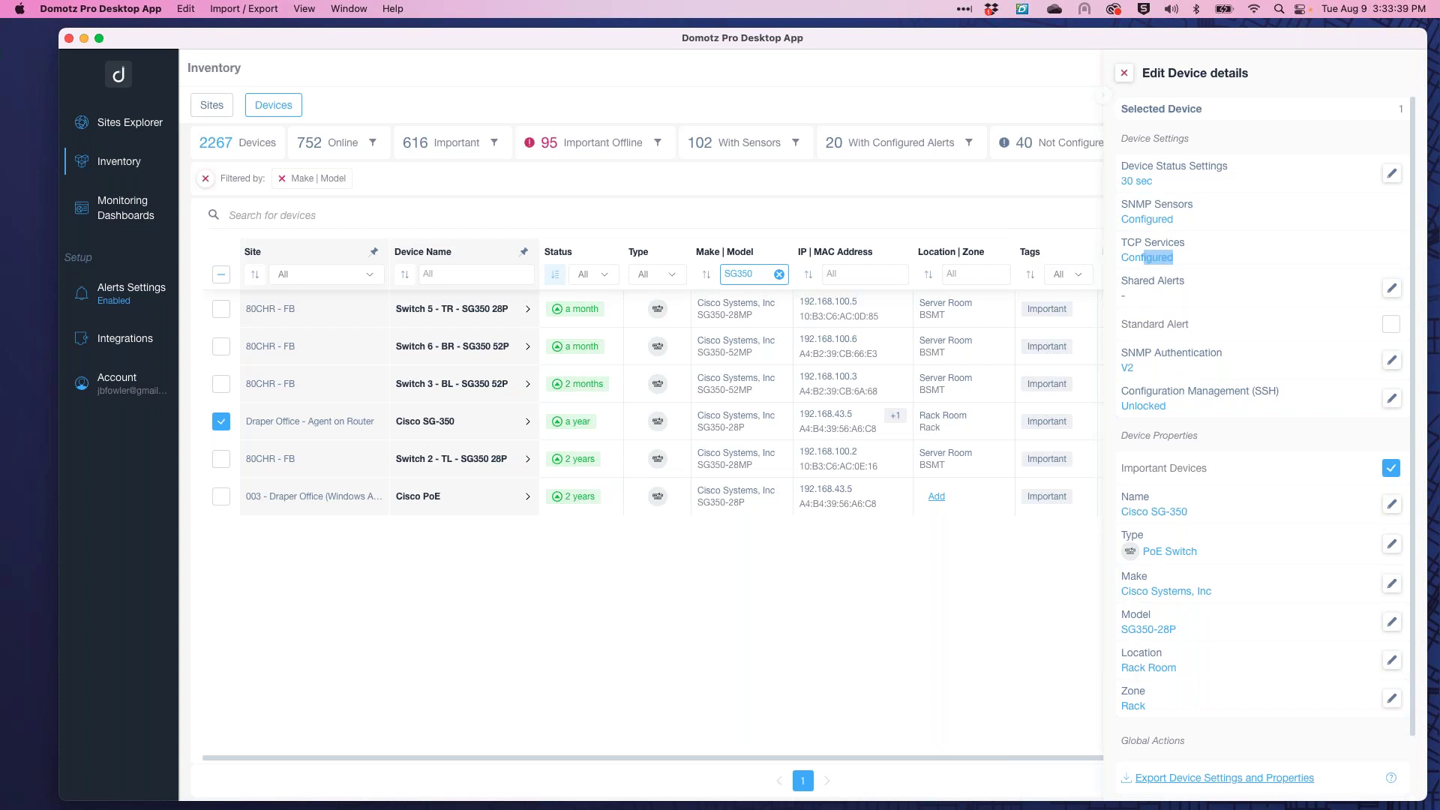
left_click(1391, 360)
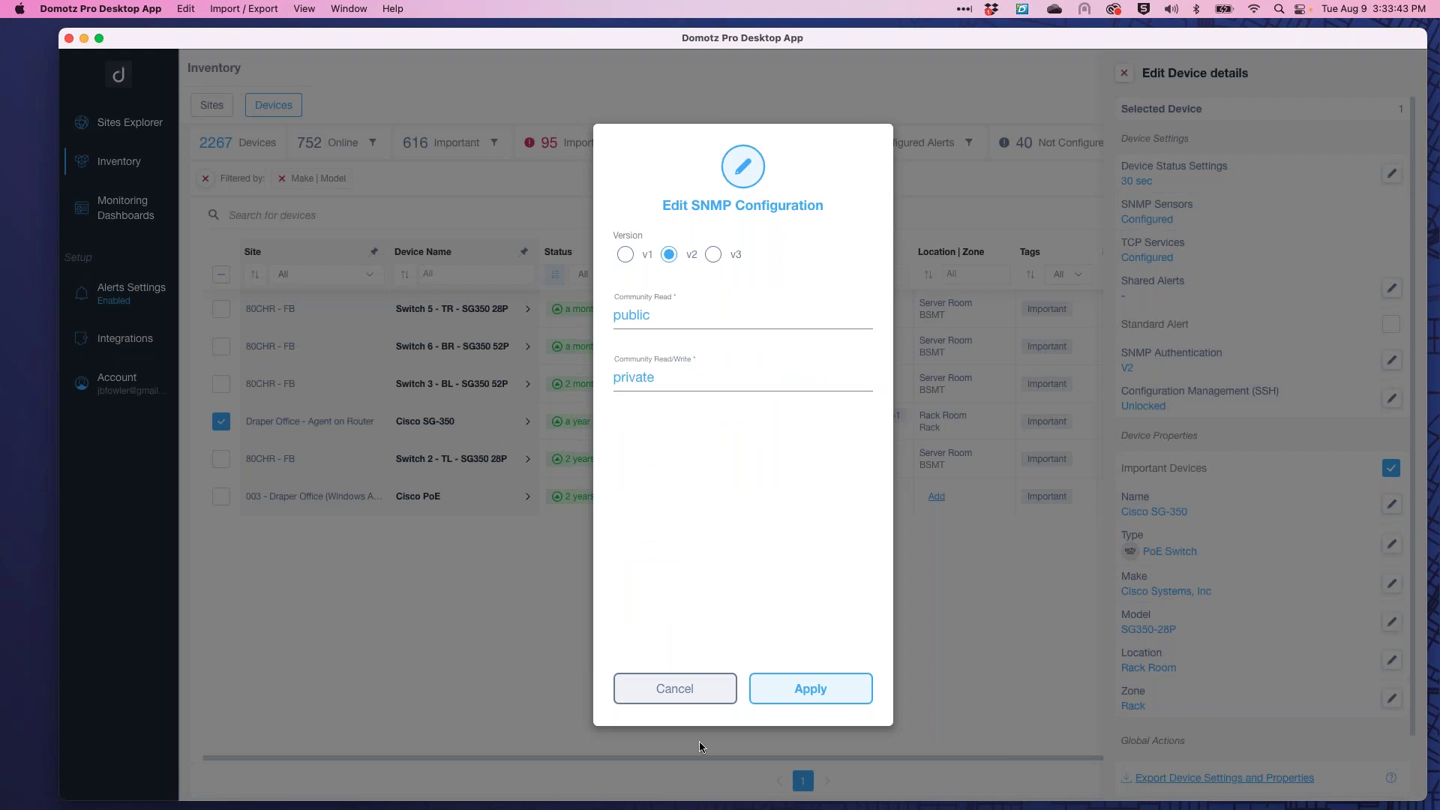
left_click(693, 684)
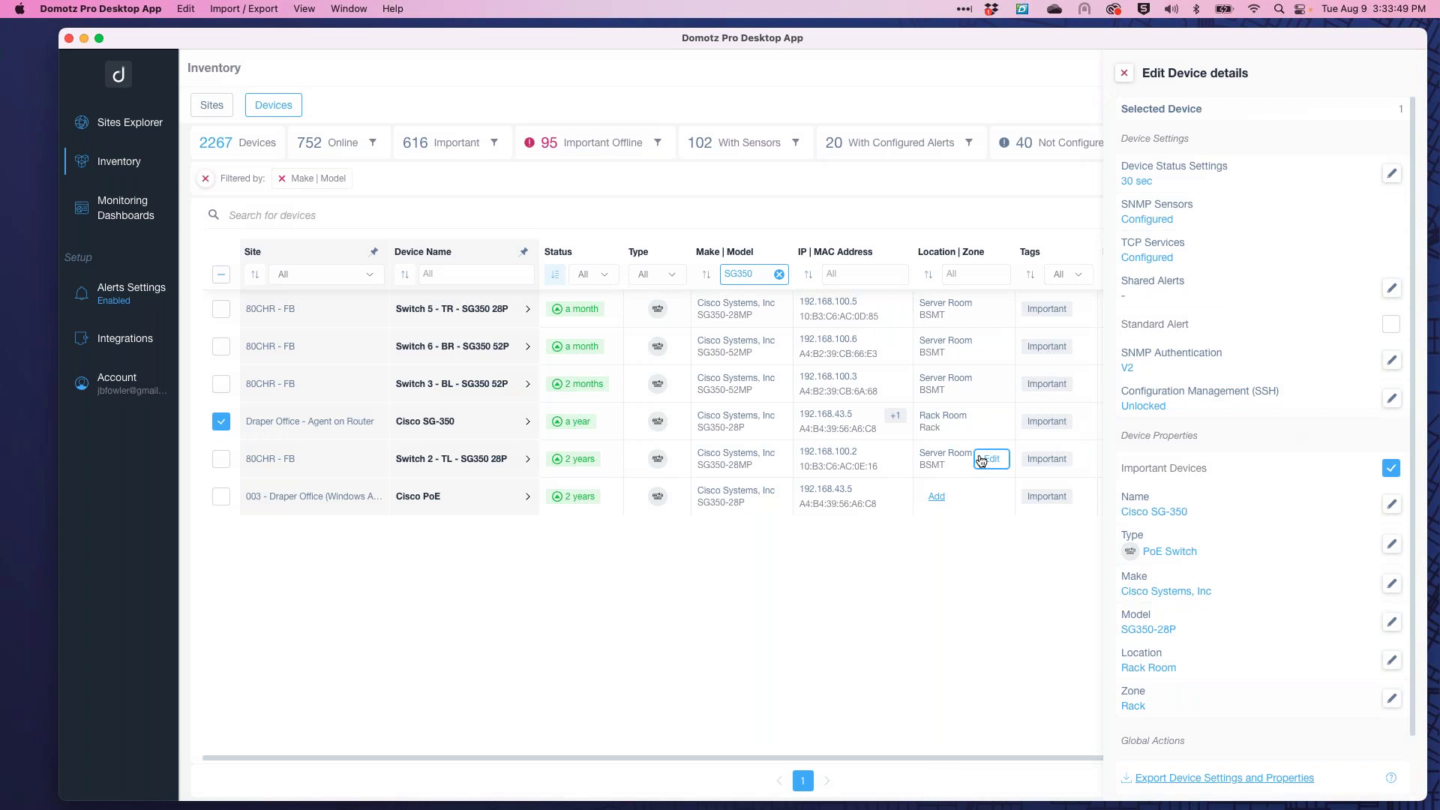
Examine the filter options of the Insights column in the device table and close them unchanged.
scroll(975, 458, "right", 5)
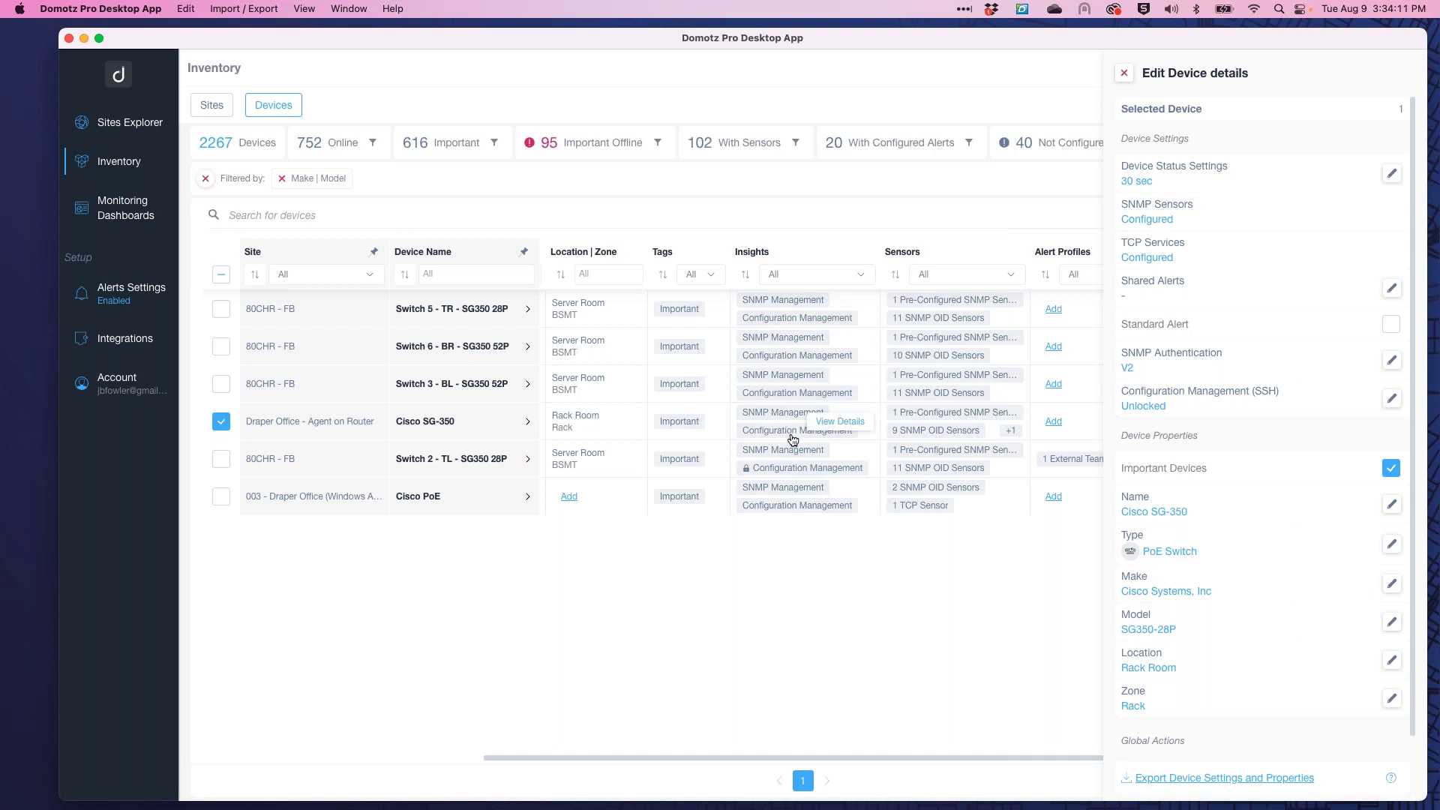
left_click(814, 275)
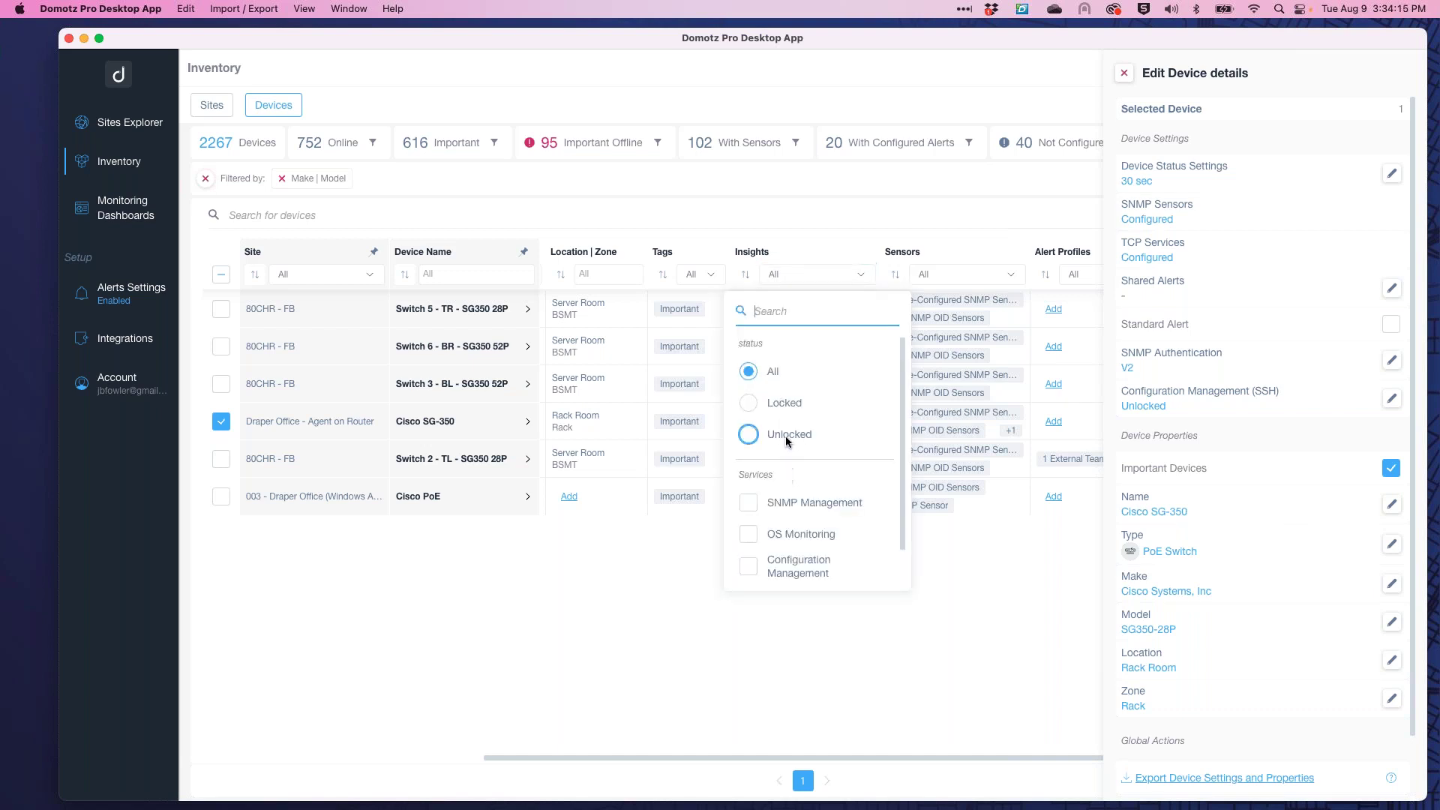
left_click(836, 675)
Review the Cisco SG-350's device properties and the global actions for exporting, importing and deleting.
mouse_move(750, 472)
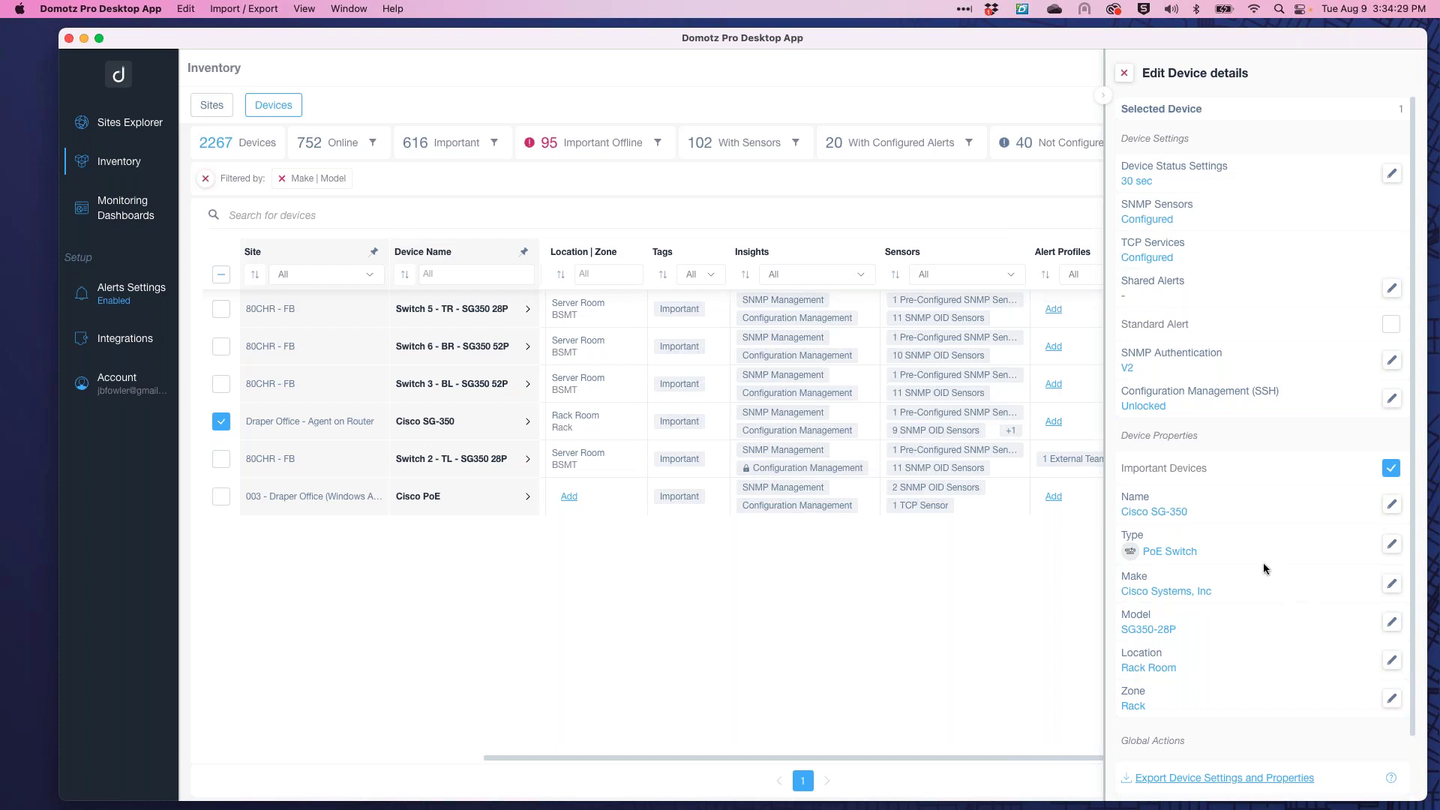
scroll(1244, 516, "down", 1)
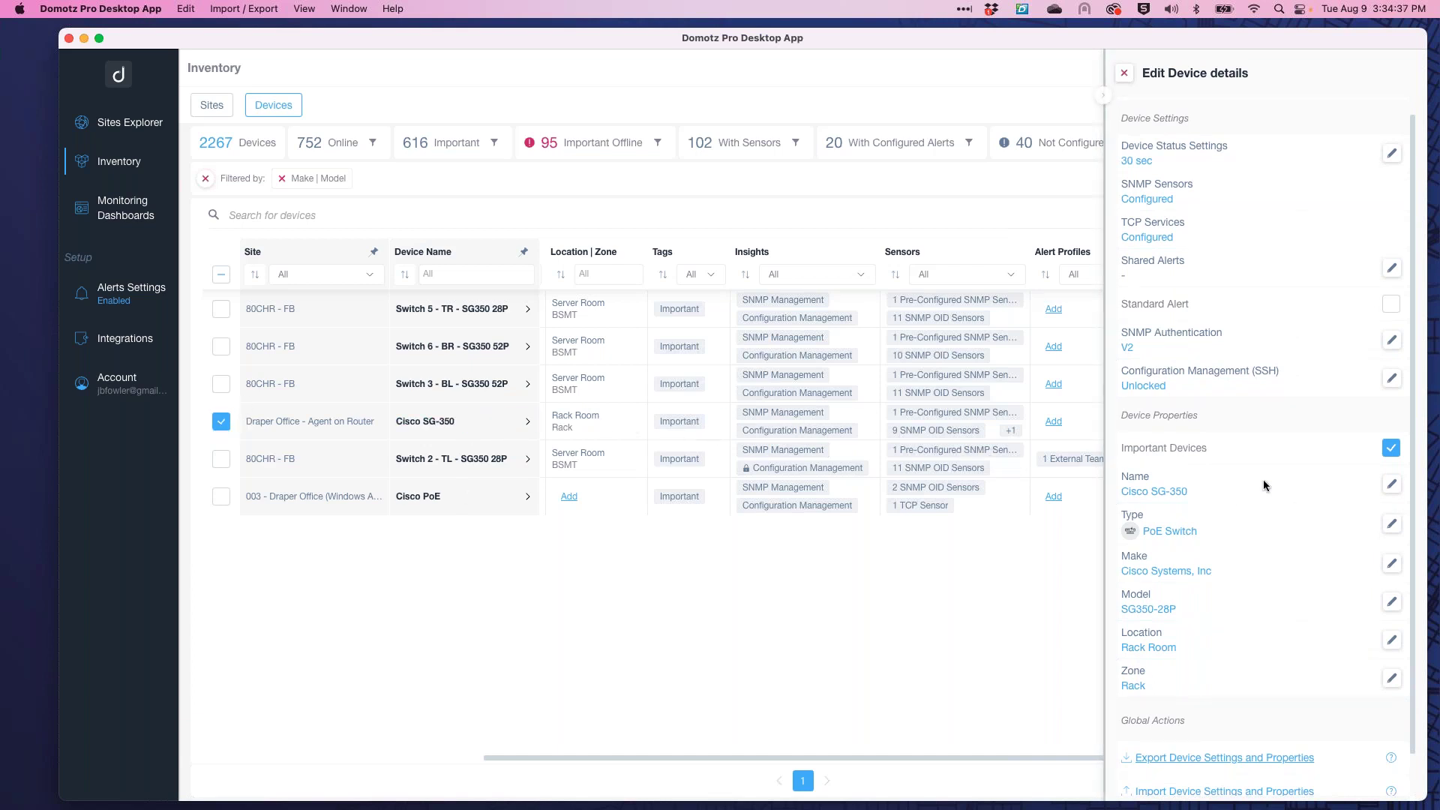
scroll(1266, 487, "down", 2)
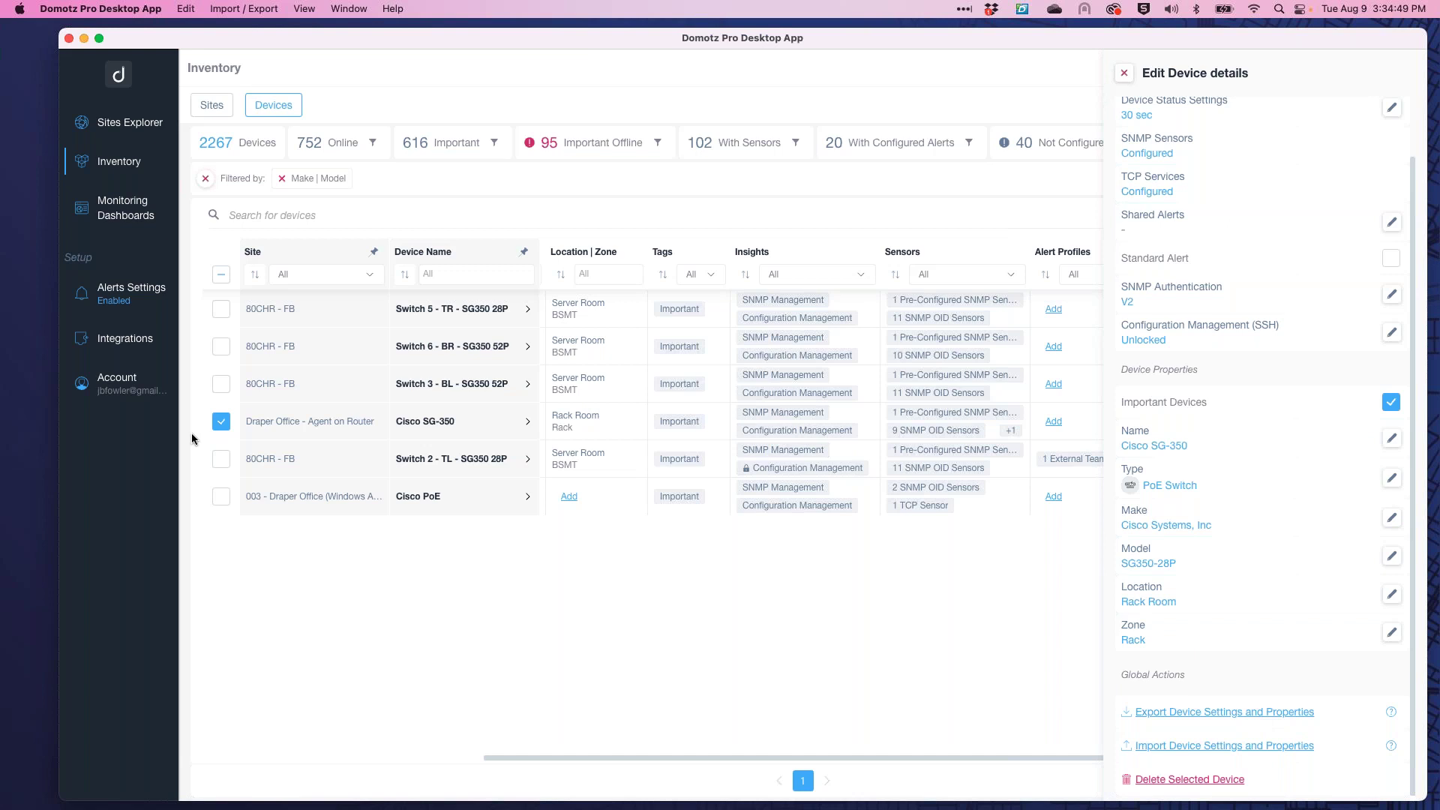
Replace the Cisco SG-350 selection with the 80CHR - FB switches 3, 5 and 6, and review their shared settings and global actions.
left_click(221, 421)
left_click(221, 384)
left_click(220, 347)
left_click(222, 309)
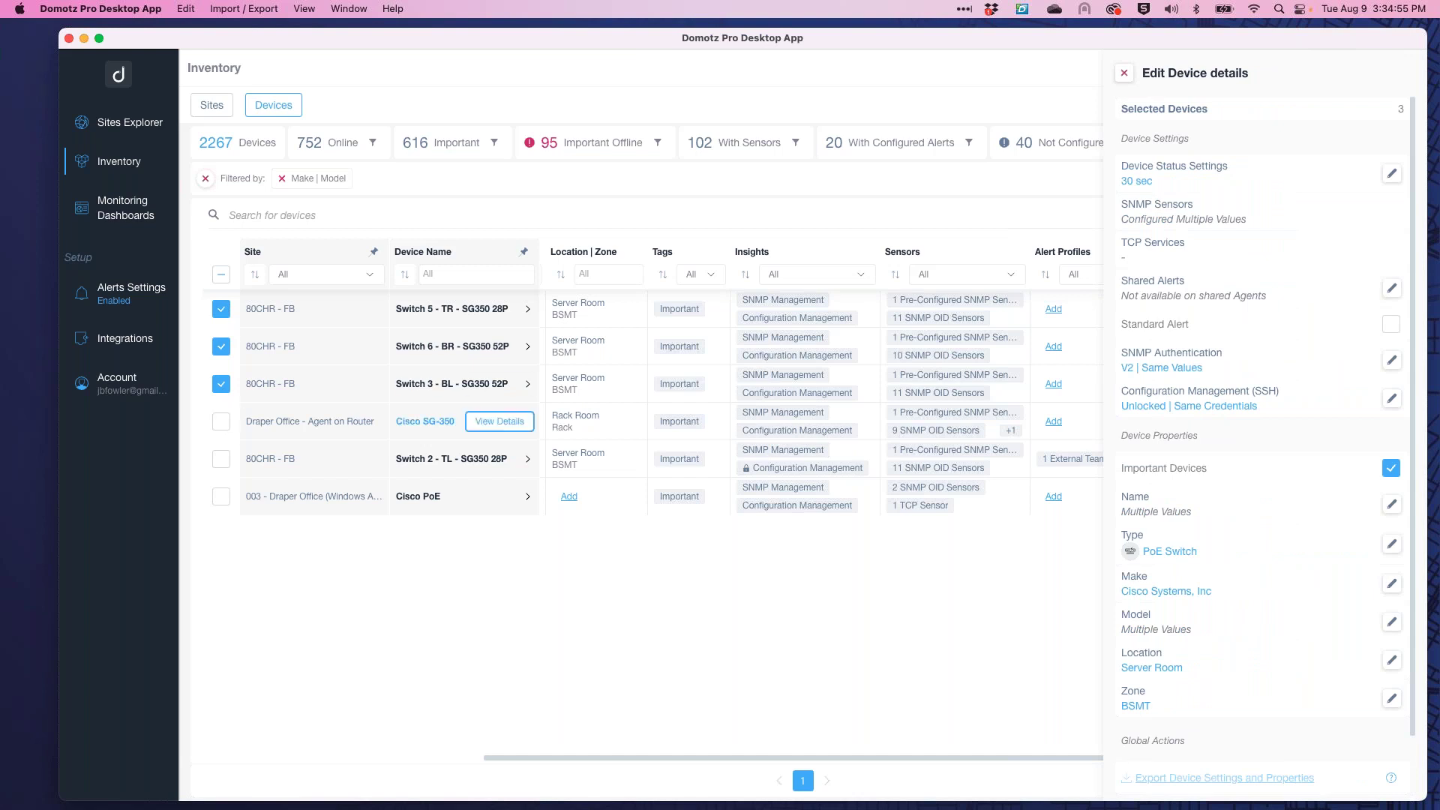
scroll(1248, 720, "down", 2)
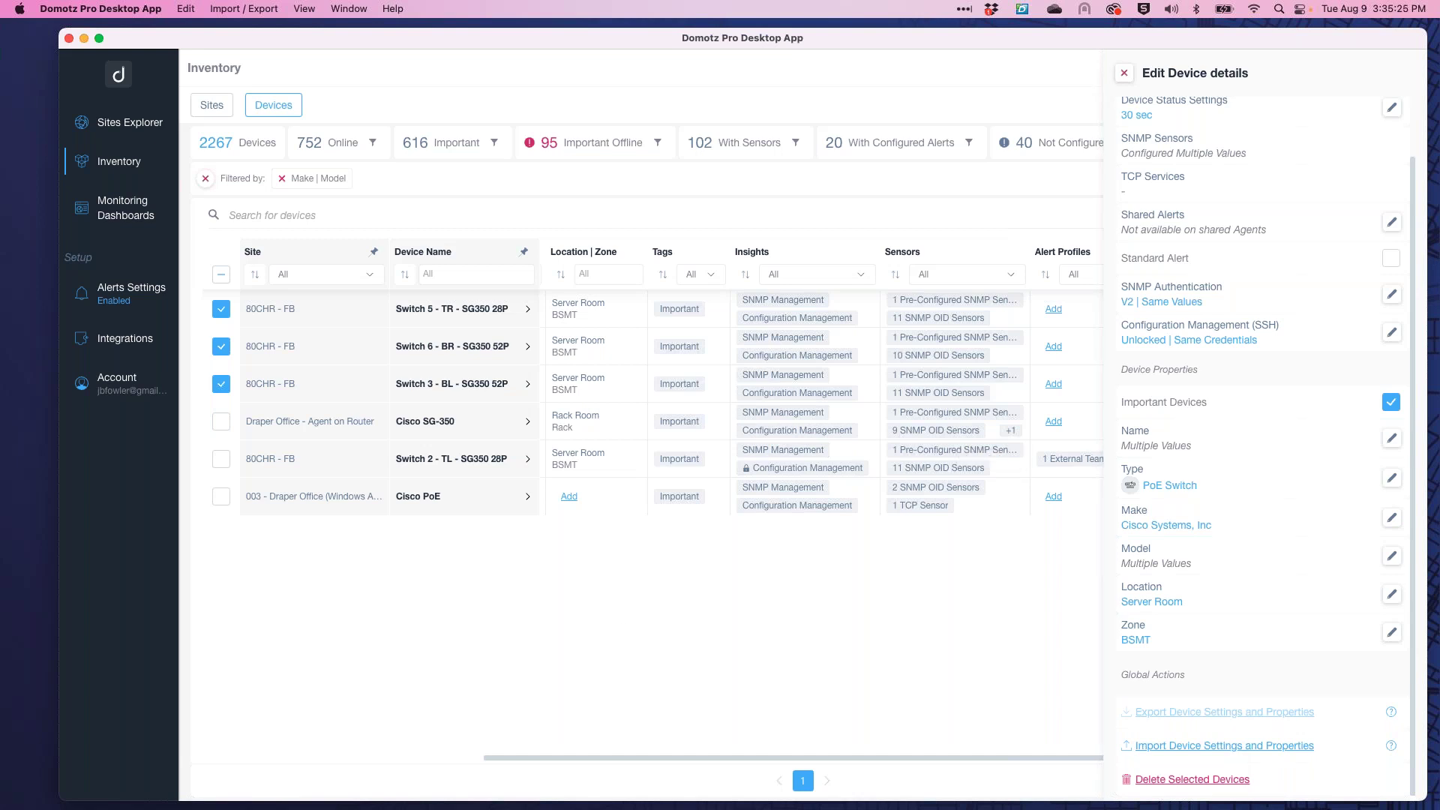
Close the device details and remove the Make | Model filter.
left_click(1125, 73)
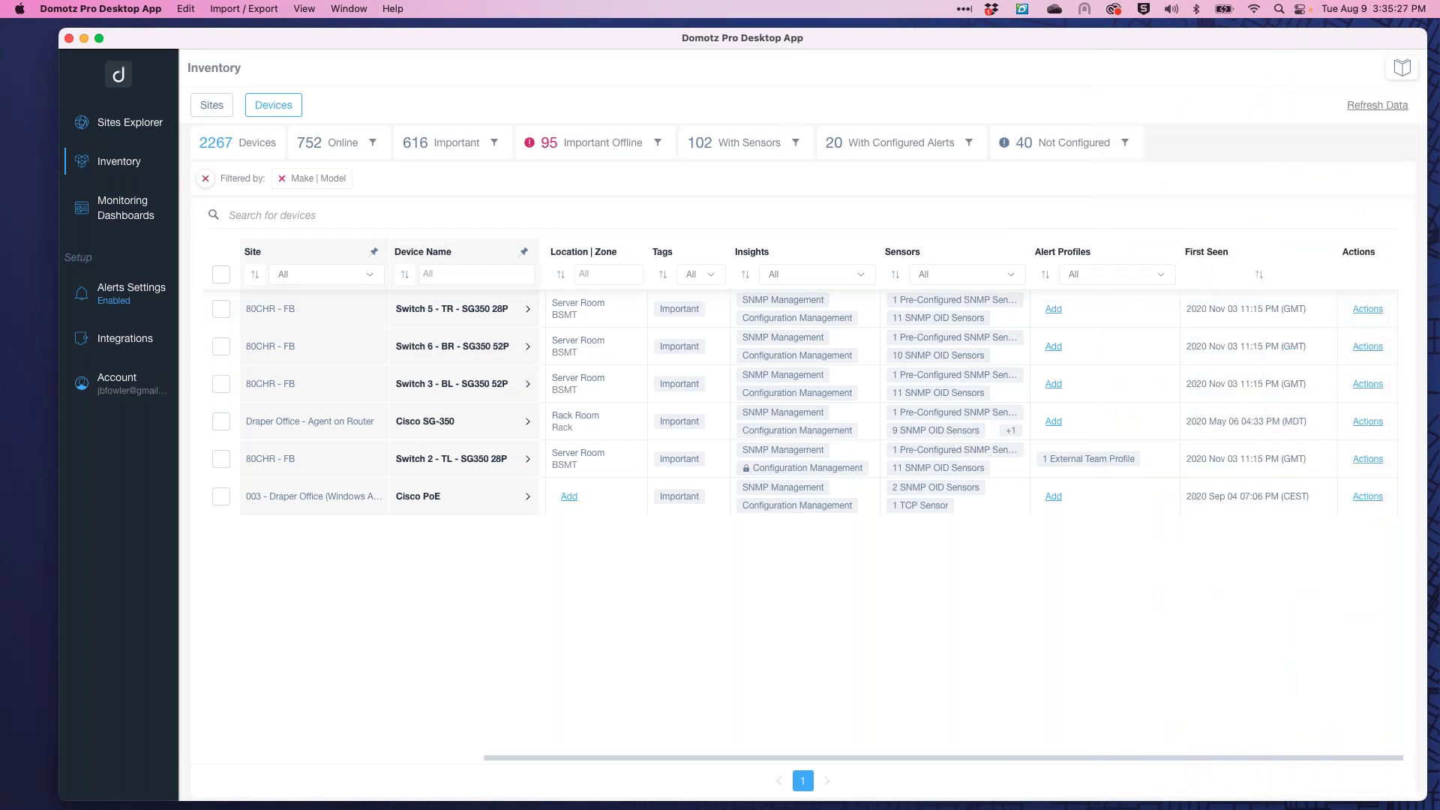
left_click(282, 178)
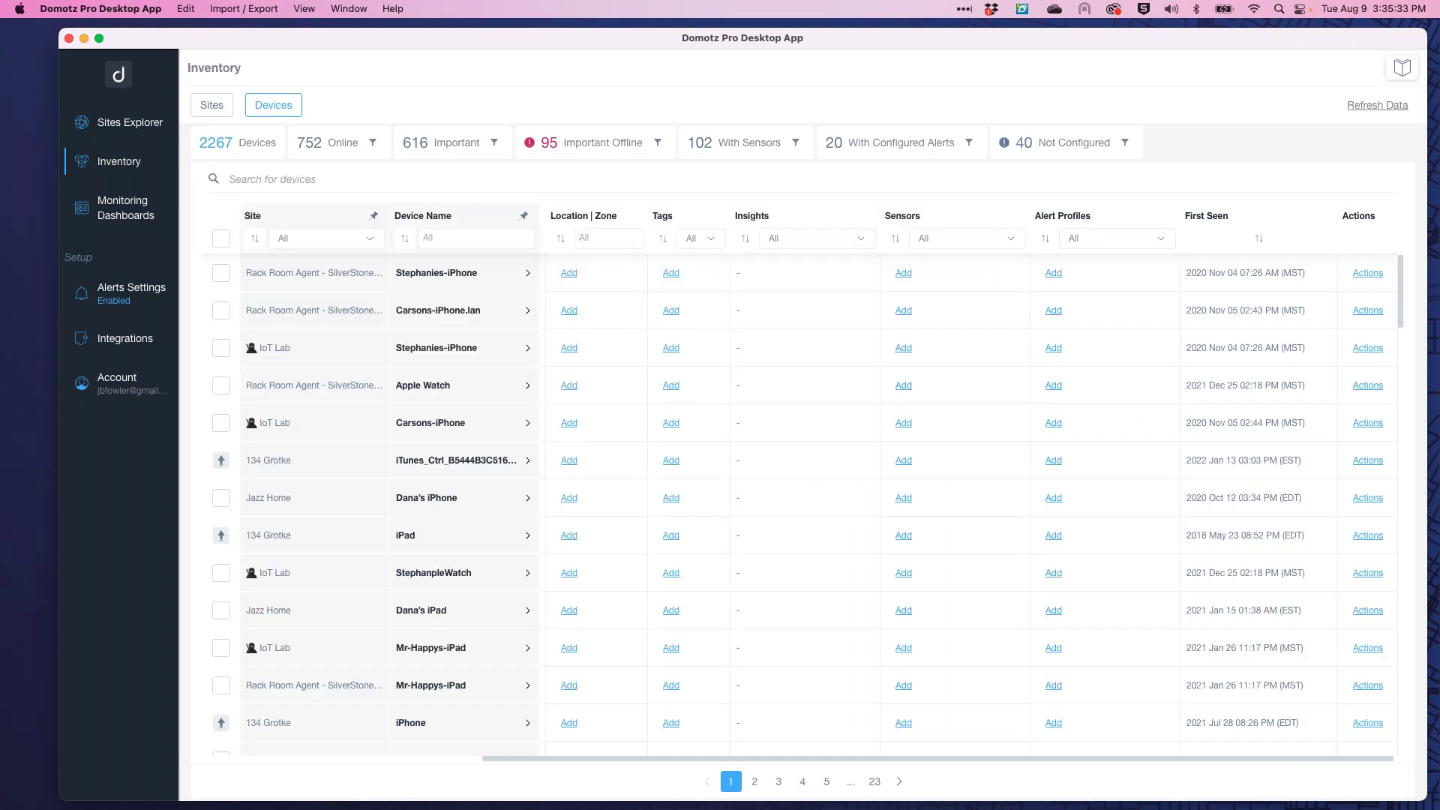
Return to the site inventory, select the IoT Lab and Draper Office - Agent on Router sites, and review their editable site details.
left_click(212, 105)
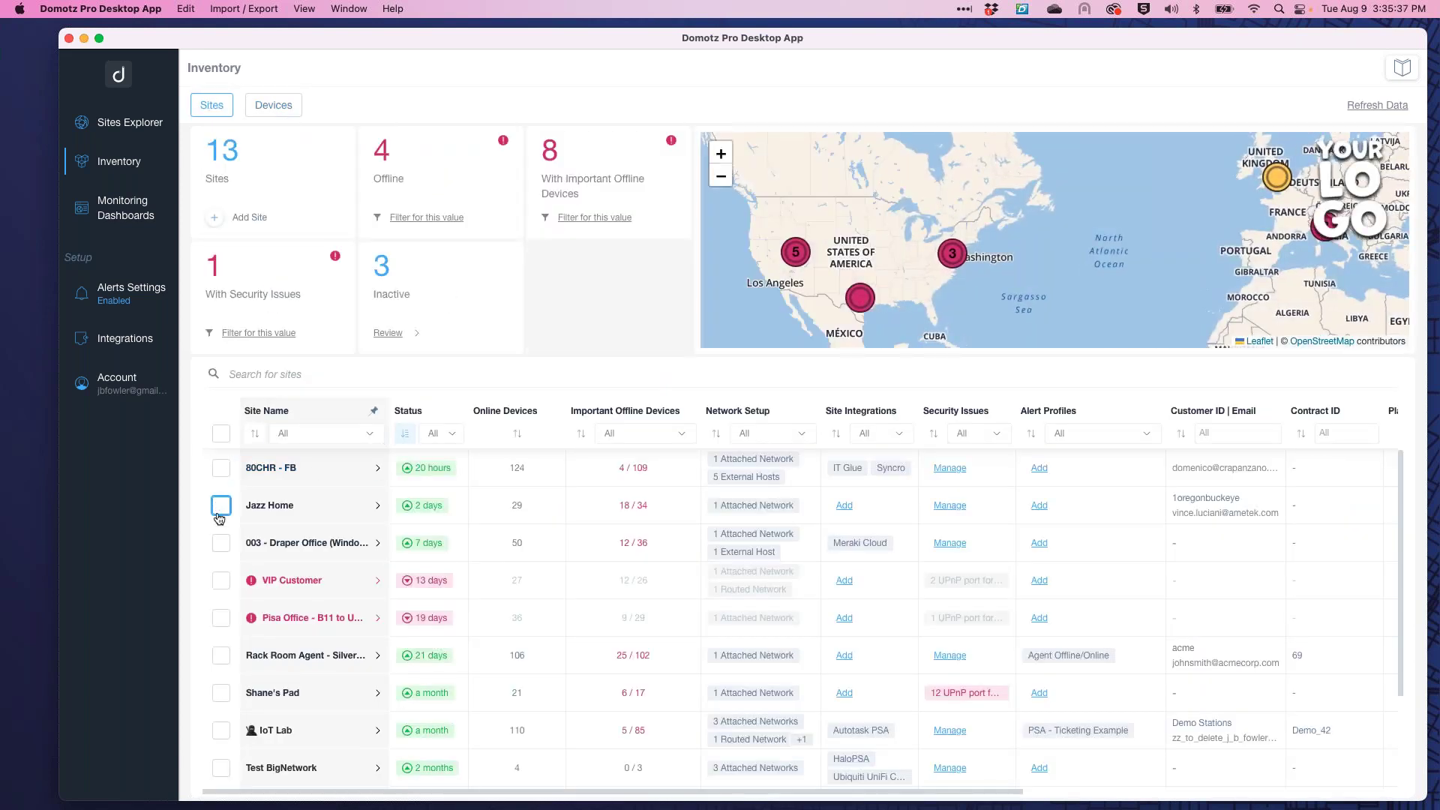
scroll(218, 732, "down", 3)
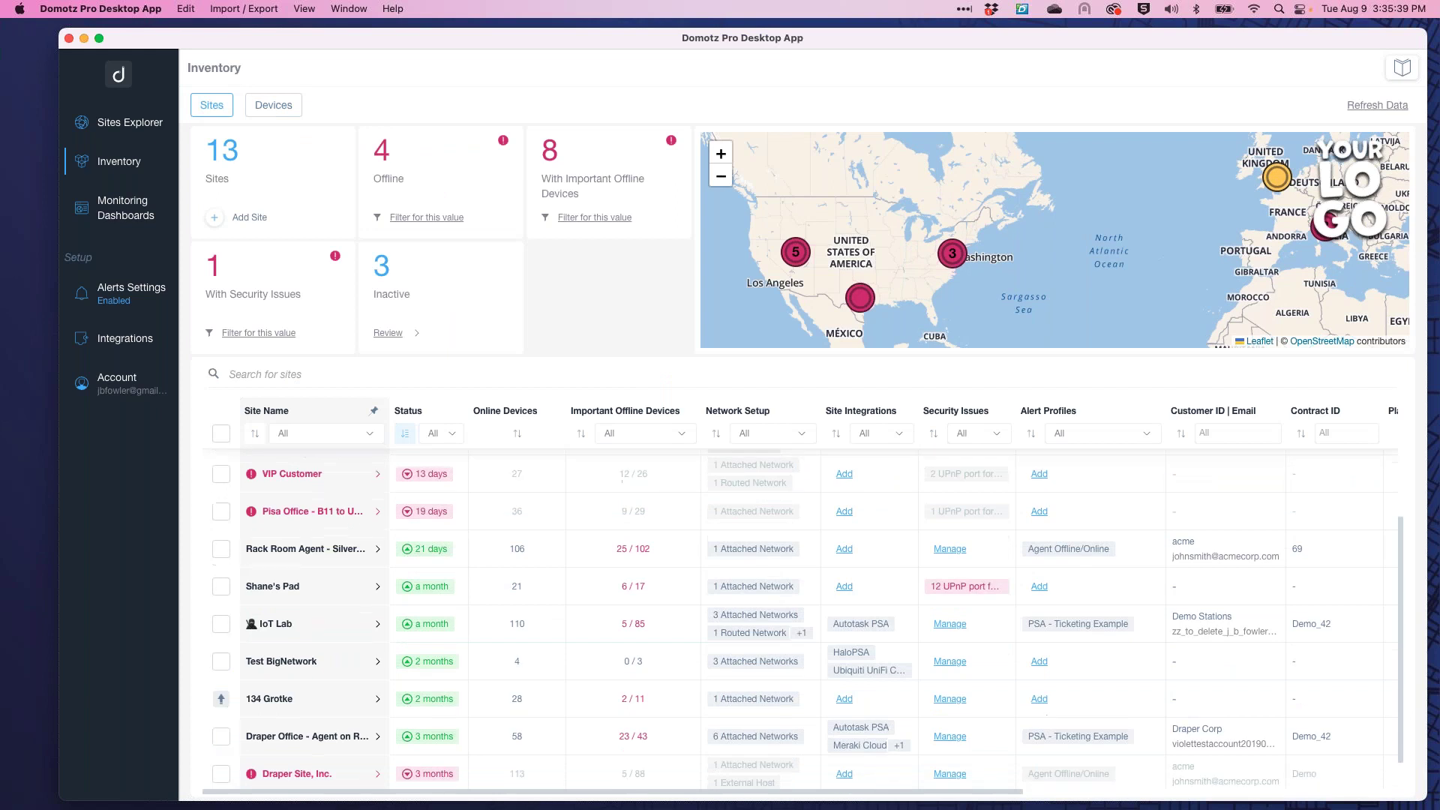
left_click(220, 624)
scroll(220, 660, "down", 1)
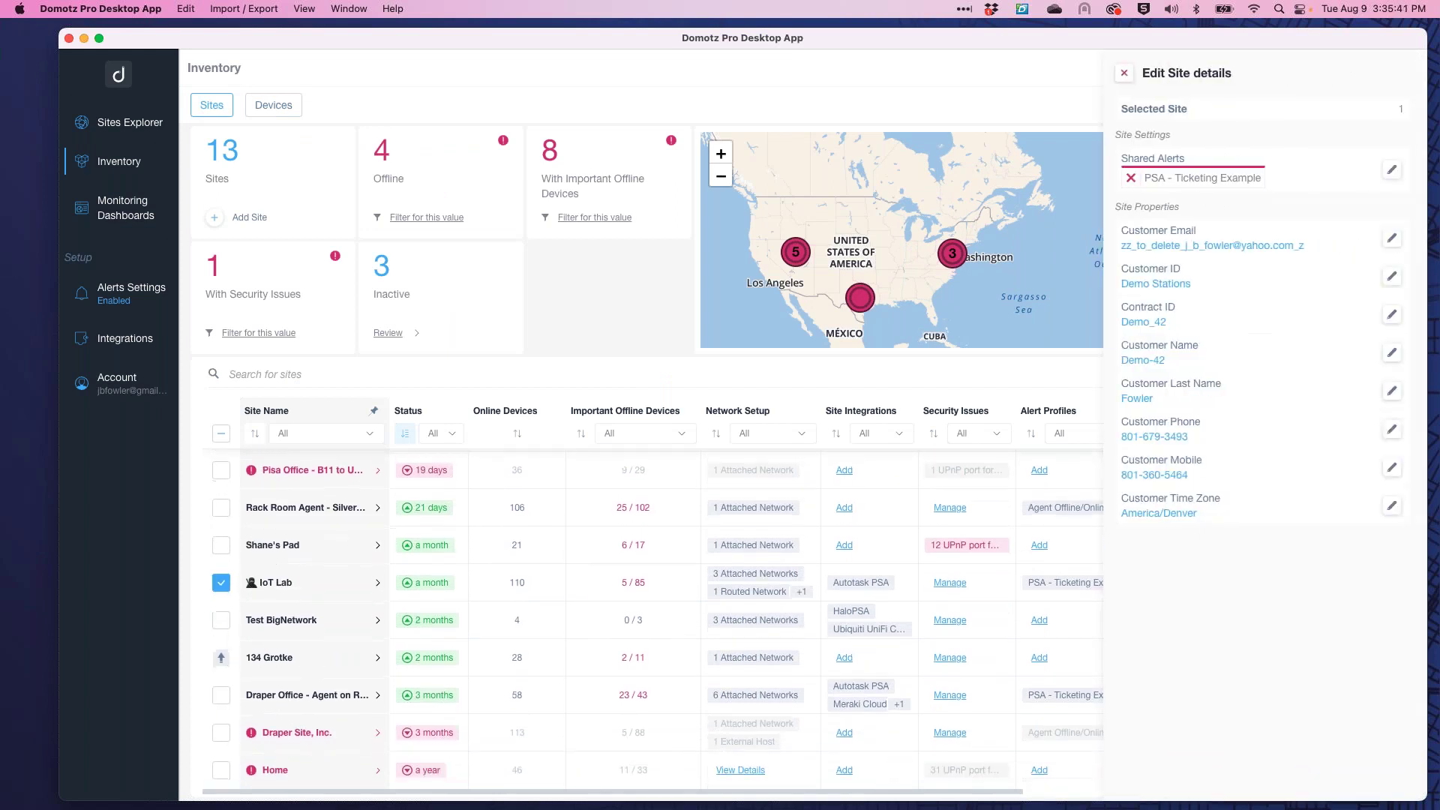
left_click(222, 698)
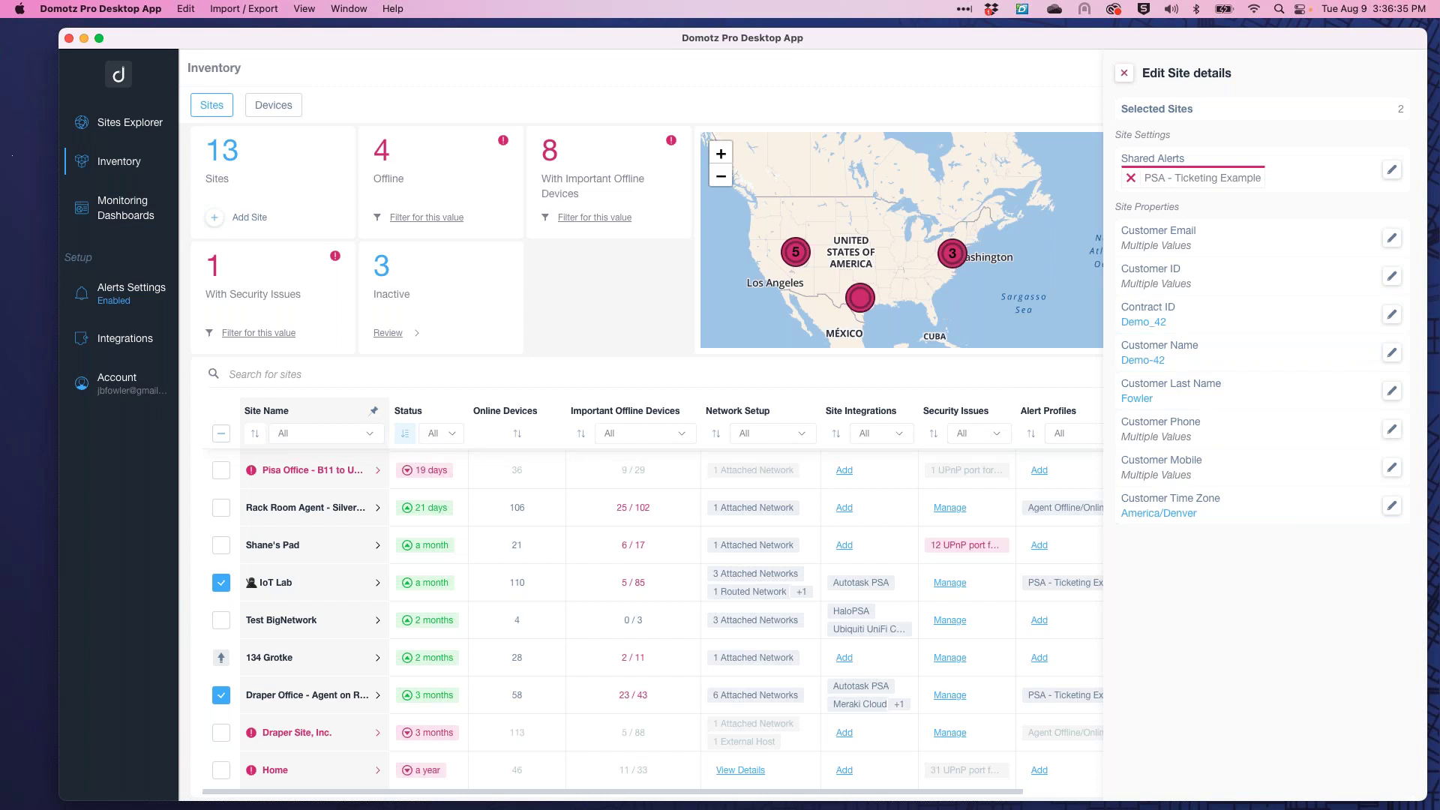
Filter the device inventory by the Audio & Video type, review the matching devices, and remove the filter.
left_click(279, 109)
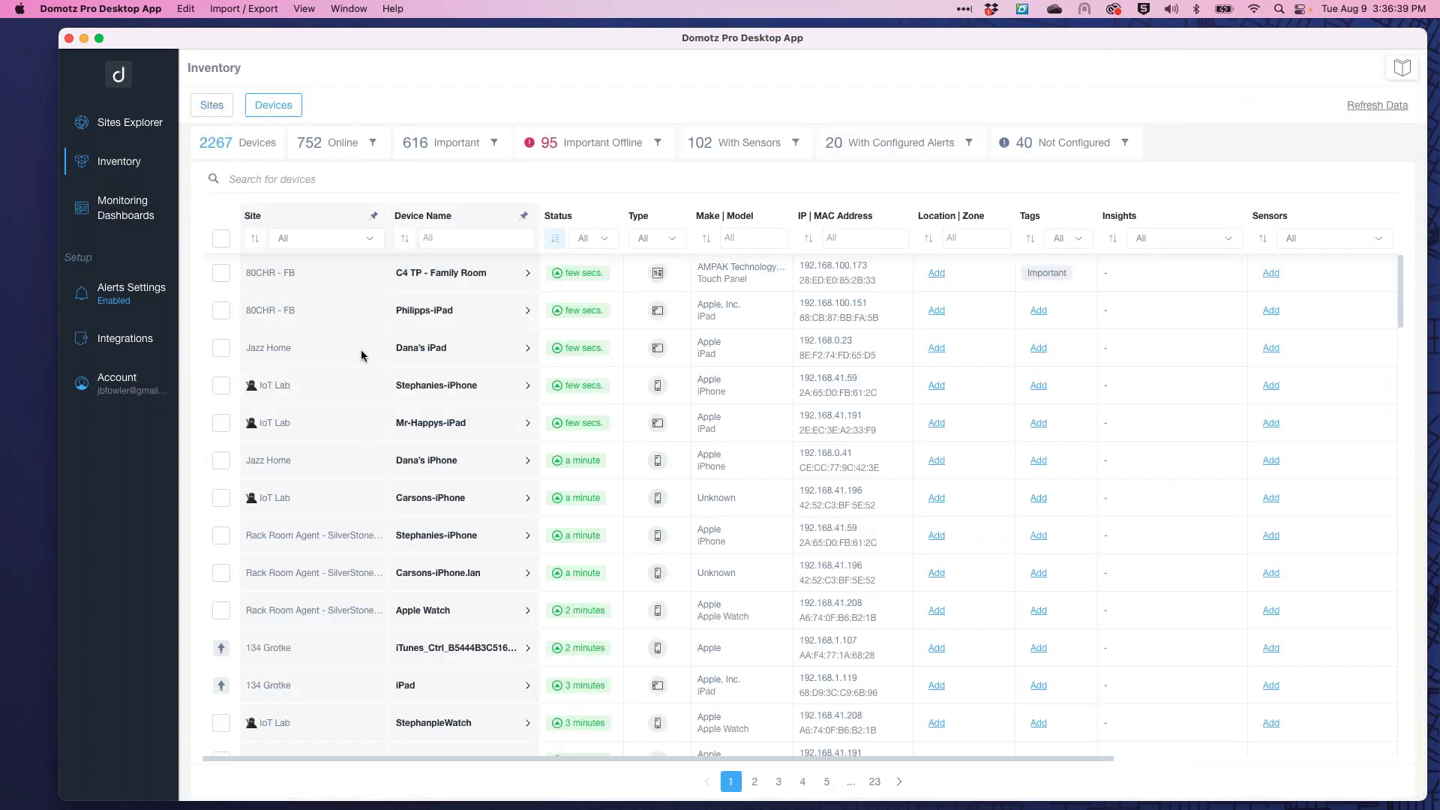
scroll(362, 355, "down", 1)
left_click(656, 238)
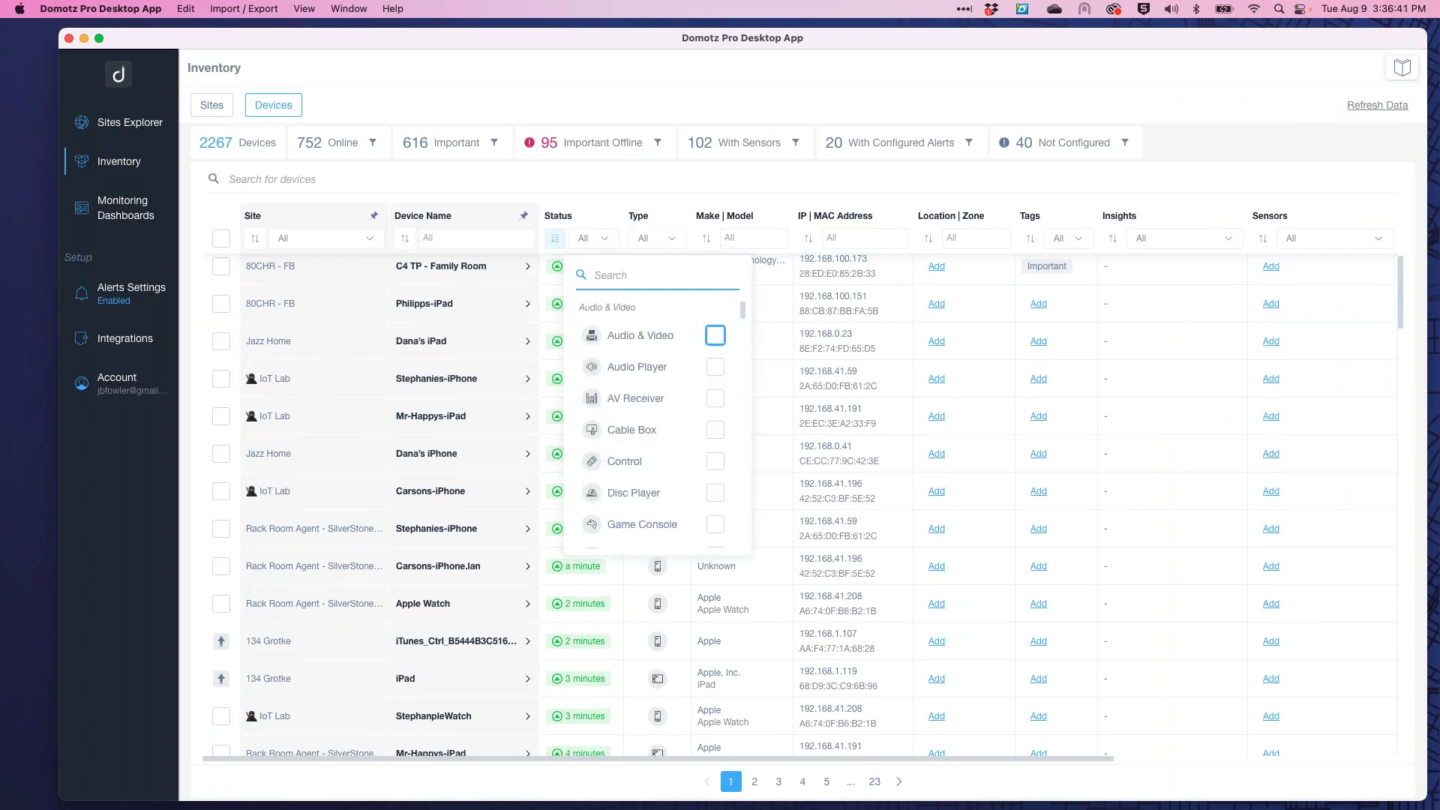
left_click(714, 336)
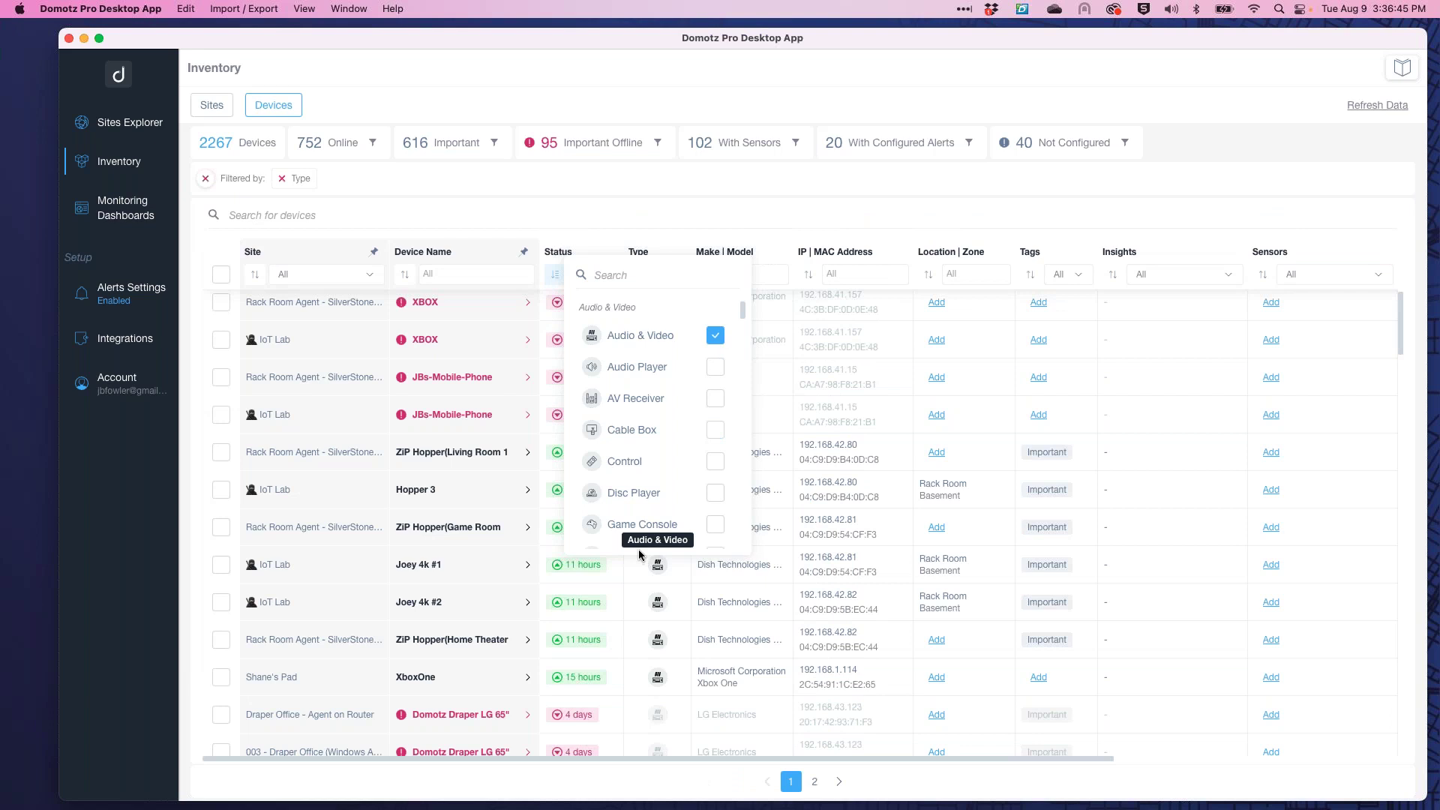
left_click(712, 338)
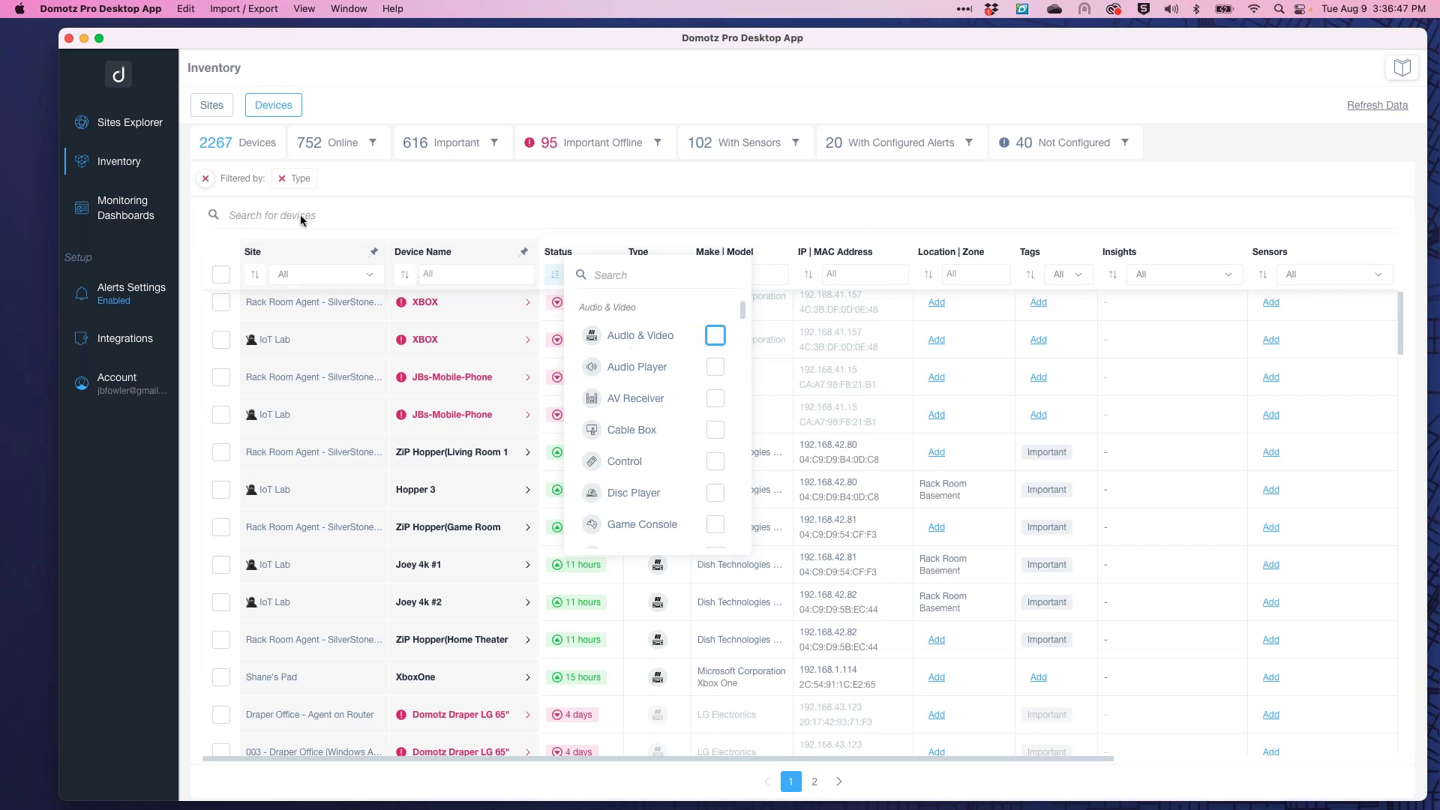
left_click(399, 63)
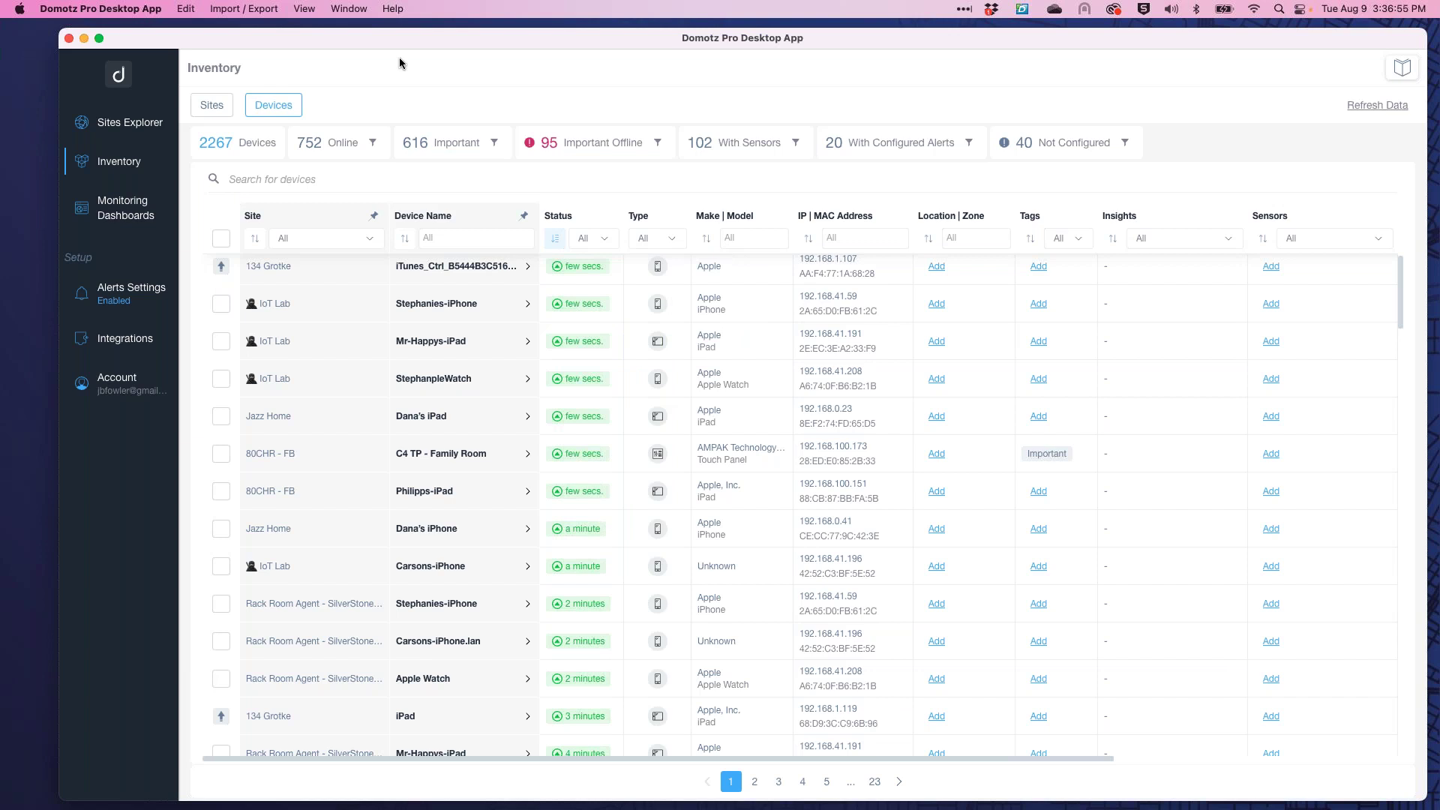
Review the Demo, Cisco, UPS and JB table monitoring dashboards, with a brief look at the Sites Explorer.
left_click(110, 206)
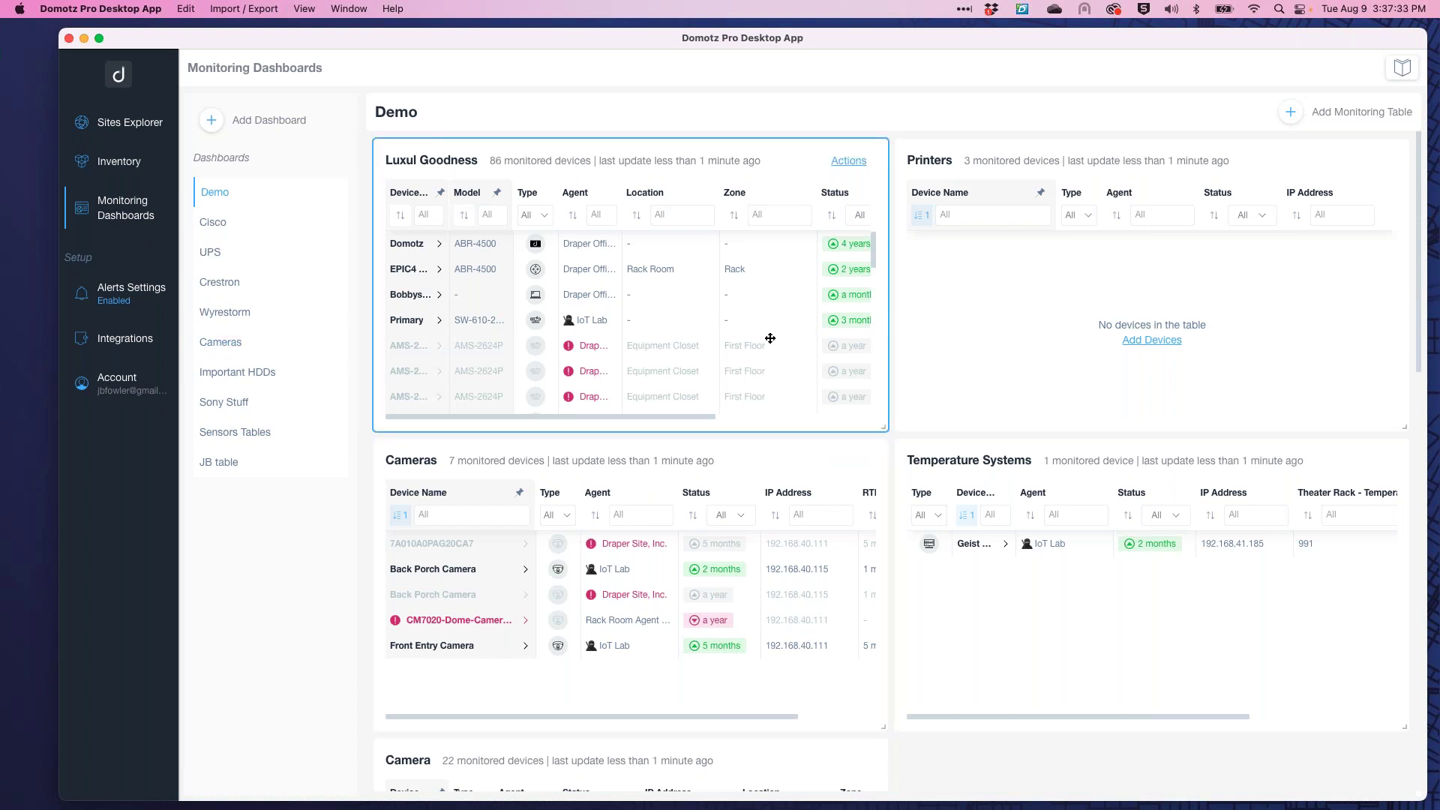
left_click(129, 123)
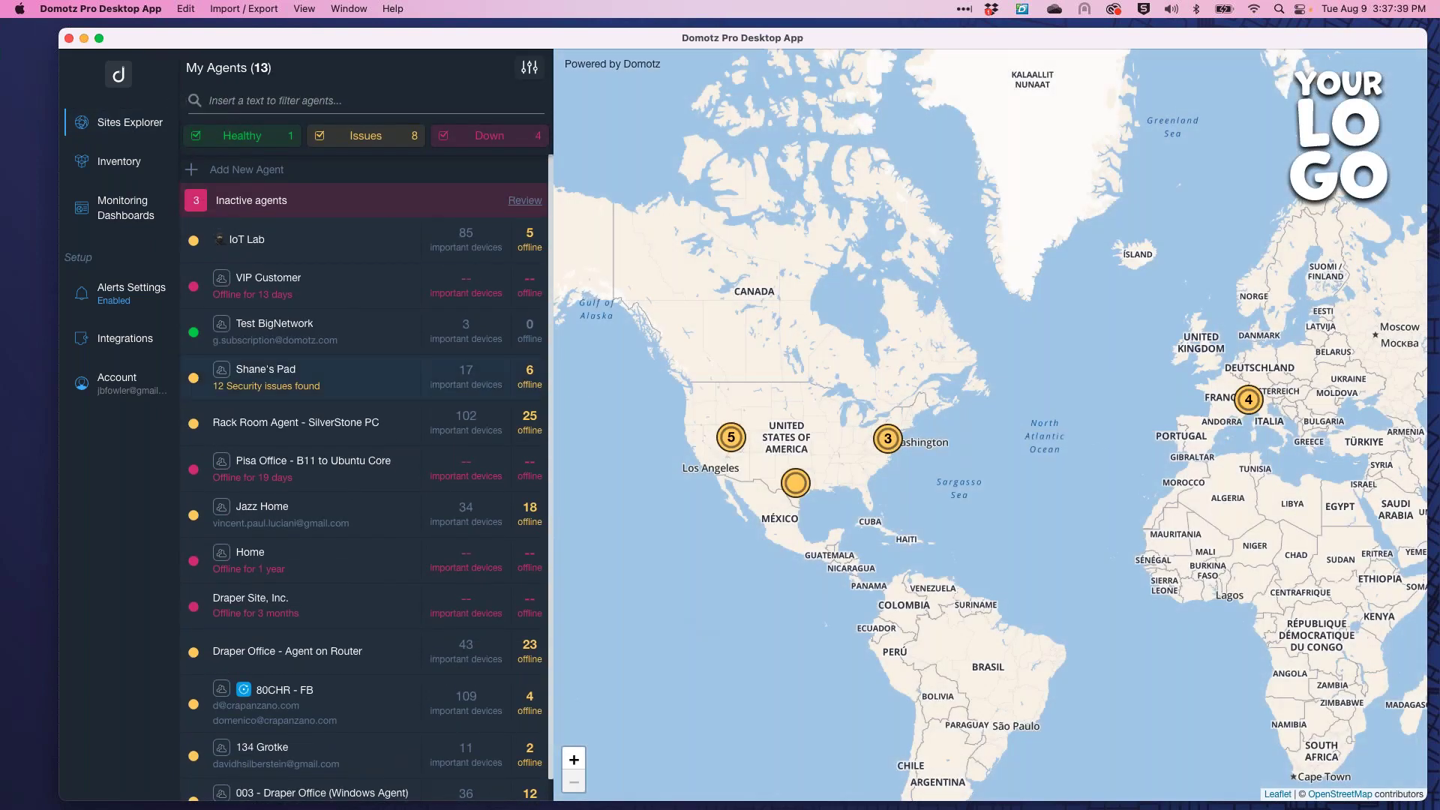
left_click(98, 207)
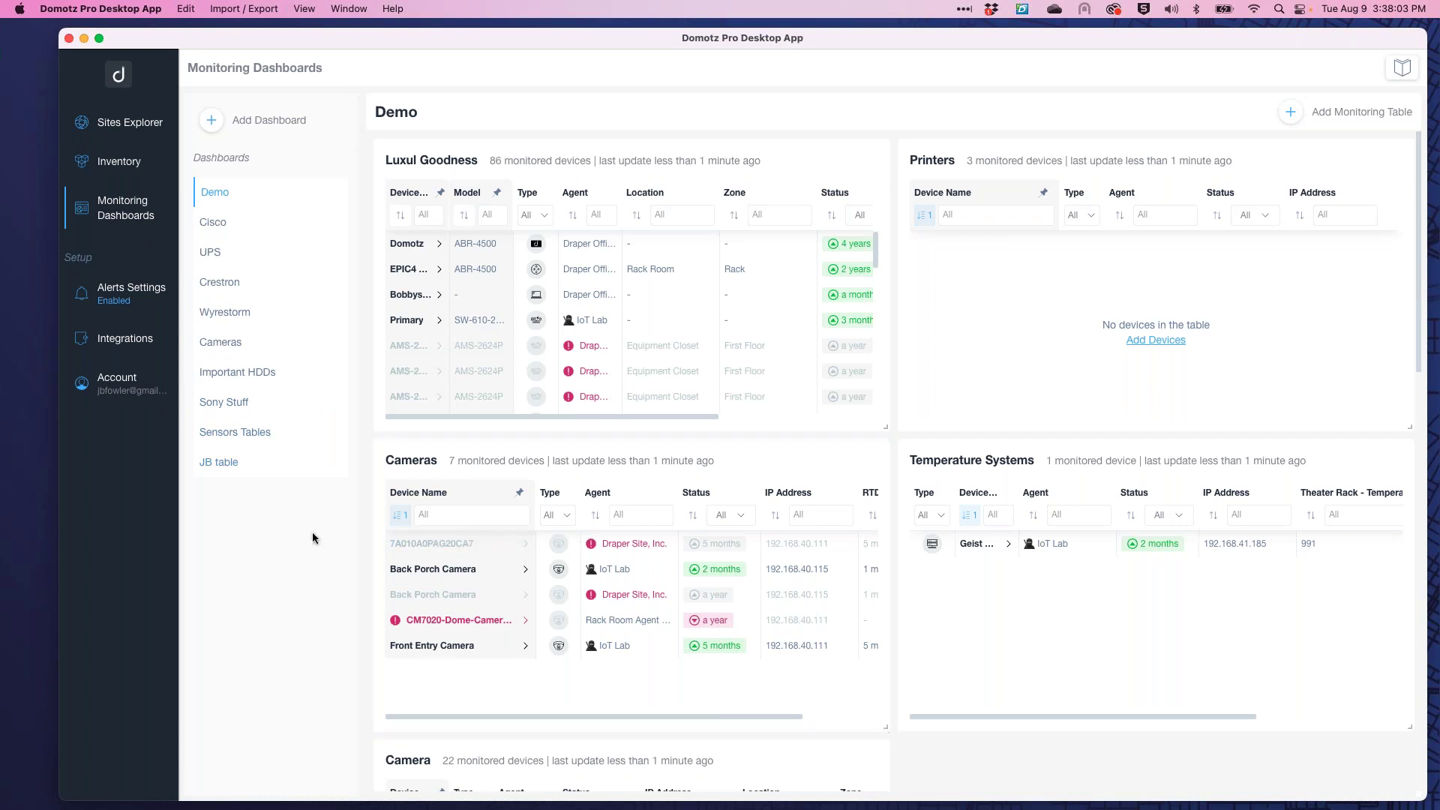
left_click(209, 236)
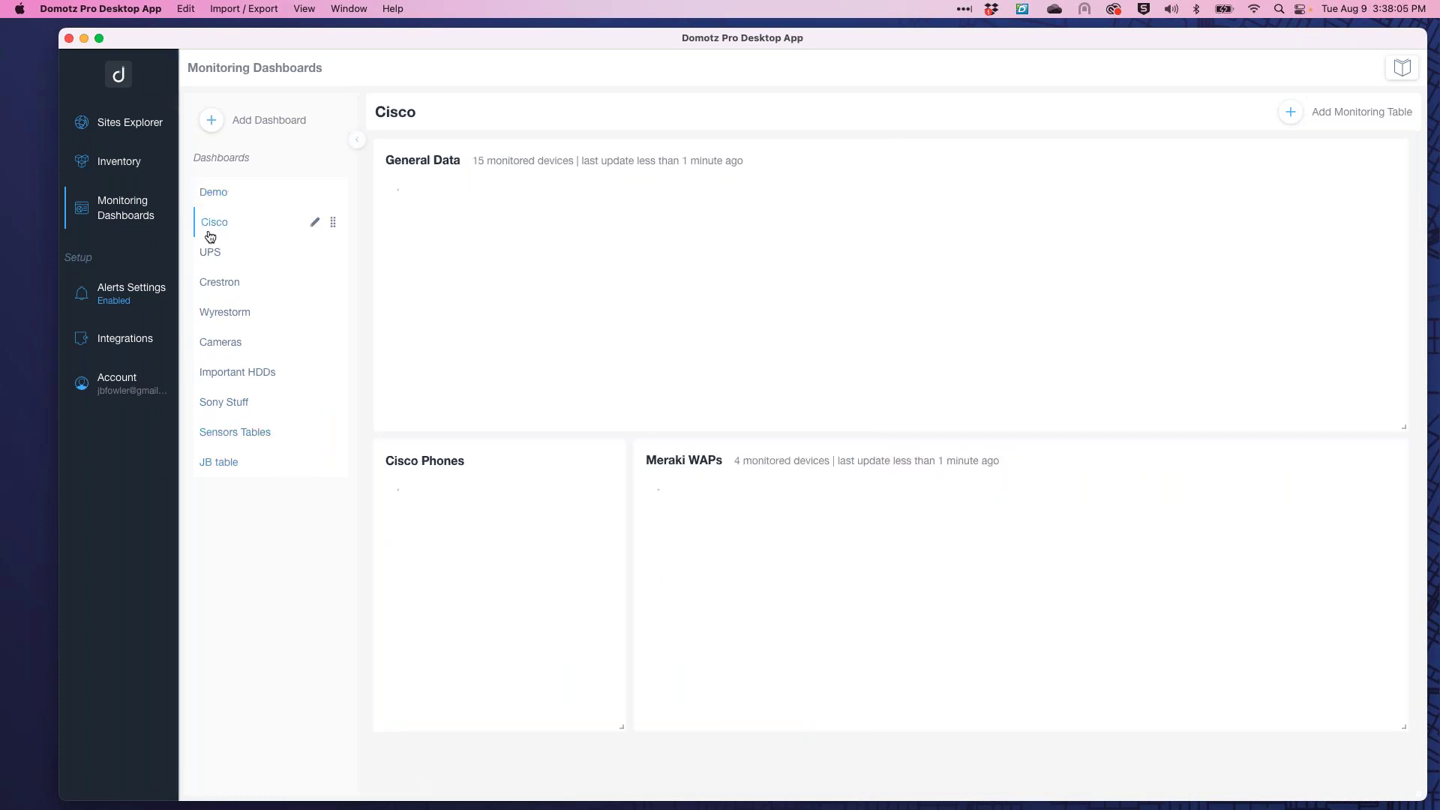
left_click(222, 258)
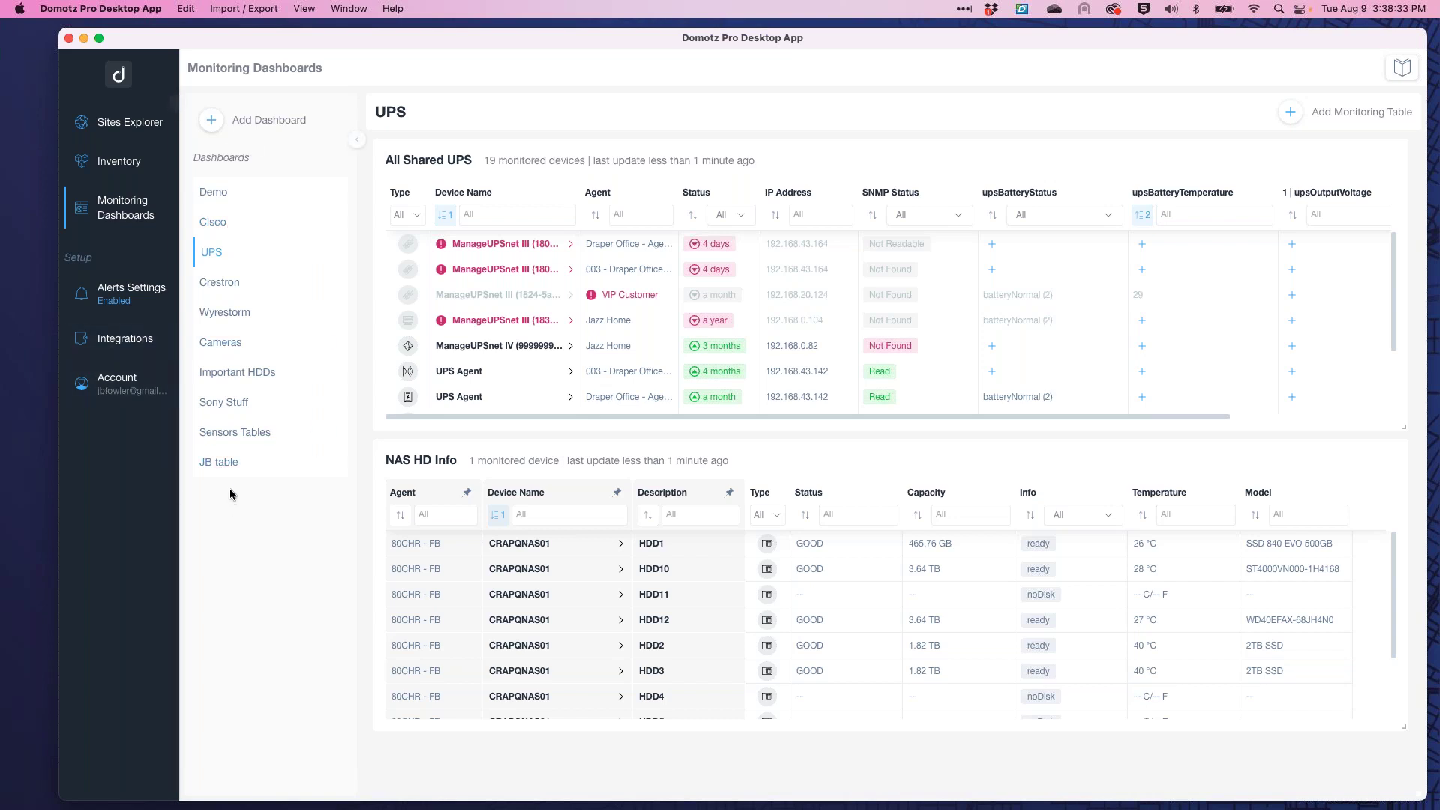
left_click(225, 462)
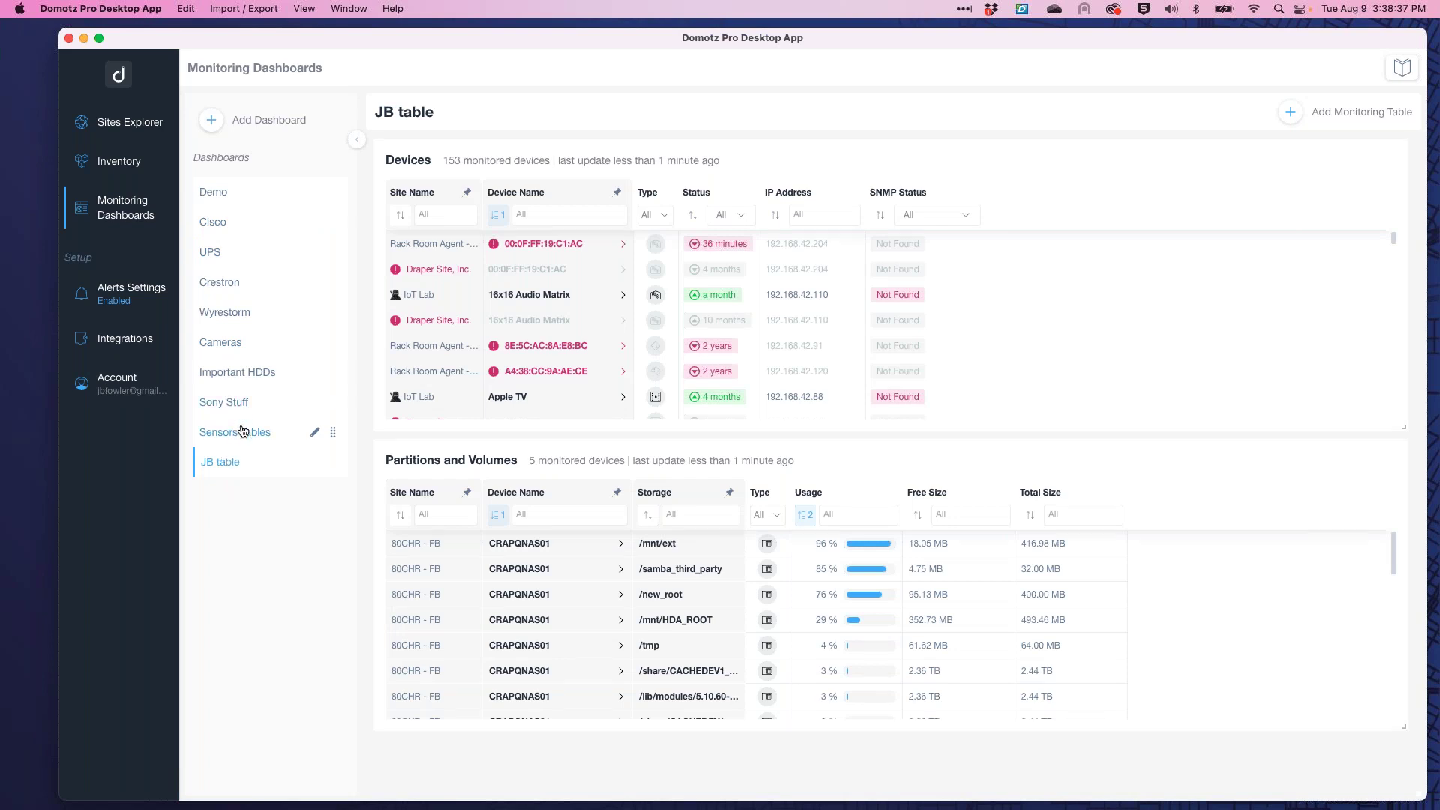
Open the Sensors Tables dashboard and move it up in the dashboard list to sit between UPS and Crestron.
left_click(243, 430)
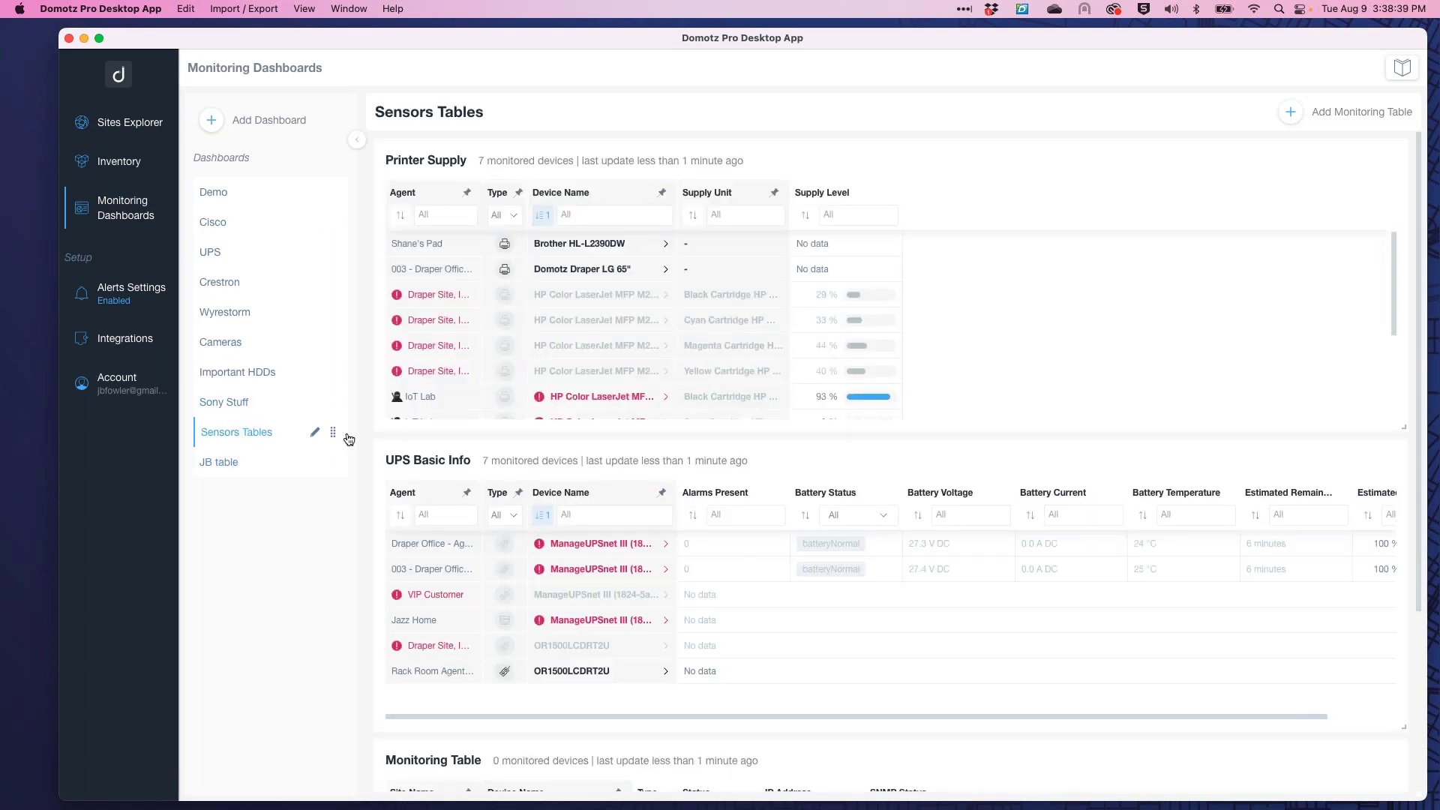
left_click_drag(333, 431, 335, 284)
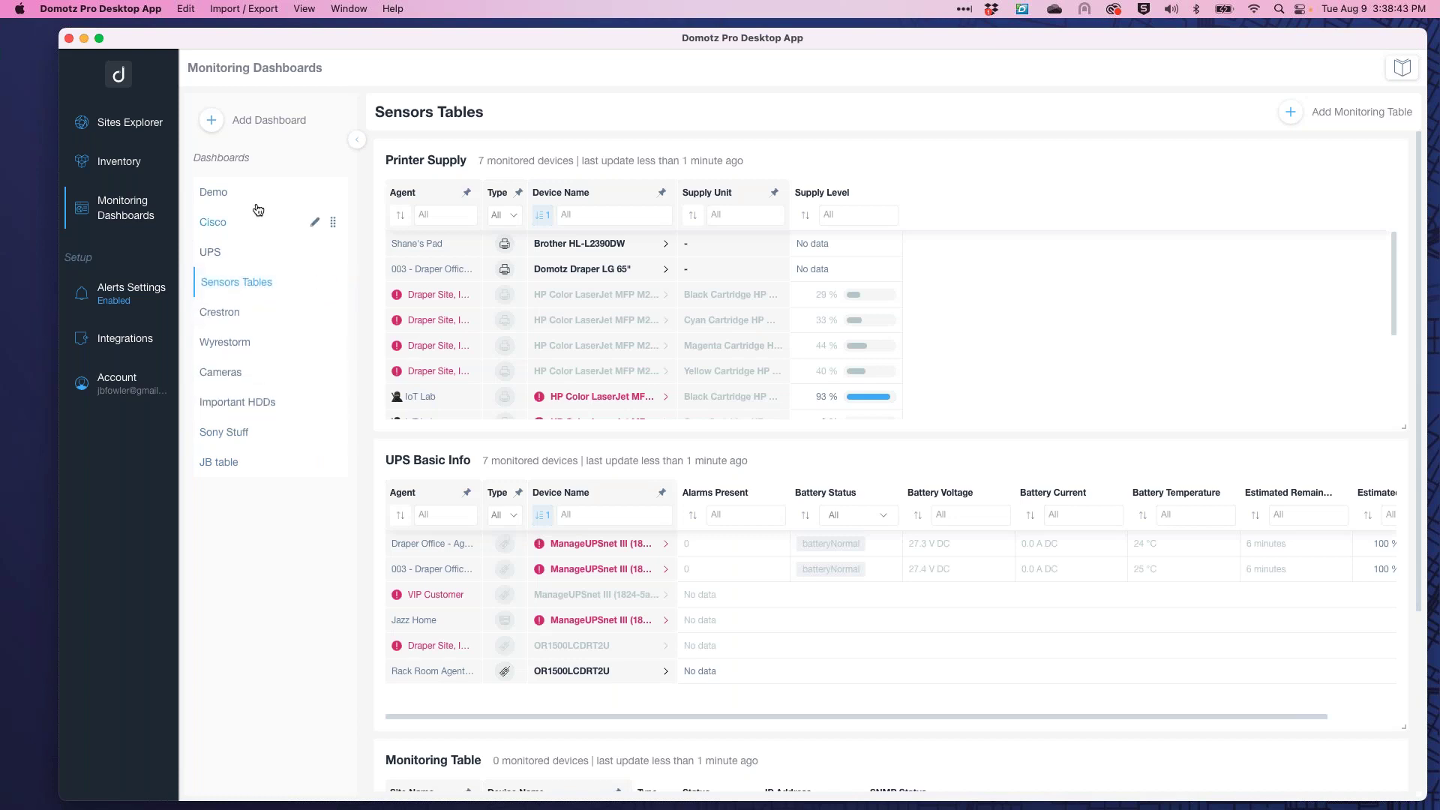
Create a new monitoring dashboard named "Junk".
left_click(212, 120)
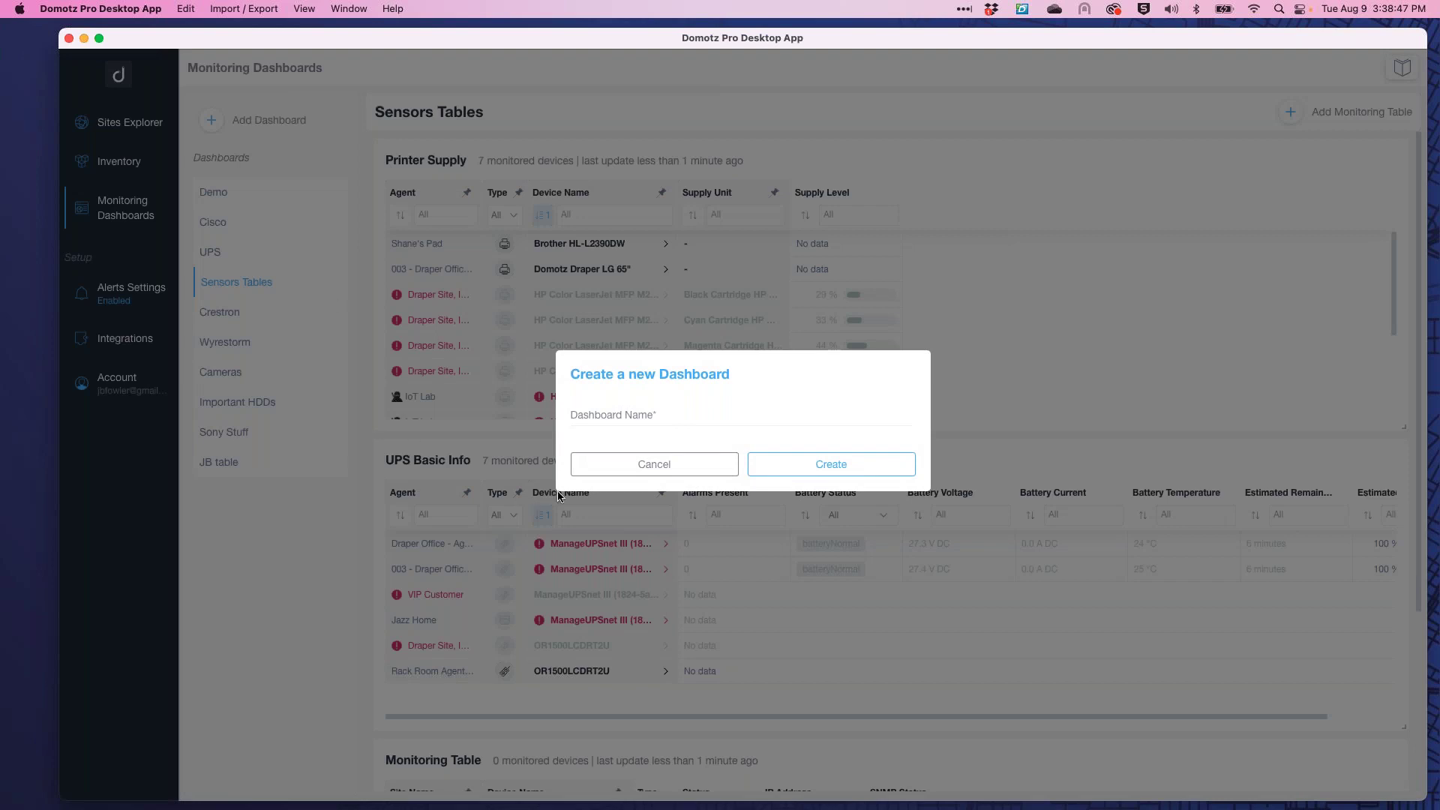
left_click(630, 417)
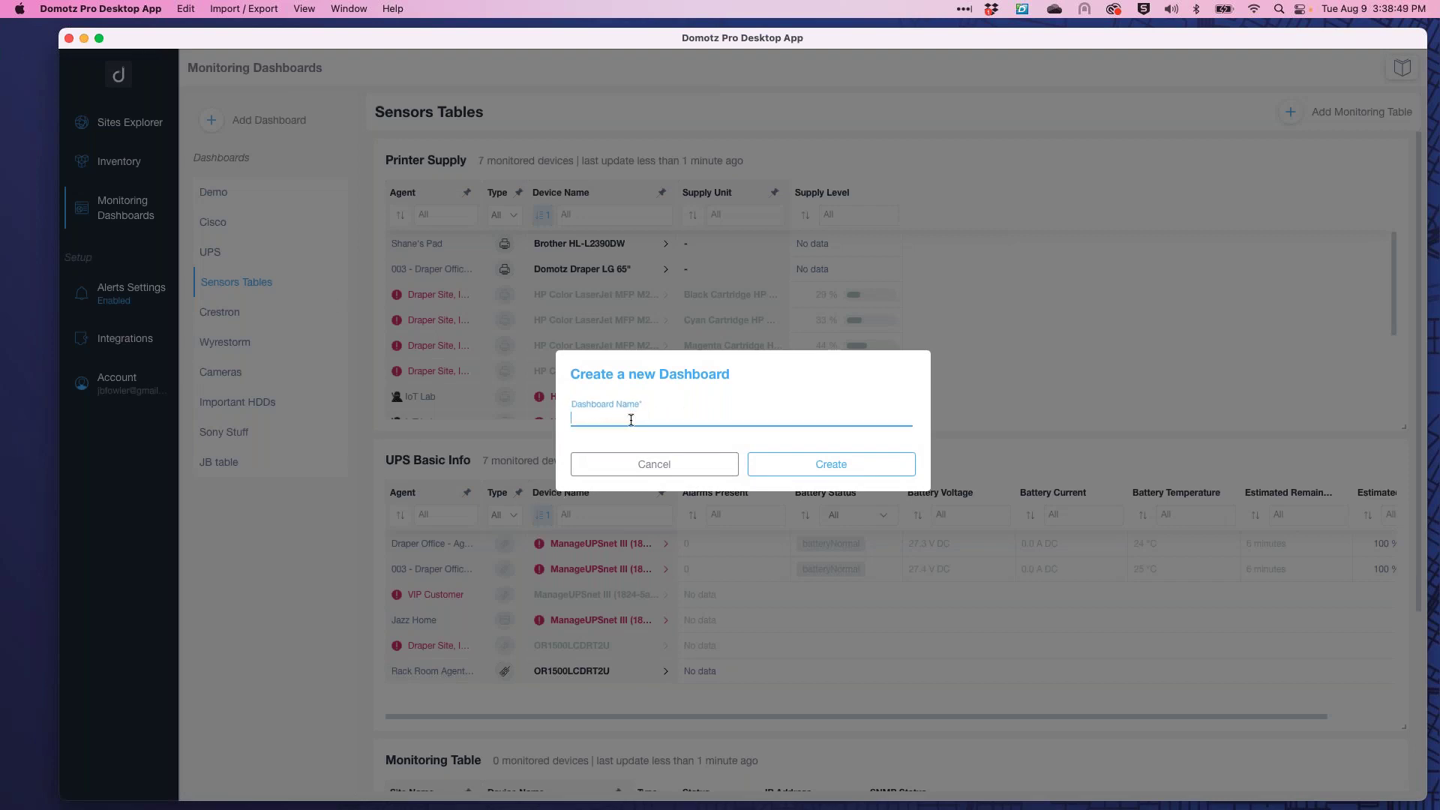
type("Junk")
left_click(810, 463)
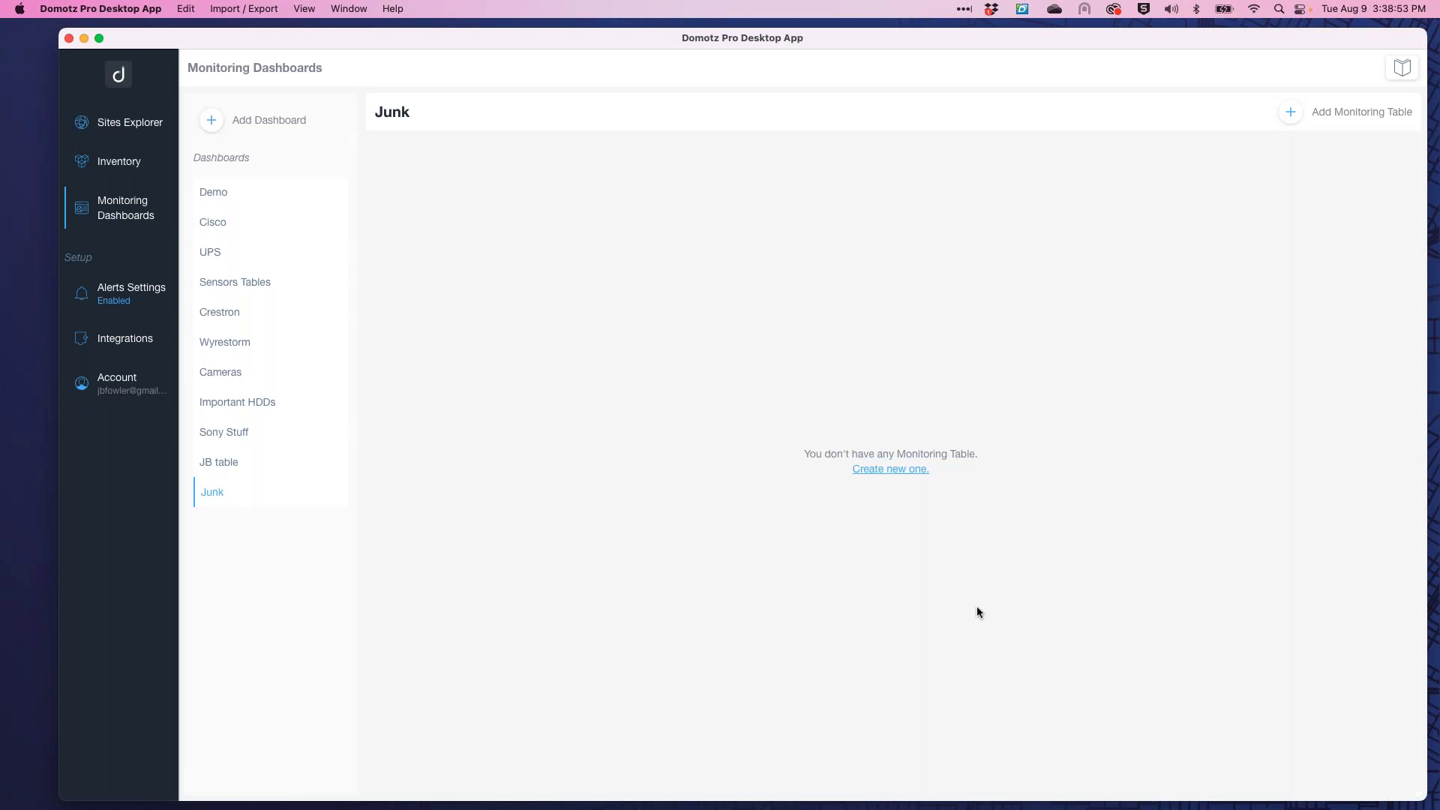
Create a monitoring table of the Devices kind in the Junk dashboard.
left_click(895, 471)
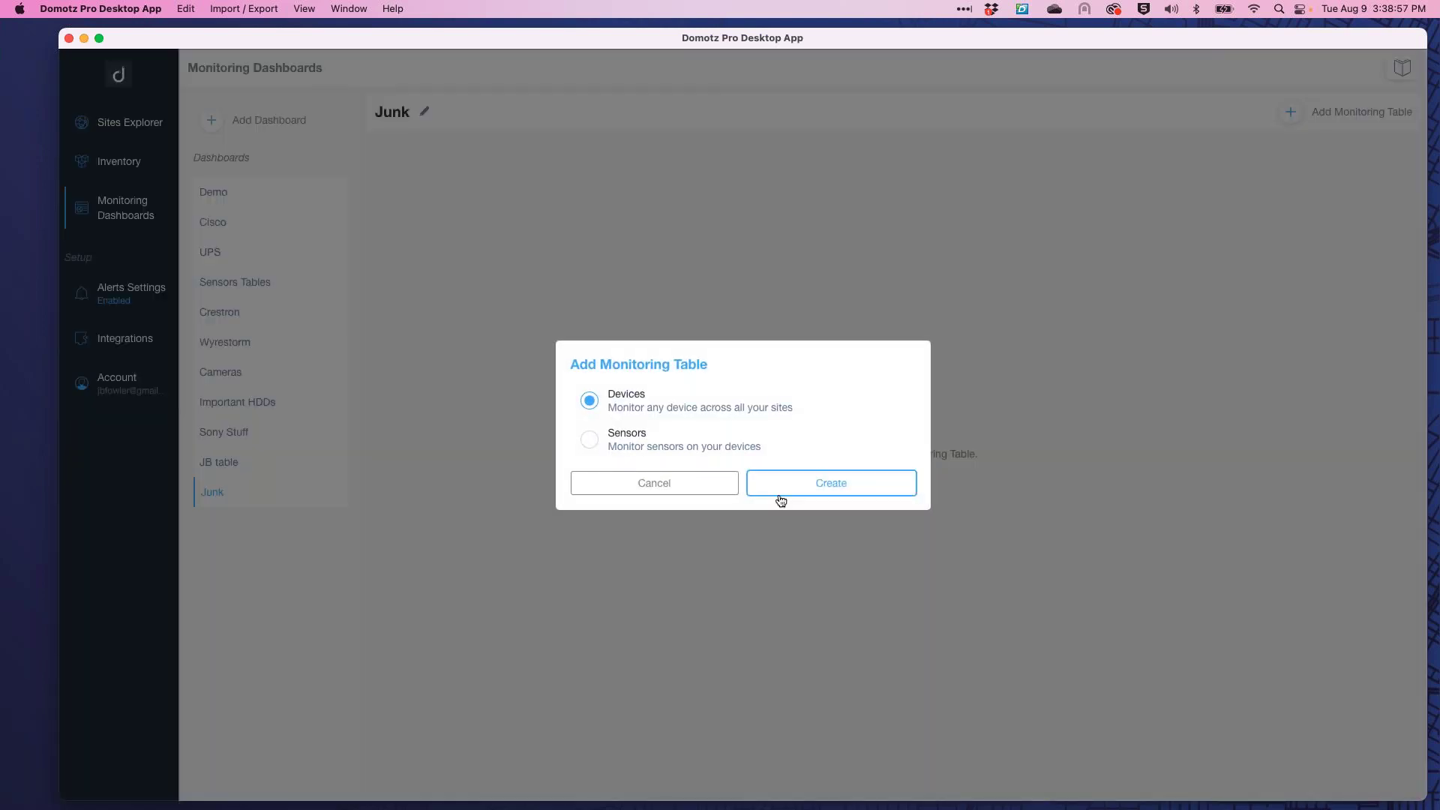
left_click(593, 441)
left_click(590, 400)
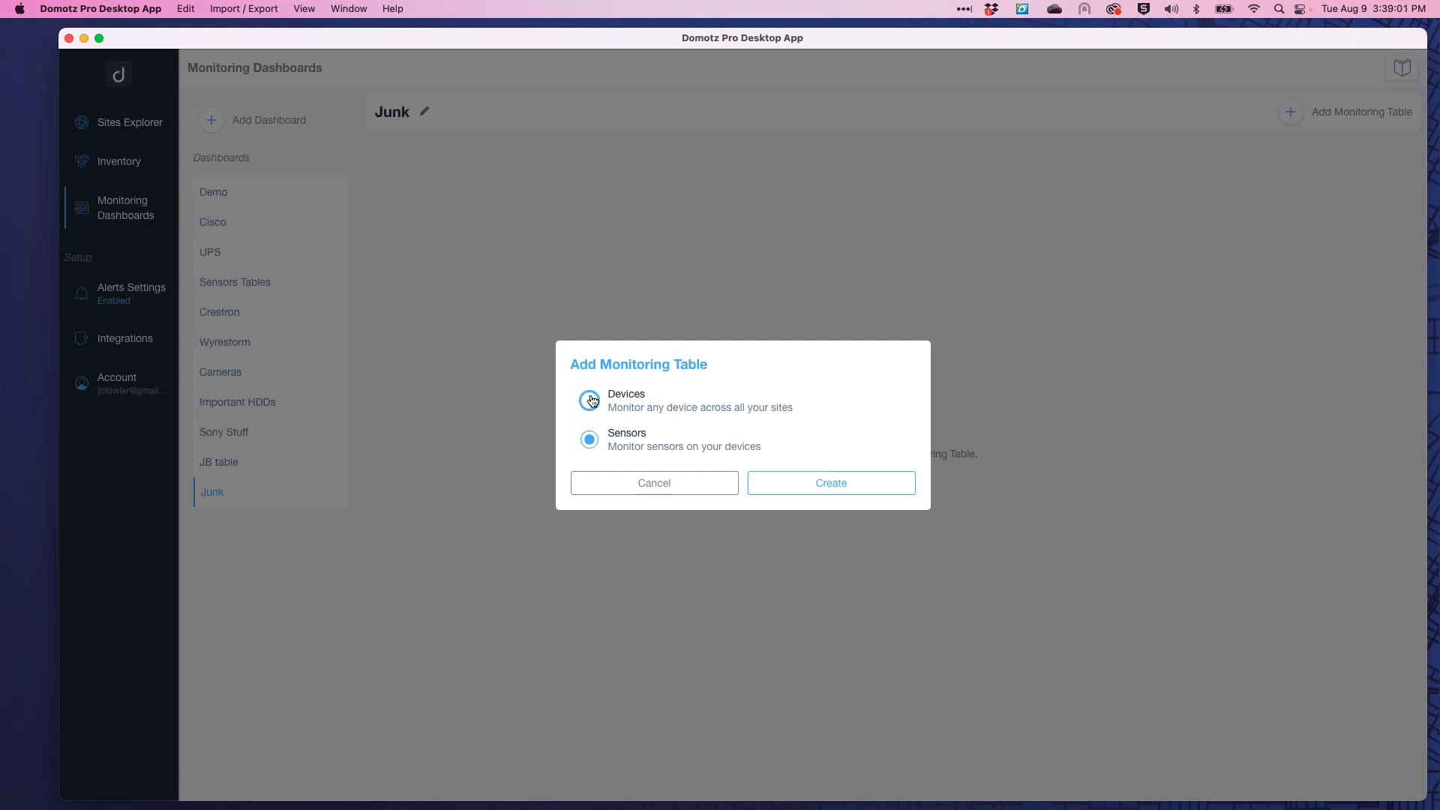
left_click(848, 487)
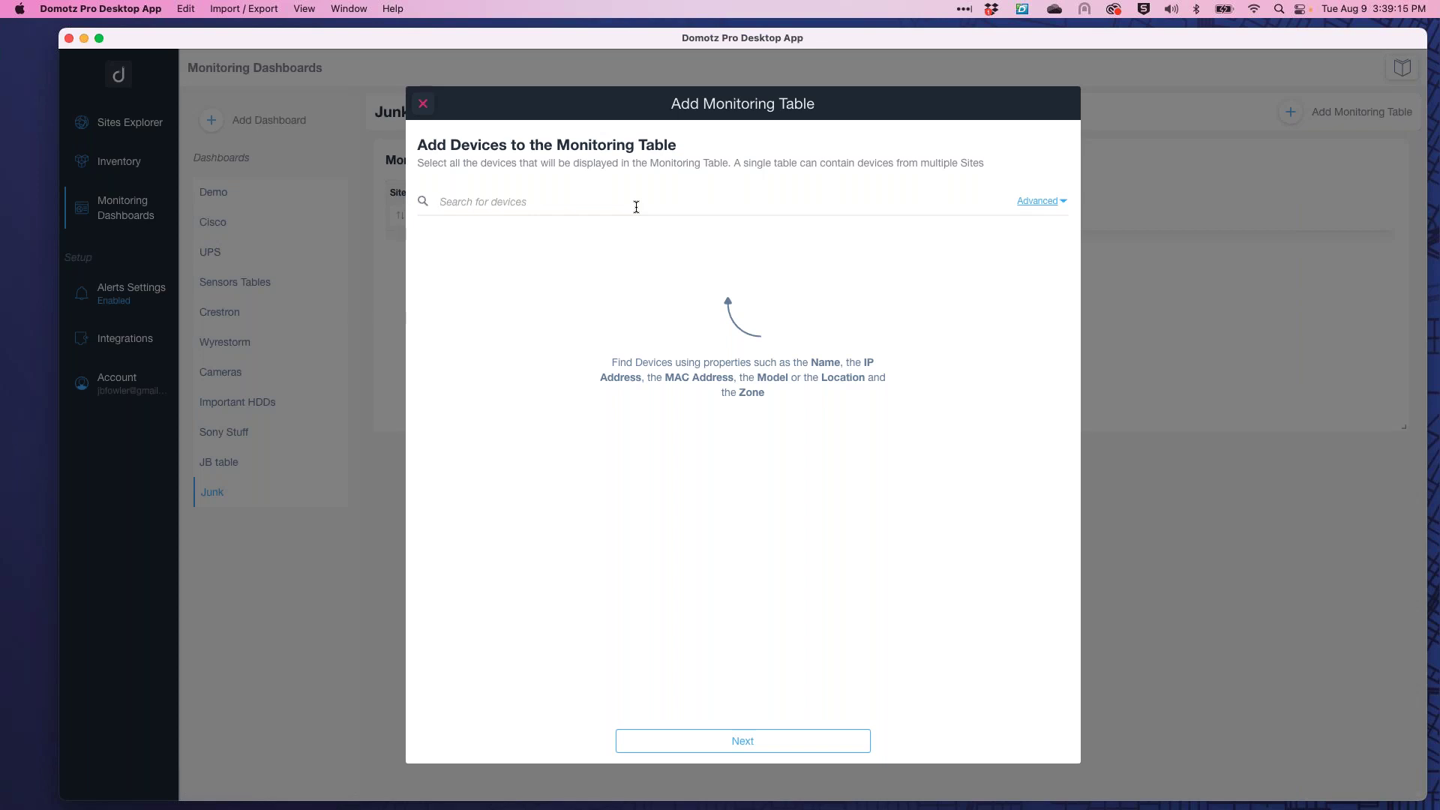
Search for "Apple" devices, add all of them to the monitoring table, and proceed to the property selection.
type("Apple")
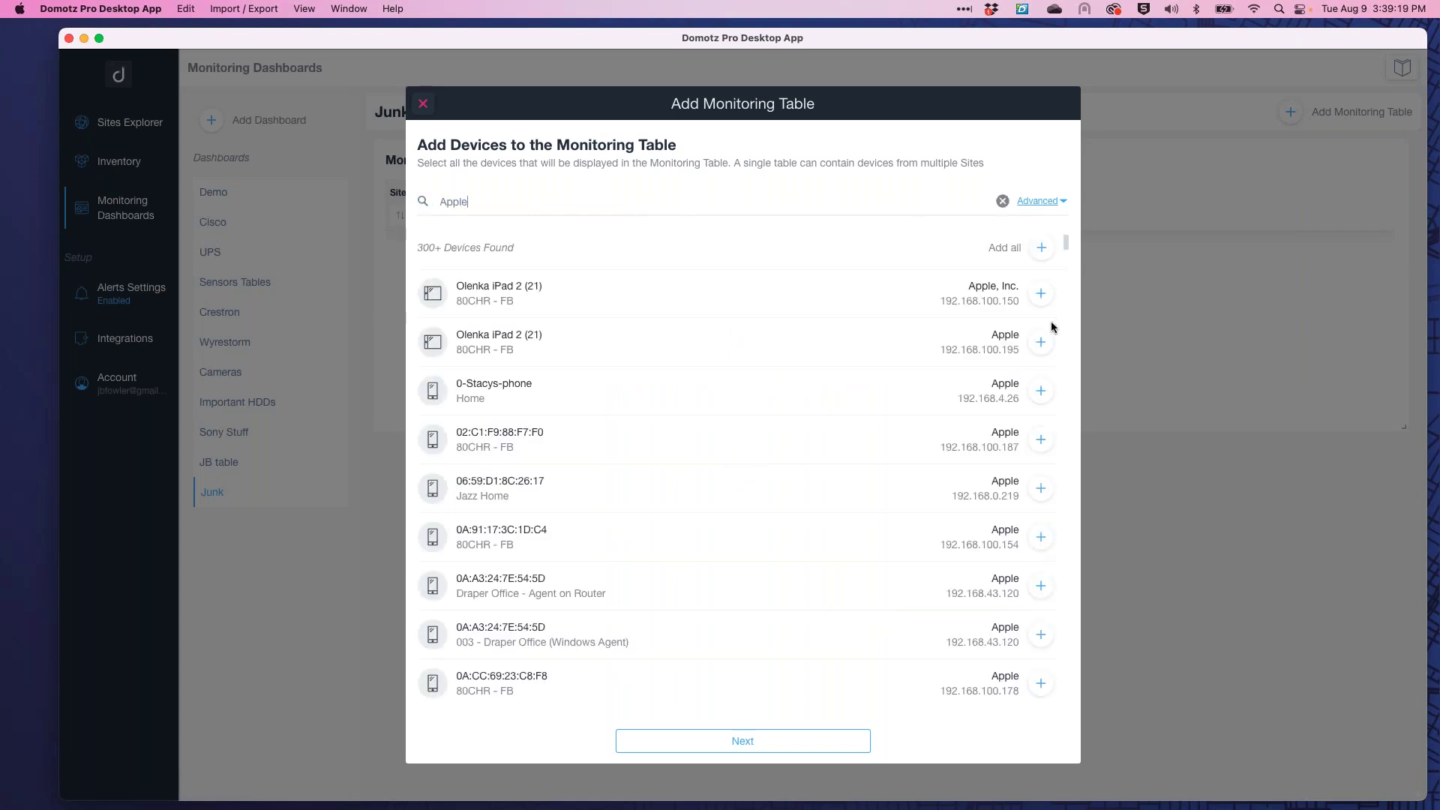
scroll(769, 361, "down", 5)
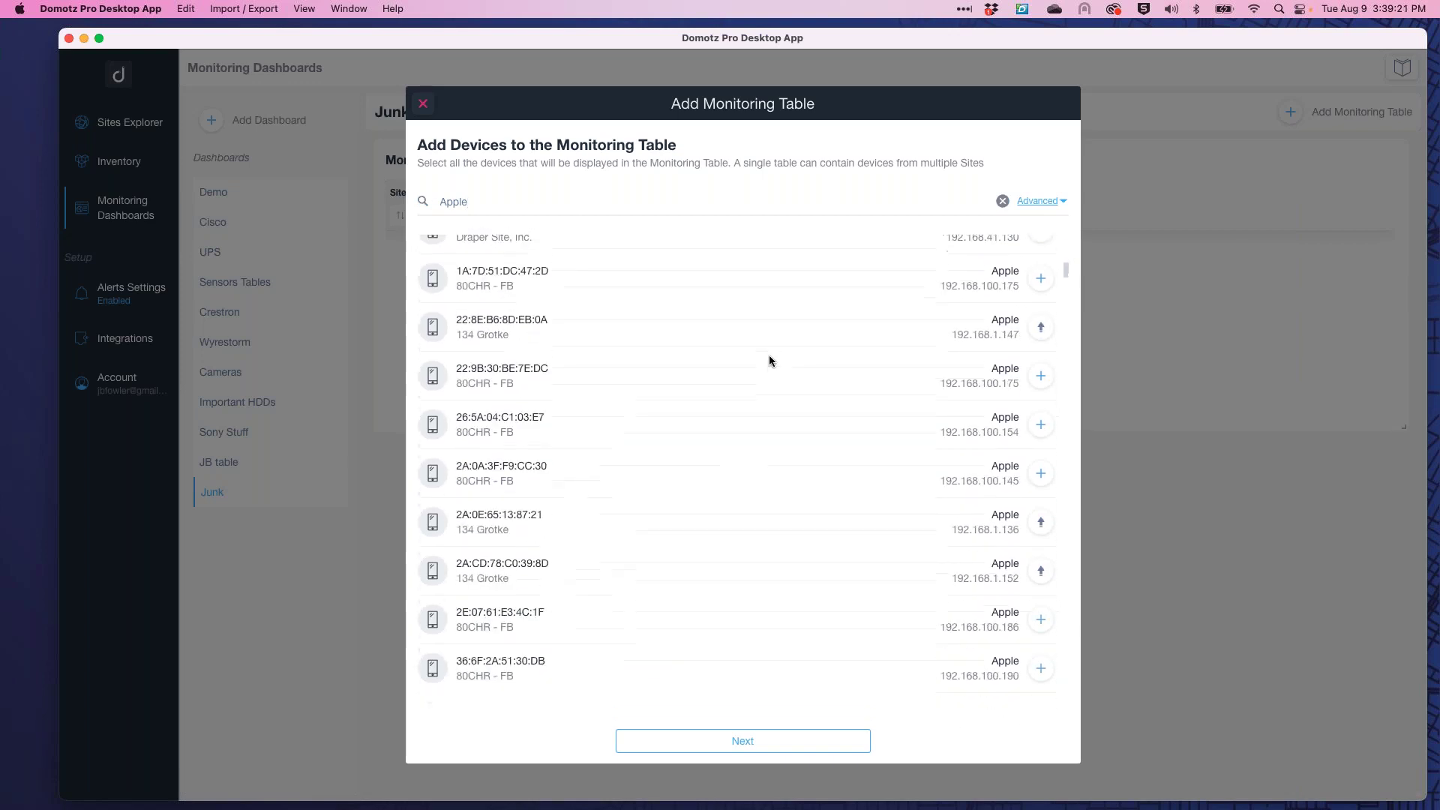
scroll(768, 354, "up", 5)
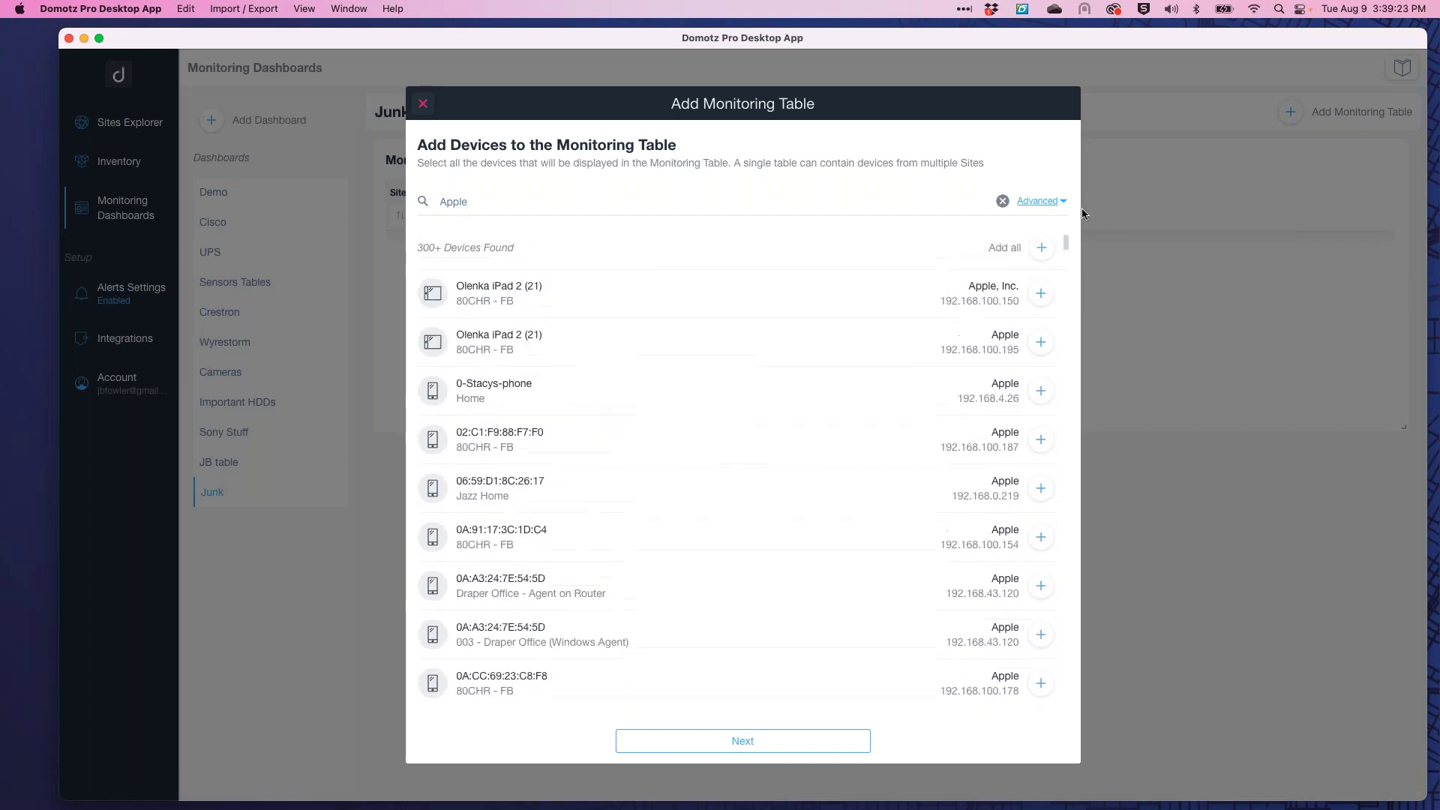
left_click(1041, 250)
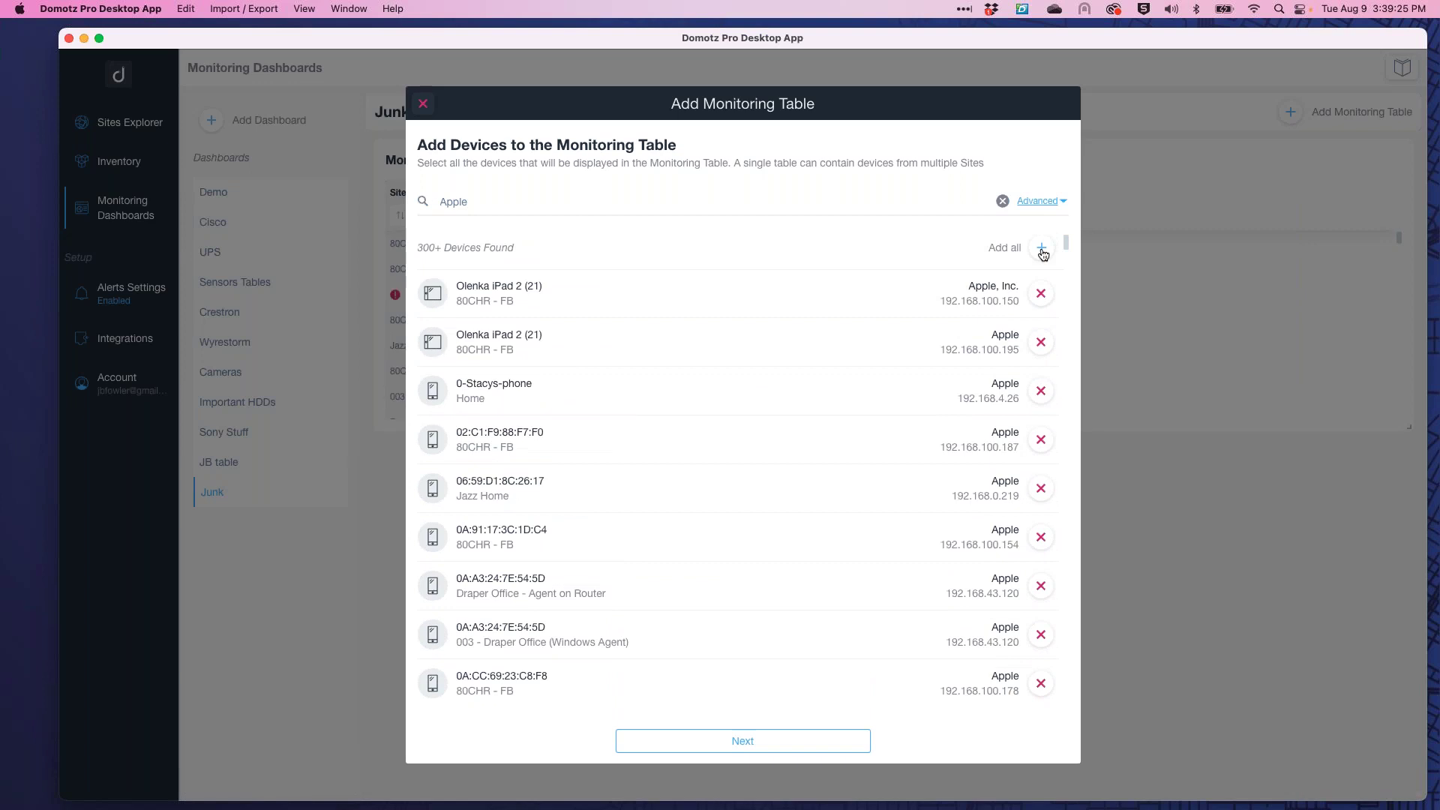
left_click(754, 752)
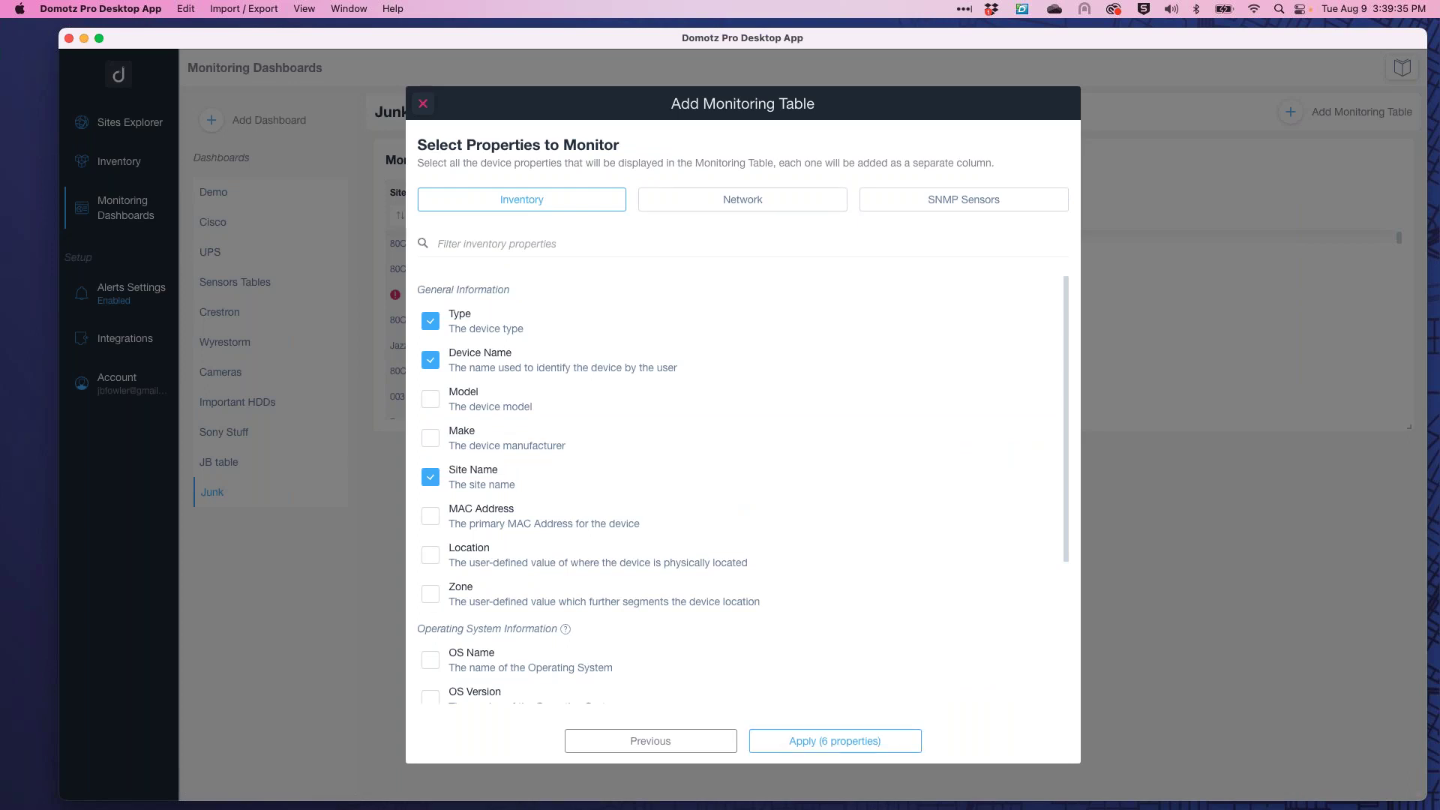
Include the Model and MAC Address inventory properties in the table and review the Operating System Information properties.
left_click(535, 238)
left_click(430, 399)
scroll(470, 471, "down", 5)
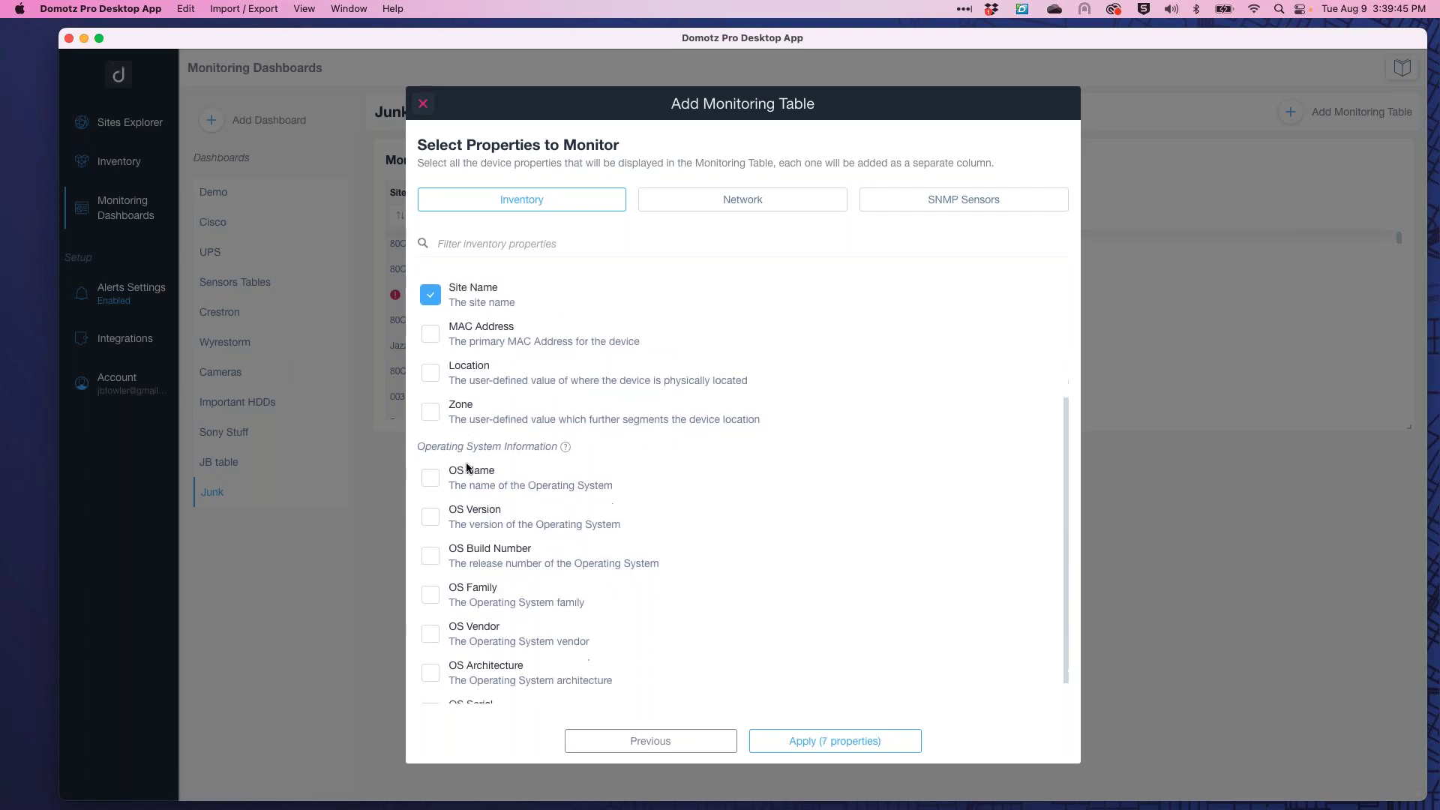
left_click(439, 325)
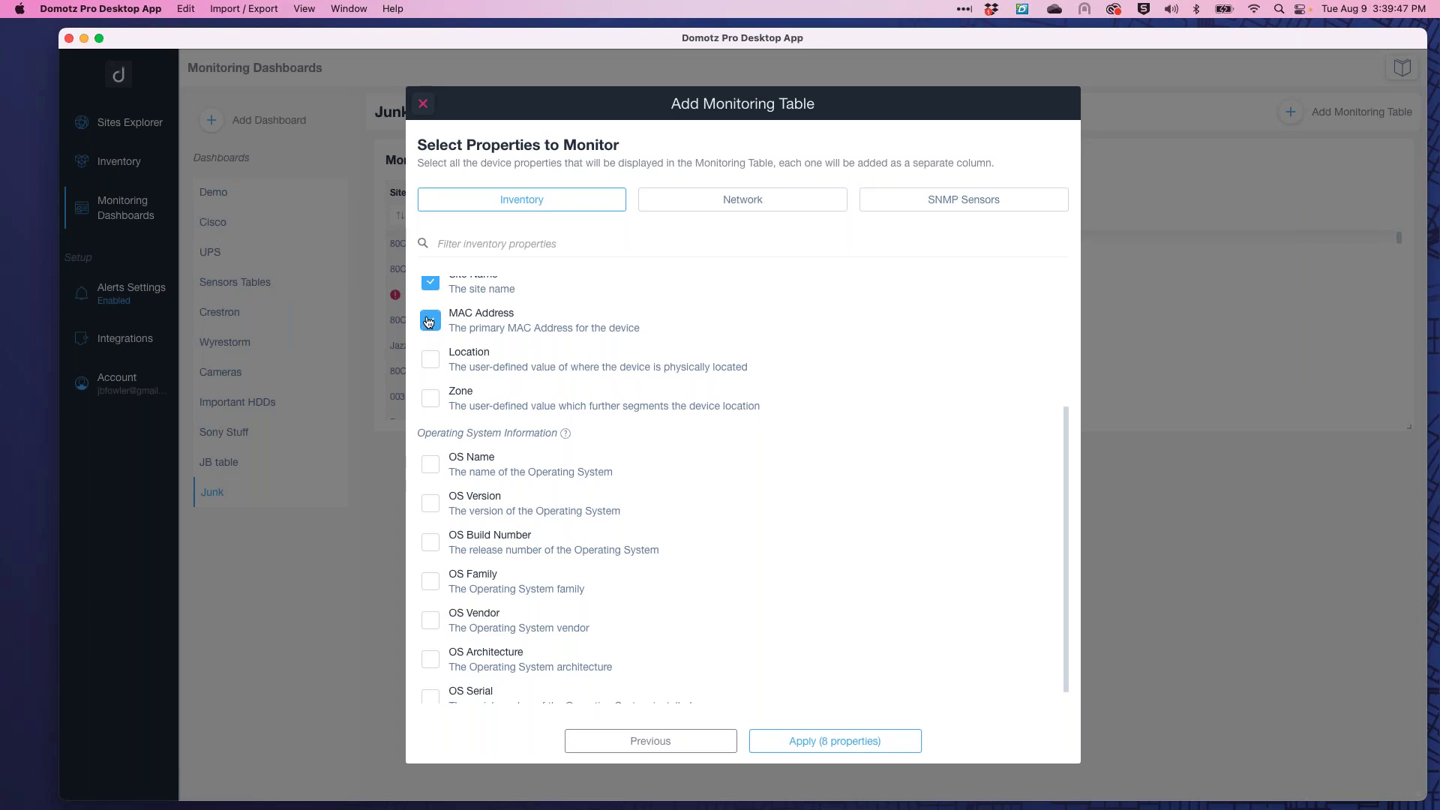
scroll(480, 435, "down", 1)
left_click(497, 444)
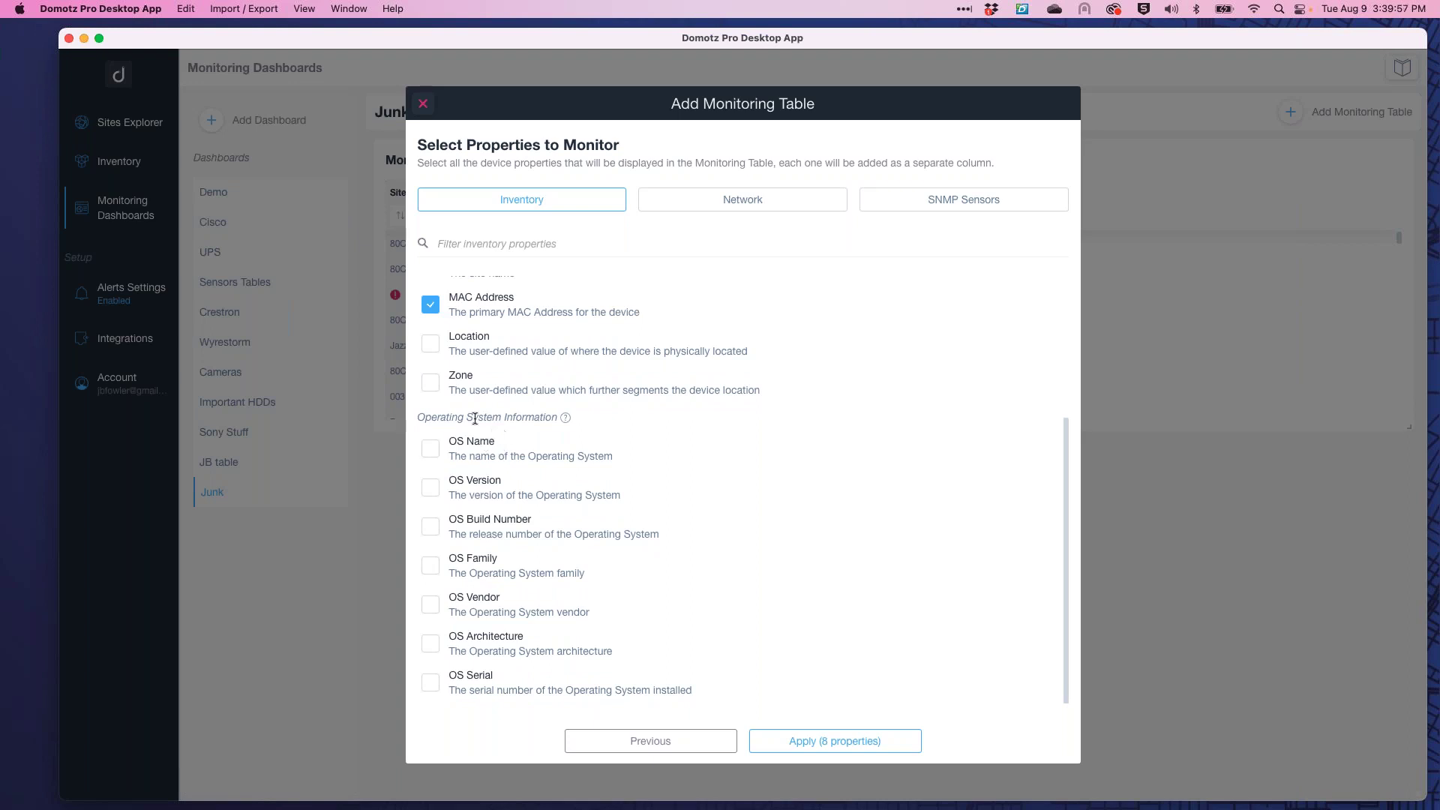
left_click_drag(424, 417, 547, 412)
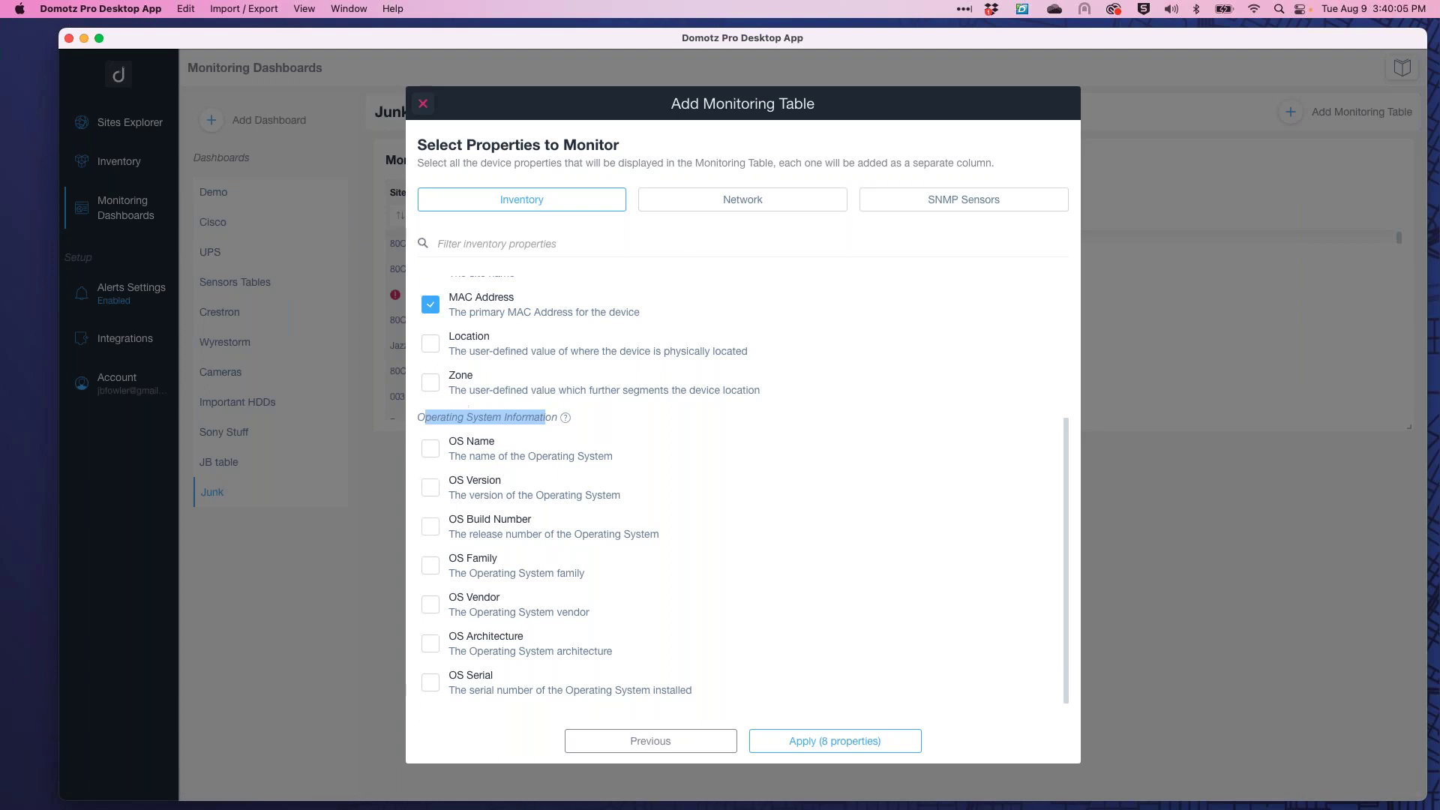
Include the RTD Worst and RTD Packets Loss % network properties, and apply the property selection after checking the SNMP sensors.
left_click(660, 198)
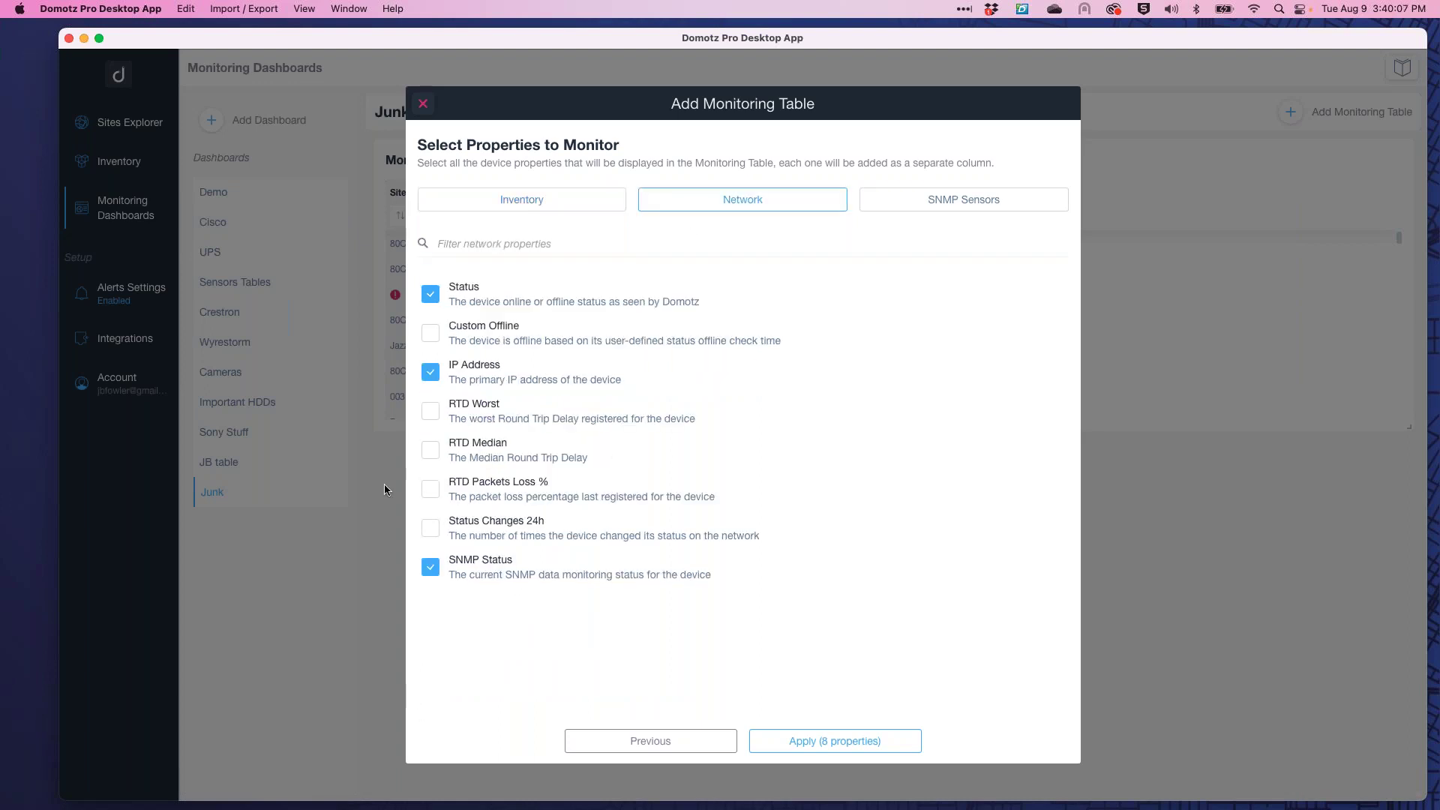
left_click(429, 412)
left_click(428, 489)
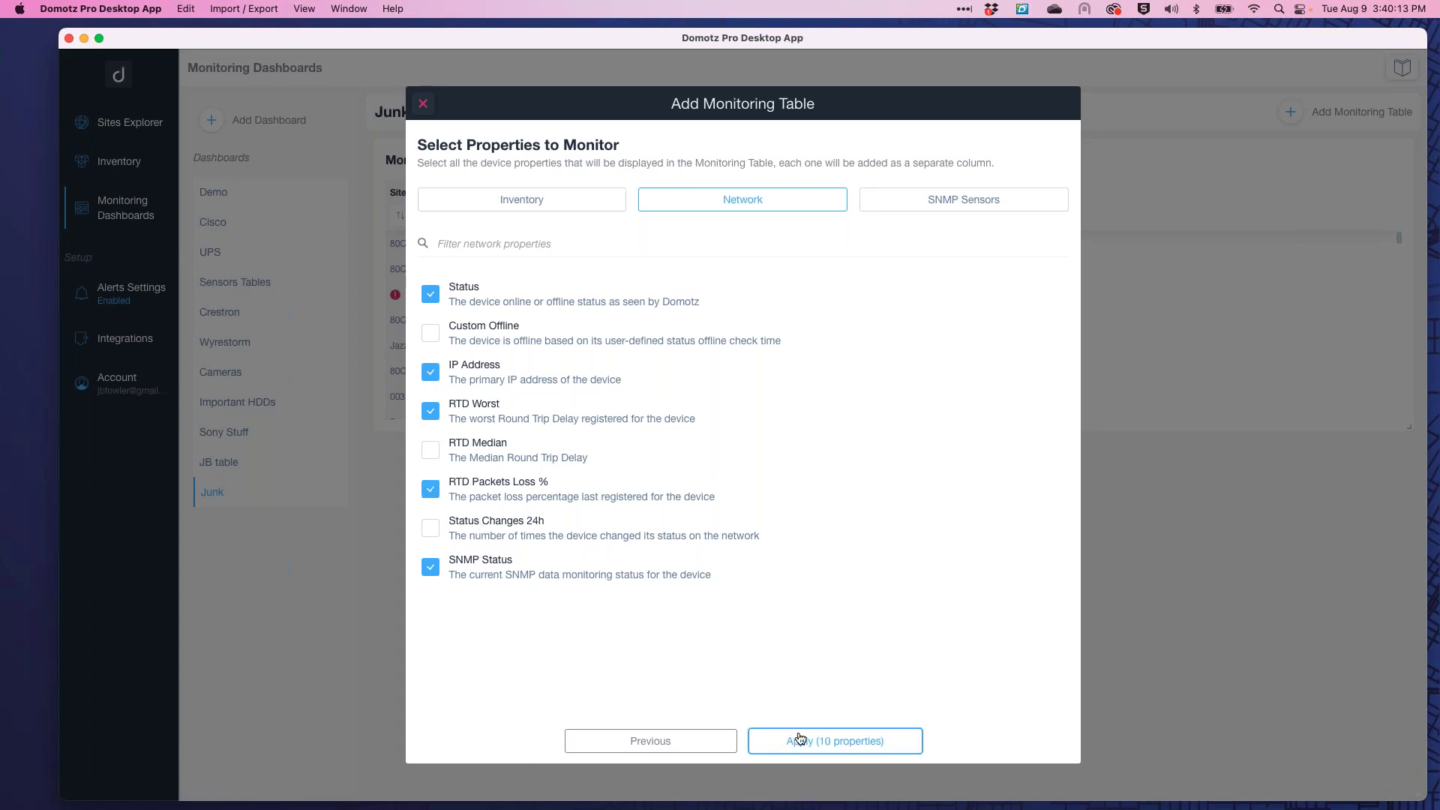
left_click(953, 201)
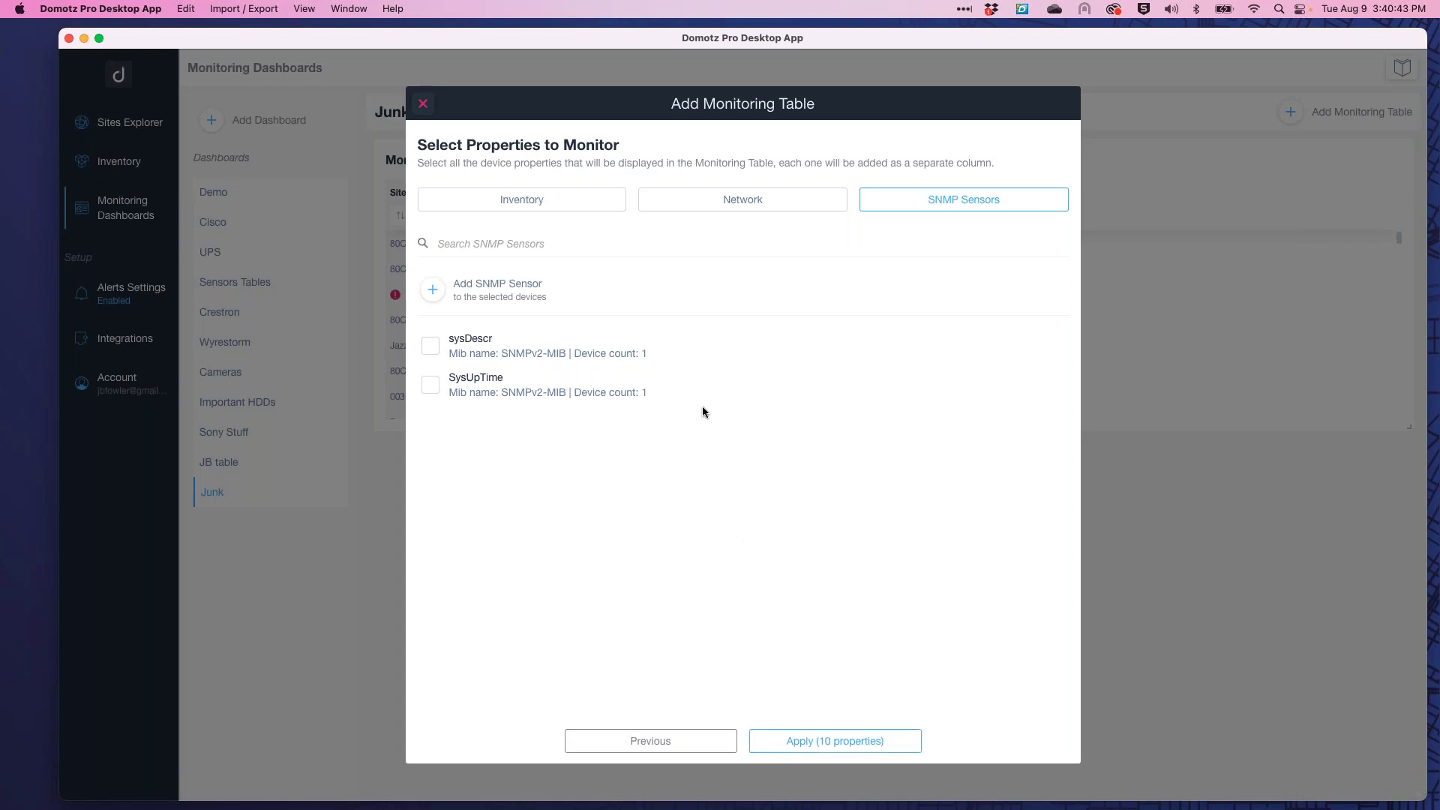
left_click(813, 742)
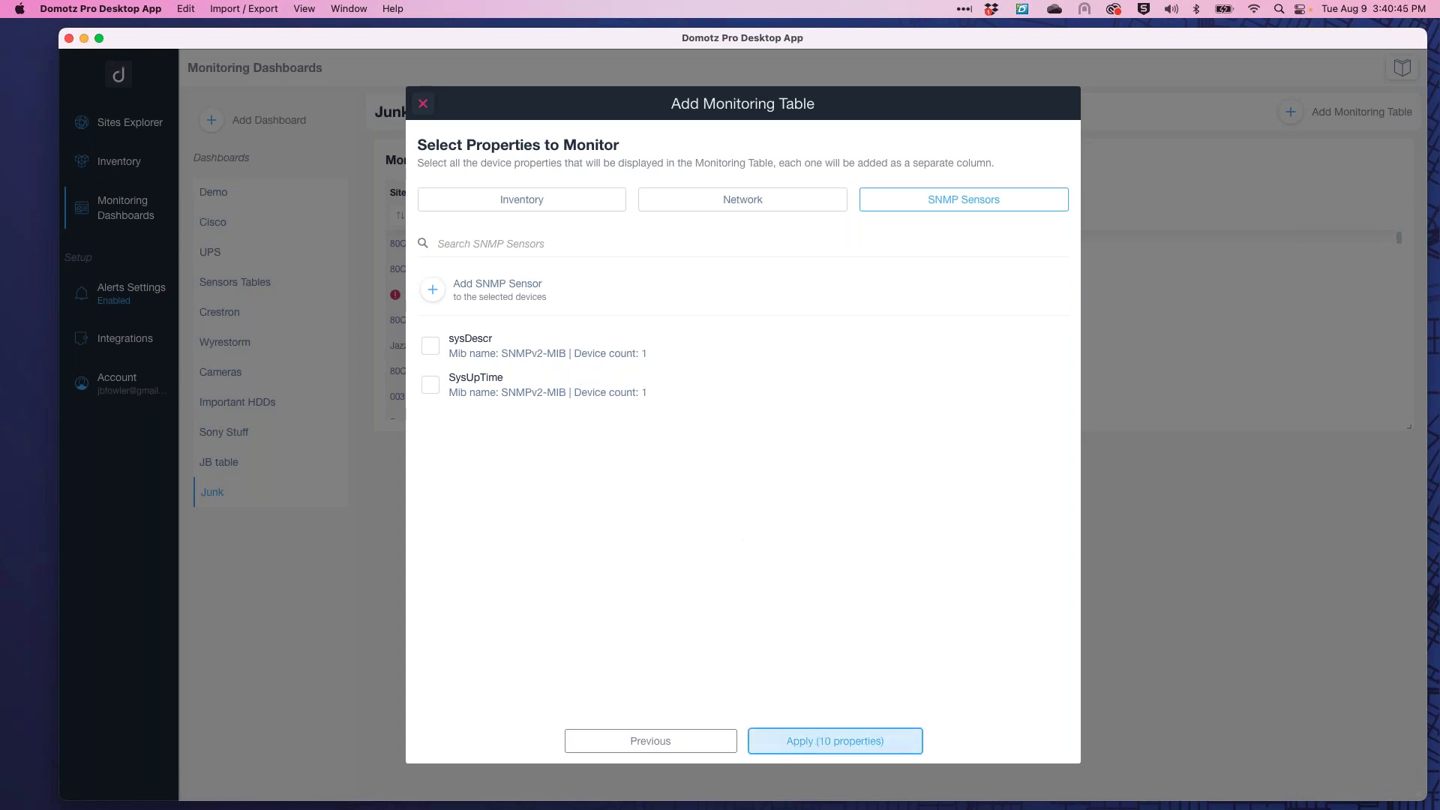
Name the monitoring table "Apple stuff" and save it.
left_click_drag(668, 412, 484, 409)
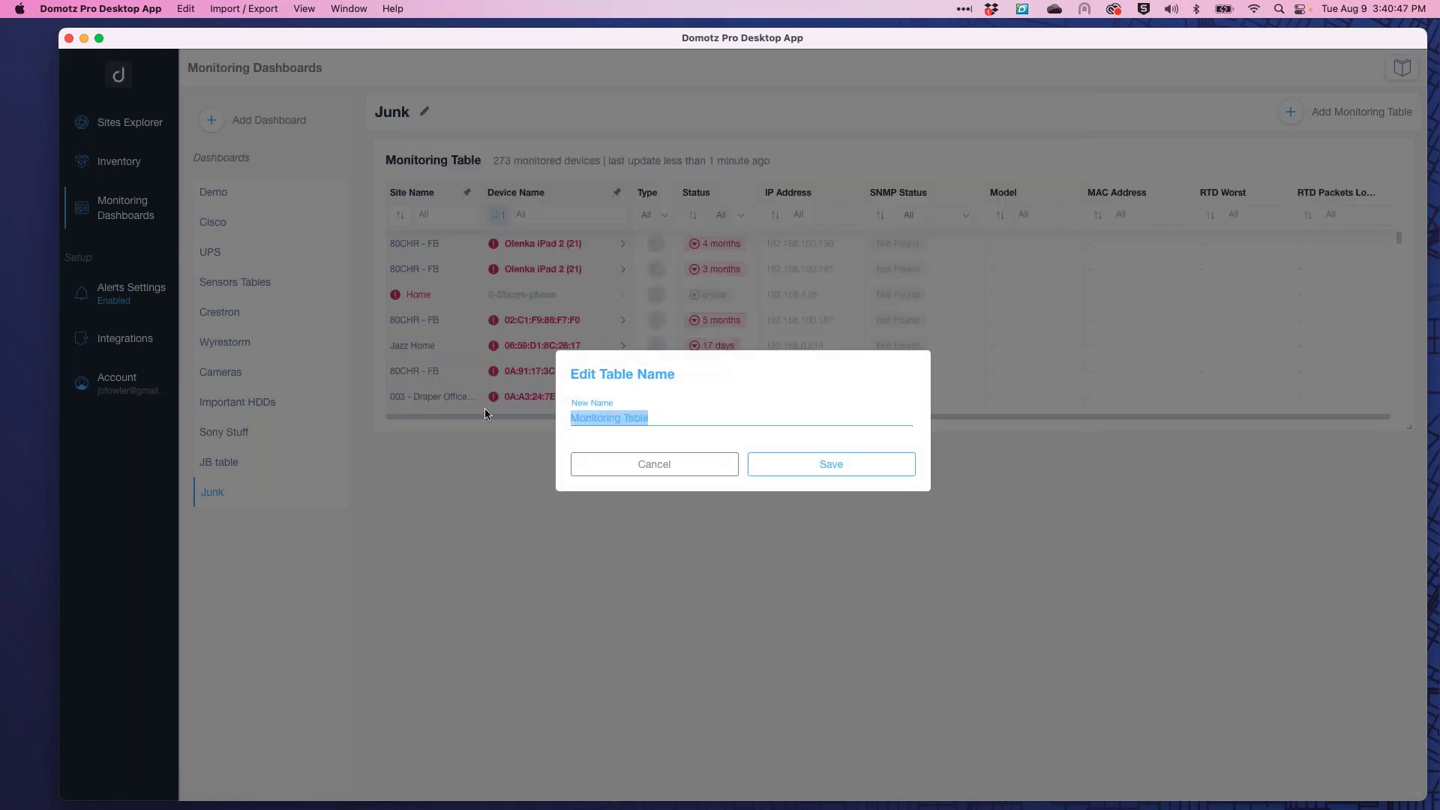
type("Apple stuff")
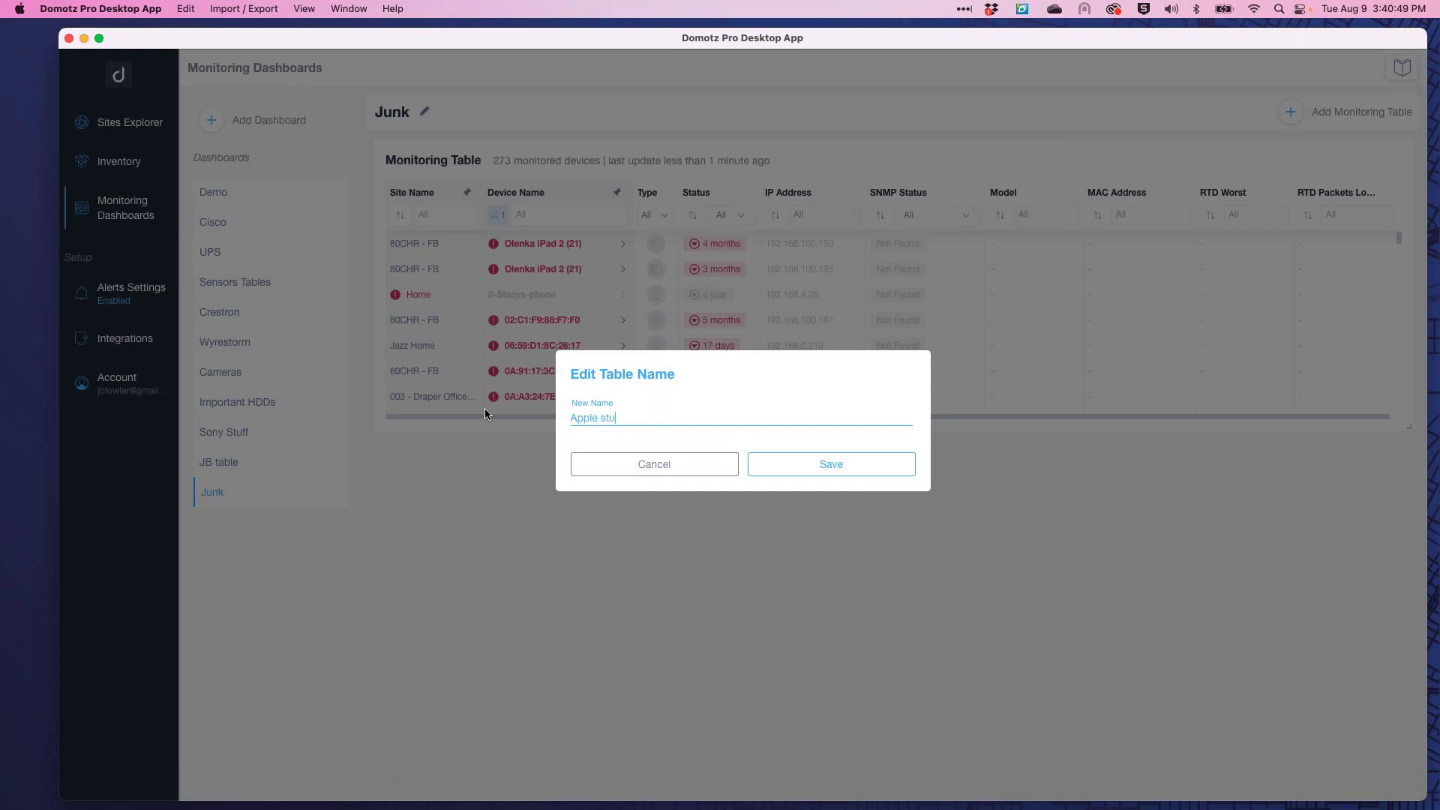
key("Tab")
key("Tab")
left_click(829, 463)
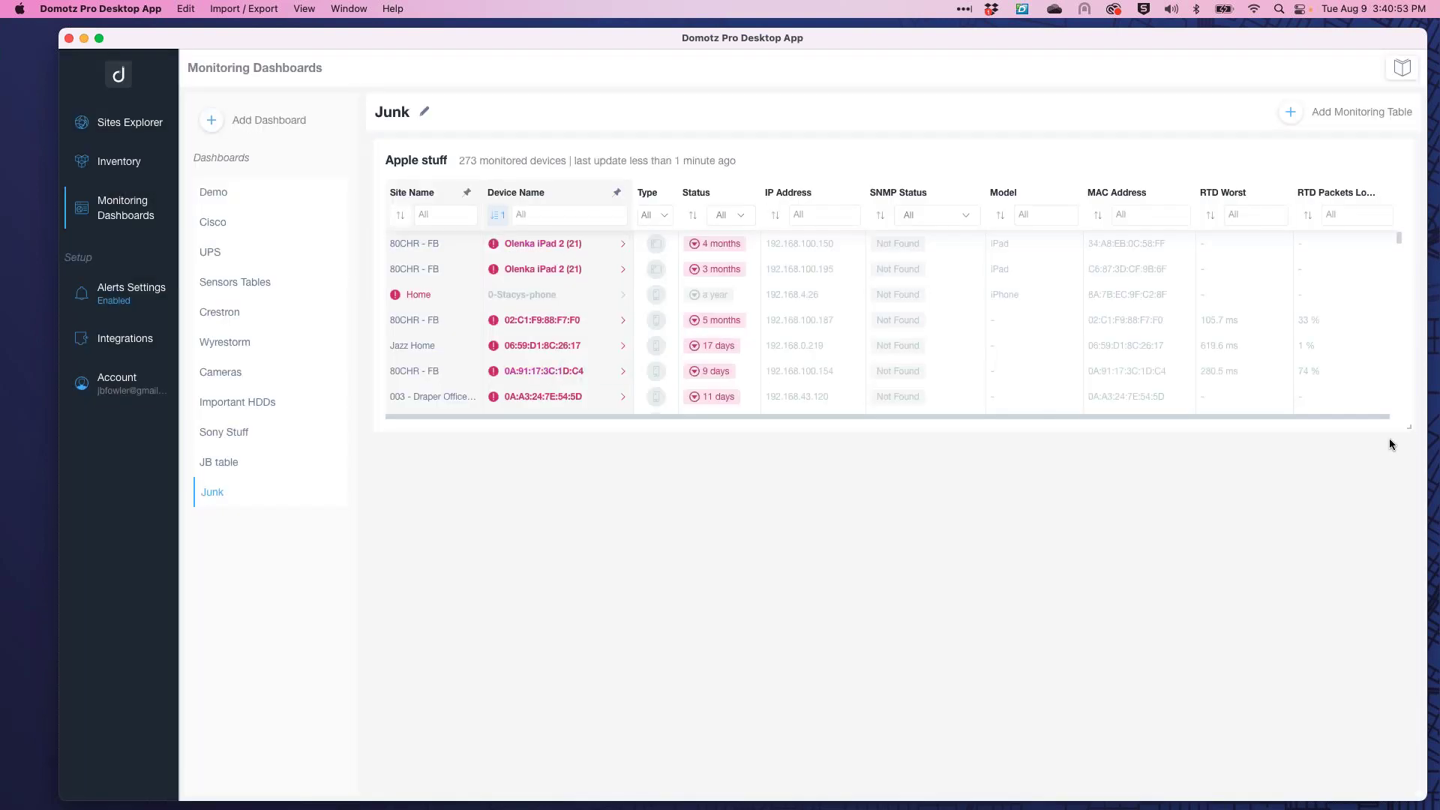
Resize the Apple stuff table to about half the dashboard width and taller, and start a sensor monitoring table for Partitions and Volumes.
left_click_drag(1407, 426, 852, 543)
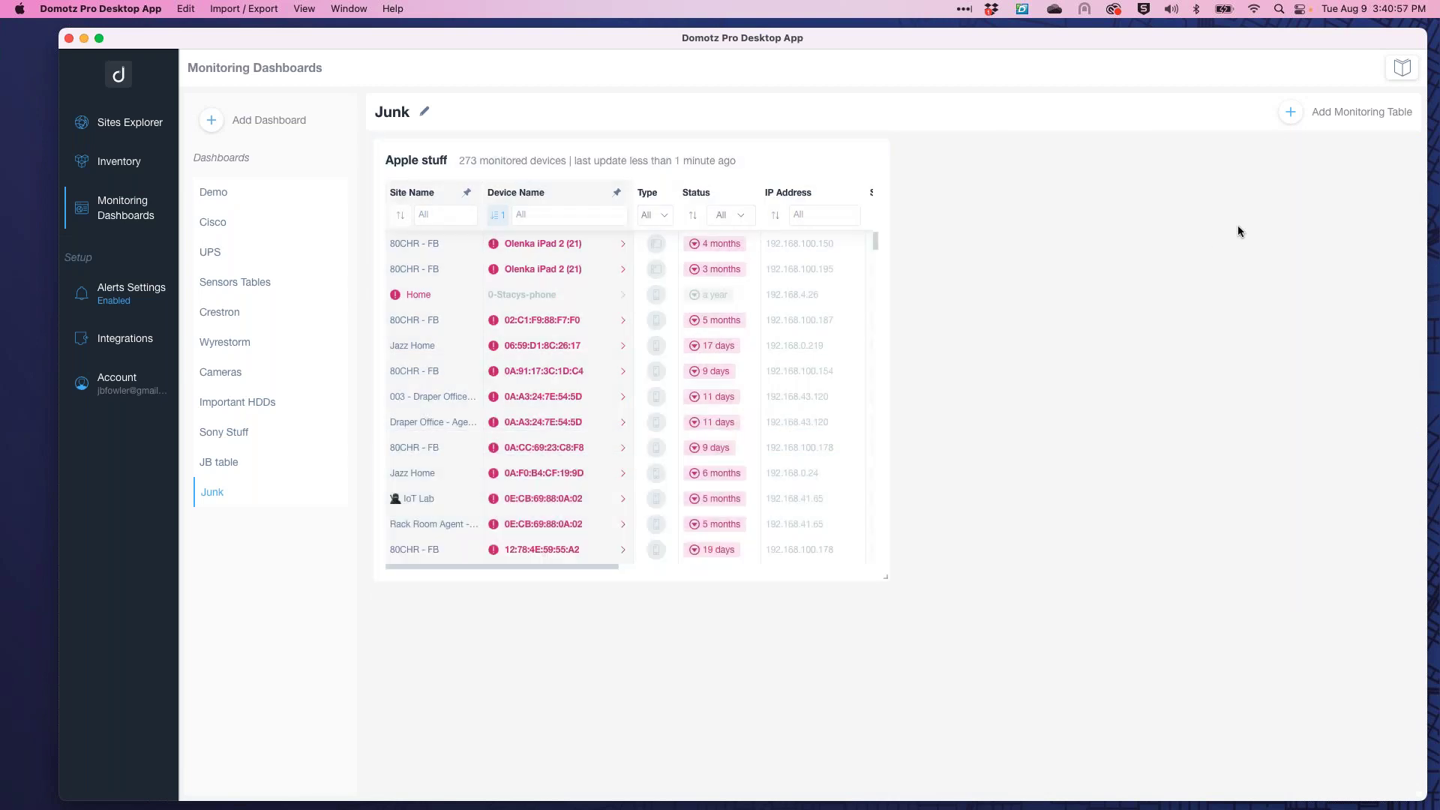
left_click(1291, 114)
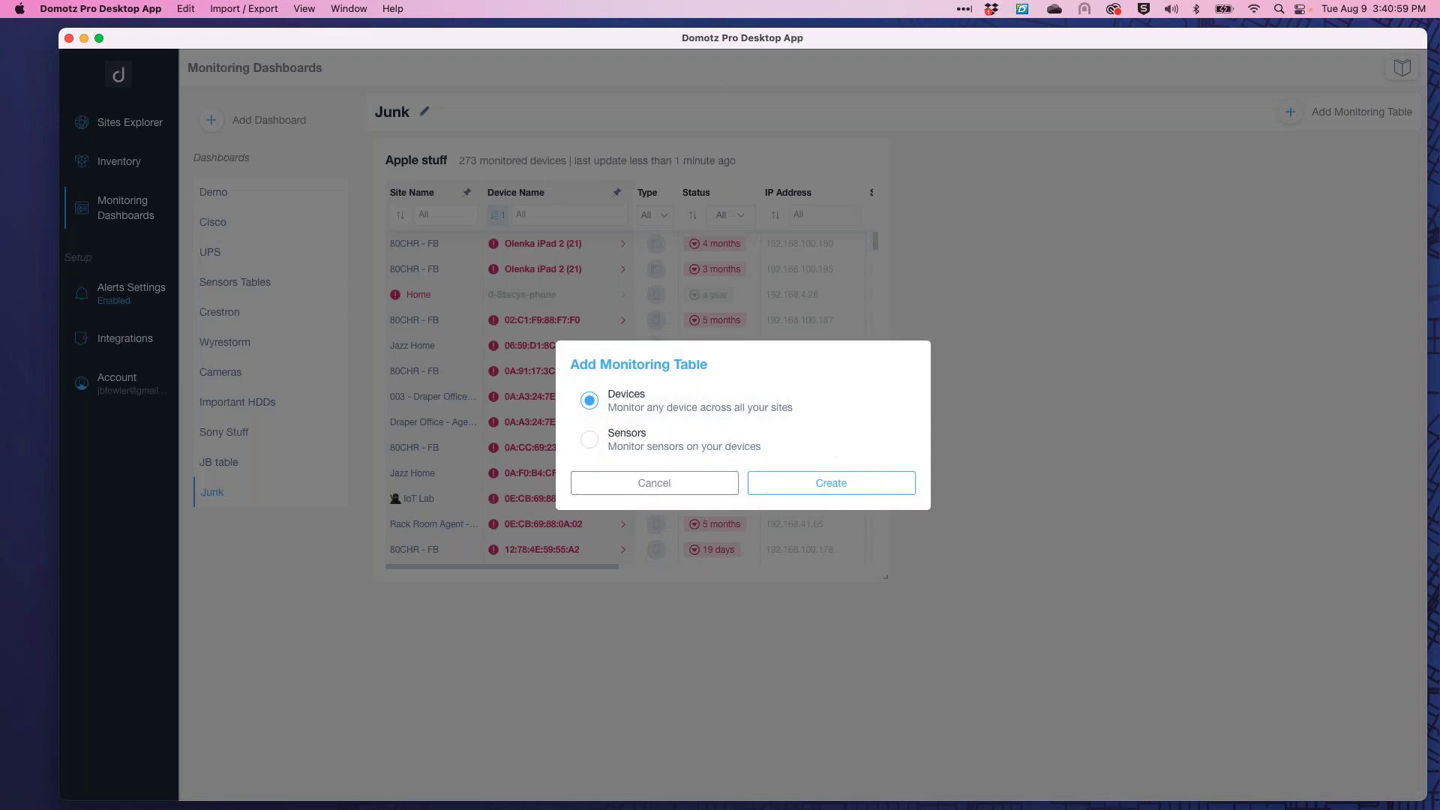
left_click(615, 448)
left_click(834, 483)
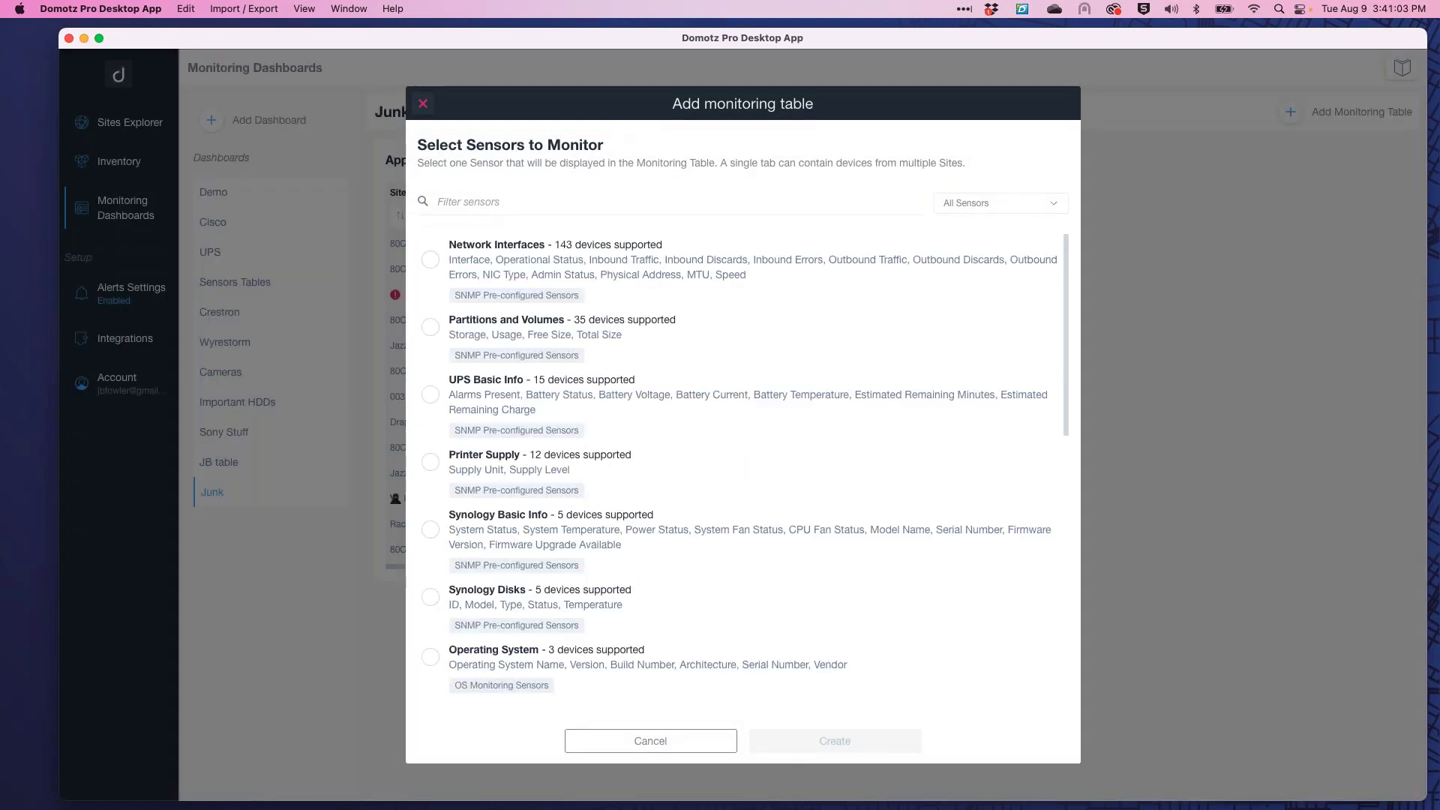
left_click(683, 212)
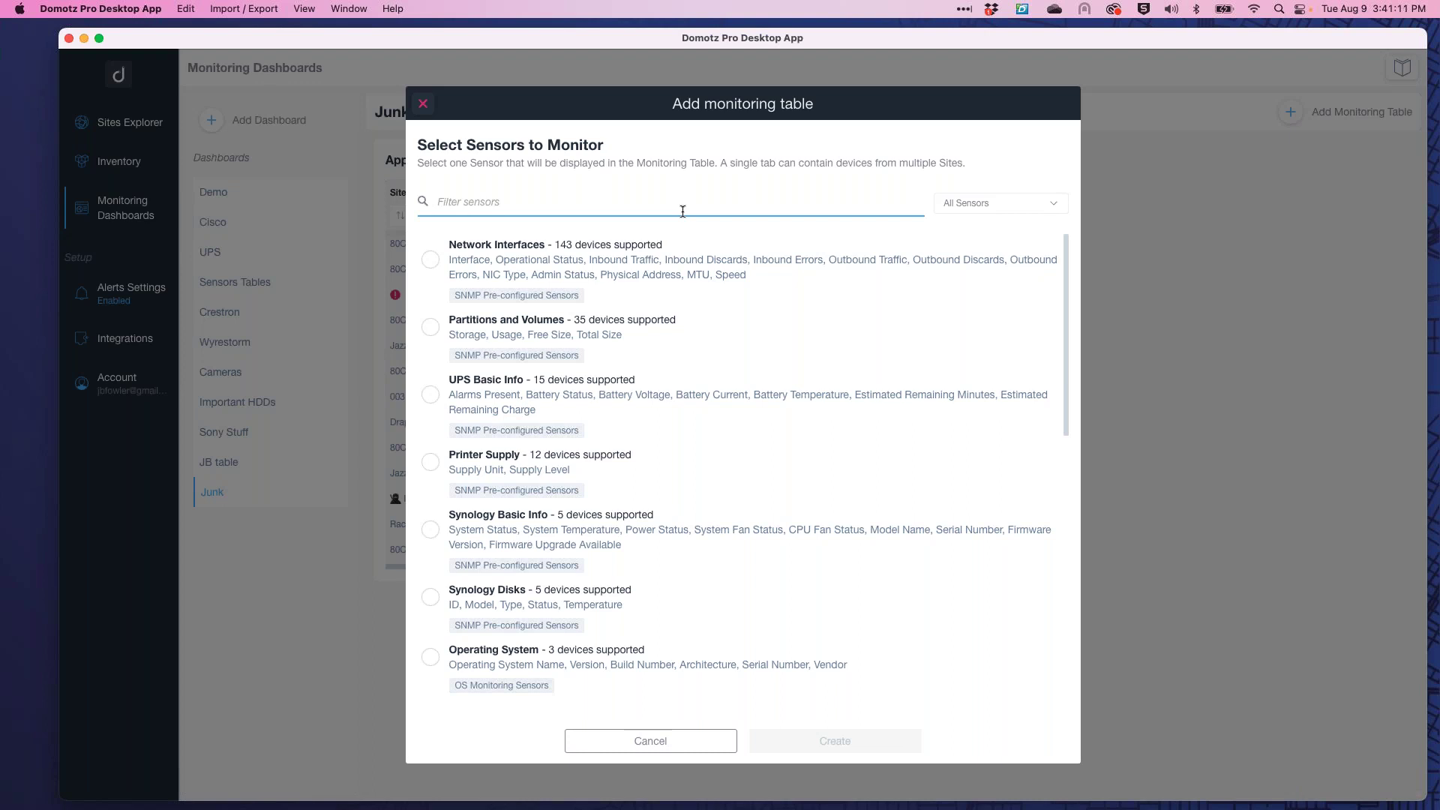
left_click(430, 327)
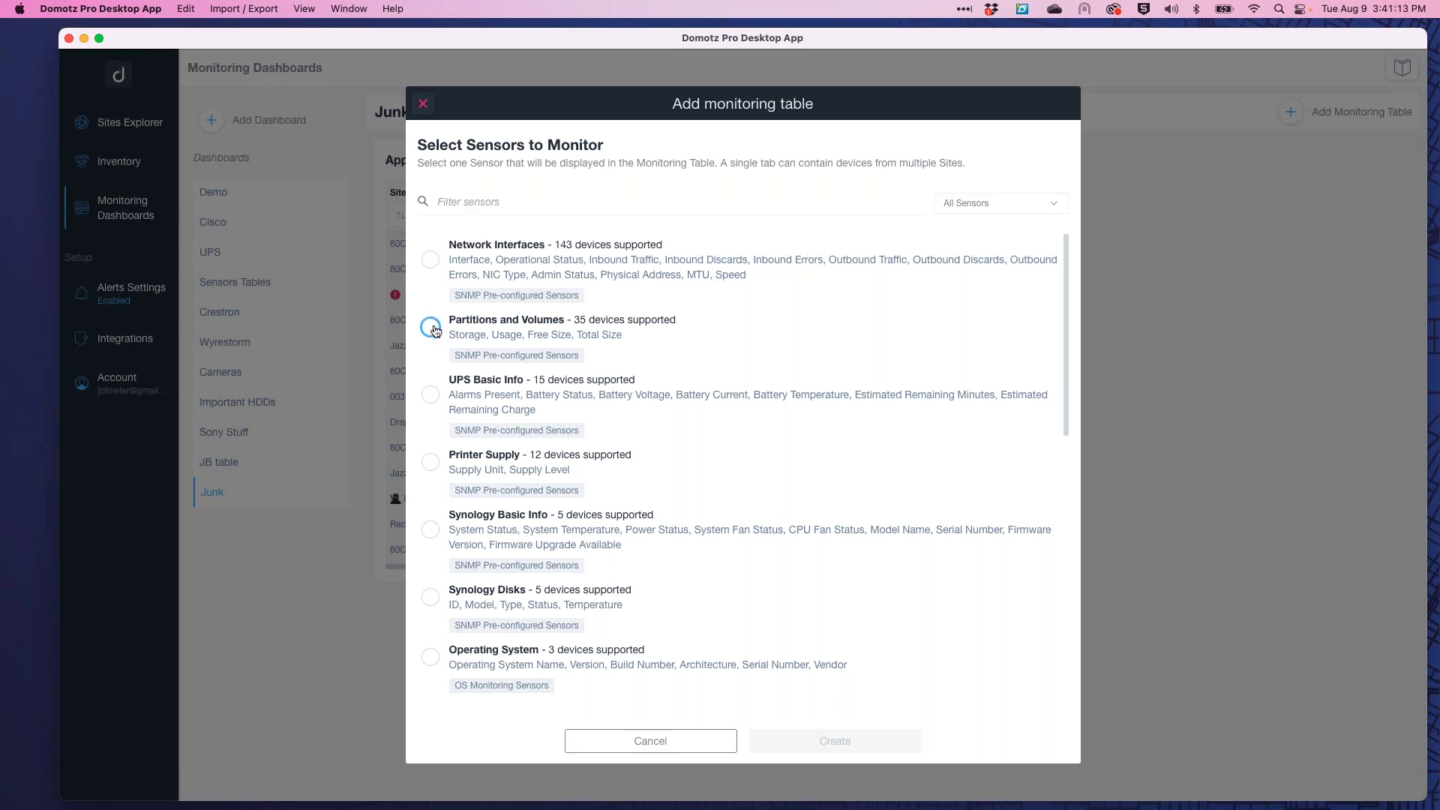
left_click(842, 741)
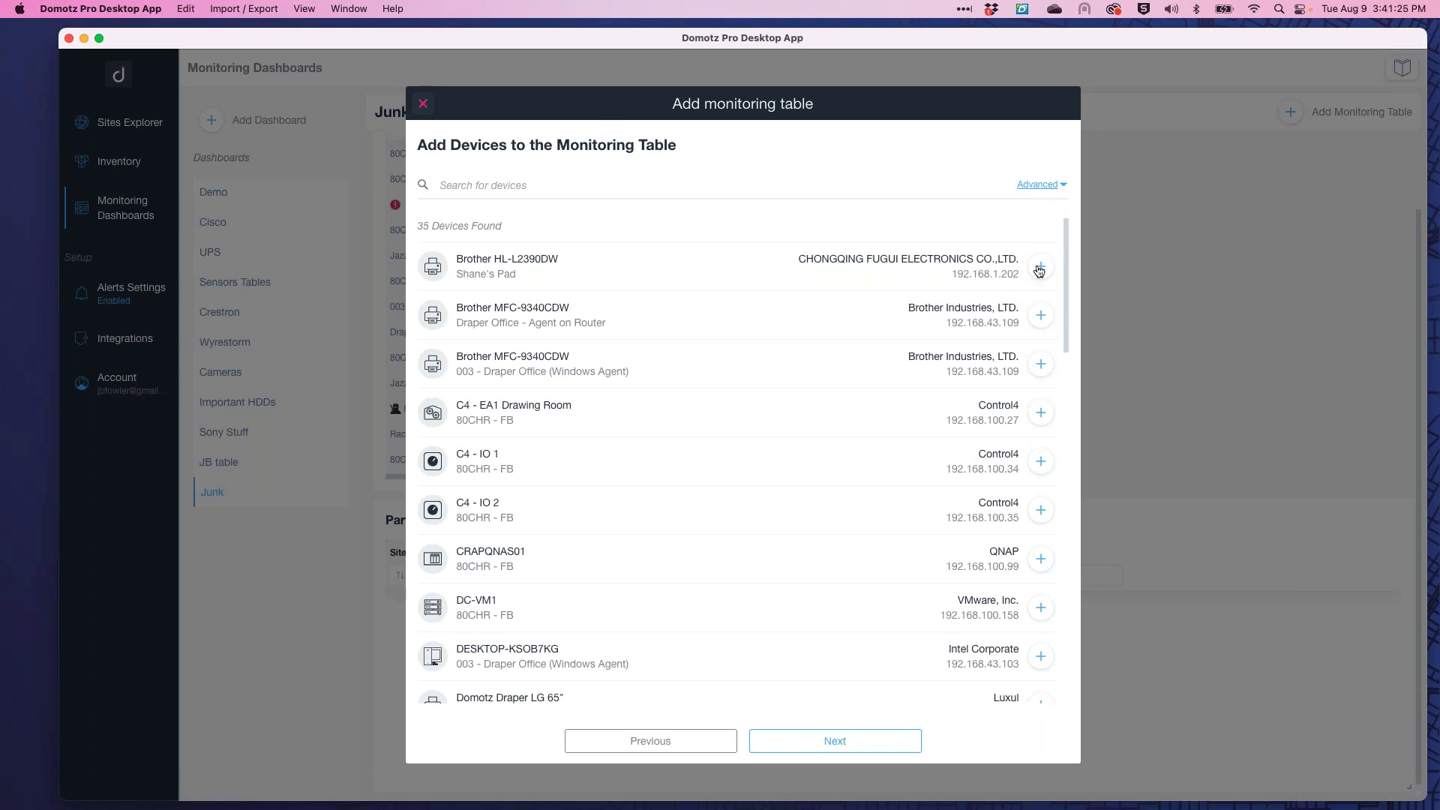
Add Brother HL-L2390DW, both Brother MFC-9340CDW printers and C4 - EA1 Drawing Room to the Partitions and Volumes table, and finish creating it.
scroll(1038, 271, "down", 10)
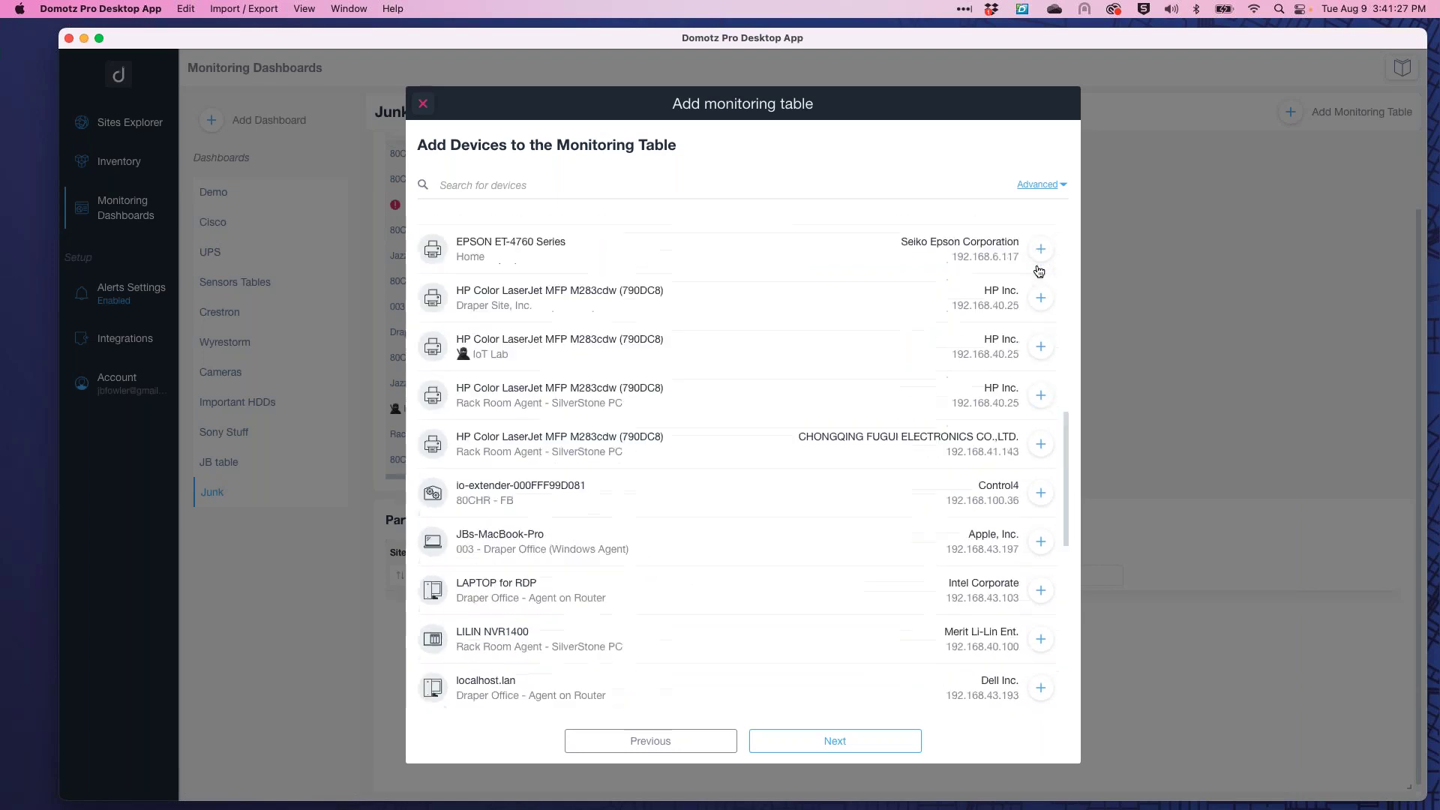
scroll(1039, 271, "up", 10)
left_click(1039, 268)
left_click(1043, 315)
left_click(1046, 375)
left_click(1041, 413)
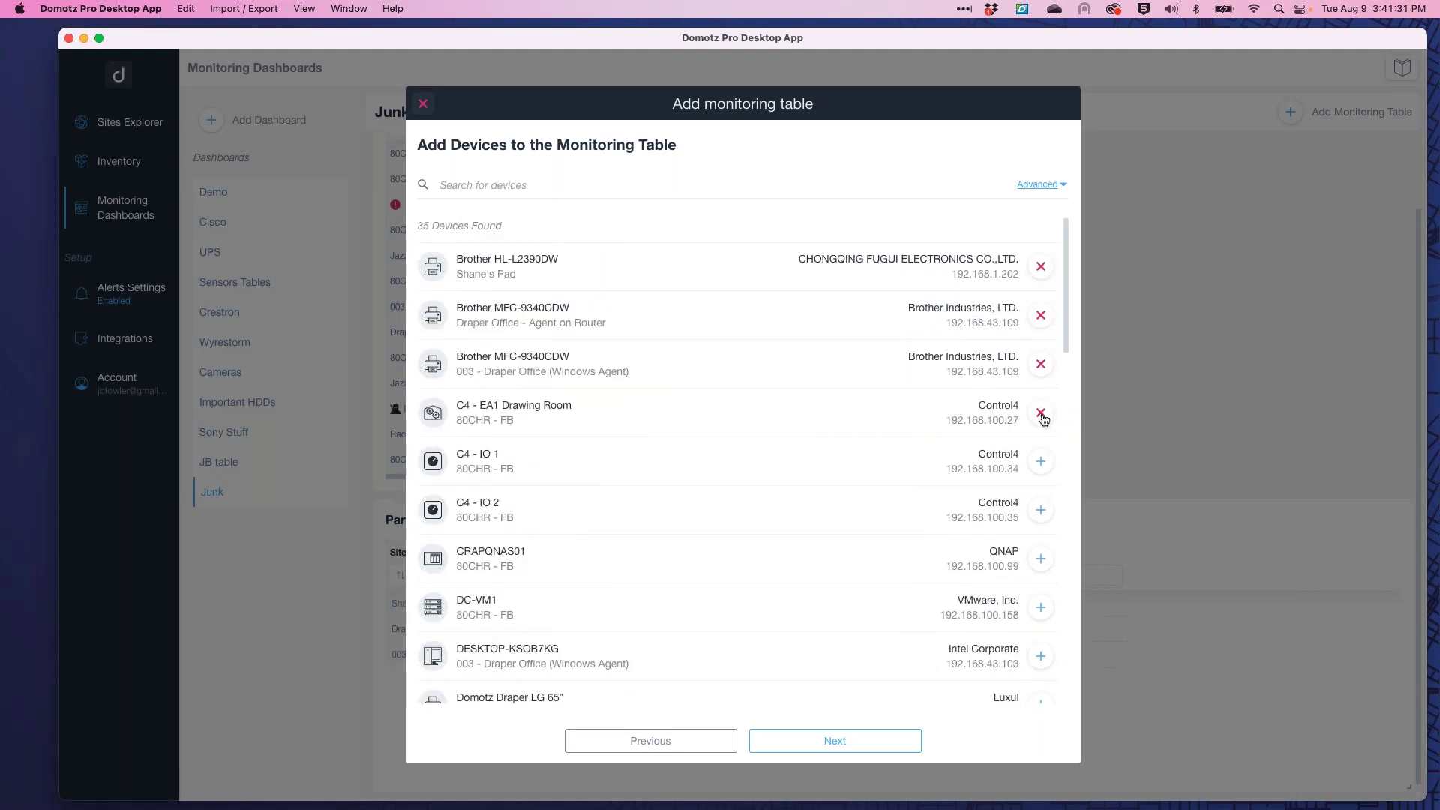
left_click(855, 732)
left_click(645, 420)
left_click(829, 464)
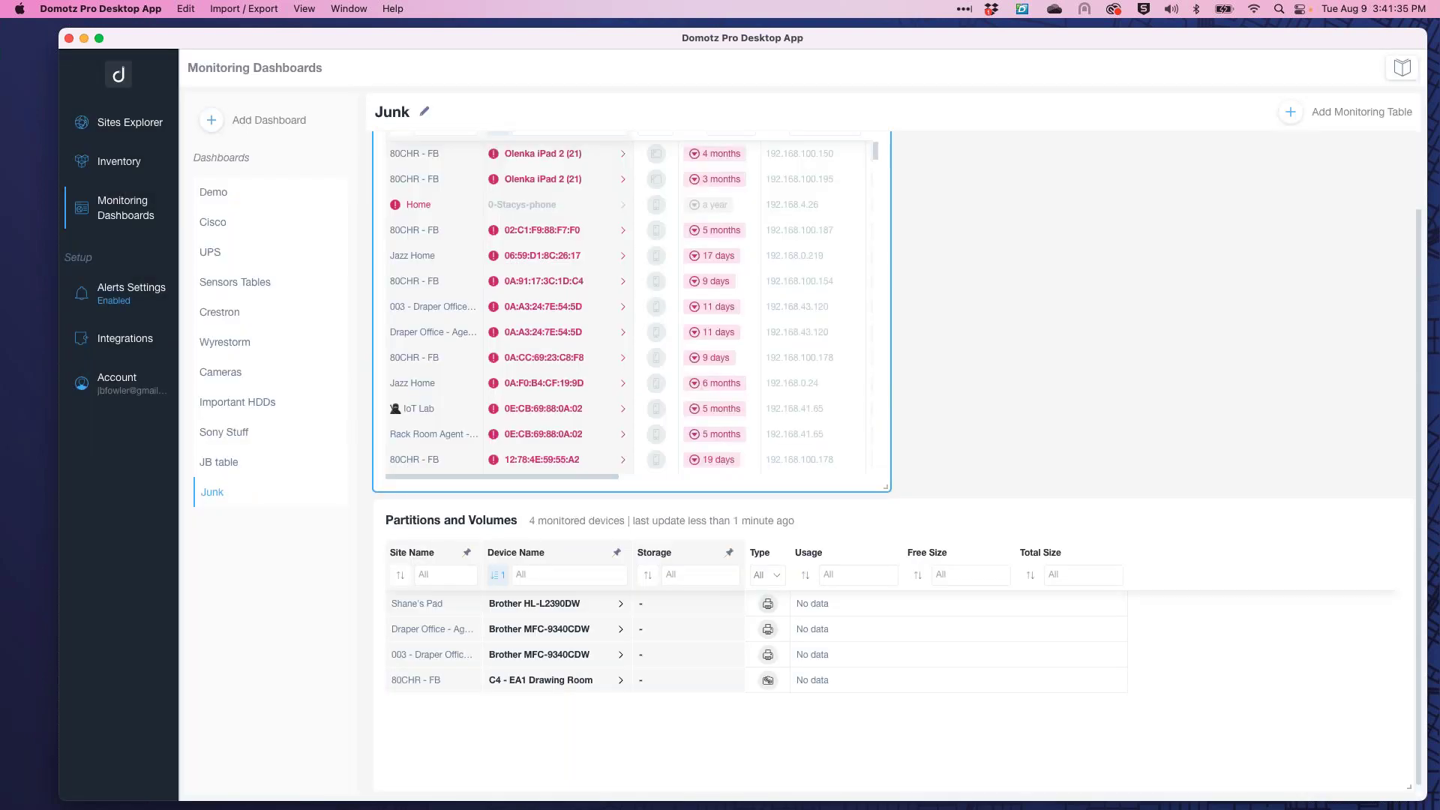
Narrow the Partitions and Volumes table to about half the dashboard width and place it beside the Apple stuff table.
mouse_move(586, 633)
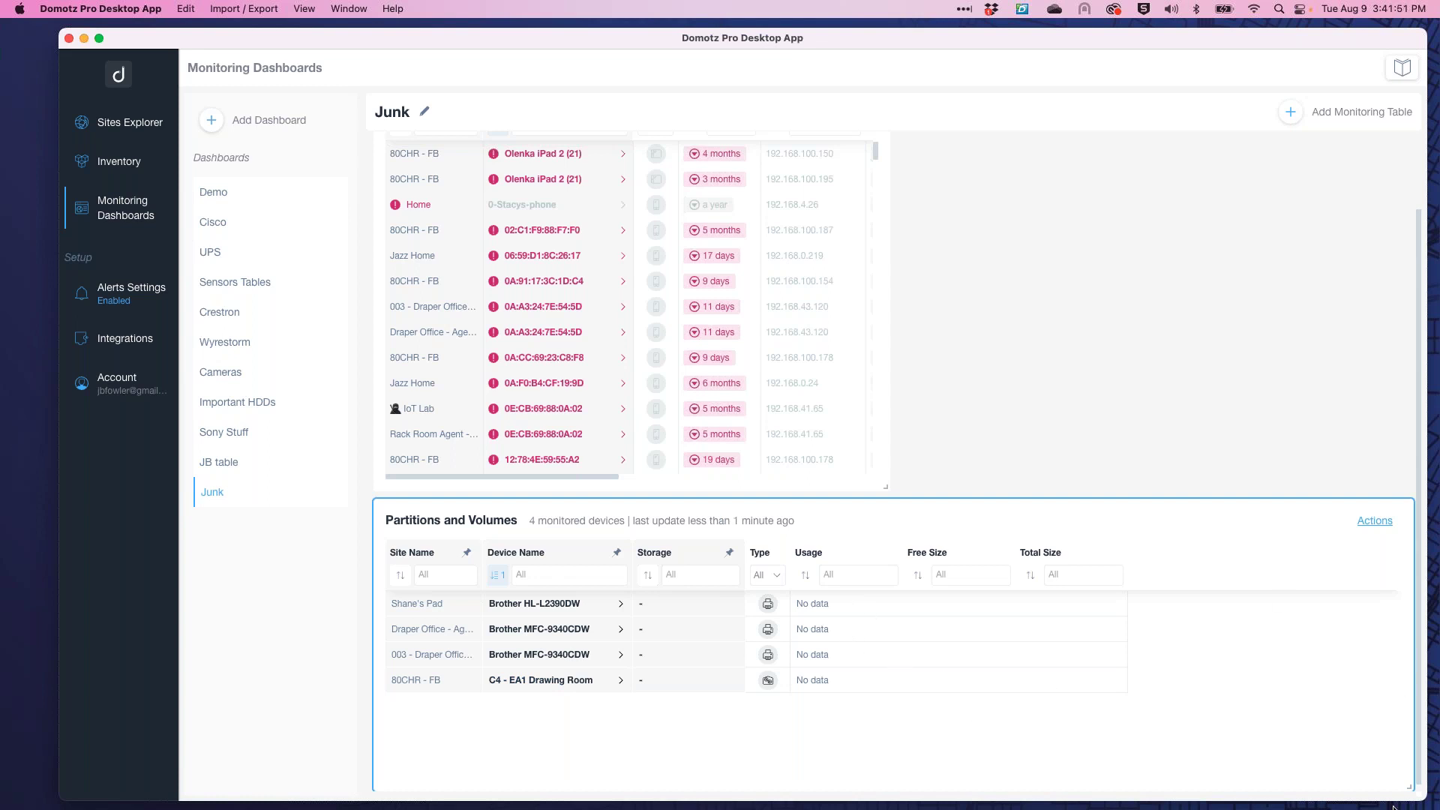
left_click_drag(1413, 790, 762, 780)
left_click_drag(549, 422, 1121, 186)
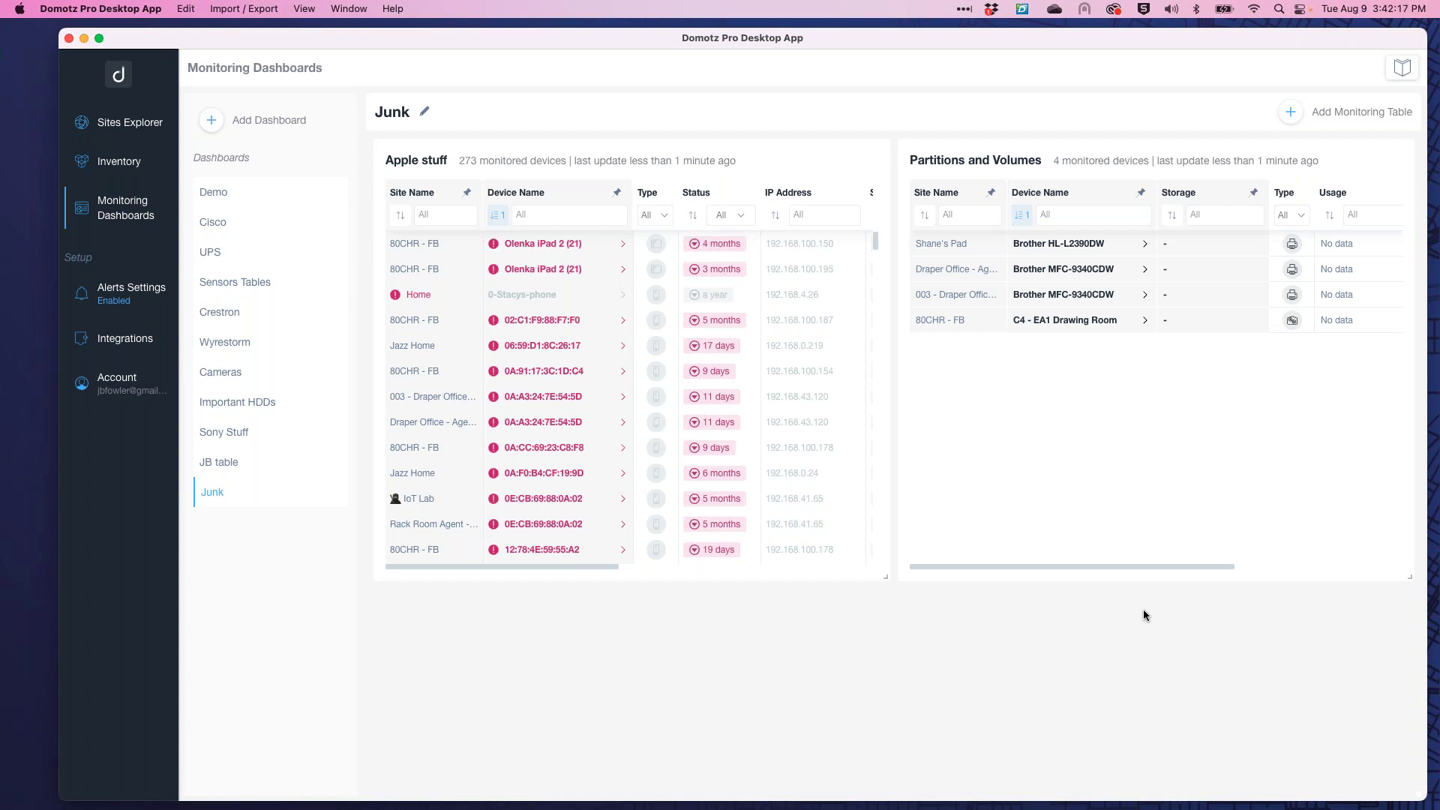
Sort the Apple stuff table by RTD Worst from highest to lowest, removing the Device Name sort.
scroll(782, 371, "right", 2)
scroll(782, 371, "right", 5)
scroll(782, 371, "left", 1)
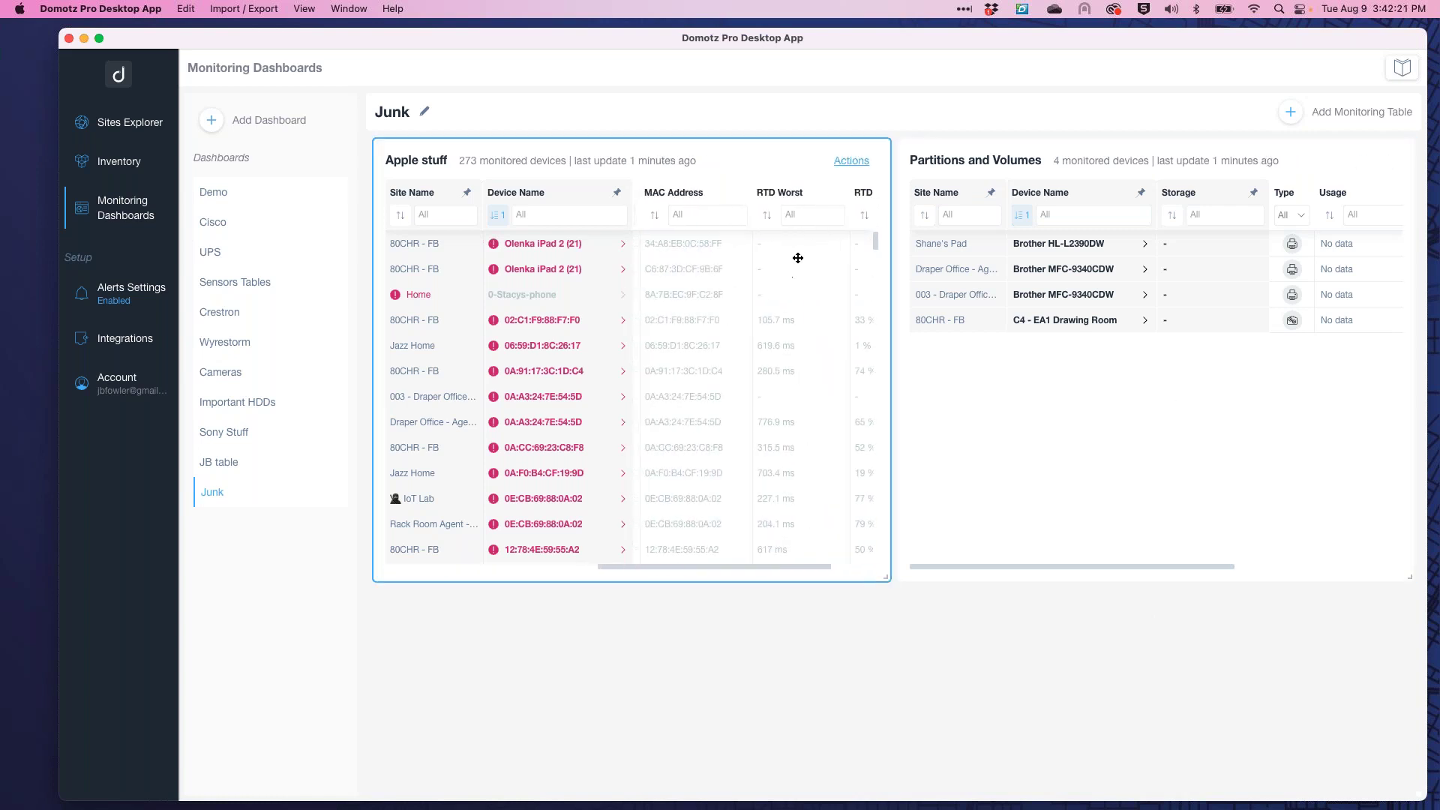
scroll(691, 275, "right", 3)
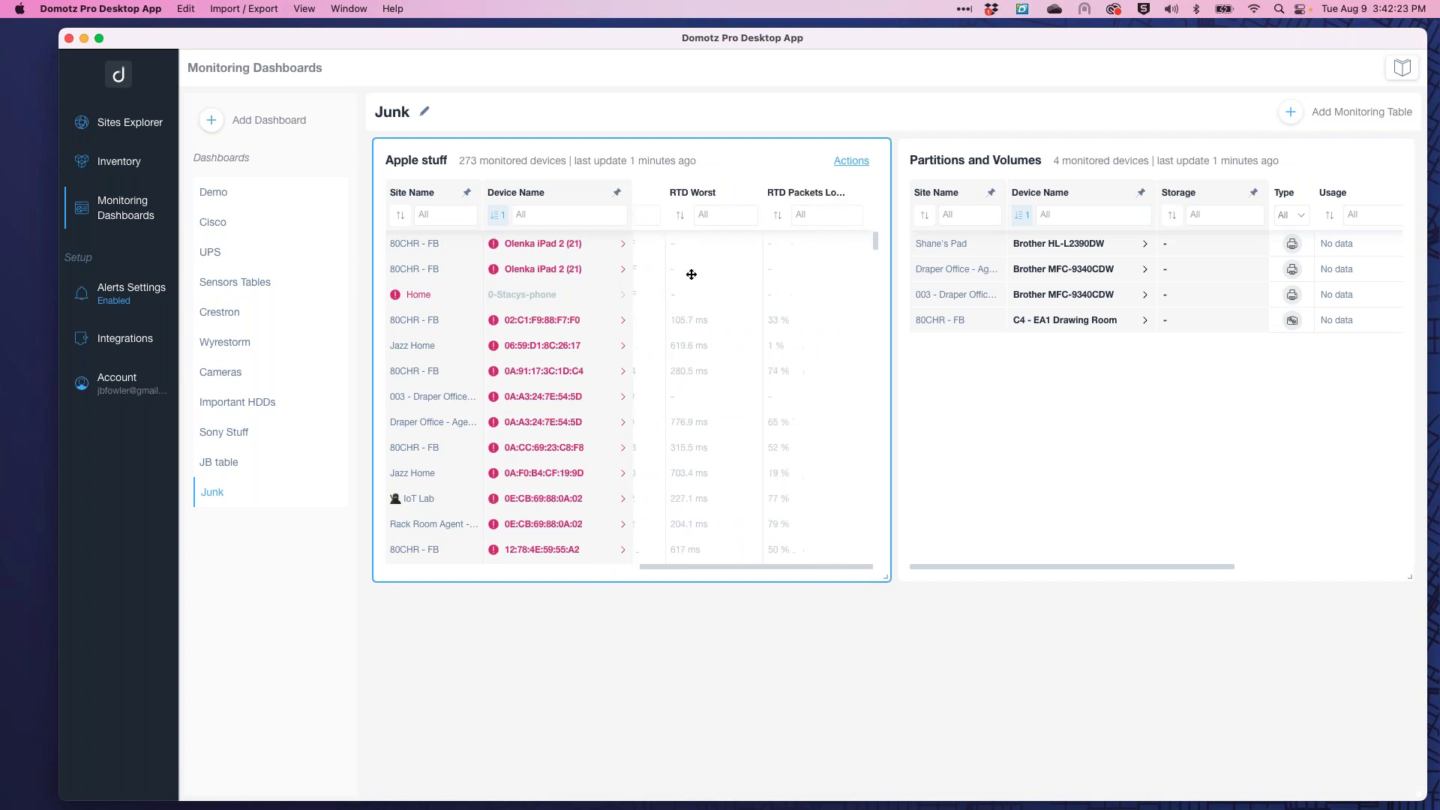
left_click(680, 217)
left_click(681, 218)
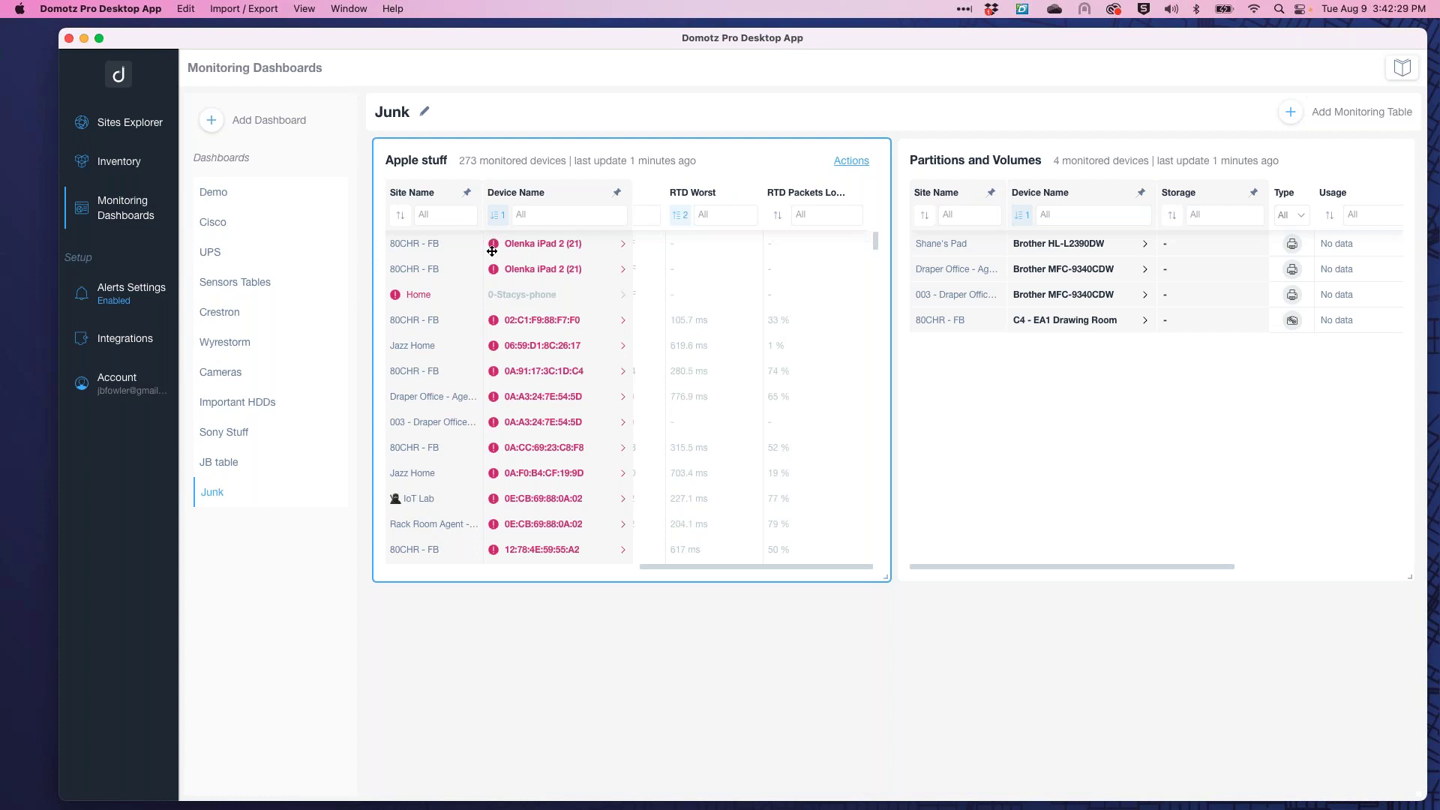
left_click(495, 217)
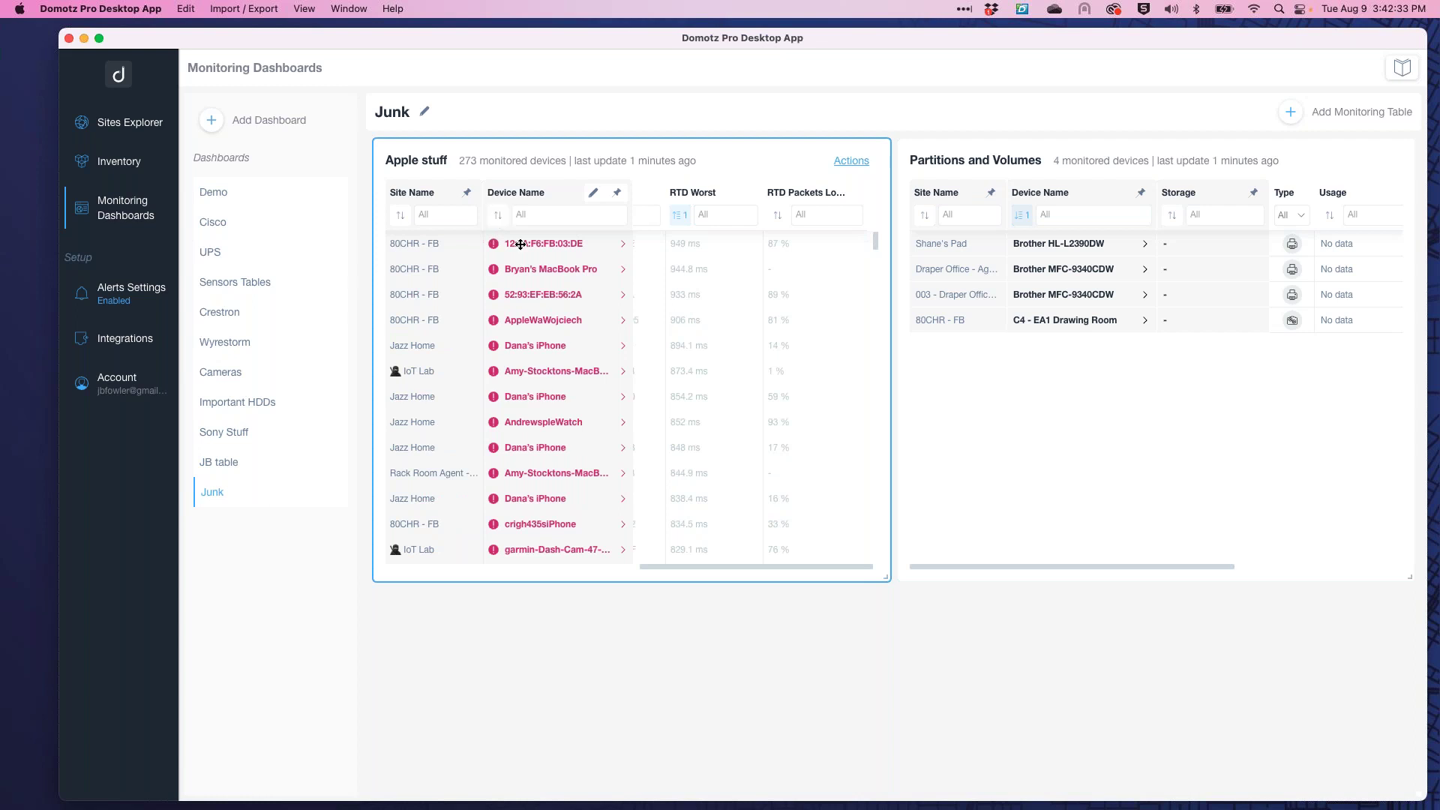
left_click(680, 217)
left_click(681, 217)
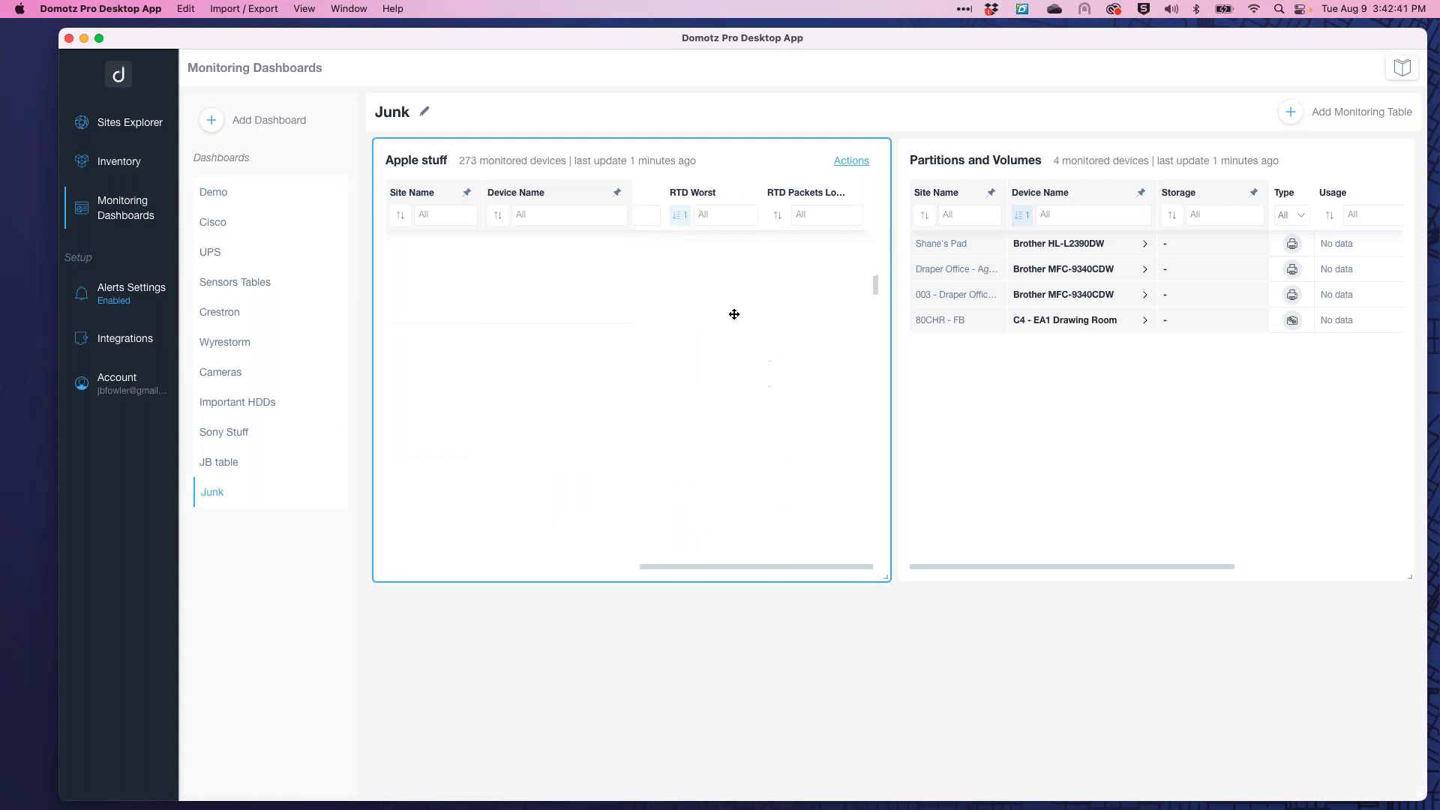
left_click(681, 218)
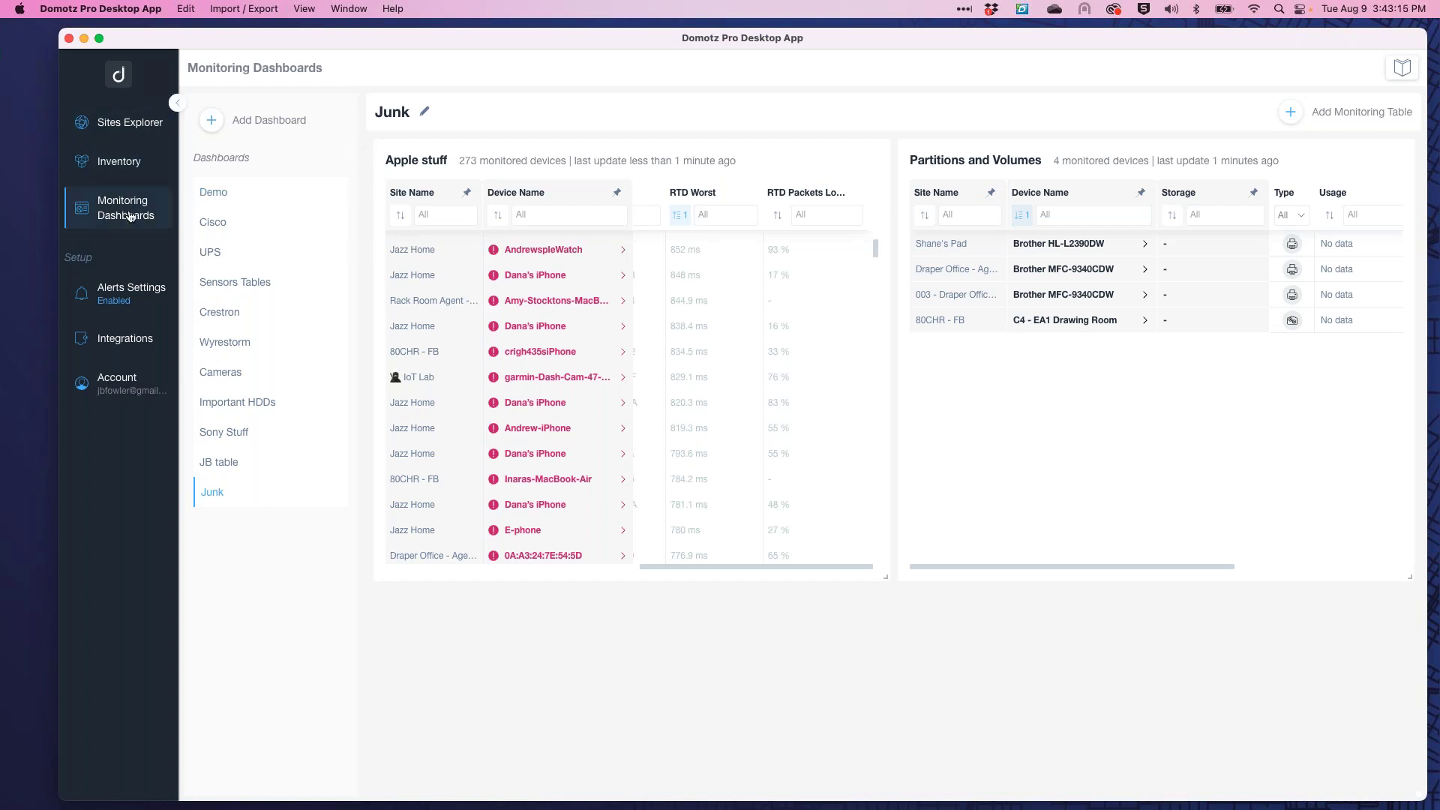
Search the IoT Lab site's device list for "Geist" and open the Geist Watchdog device details.
left_click(139, 121)
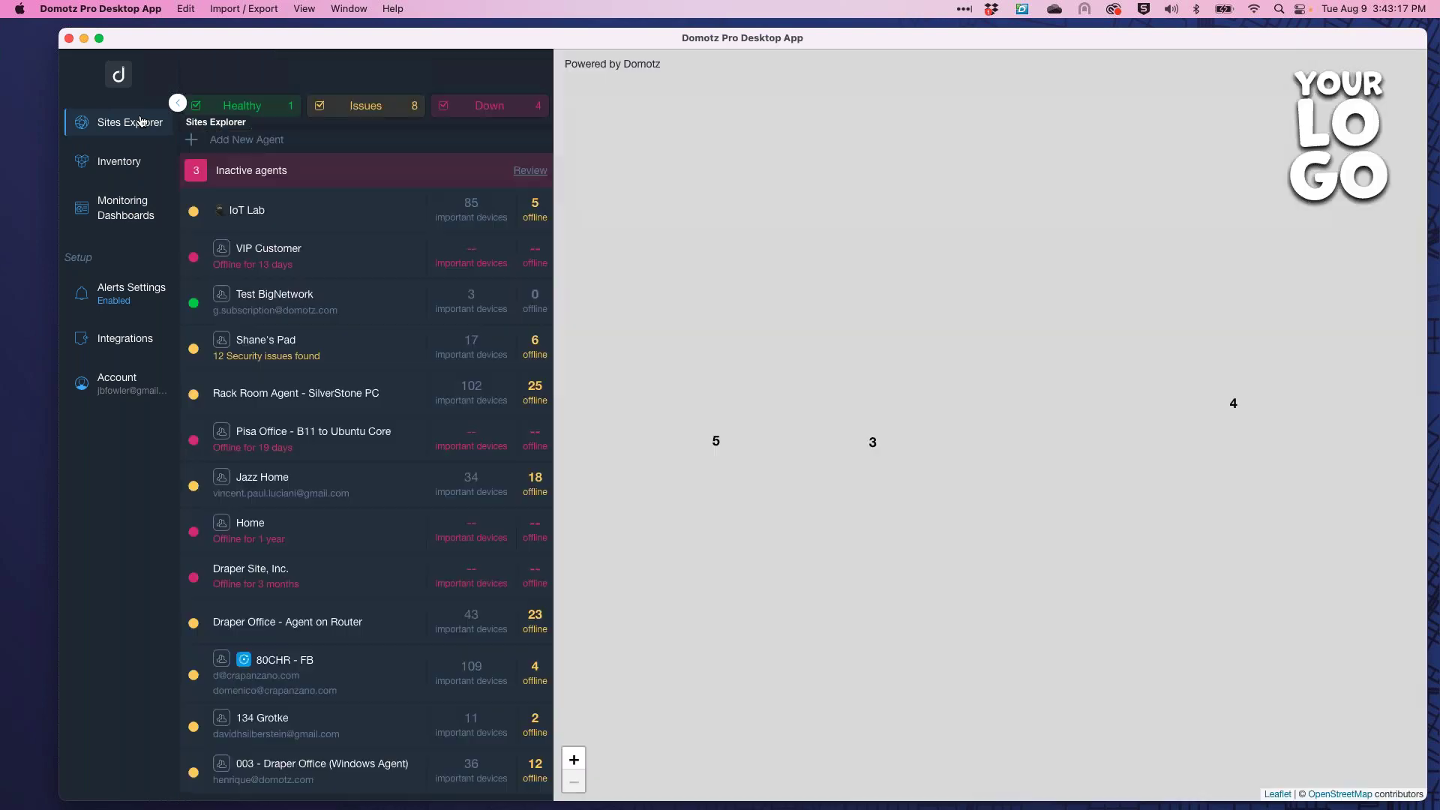
left_click(267, 272)
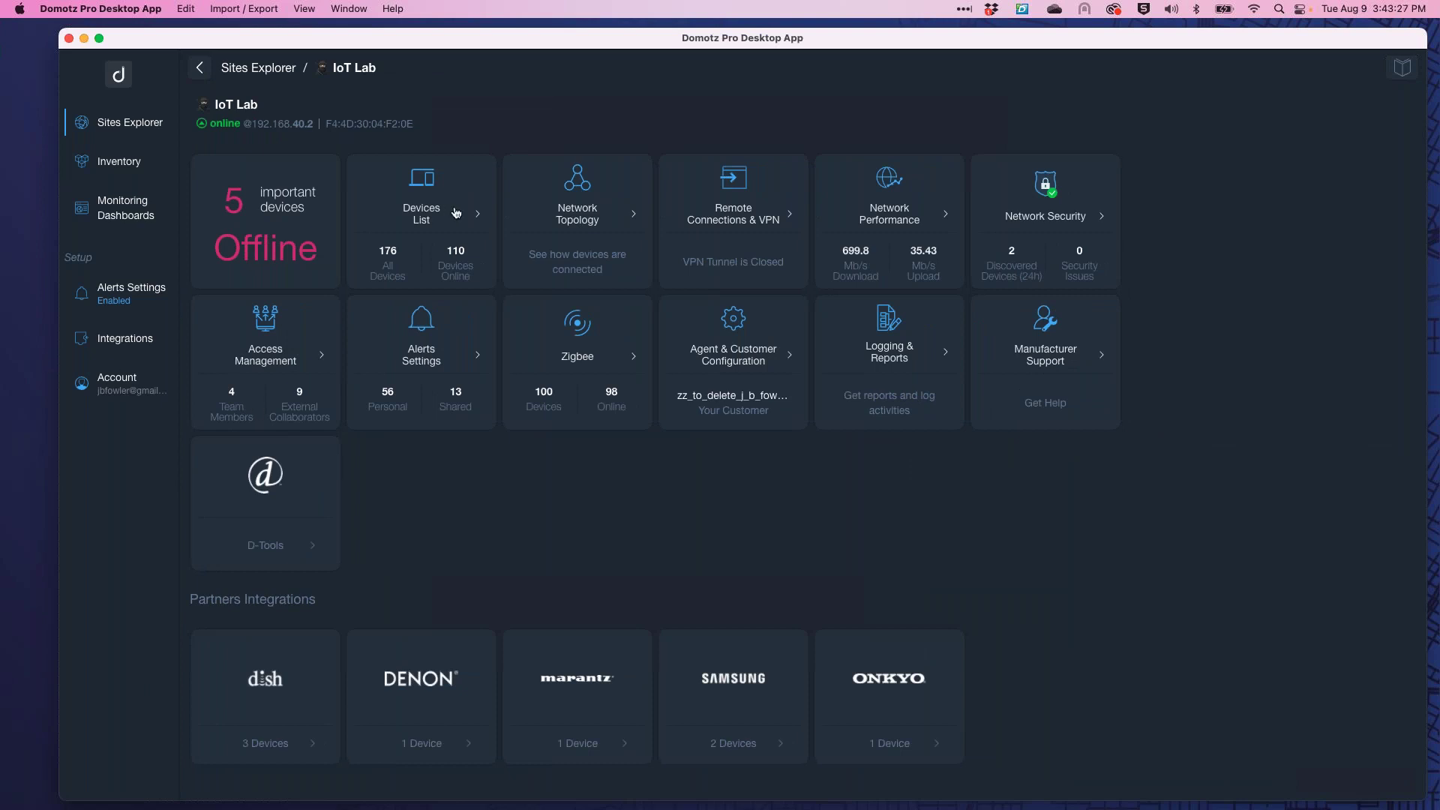
left_click(454, 213)
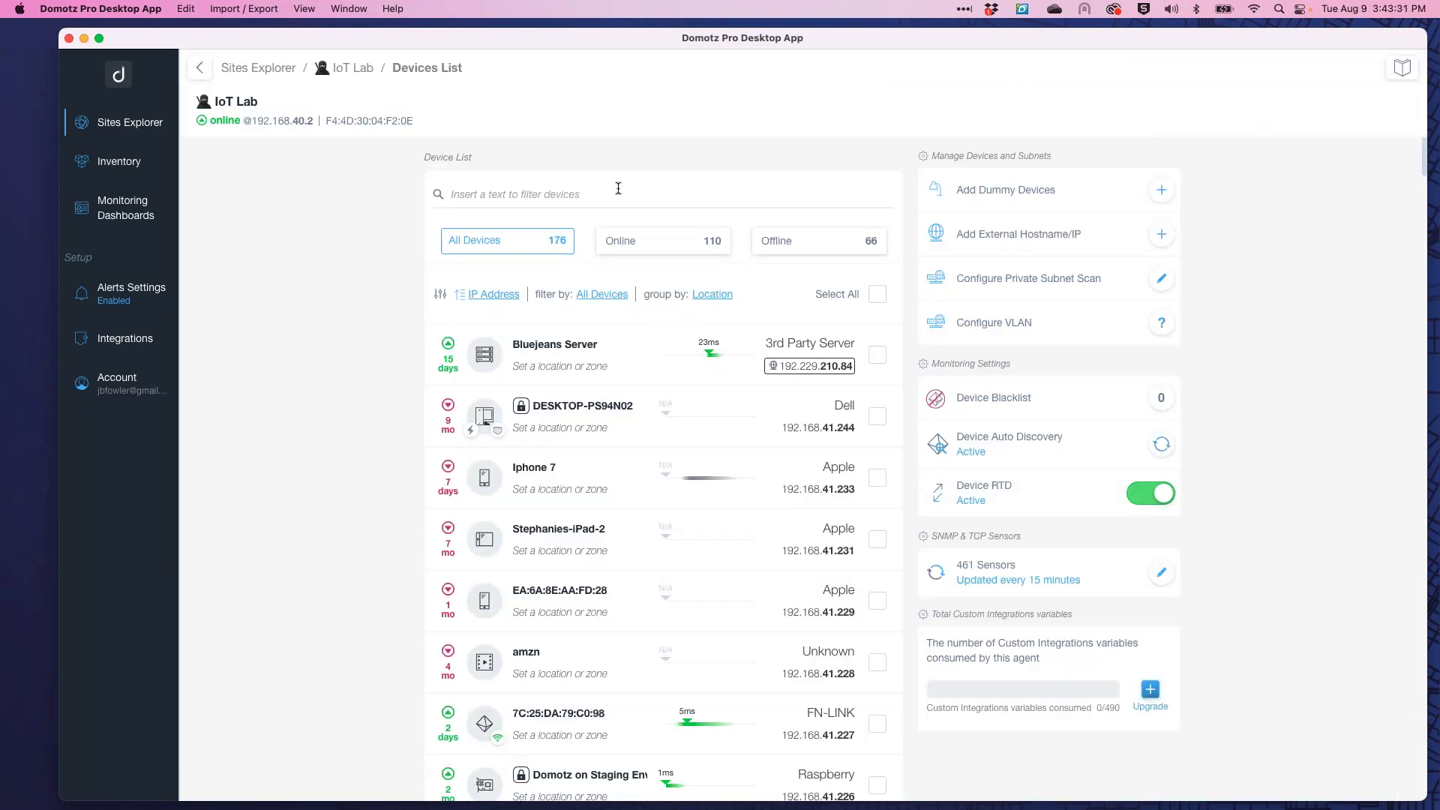
left_click(618, 188)
type("Geist")
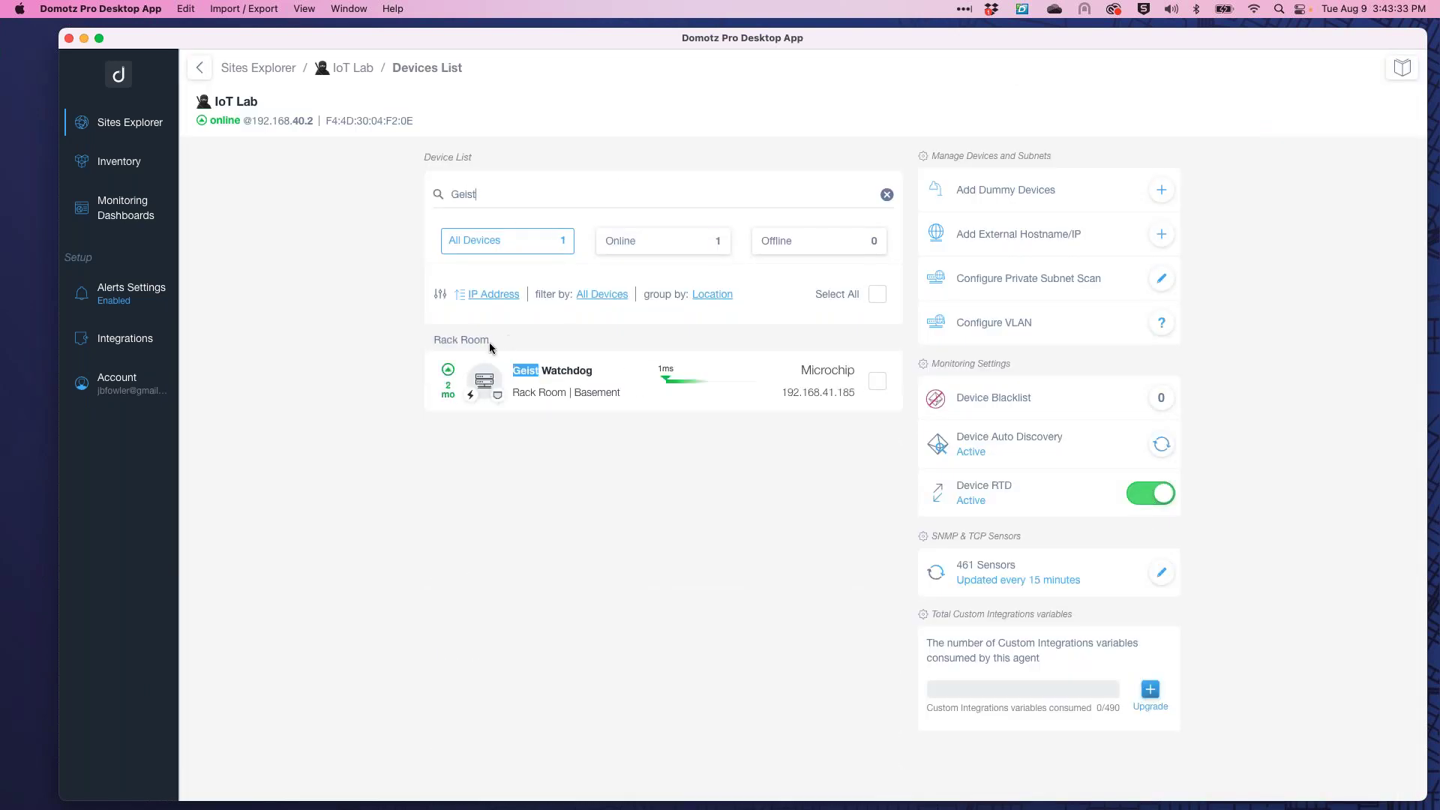
left_click(547, 372)
left_click(576, 375)
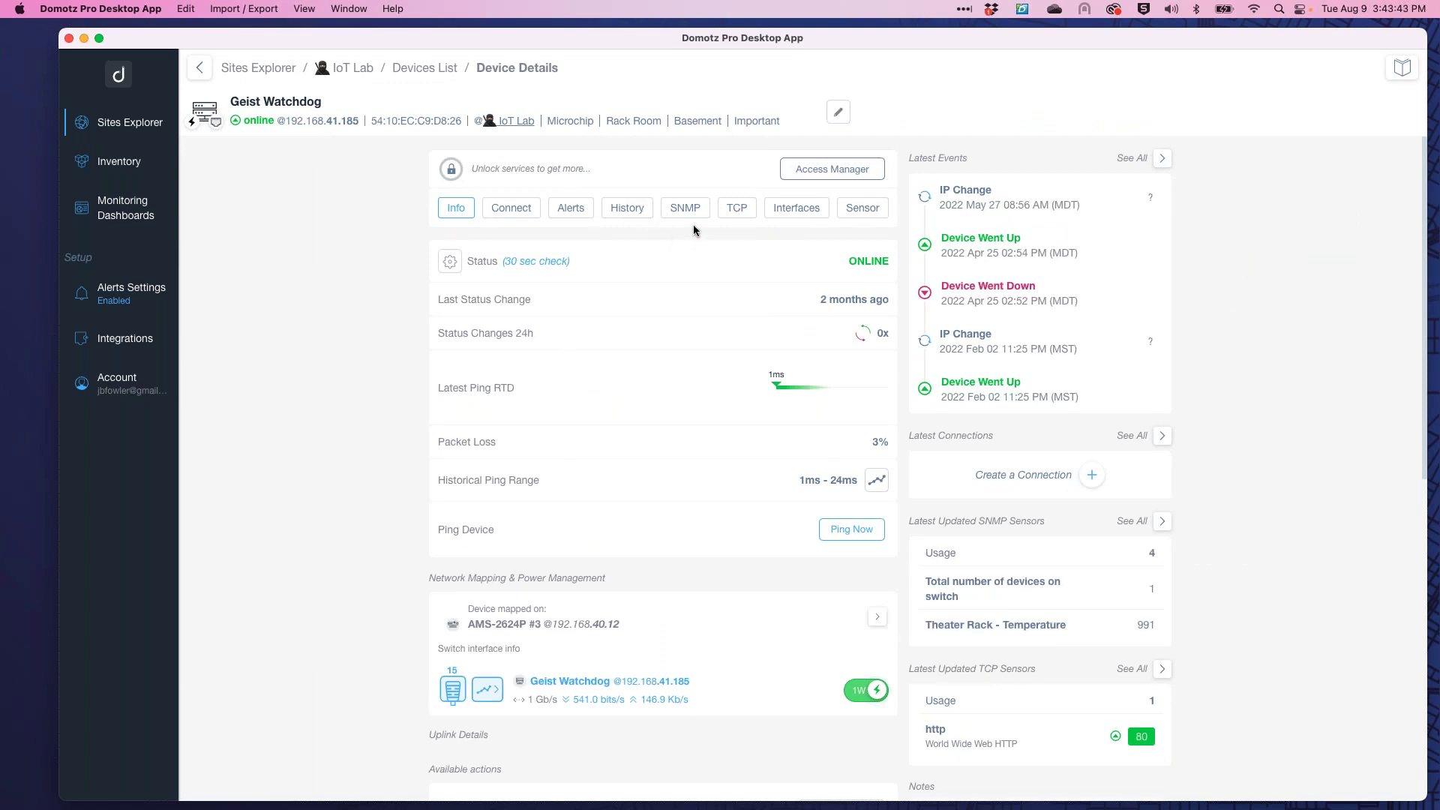
Review the Geist Watchdog's SNMP authentication settings in the Credentials Manager and close them without applying changes.
left_click(831, 166)
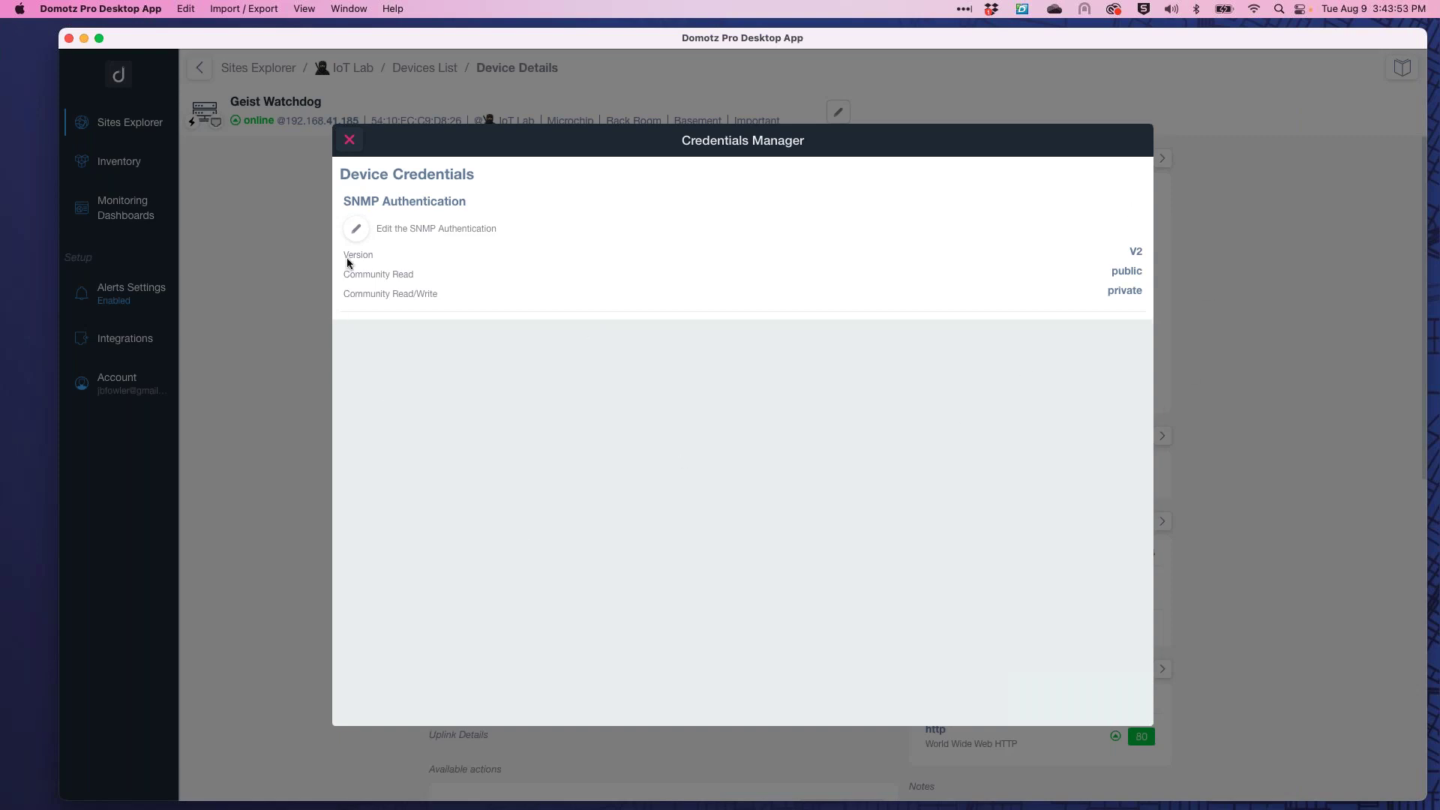
left_click(356, 228)
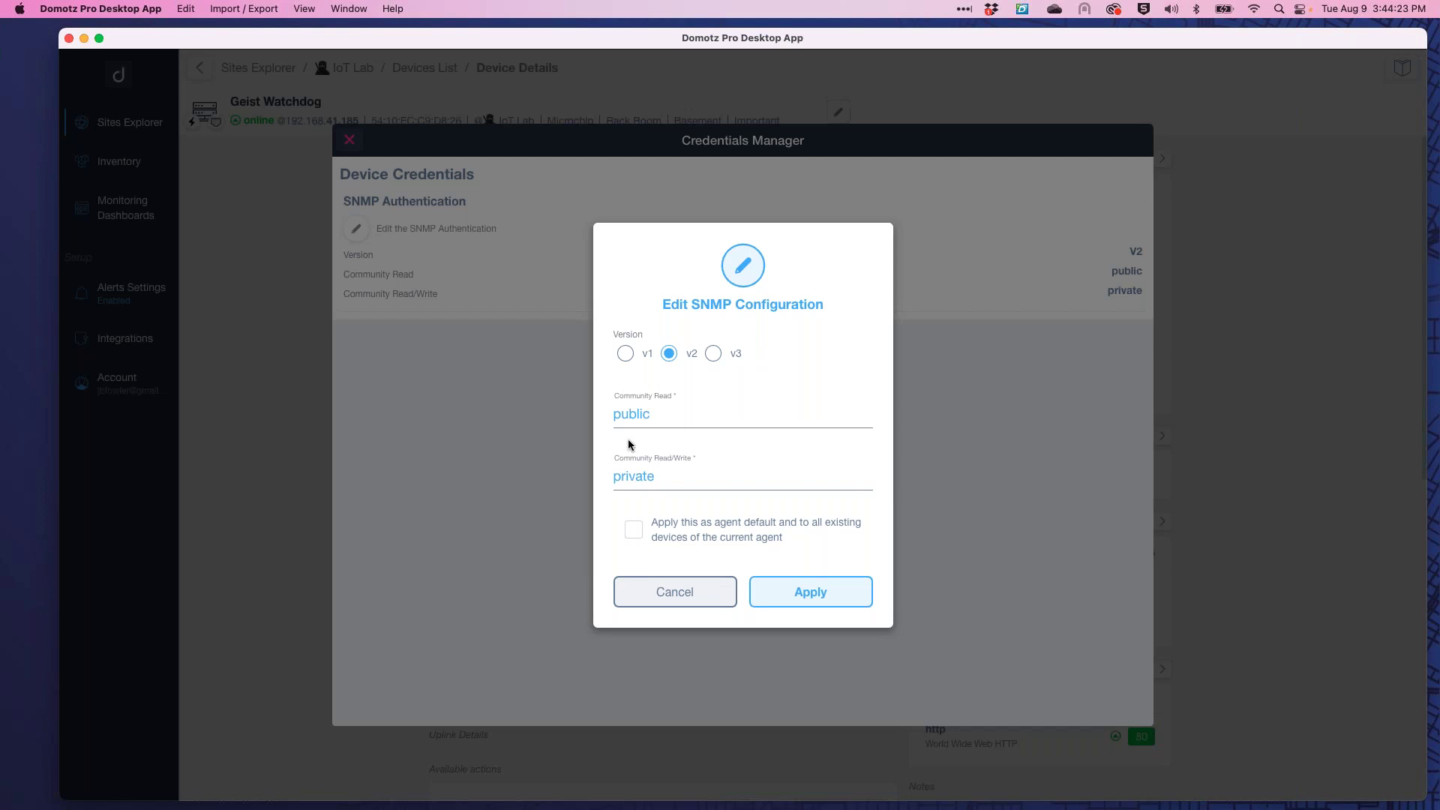
left_click(685, 592)
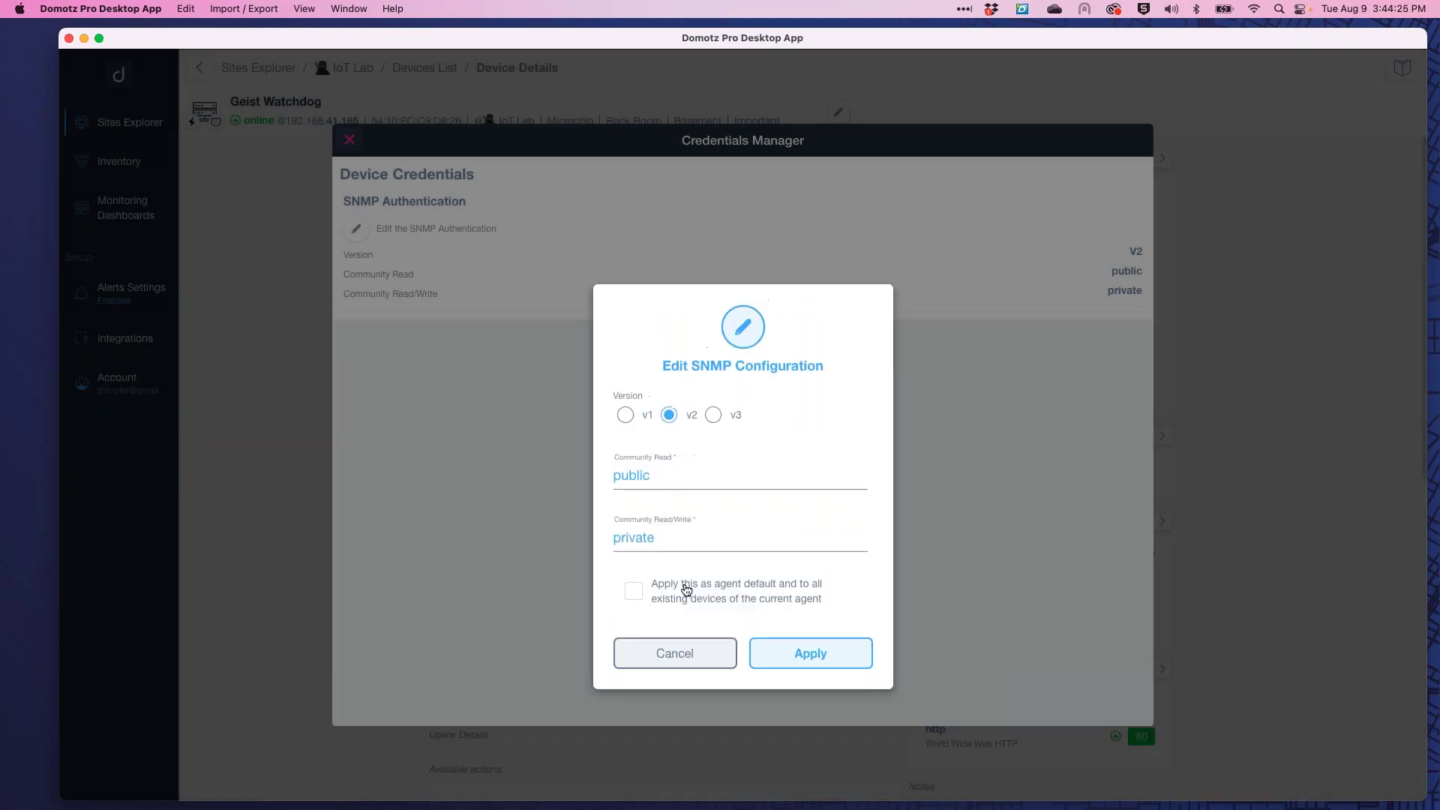
left_click(350, 140)
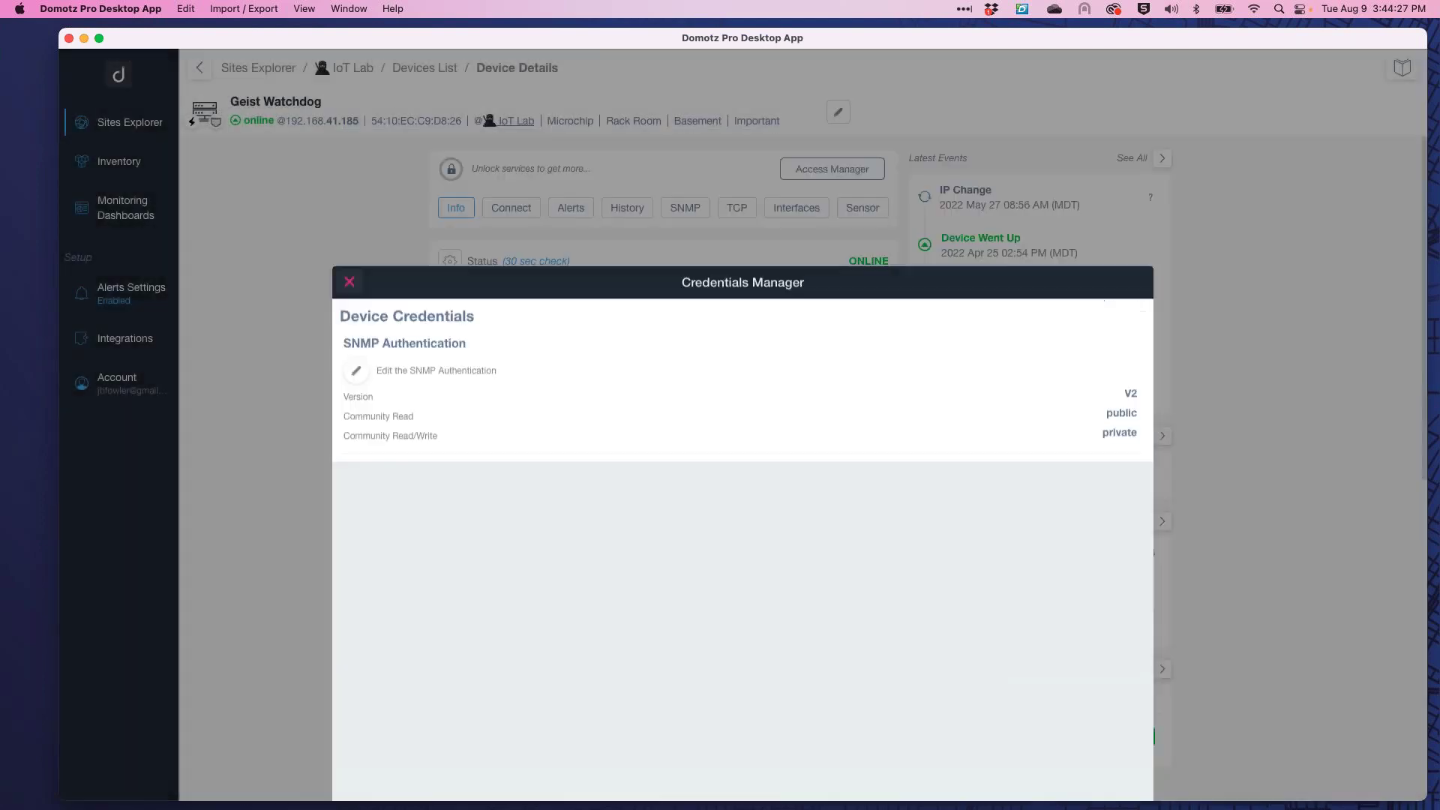
Open the Geist Watchdog's SNMP monitoring and examine its status and the OID of the Theater - Rack Dew Point sensor.
left_click(690, 205)
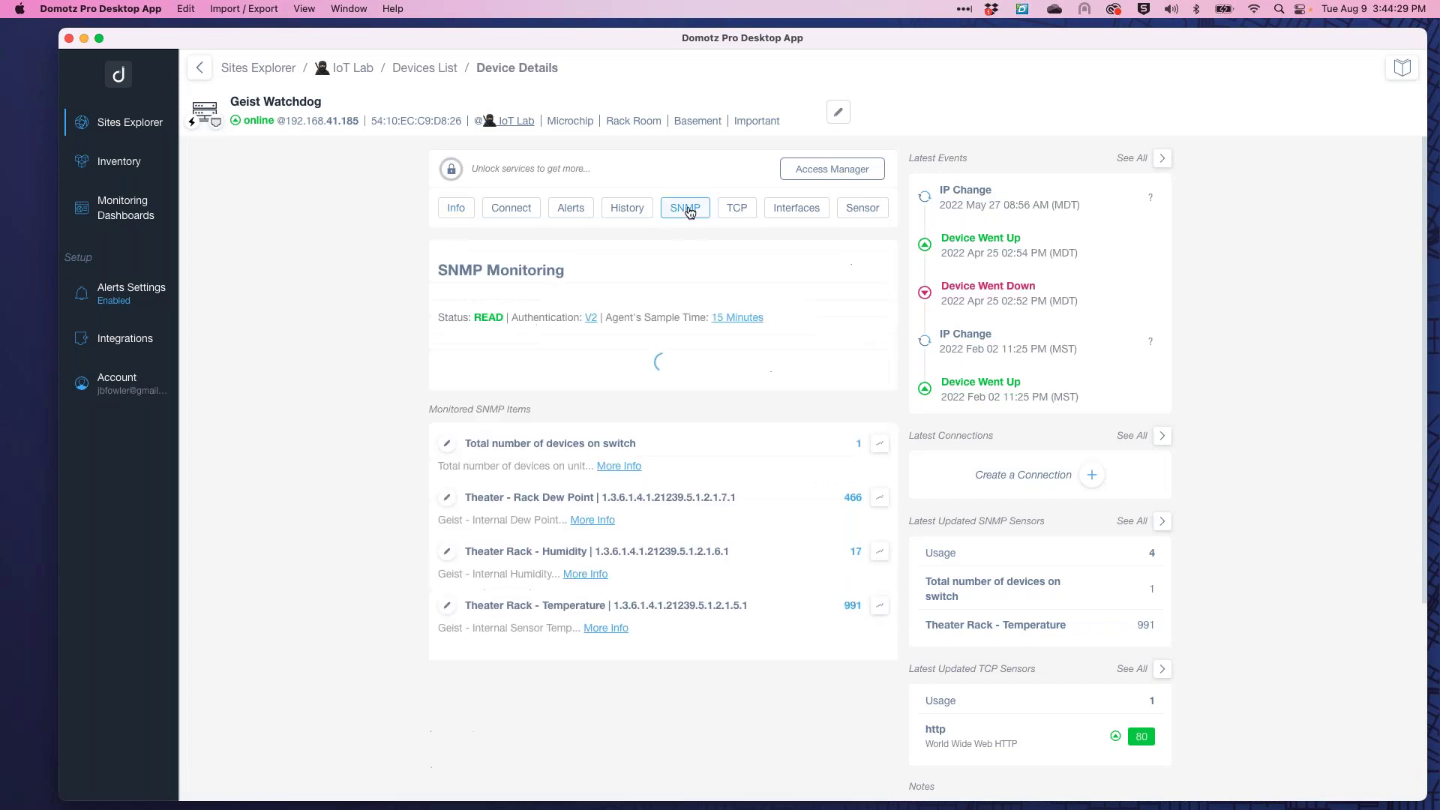
double_click(504, 316)
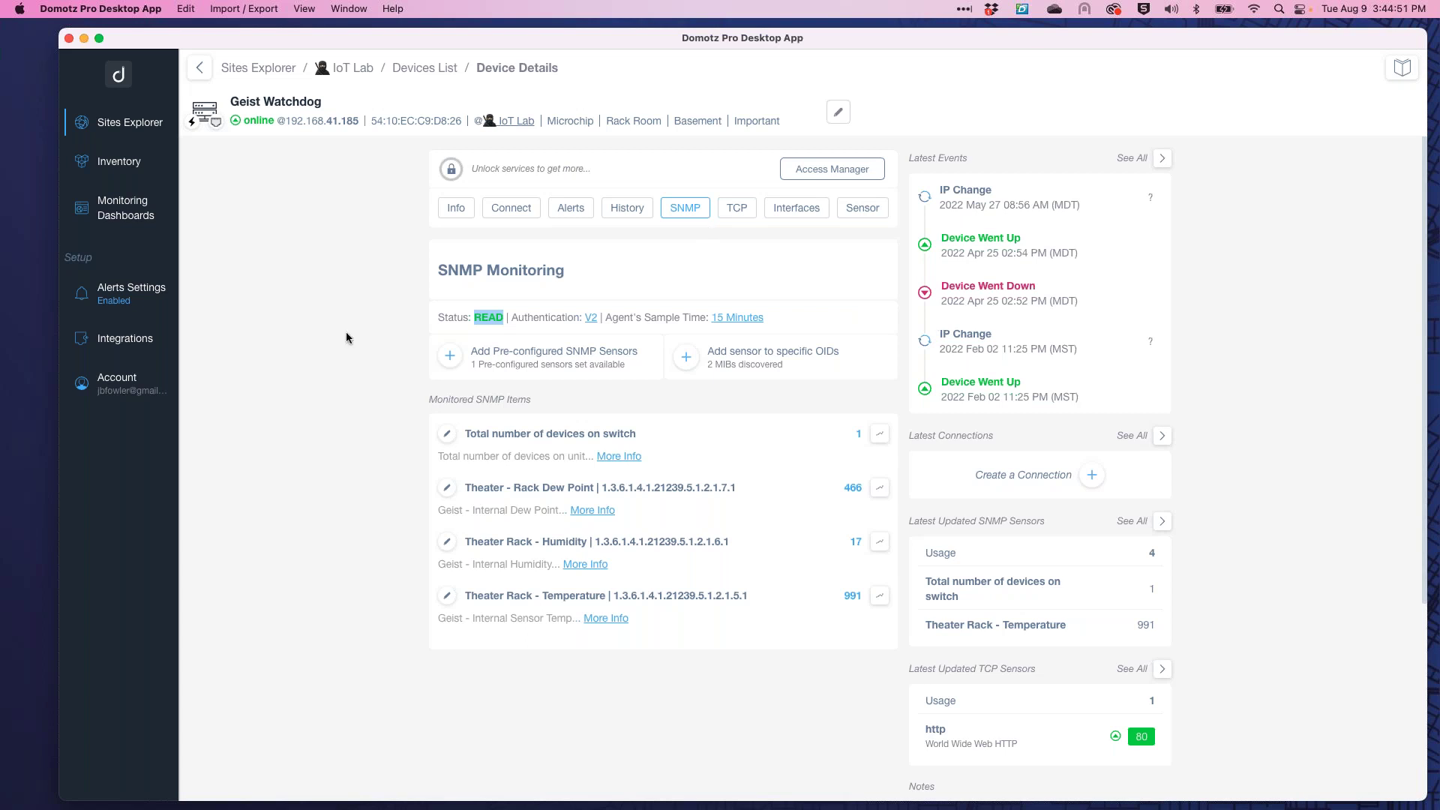
left_click(323, 403)
left_click_drag(616, 488, 753, 498)
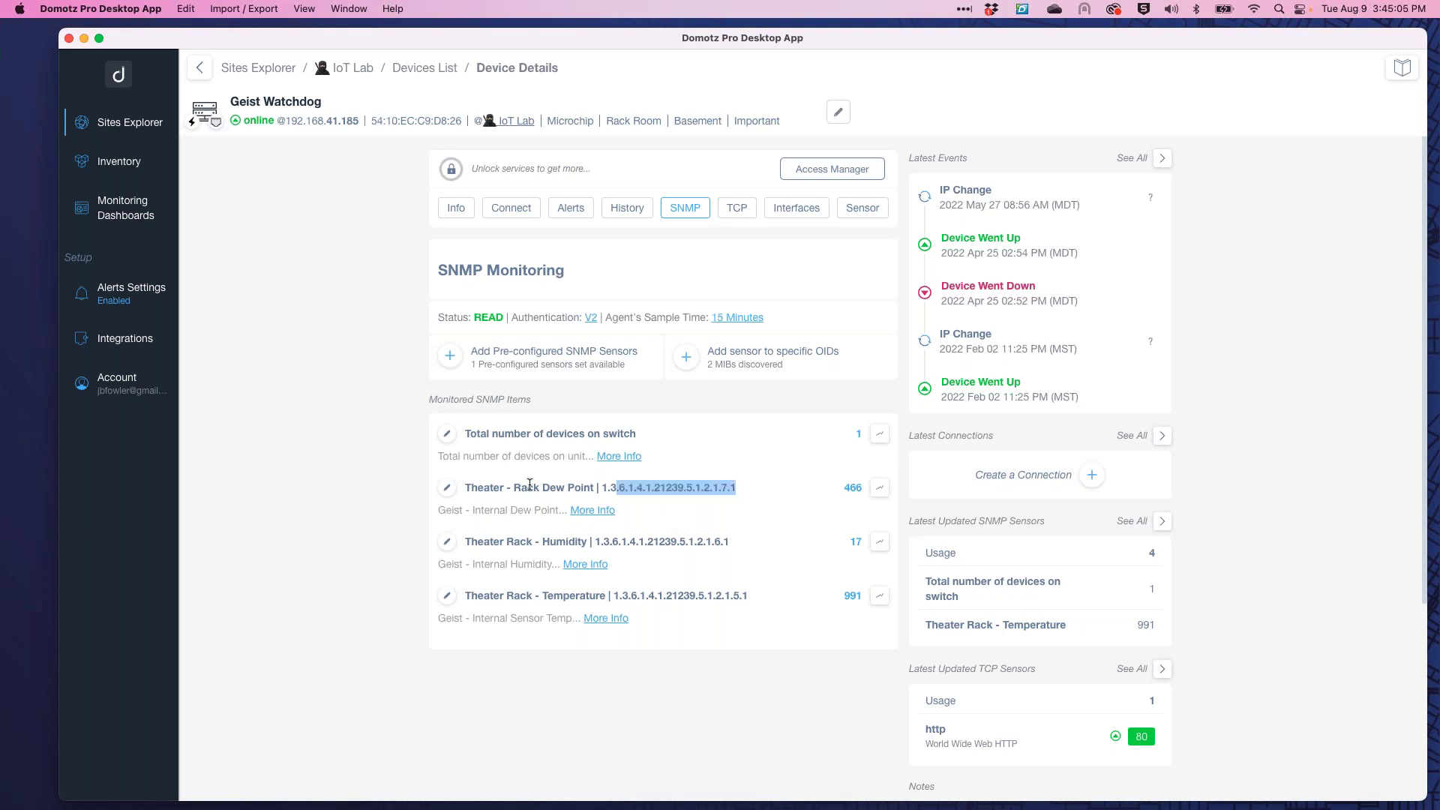
View the one-month history graph of the Theater - Rack Dew Point sensor, and close it.
left_click(880, 489)
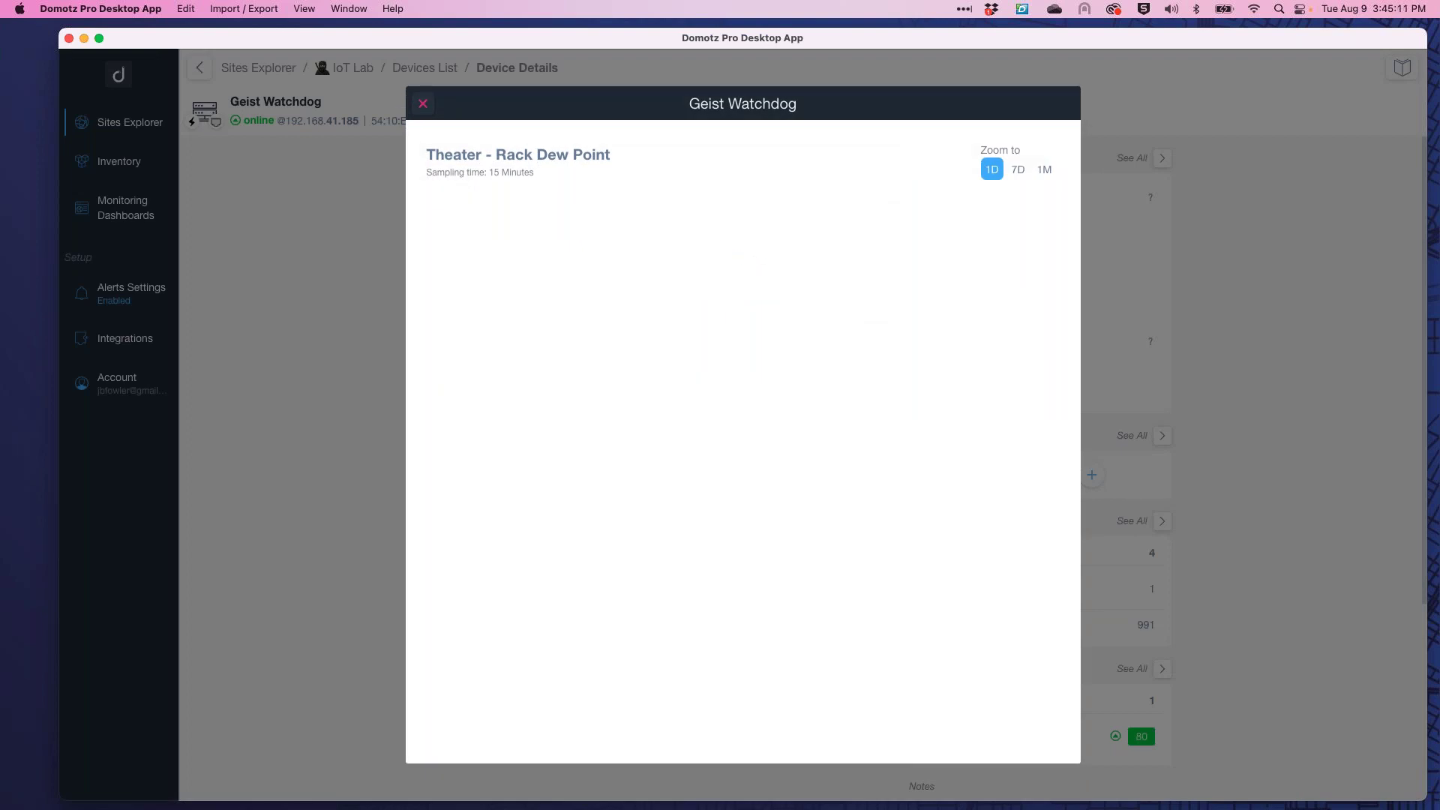
left_click(1048, 169)
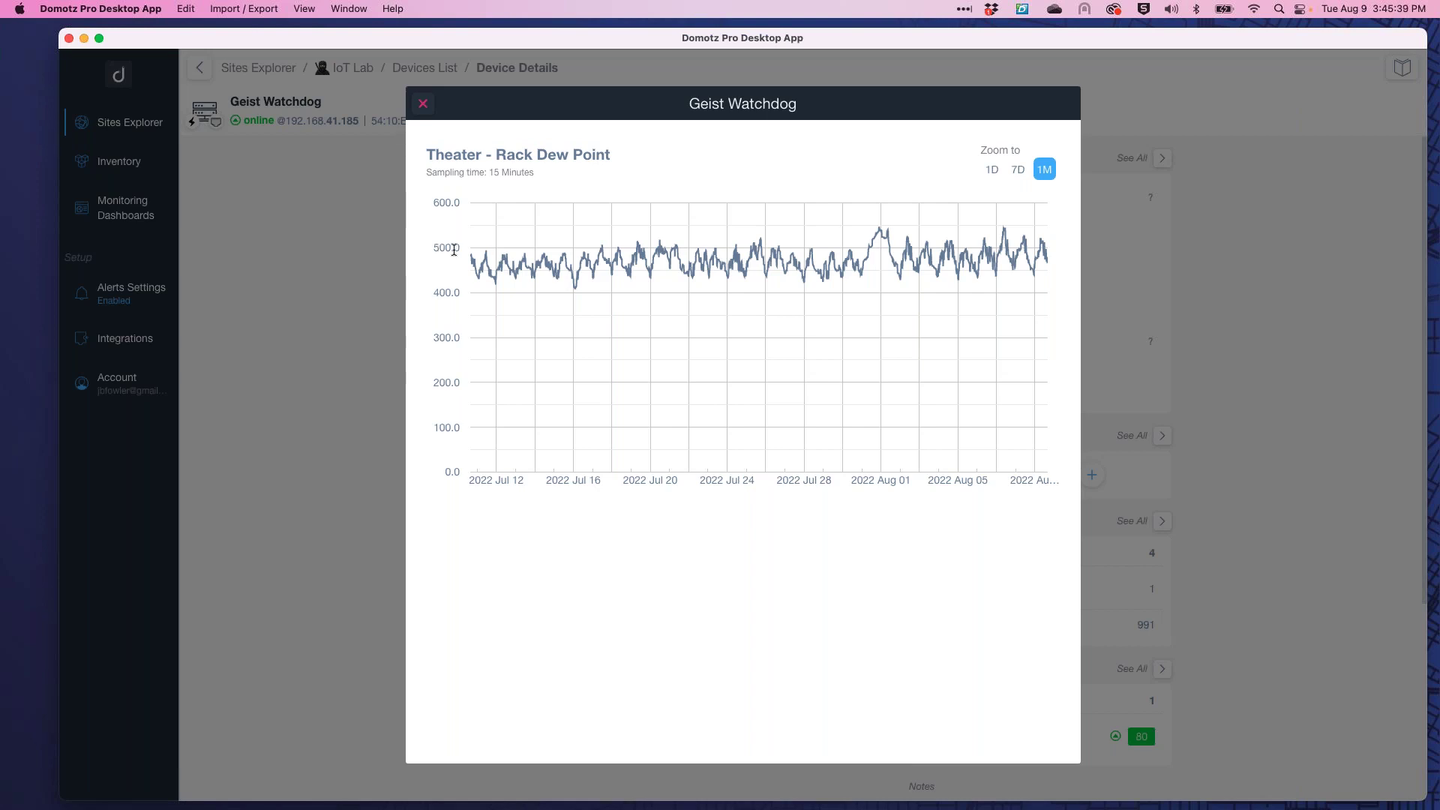
left_click(424, 105)
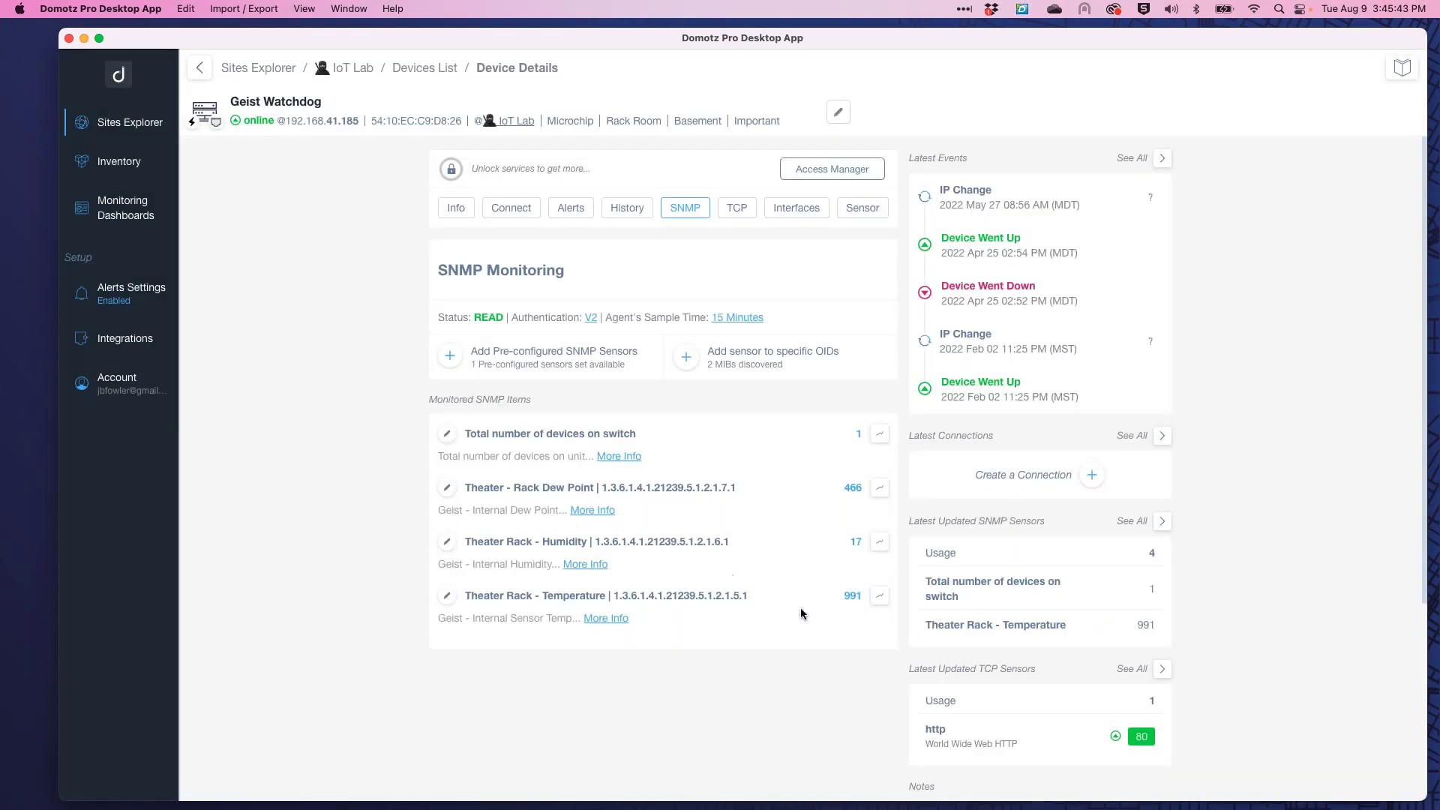
View the one-month history graph of the Theater Rack - Temperature sensor, and close it.
left_click(879, 595)
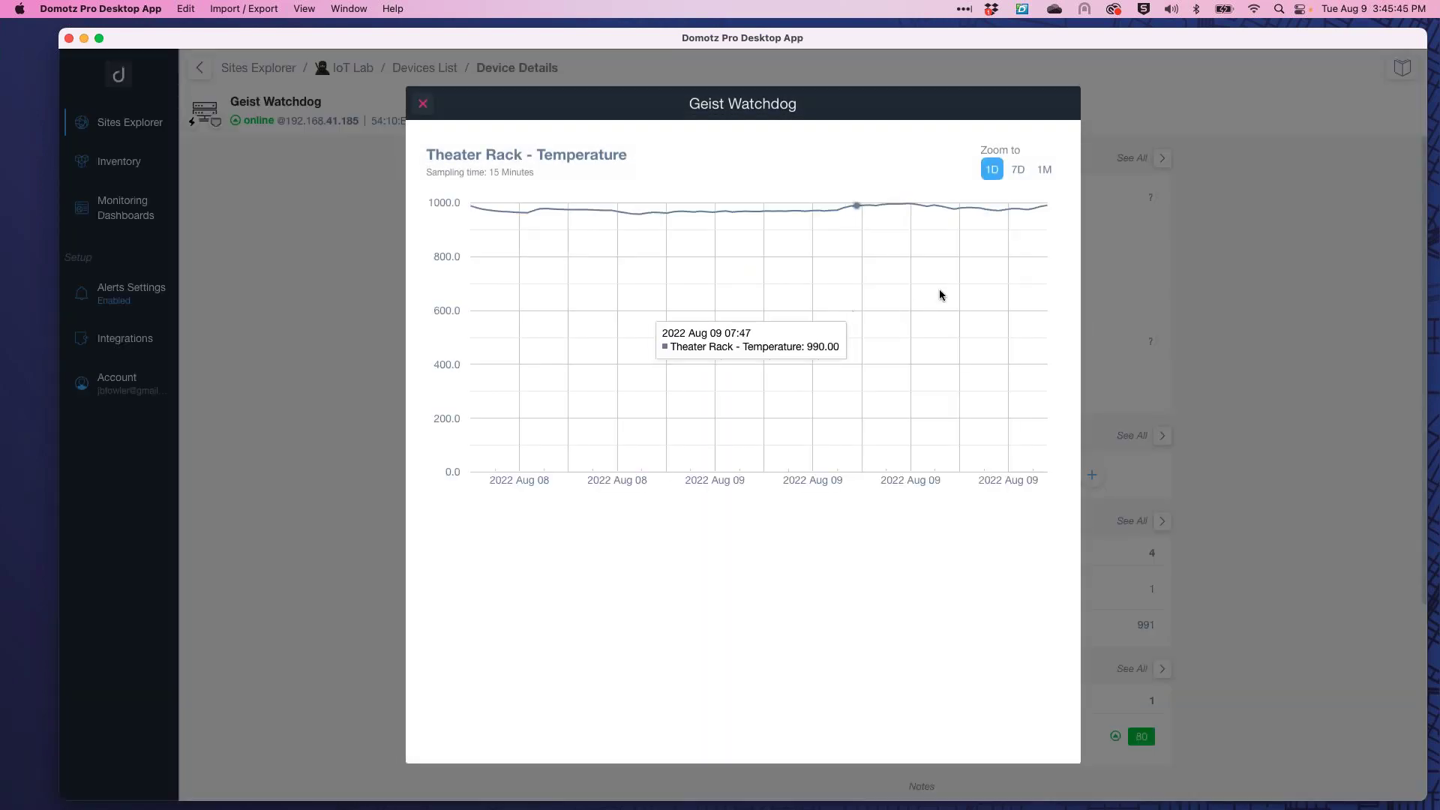
left_click(1046, 170)
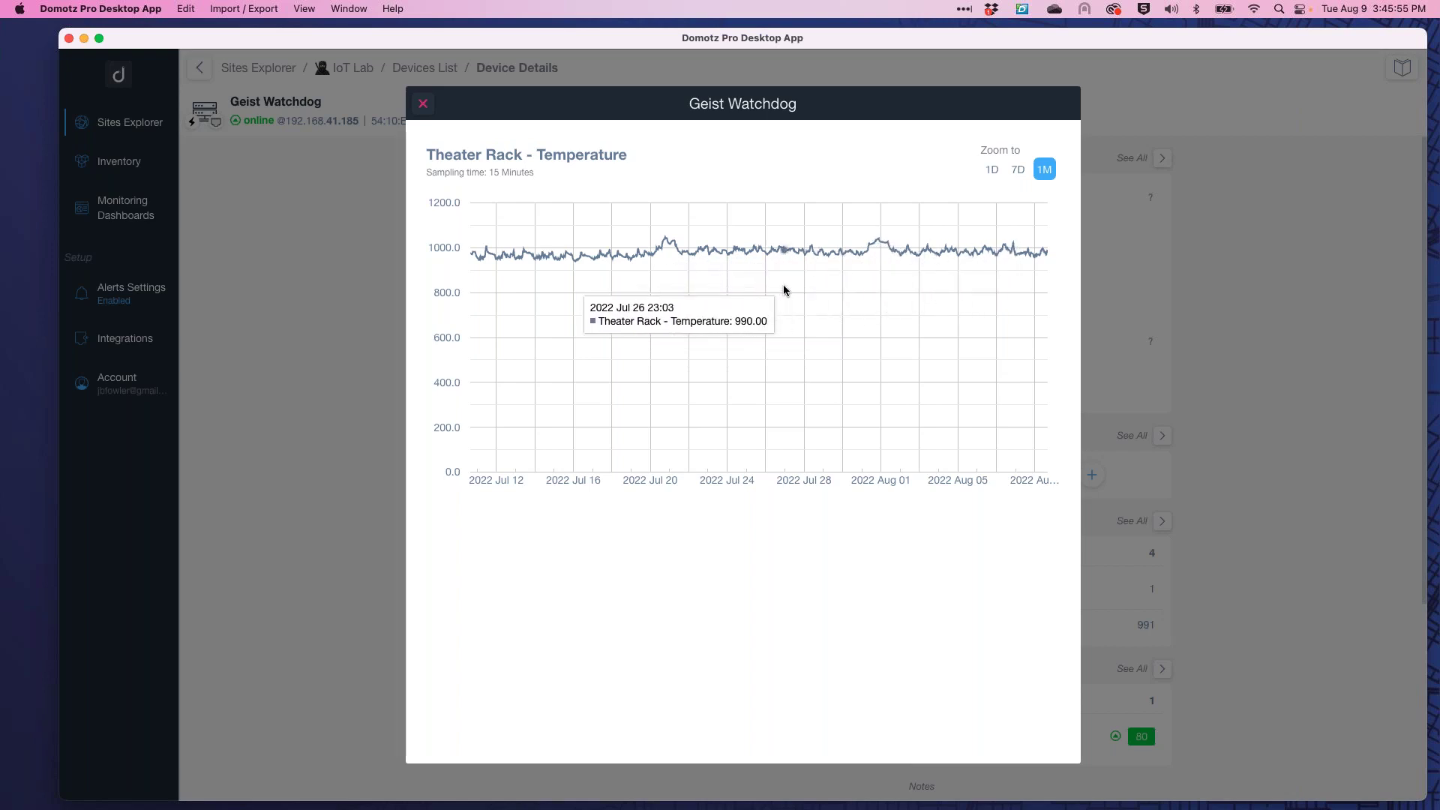
left_click(423, 103)
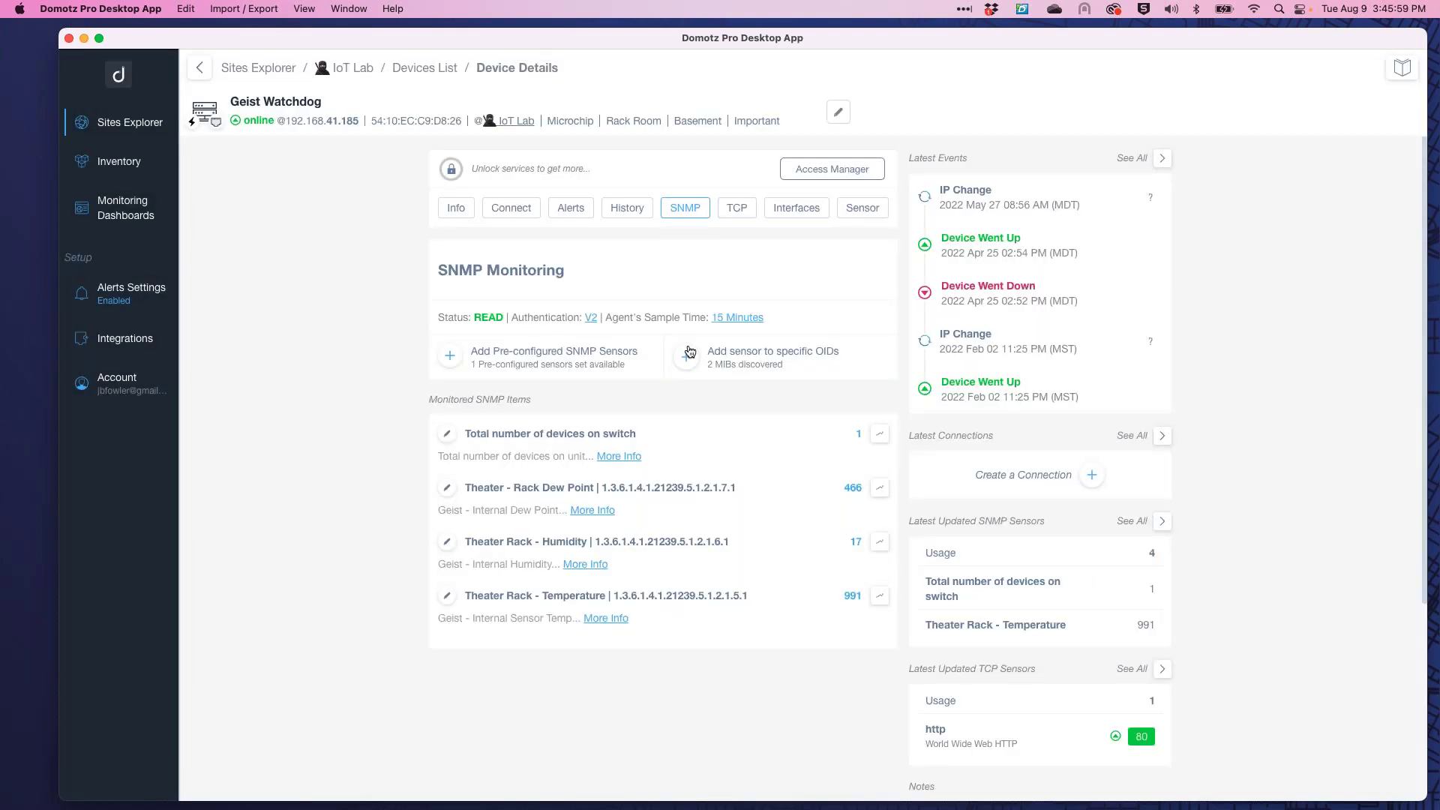
Open the SNMP objects available for adding sensors to specific OIDs, search them for "Tempera", and clear the search.
left_click(689, 352)
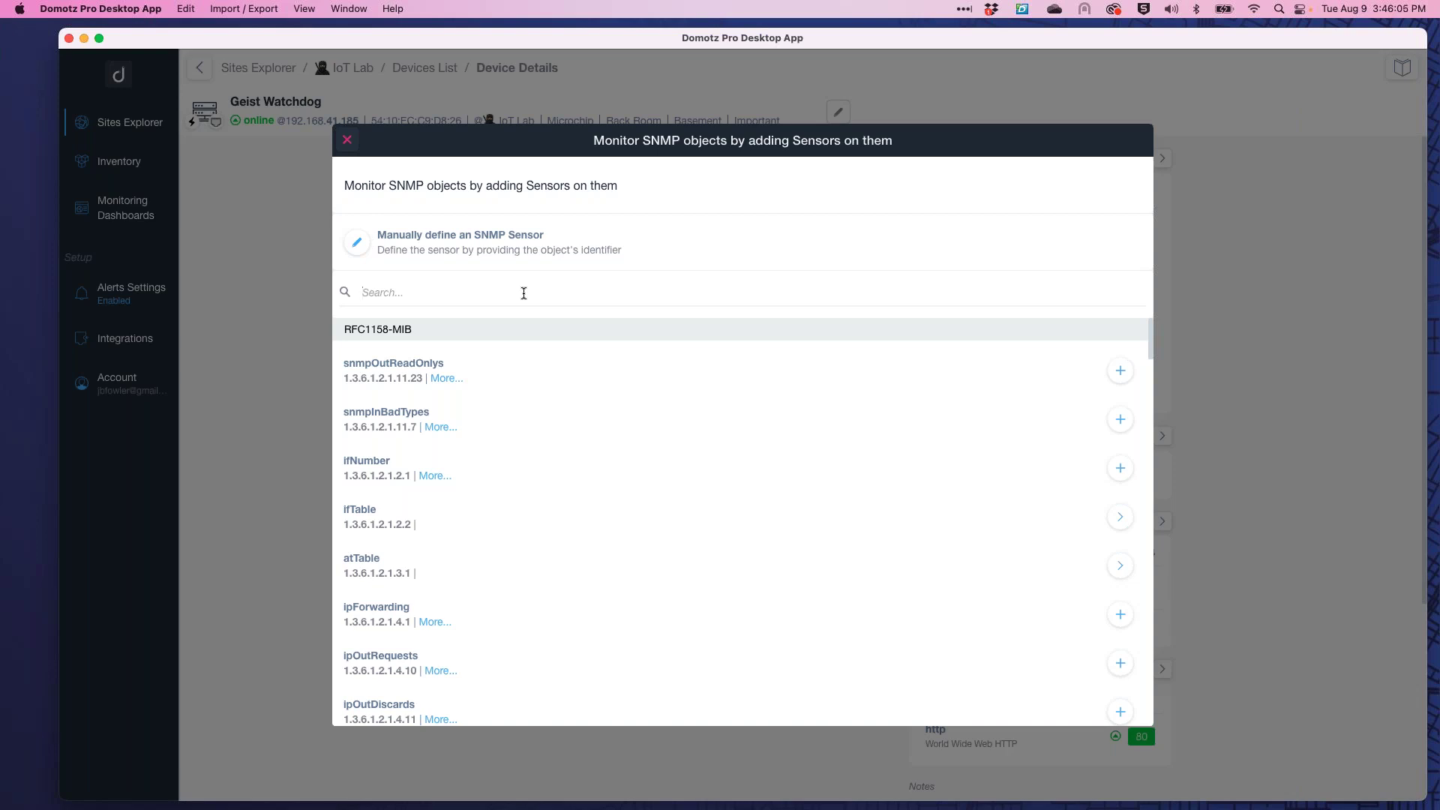
type("Temp")
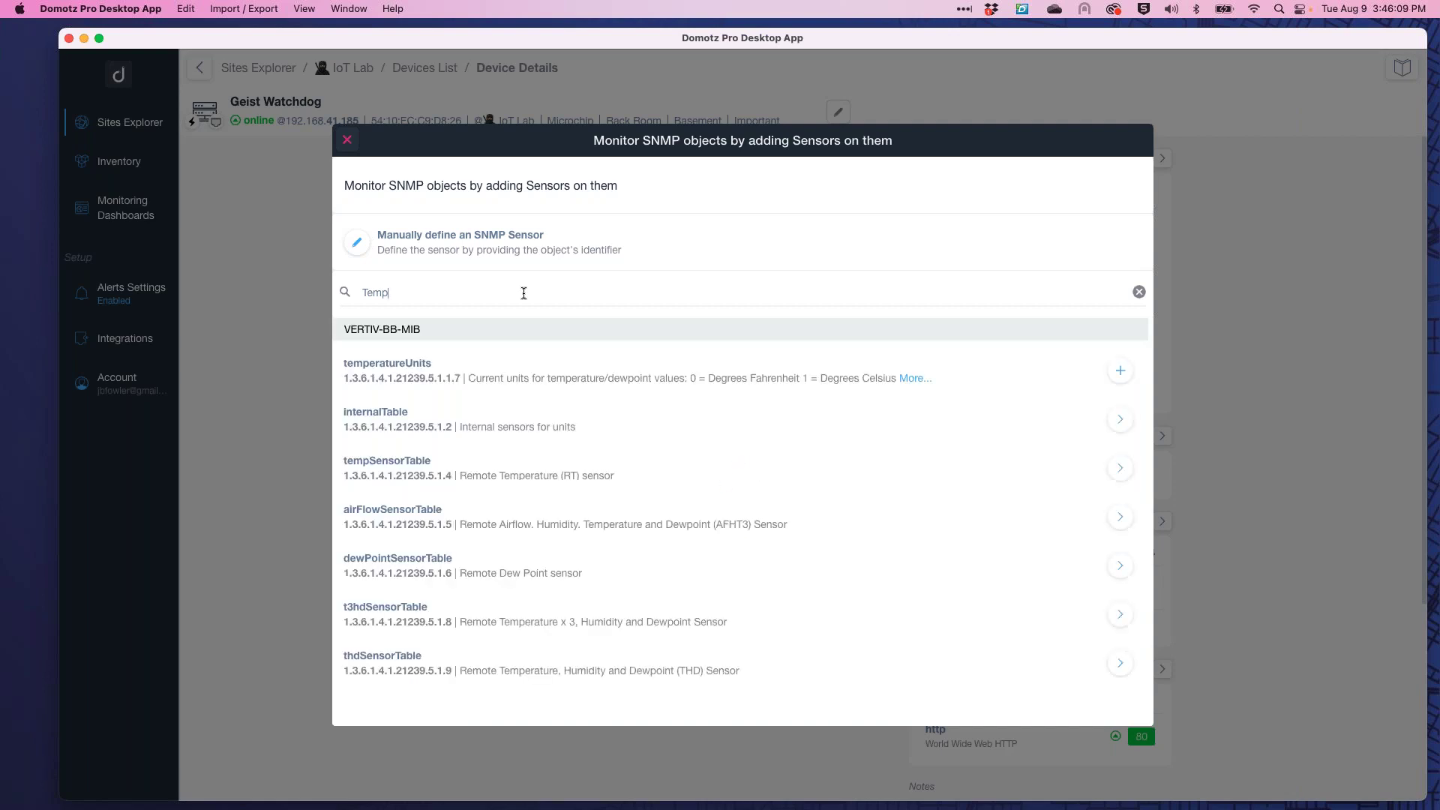
type("era")
left_click(1138, 291)
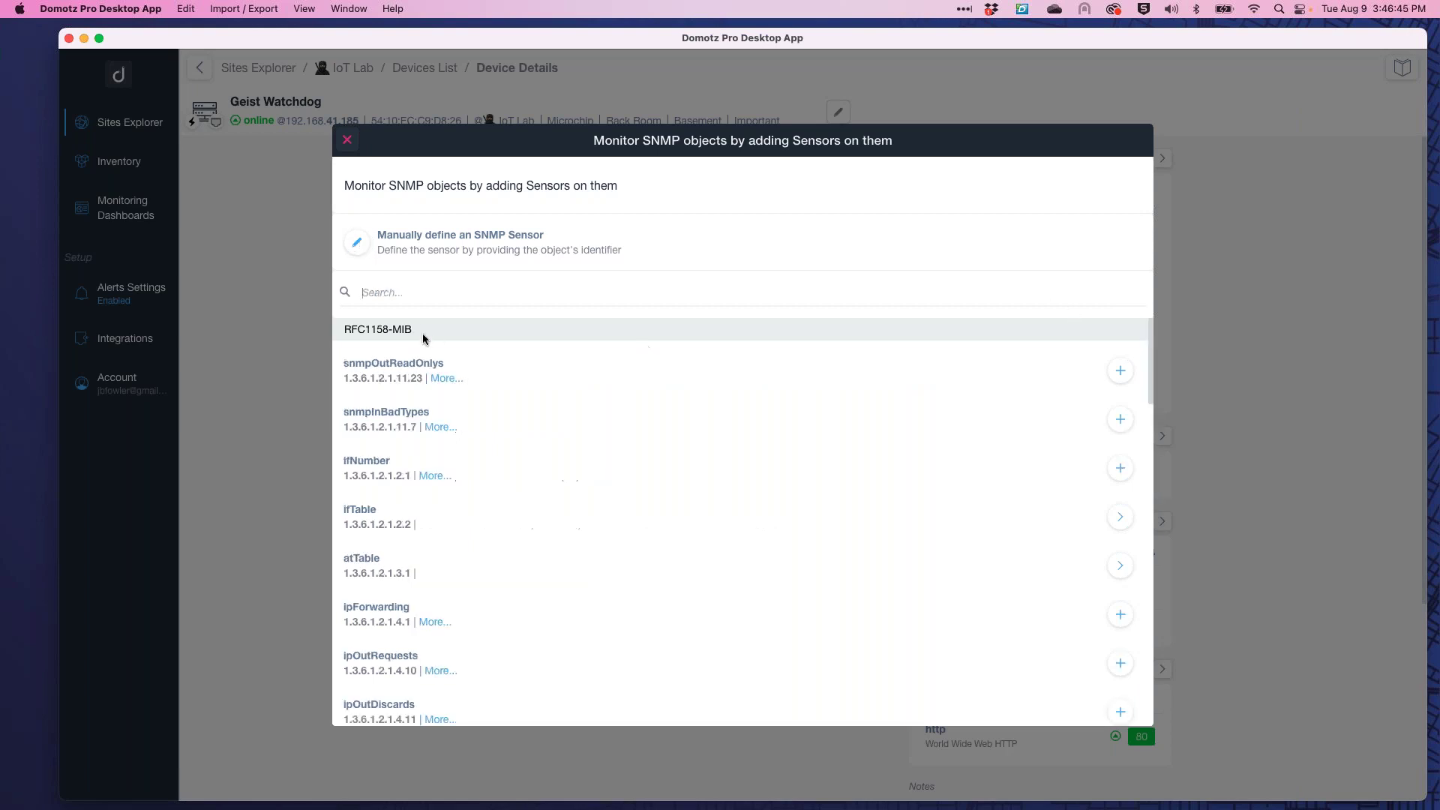
Examine the name, description and OID fields for manually defining an SNMP sensor, and close without adding one.
left_click(357, 254)
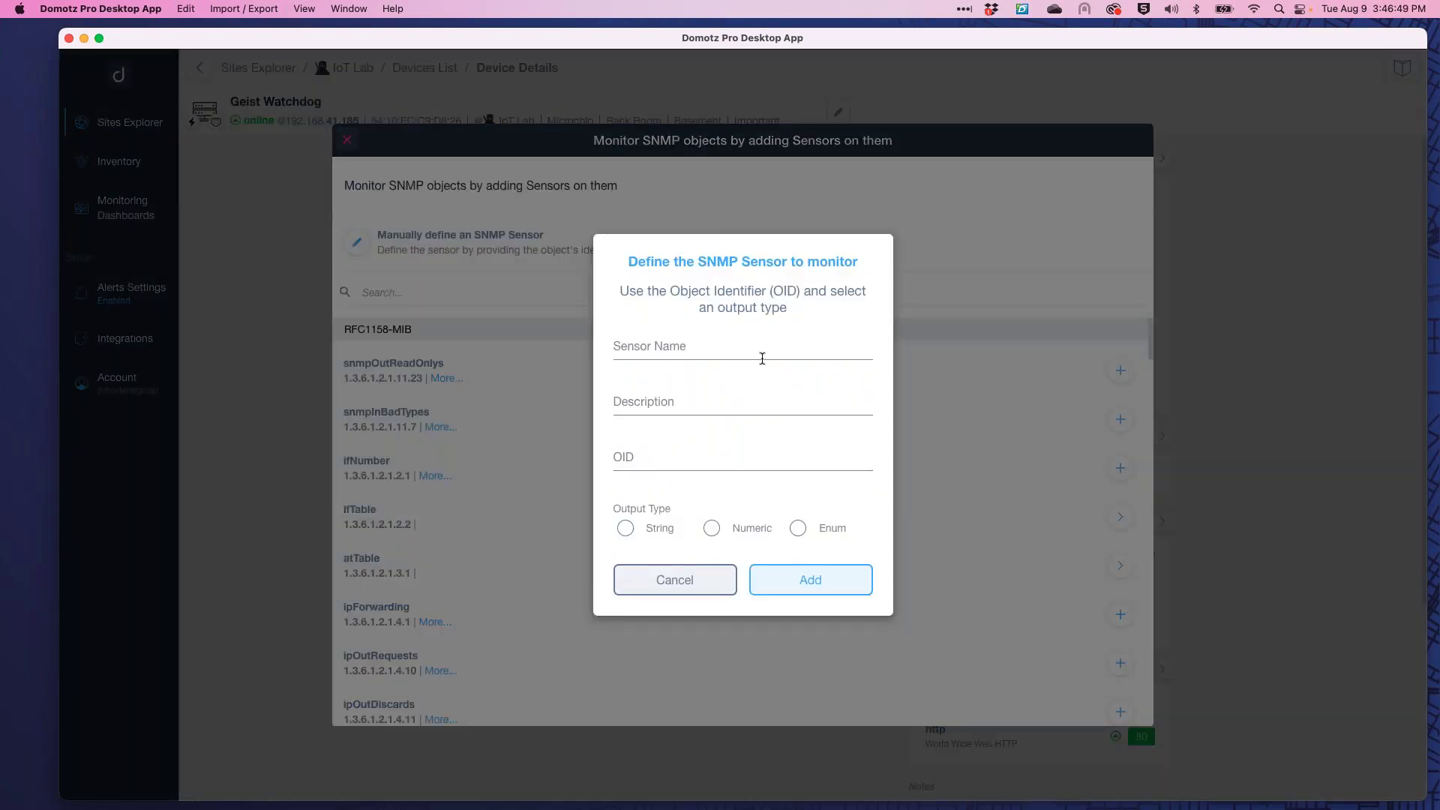
left_click(716, 348)
left_click(705, 399)
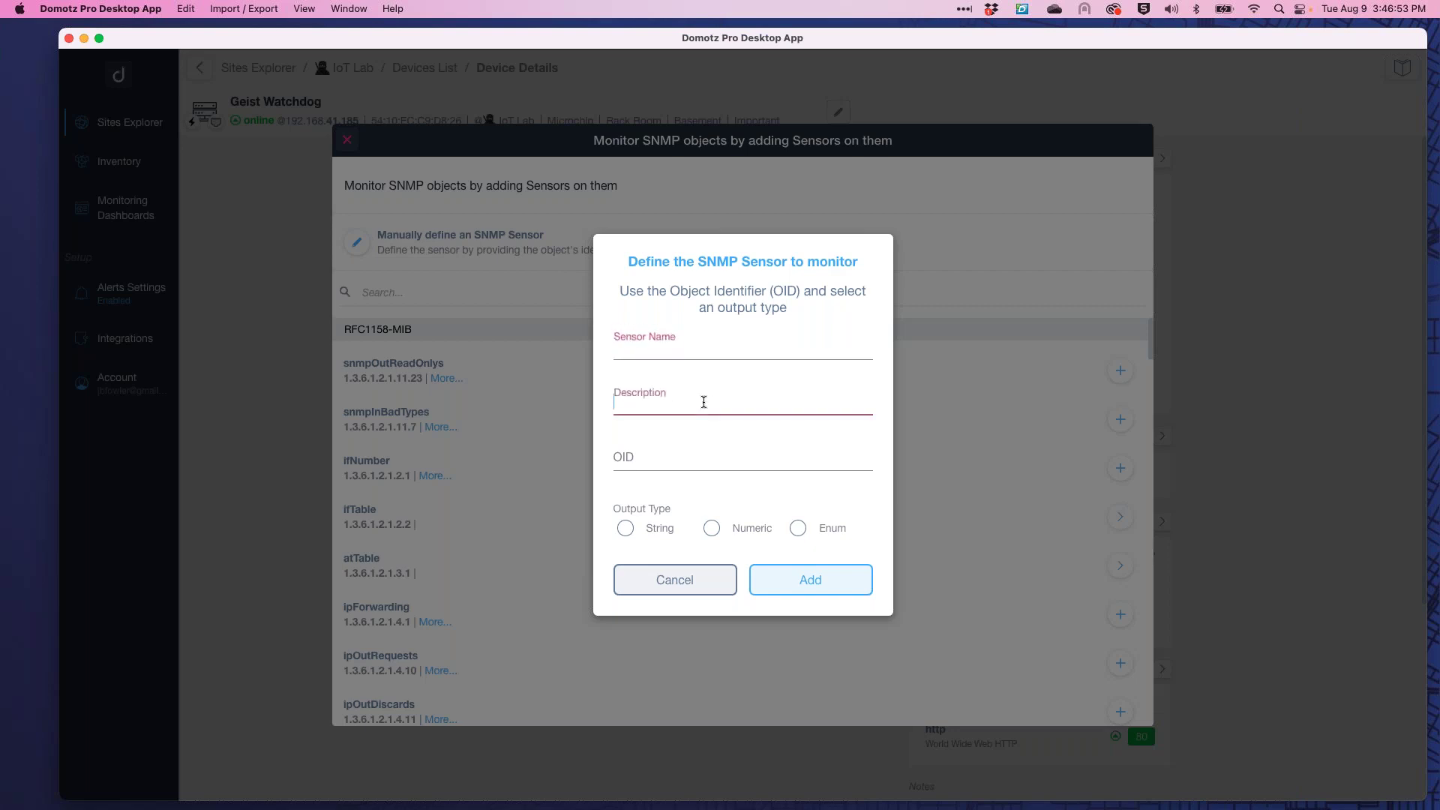
left_click(678, 456)
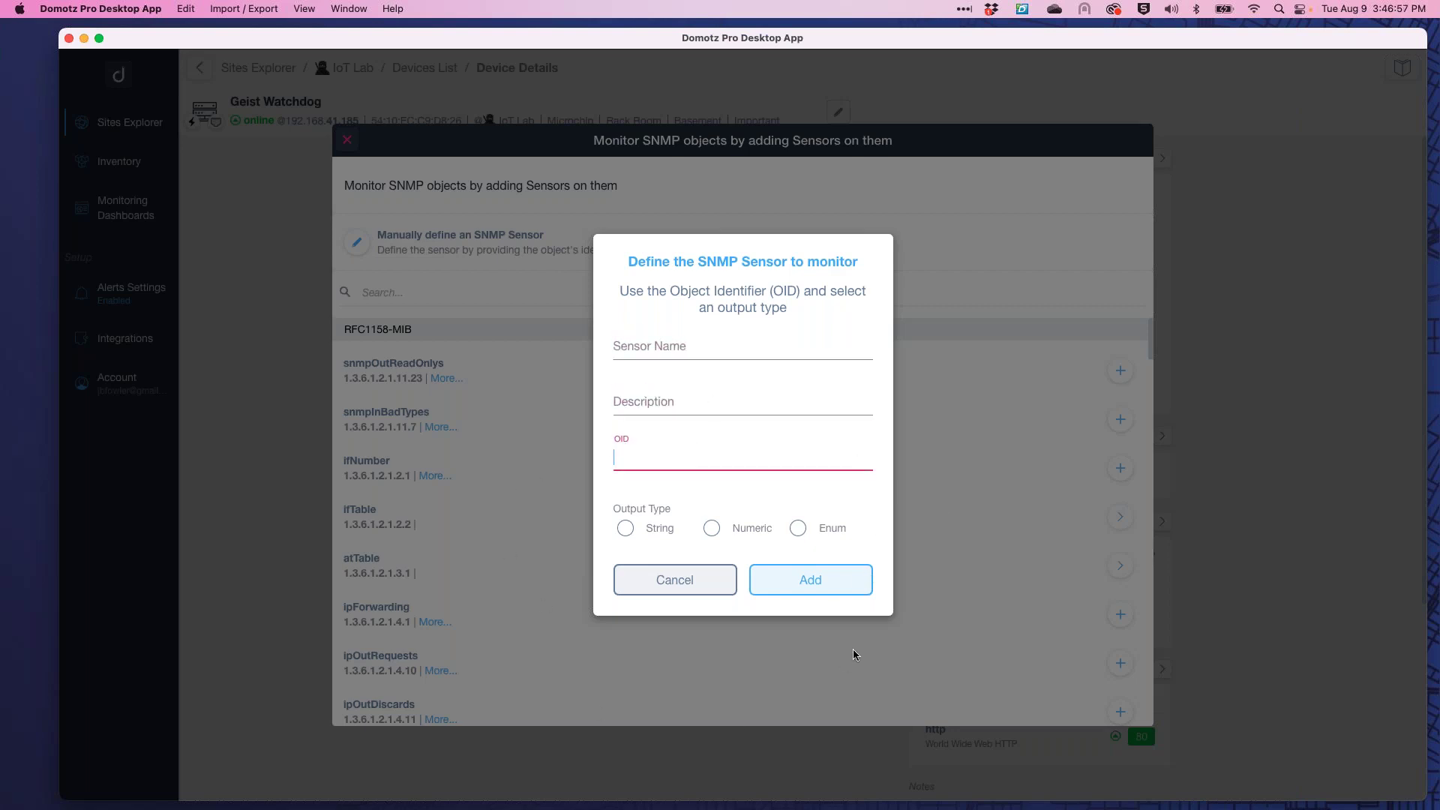
left_click(702, 579)
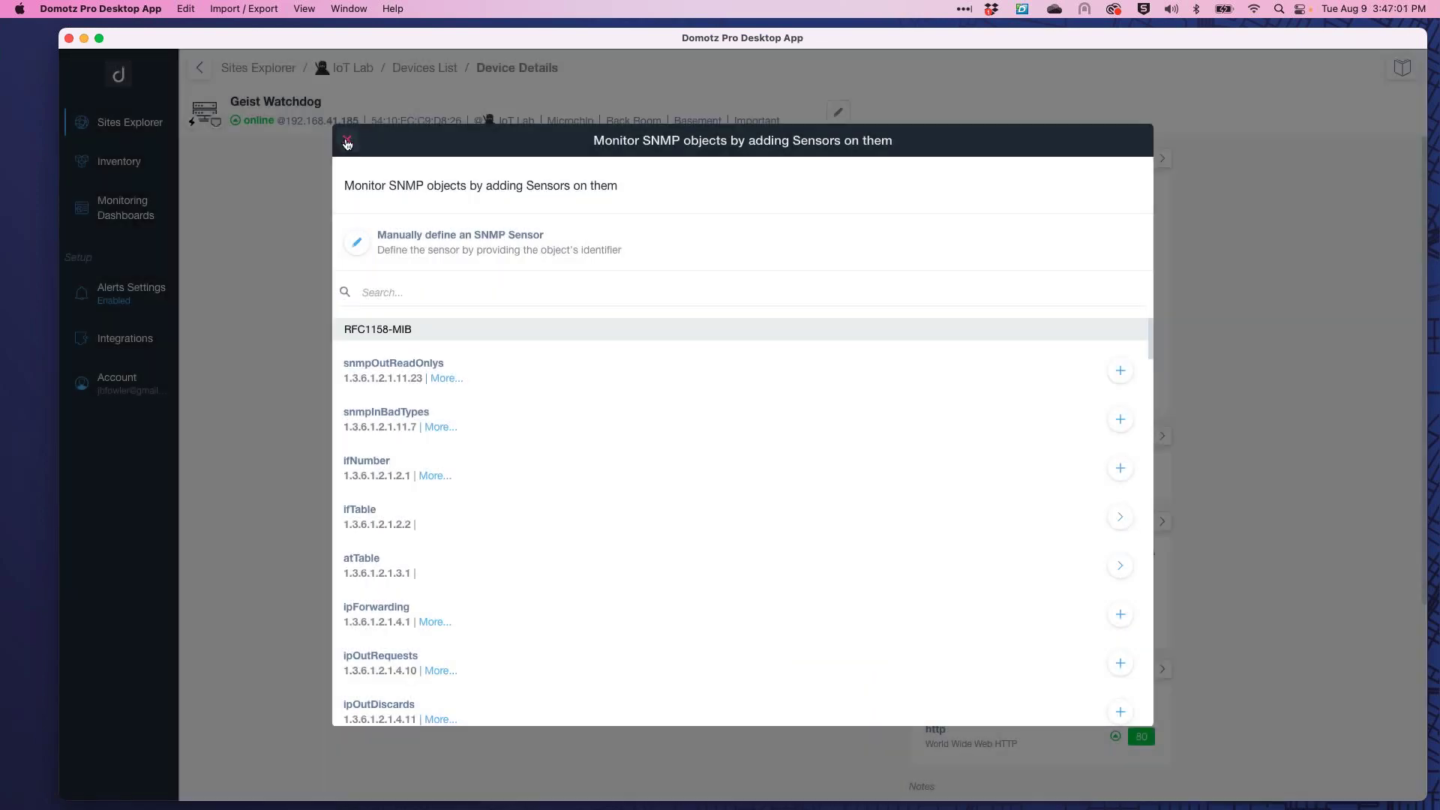
left_click(347, 143)
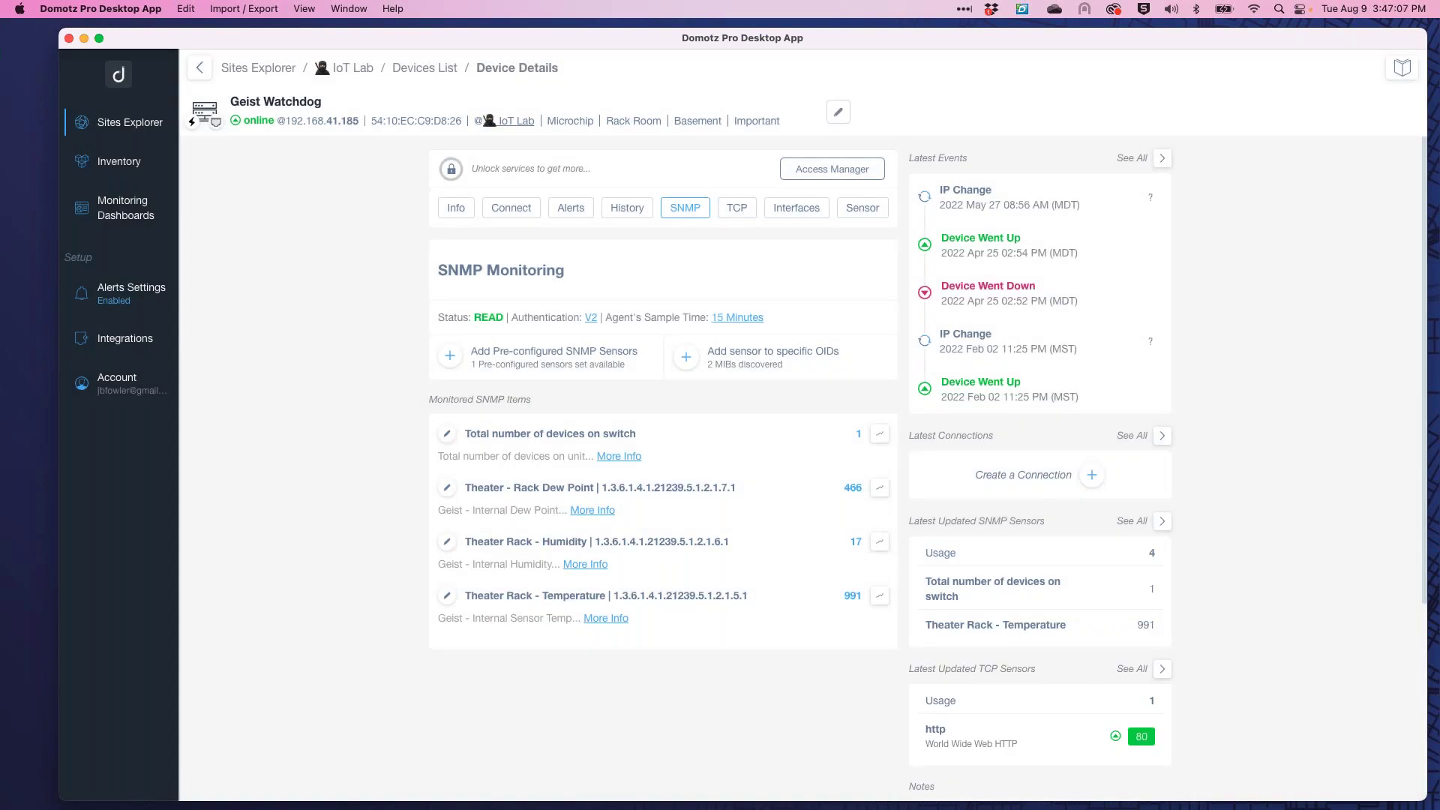
Search for port 80 in the Geist Watchdog's TCP monitoring, add the http-mgmt service on port 280, and remove that service.
left_click(739, 217)
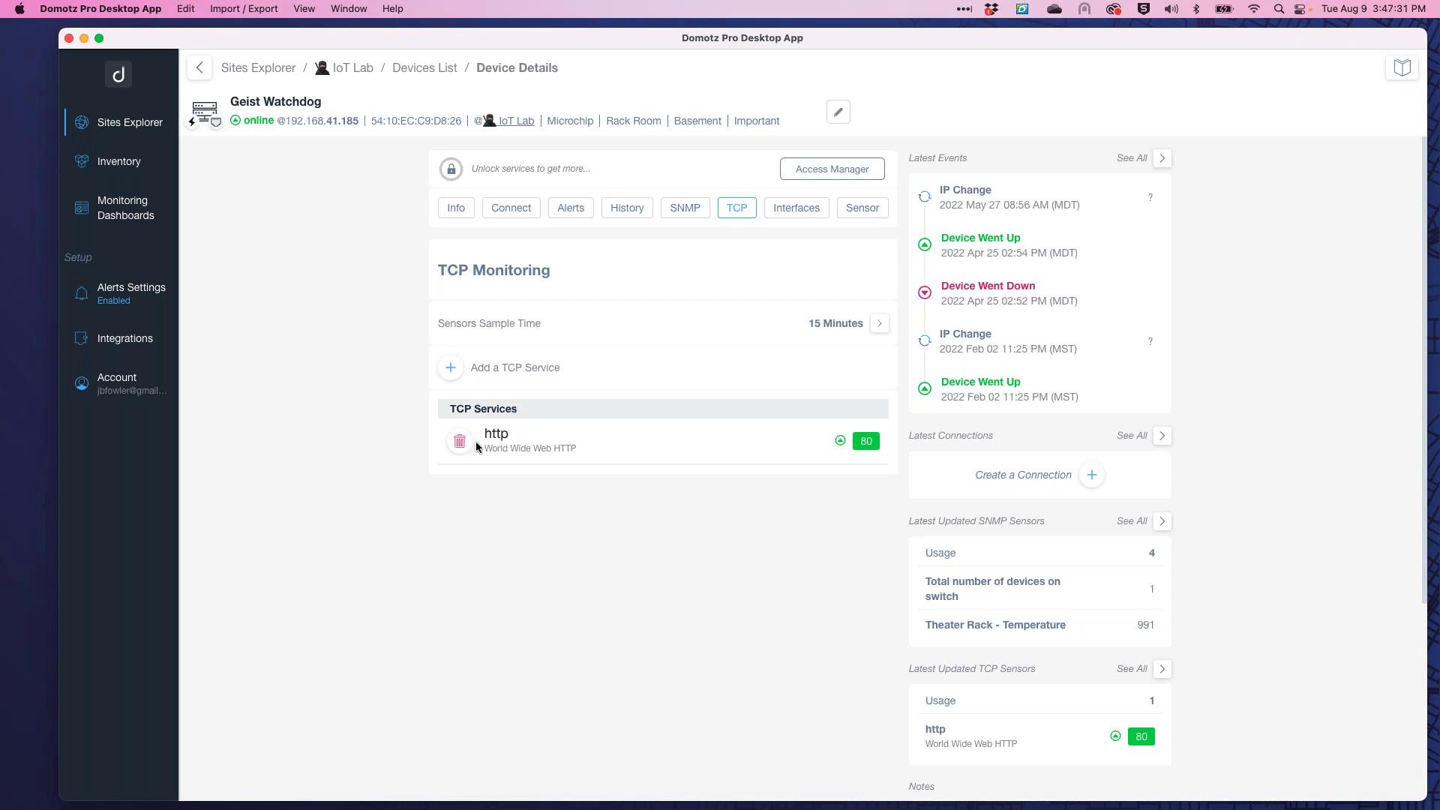
left_click(450, 367)
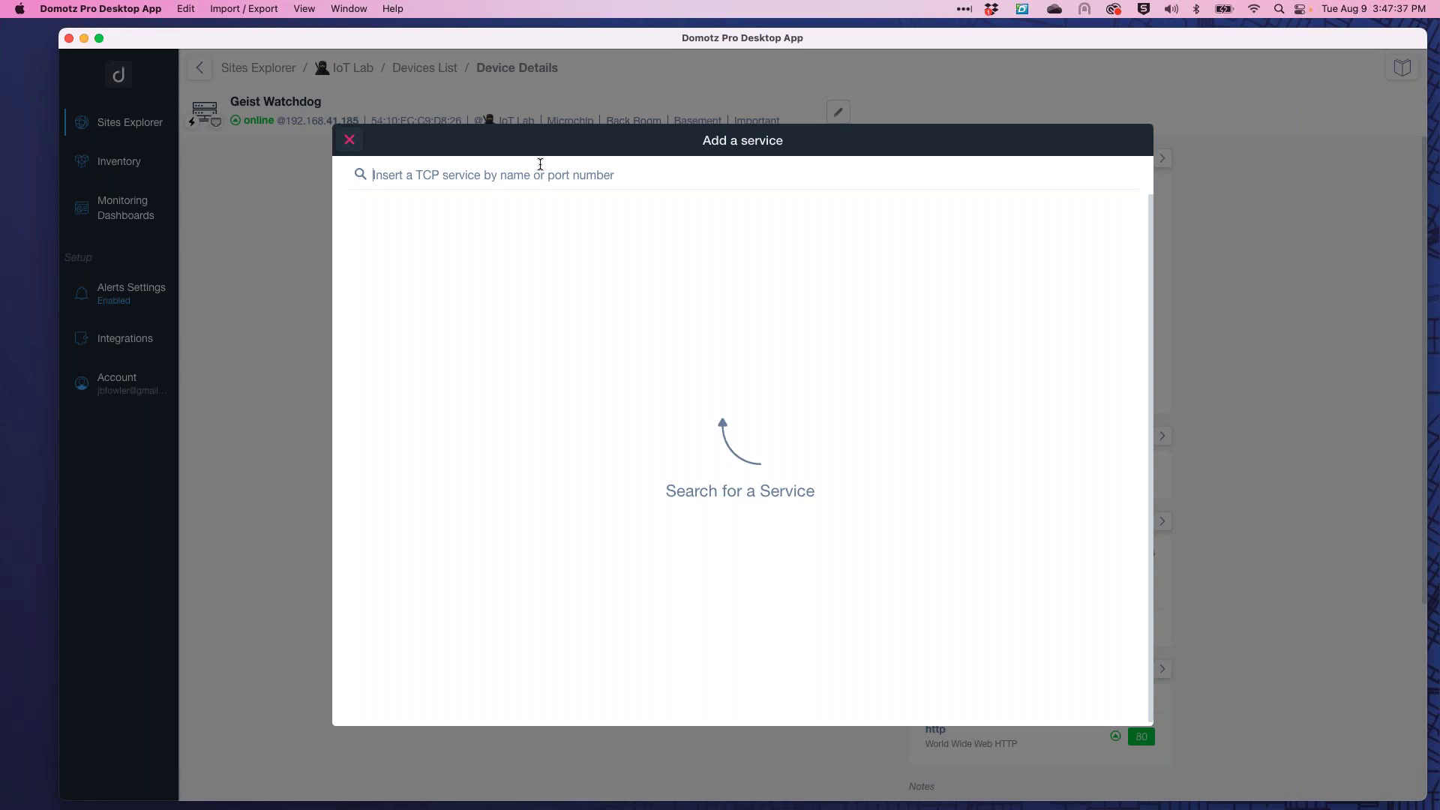
type("8")
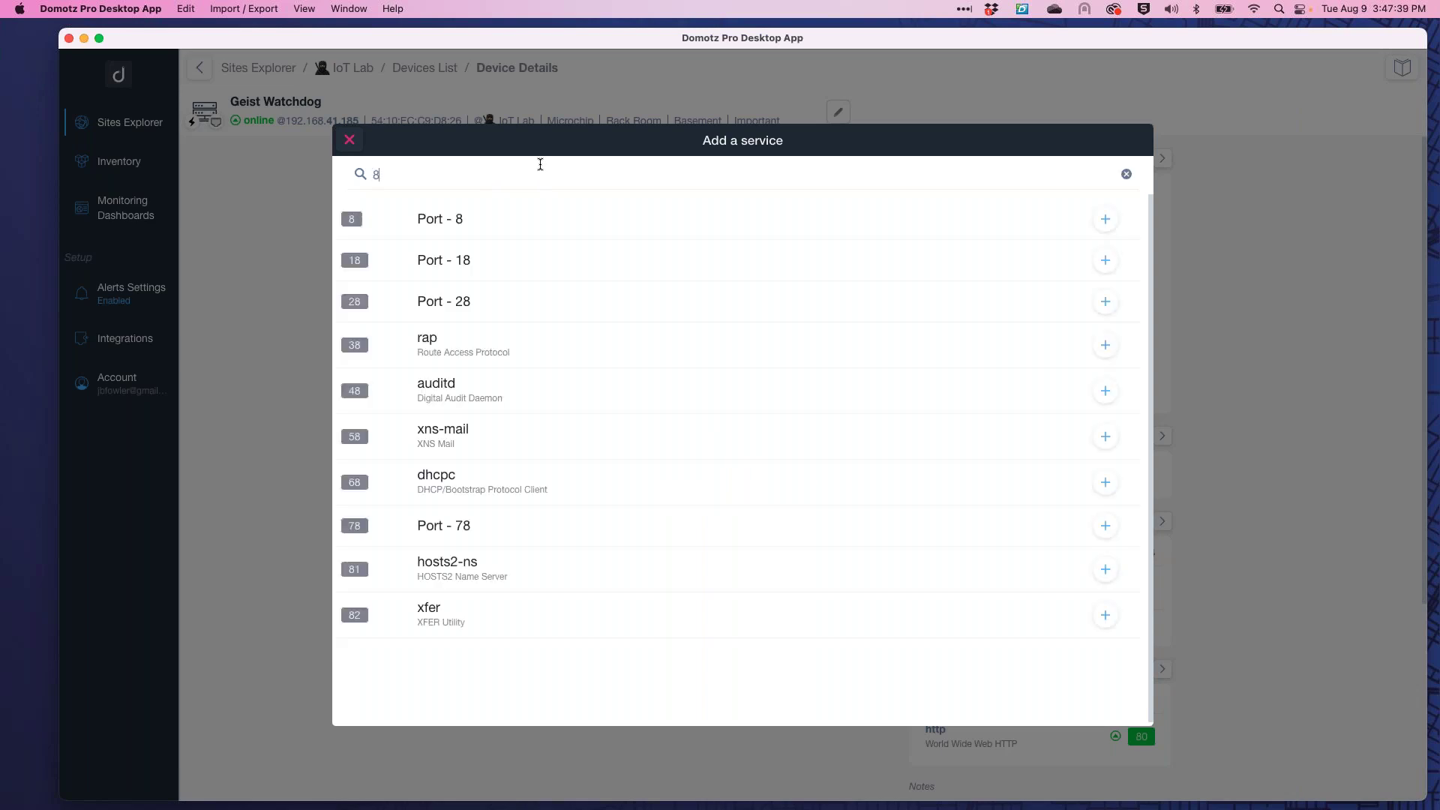
type("0")
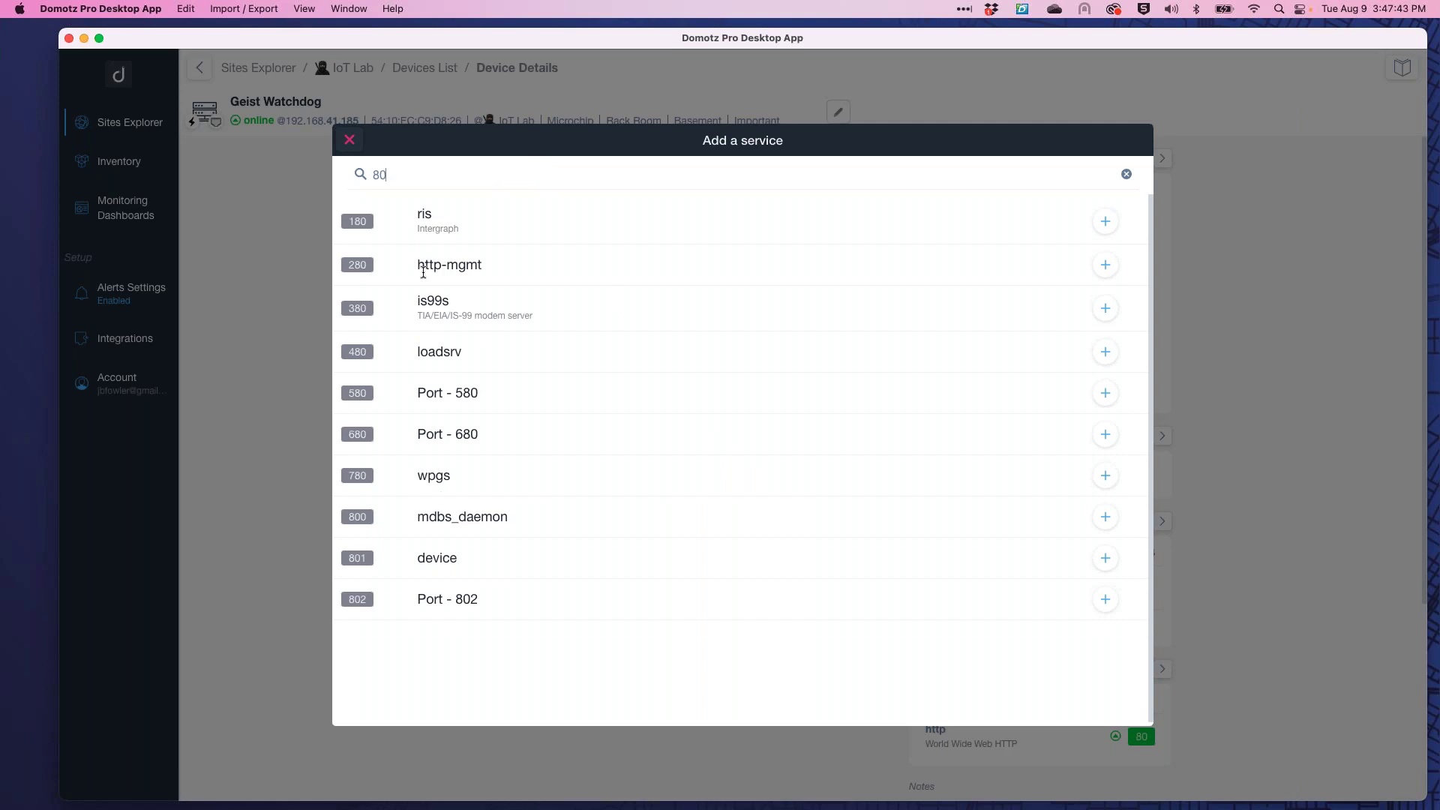
left_click_drag(431, 268, 492, 267)
left_click(490, 267)
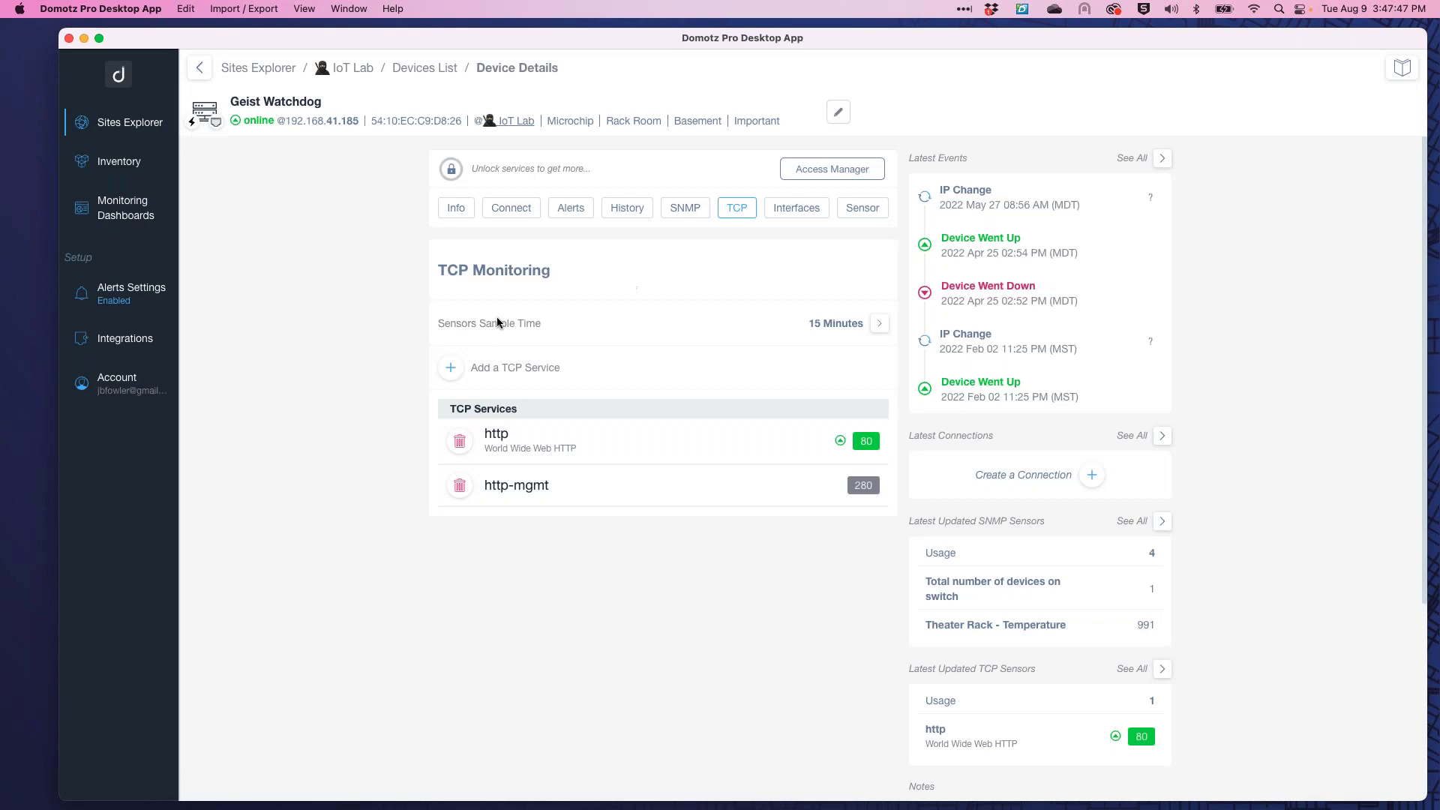
left_click(460, 486)
left_click(723, 470)
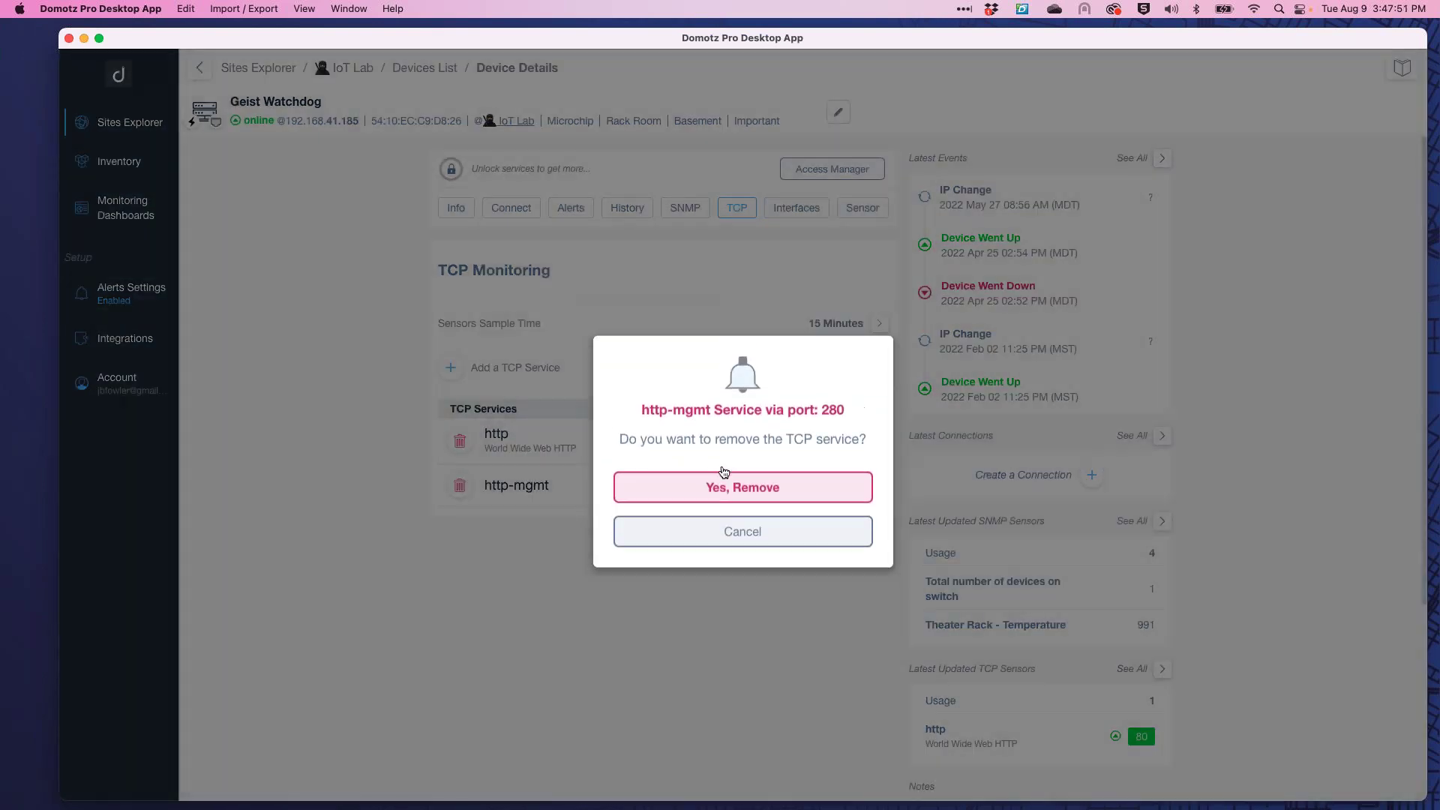
Search the TCP services for port 500, clear the search, and close without adding a service.
left_click(451, 367)
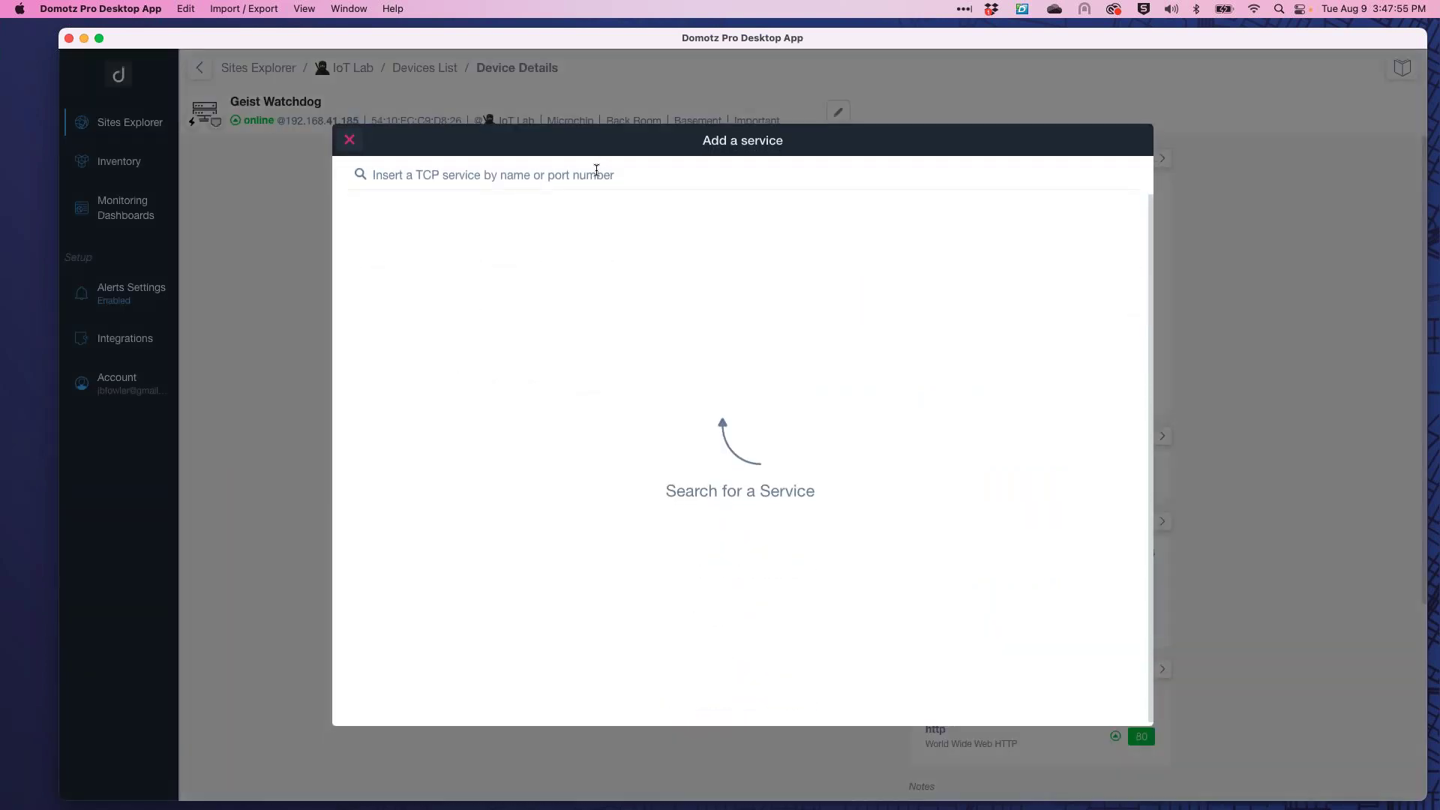
type("500")
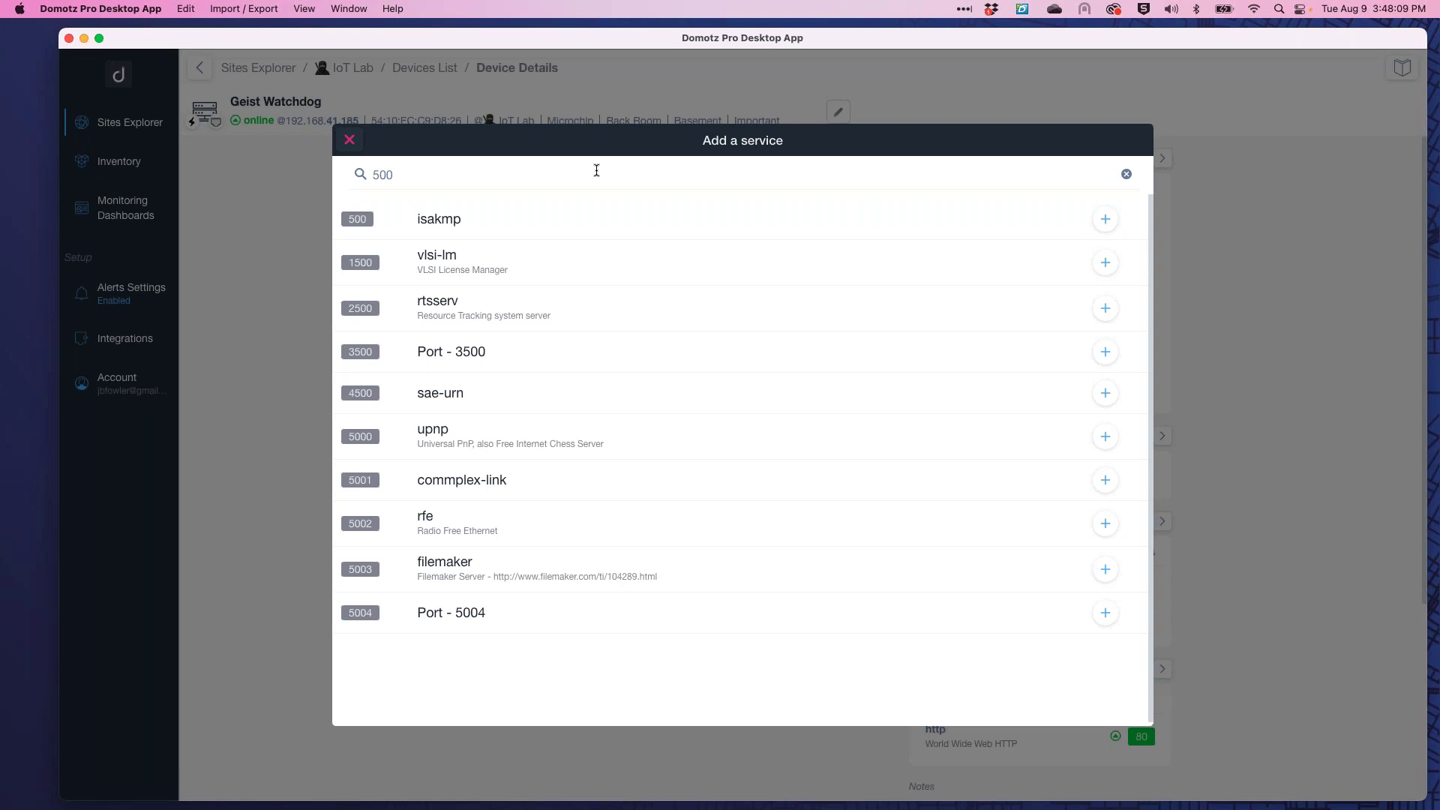
key("BackSpace")
key("BackSpace")
key("BackSpace")
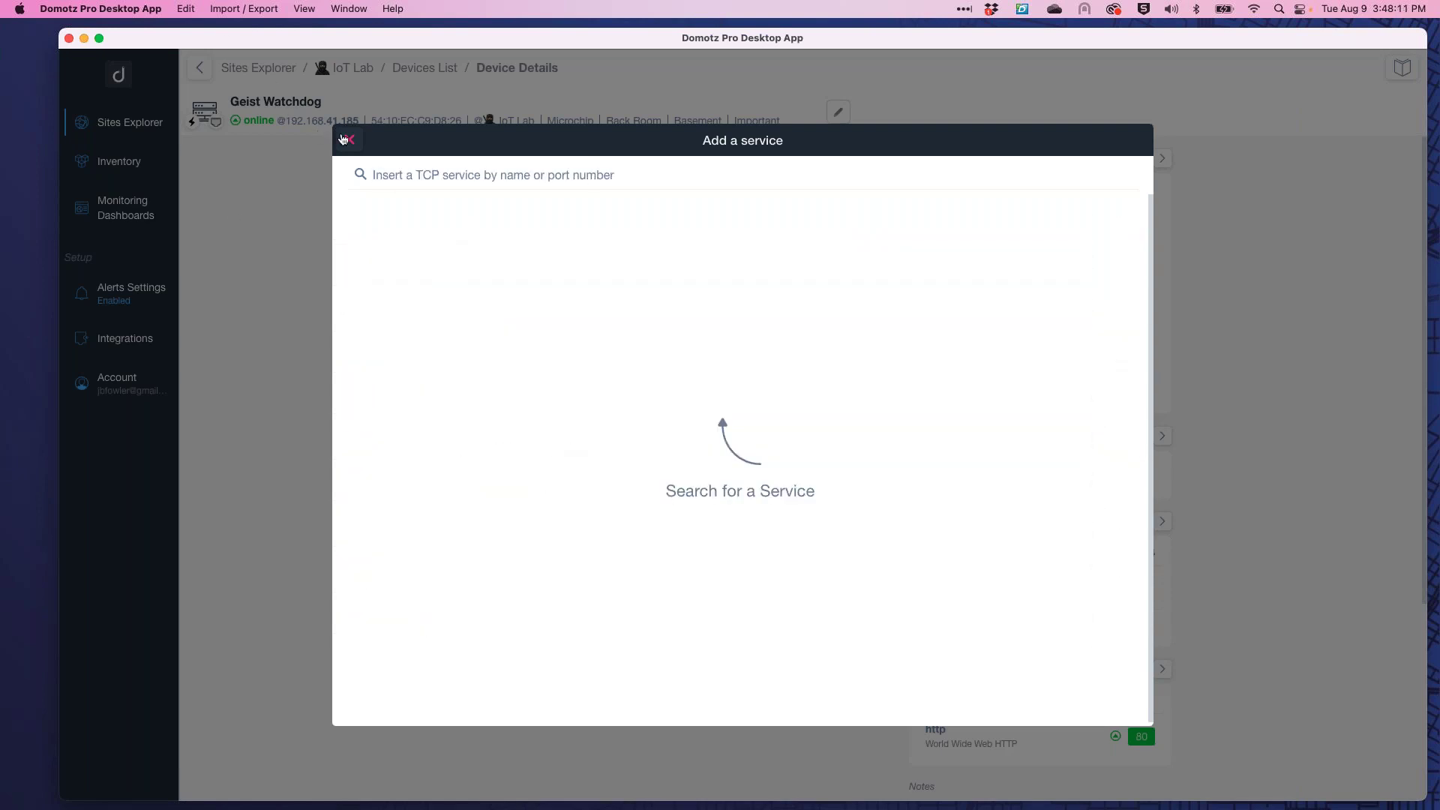
left_click(348, 140)
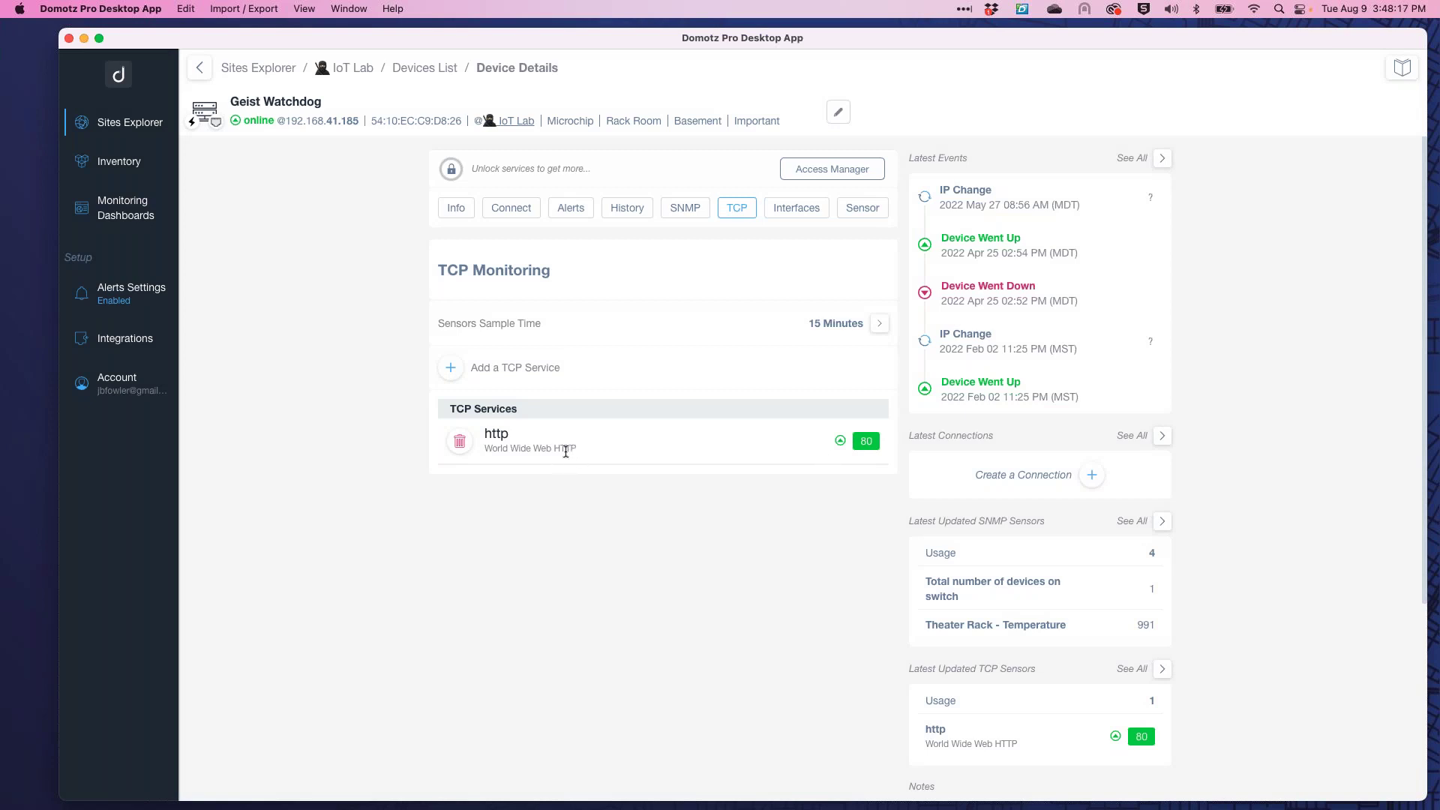
Review the Geist Watchdog's available remote connections, and return to its monitored http TCP service.
left_click(510, 211)
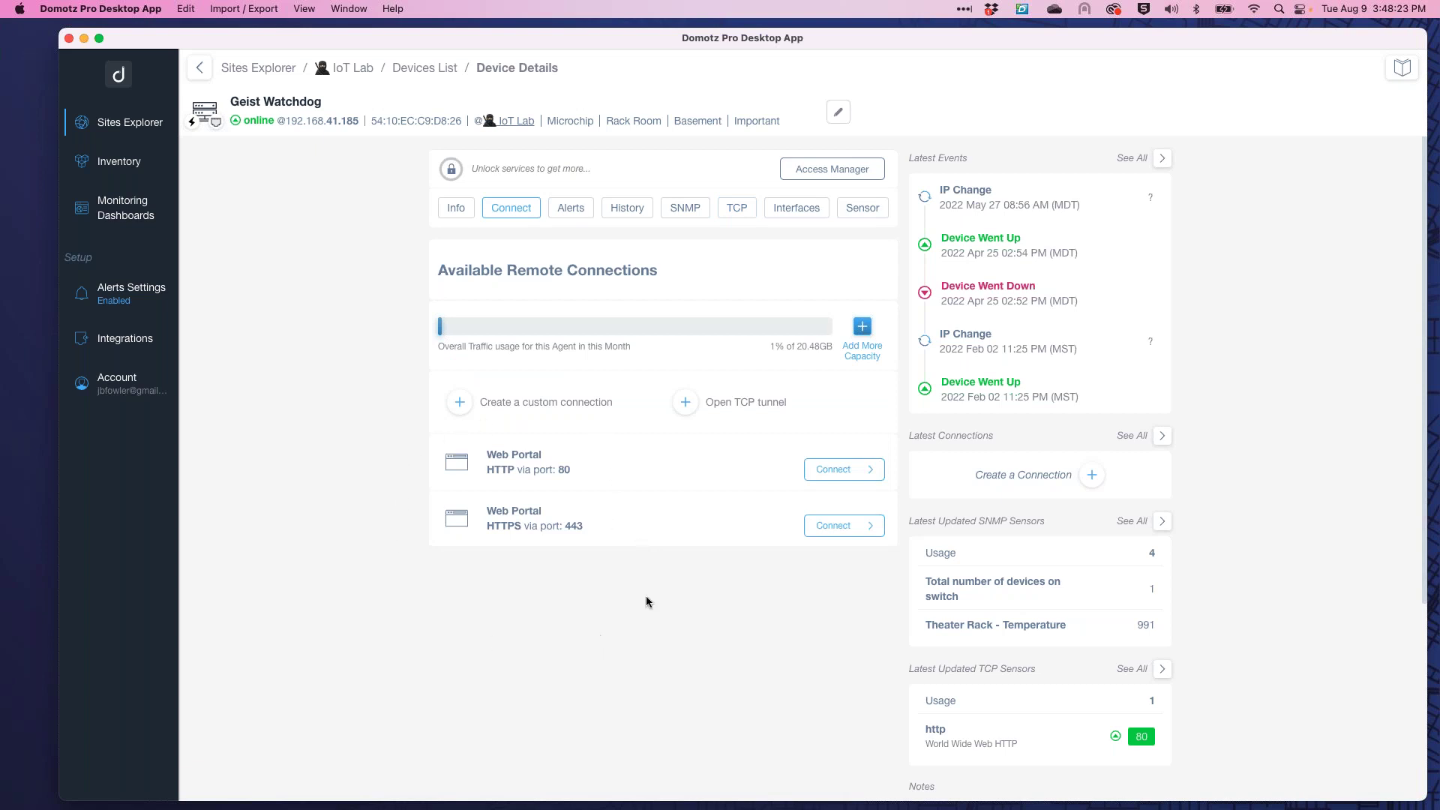
left_click(681, 214)
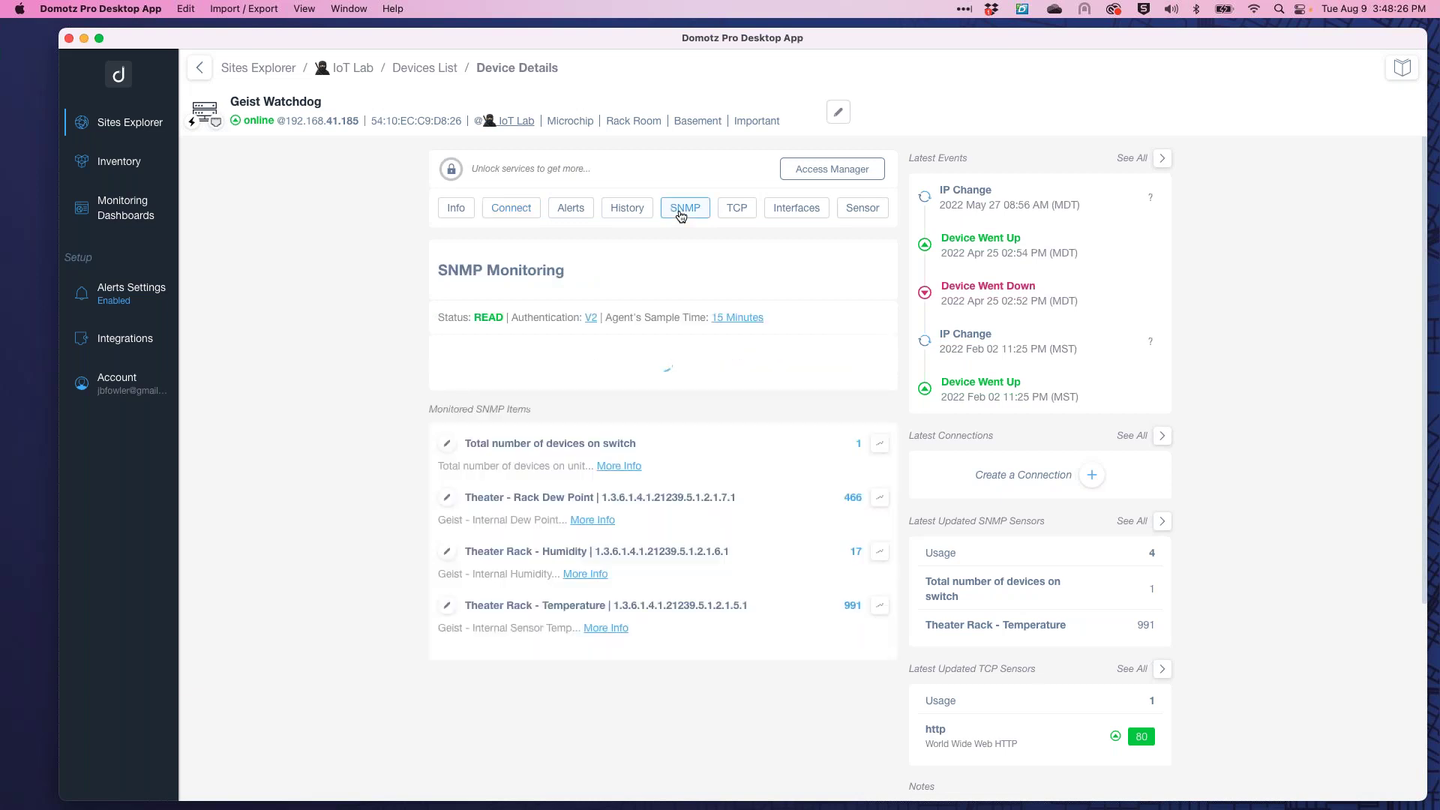
left_click(508, 210)
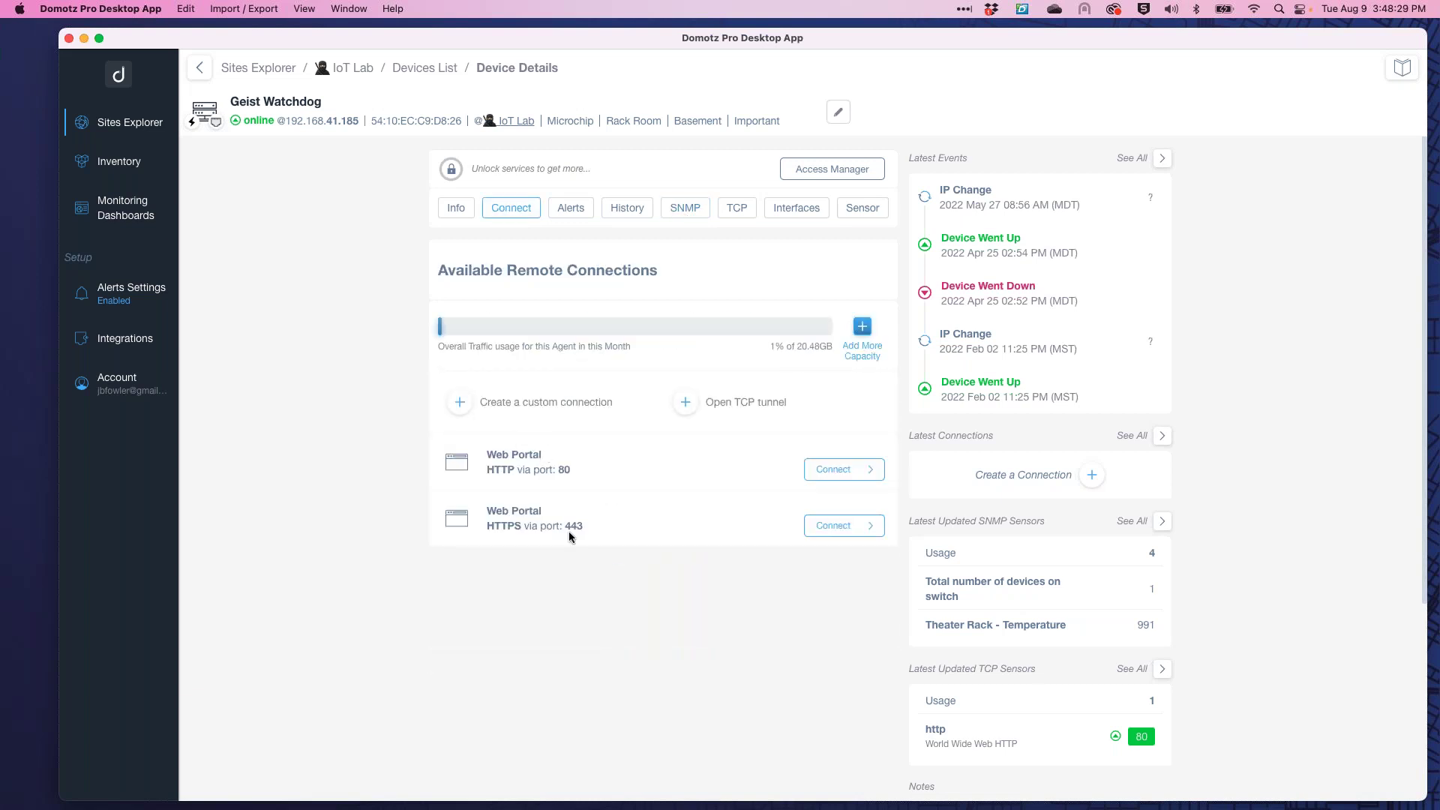
left_click(735, 210)
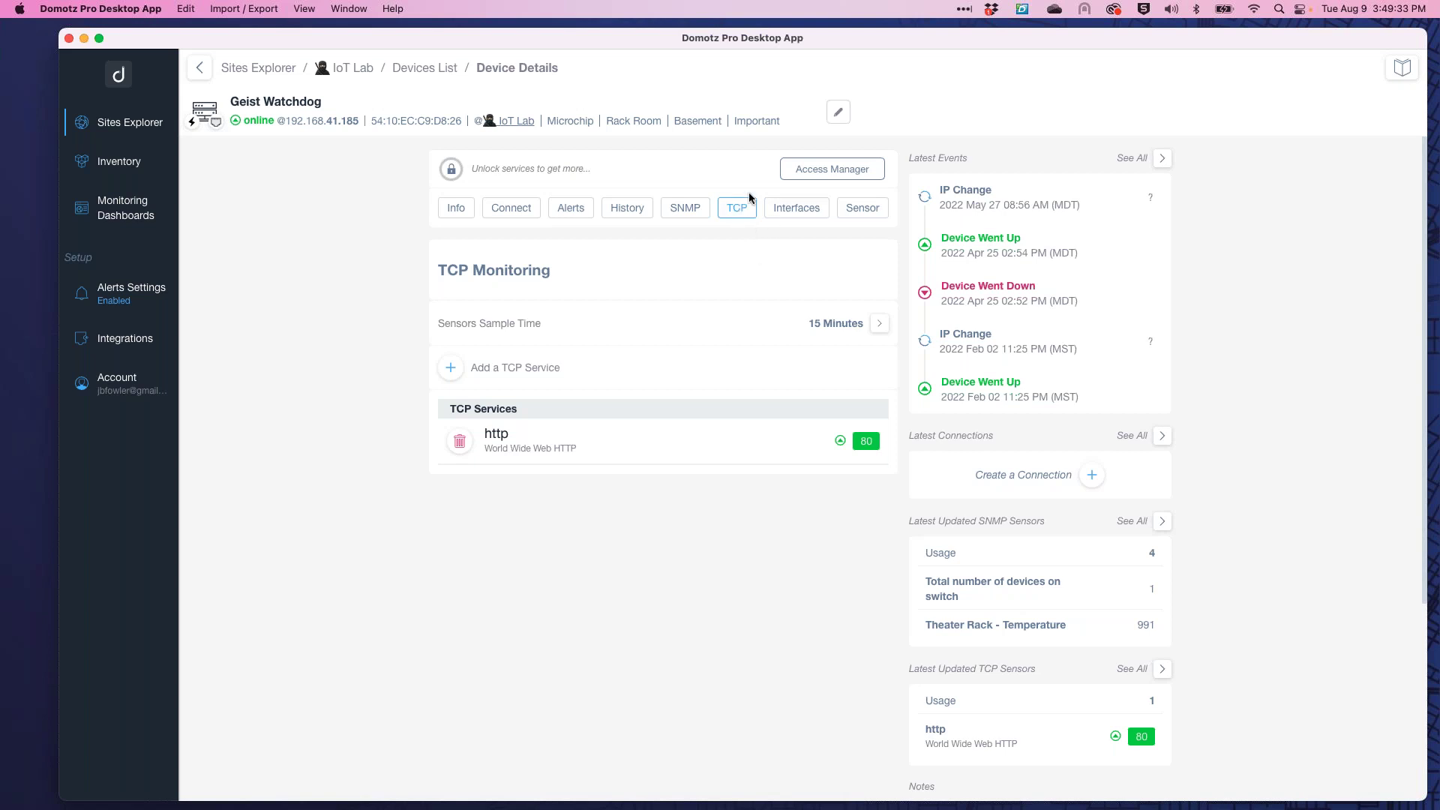
left_click_drag(498, 434, 582, 447)
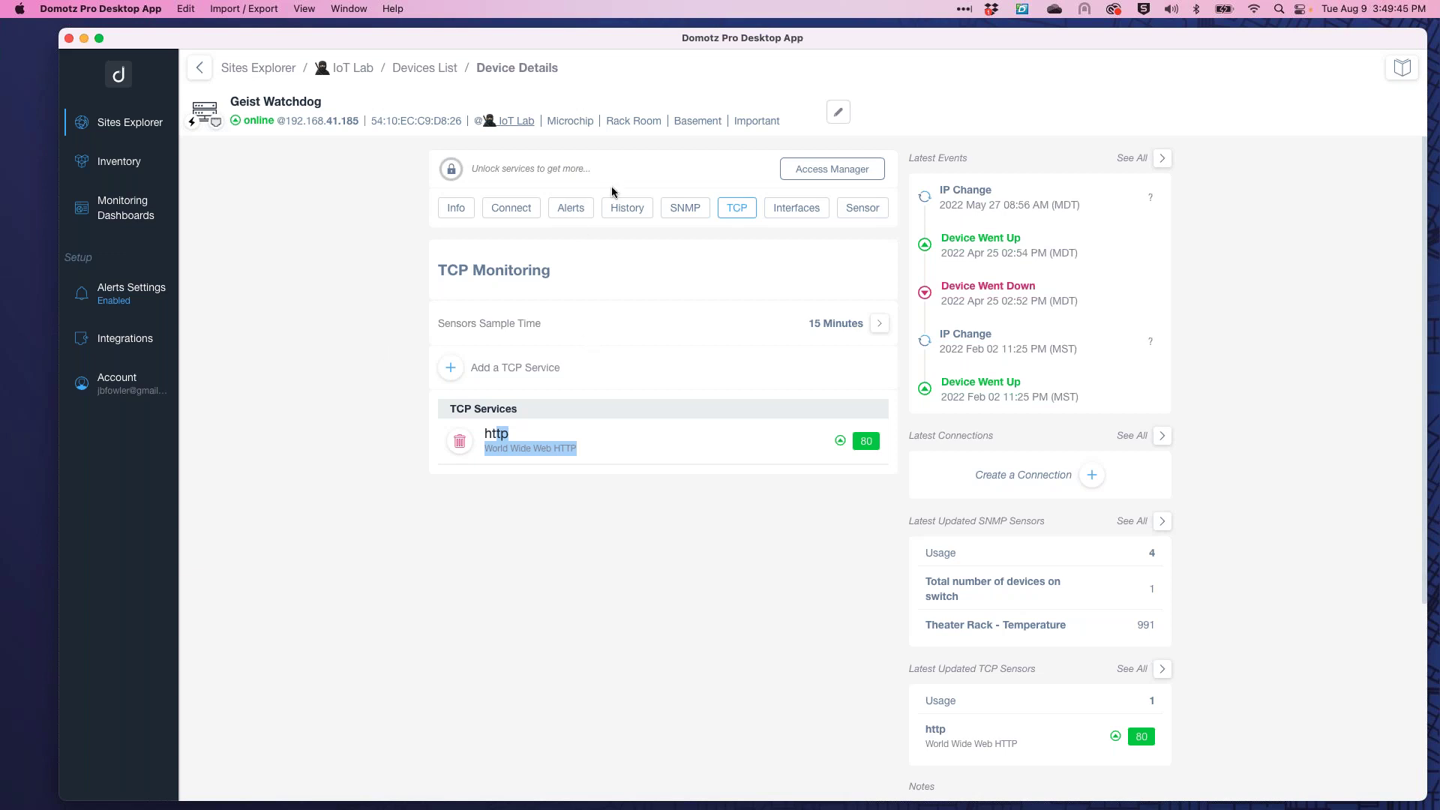
Open the Geist Watchdog's personal alerts and examine the entries for TCP services and SNMP sensors.
left_click(565, 206)
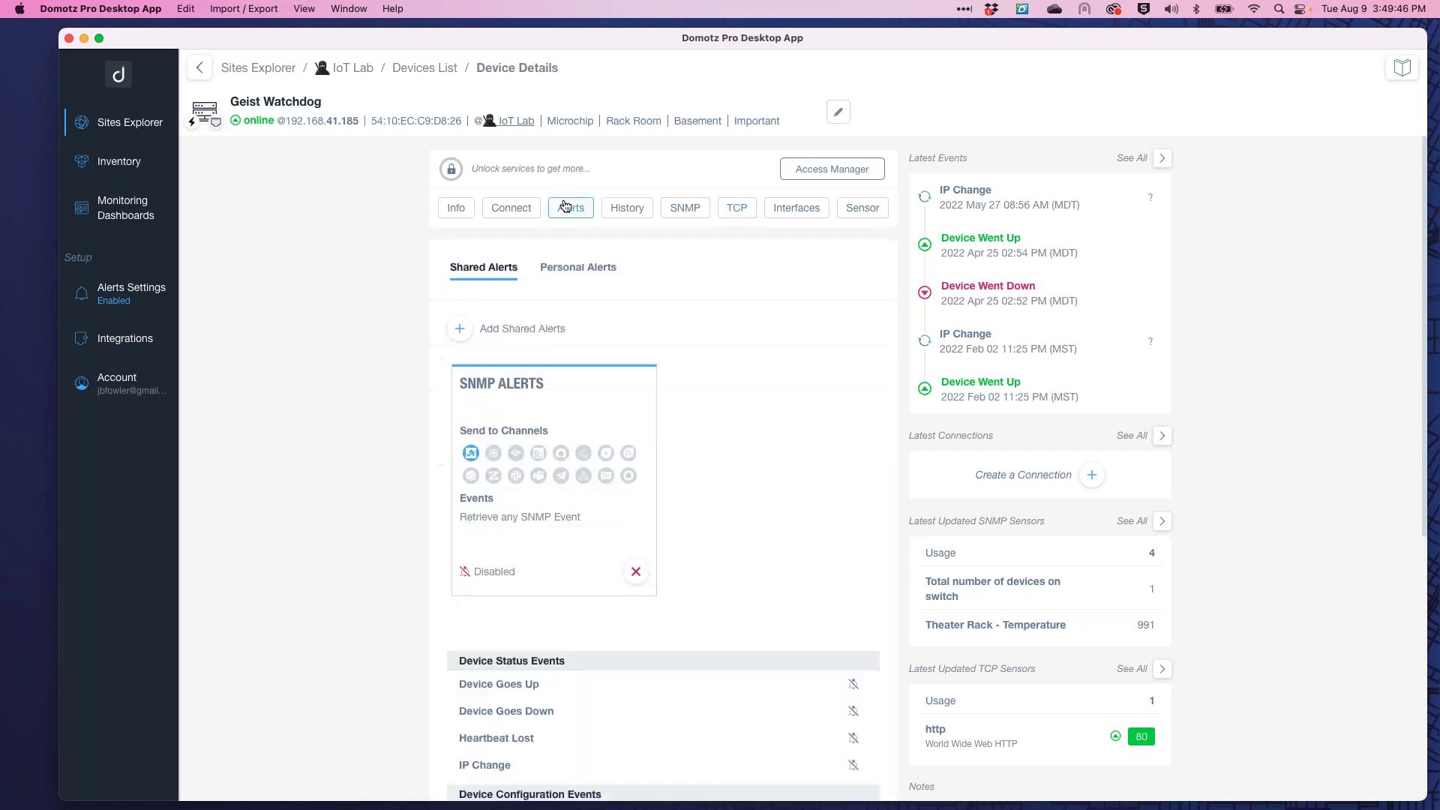
left_click(578, 267)
scroll(804, 639, "down", 1)
scroll(621, 336, "down", 10)
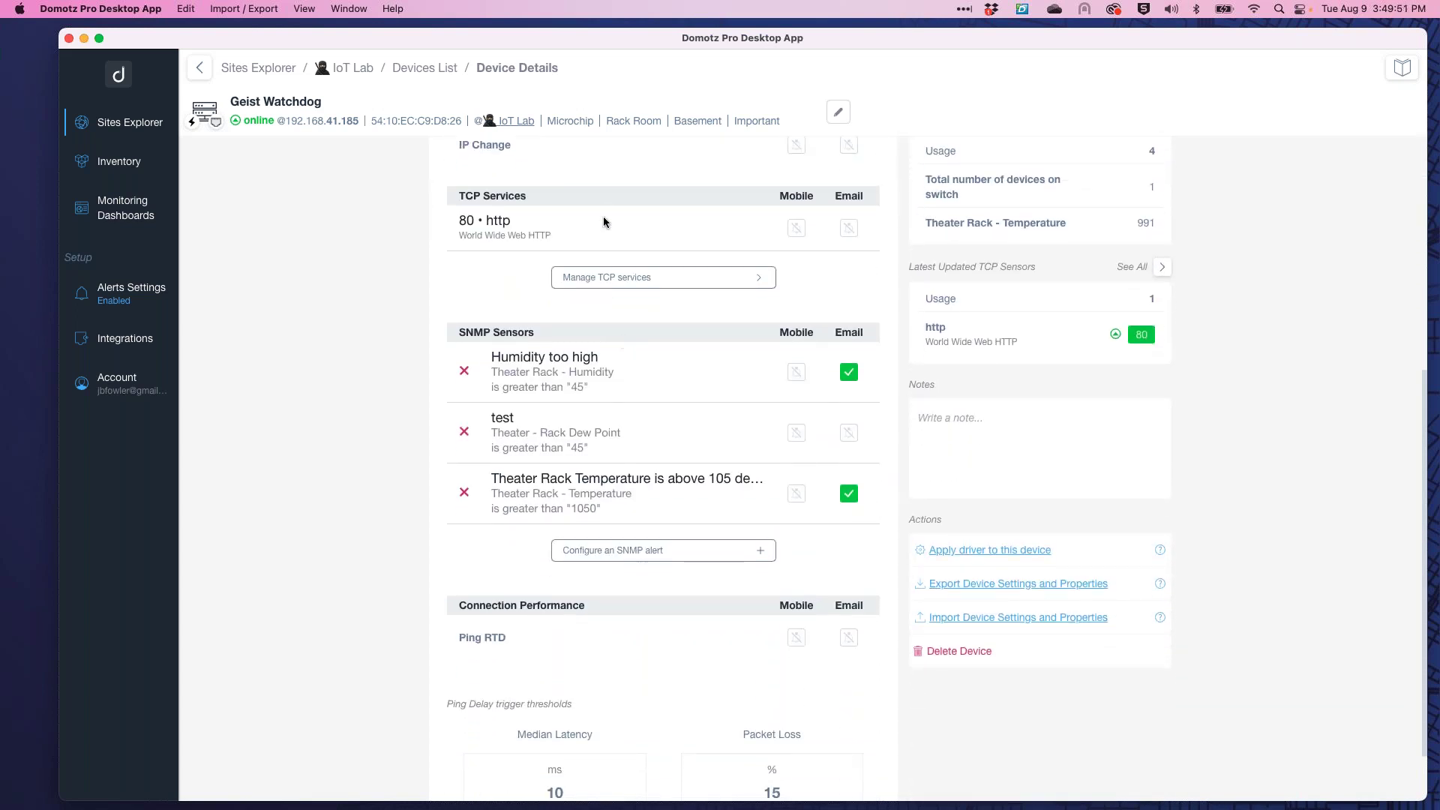
scroll(685, 315, "up", 3)
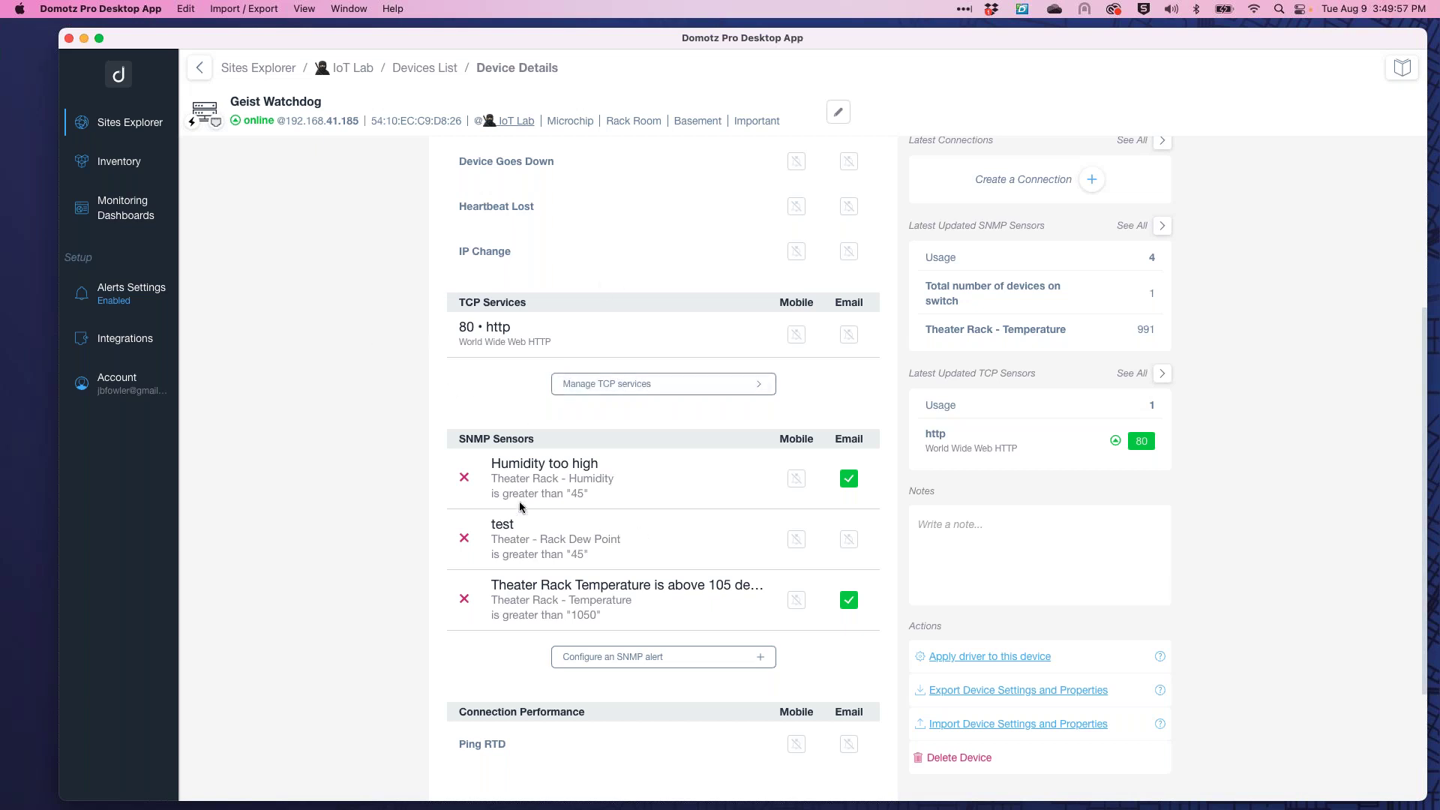
left_click_drag(474, 439, 532, 441)
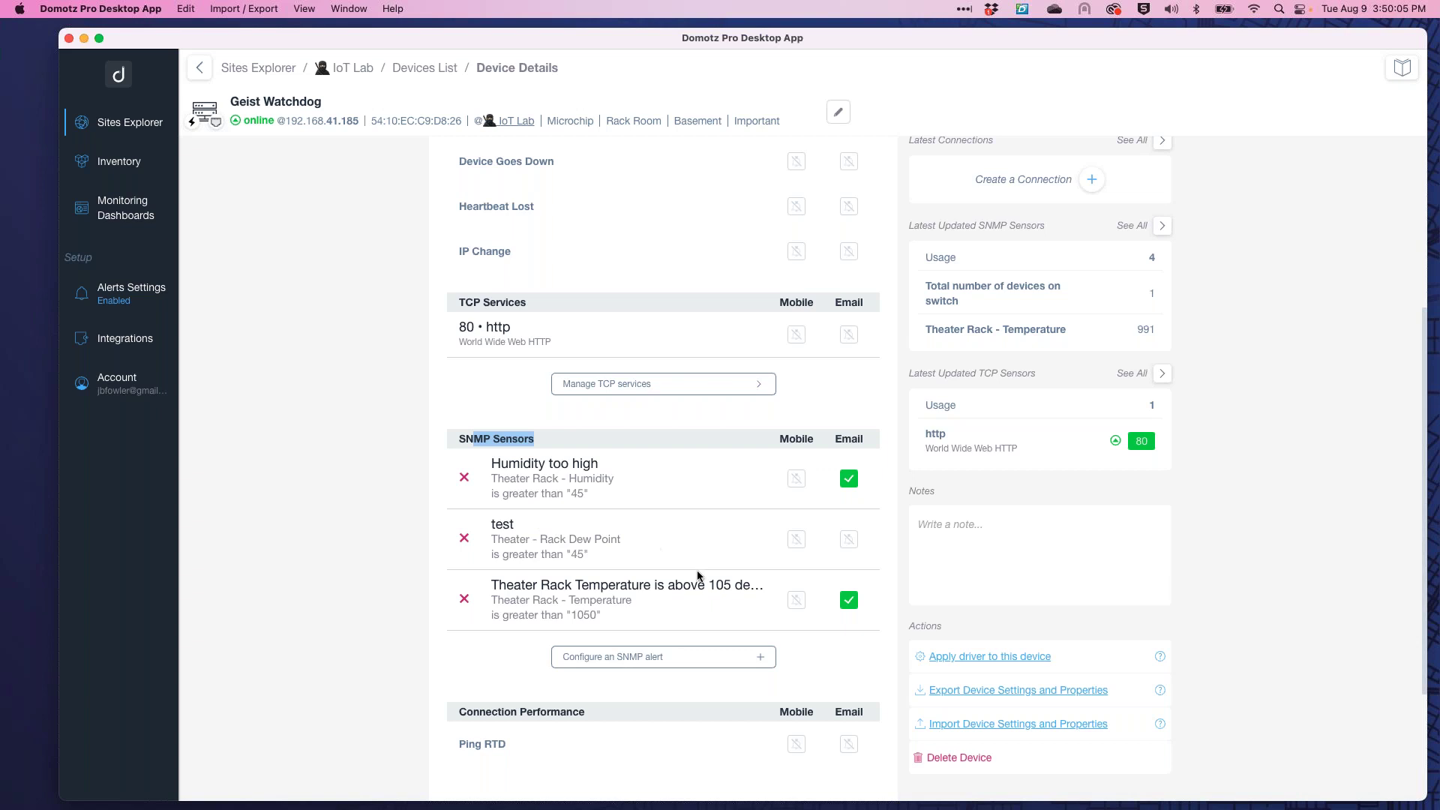
Examine the SNMP alert configuration options for the Theater Rack - Temperature sensor, and cancel without adding an alert.
left_click(748, 659)
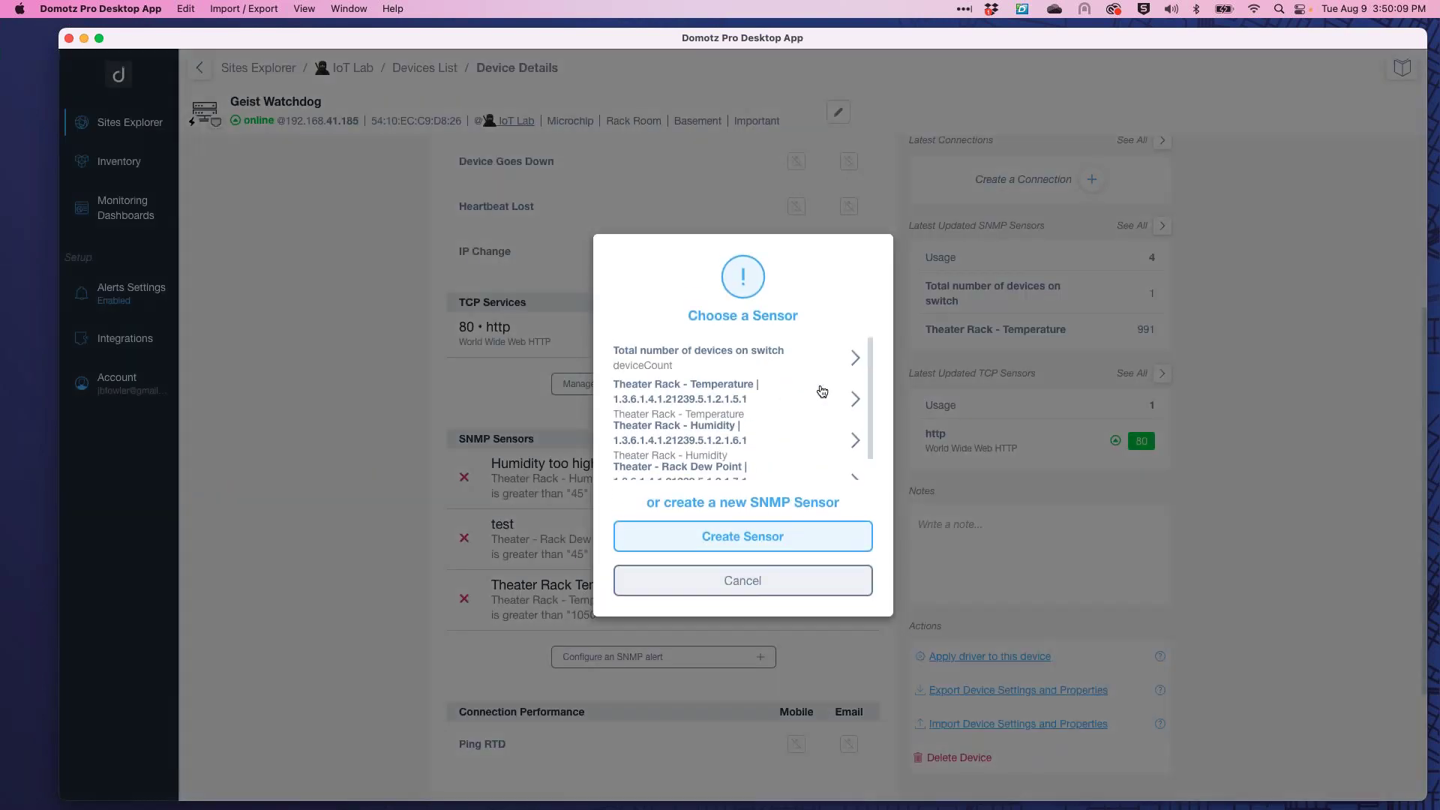
left_click(817, 391)
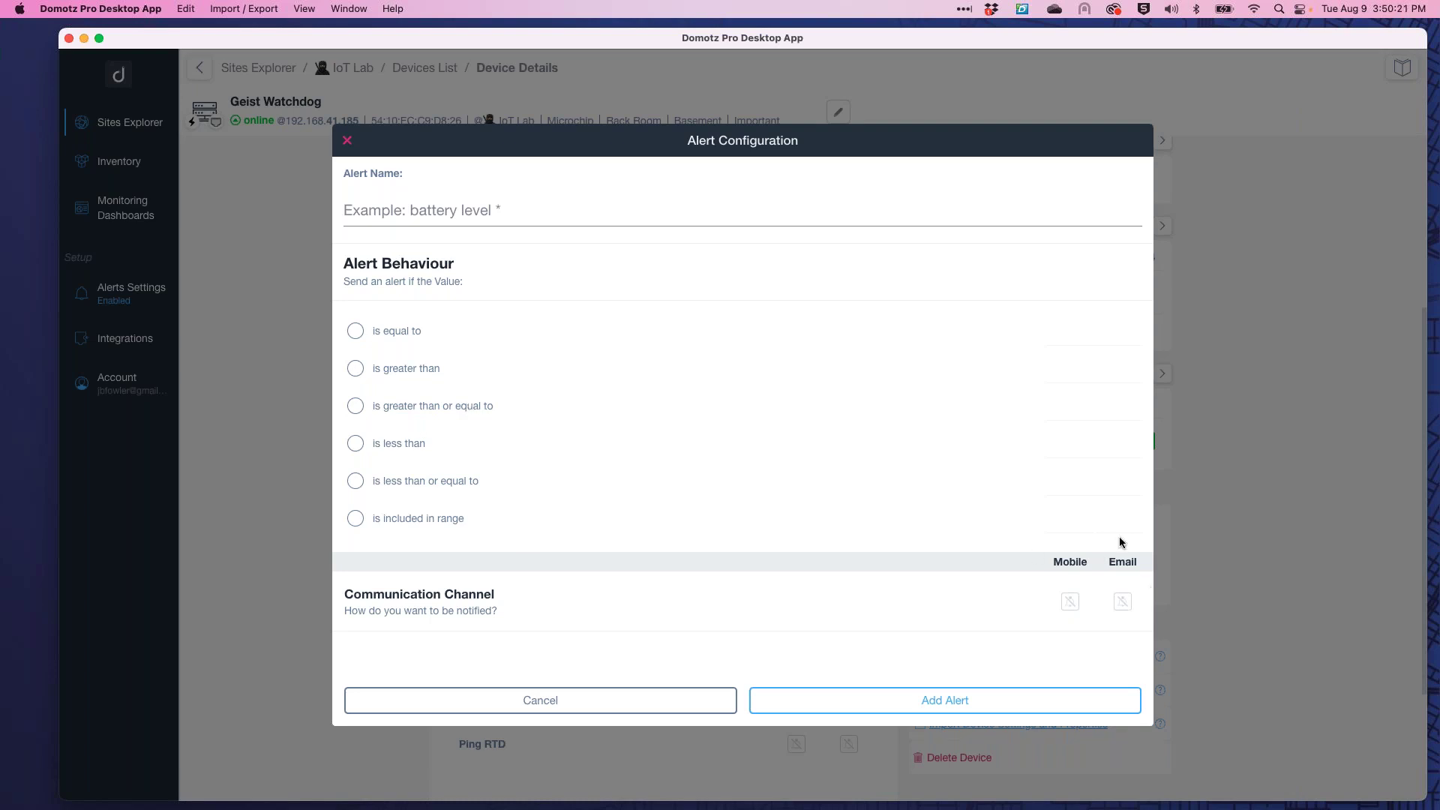
left_click(559, 699)
scroll(370, 173, "up", 5)
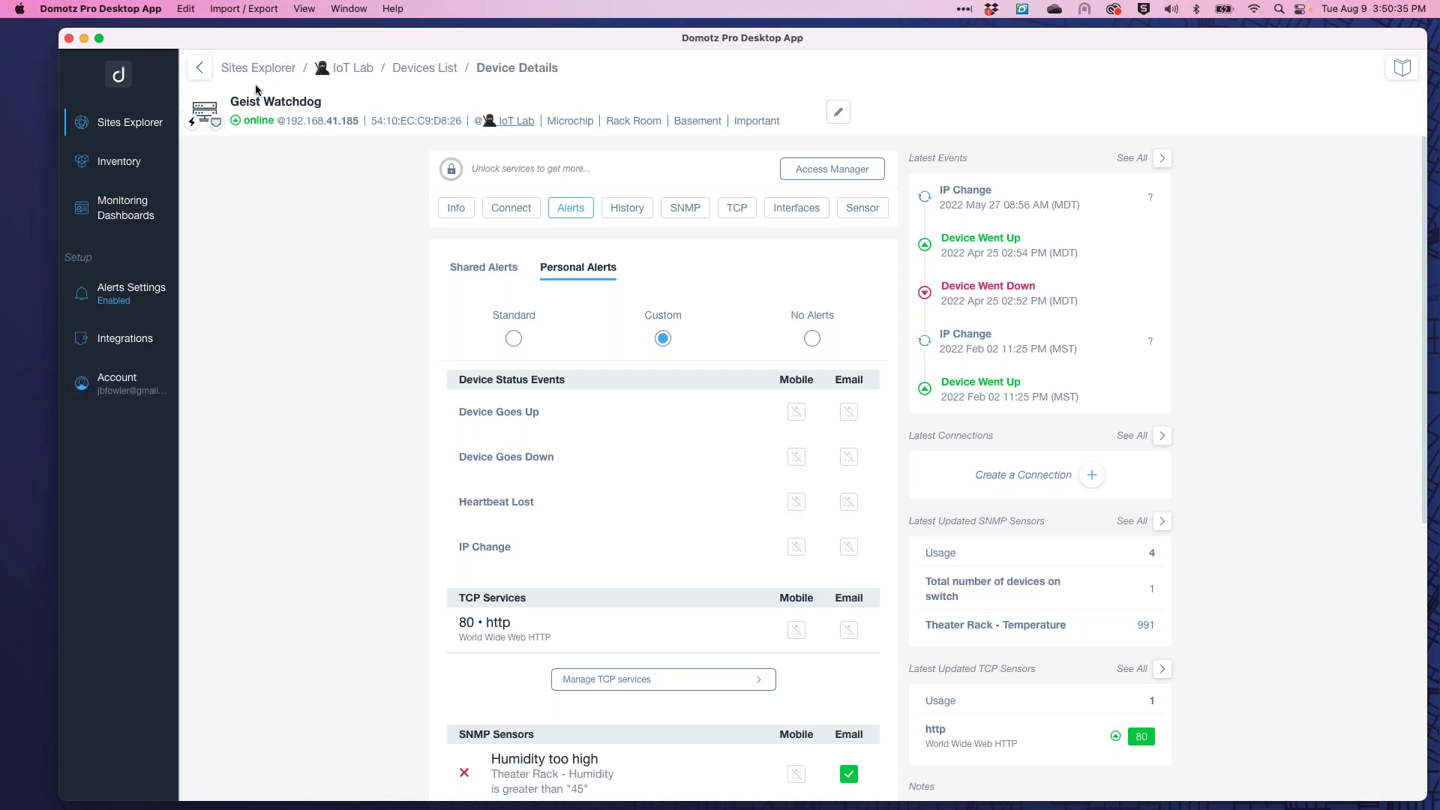
Review the device's shared alerts and the shared alerts available to apply, and close without applying one.
left_click(487, 268)
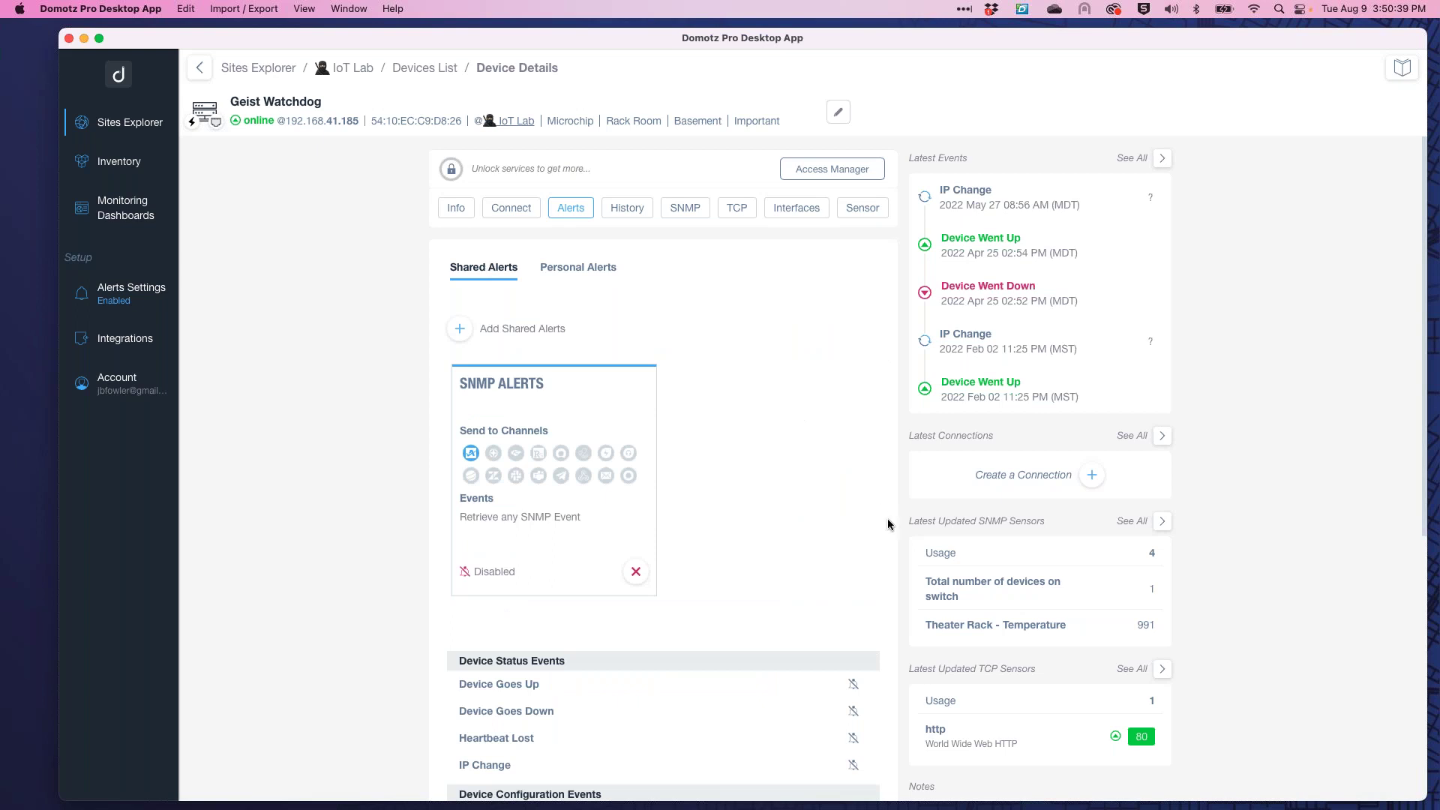
scroll(888, 519, "down", 3)
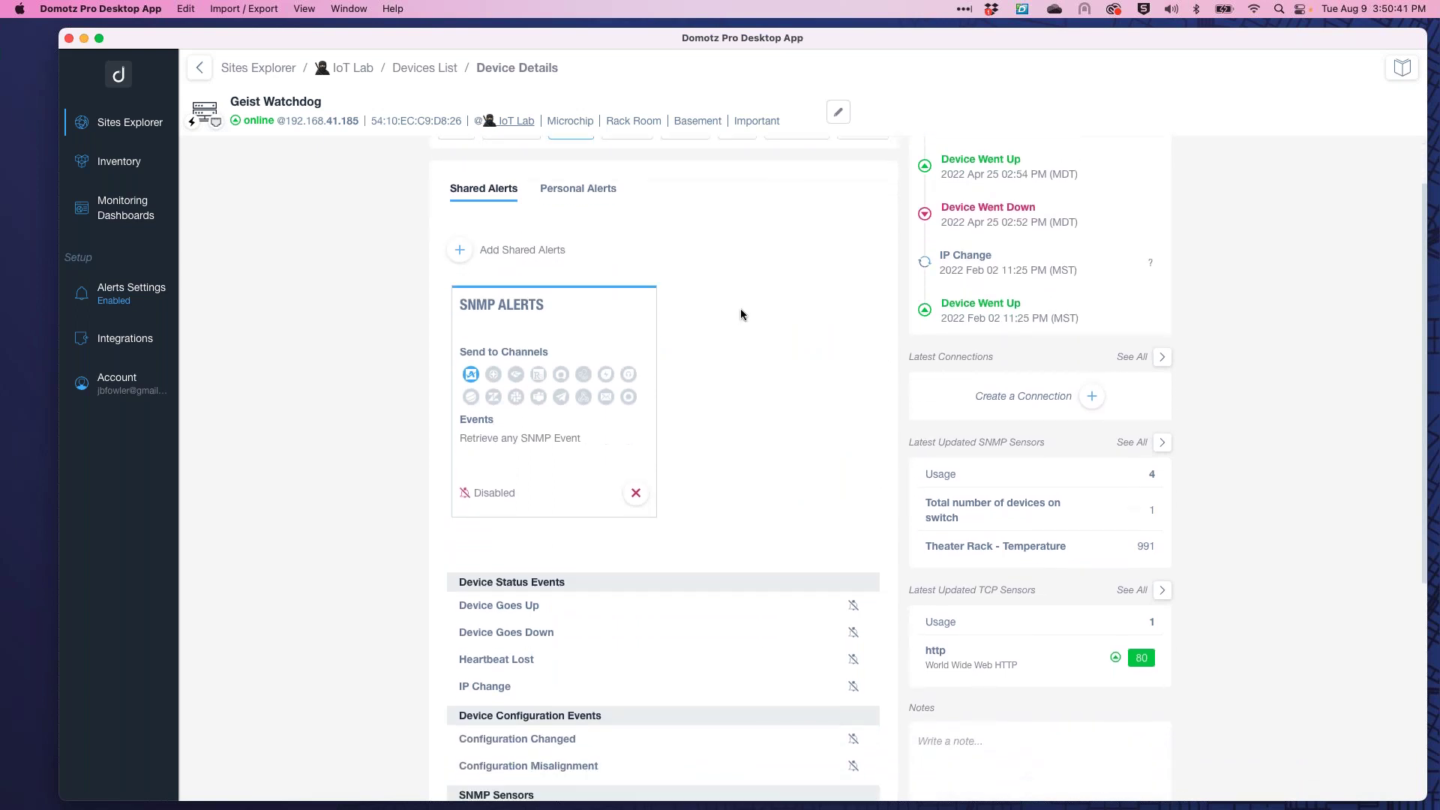
left_click(457, 251)
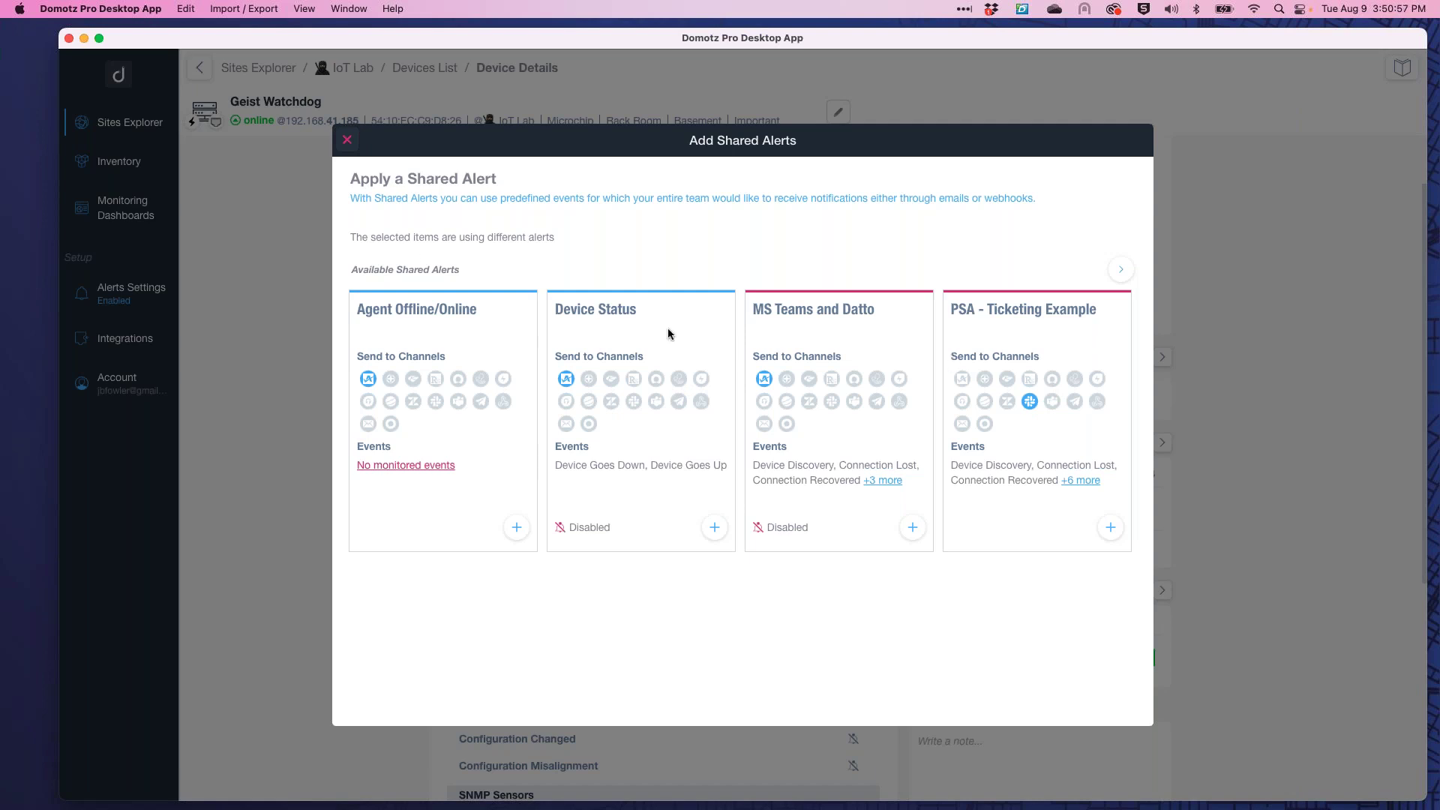
left_click(347, 140)
Open the account-wide alert settings and review the shared alert profiles and contact channels.
left_click(117, 304)
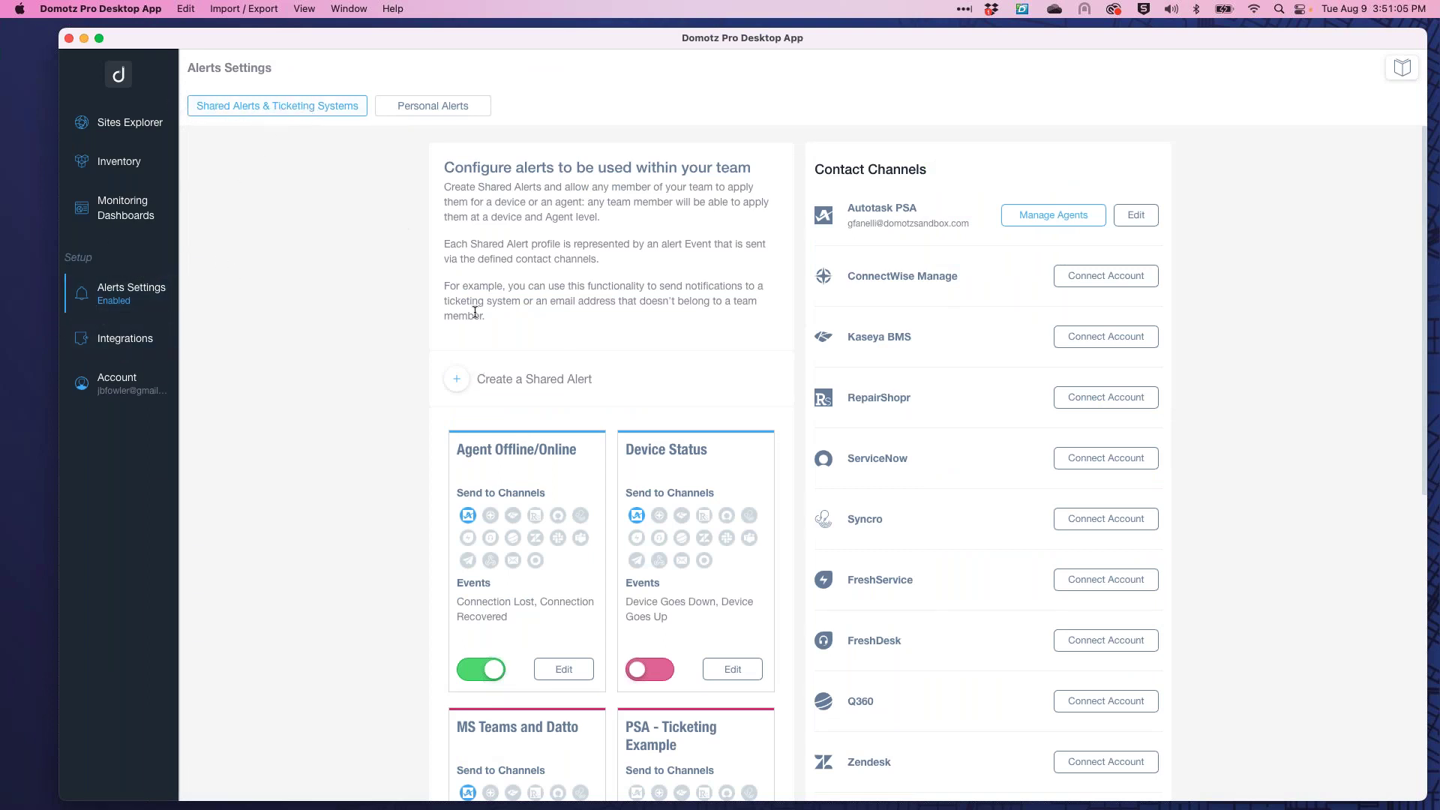
scroll(473, 313, "down", 2)
scroll(454, 358, "down", 2)
scroll(454, 359, "up", 2)
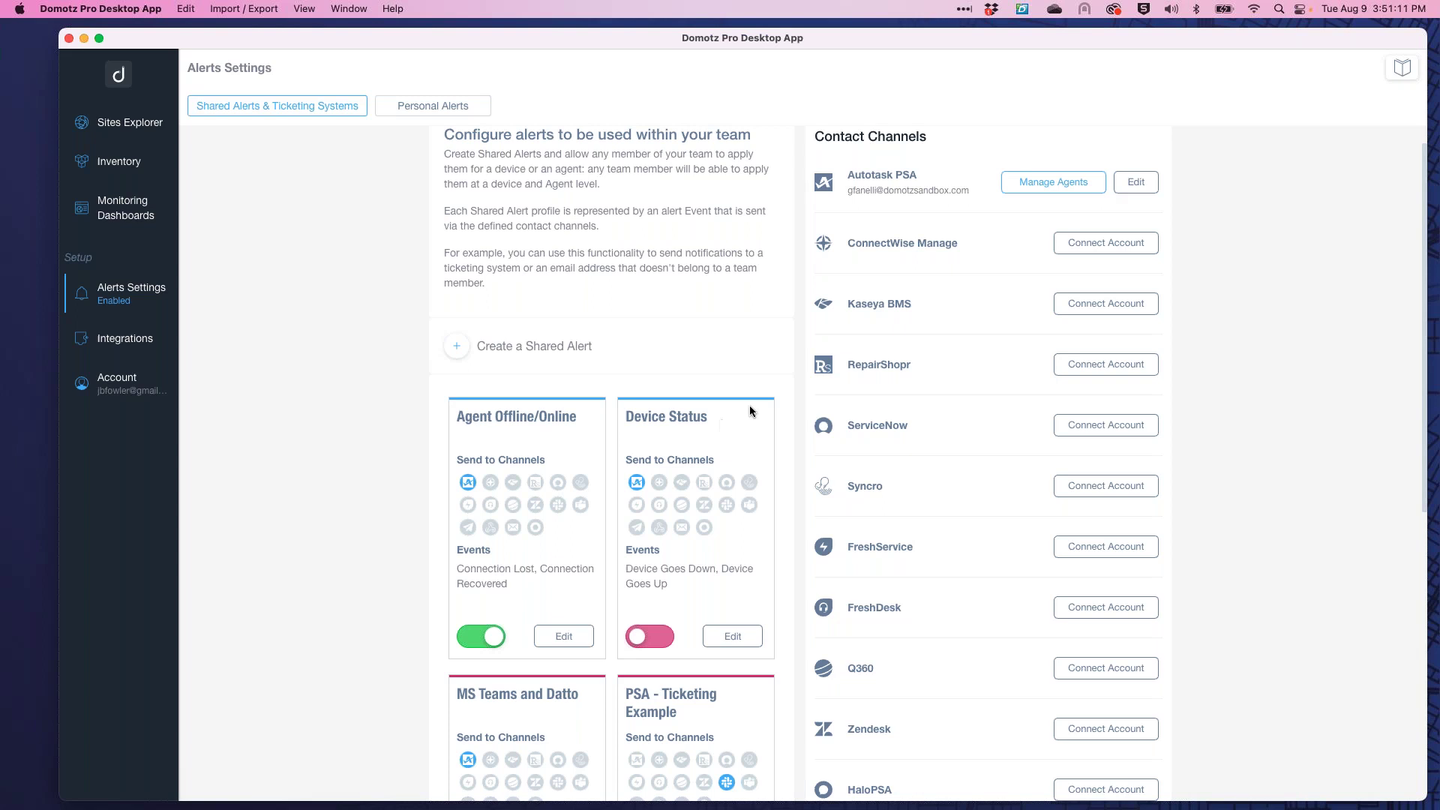
Examine the full list of contact channels in the shared alert settings, from ticketing systems to webhooks and emails.
scroll(1015, 296, "up", 1)
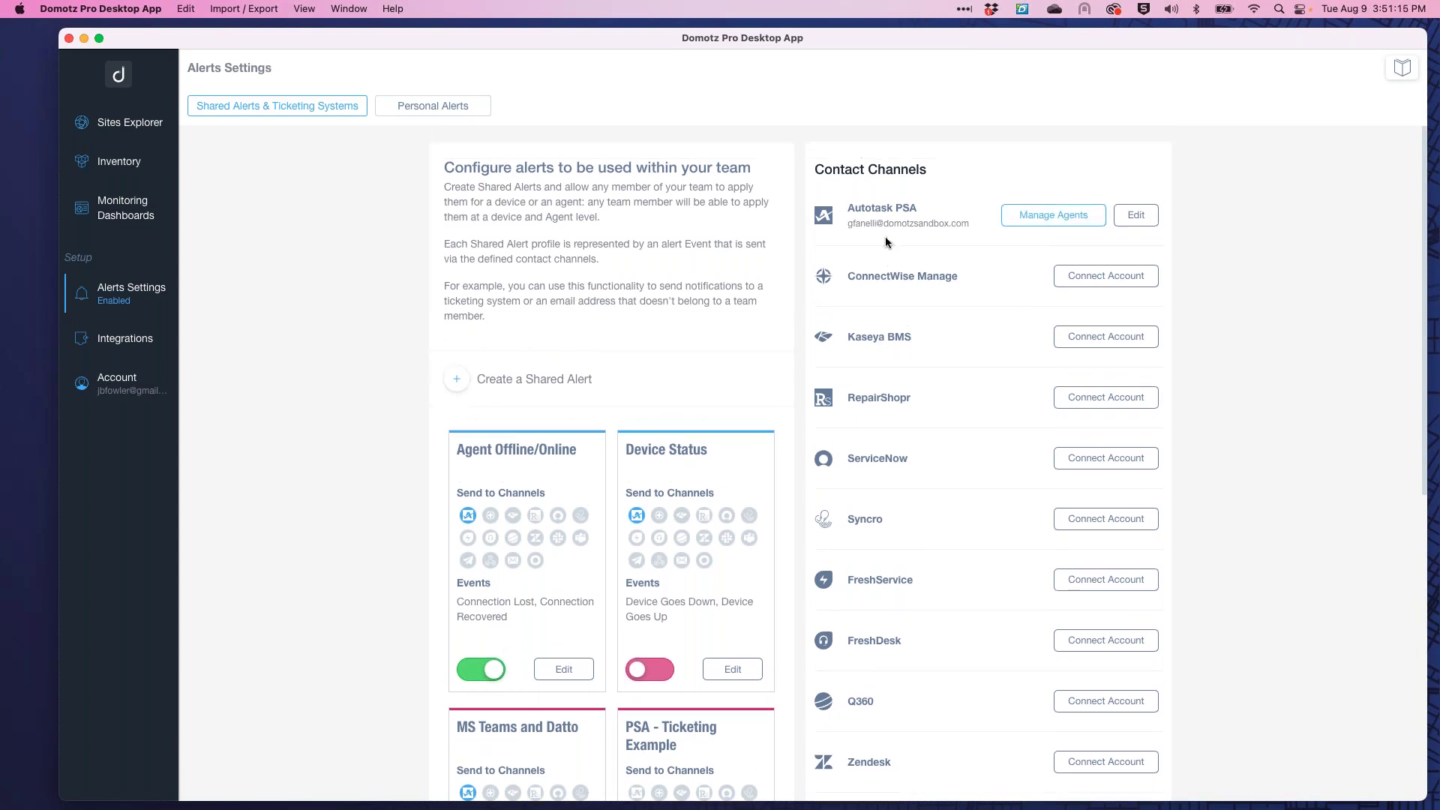
scroll(841, 311, "down", 1)
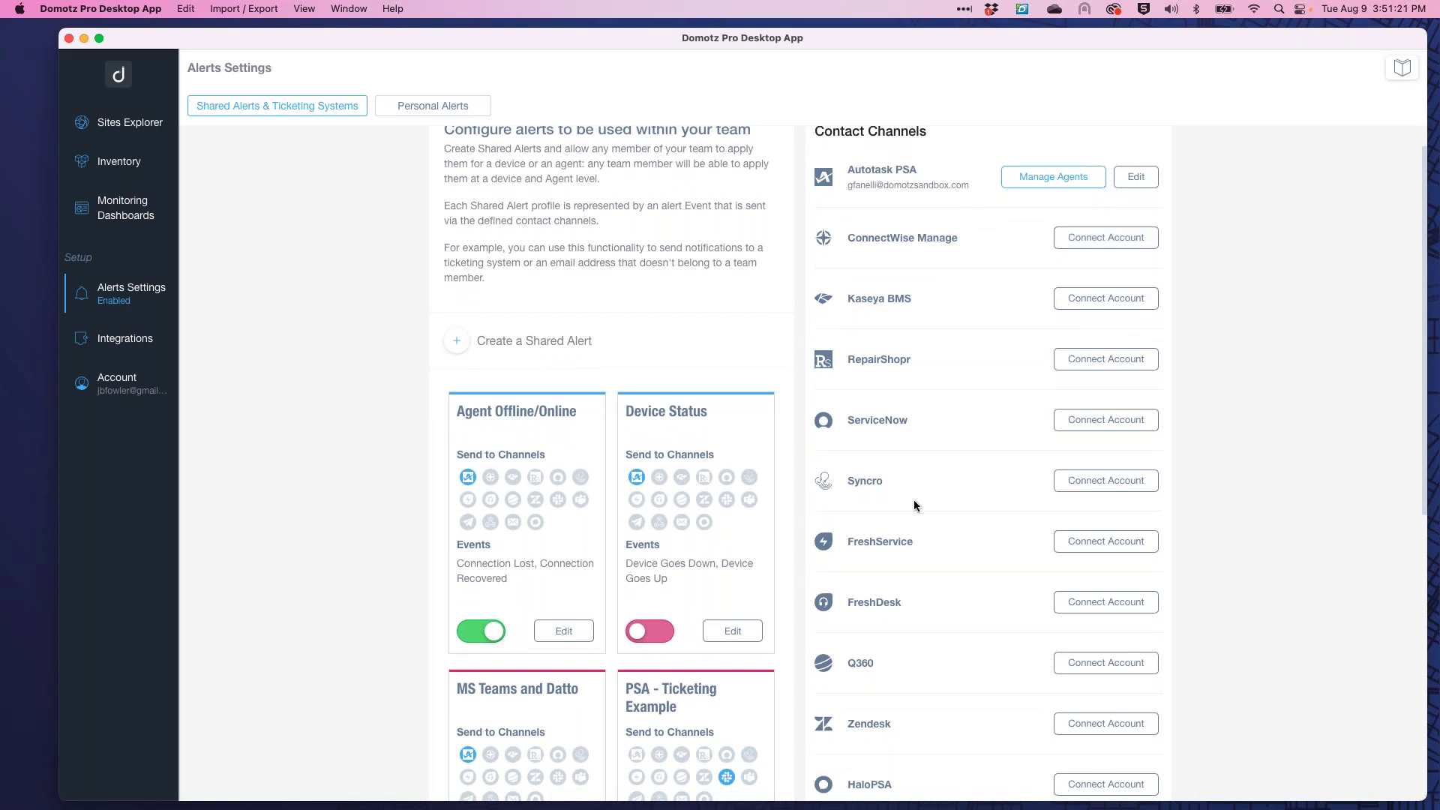
scroll(913, 499, "up", 1)
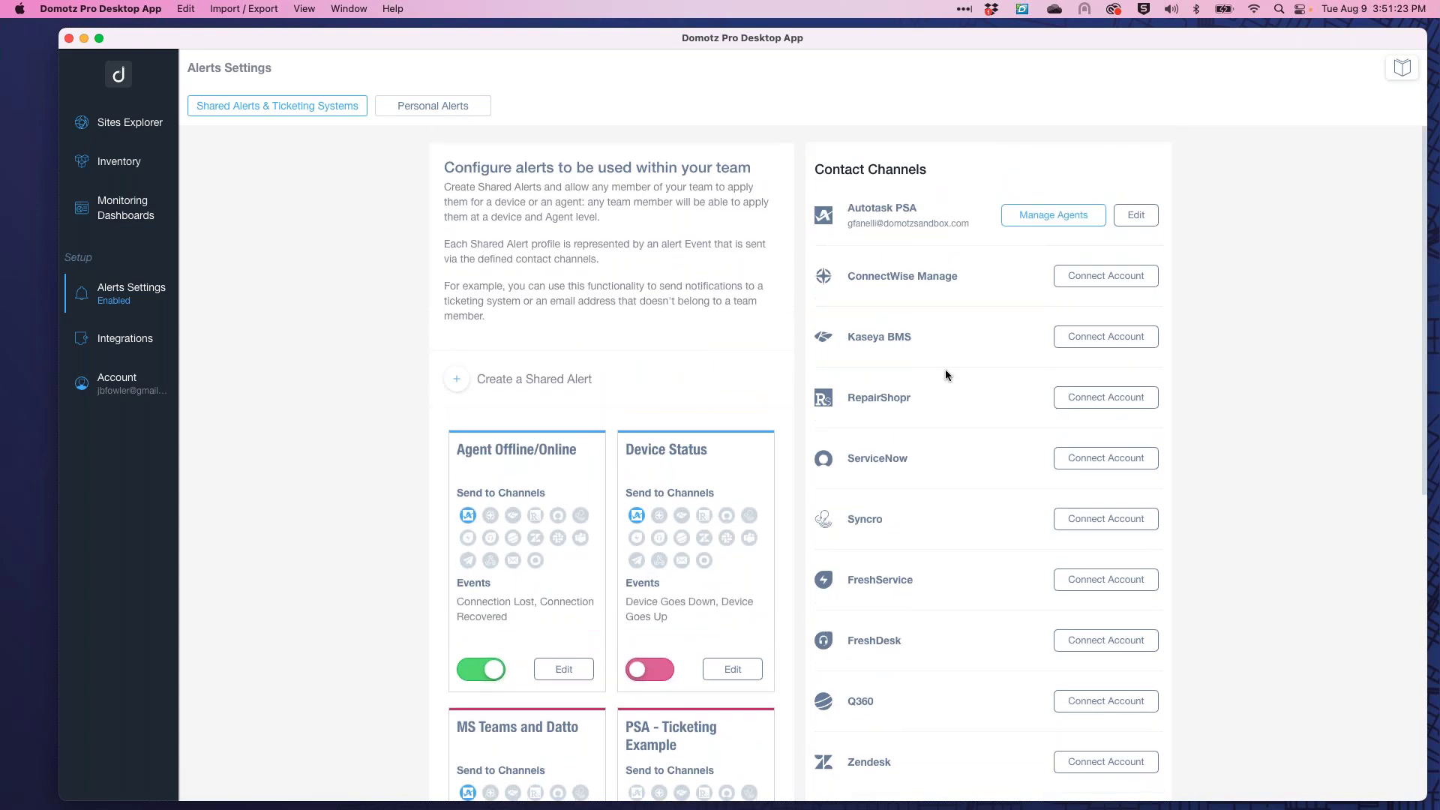
scroll(946, 373, "down", 8)
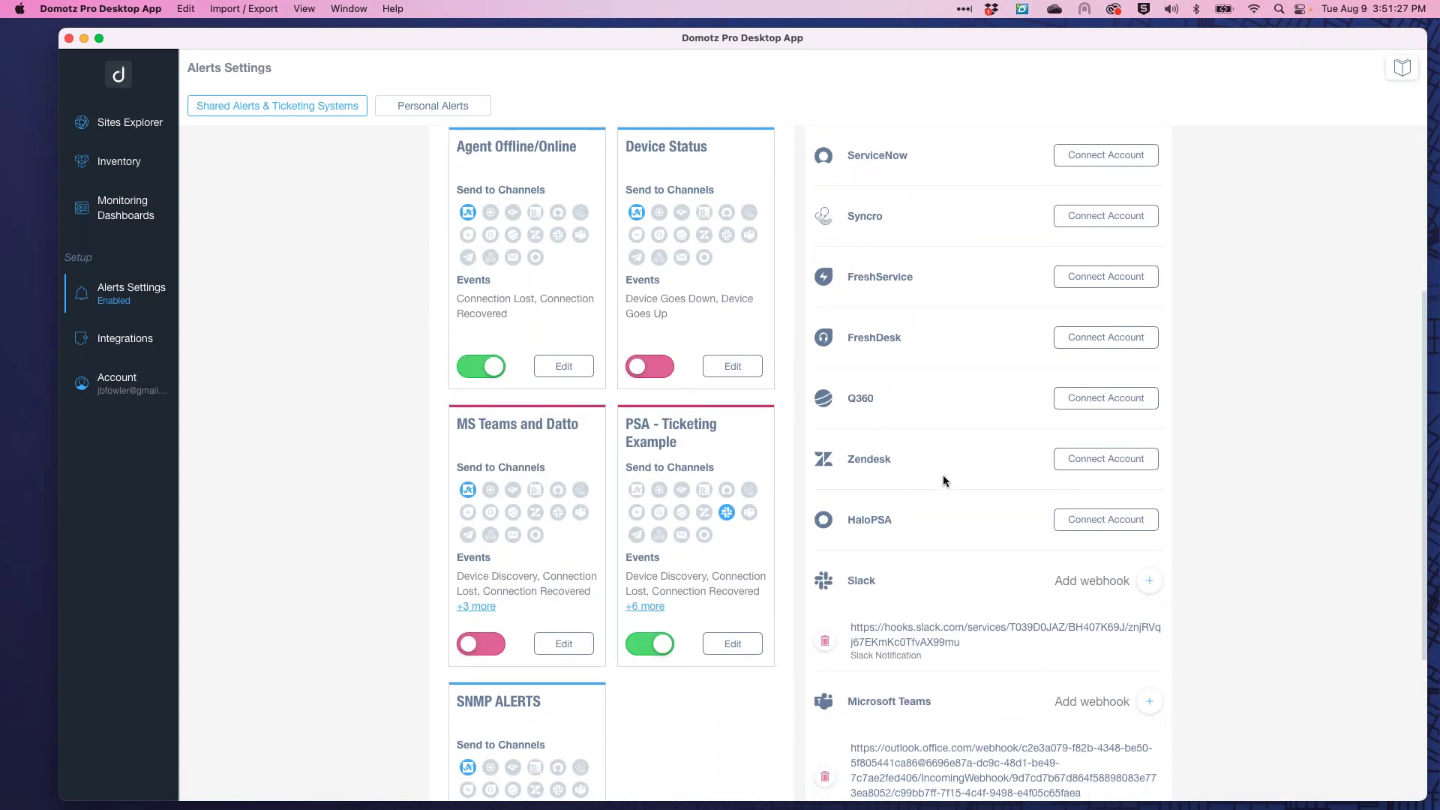
scroll(999, 576, "down", 5)
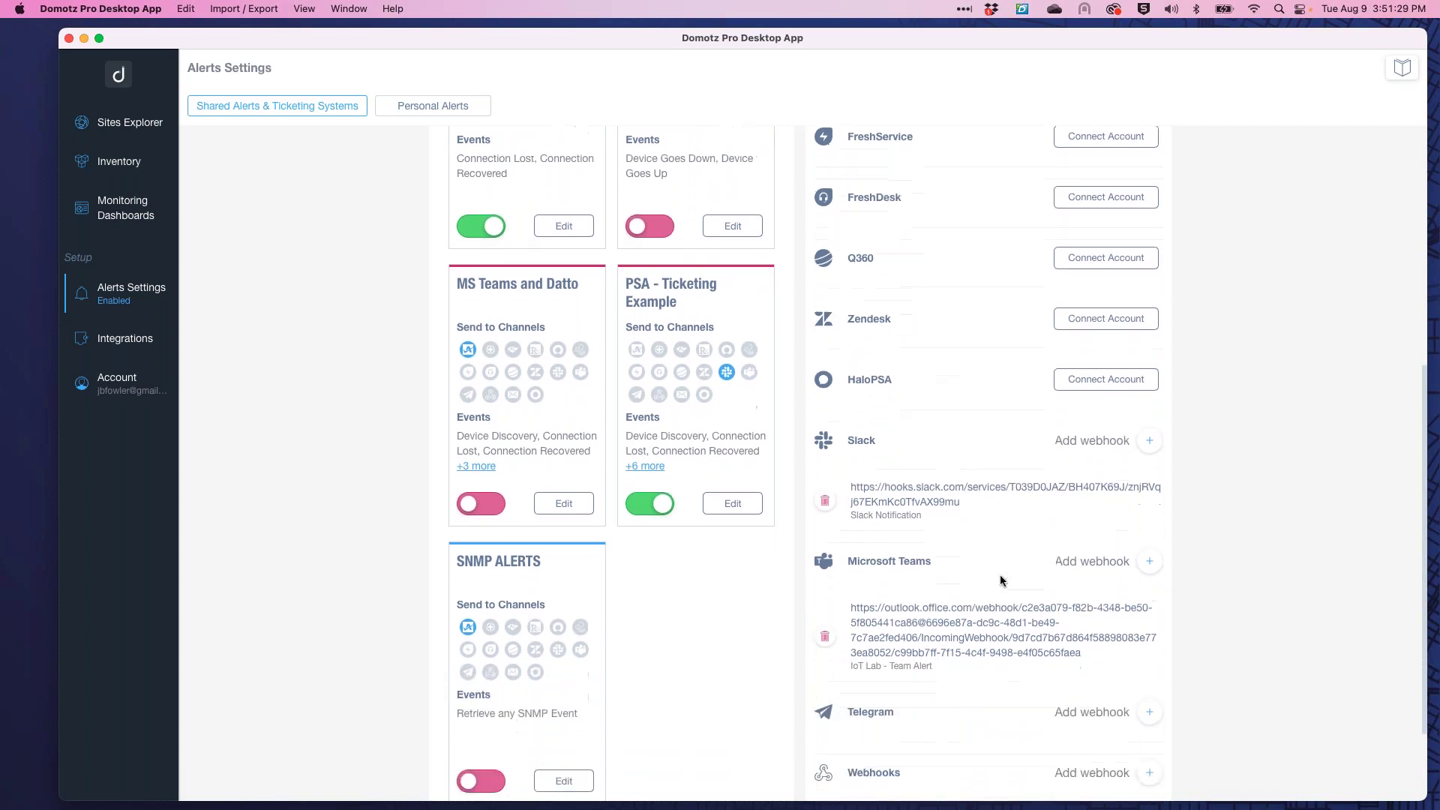
scroll(984, 564, "down", 3)
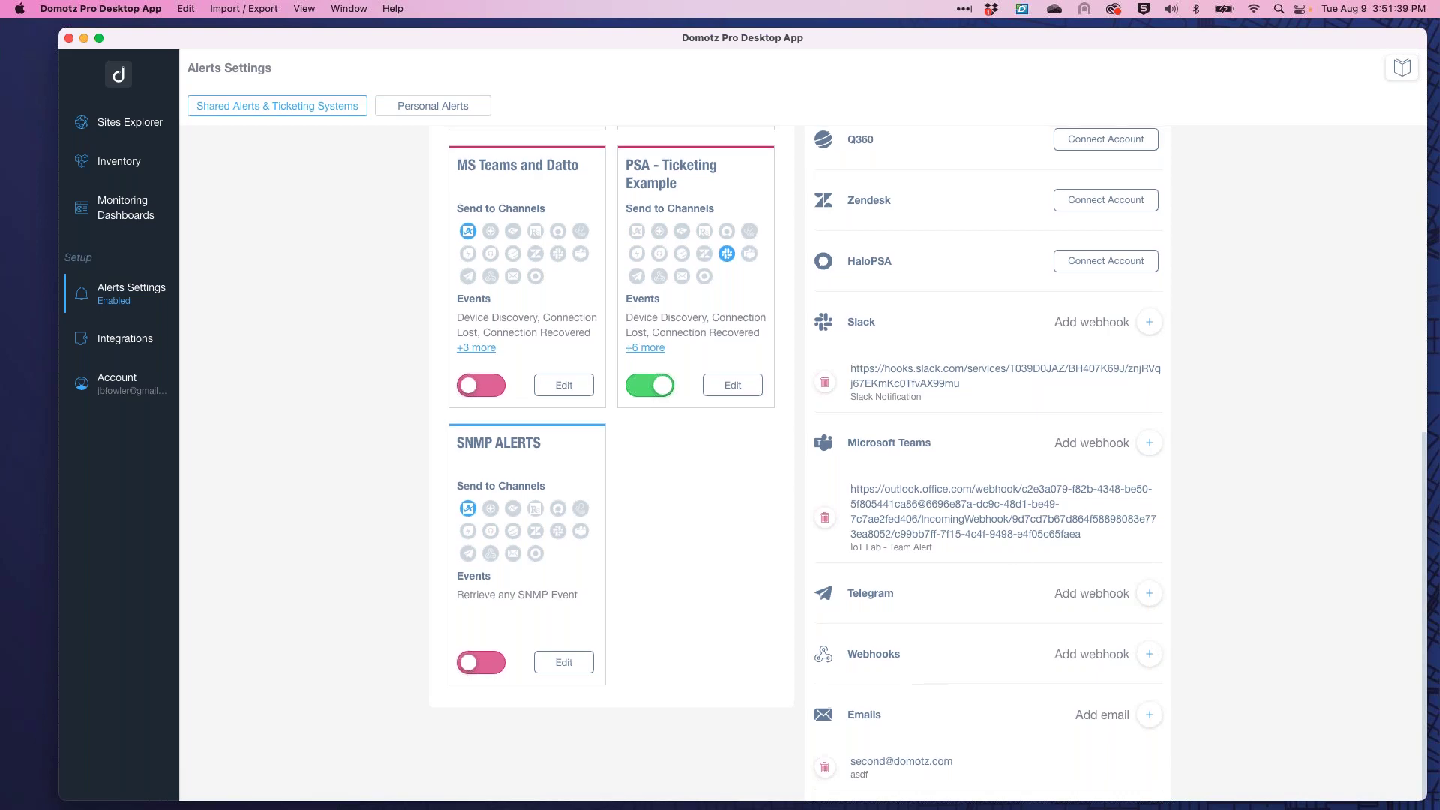
scroll(1042, 518, "up", 15)
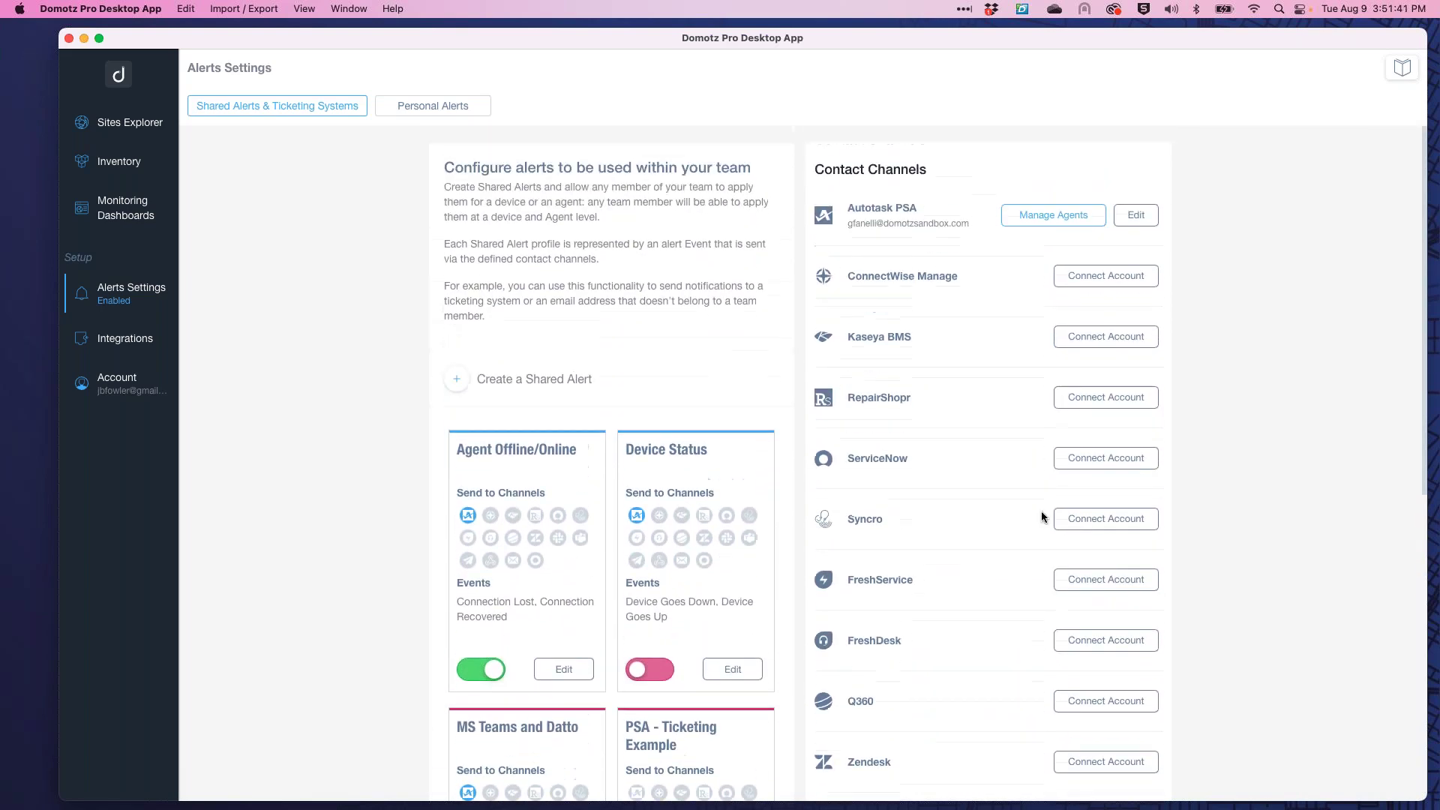
Examine the API fields required to connect a ServiceNow account and open the linked Domotz User Guide.
left_click(1115, 462)
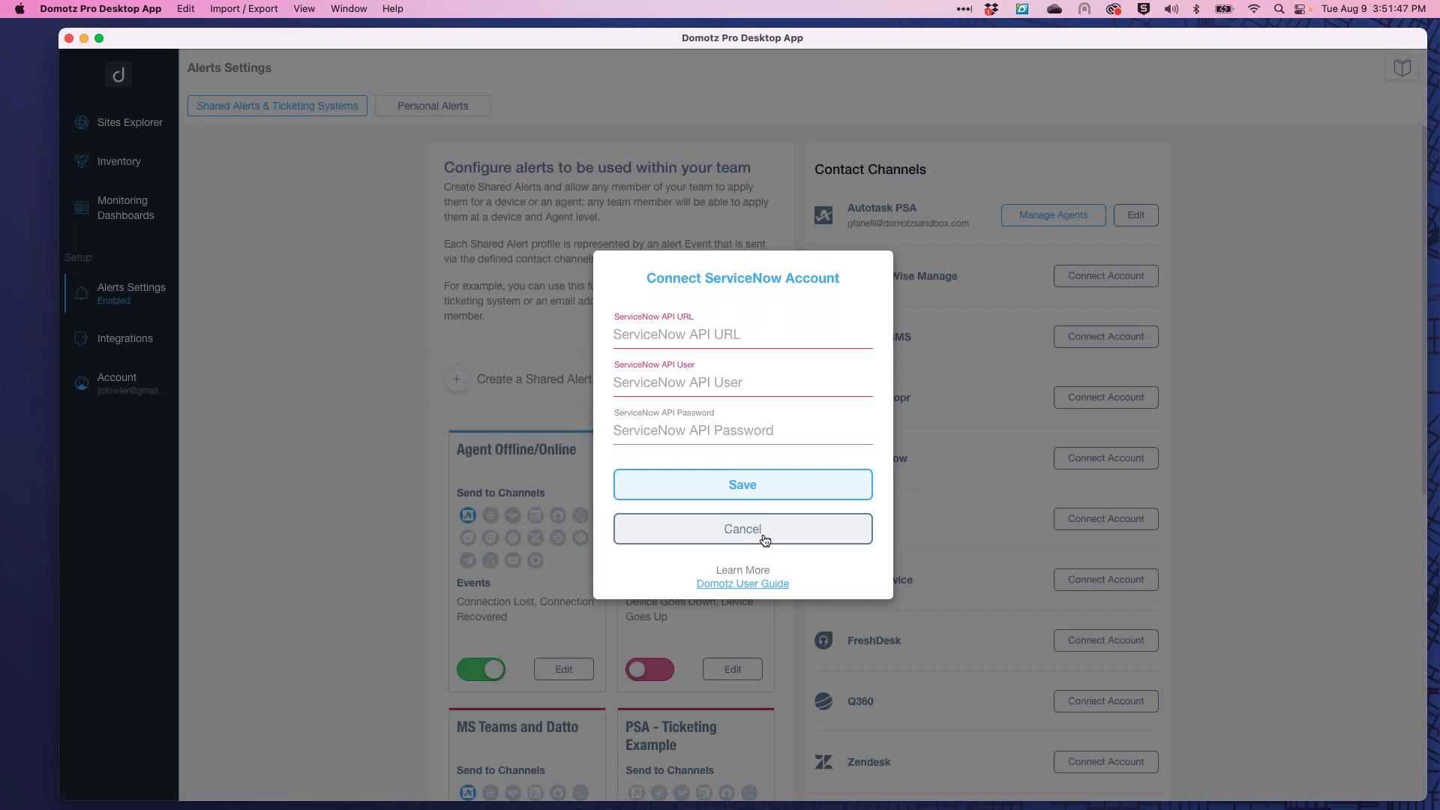
left_click_drag(632, 316, 713, 321)
left_click(752, 588)
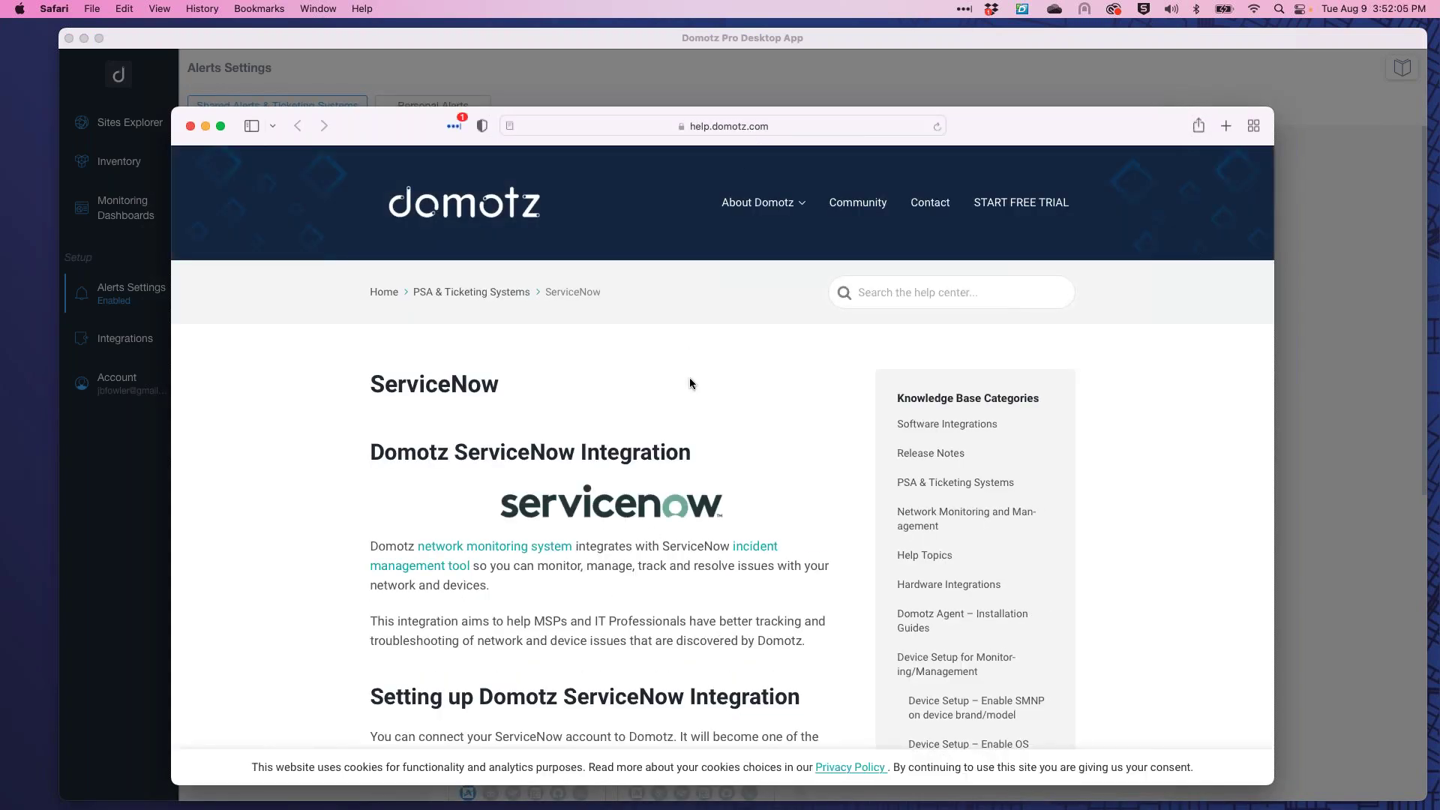
Read the ServiceNow integration help article, including the setup requirements and instance request instructions.
scroll(690, 376, "down", 3)
scroll(690, 383, "down", 6)
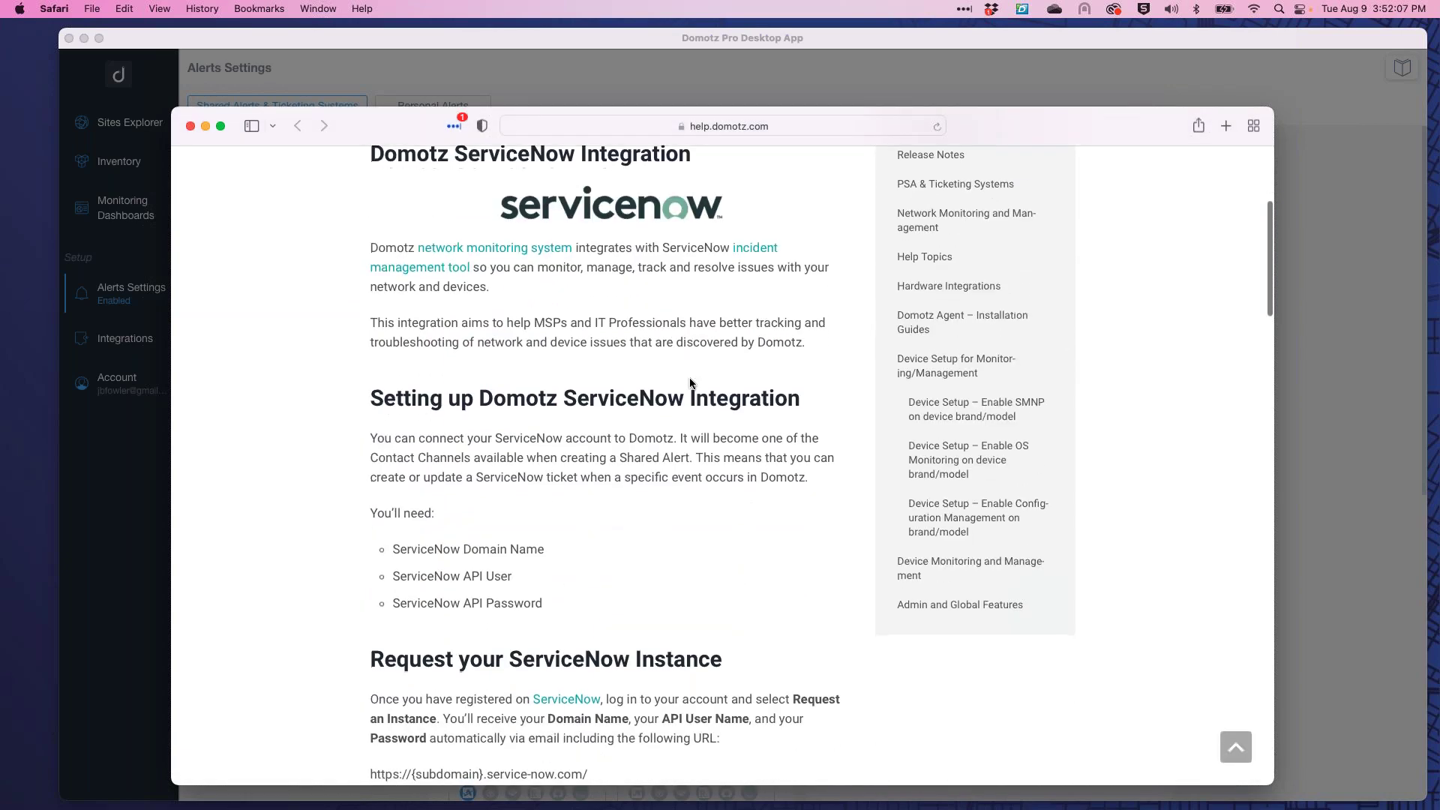
scroll(690, 382, "up", 1)
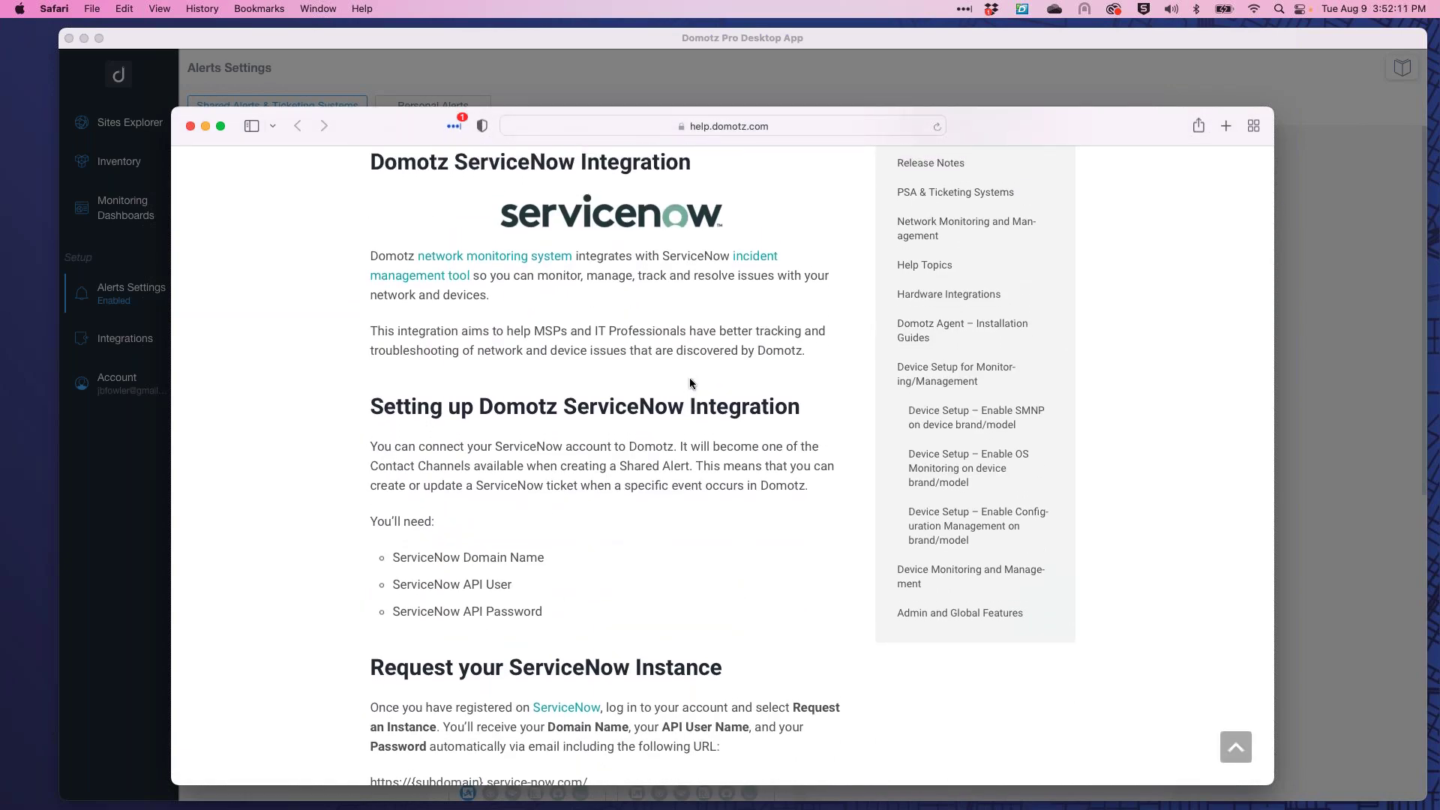
scroll(690, 382, "down", 20)
scroll(690, 382, "up", 5)
scroll(690, 381, "up", 20)
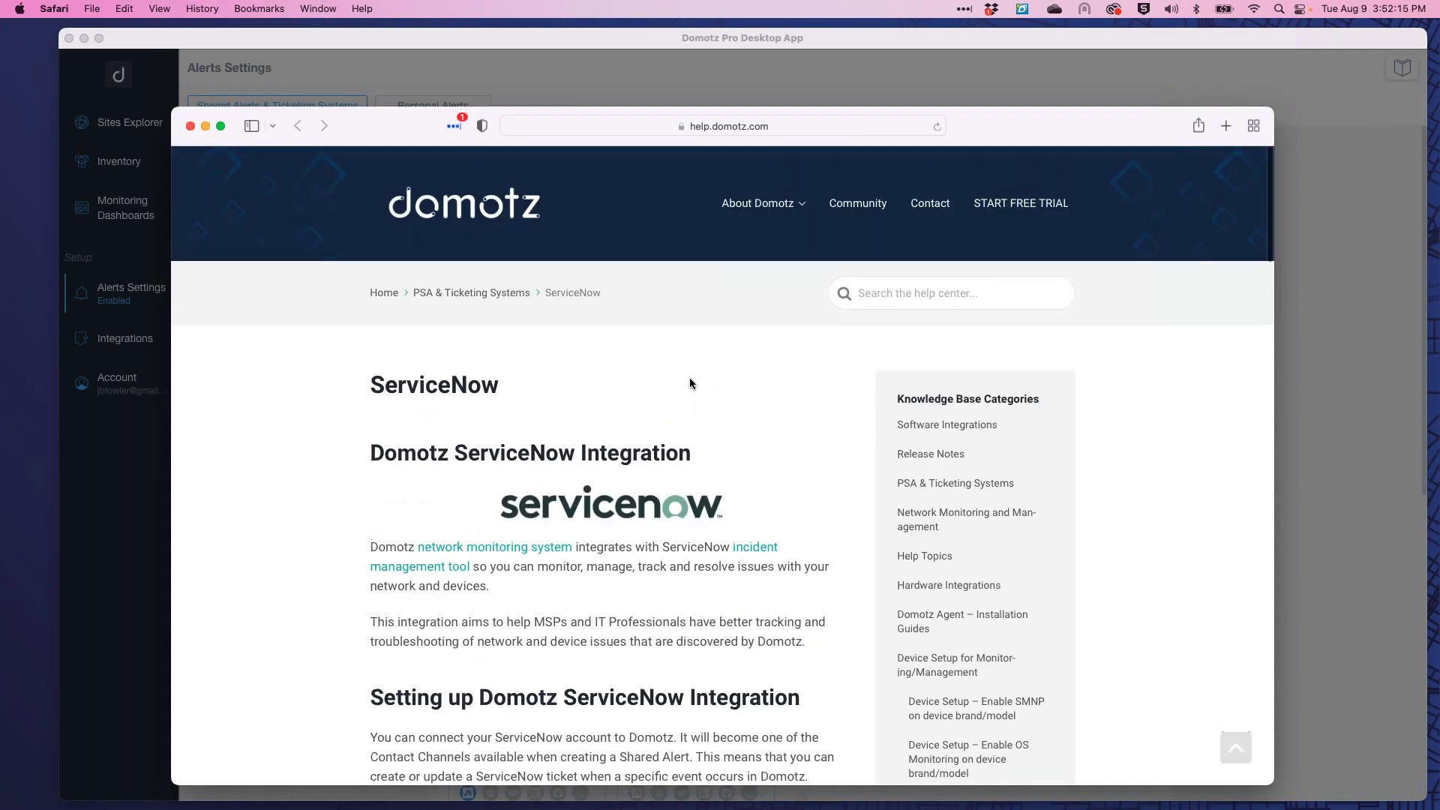
Browse the PSA & Ticketing Systems help category, and switch back to the Domotz Pro Desktop App to cancel the ServiceNow connection.
left_click(499, 293)
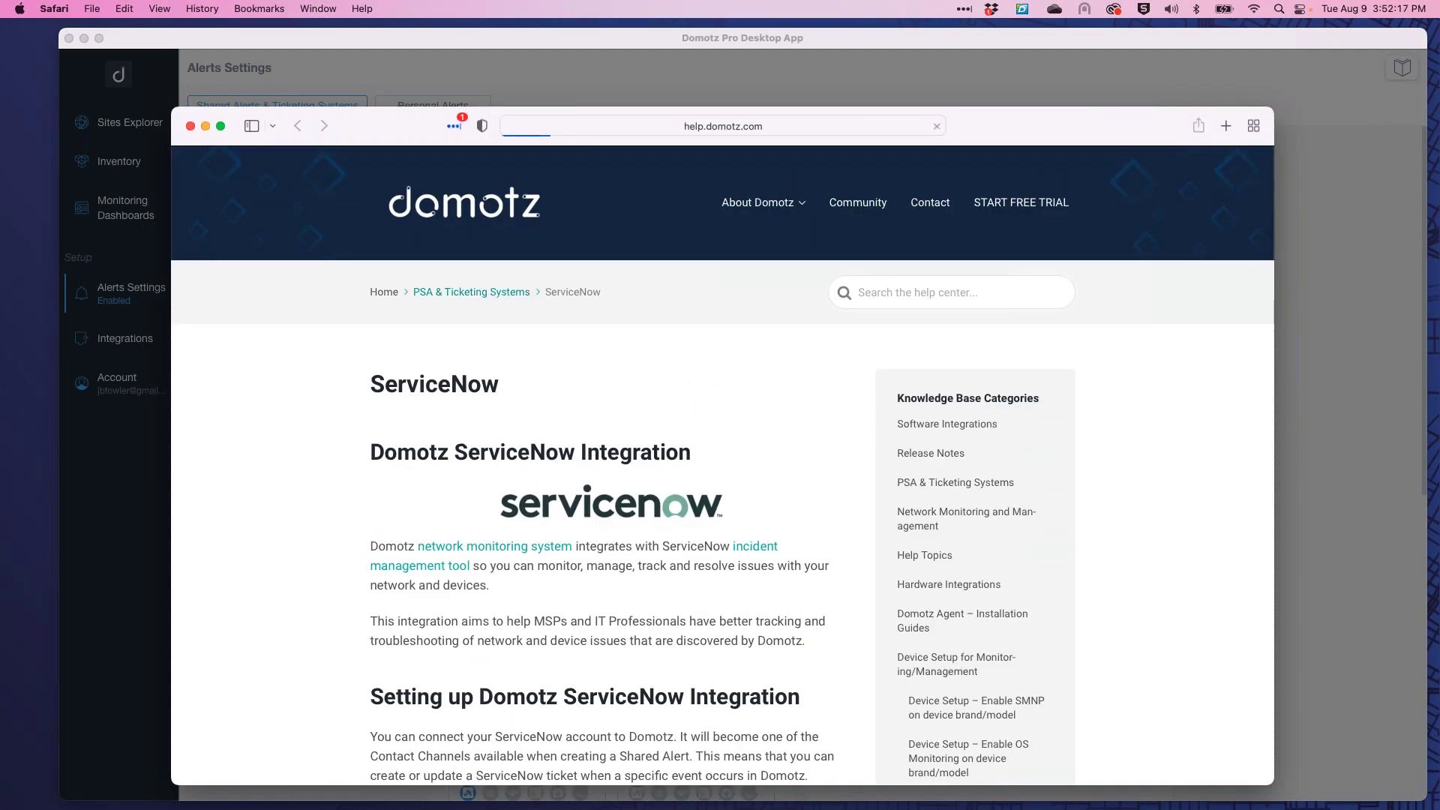
scroll(620, 510, "down", 2)
scroll(620, 511, "down", 5)
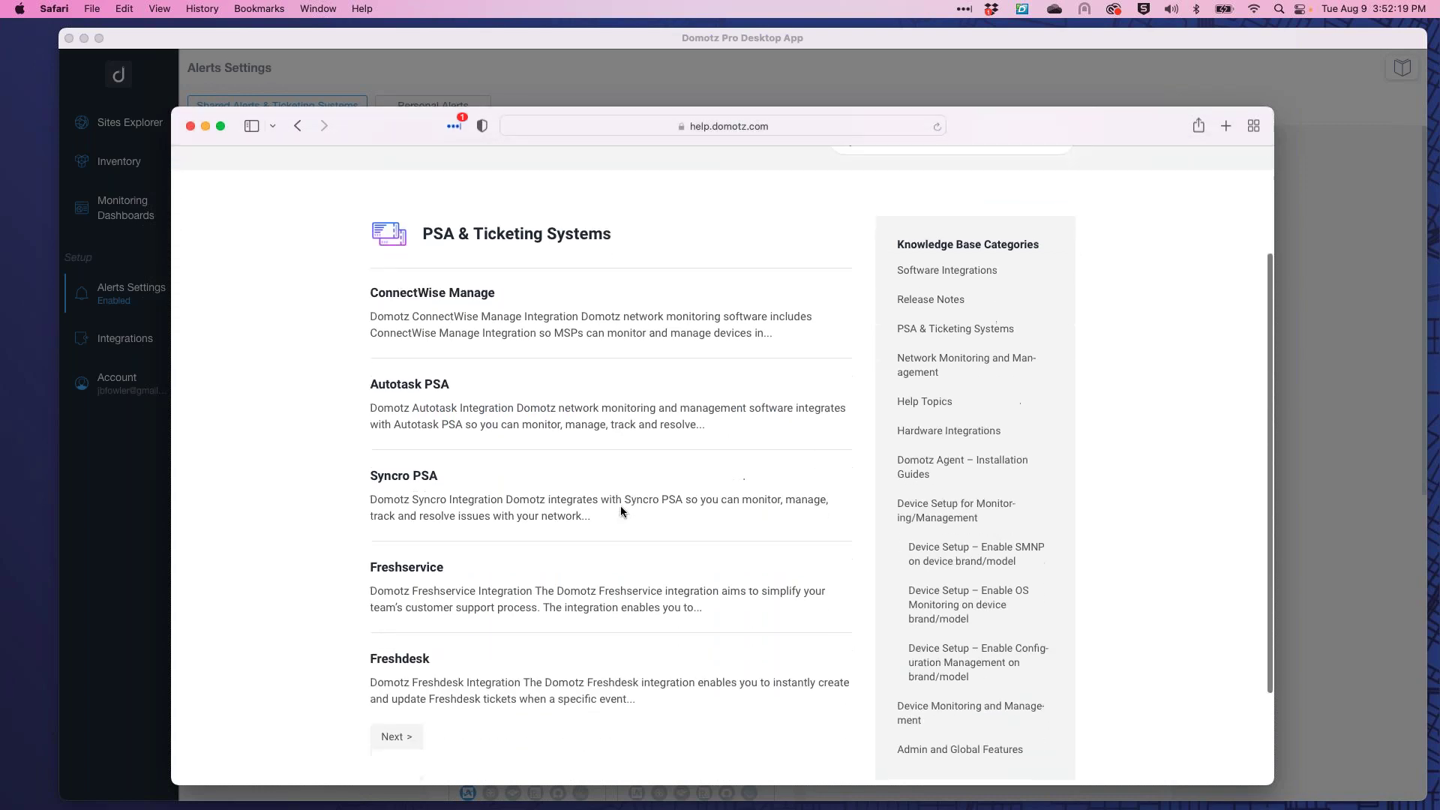
scroll(621, 512, "up", 4)
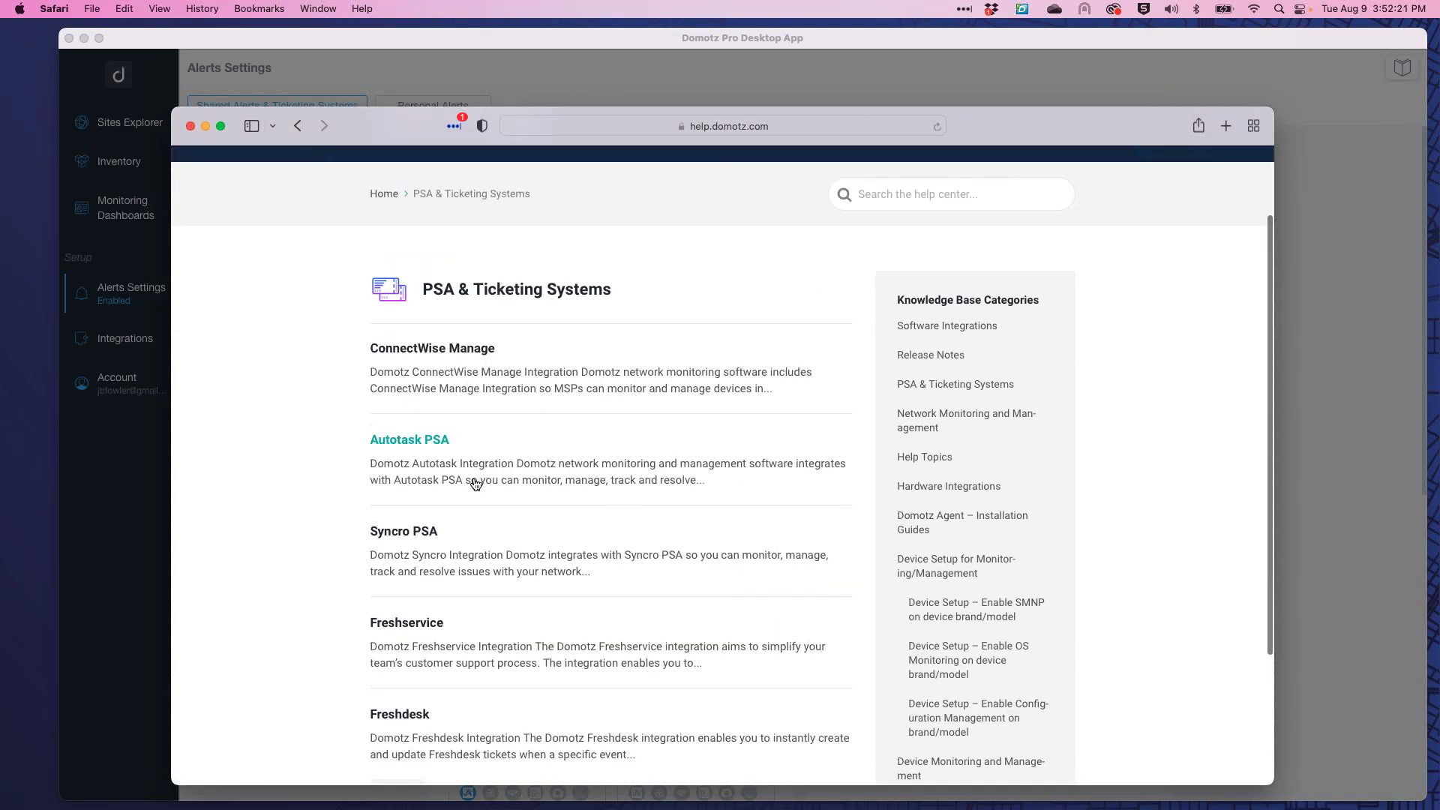
scroll(476, 450, "down", 5)
scroll(476, 483, "up", 3)
scroll(476, 484, "up", 1)
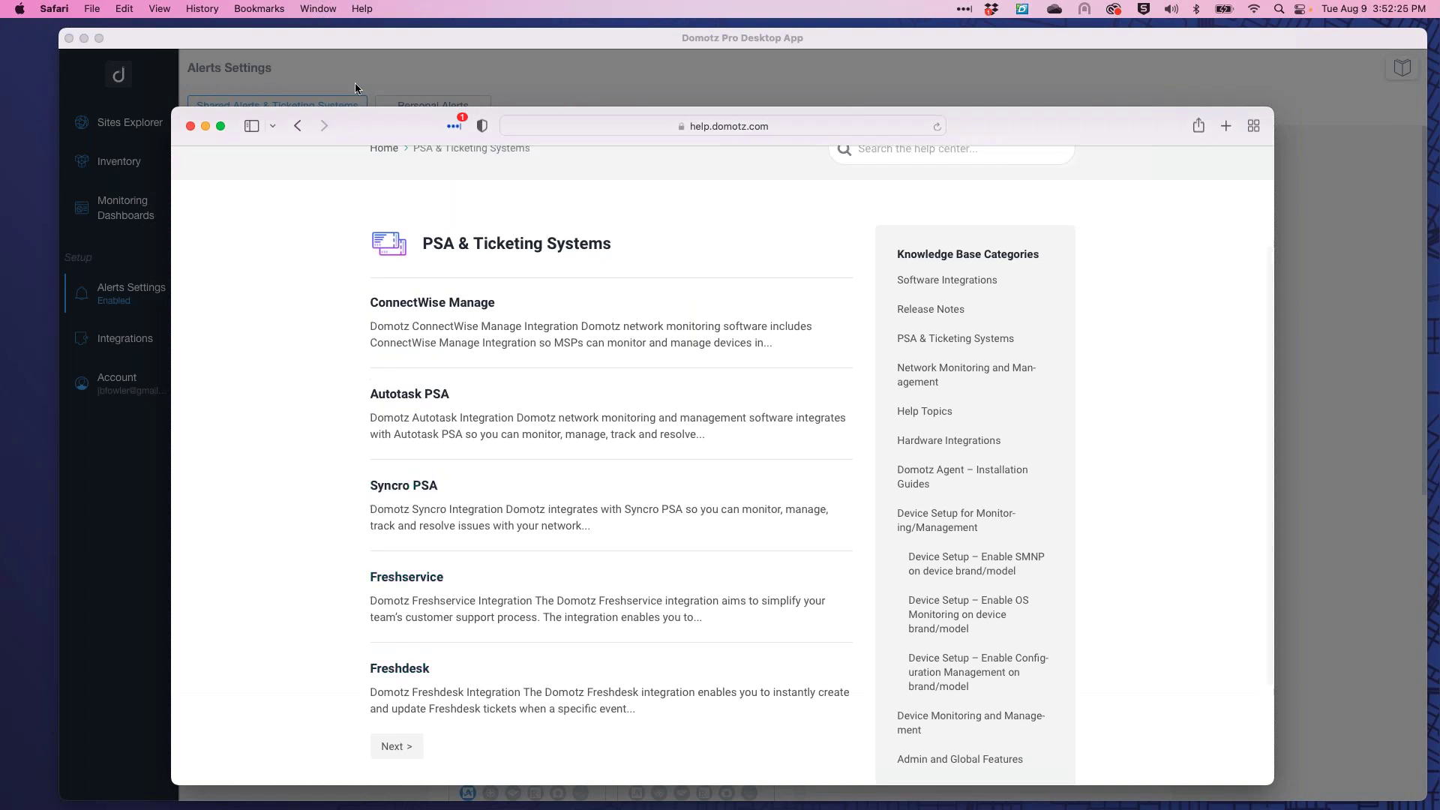
left_click(403, 34)
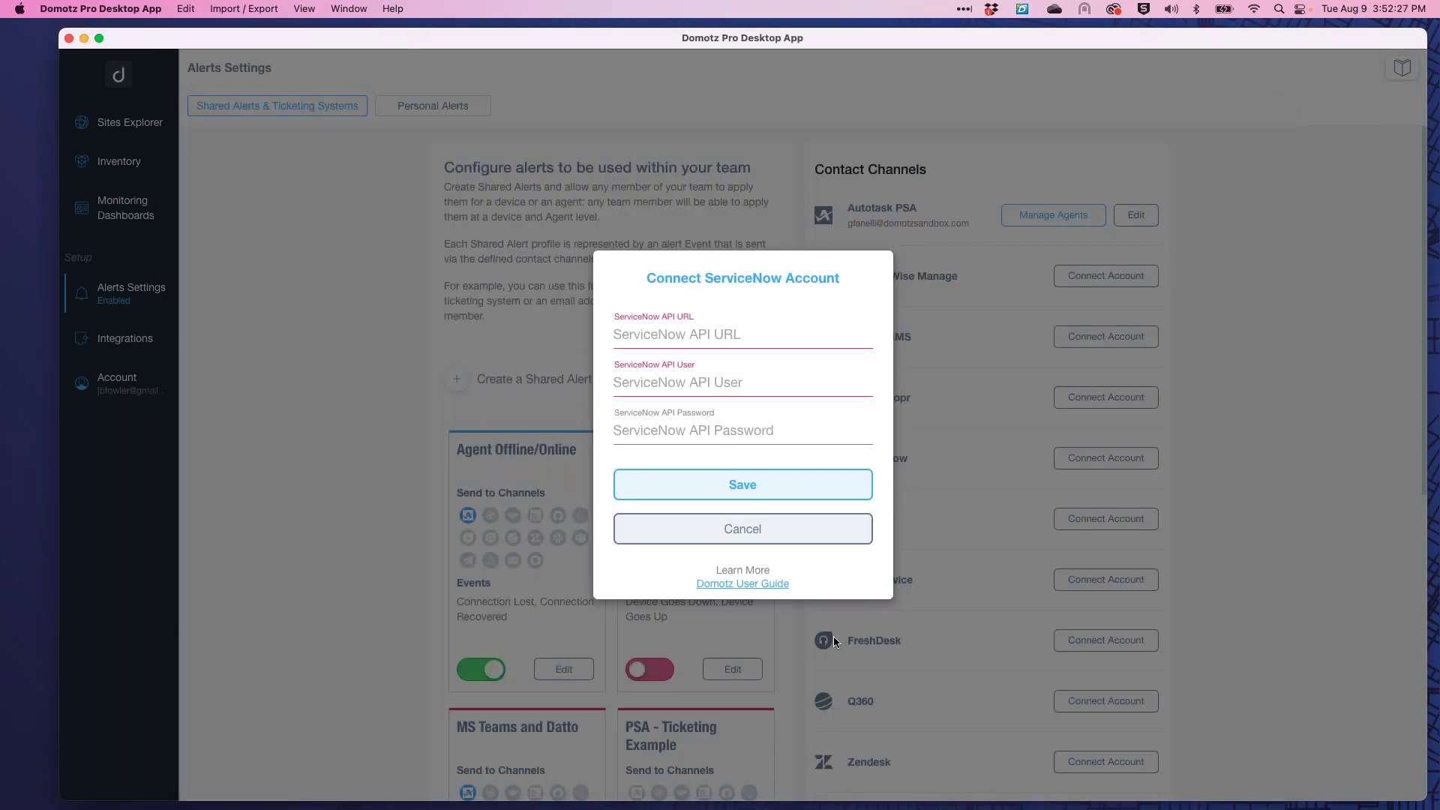
left_click(732, 530)
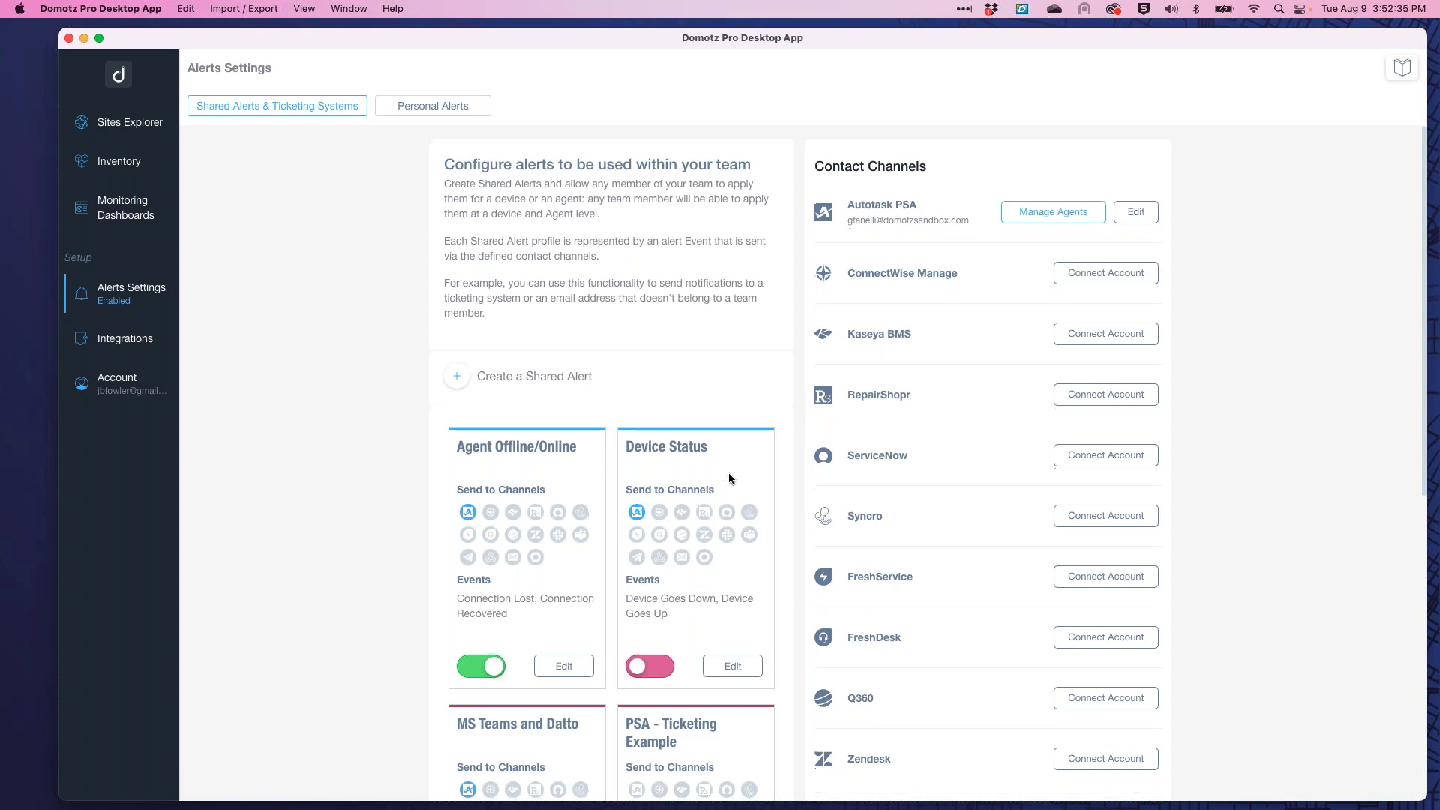
Edit the Device Status shared alert and add the Slack Notification webhook to its contact channels.
scroll(727, 479, "down", 3)
left_click(733, 552)
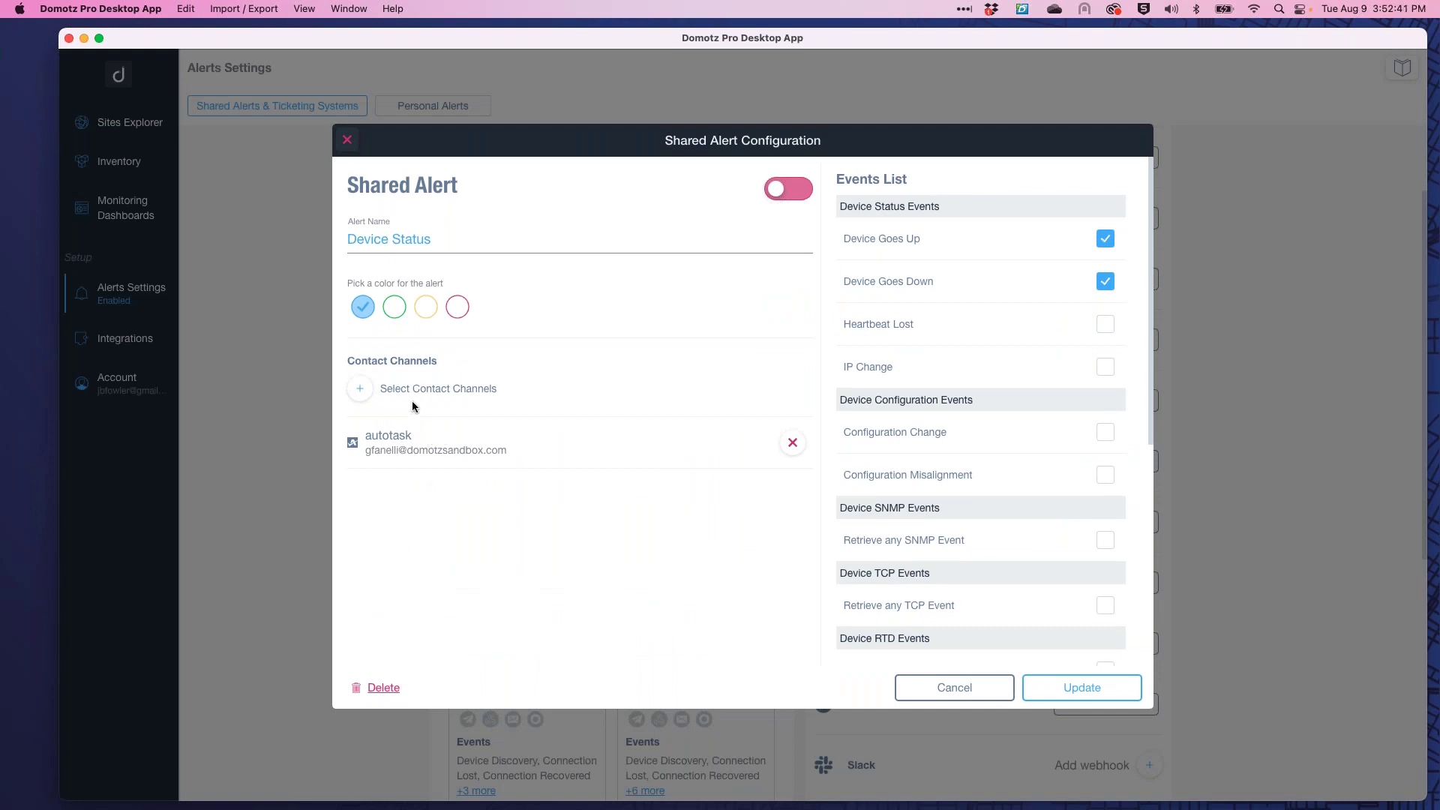
left_click(360, 386)
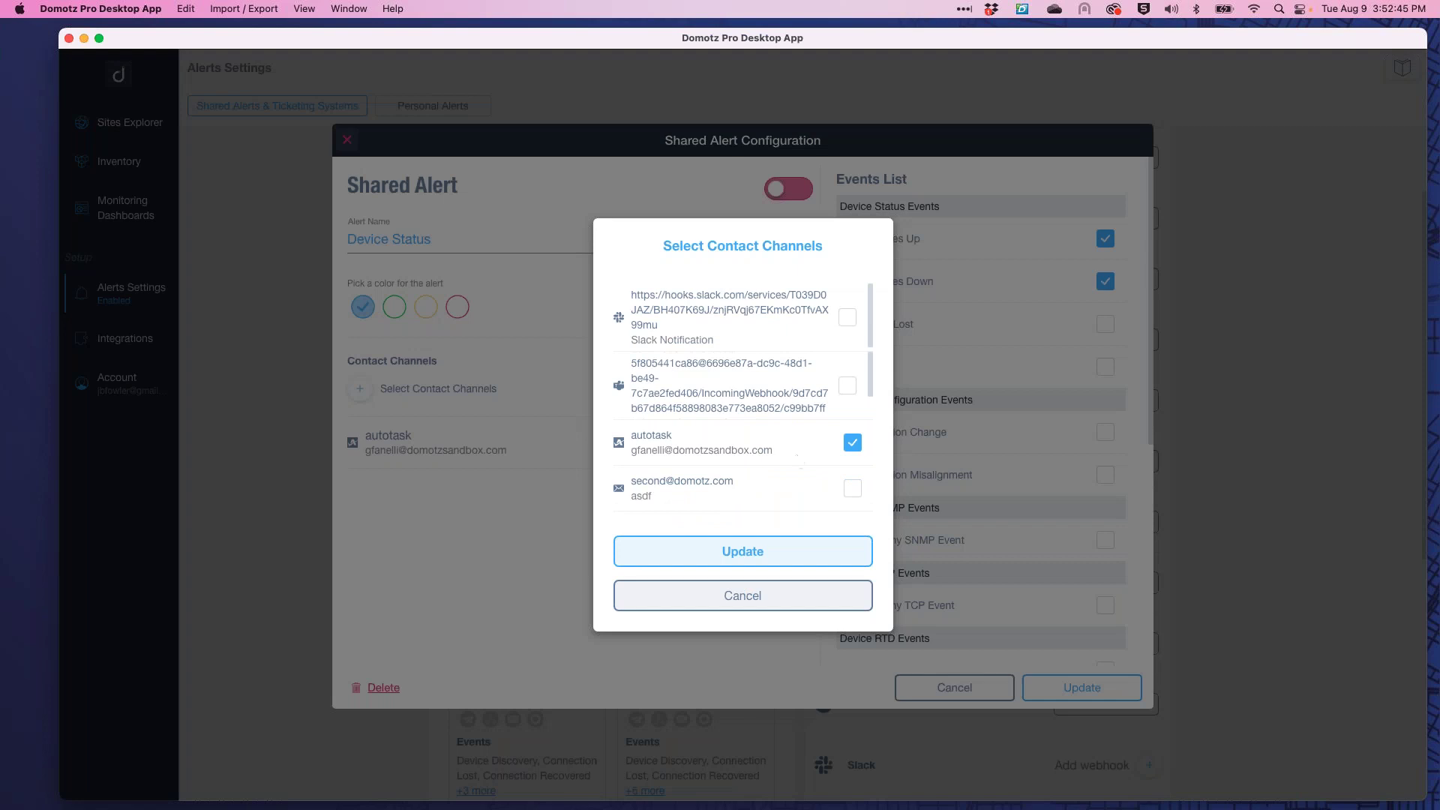
left_click(847, 317)
left_click(755, 552)
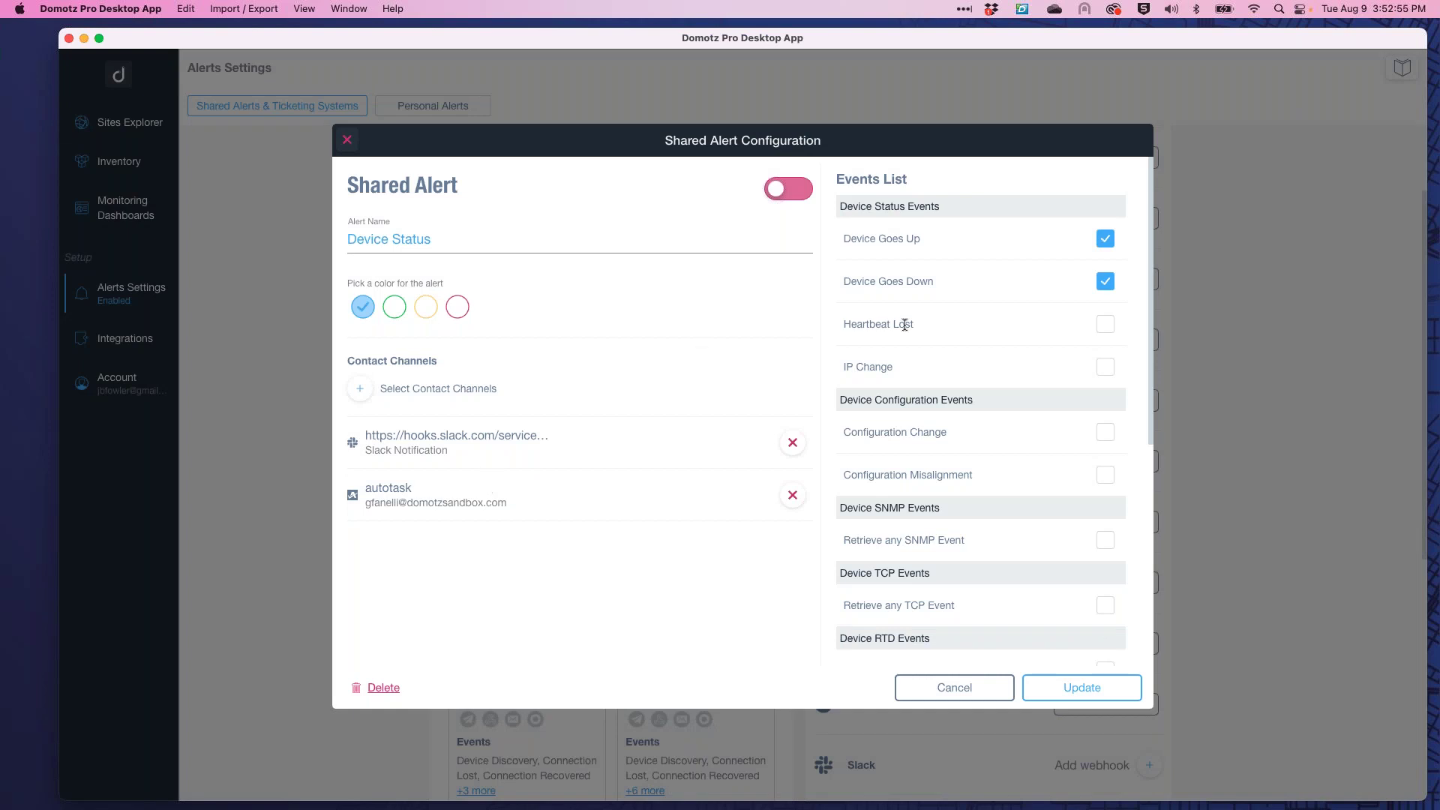
Add the Retrieve any SNMP Event and Device Discovery events to the Device Status shared alert and save the update.
scroll(969, 240, "down", 1)
scroll(969, 240, "up", 1)
left_click_drag(852, 180, 951, 183)
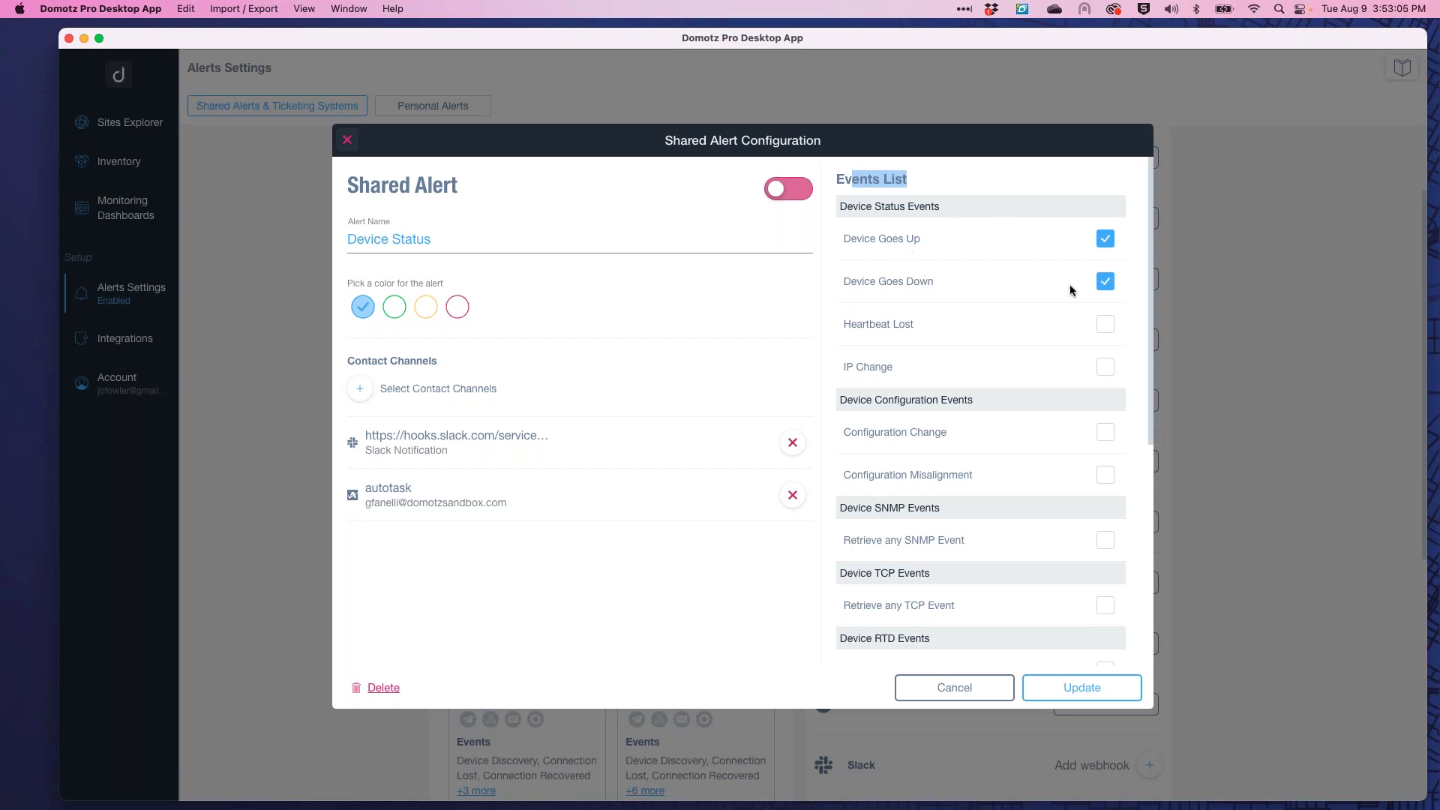
scroll(1073, 291, "down", 3)
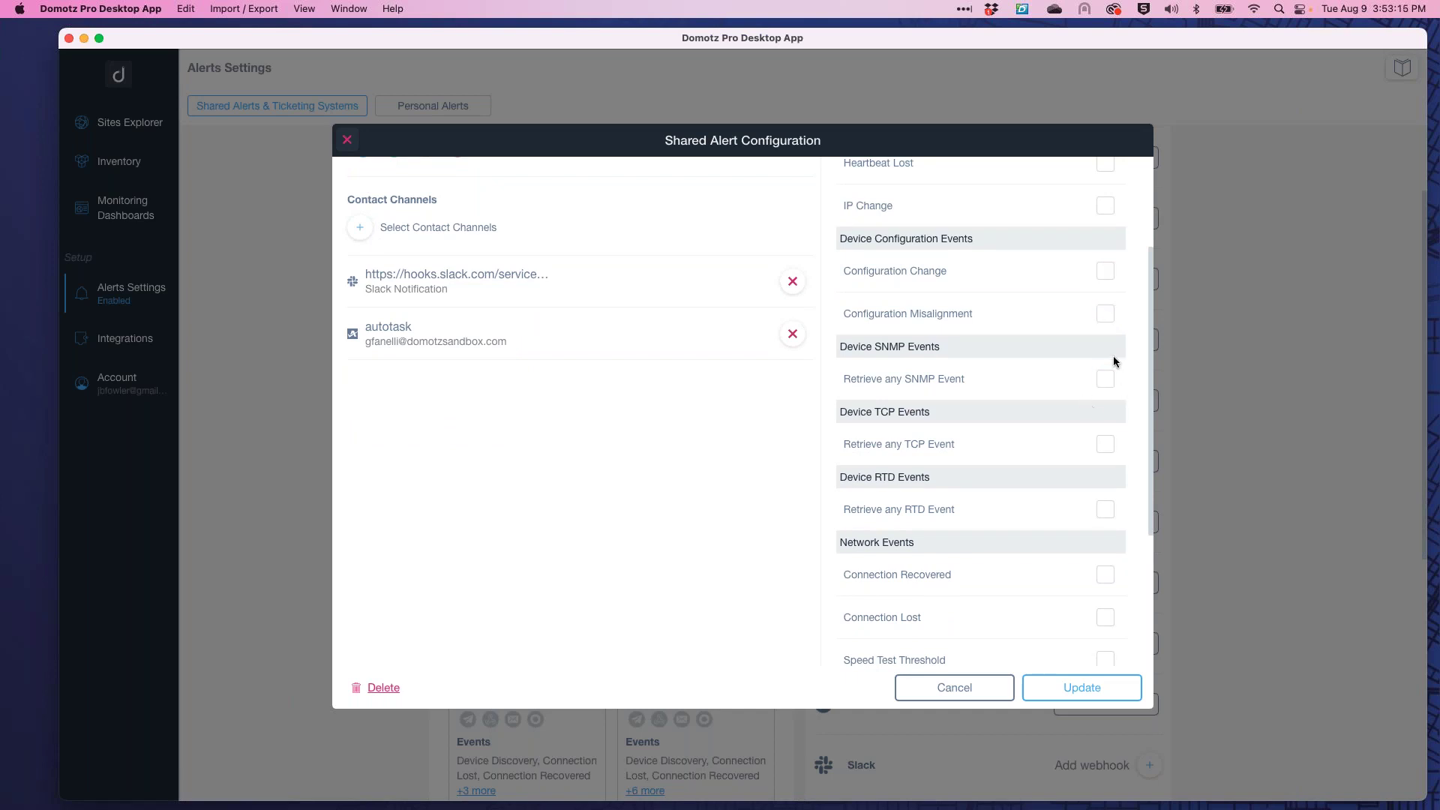
left_click(1102, 378)
scroll(1102, 572, "down", 5)
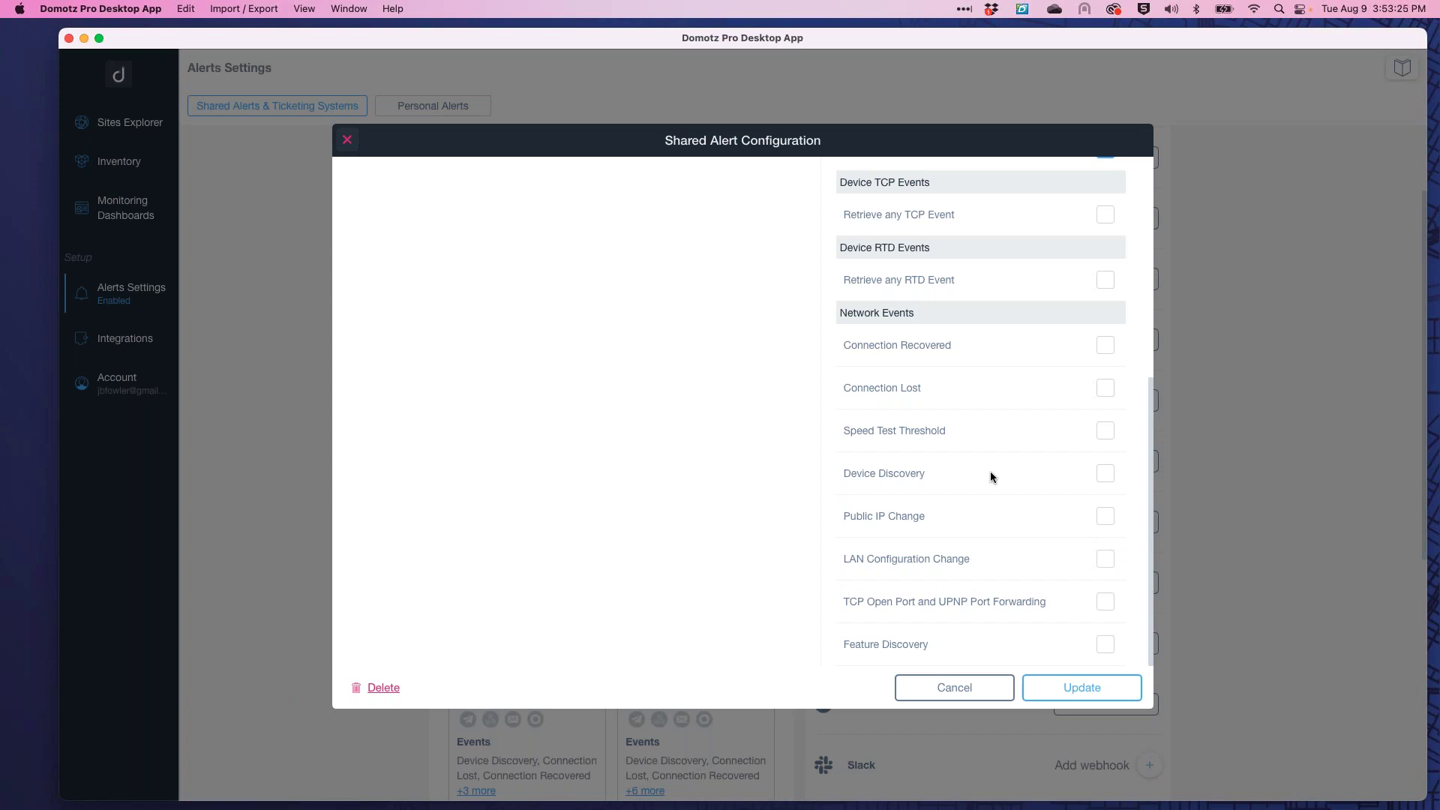
left_click(1105, 473)
scroll(1067, 465, "up", 5)
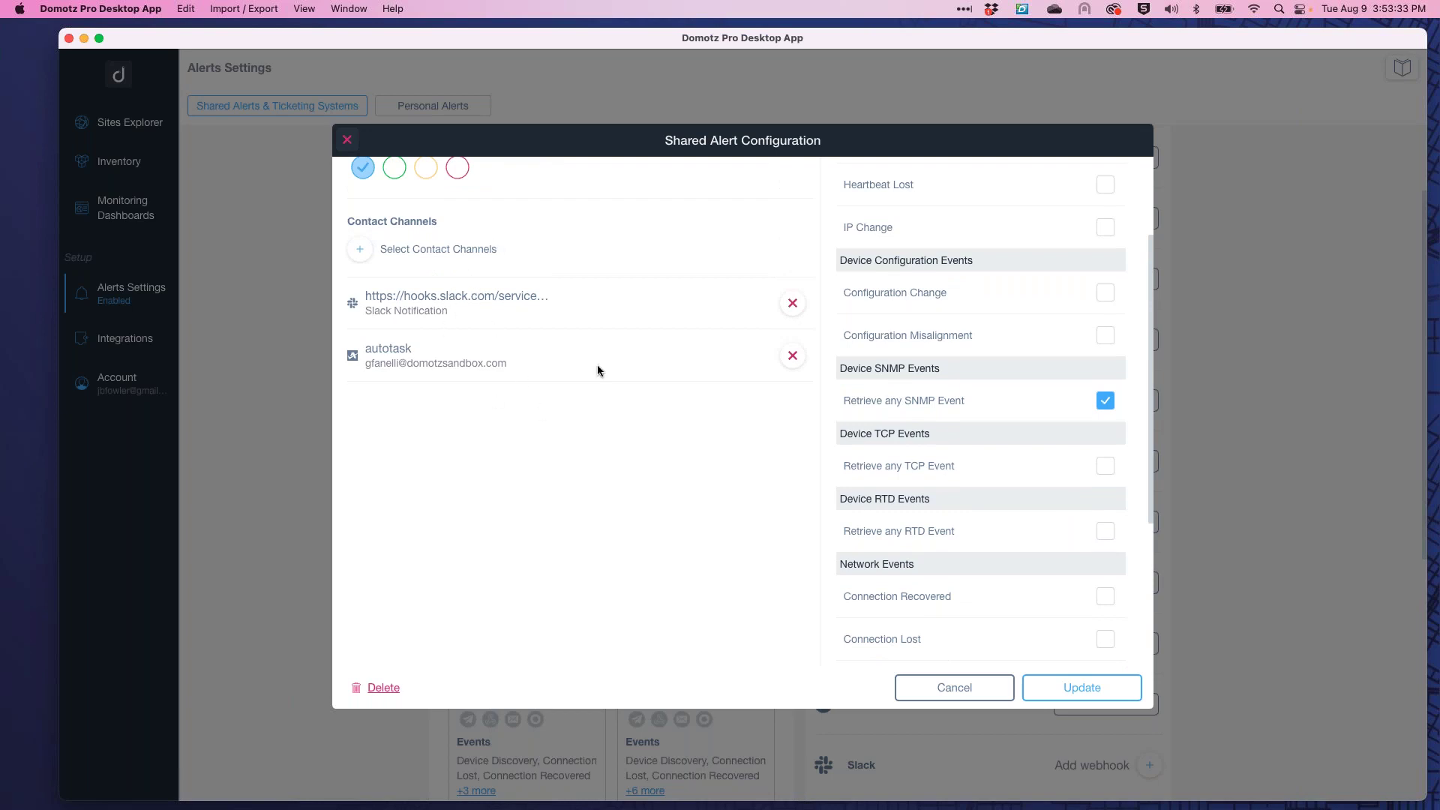
scroll(991, 550, "down", 1)
scroll(991, 549, "up", 3)
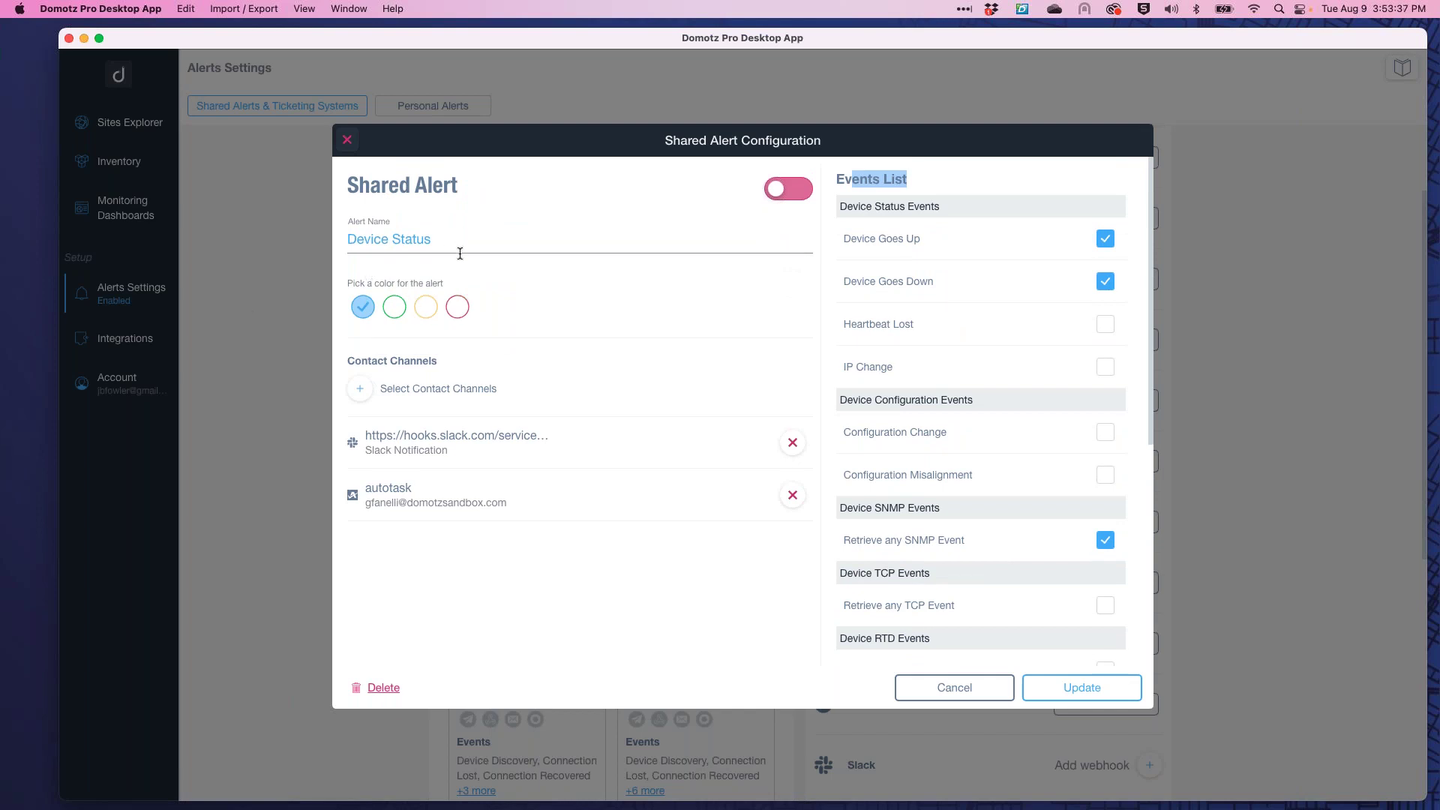
left_click(1082, 689)
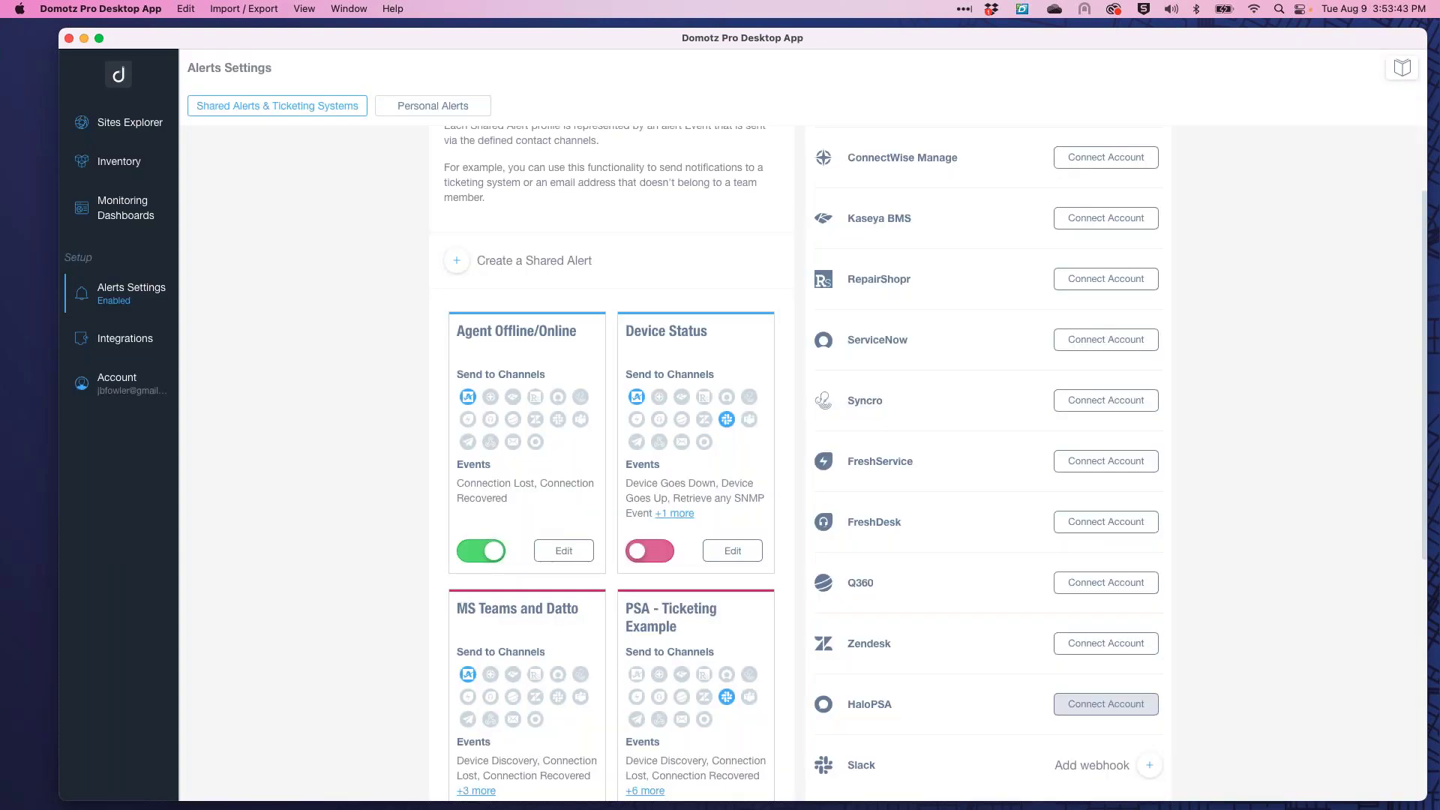
Open the account's personal alert settings and go to the portal's service settings for the Daily Alerts Digest.
scroll(1088, 675, "down", 10)
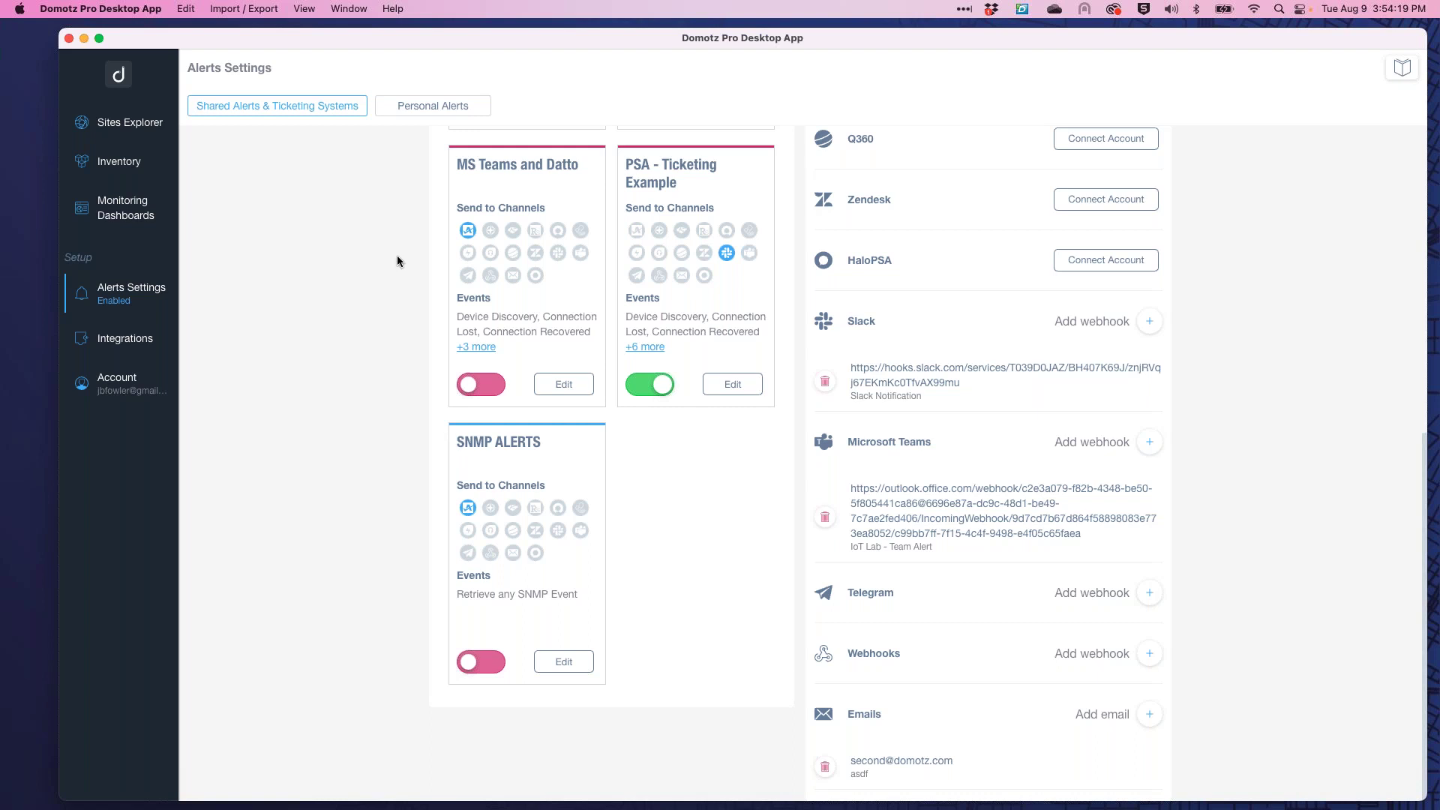
scroll(333, 298, "up", 10)
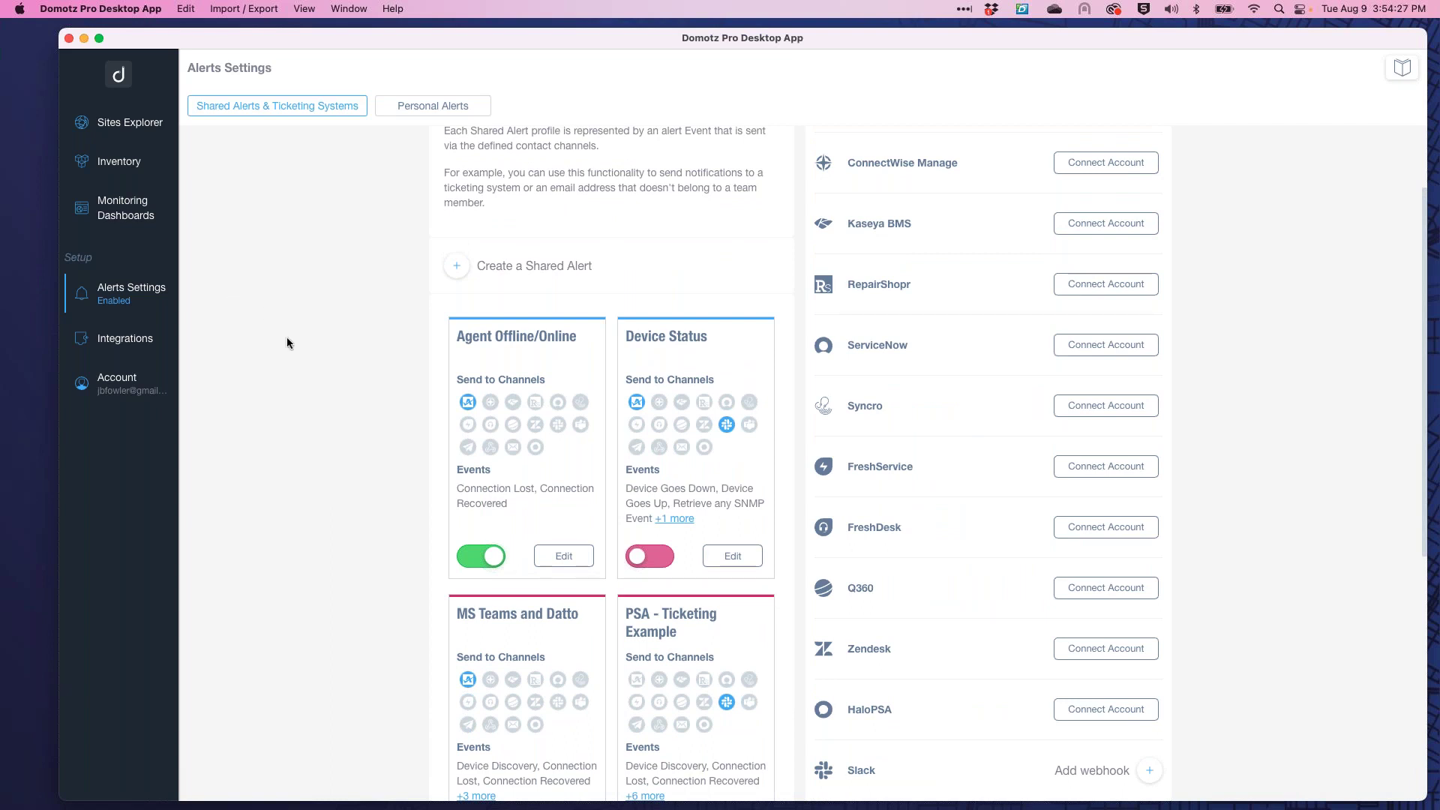
left_click(132, 300)
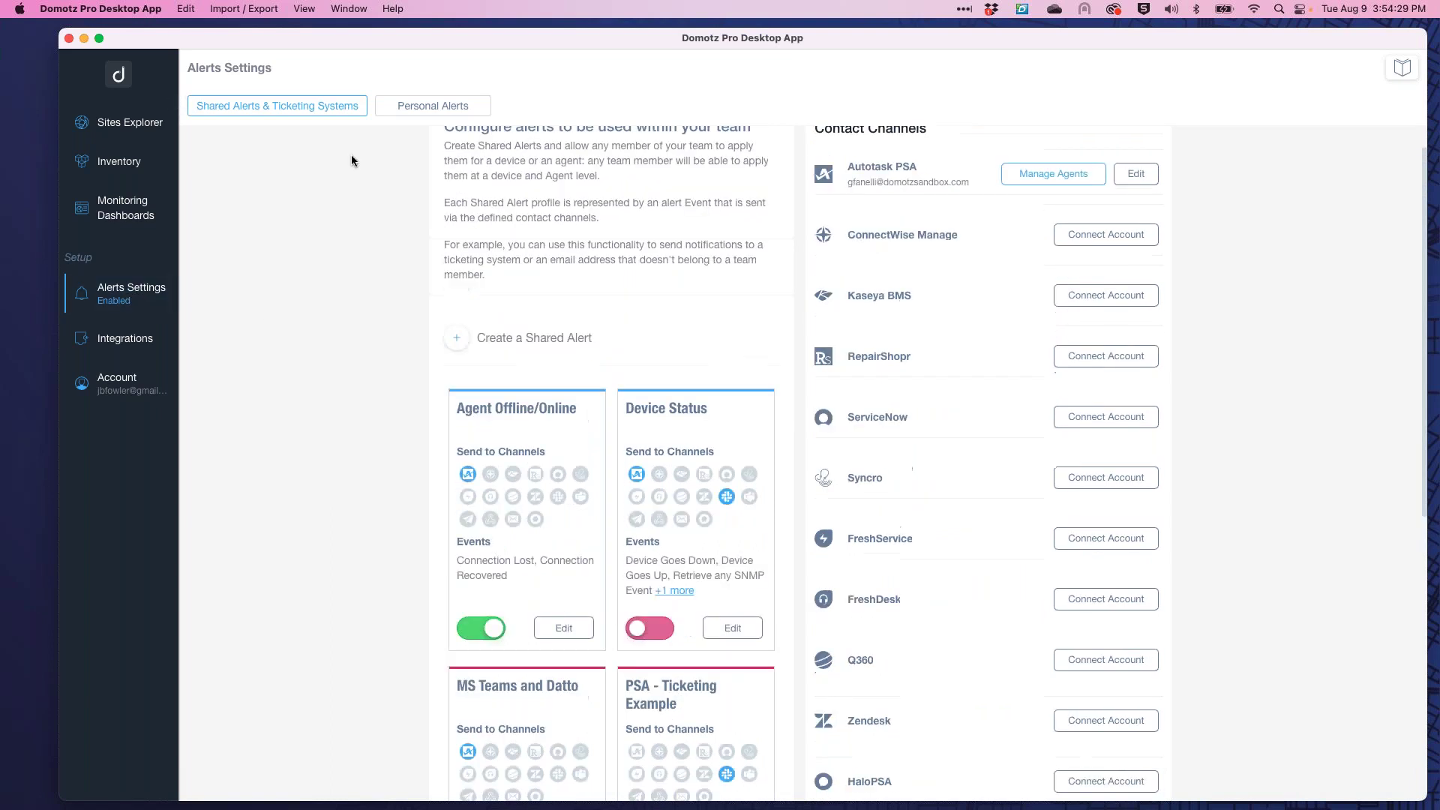
left_click(459, 109)
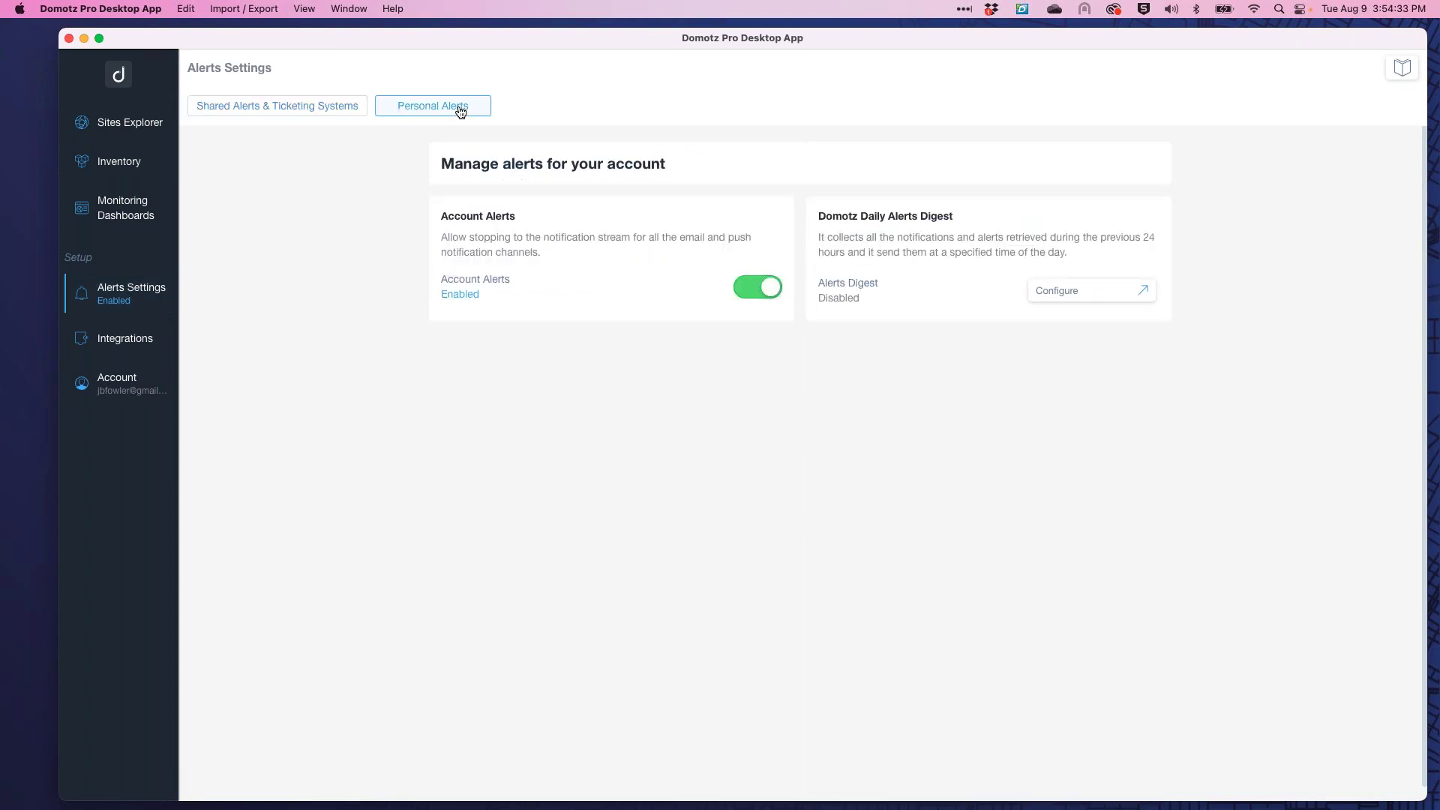
left_click(1090, 298)
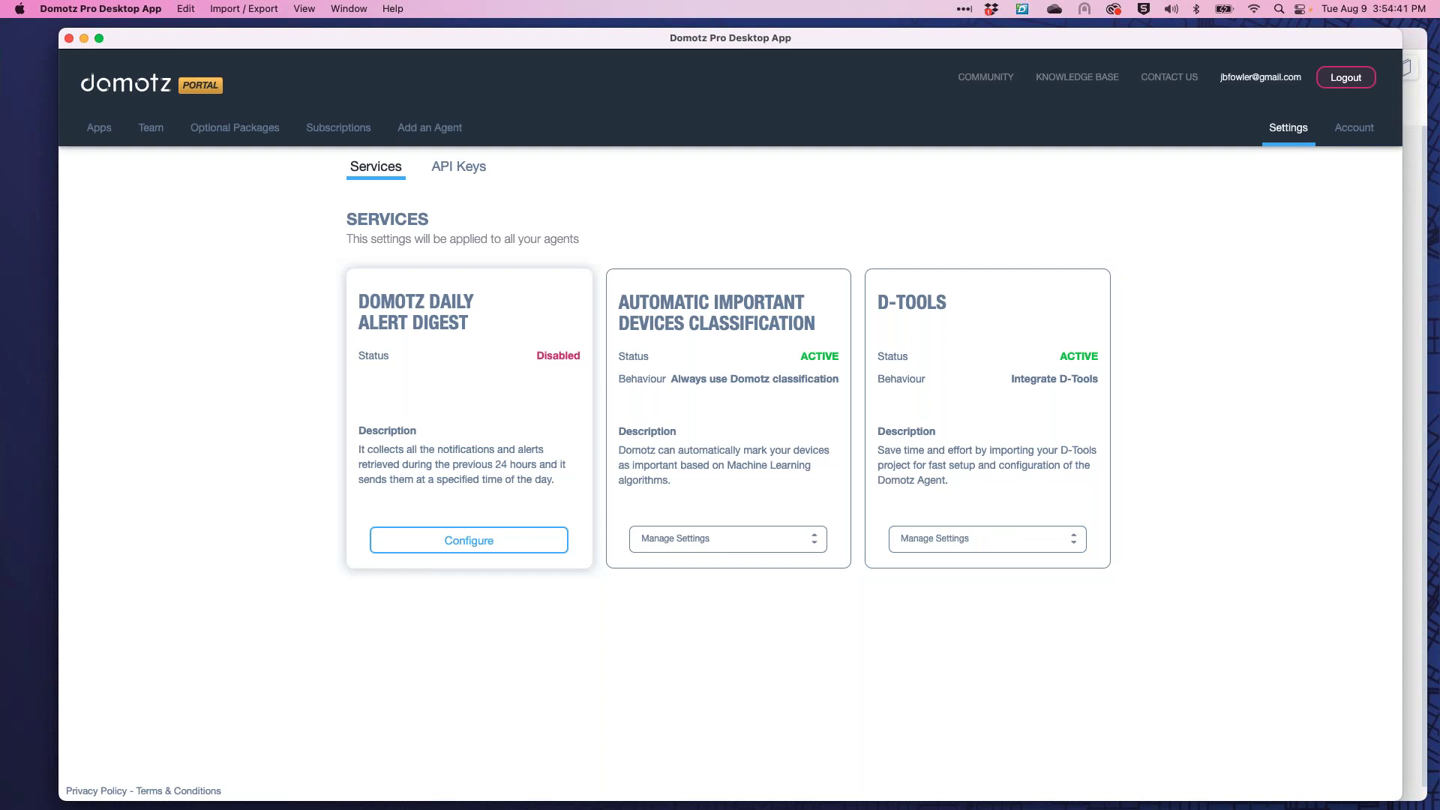
Try the Daily Alert Digest's One Time per Day and Time Window behaviours, starting the window at 8:30 PM, and cancel the configuration.
left_click(489, 544)
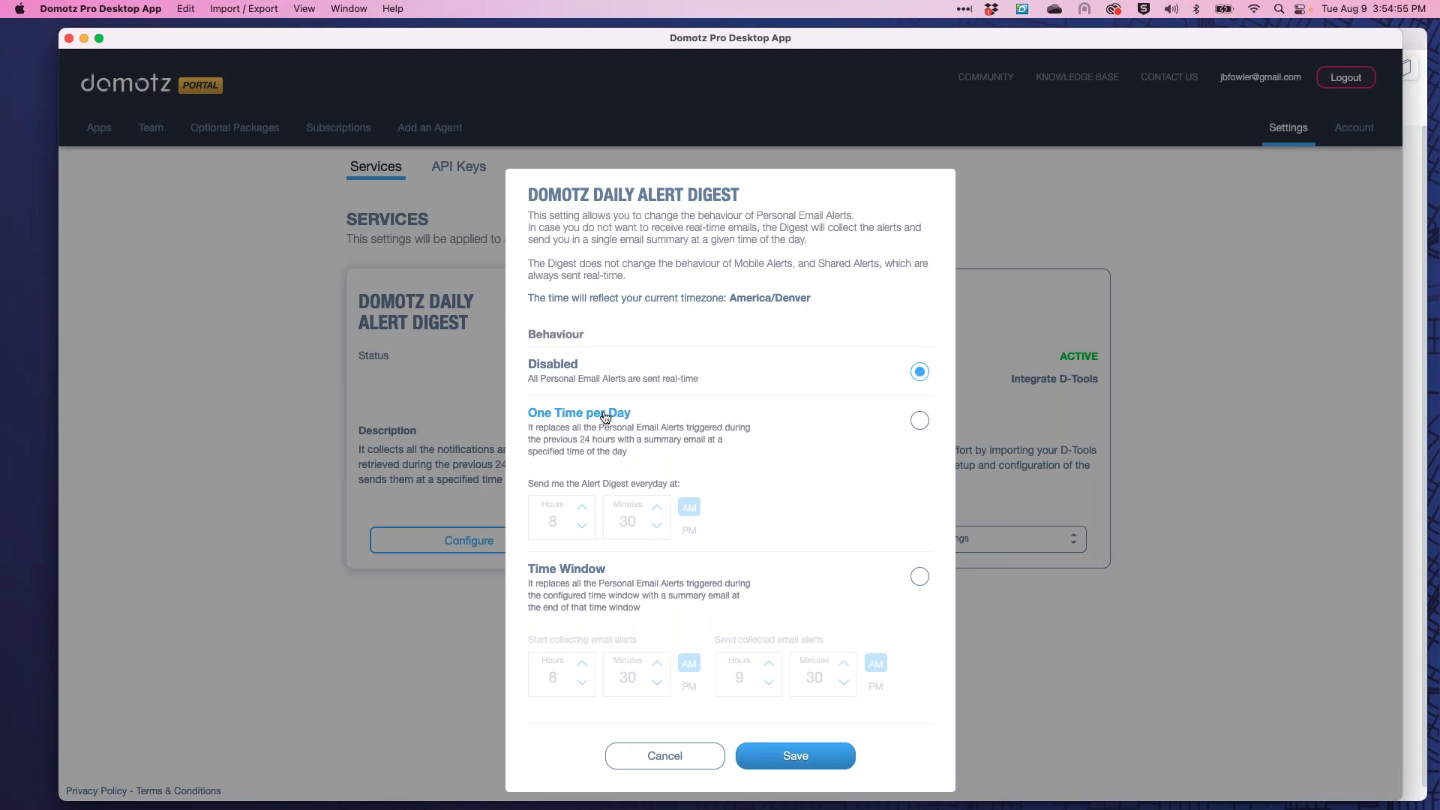
left_click(919, 421)
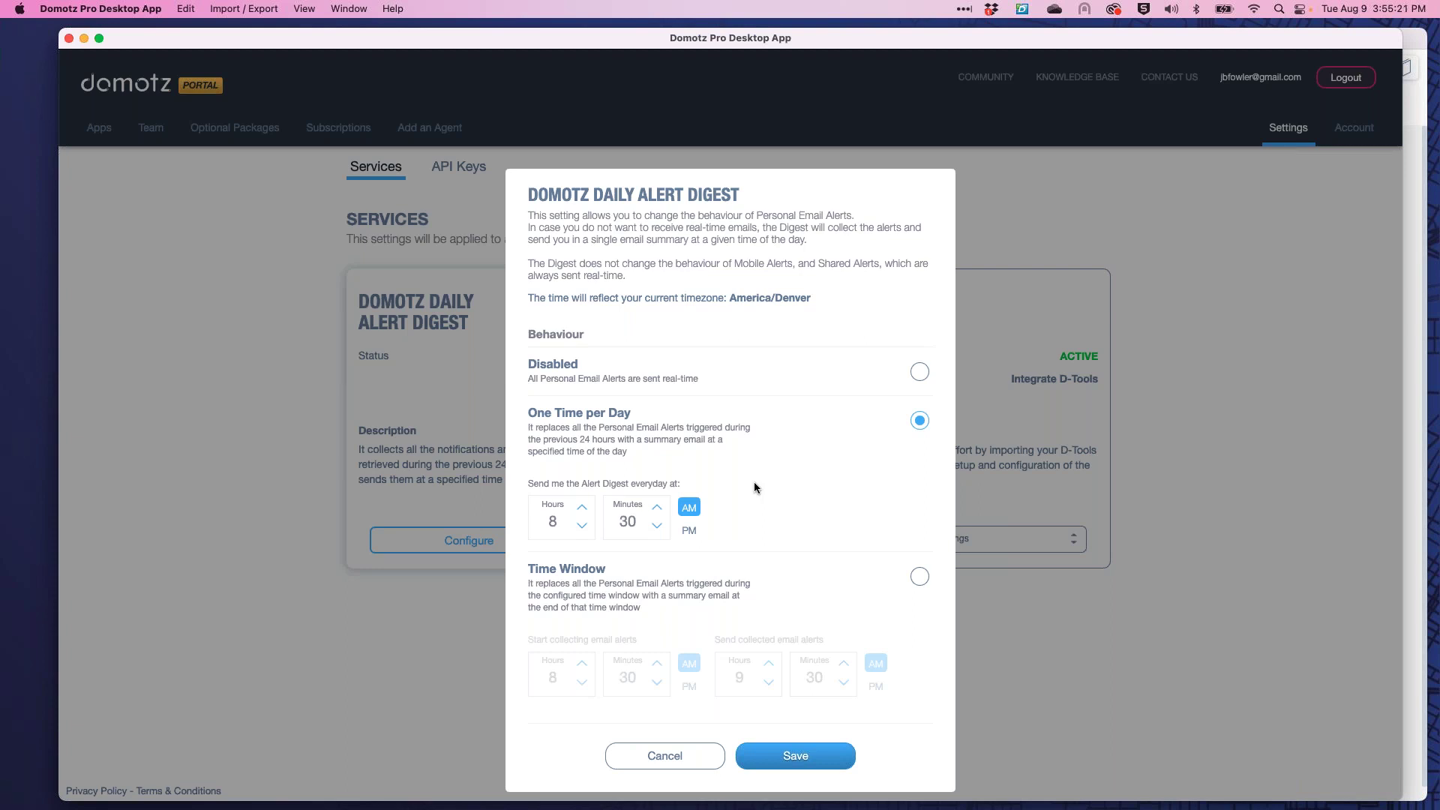
scroll(754, 486, "down", 3)
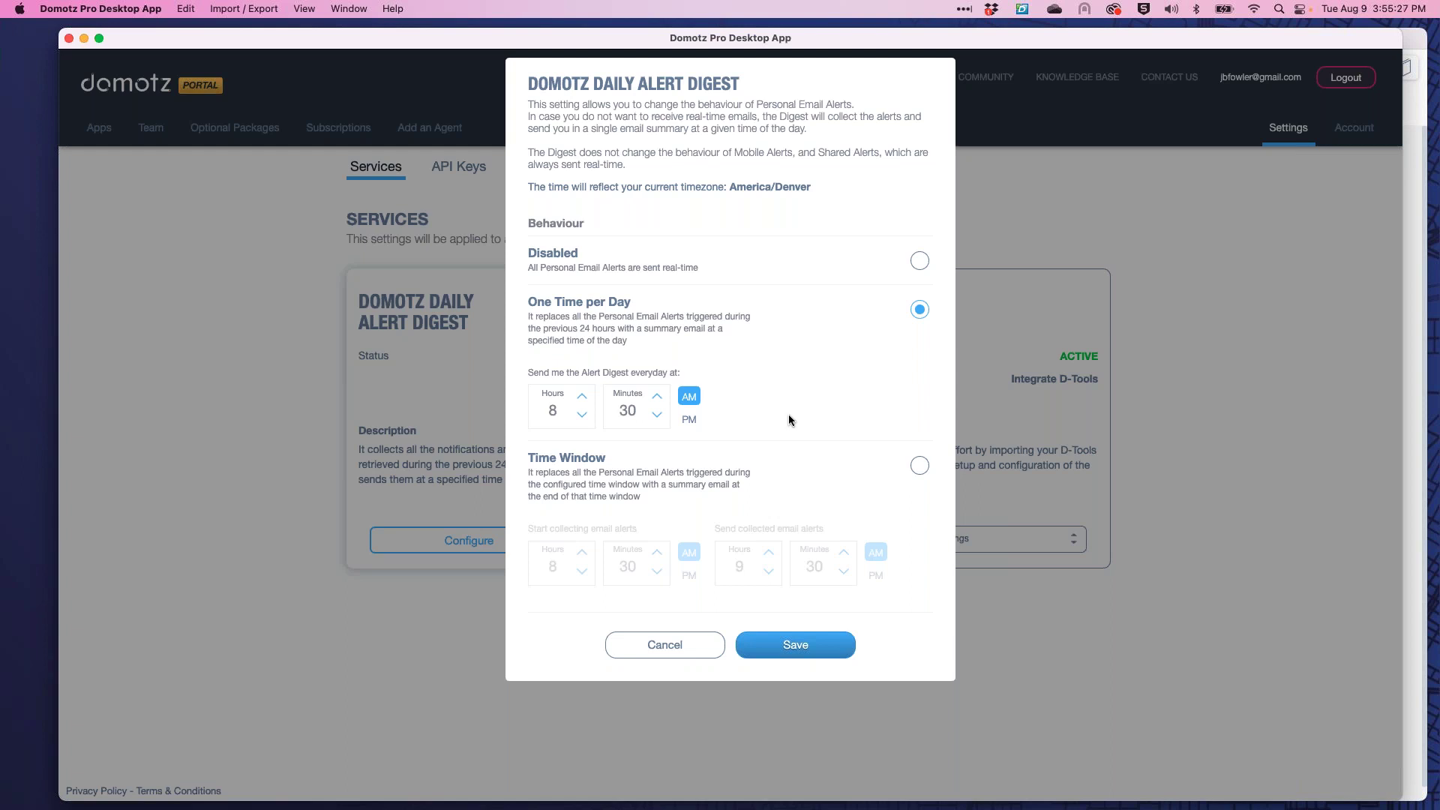
left_click(919, 466)
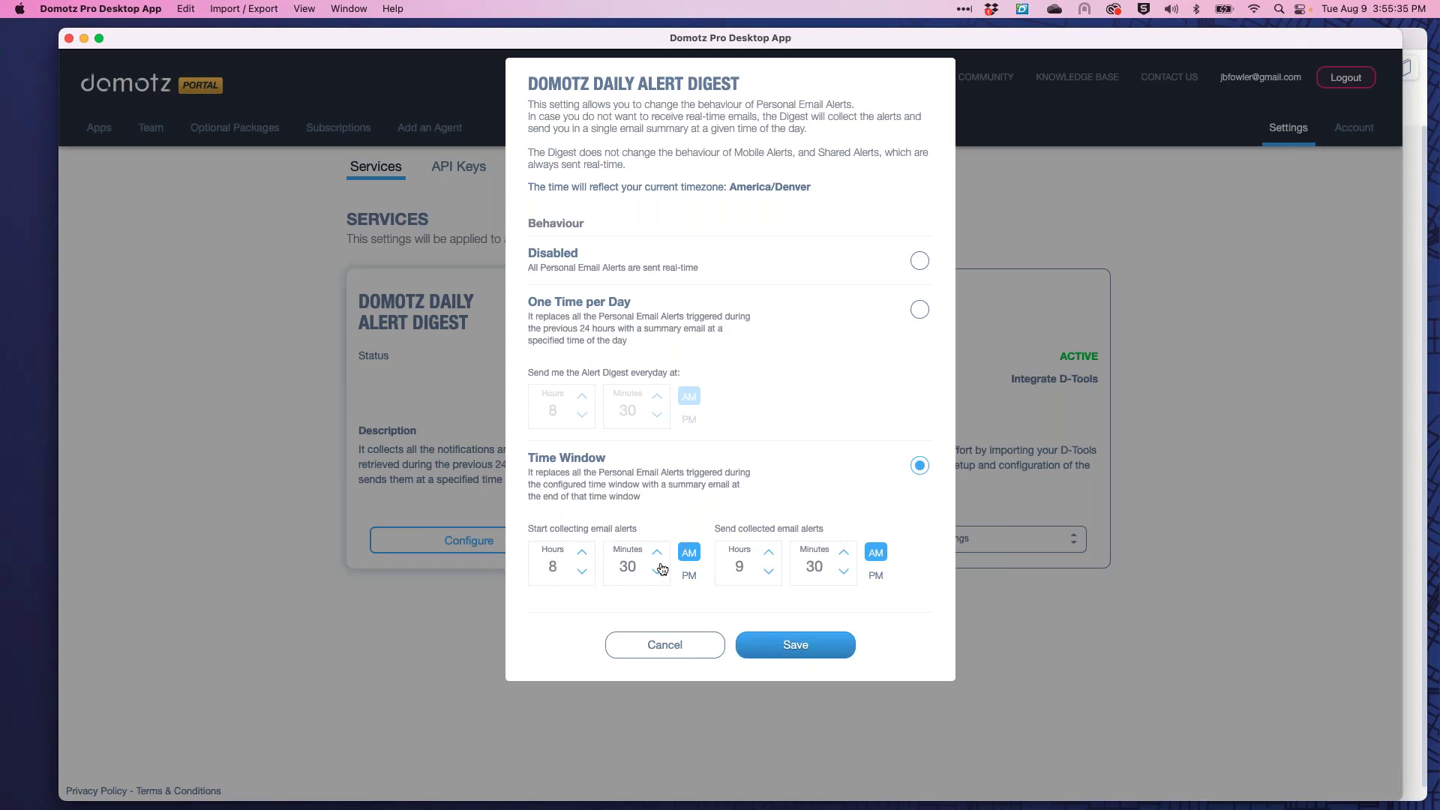
left_click(690, 575)
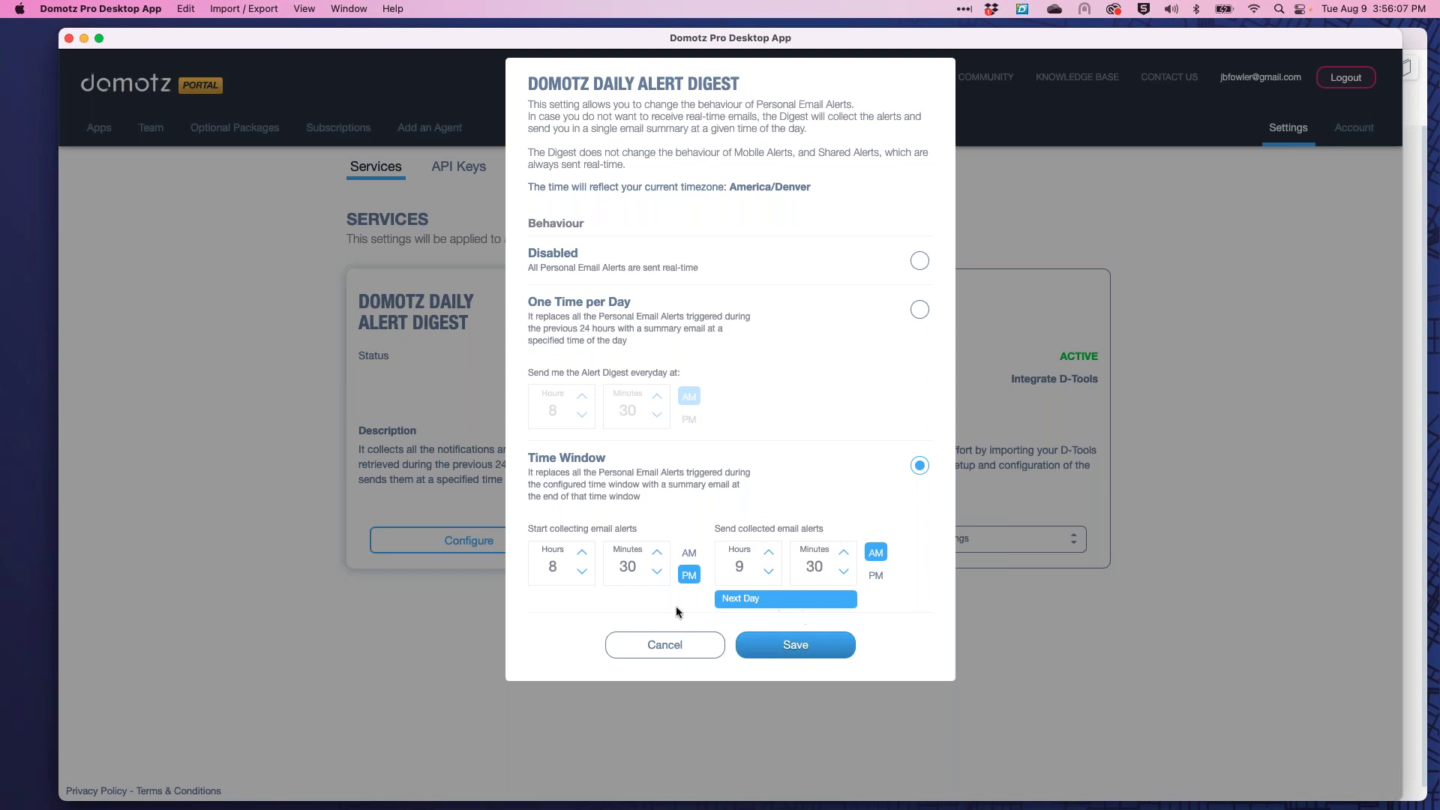
left_click(670, 648)
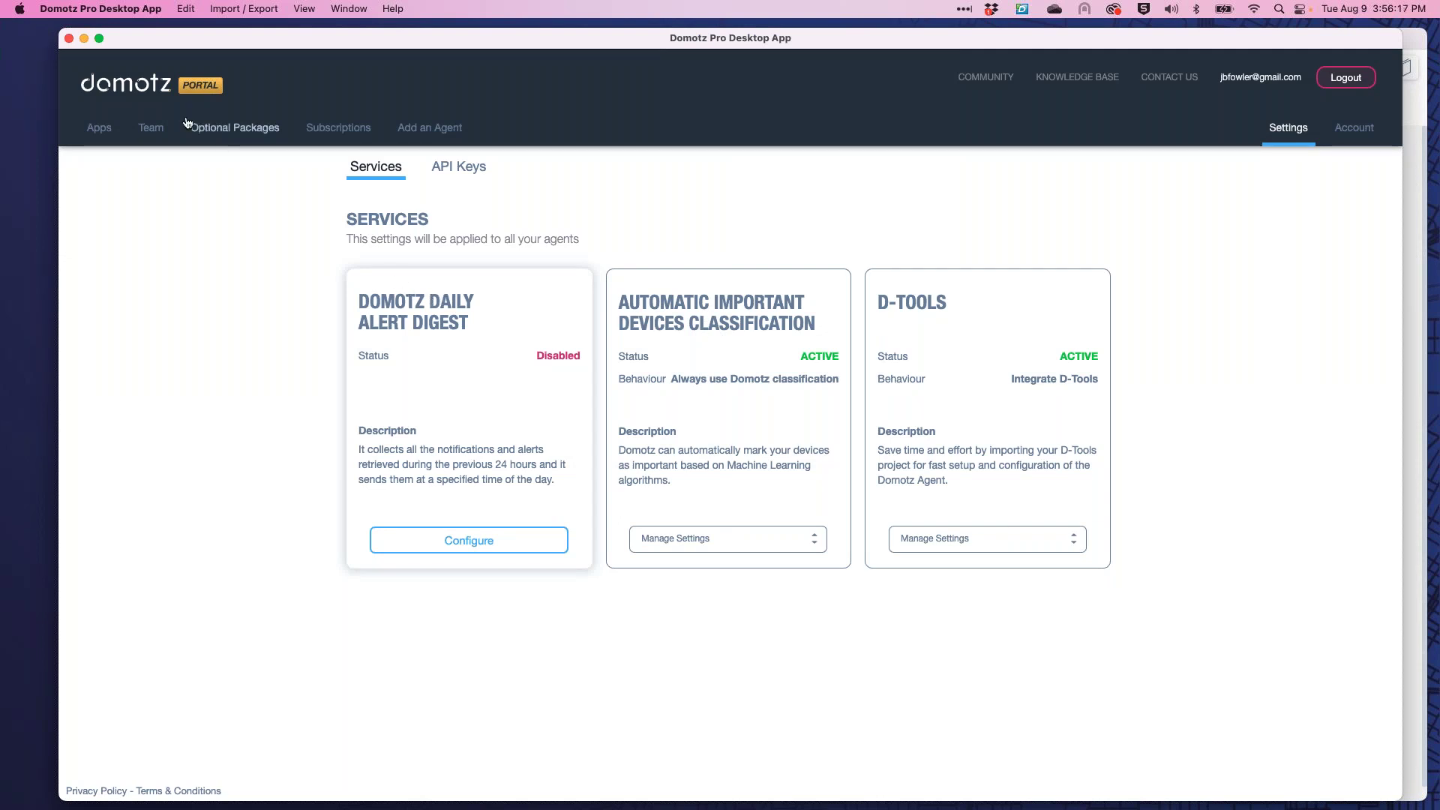
Close the portal window, return to the Sites Explorer and open the IoT Lab agent's alert settings.
left_click(69, 38)
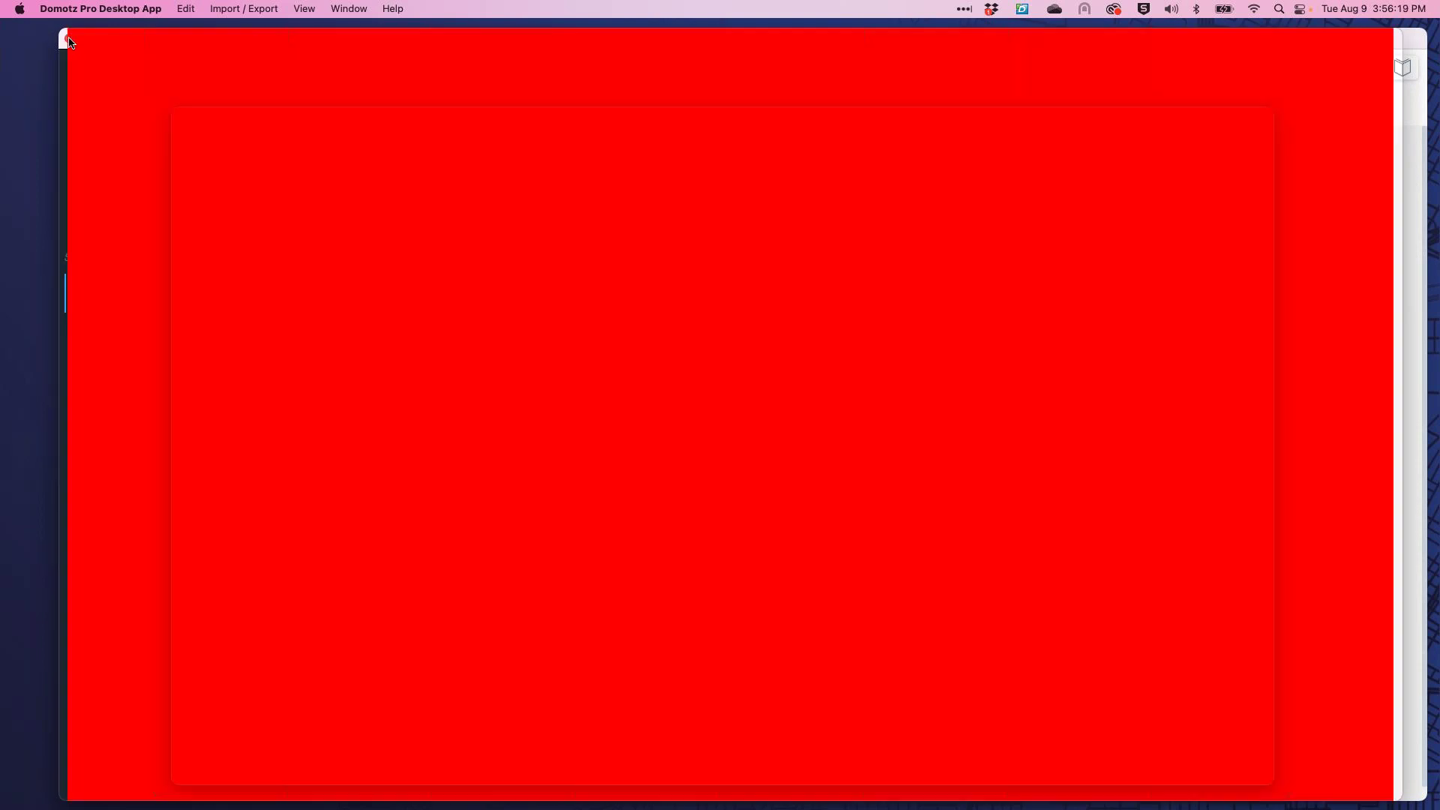
left_click(129, 124)
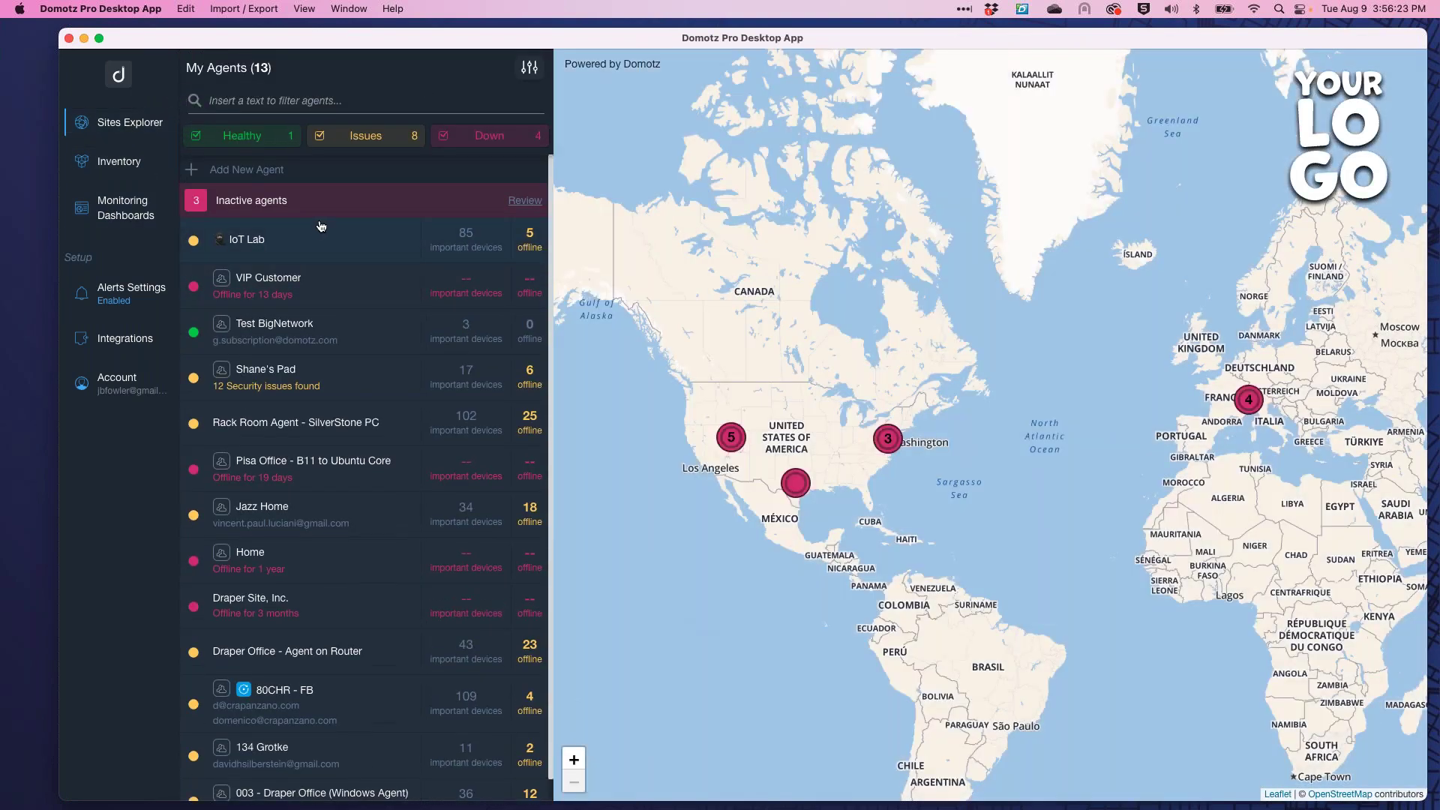
left_click(322, 232)
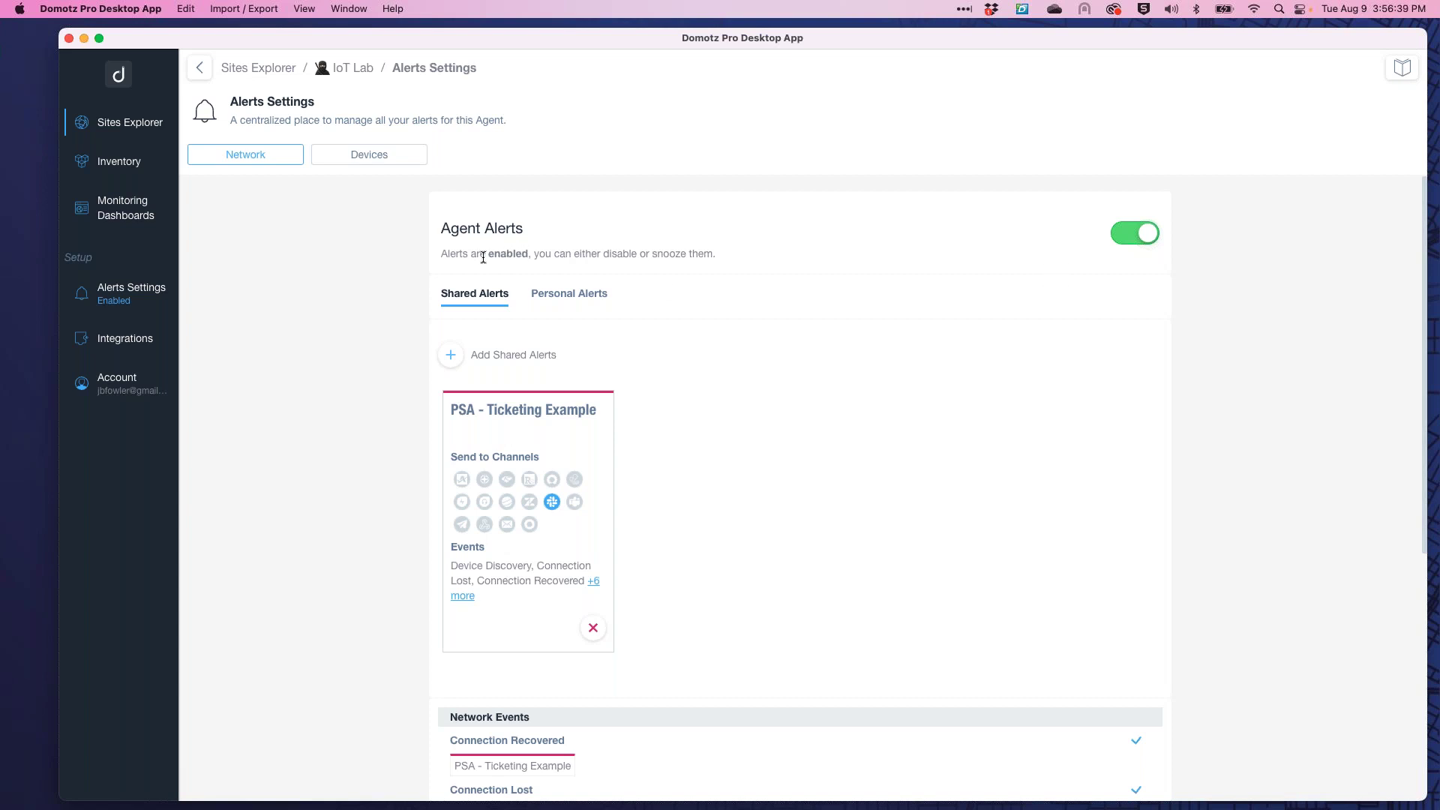
Start turning off the IoT Lab agent's alerts, examine the disable and snooze options, and cancel the snooze.
left_click_drag(480, 253, 592, 253)
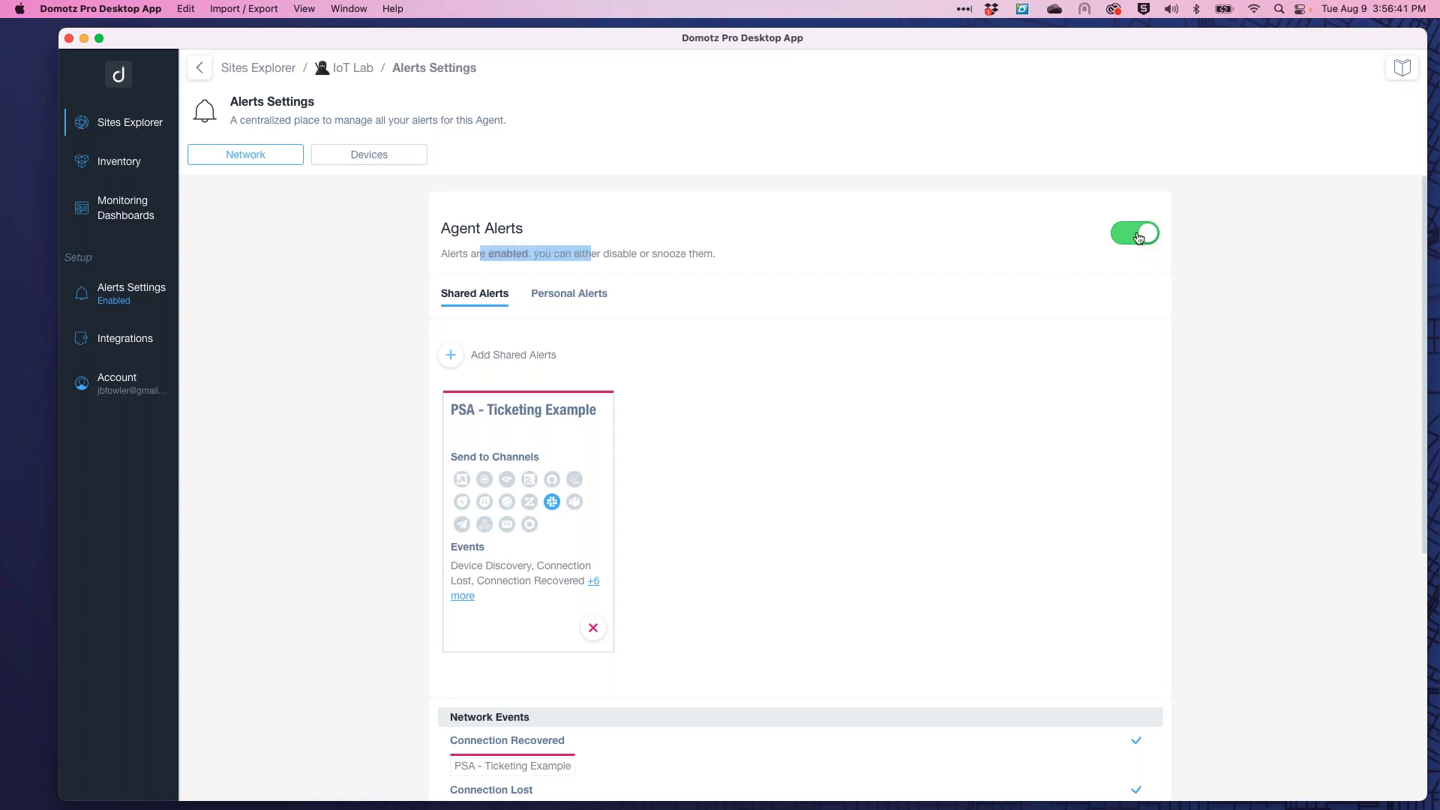
left_click(1054, 242)
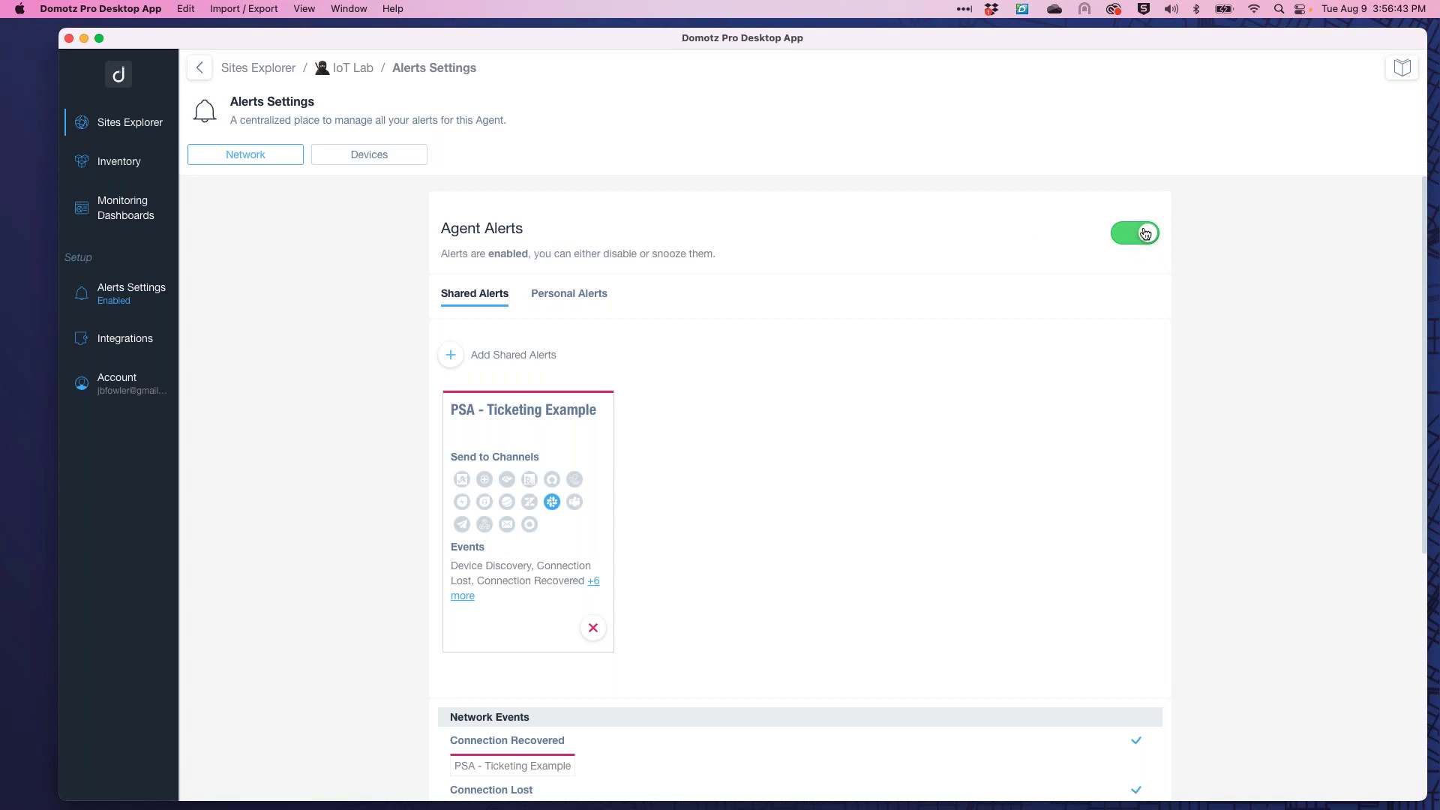
left_click(1146, 234)
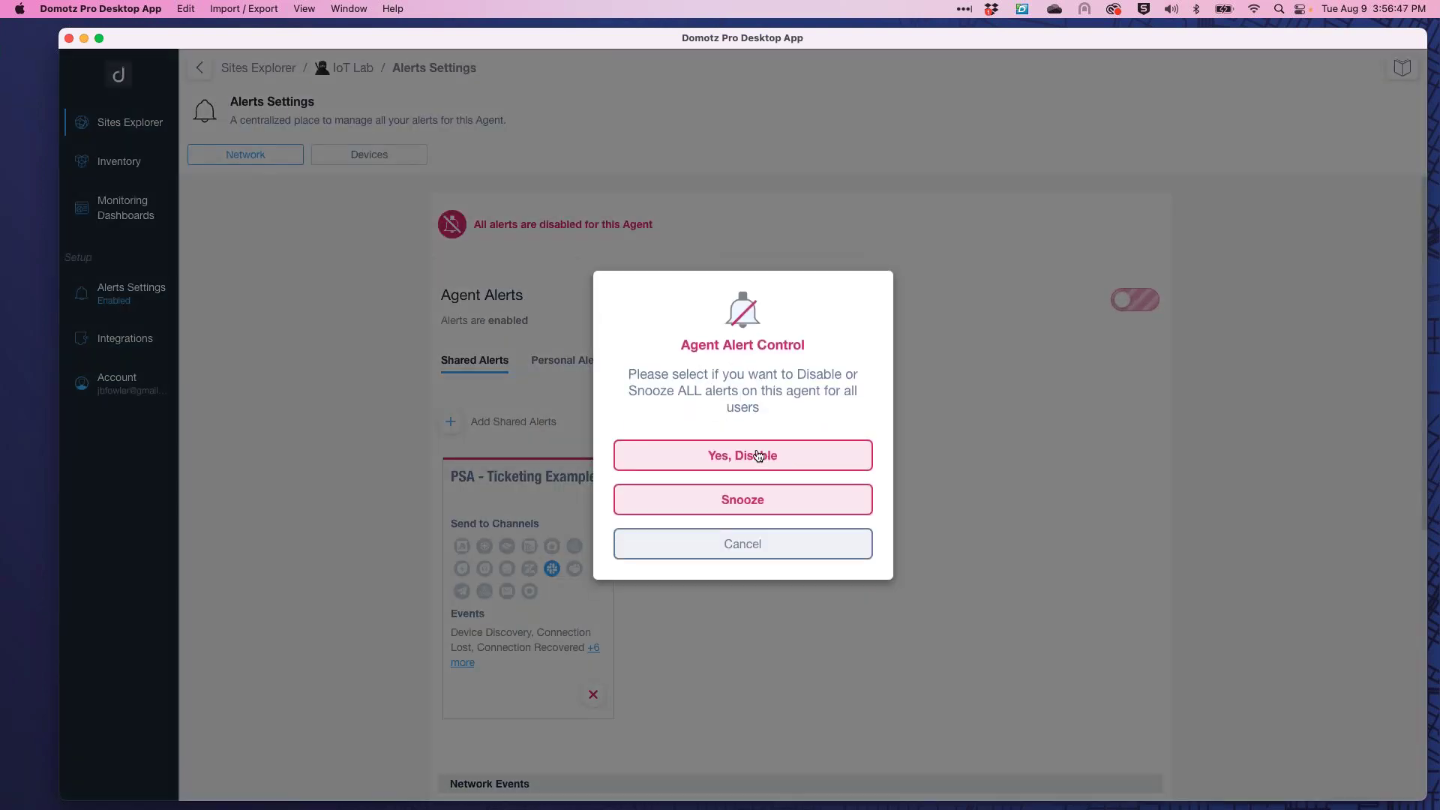
left_click(756, 500)
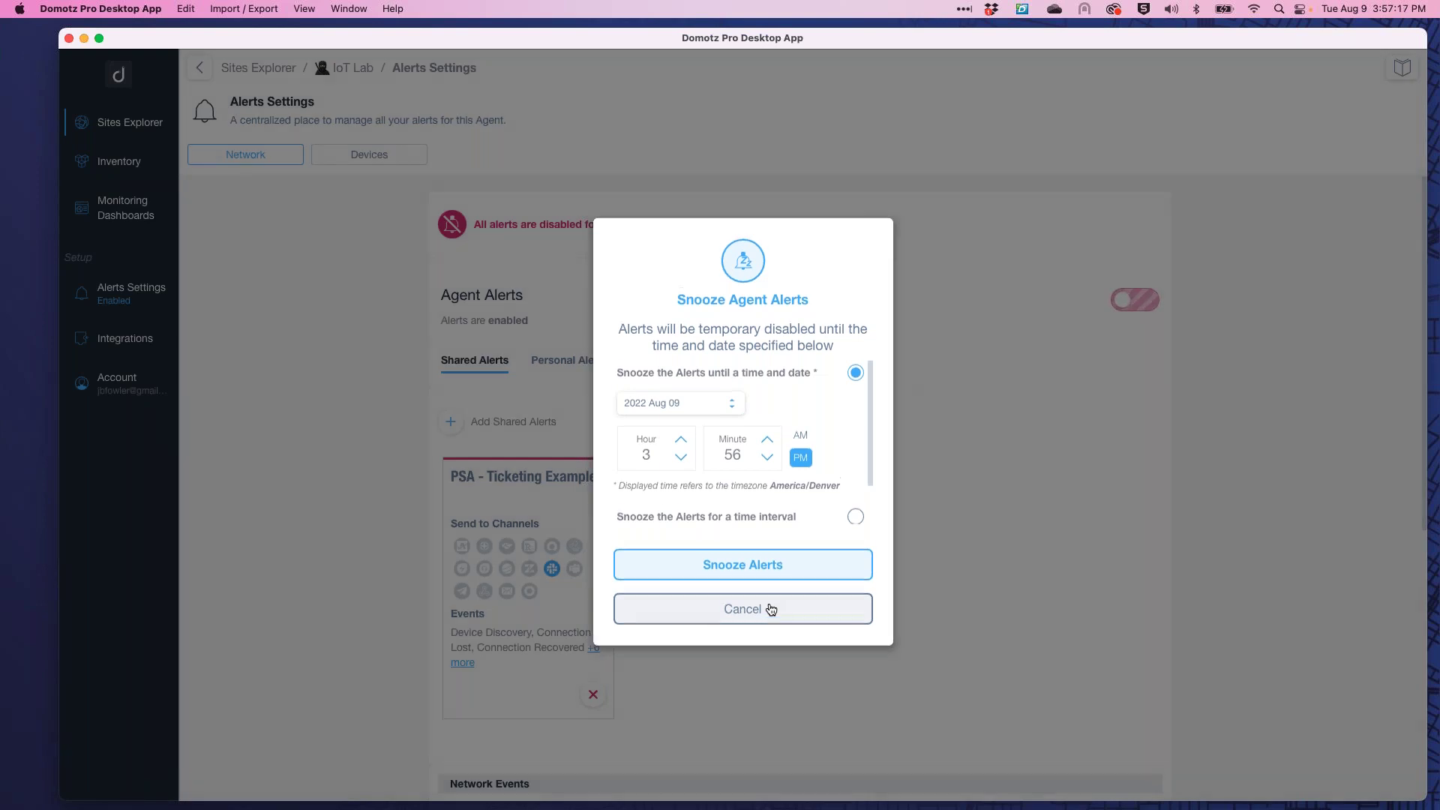
left_click(770, 606)
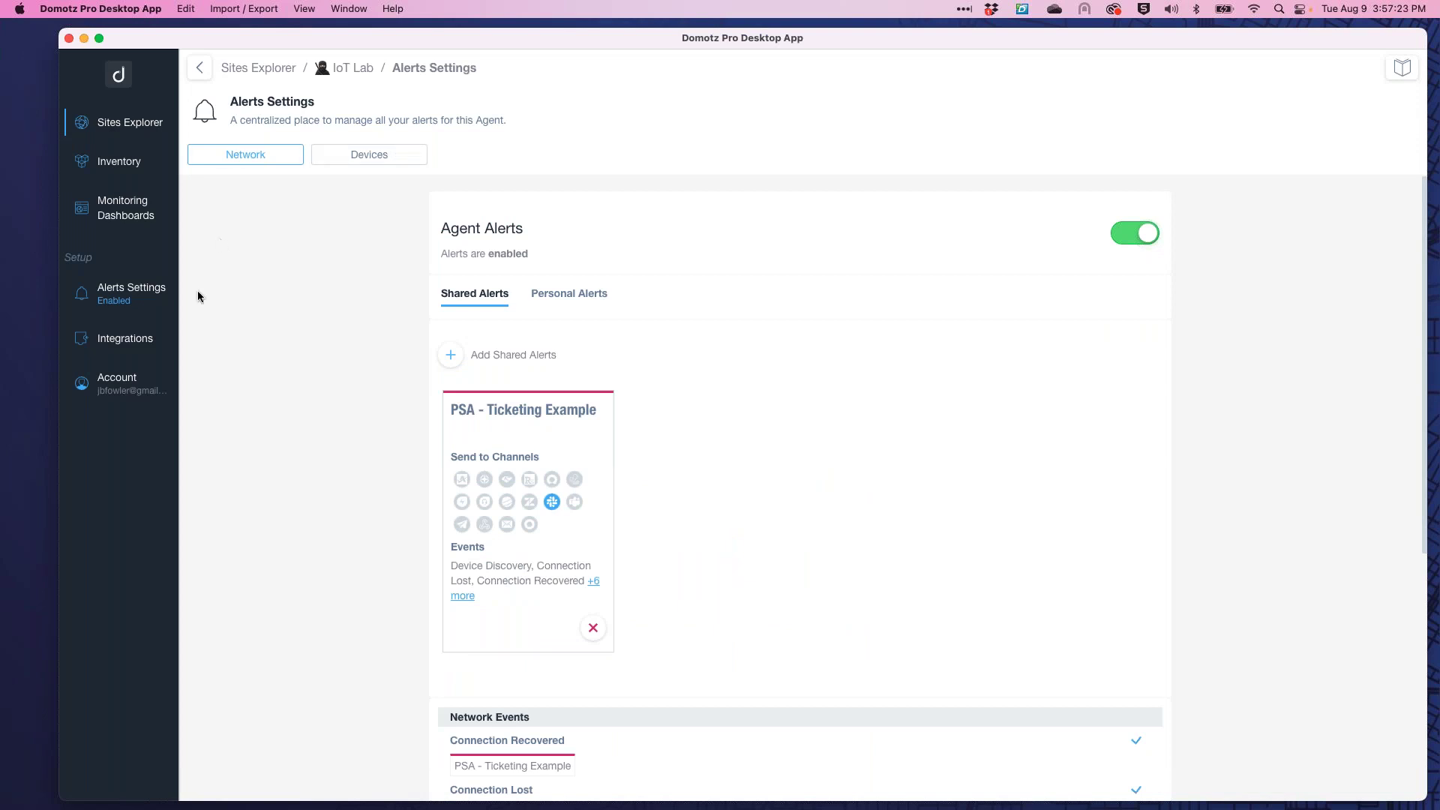
View the IoT Lab agent's overview from the Sites Explorer and return to the agents list.
left_click(261, 68)
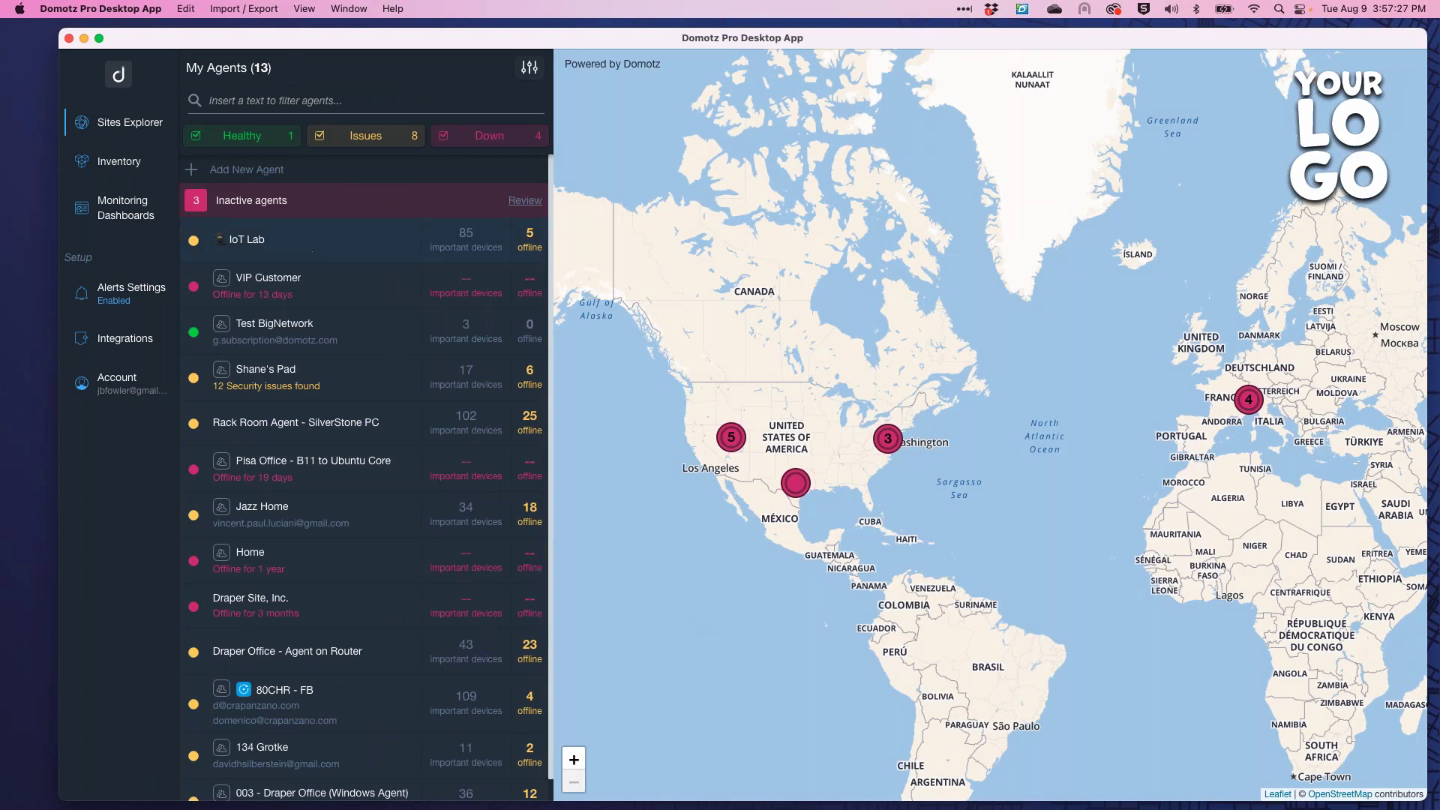
left_click(712, 441)
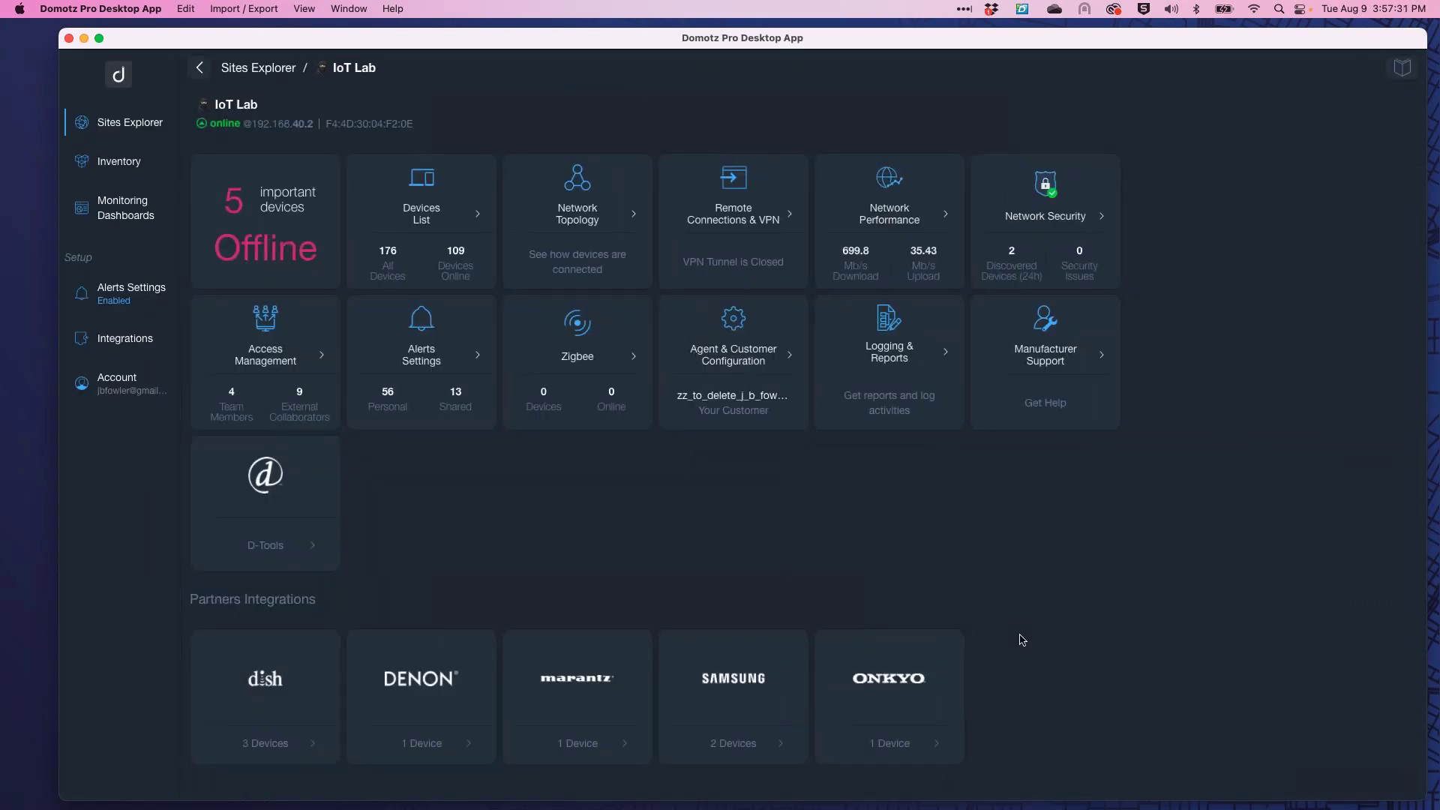
left_click(261, 68)
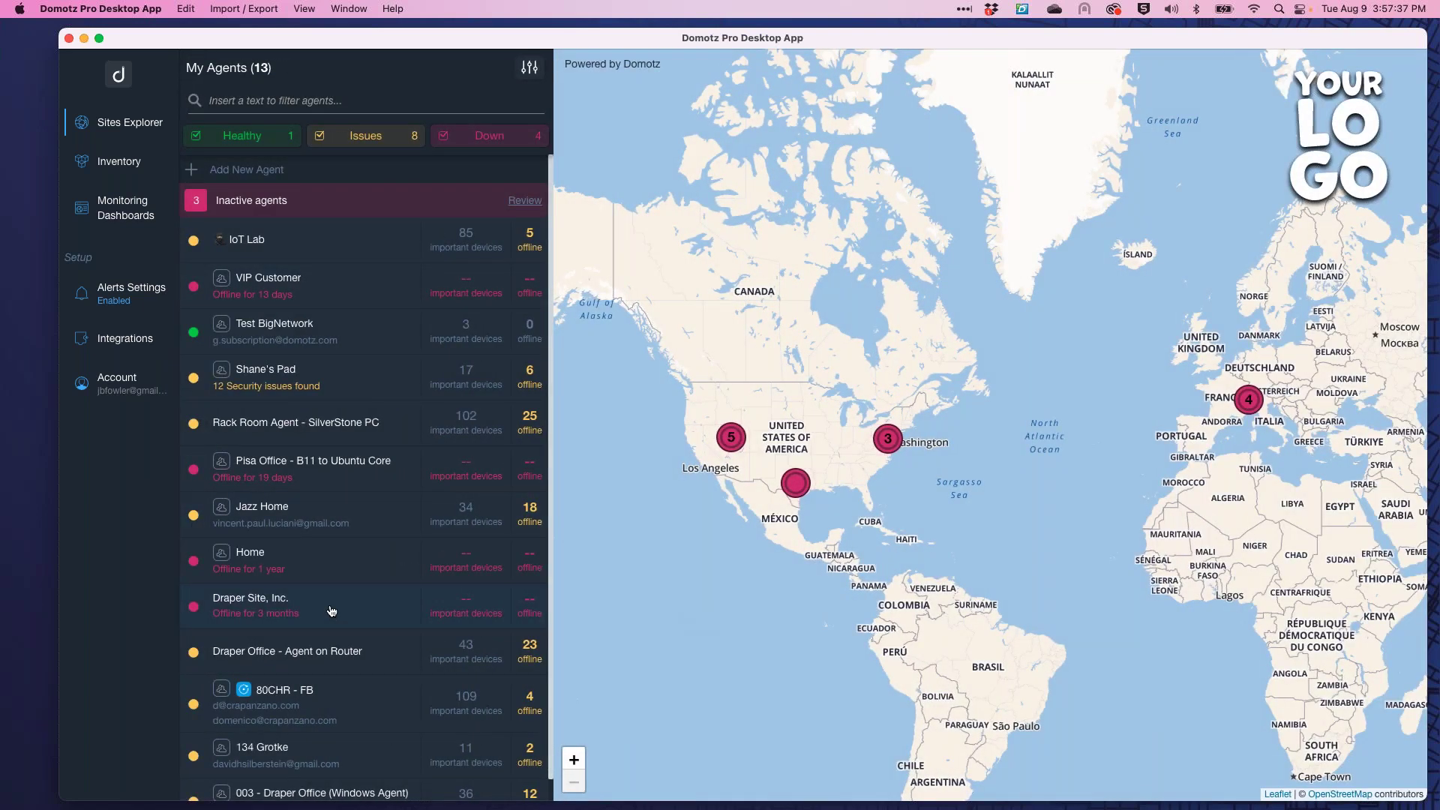
Open the Draper Office - Agent on Router site and look through its devices list.
scroll(327, 666, "down", 1)
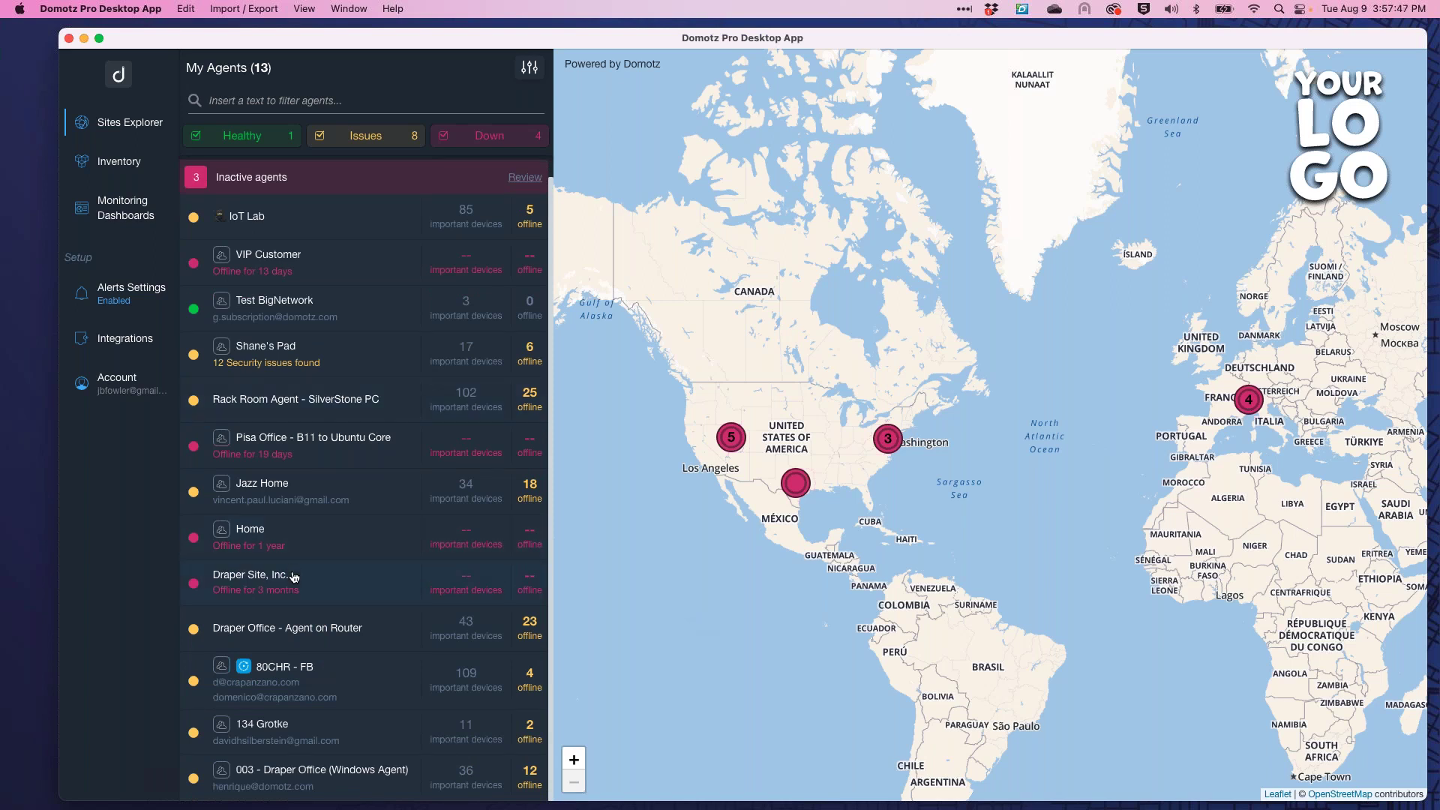
left_click(309, 639)
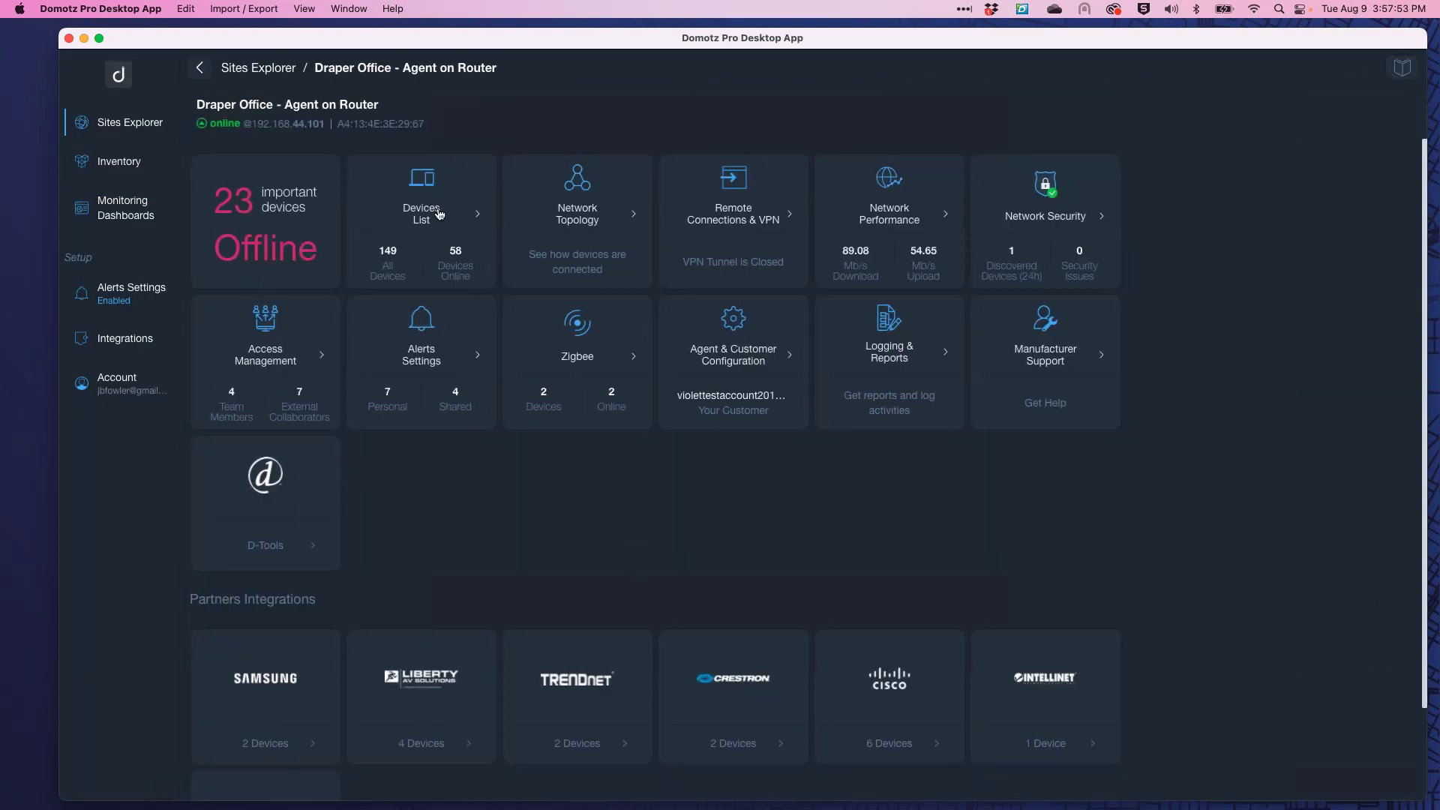
left_click(439, 214)
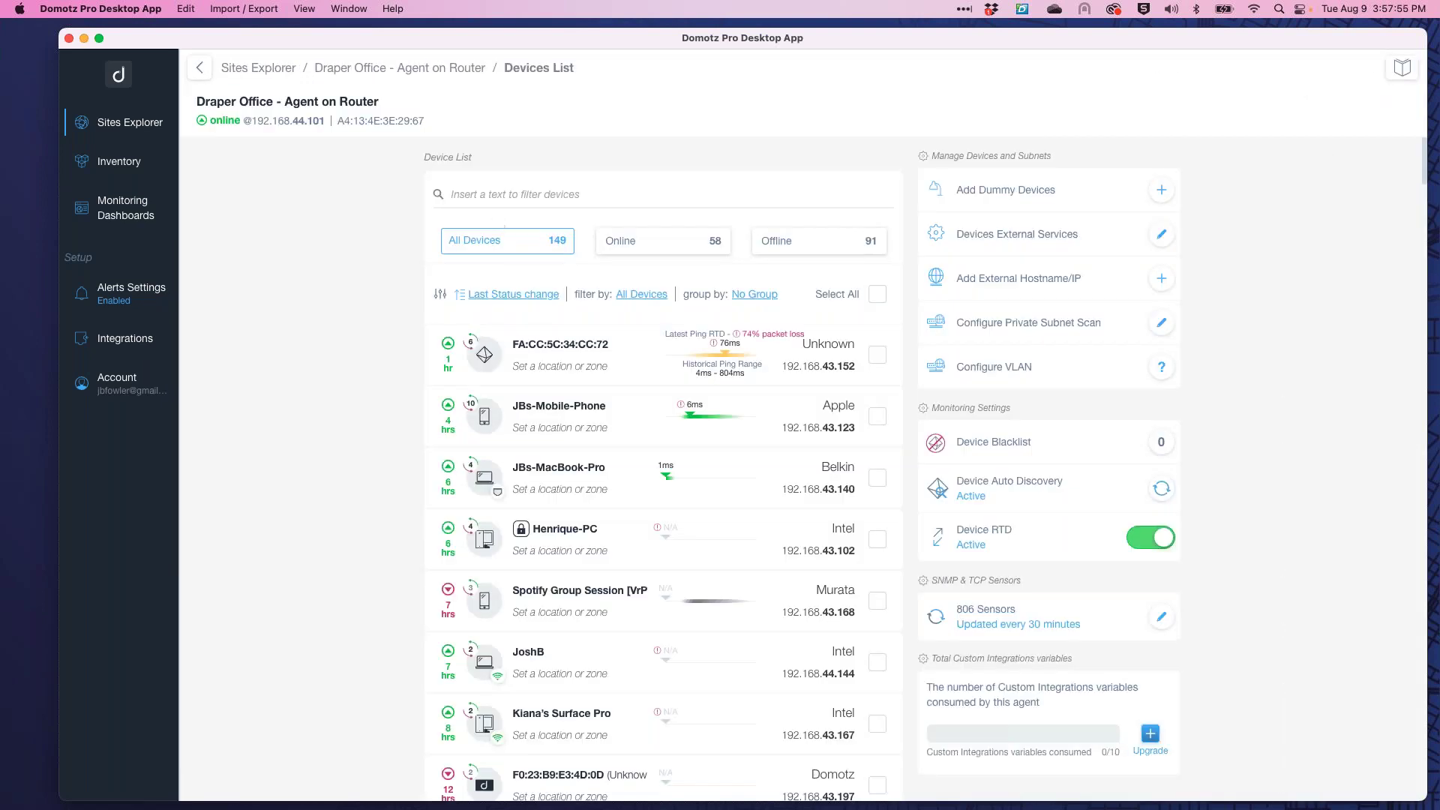
scroll(664, 476, "down", 5)
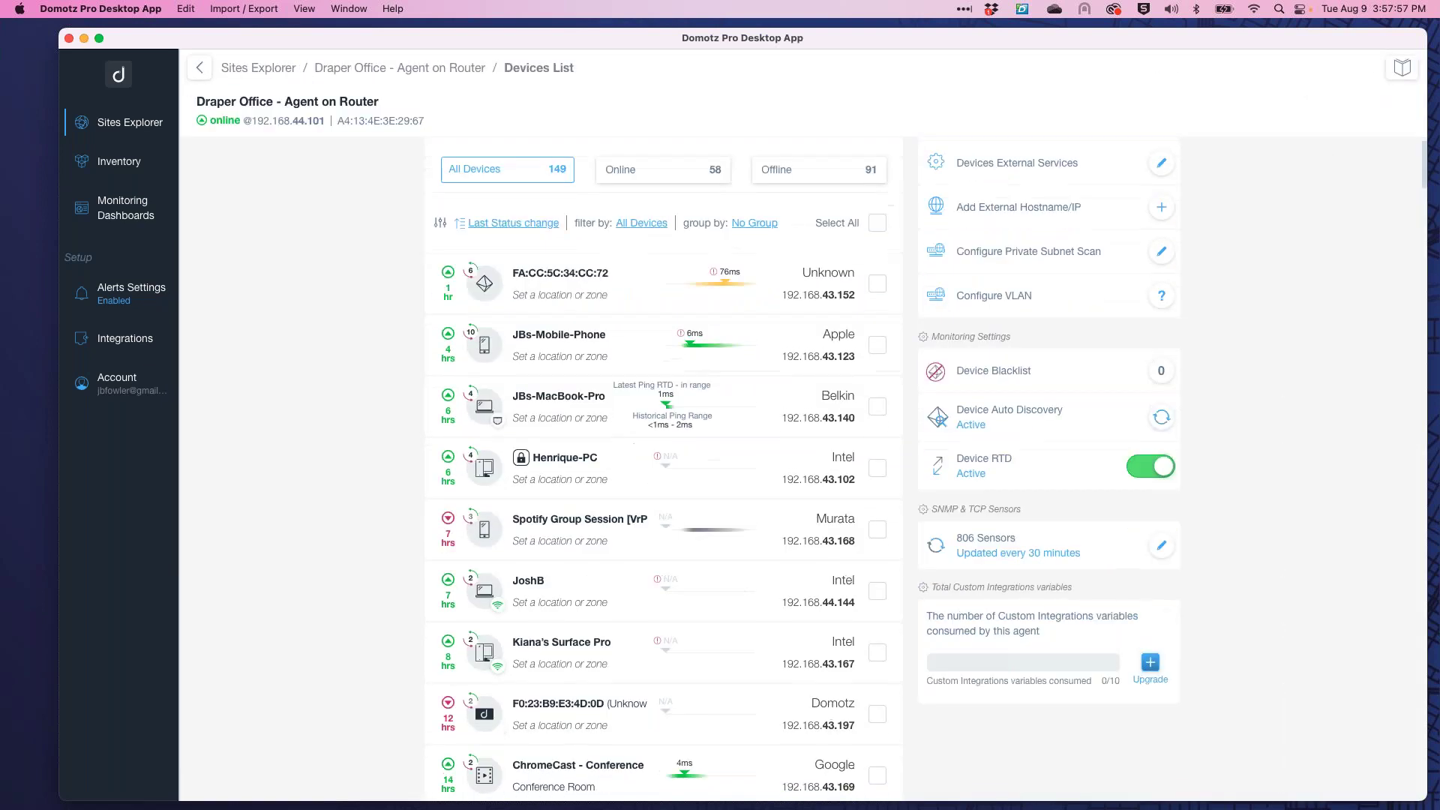
scroll(664, 476, "up", 5)
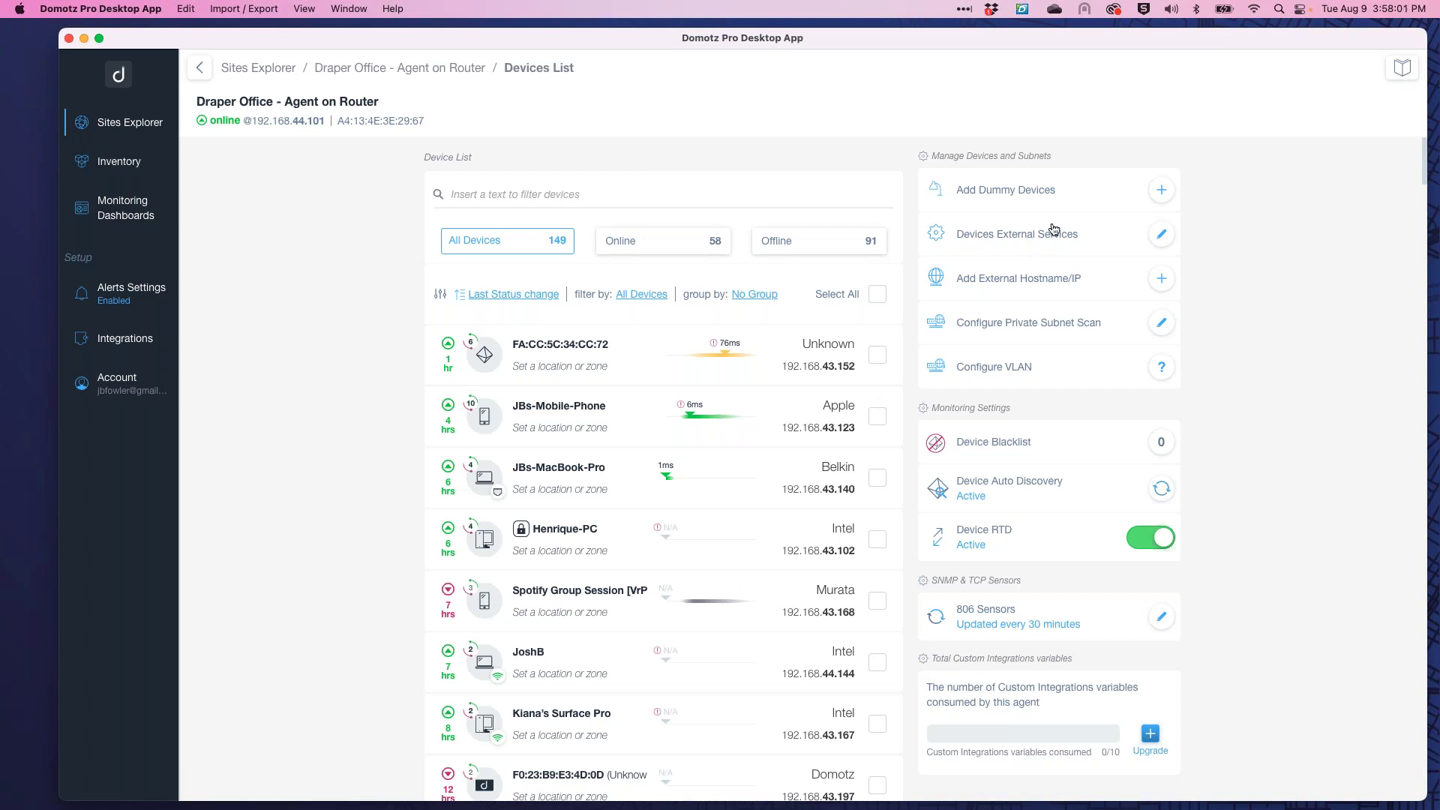
Open the site's Devices External Services, go back to the devices list, and reopen the external services page.
left_click(1161, 234)
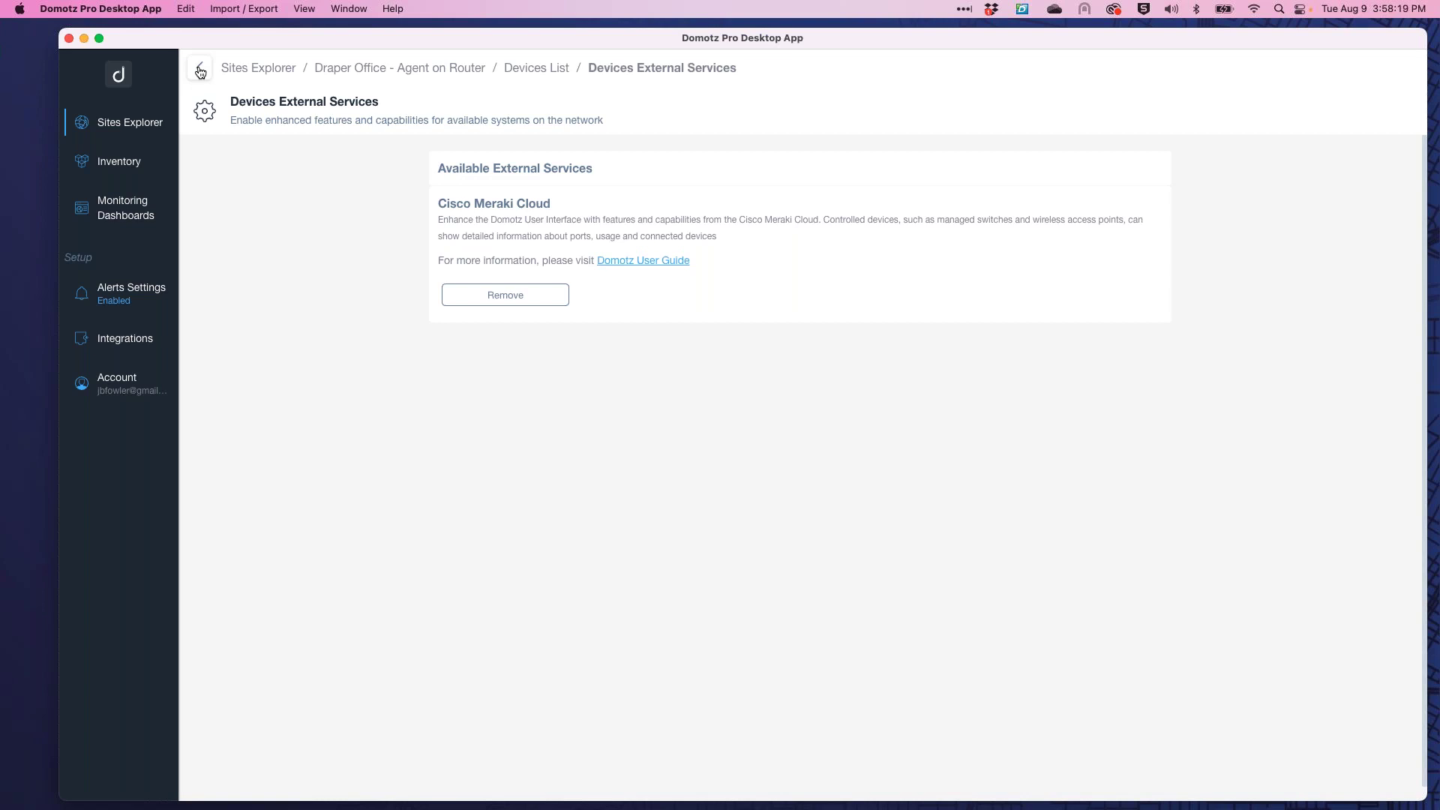
left_click(545, 74)
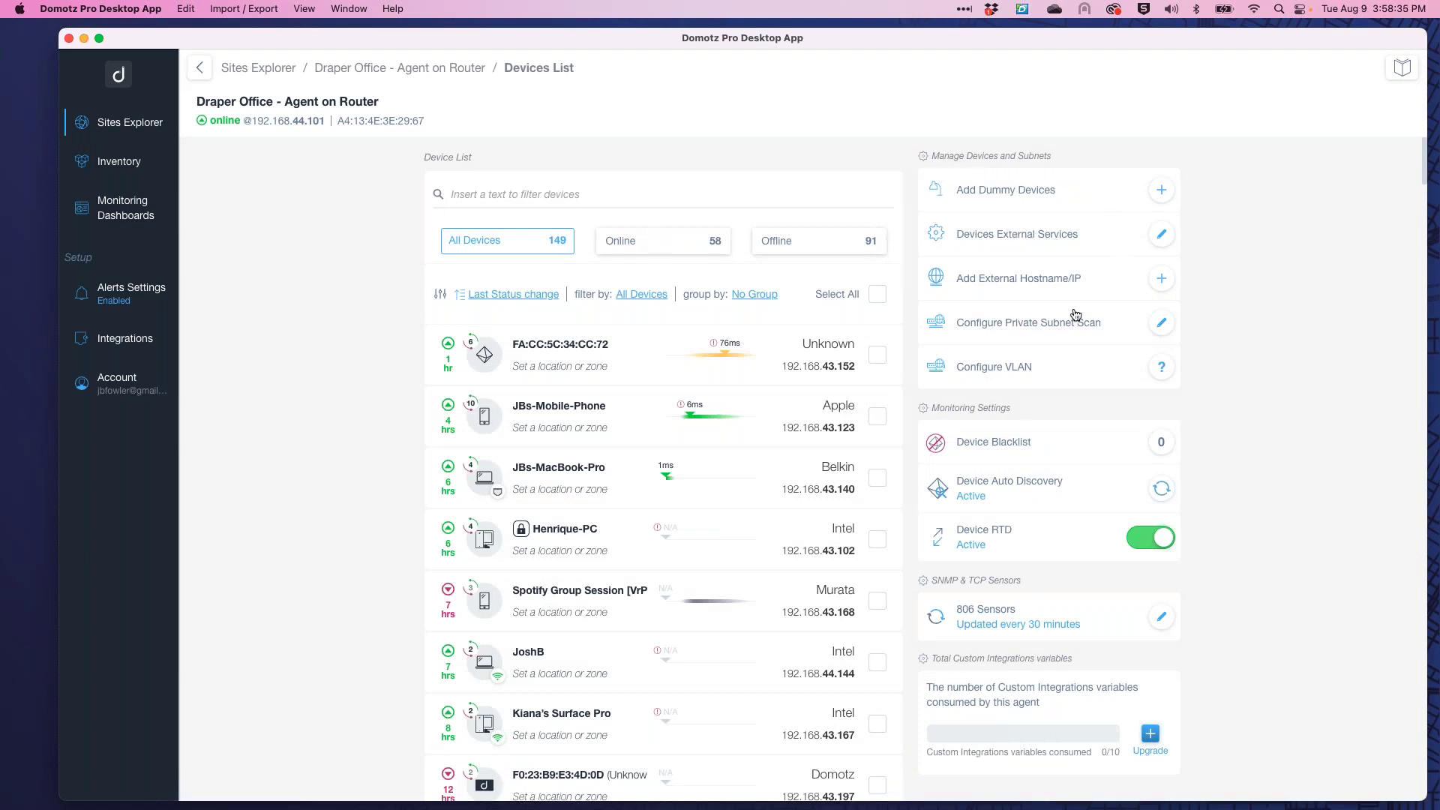
left_click(1161, 238)
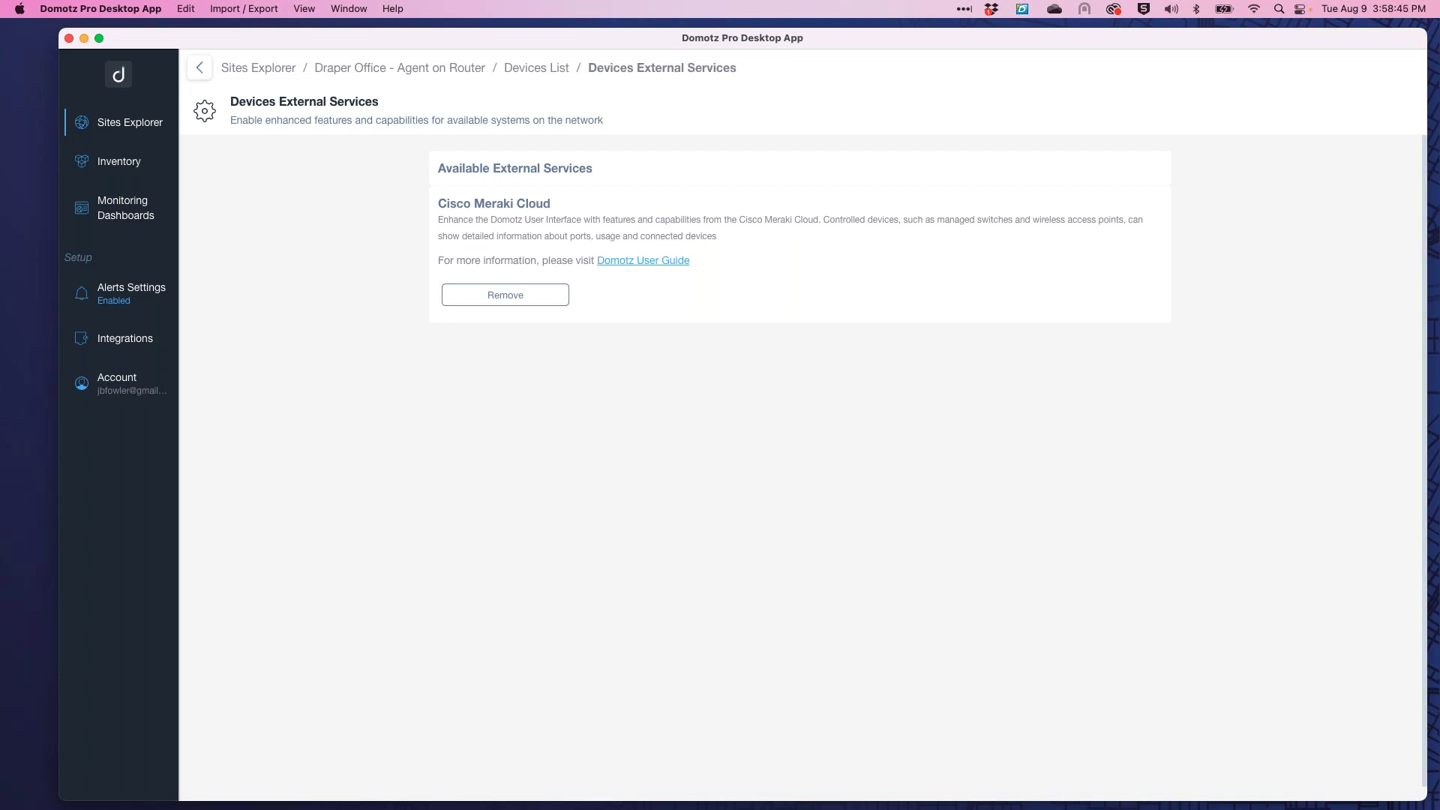
Open the Domotz User Guide for Cisco Meraki Cloud and read through the integration's setup instructions.
left_click(642, 264)
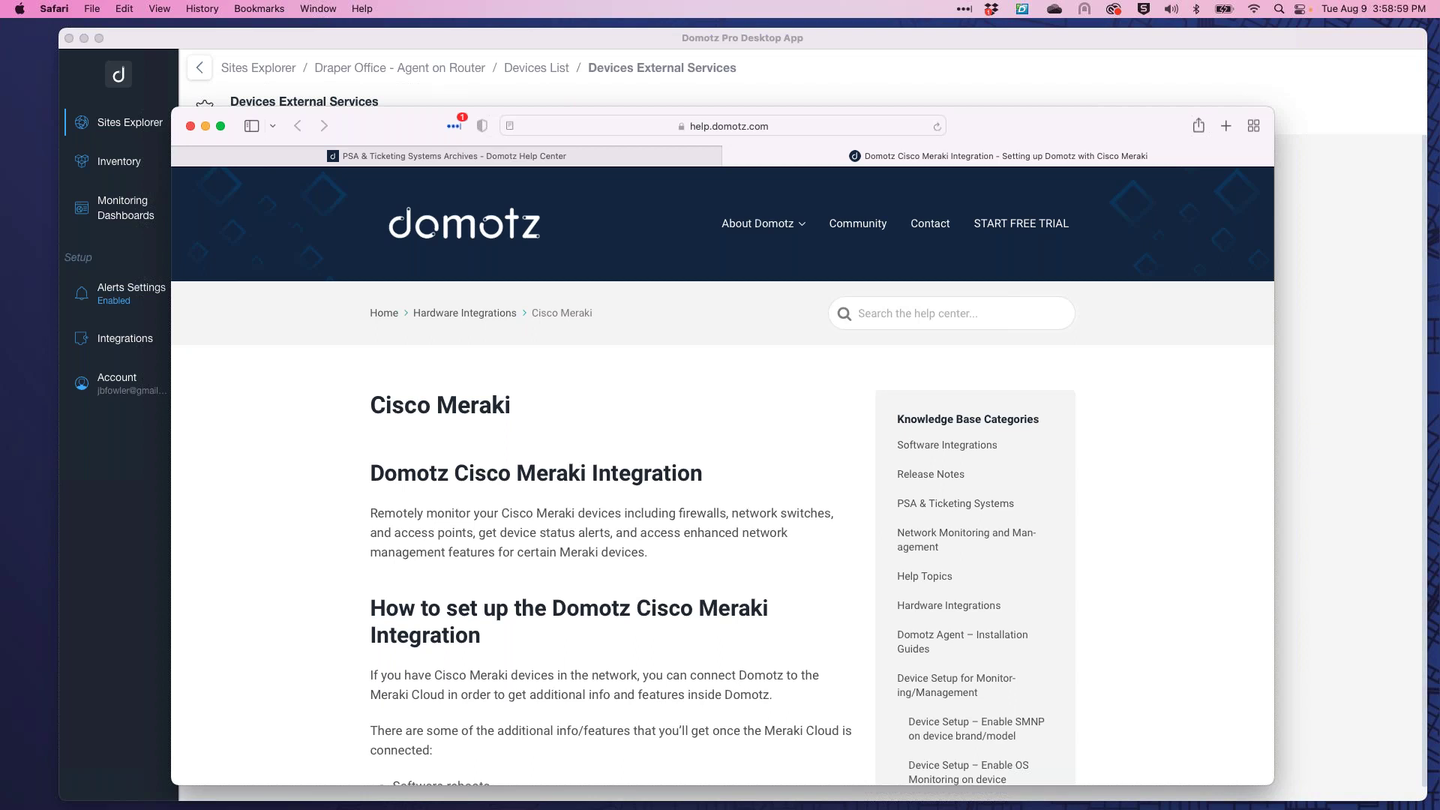
scroll(723, 473, "down", 15)
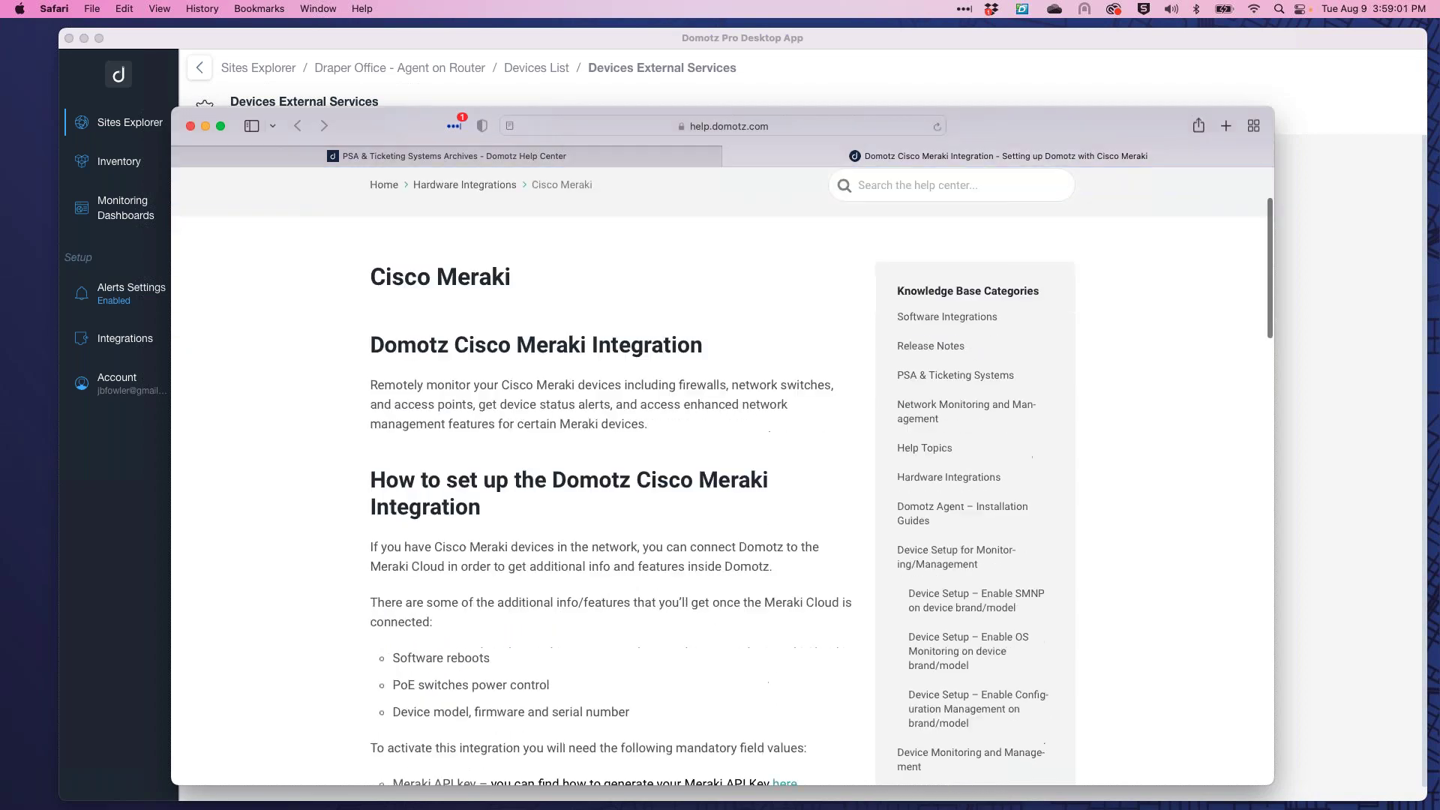
scroll(723, 473, "down", 20)
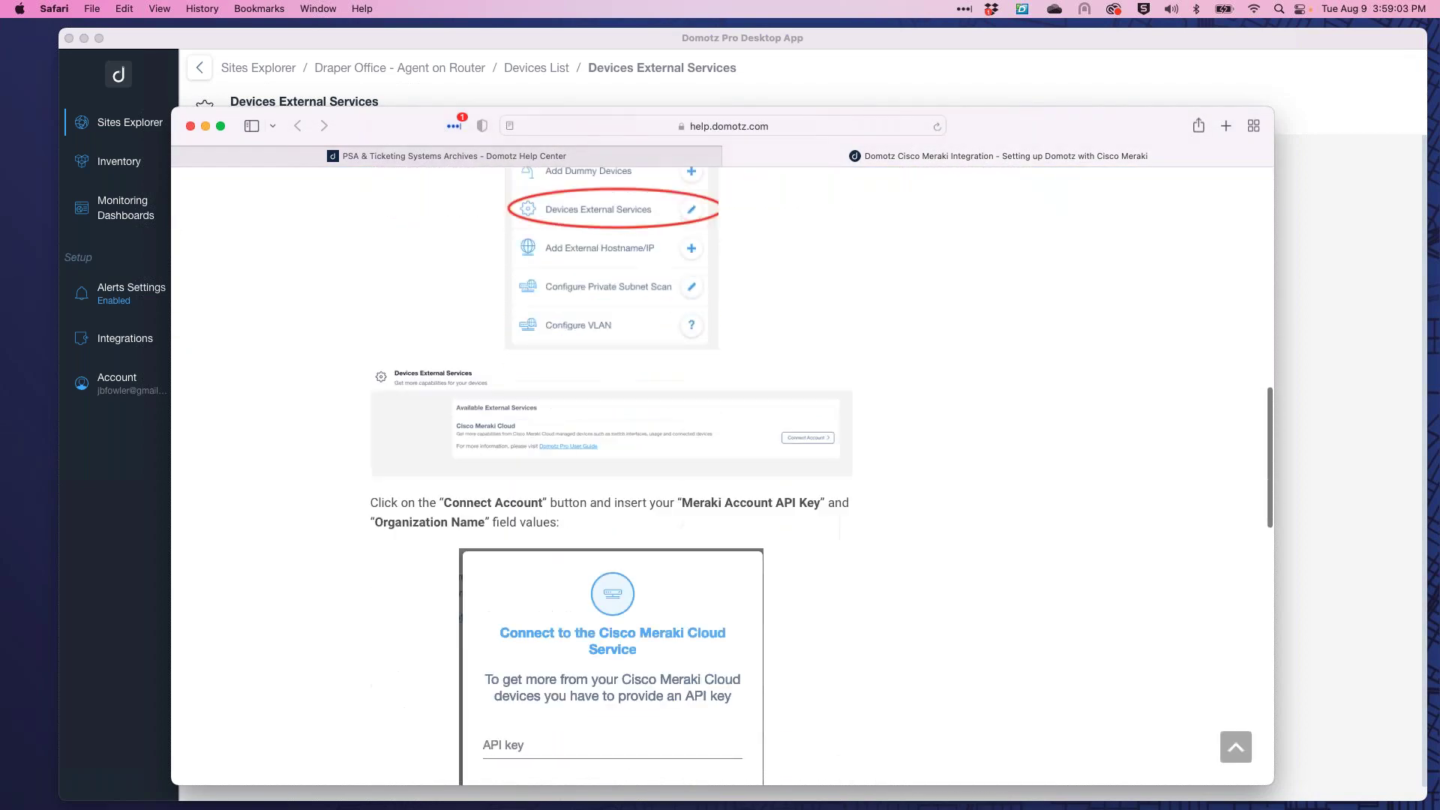
scroll(723, 473, "down", 3)
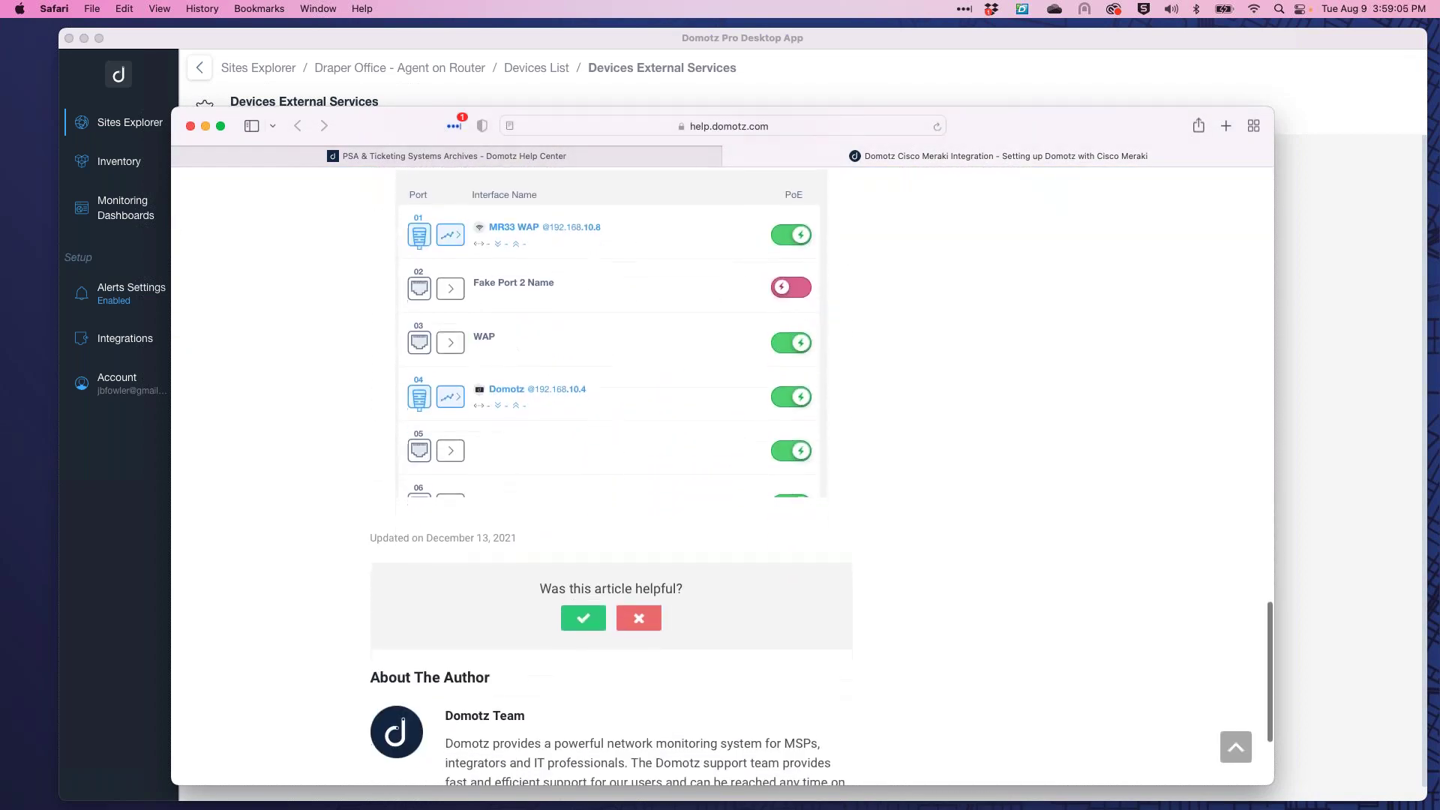
scroll(723, 473, "up", 10)
scroll(723, 473, "up", 20)
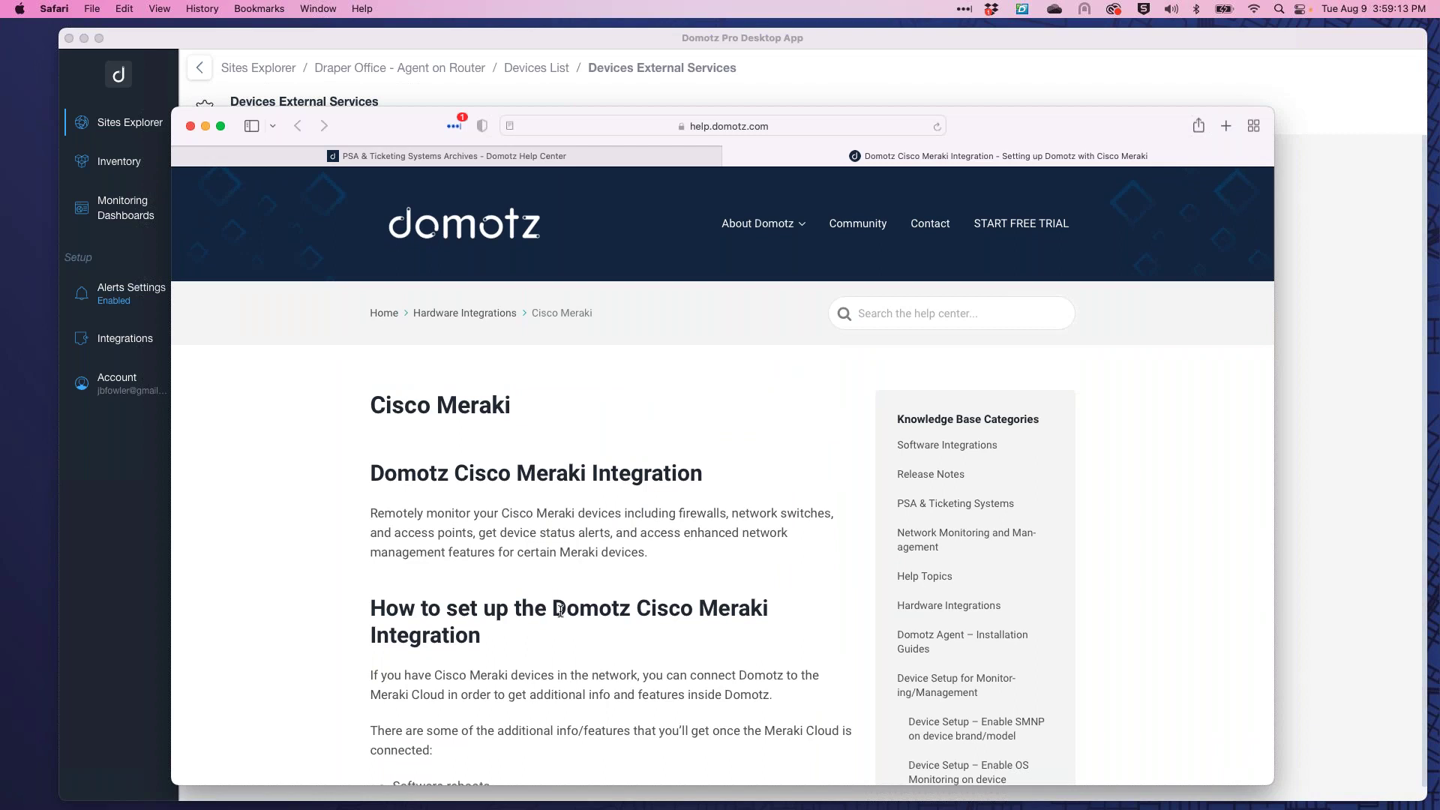
scroll(365, 465, "down", 8)
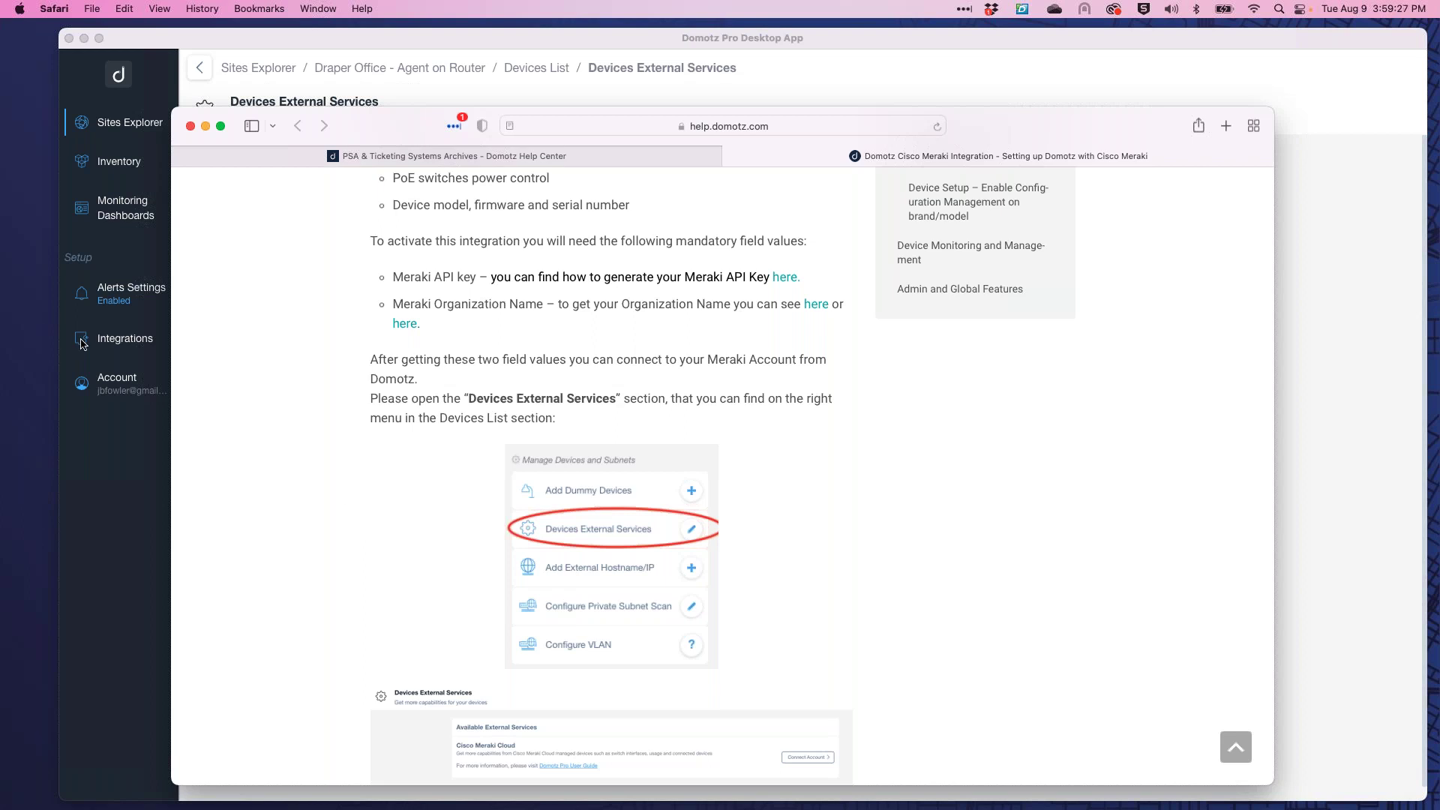
Switch back to the Domotz Pro Desktop App and browse the available software integrations.
left_click(512, 34)
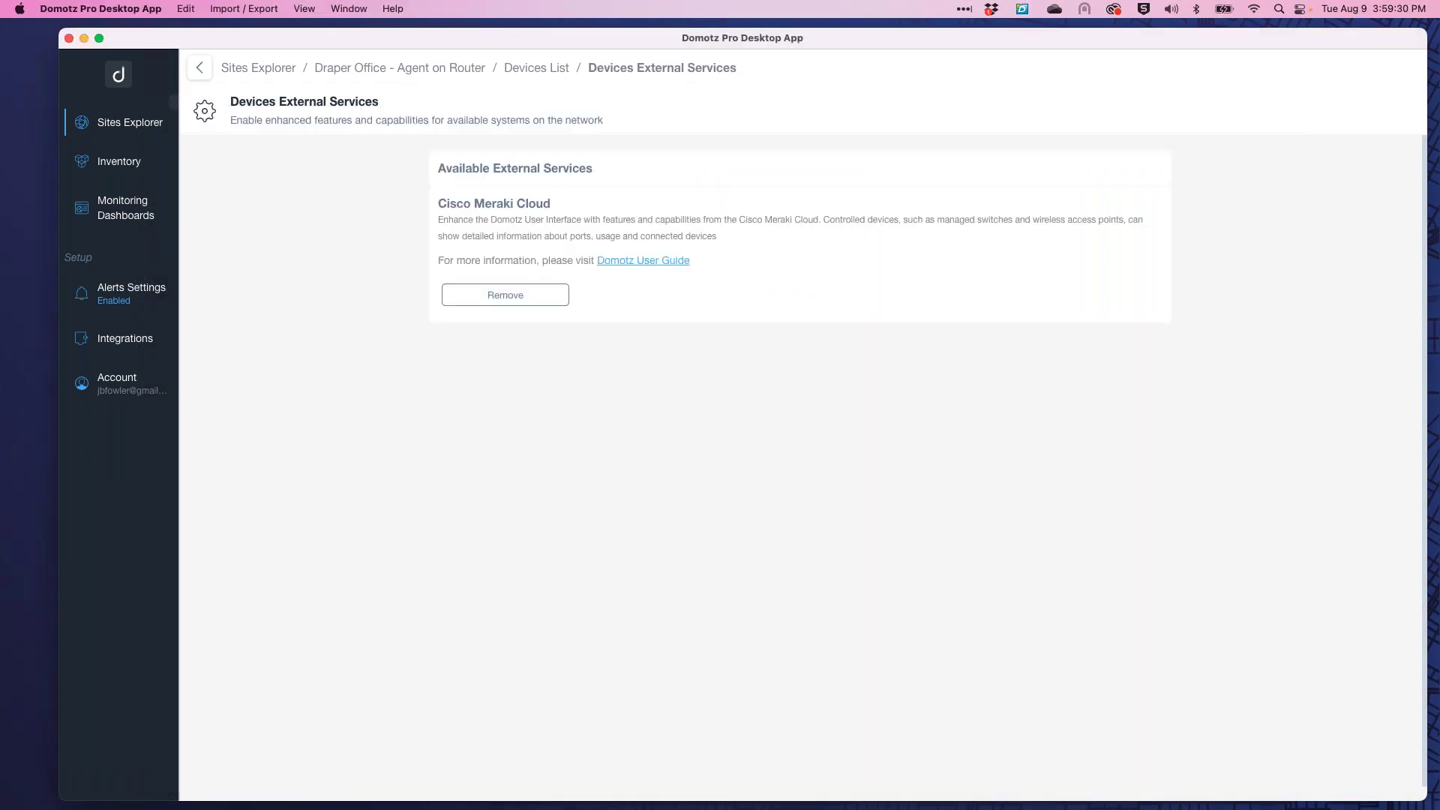
left_click(129, 343)
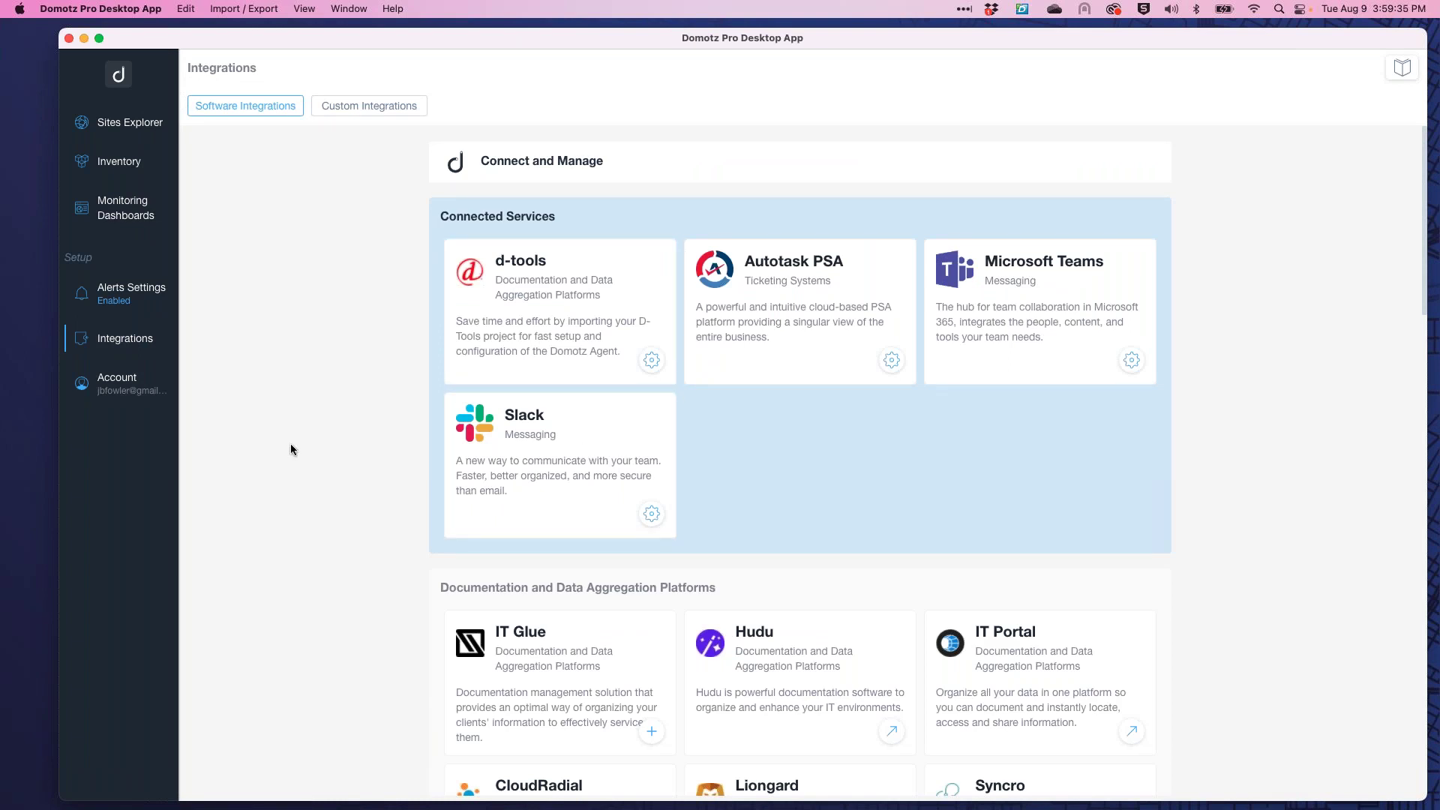
scroll(291, 445, "down", 2)
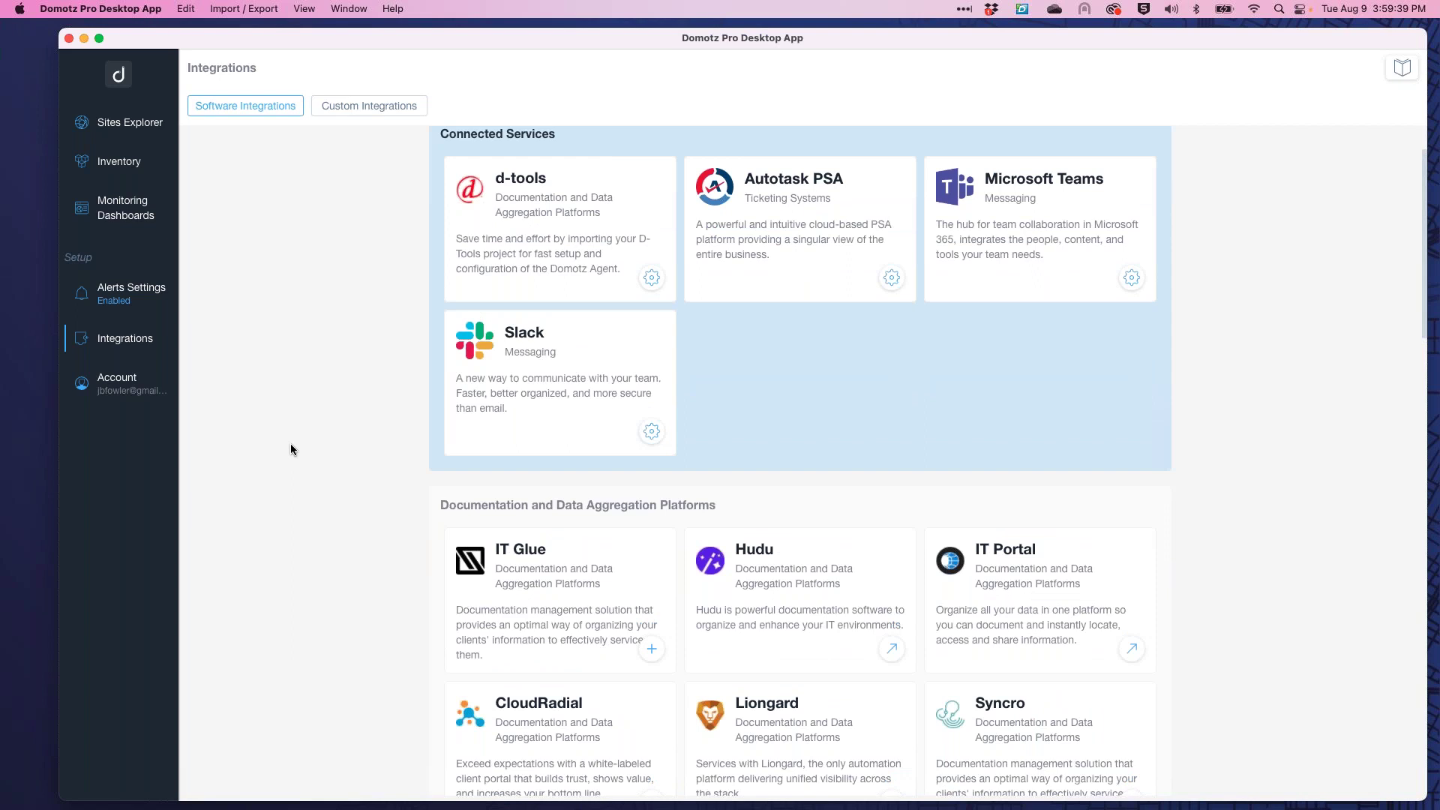
scroll(597, 627, "down", 4)
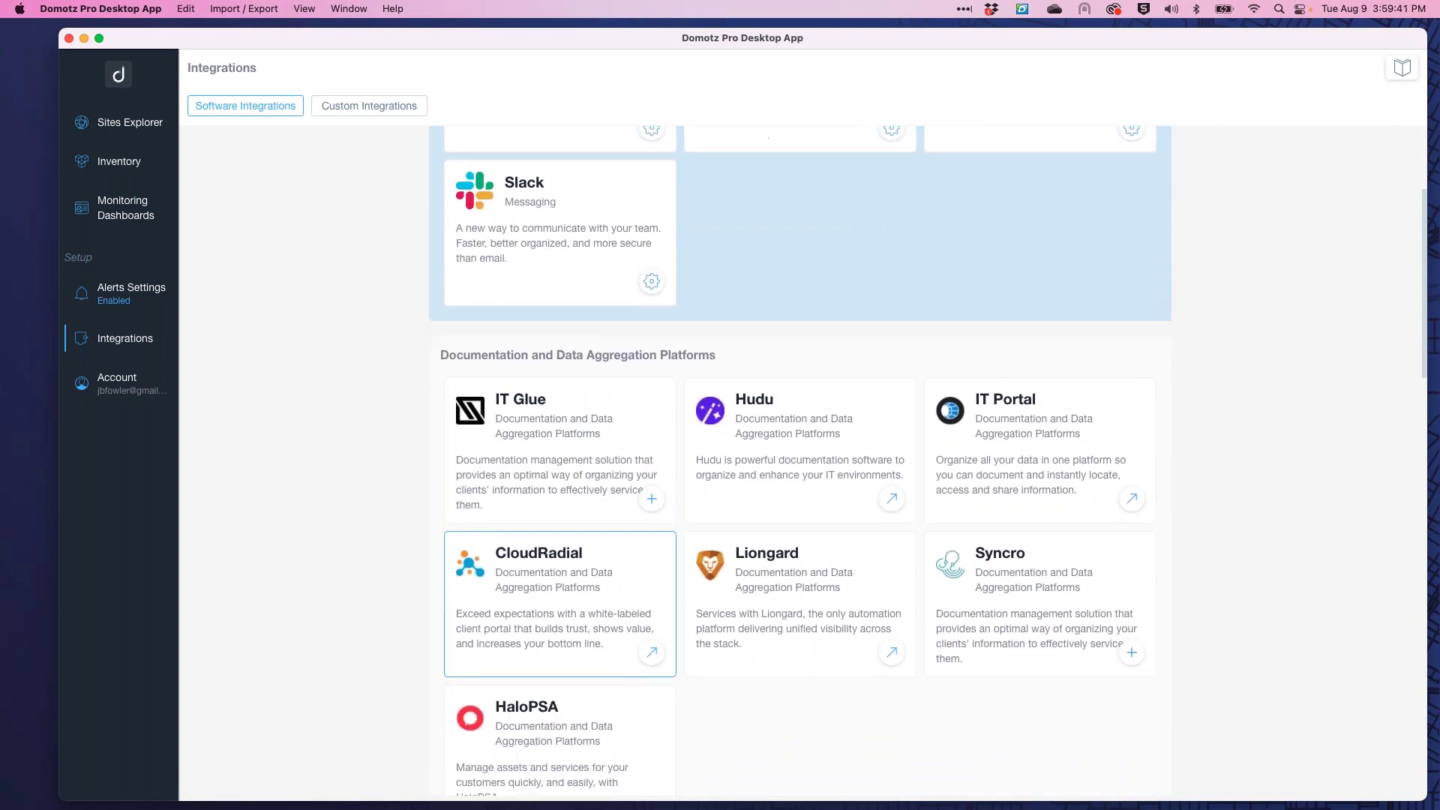
View the IT Glue integration's connection page, return to the integrations list, and go back to Sites Explorer.
scroll(550, 341, "down", 2)
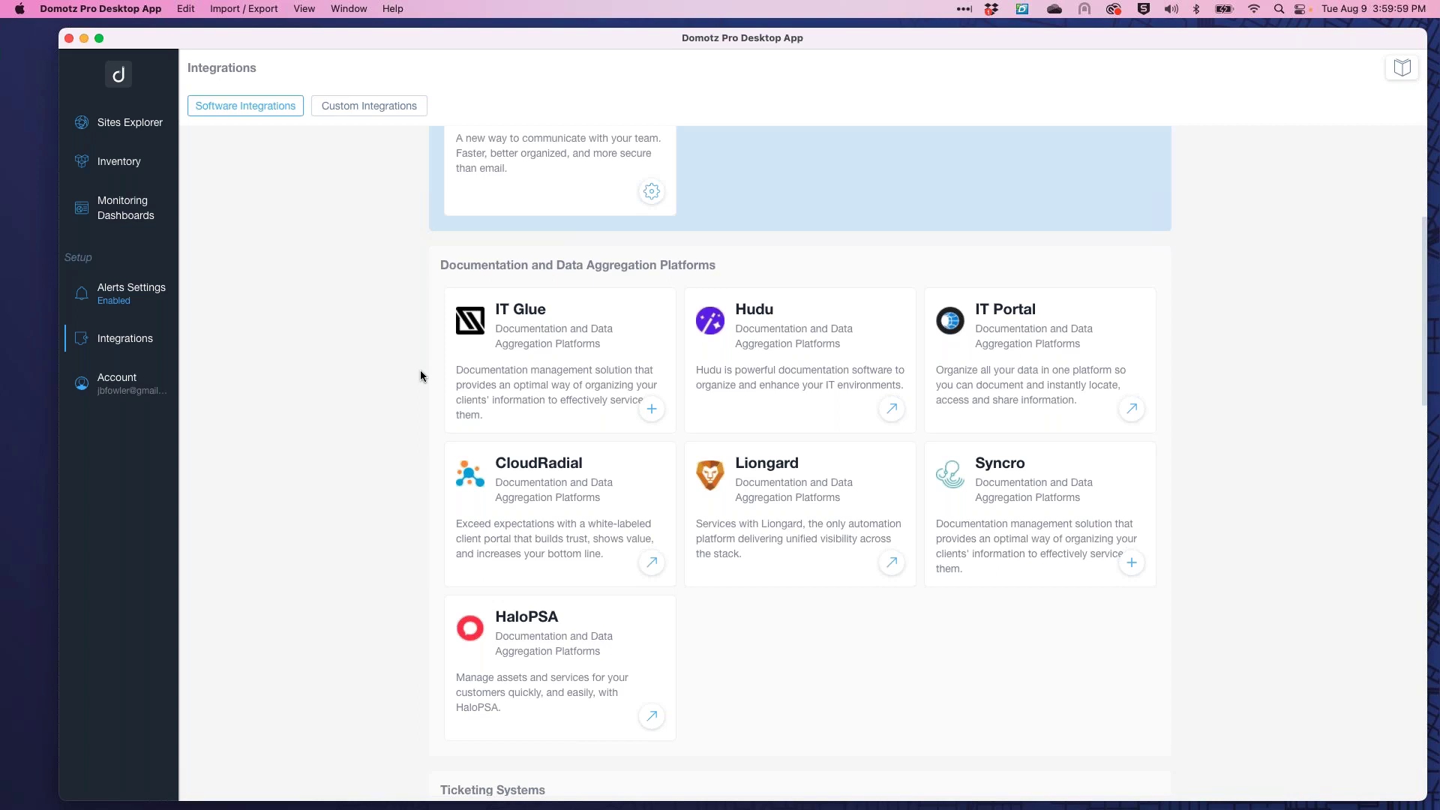
left_click(593, 373)
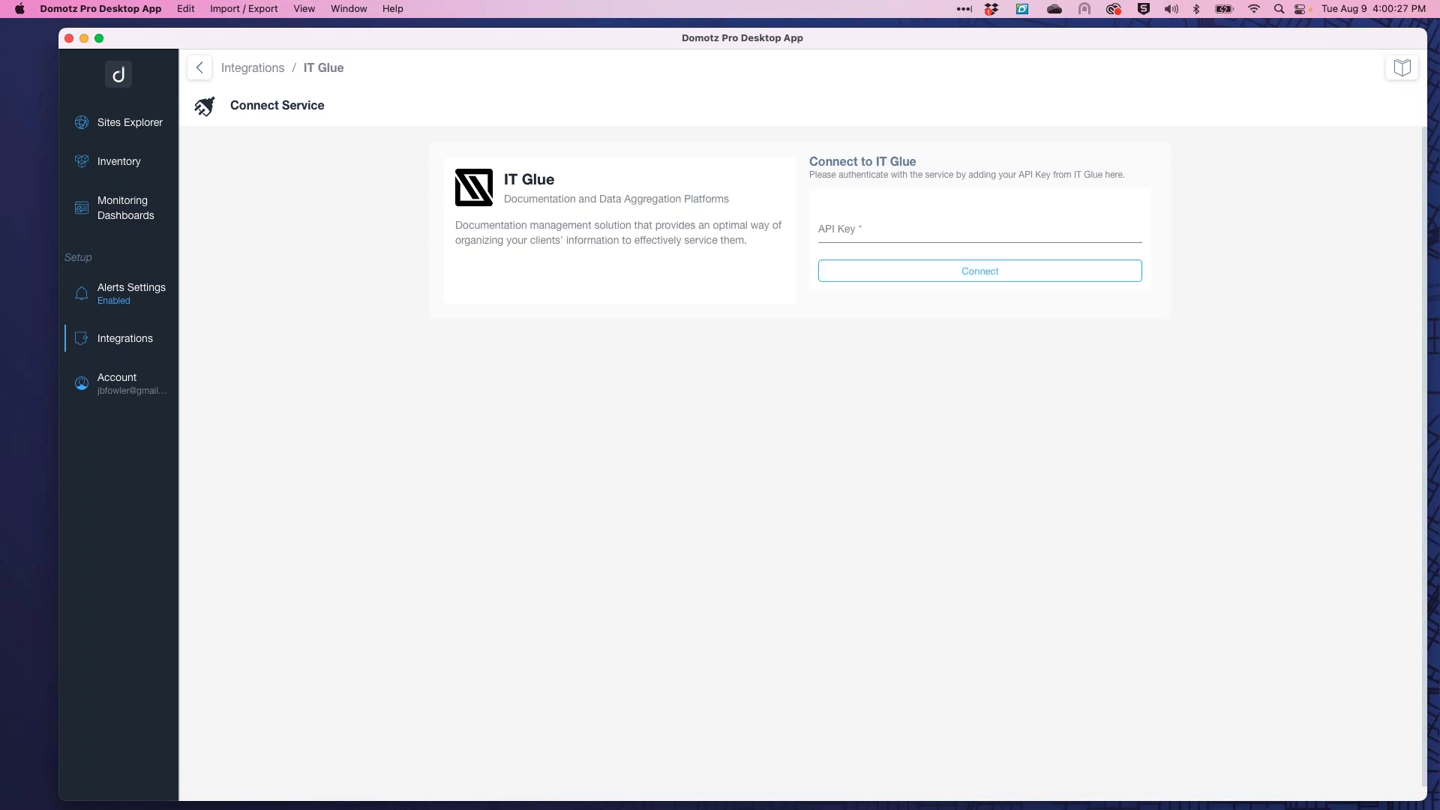
left_click(261, 72)
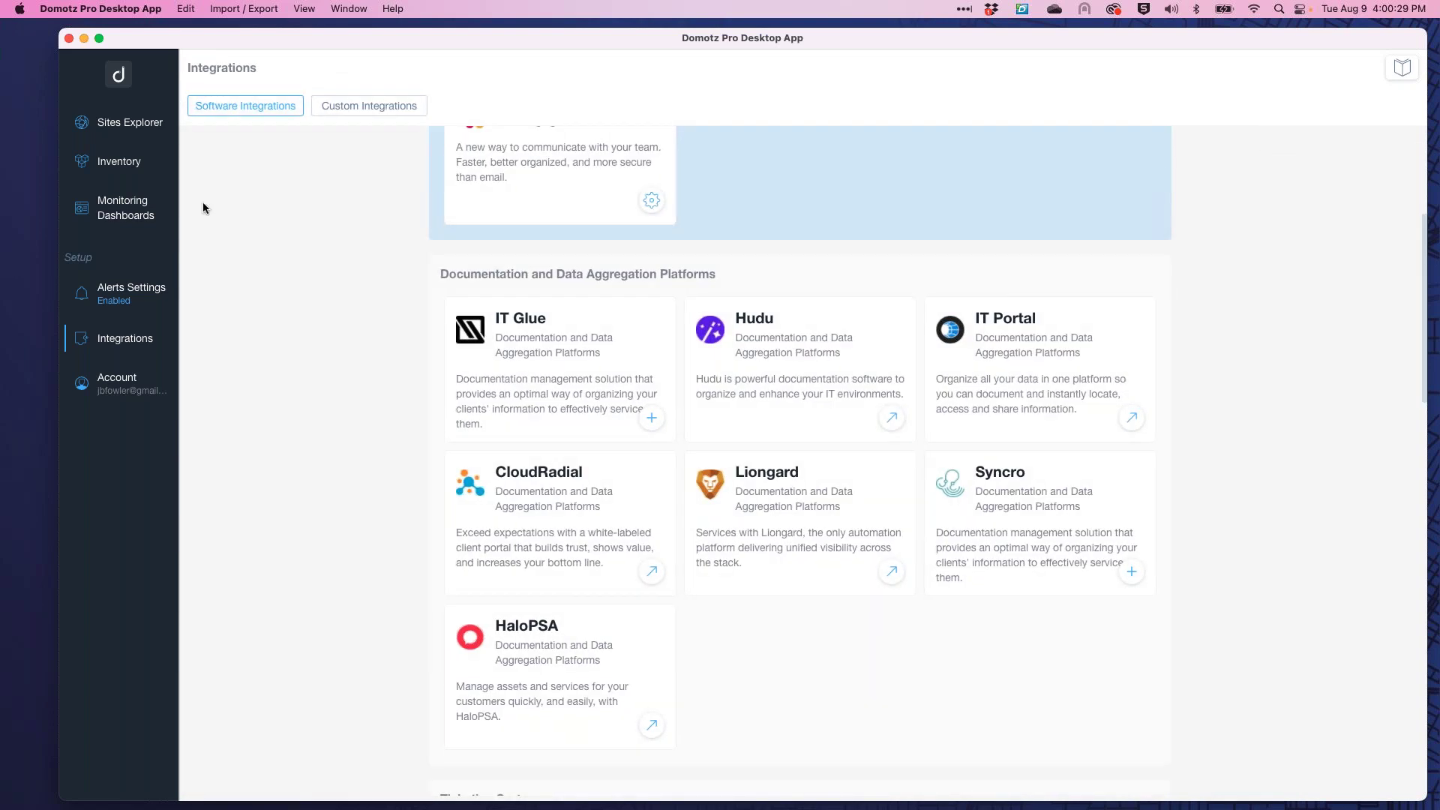
left_click(114, 124)
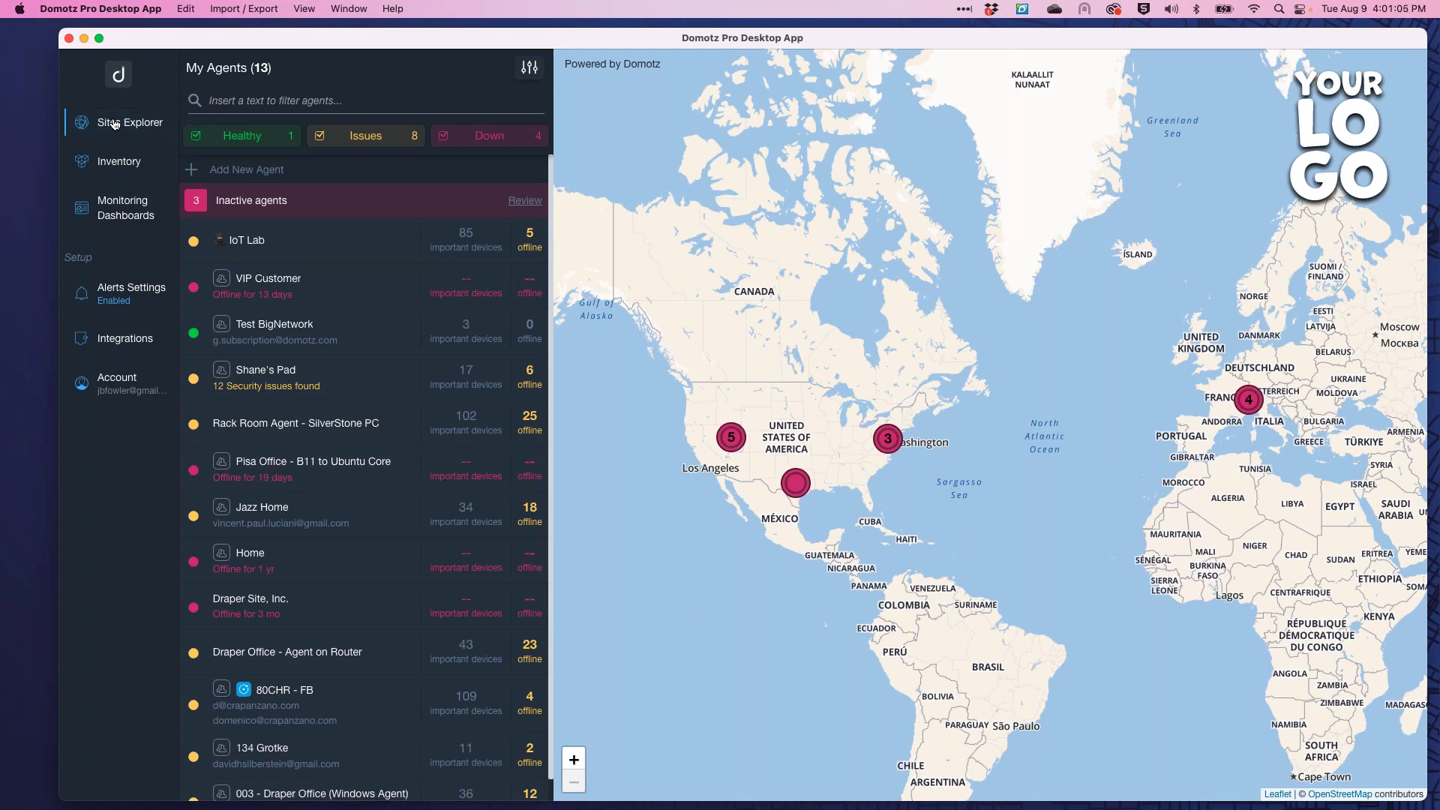
Switch to Safari and open the Domotz Public API documentation at portal.domotz.com/developers.
key("super+Tab")
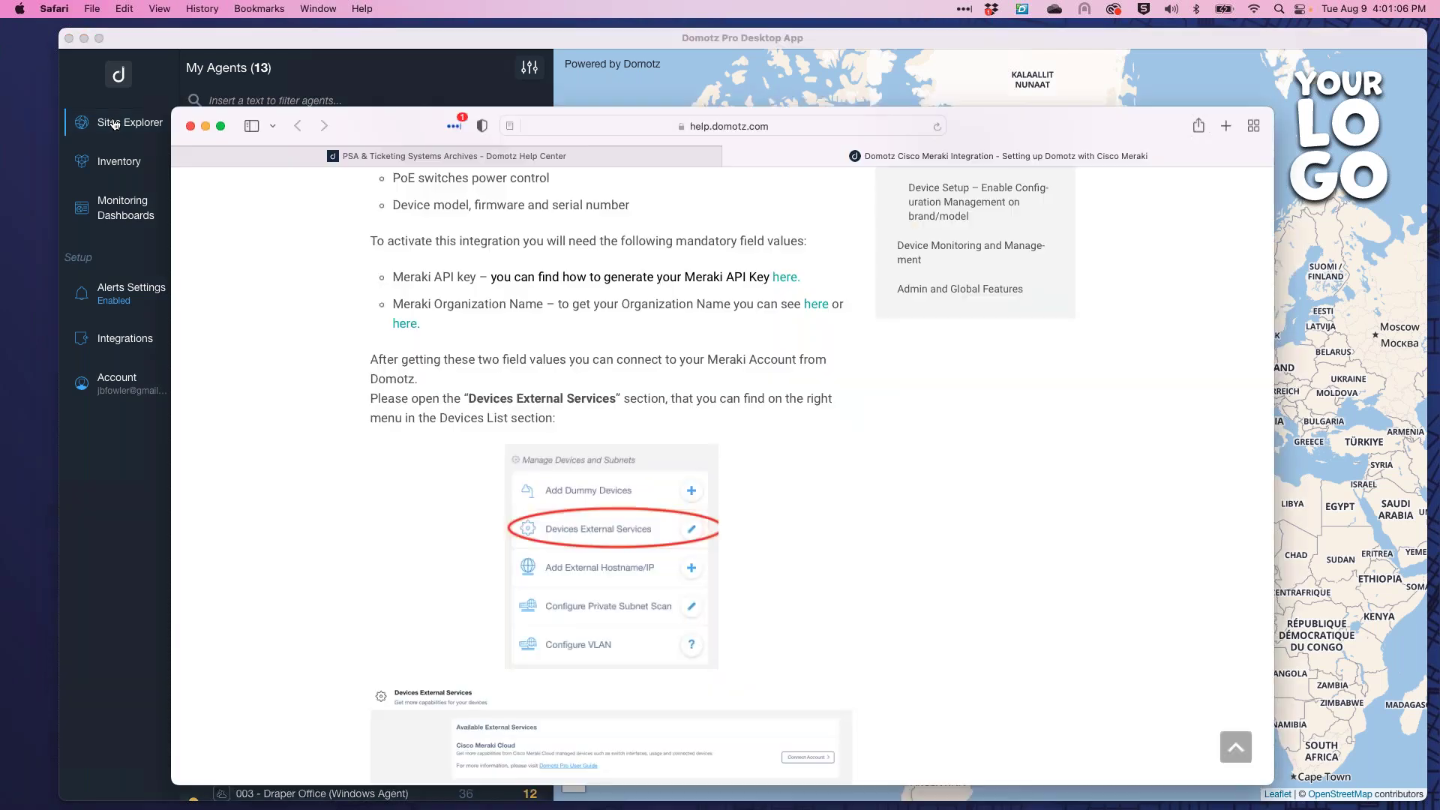
left_click(668, 126)
type("portal")
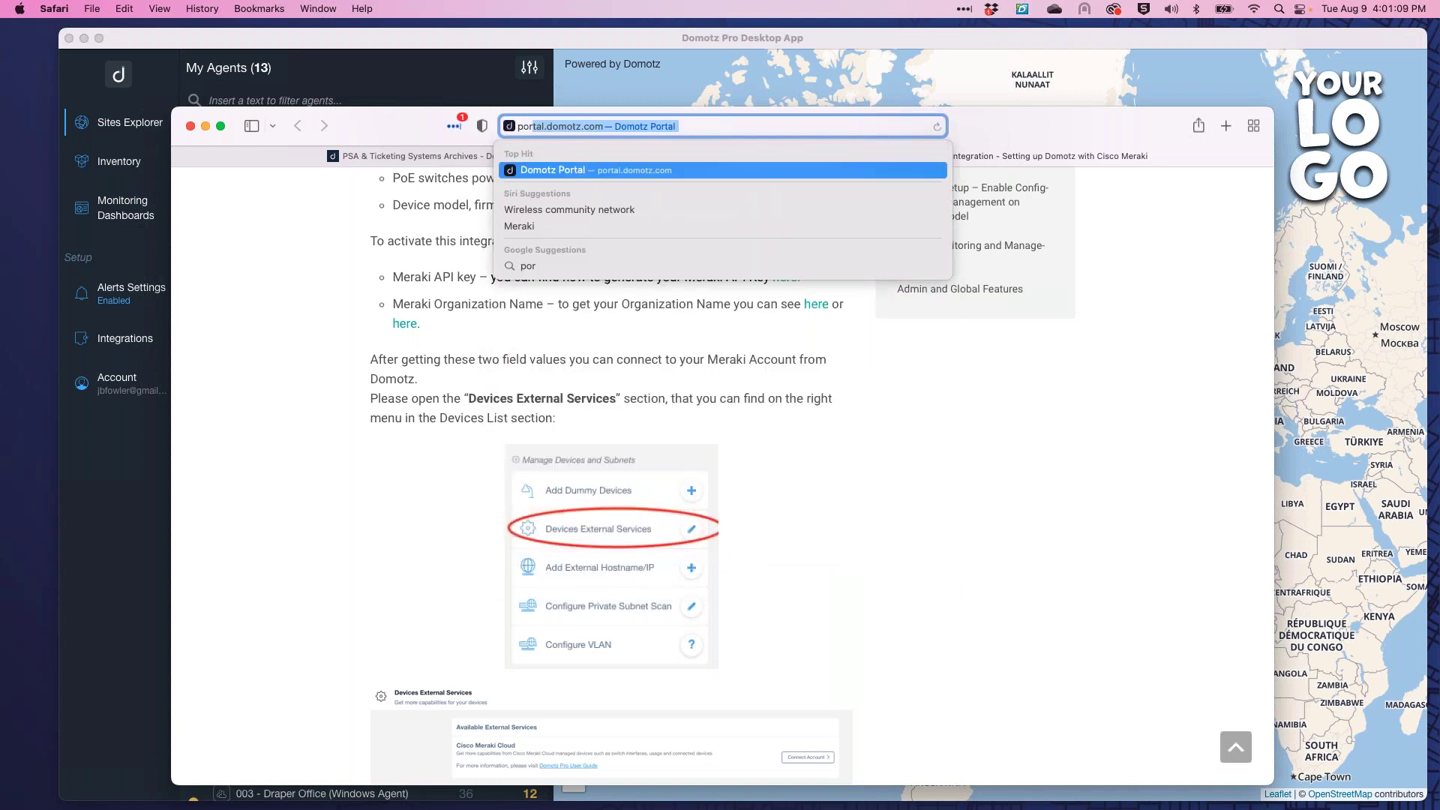
type(".domotz.com/deve")
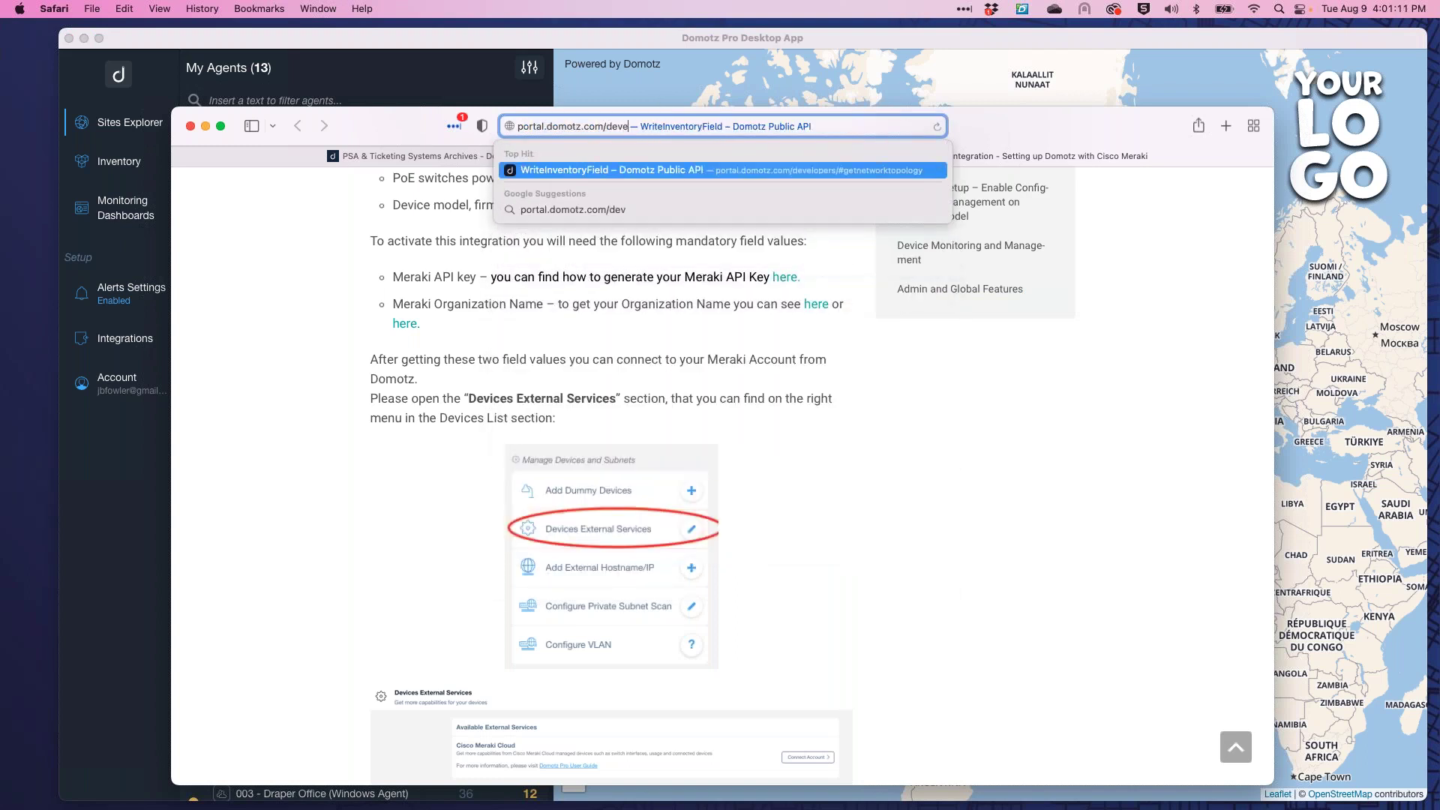
key("Return")
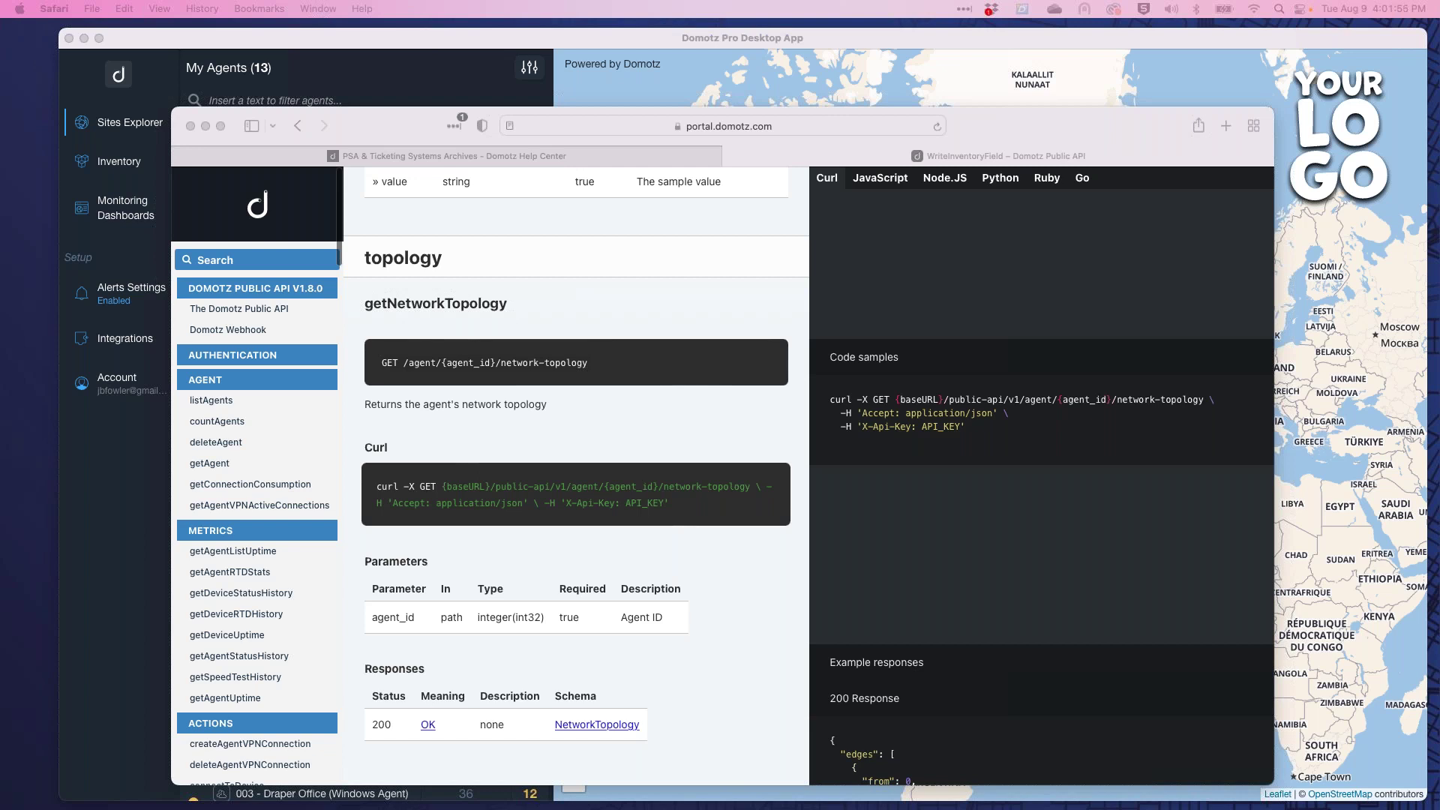
Switch back to the Domotz Pro Desktop App and sort the sites inventory by Customer ID | Email.
left_click(509, 46)
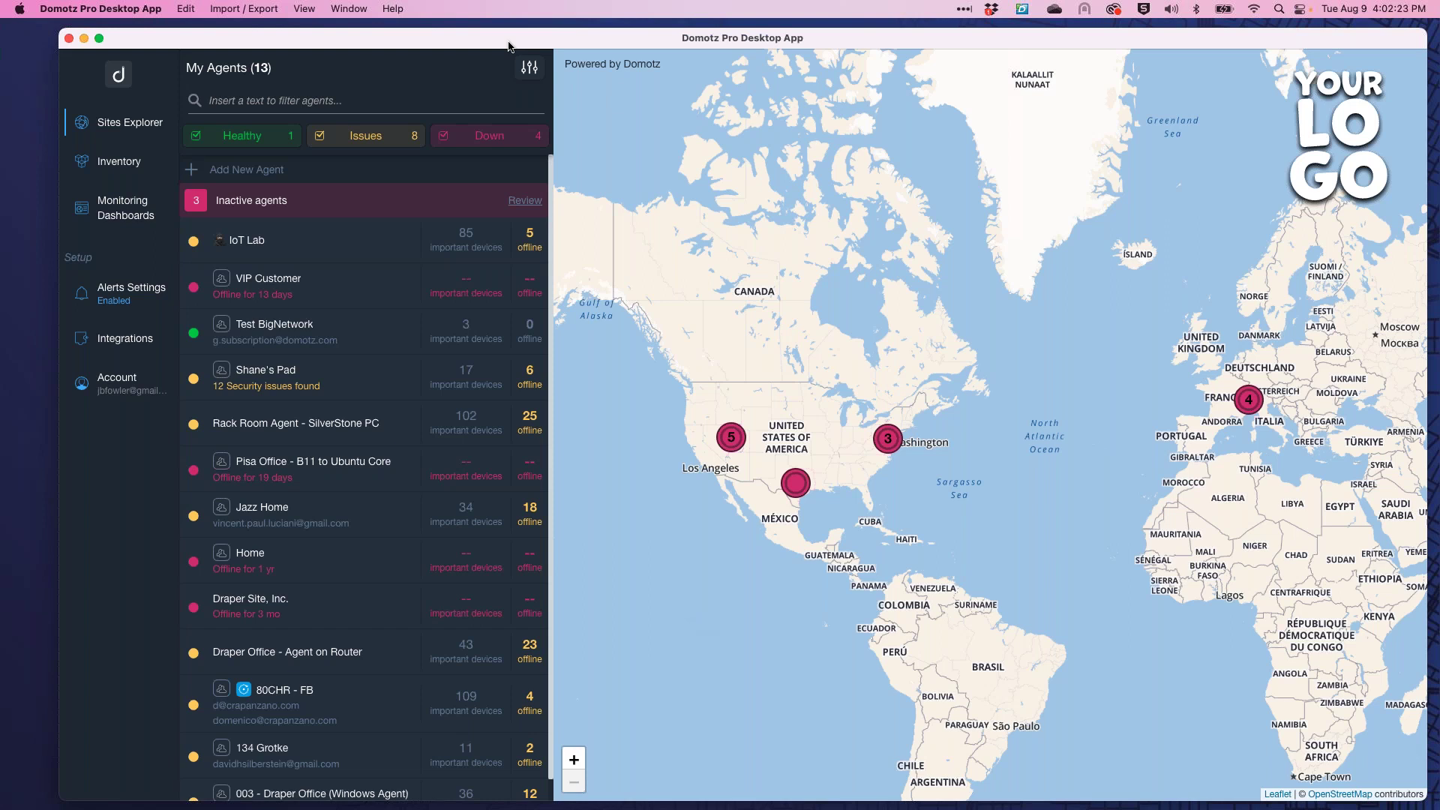
left_click(117, 167)
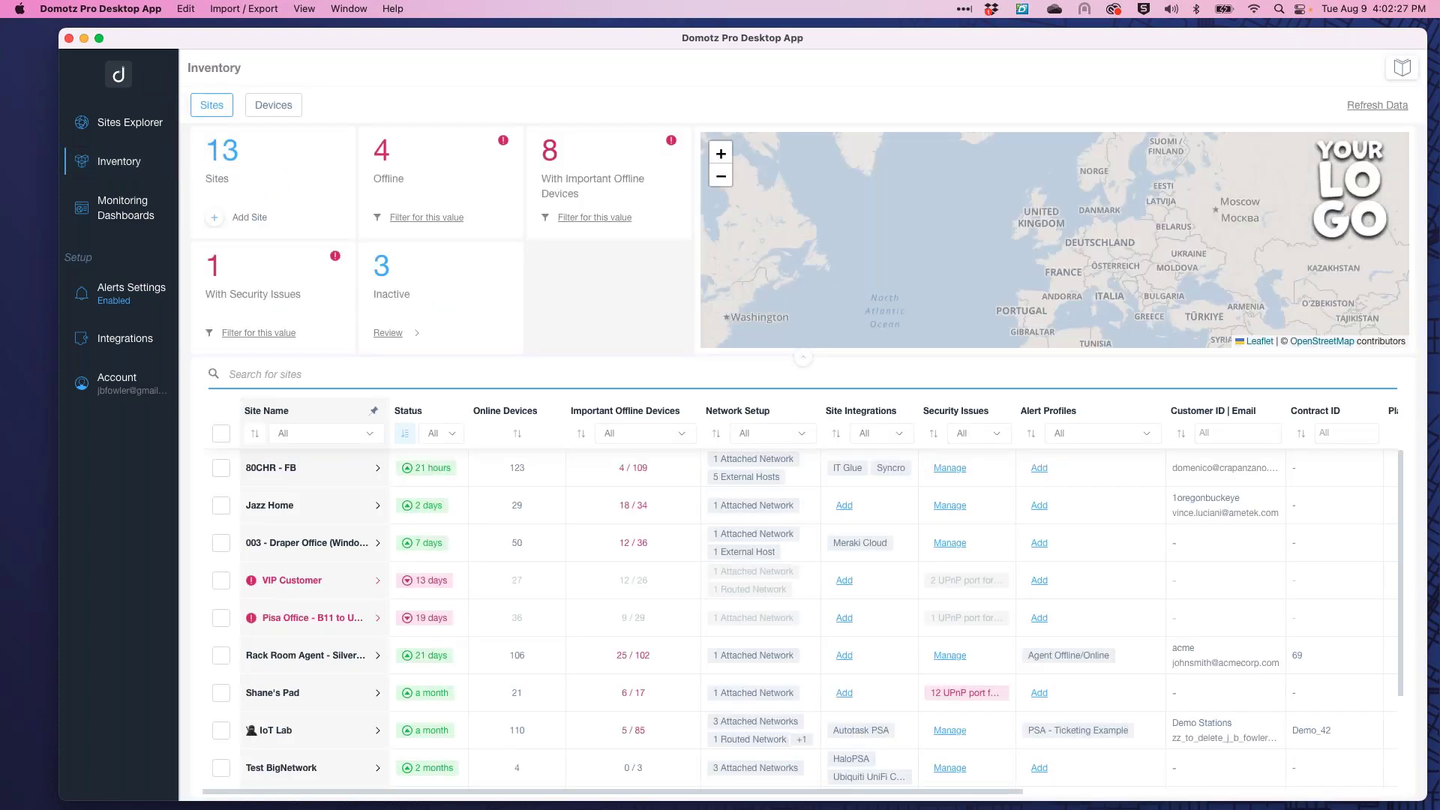
scroll(863, 506, "right", 3)
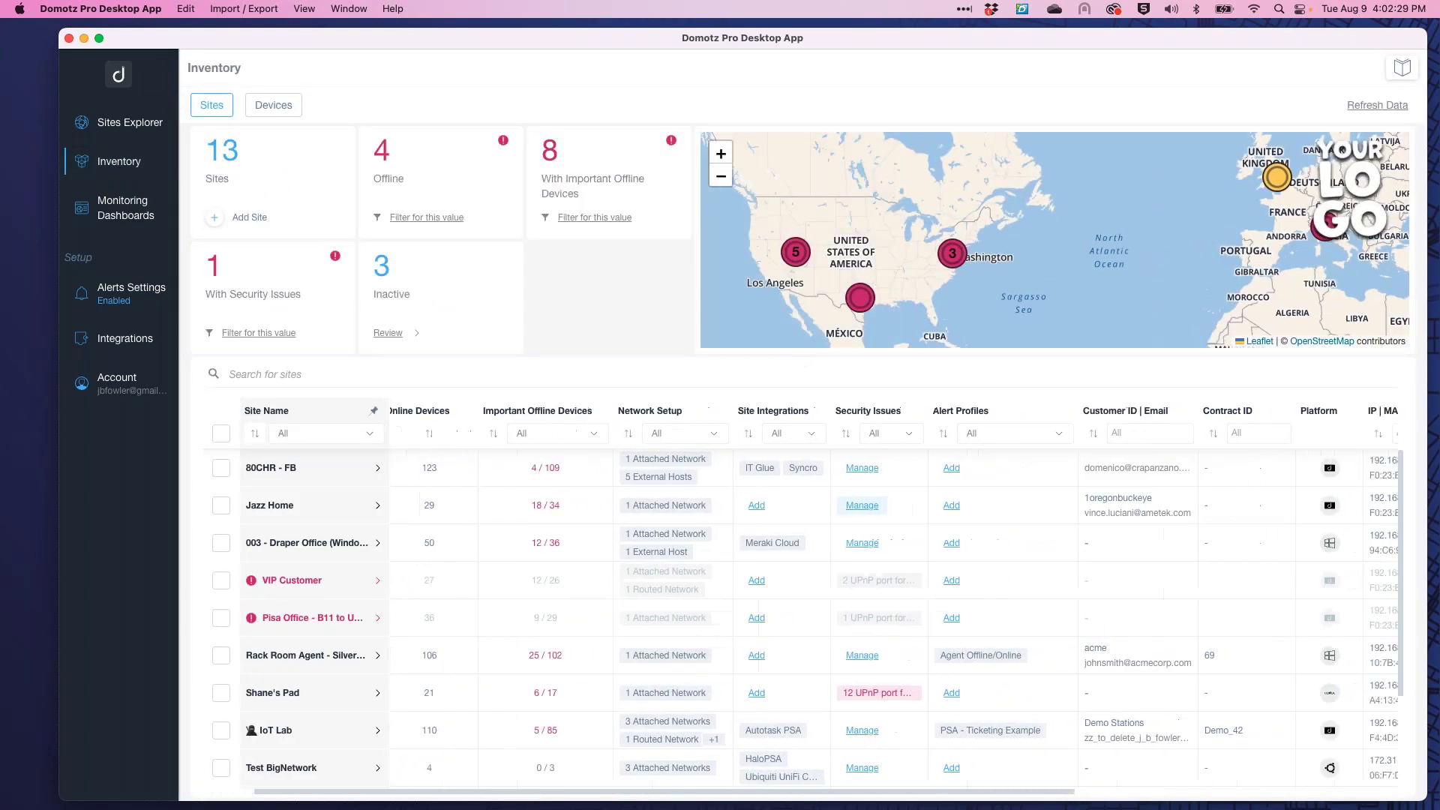
scroll(863, 506, "right", 1)
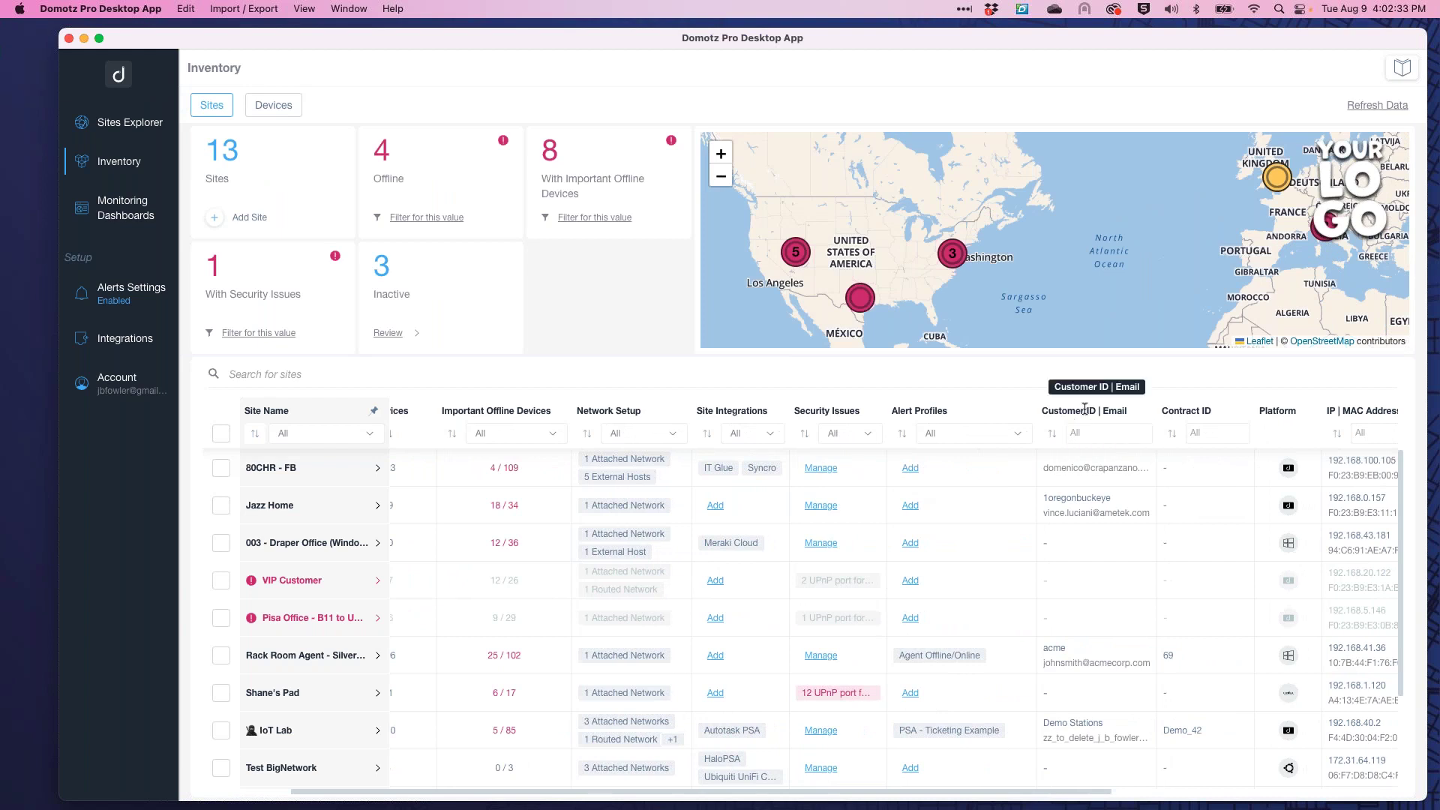
left_click(1052, 435)
scroll(806, 619, "down", 4)
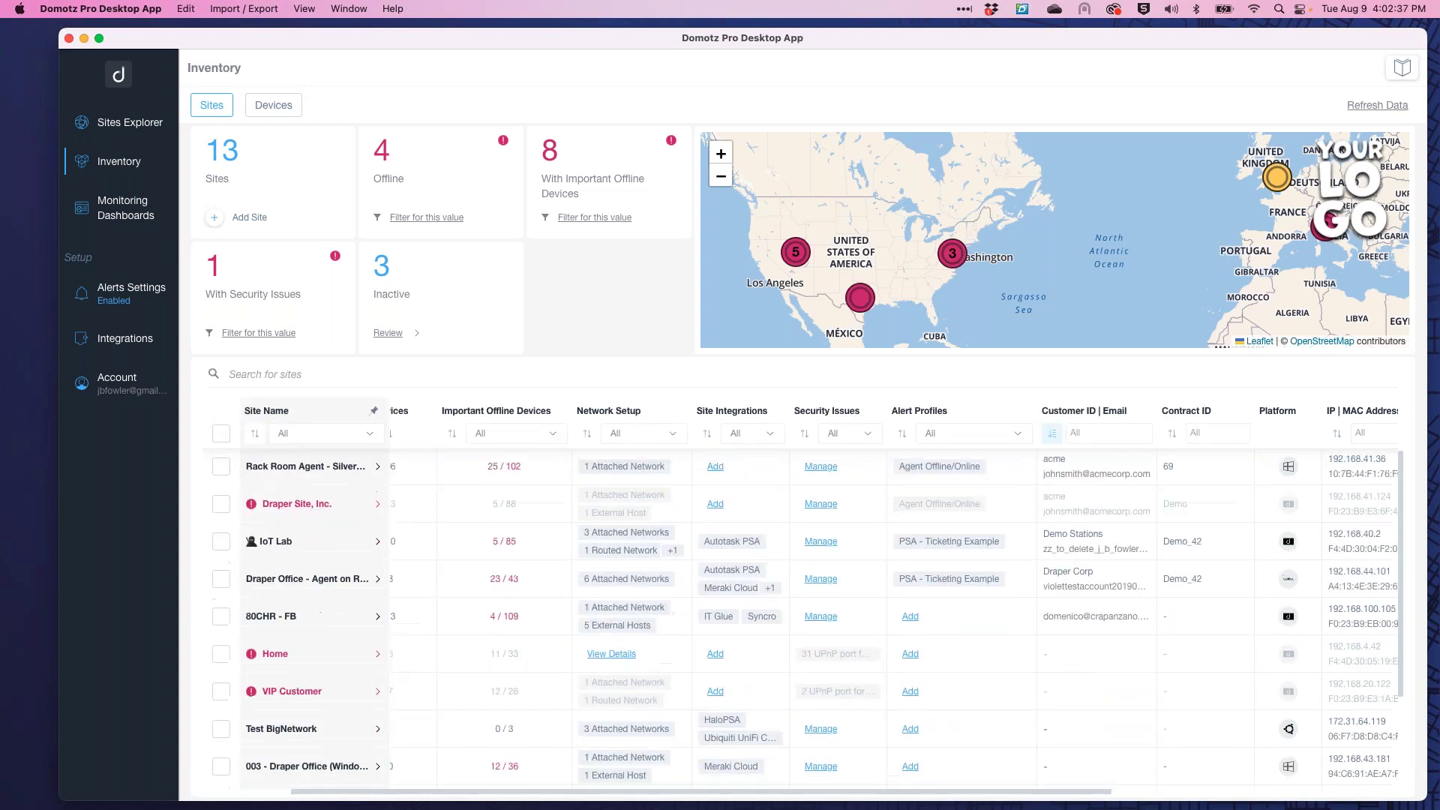
scroll(806, 619, "up", 4)
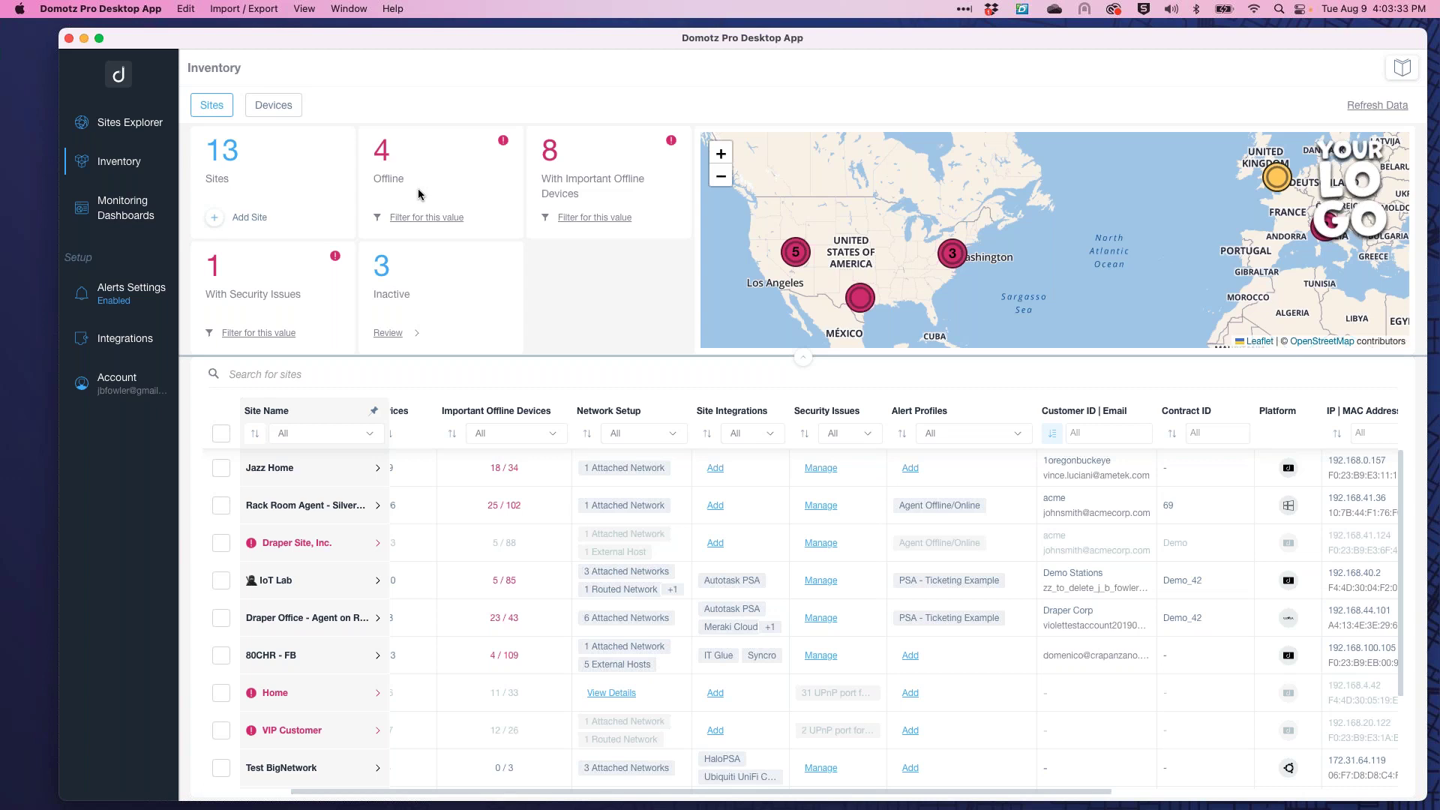
Return to Sites Explorer and look through the list of agents.
left_click(131, 122)
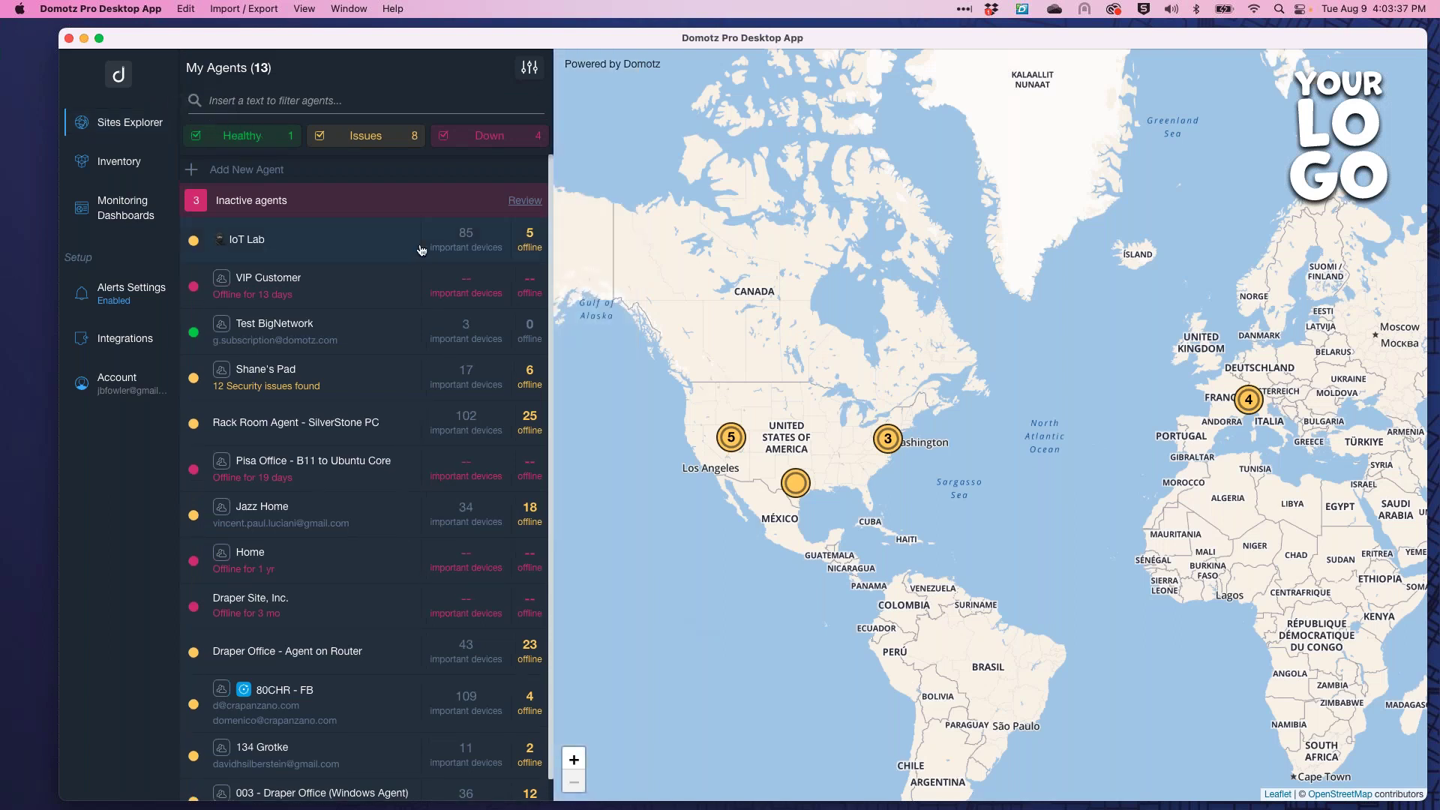
scroll(442, 494, "up", 5)
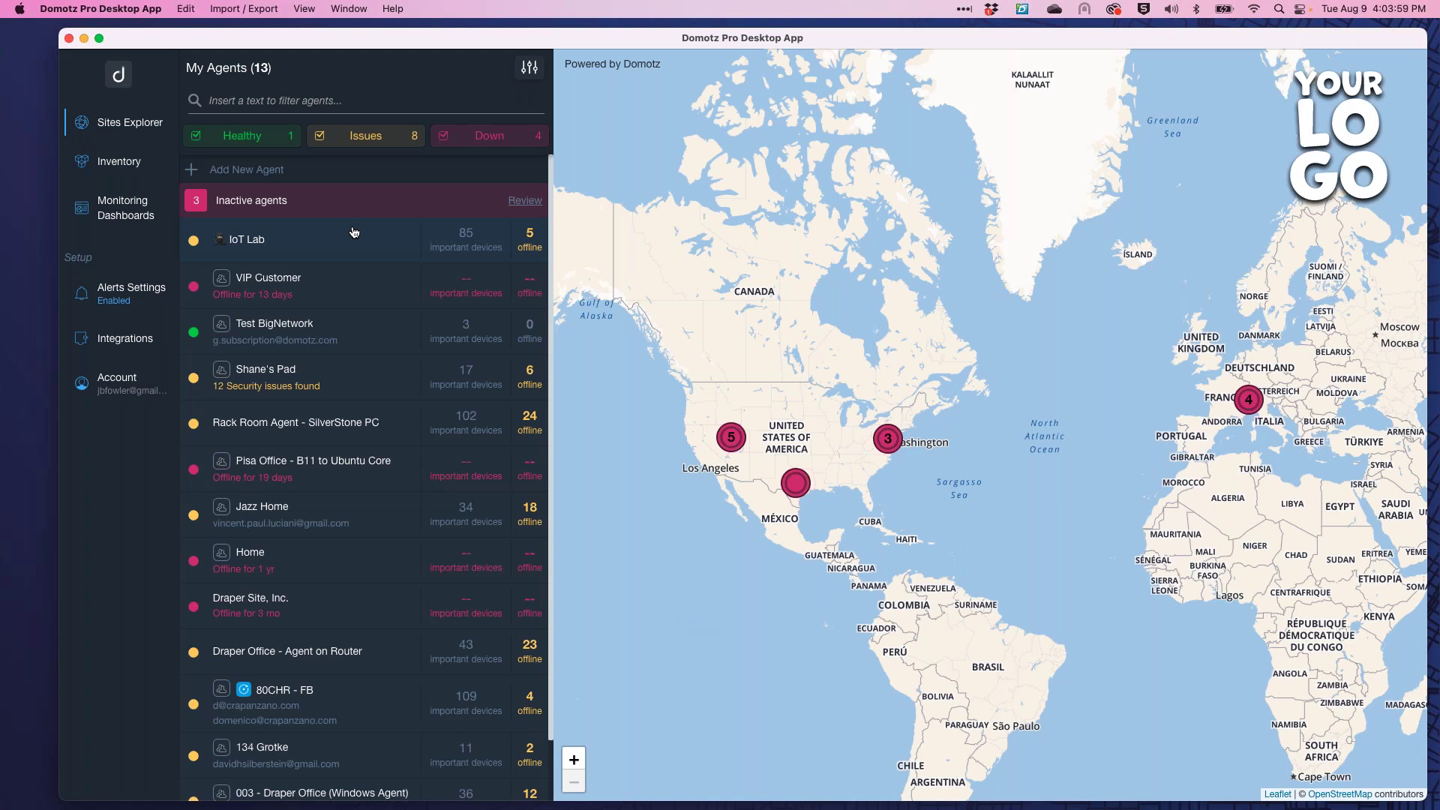
scroll(332, 375, "down", 1)
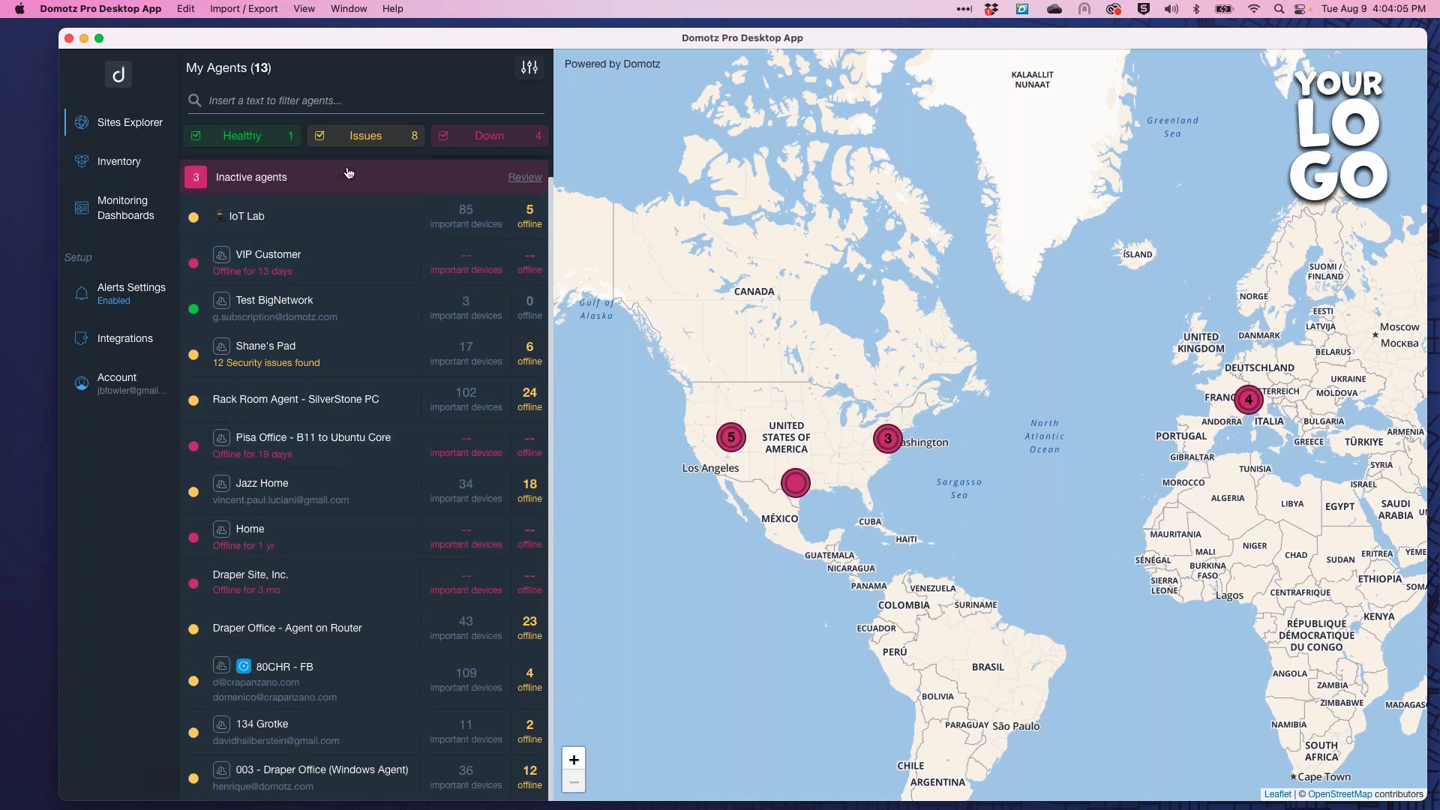
scroll(349, 173, "up", 1)
scroll(349, 173, "up", 2)
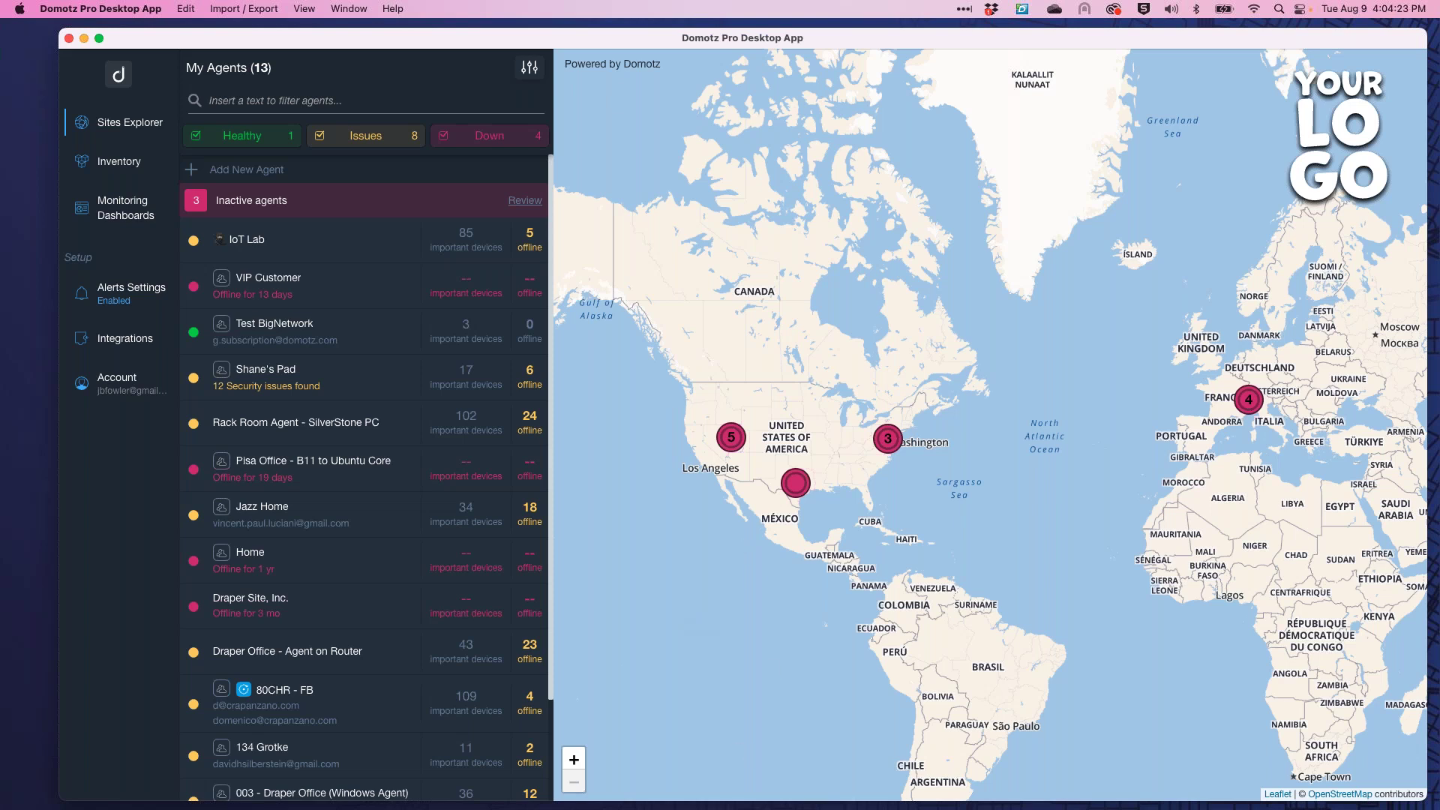
key("super+shift+5")
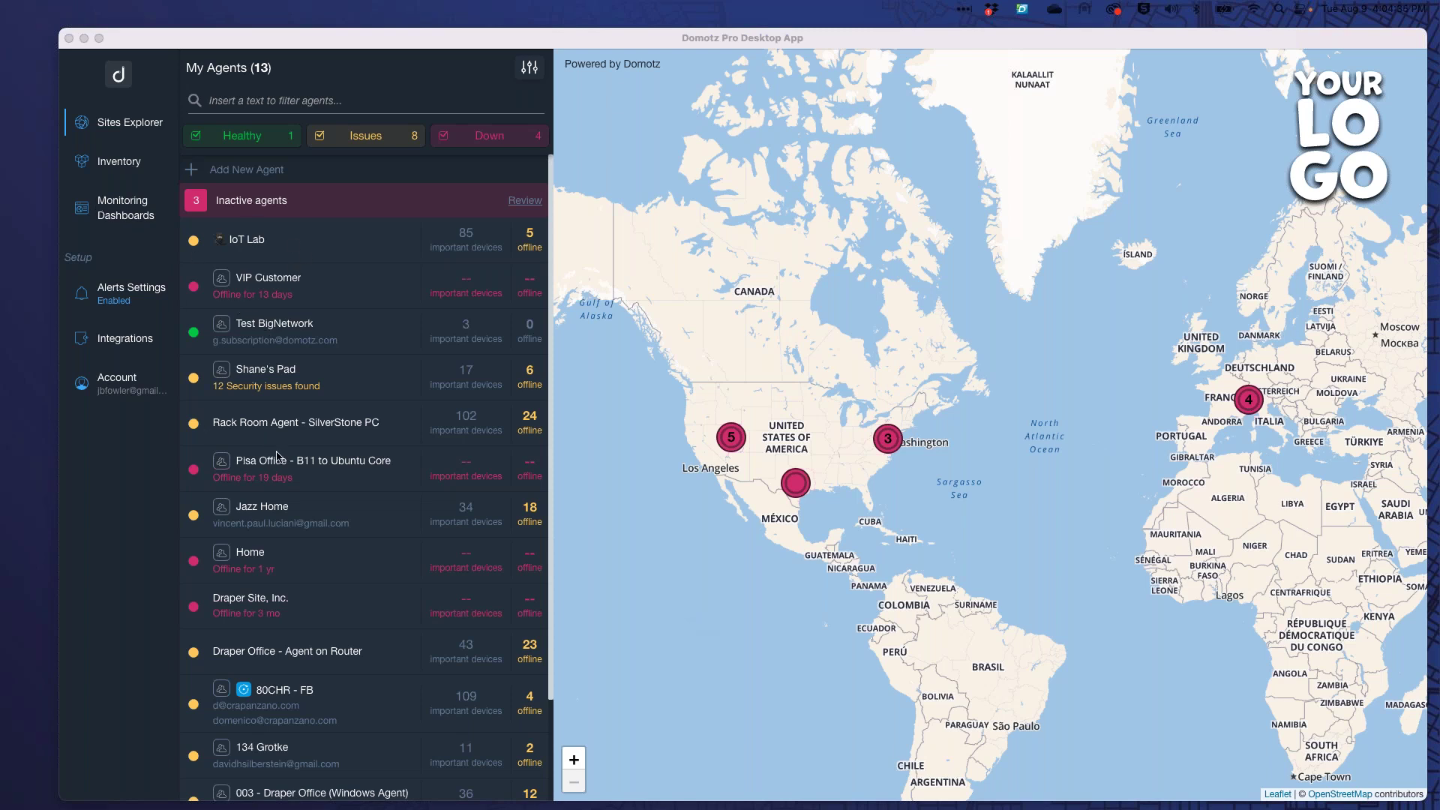
Open the Rack Room Agent - SilverStone PC site and view its devices list.
left_click(334, 427)
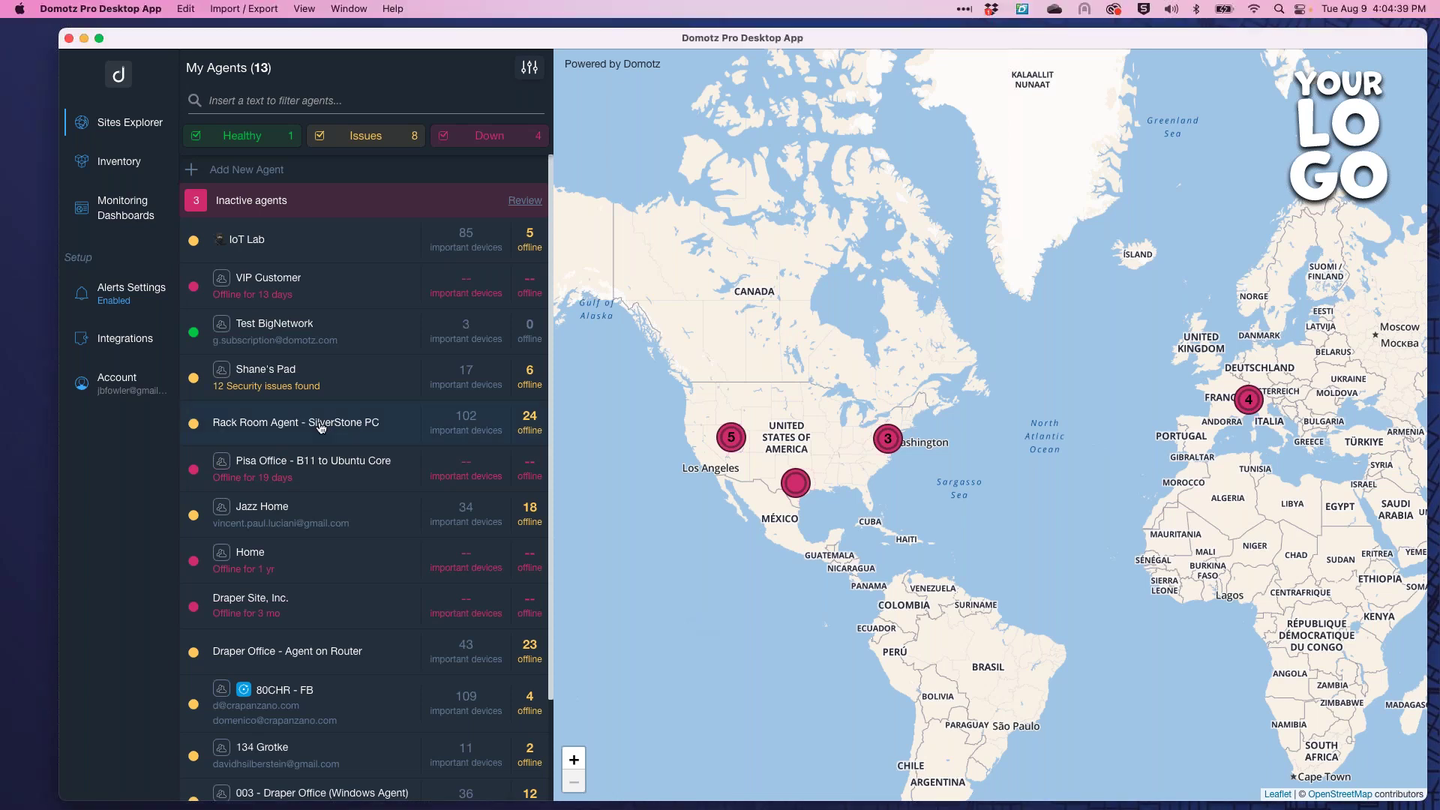
left_click(322, 427)
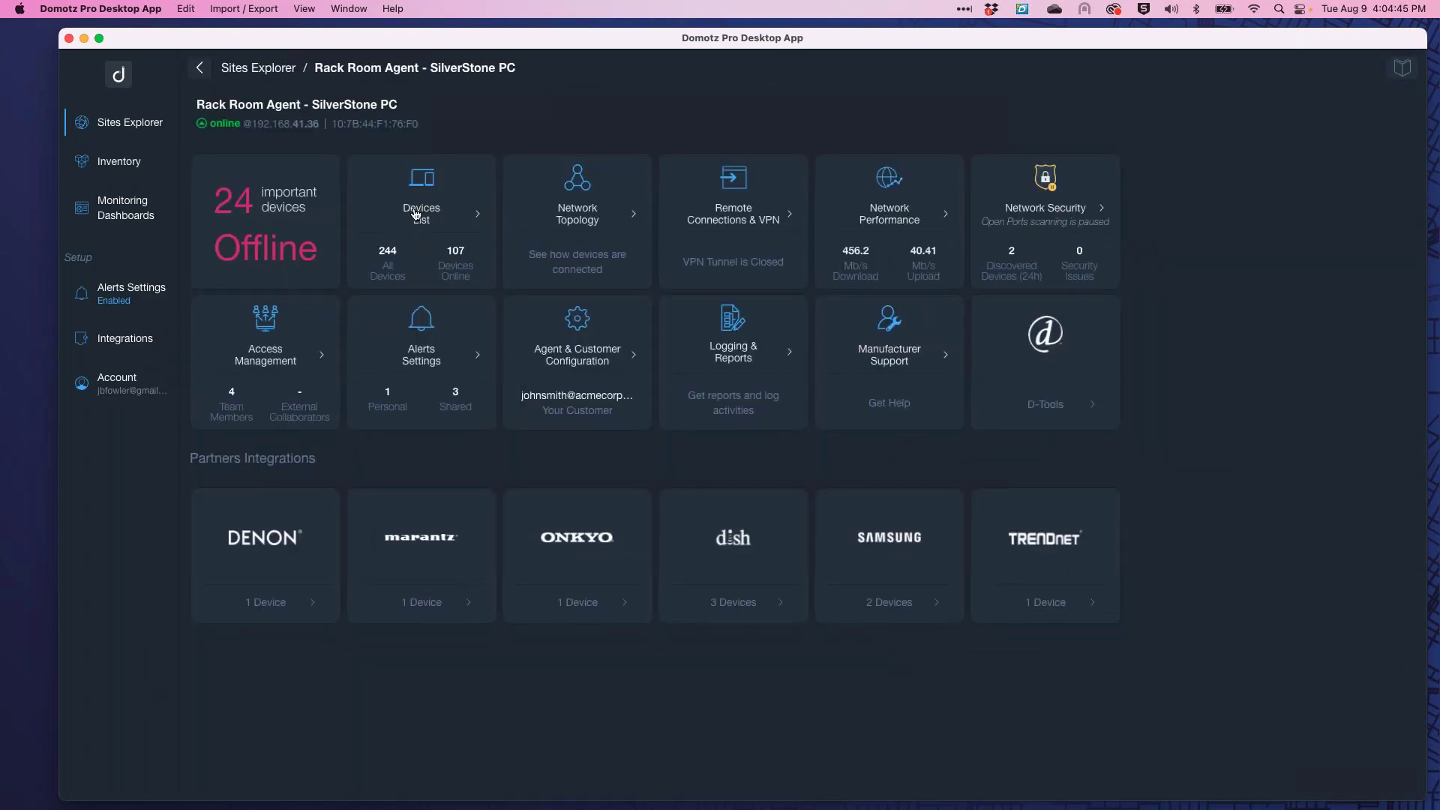
left_click(111, 164)
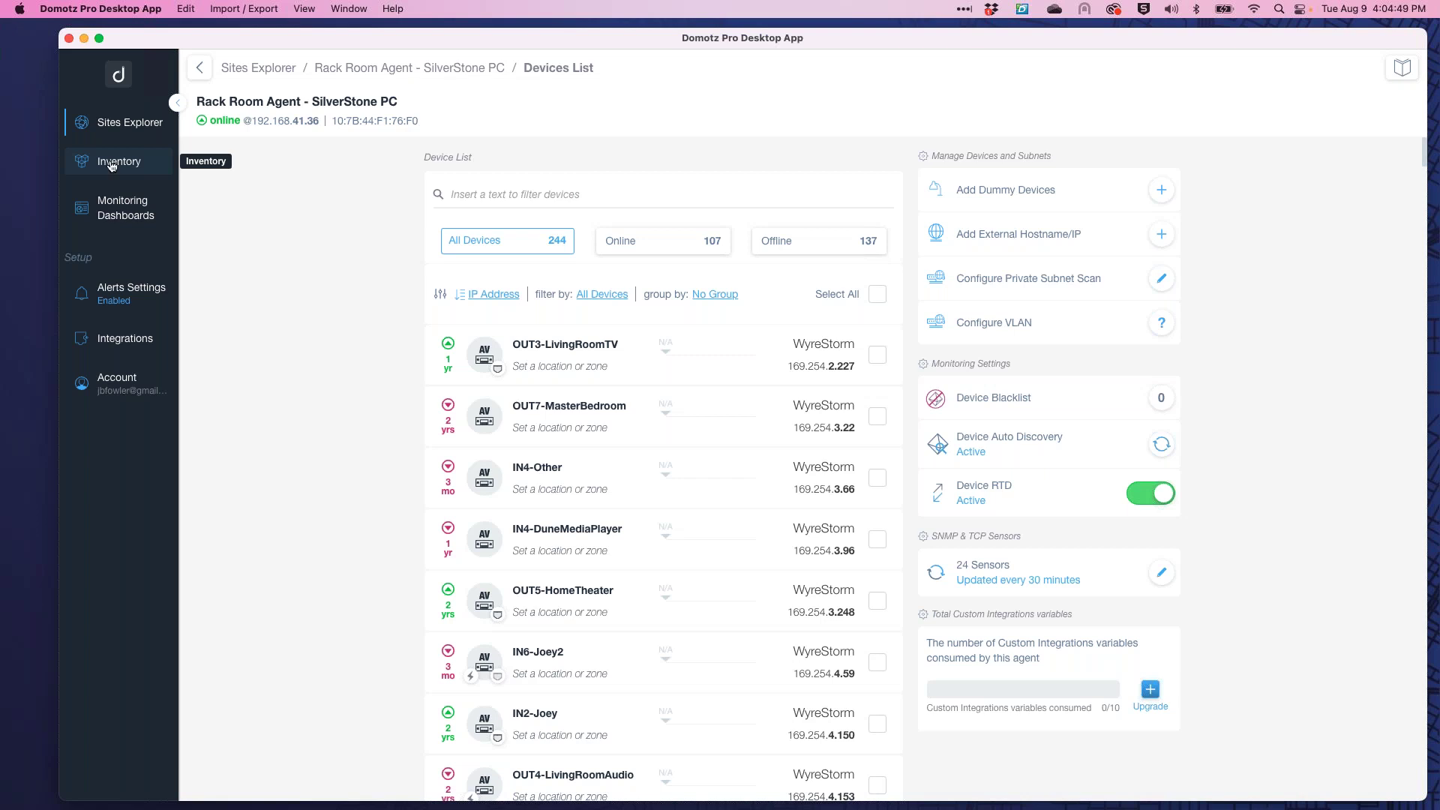
Search the sites inventory for ESX and retry the search with es.
left_click(111, 164)
left_click(384, 374)
type("ESX")
key("BackSpace")
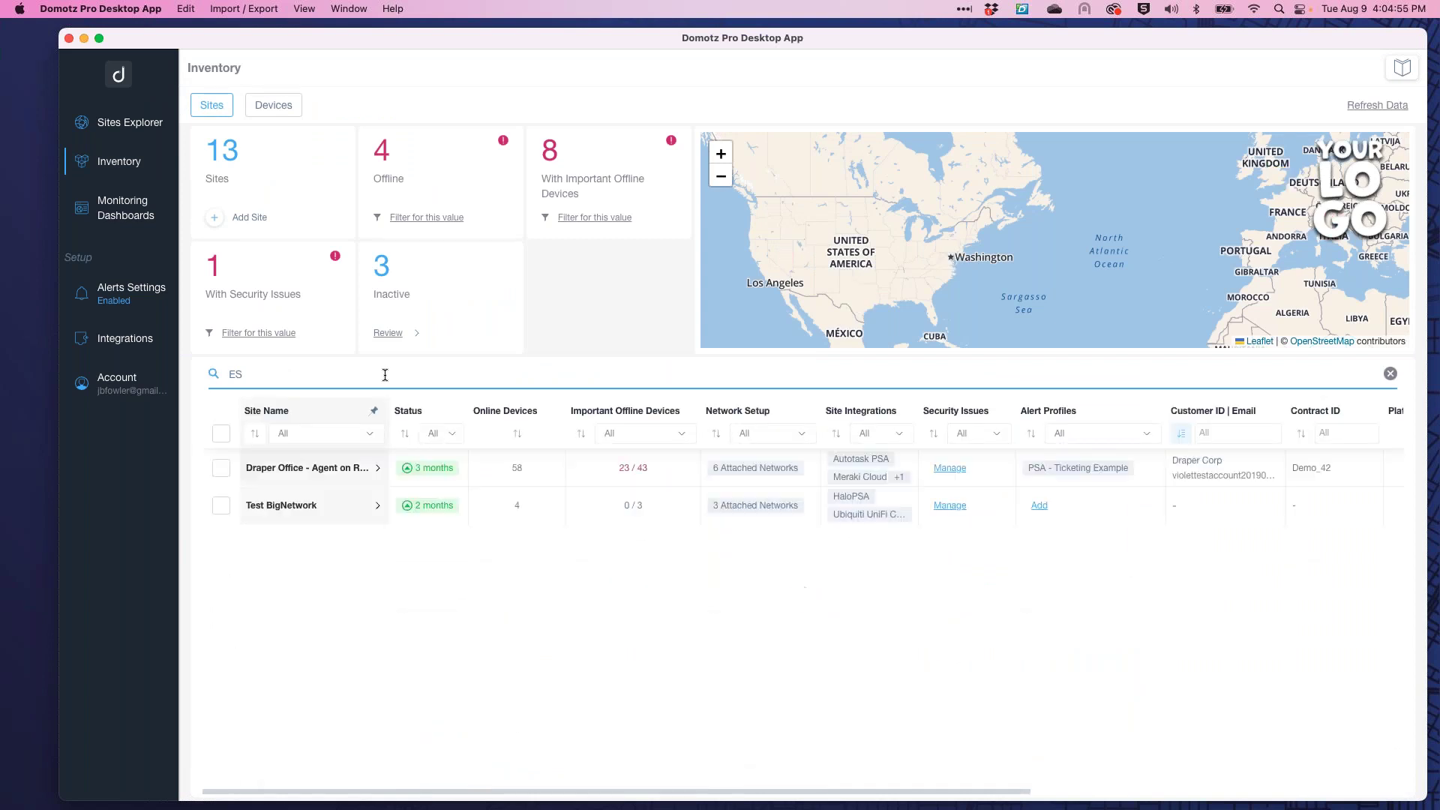
key("BackSpace")
key("BackSpace")
type("es")
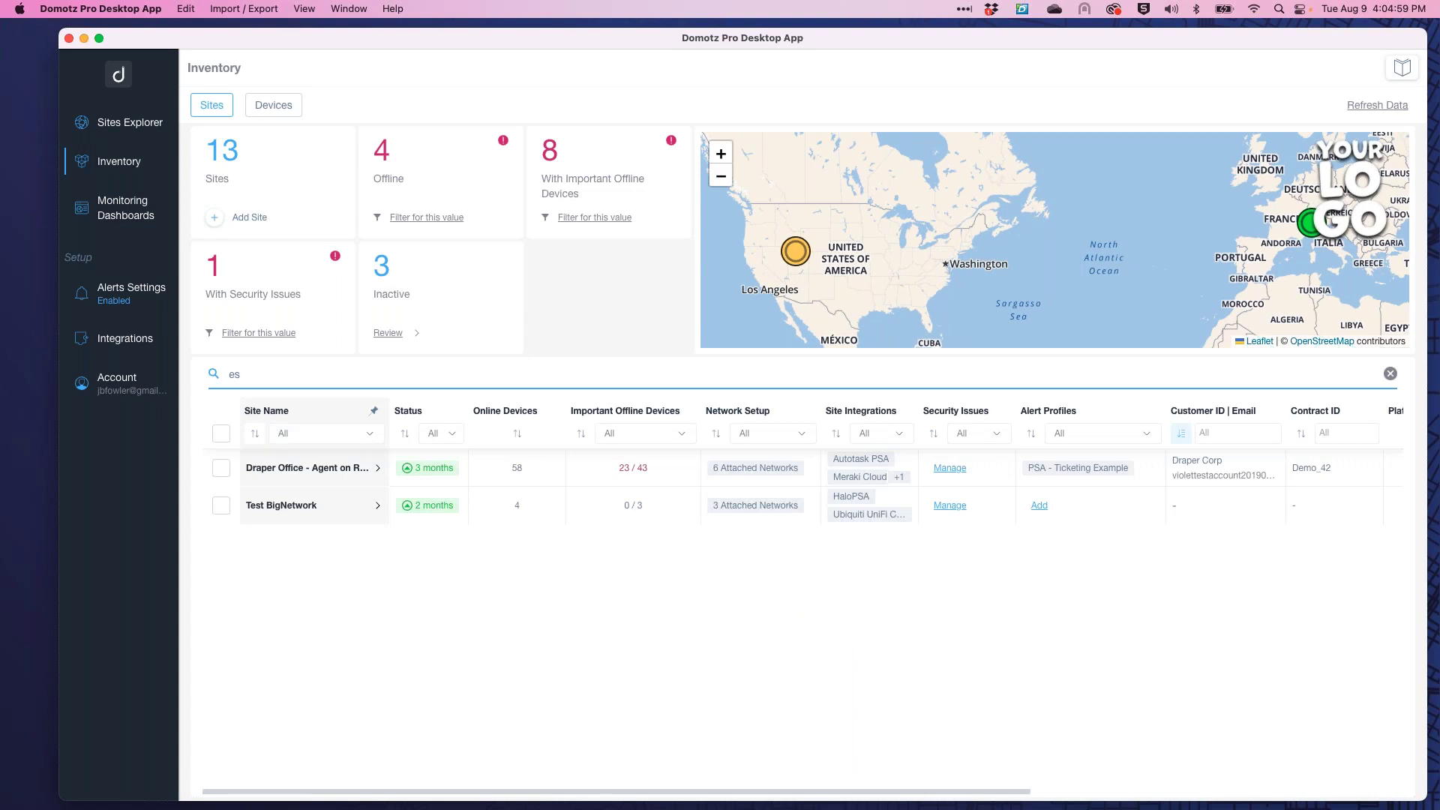
Switch the inventory to devices and search it for esxi.
left_click(273, 105)
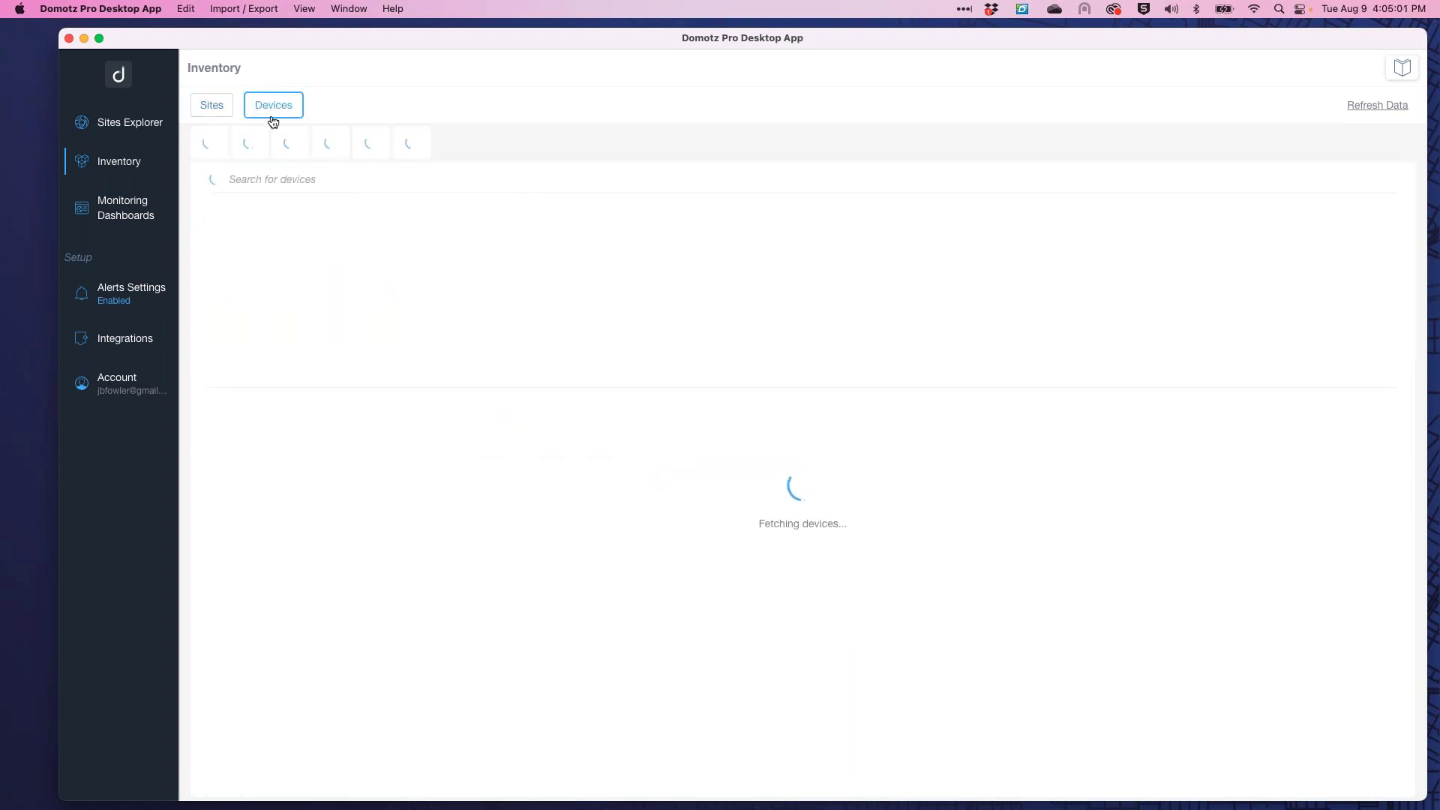
left_click(318, 181)
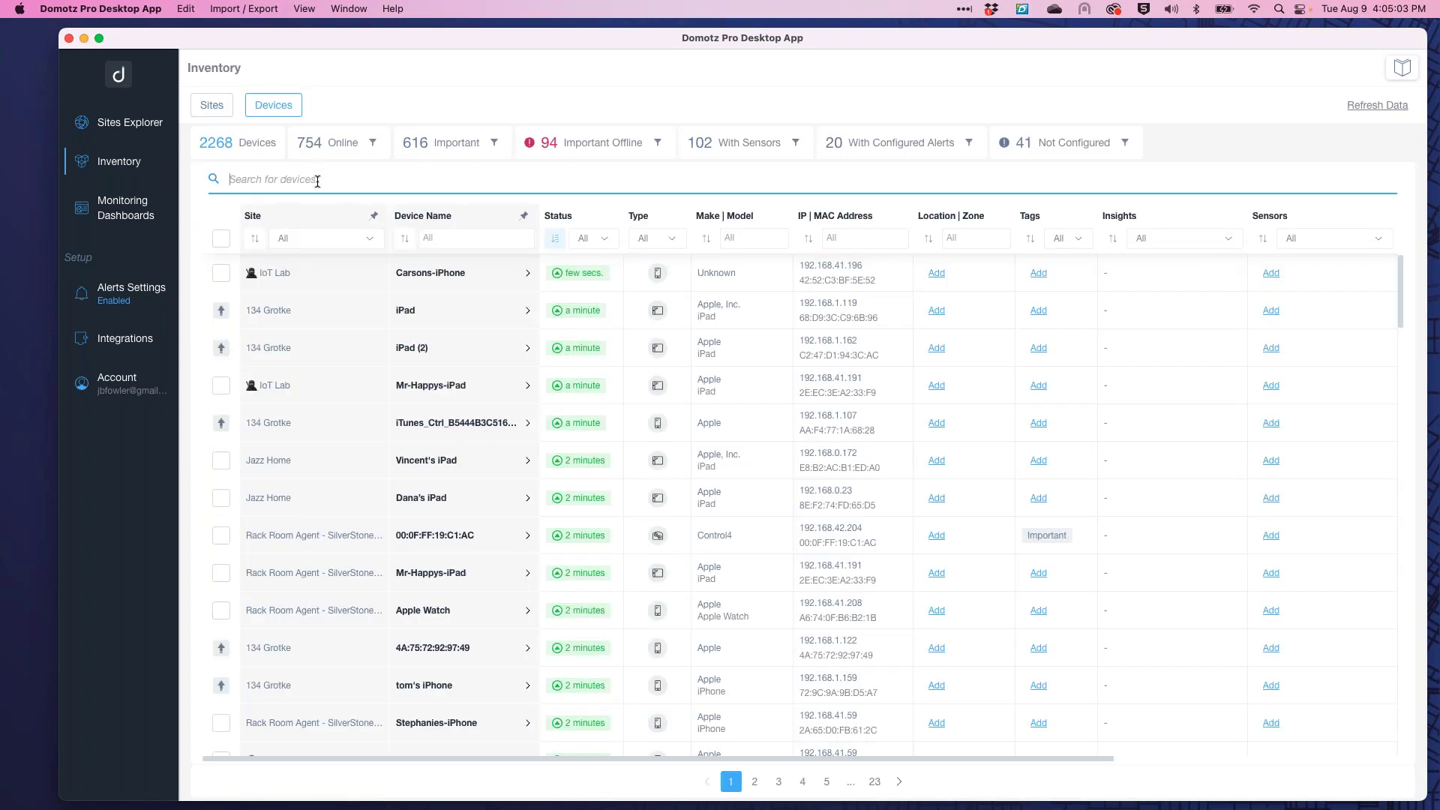
type("esx")
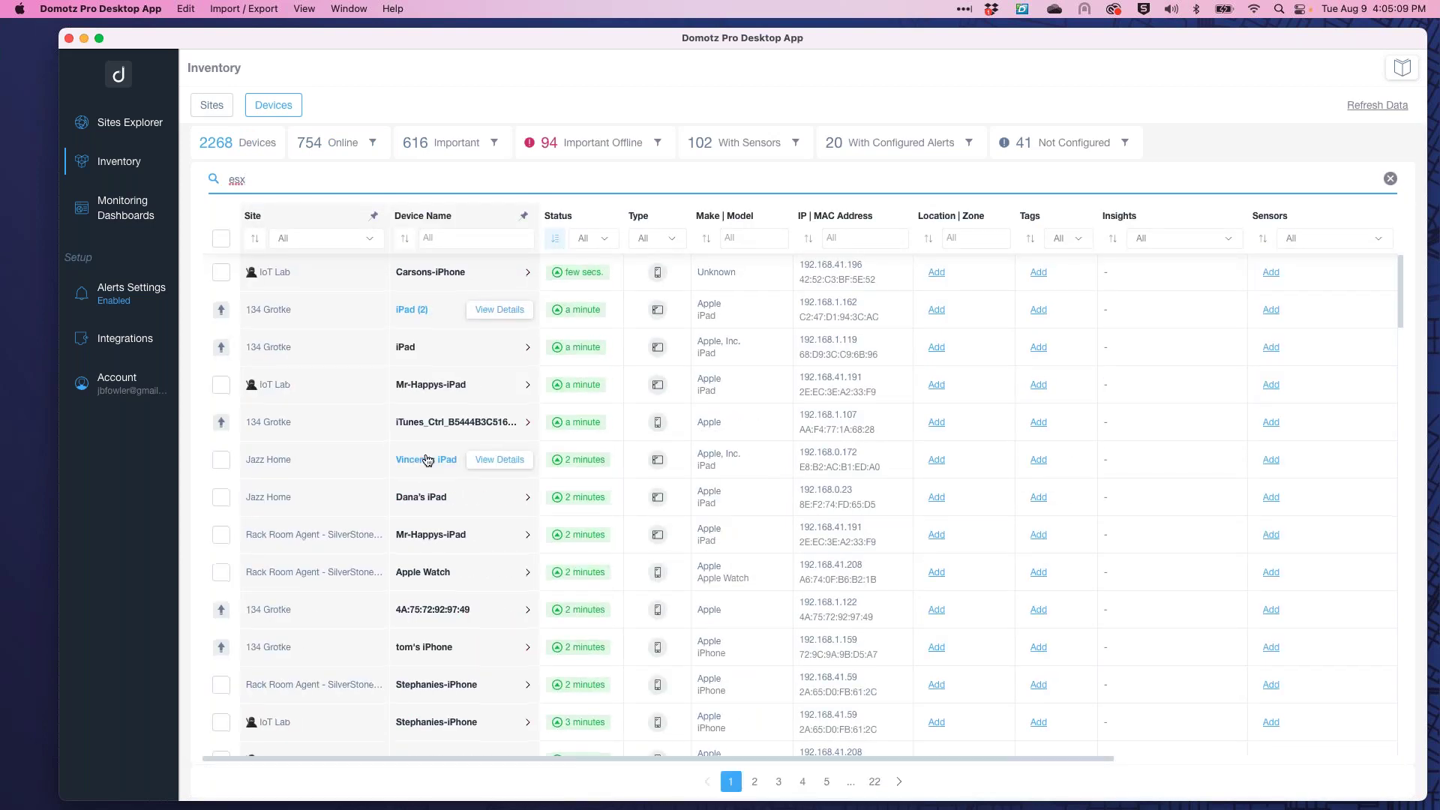
scroll(427, 460, "down", 10)
scroll(427, 461, "down", 1)
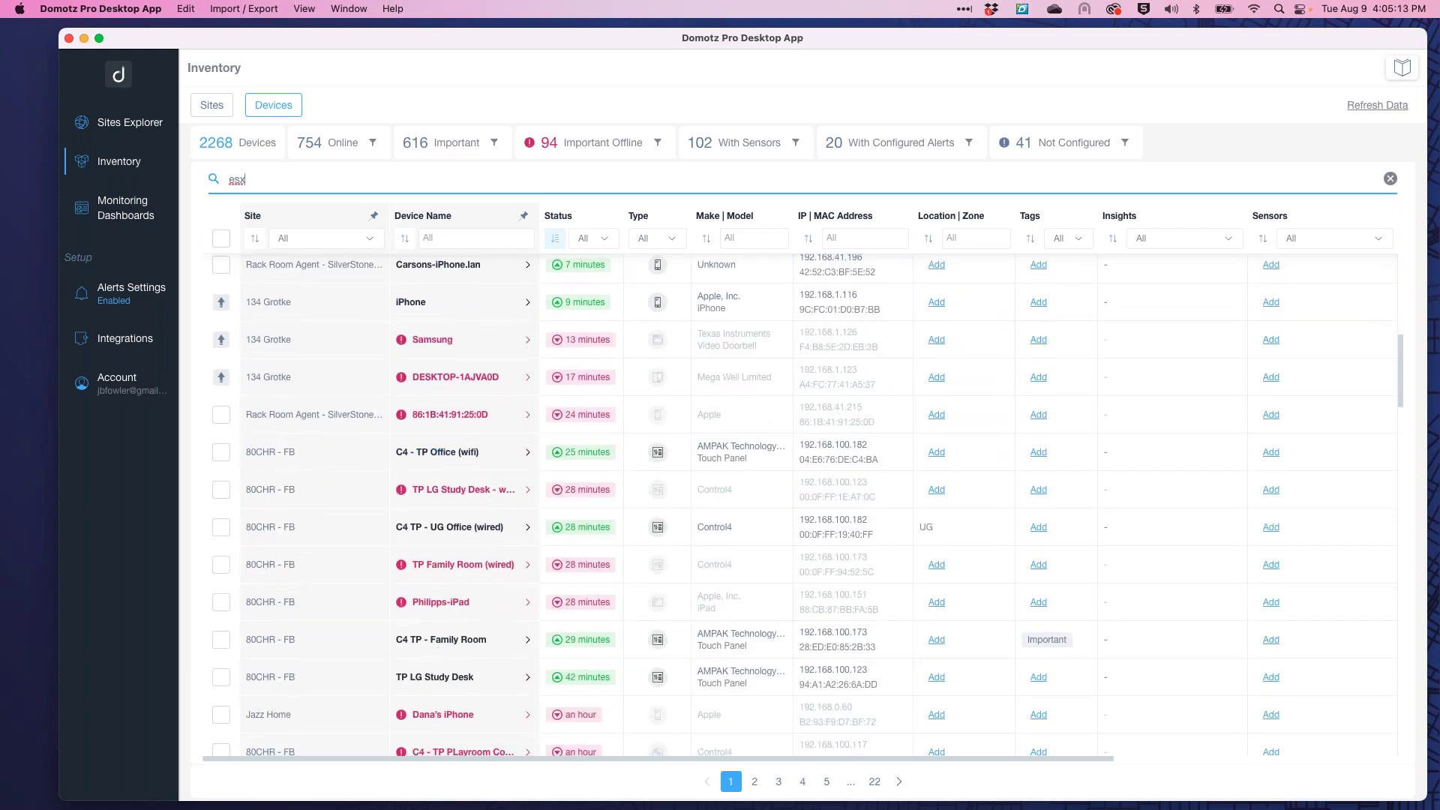
key("BackSpace")
type("xi")
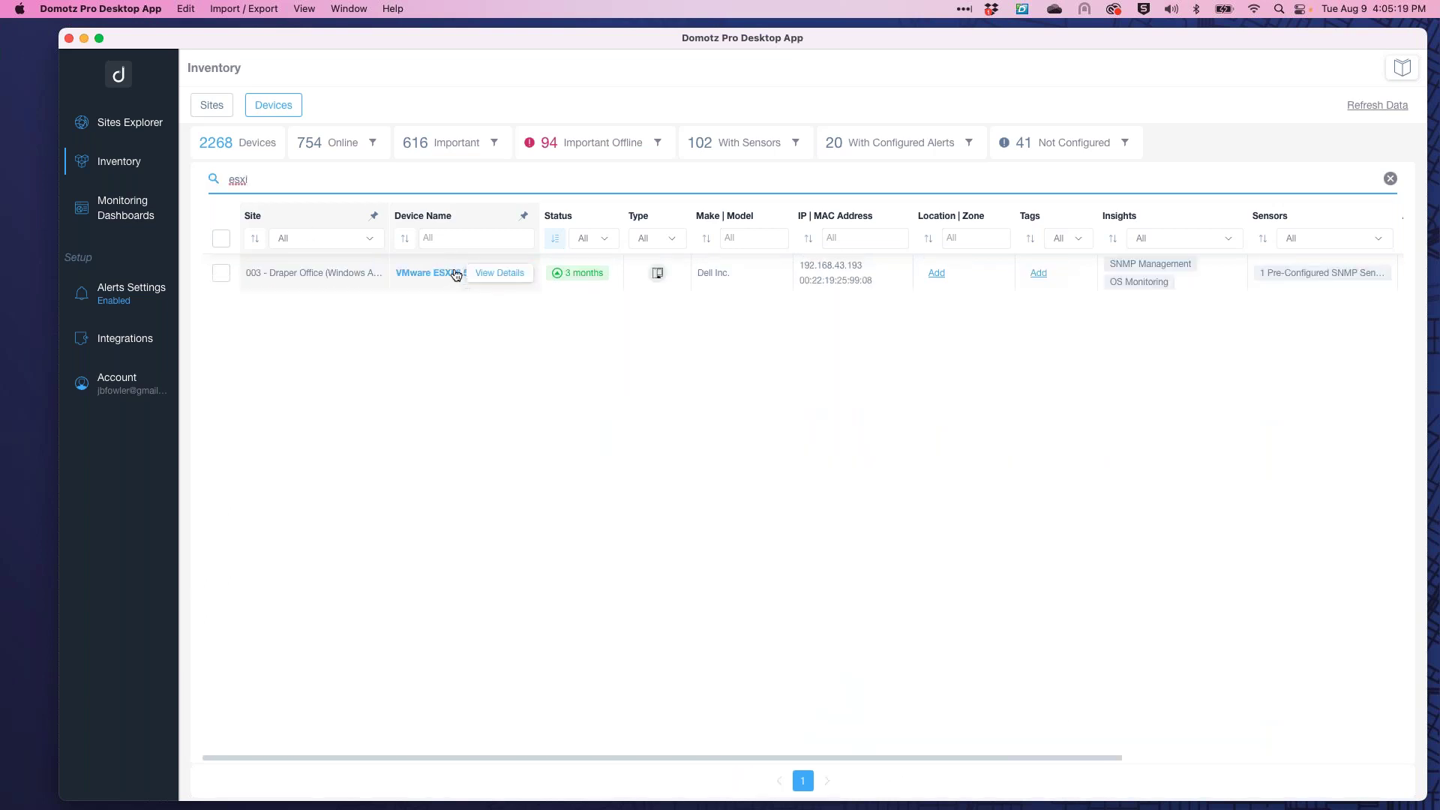
Open the VMware ESXi 6.5.0 device's details and examine its system information, disks and virtual machines.
left_click(498, 274)
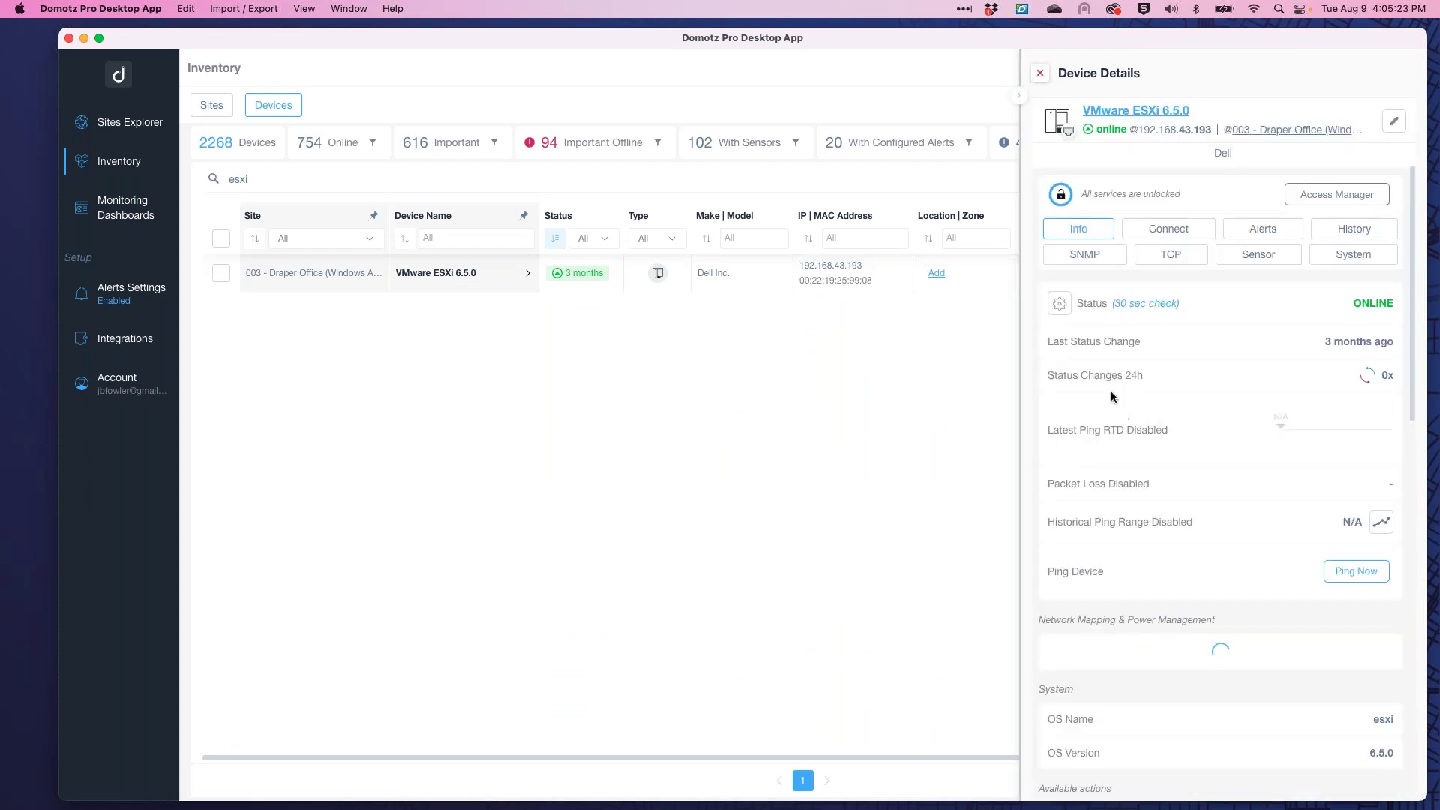
left_click(1355, 255)
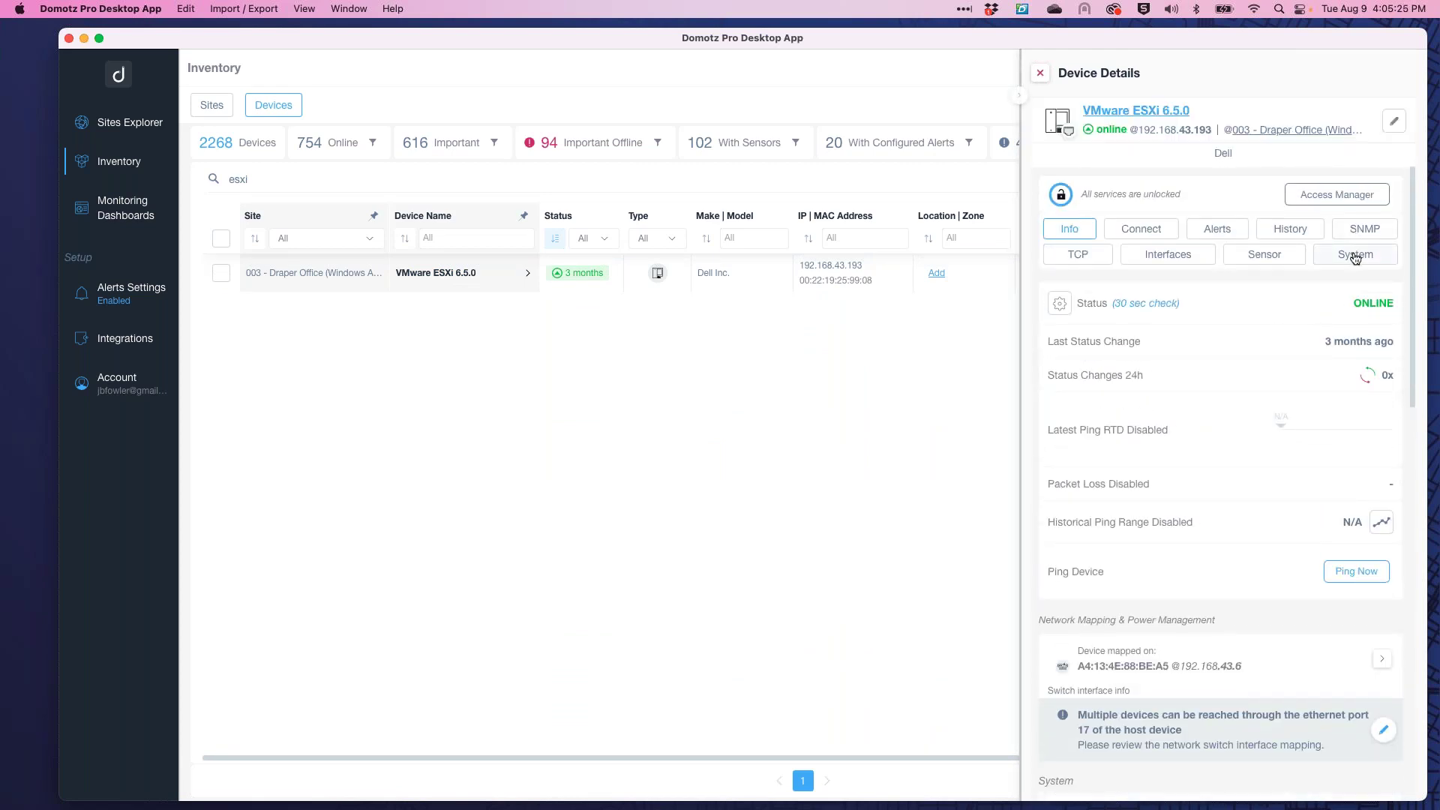
scroll(1138, 468, "down", 5)
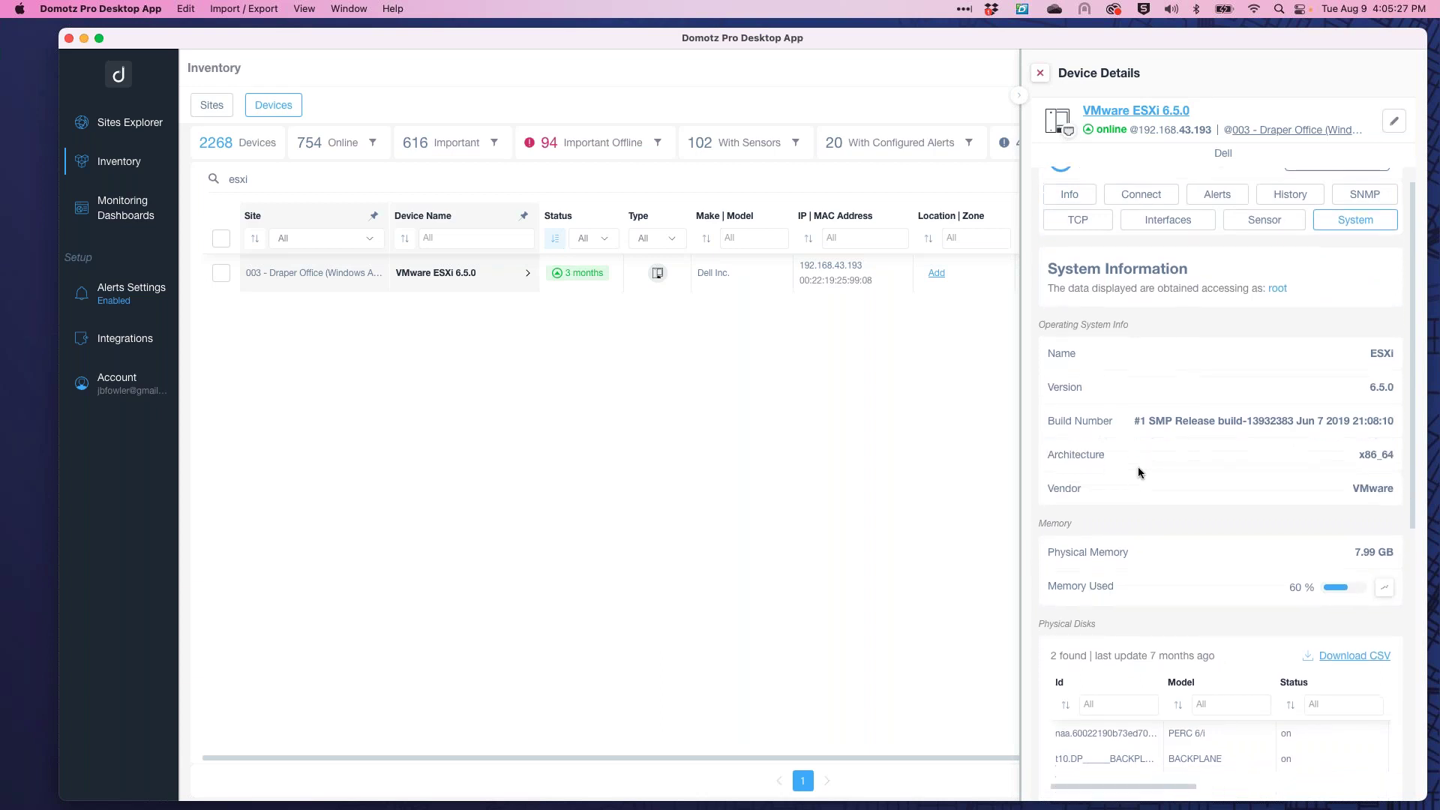
scroll(1138, 471, "down", 5)
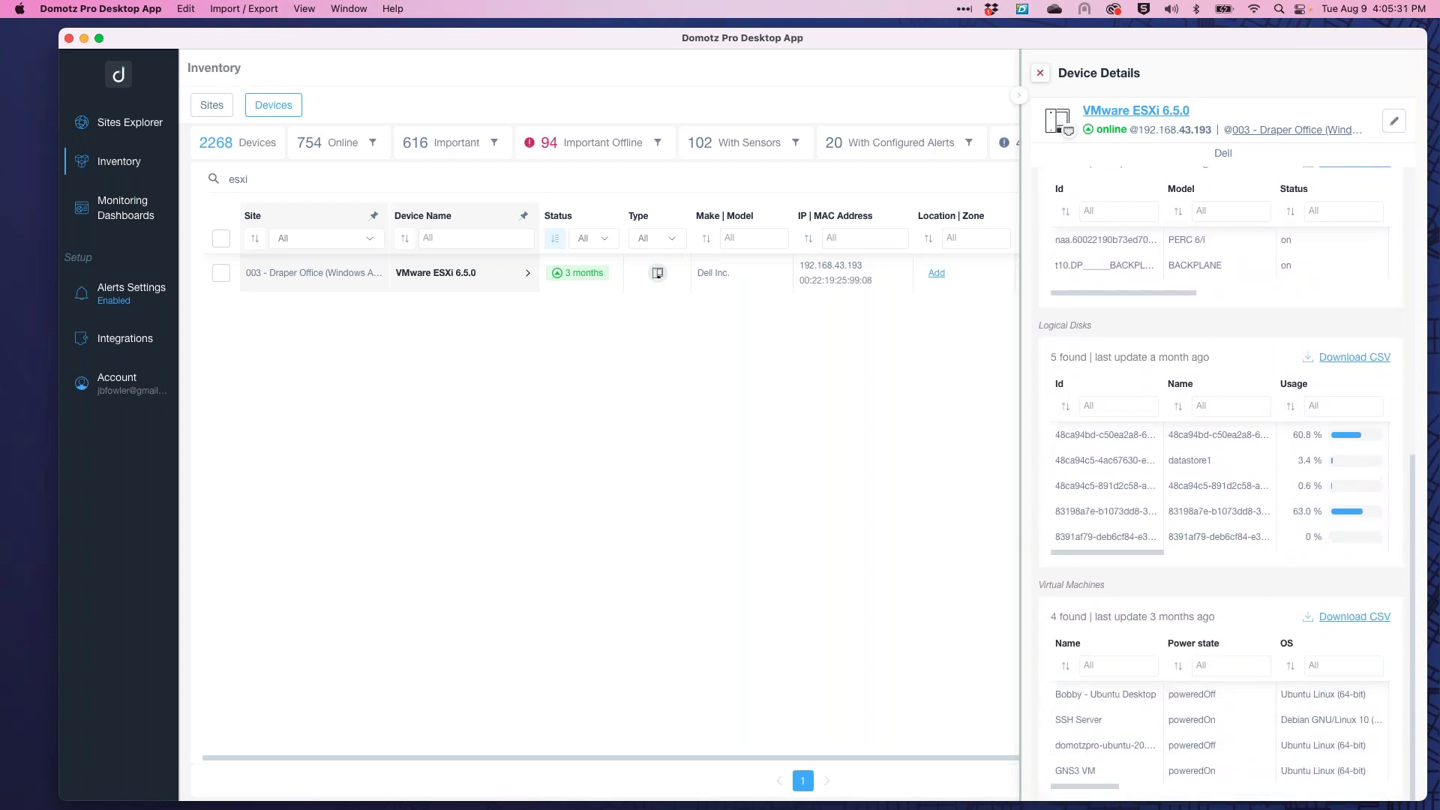
scroll(1215, 723, "right", 5)
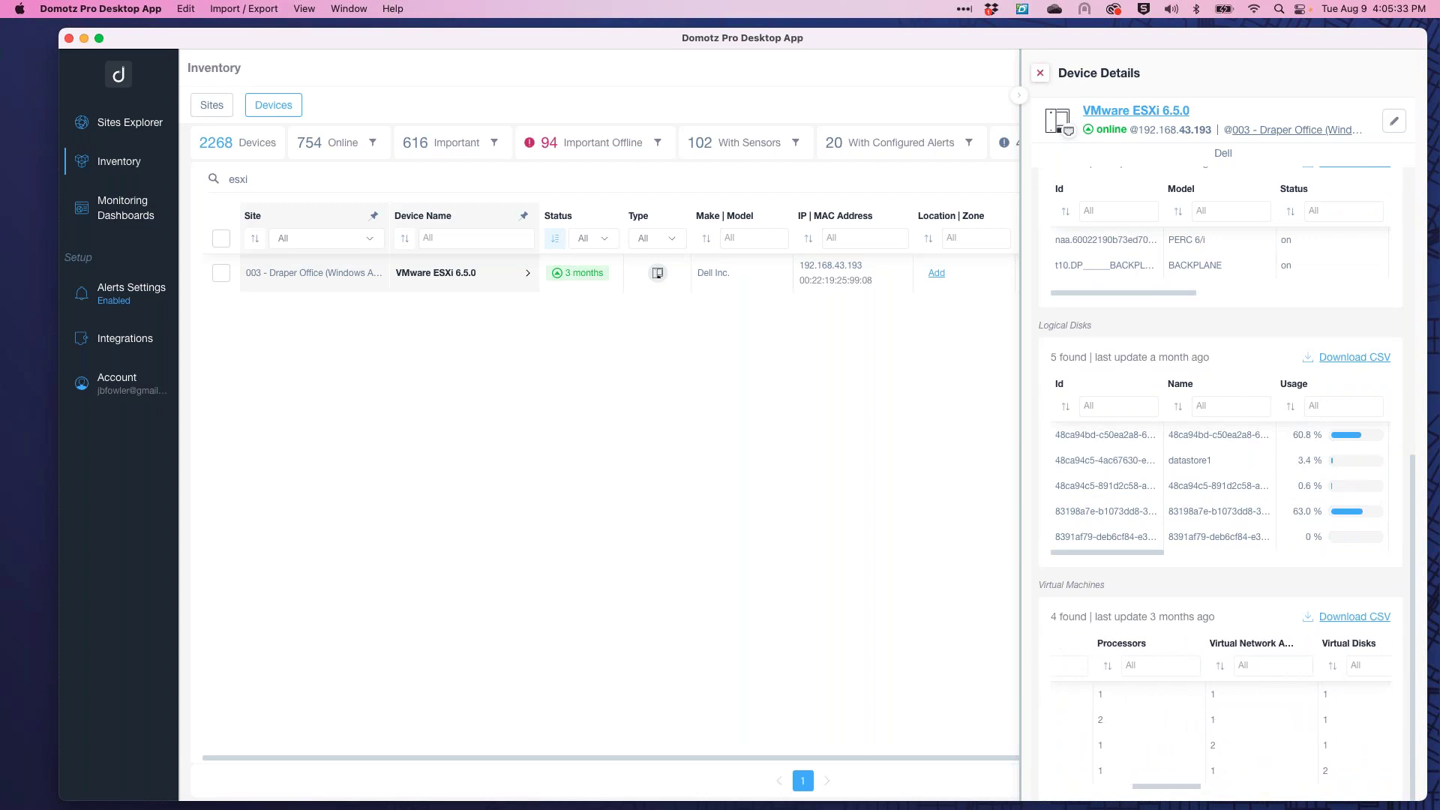
scroll(1215, 720, "left", 5)
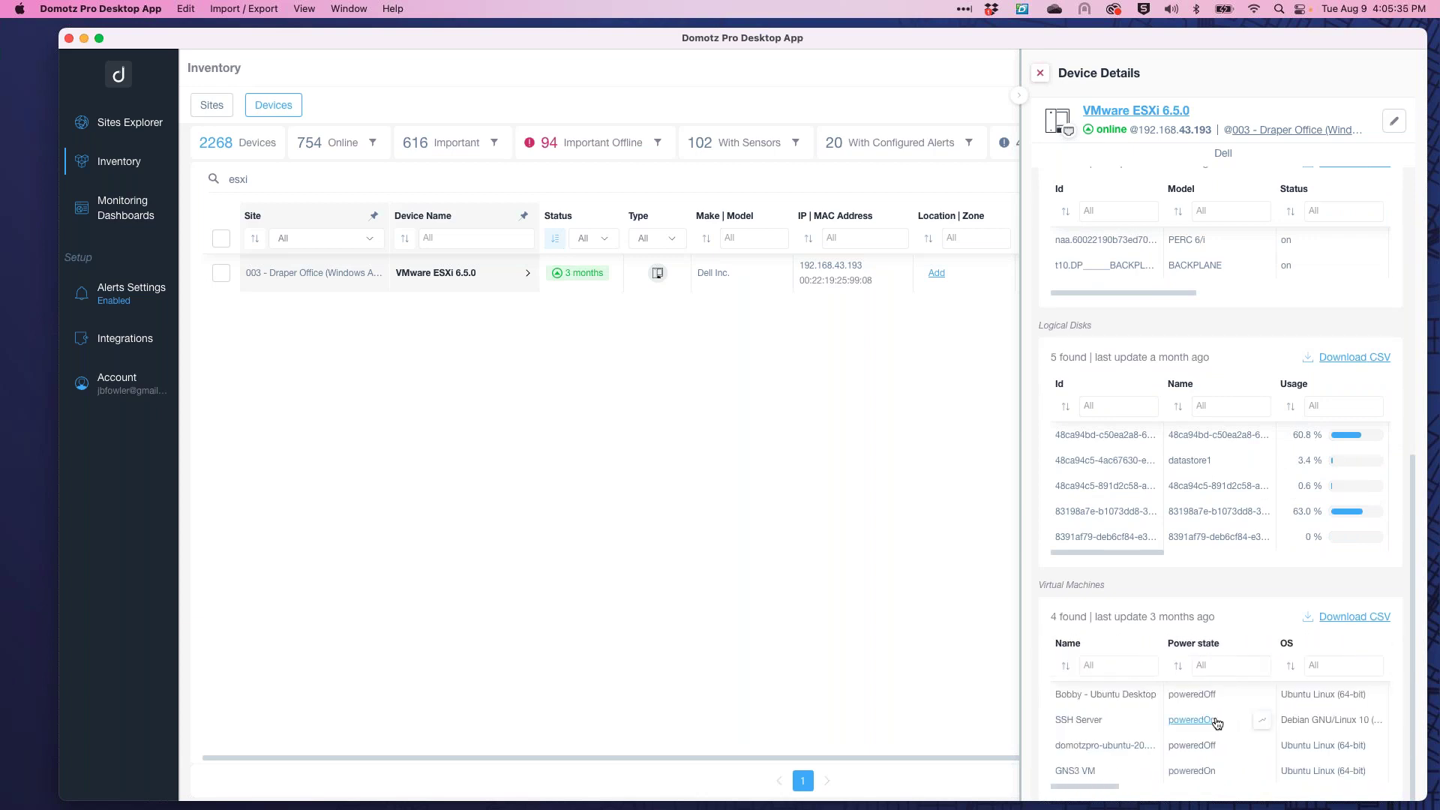
Examine the usage, size and free space columns of the VMware ESXi 6.5.0 device's logical disks.
scroll(1183, 459, "right", 4)
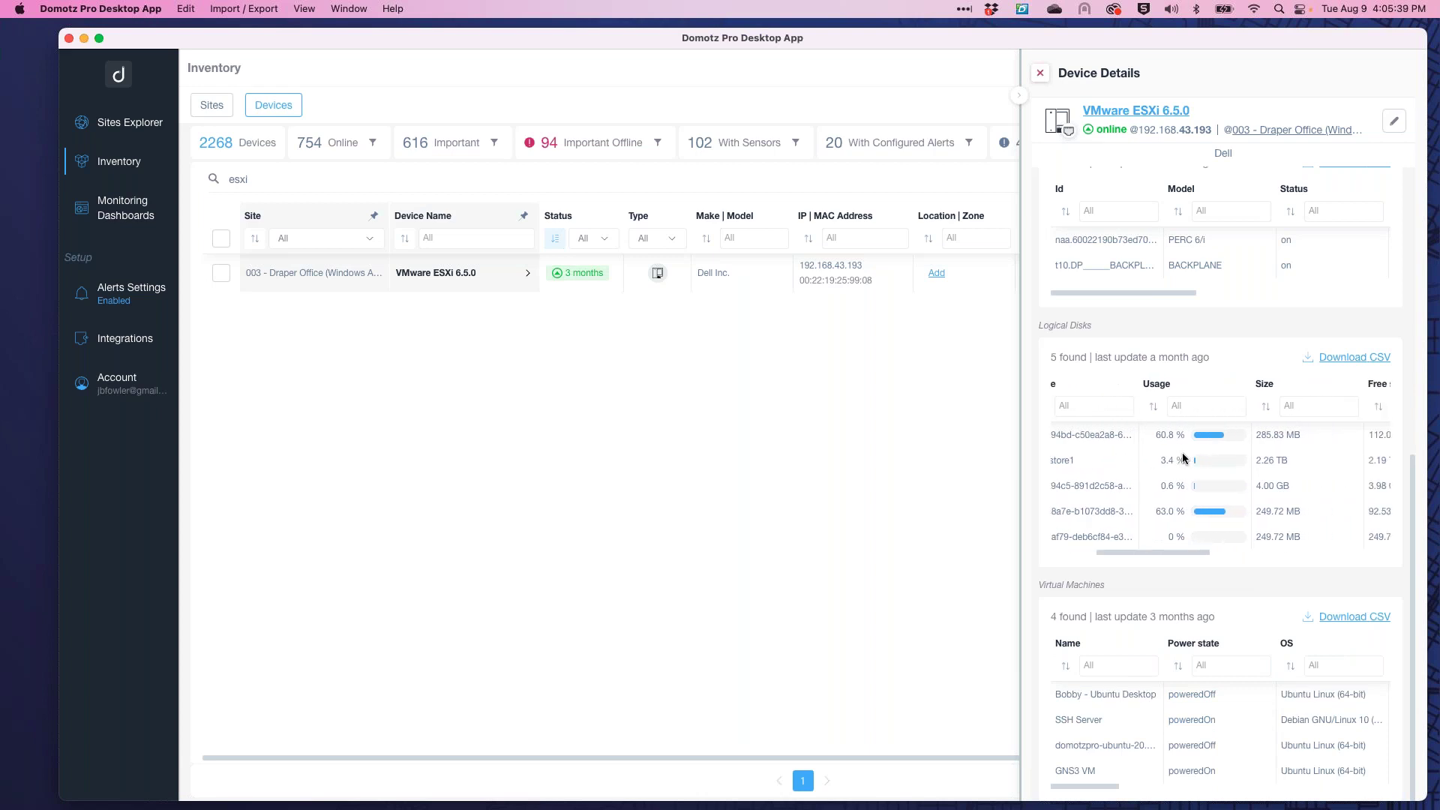
scroll(1183, 458, "left", 4)
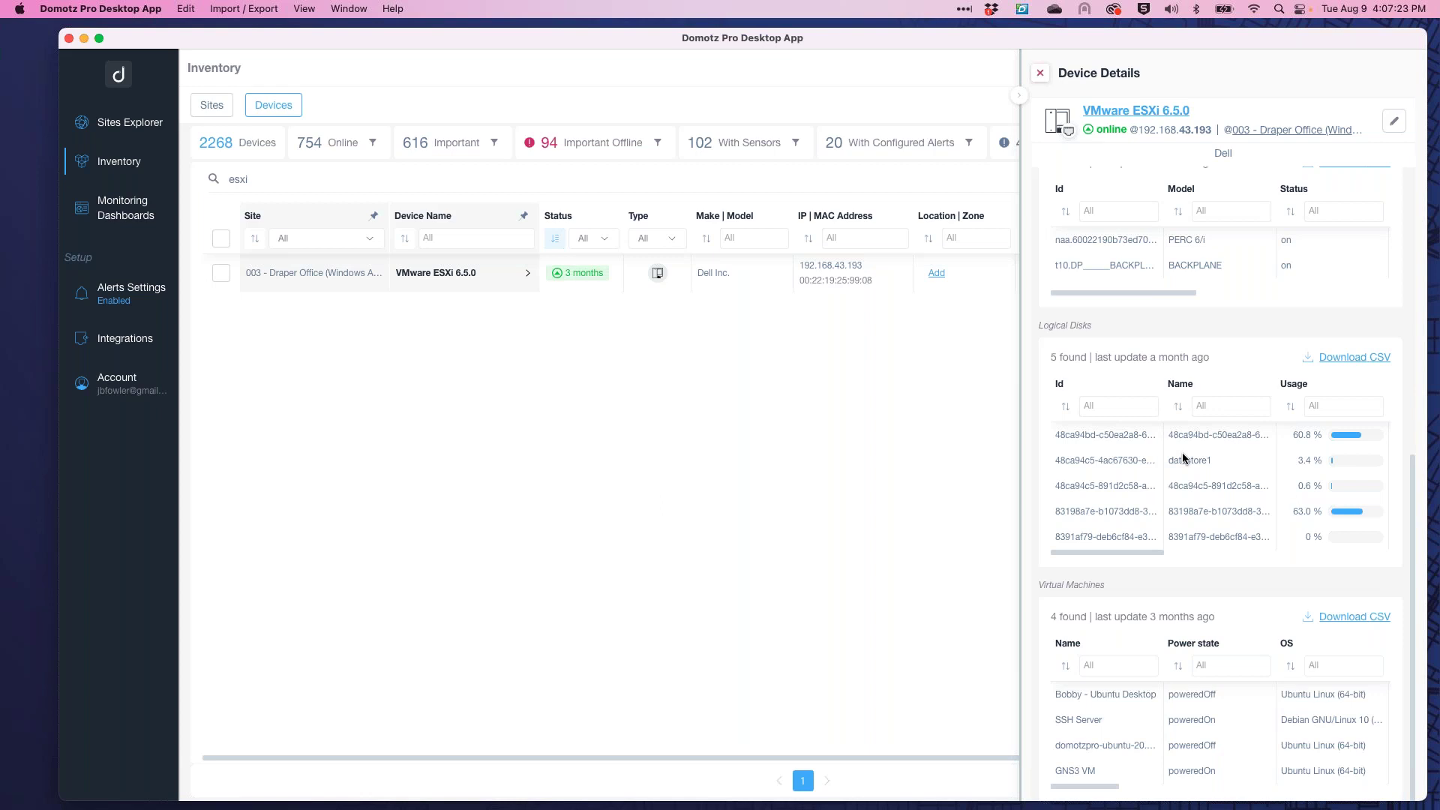
Open the ESXI Get IP Connections driver from the custom integrations.
left_click(129, 339)
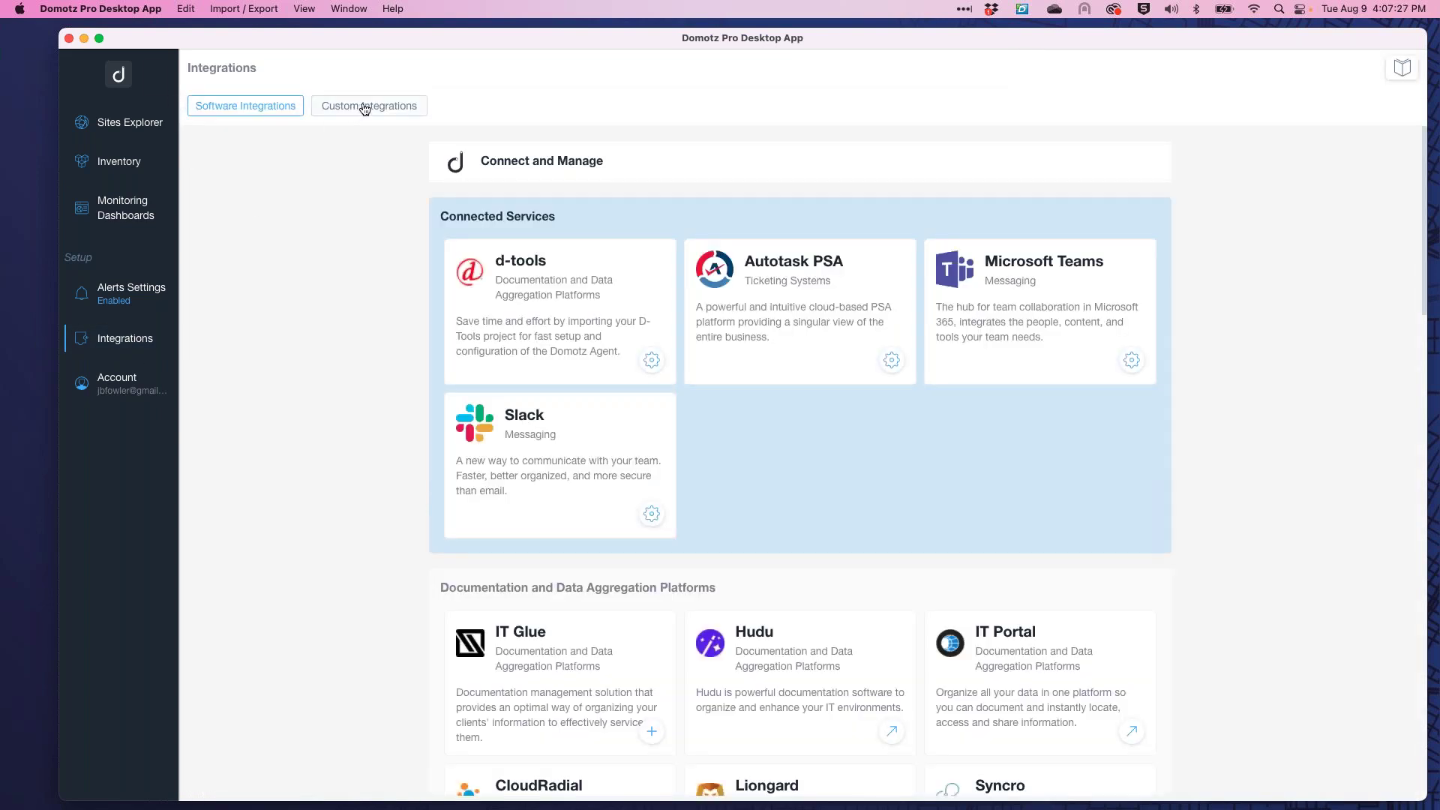
left_click(364, 110)
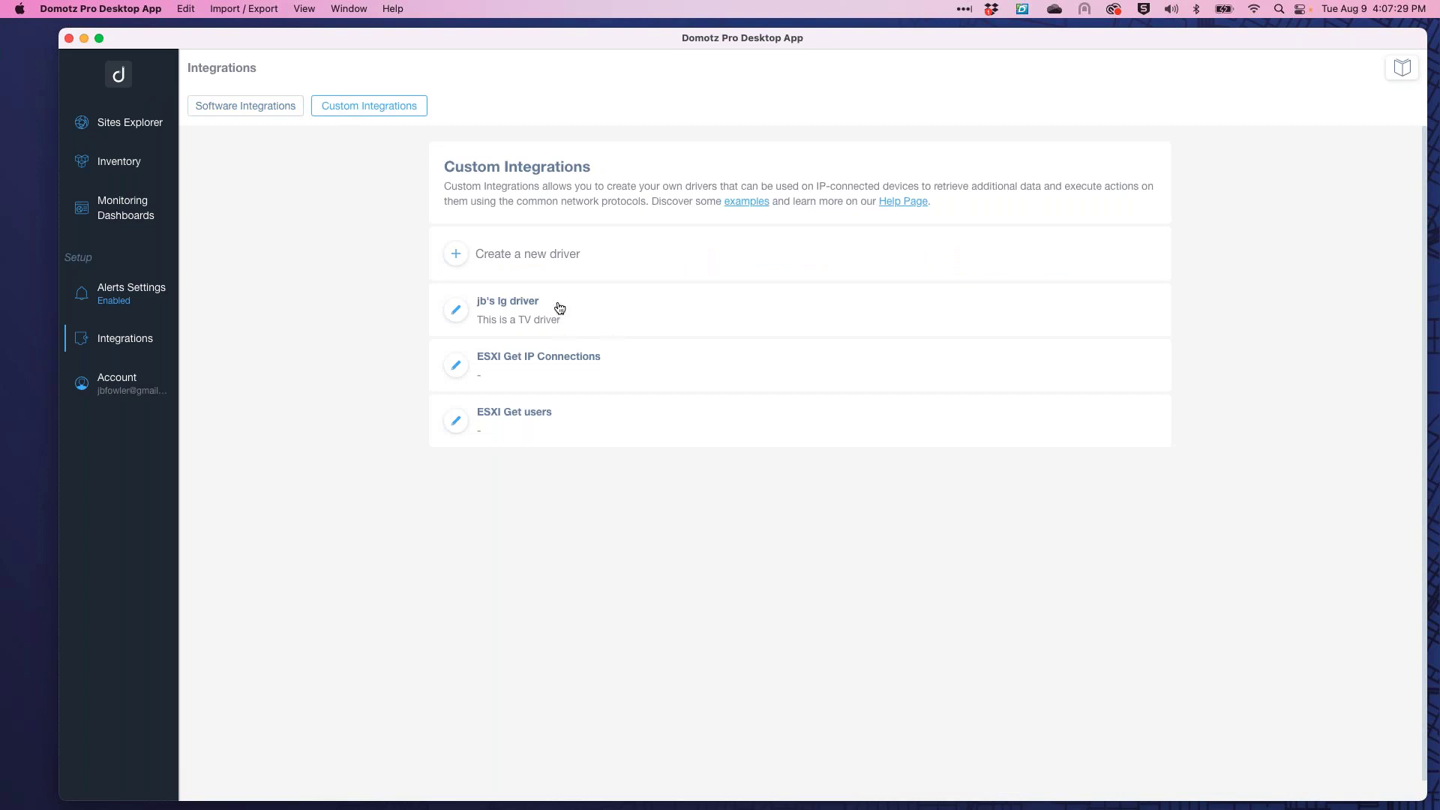
left_click(585, 360)
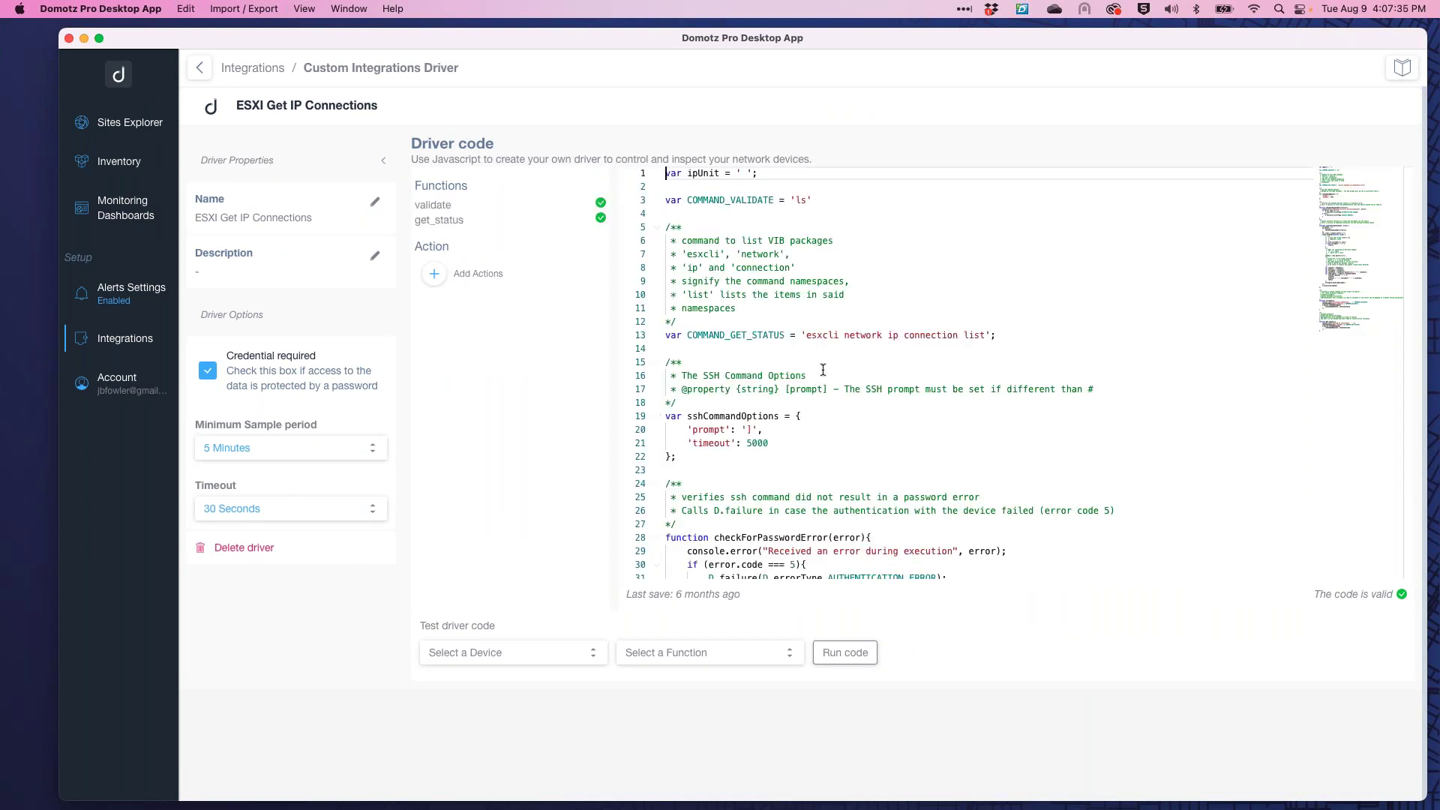
Review the ESXI Get IP Connections driver code, including its SSH command options, error handling, result callback and validate function.
scroll(823, 369, "down", 2)
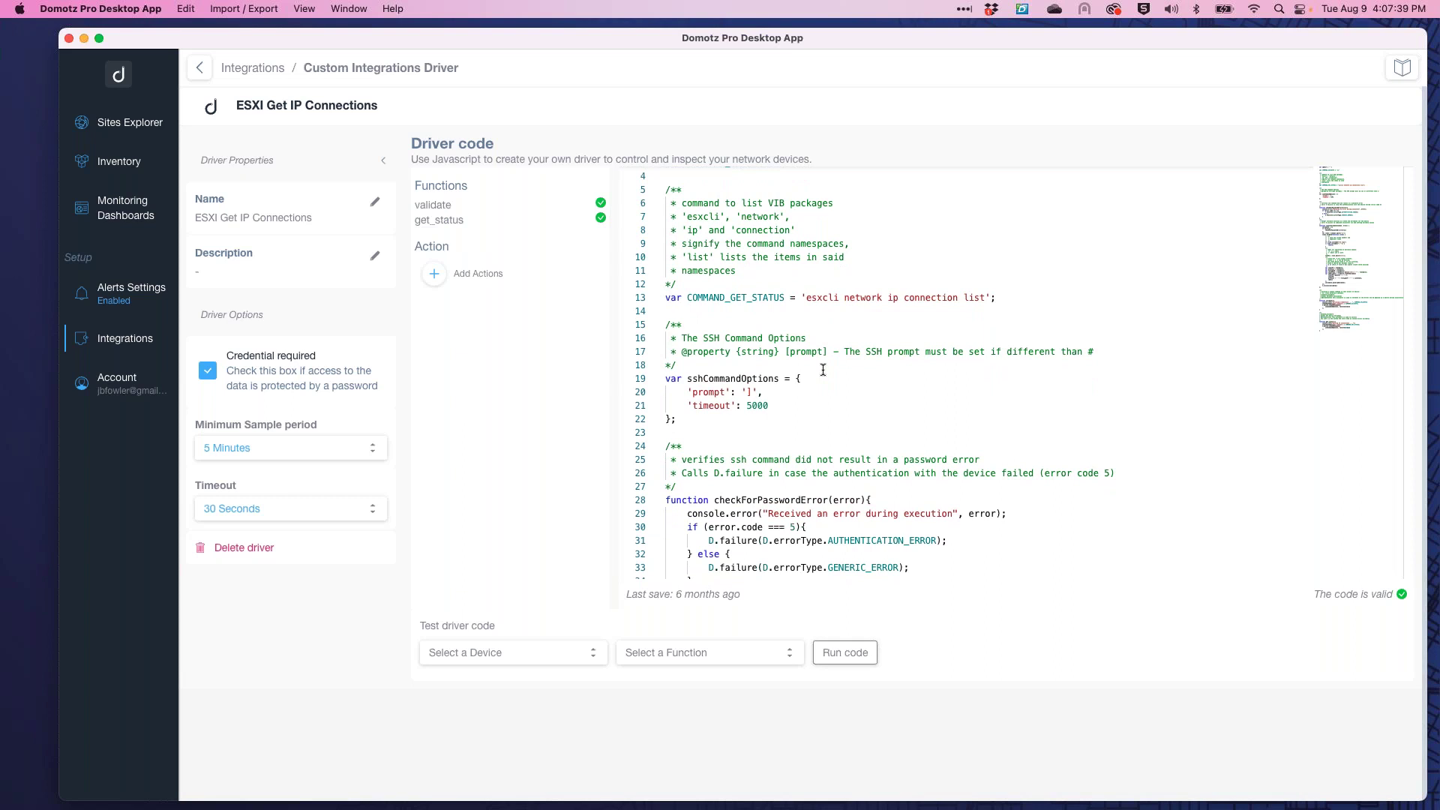
scroll(822, 370, "up", 2)
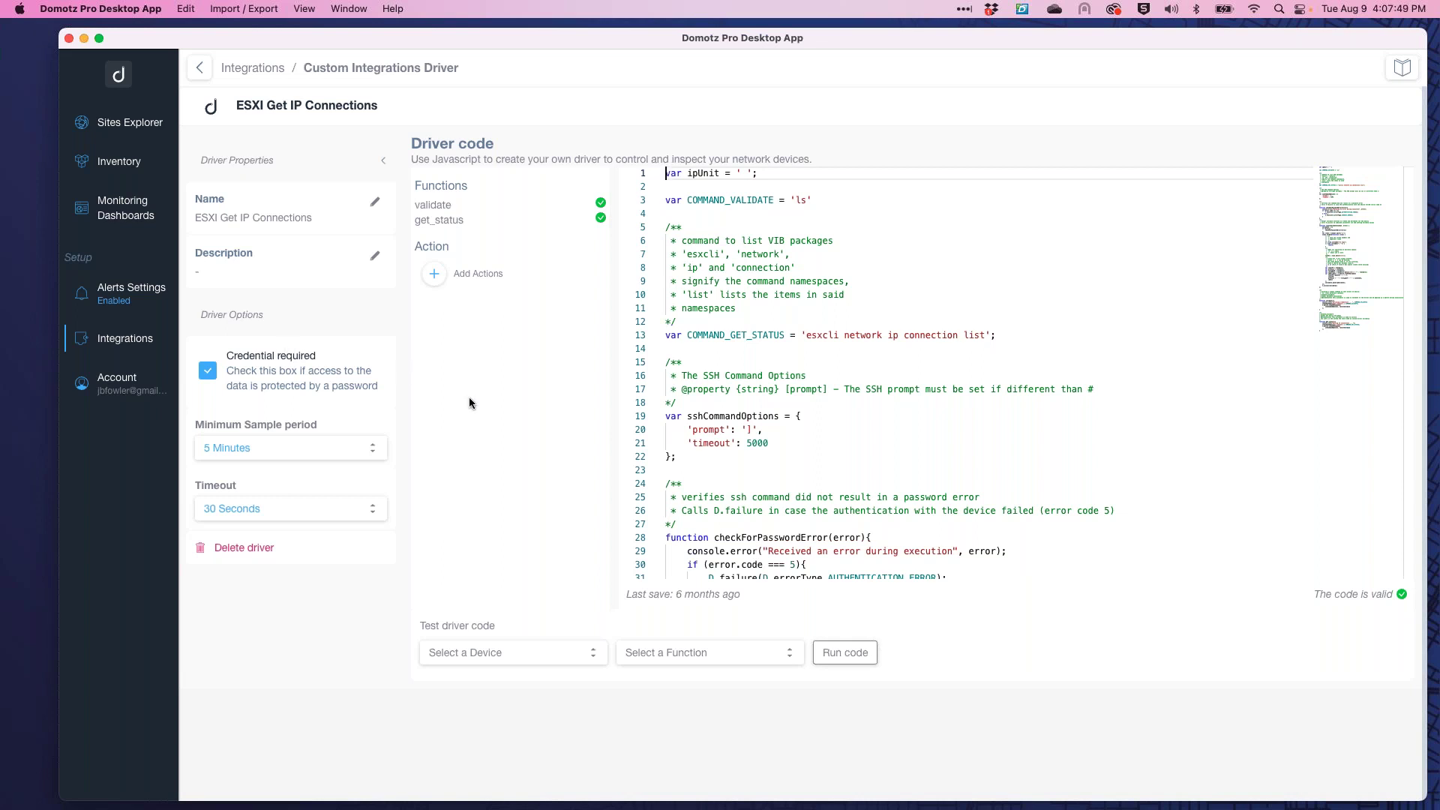
scroll(929, 535, "down", 20)
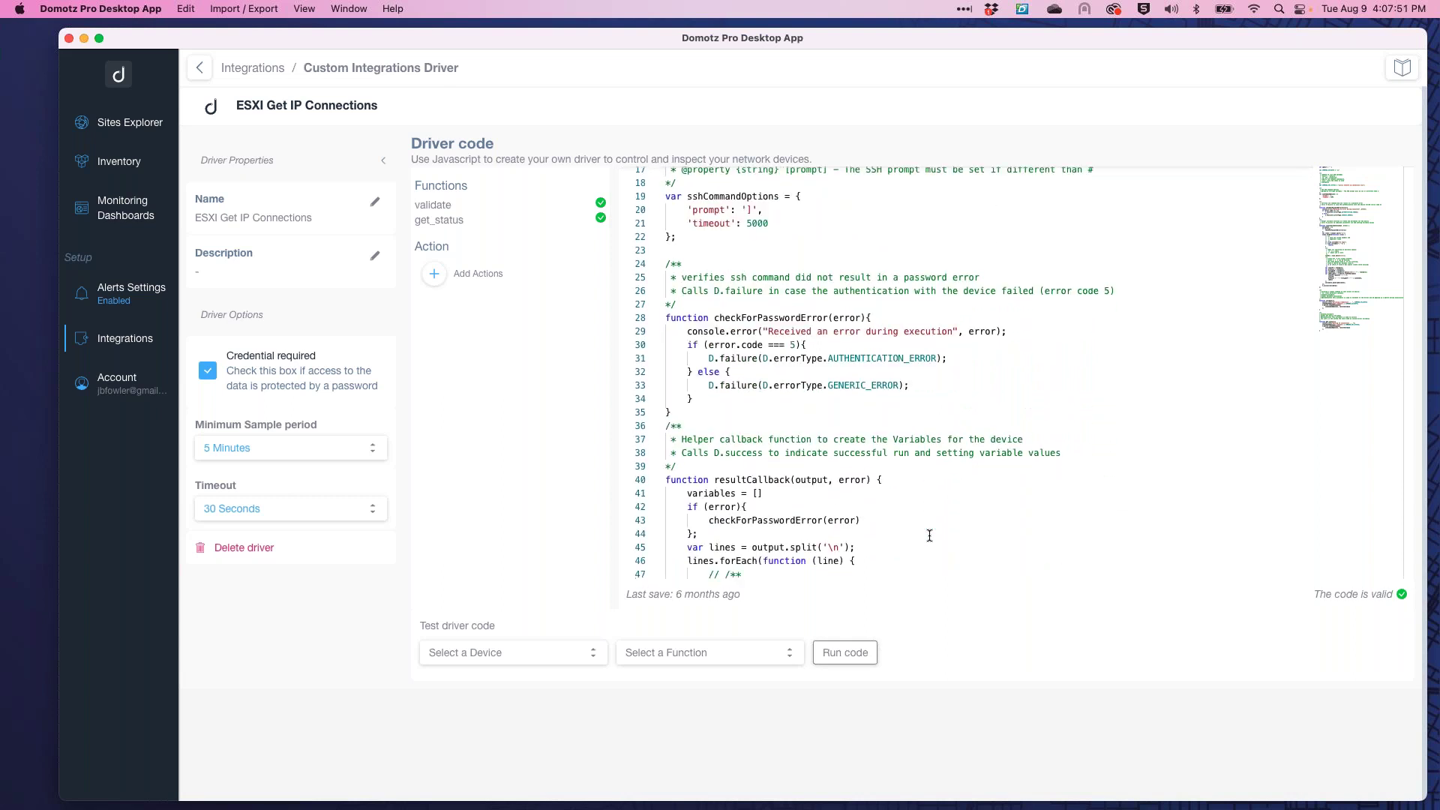
scroll(929, 535, "down", 5)
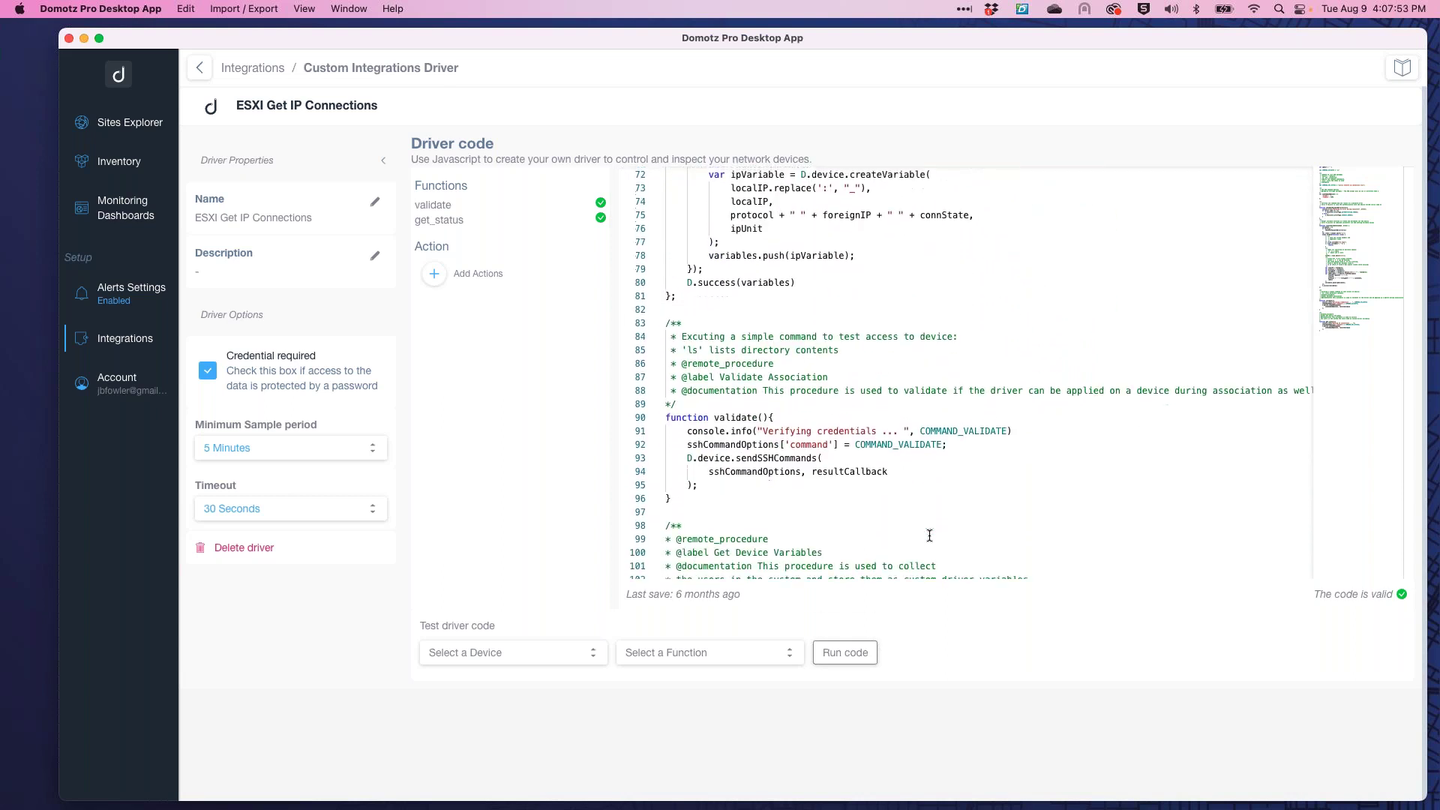
scroll(929, 535, "down", 4)
scroll(930, 536, "up", 18)
scroll(929, 536, "up", 8)
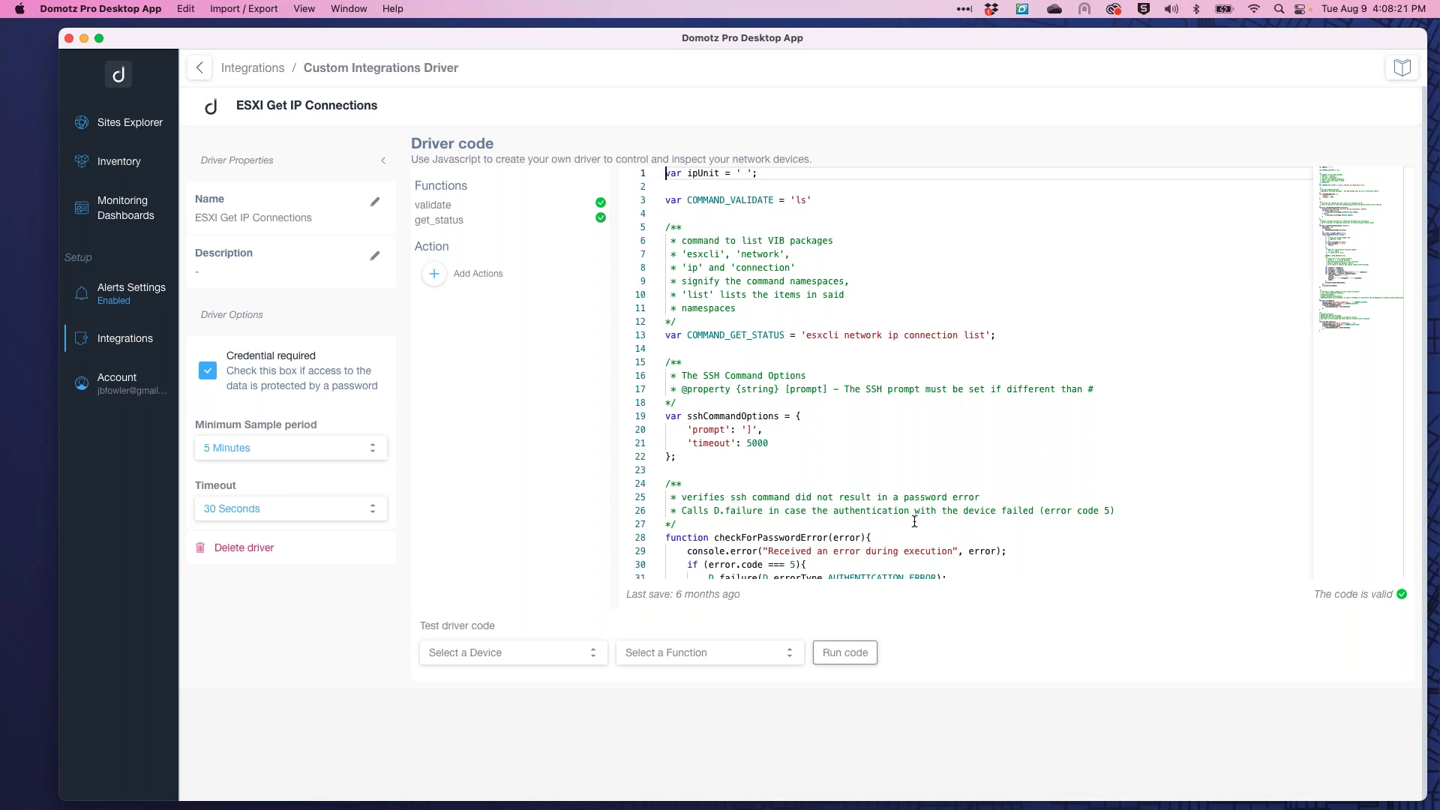
scroll(811, 387, "down", 8)
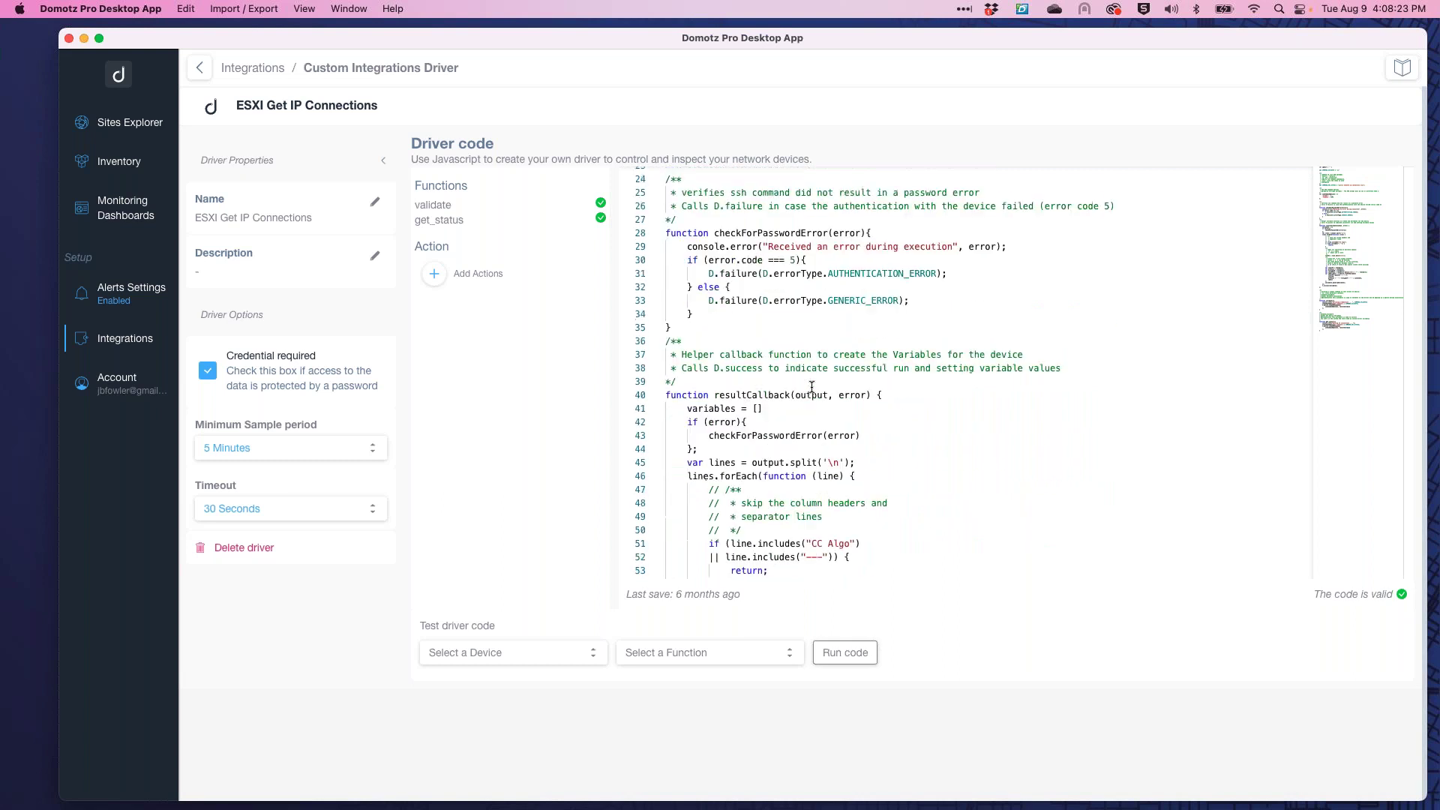